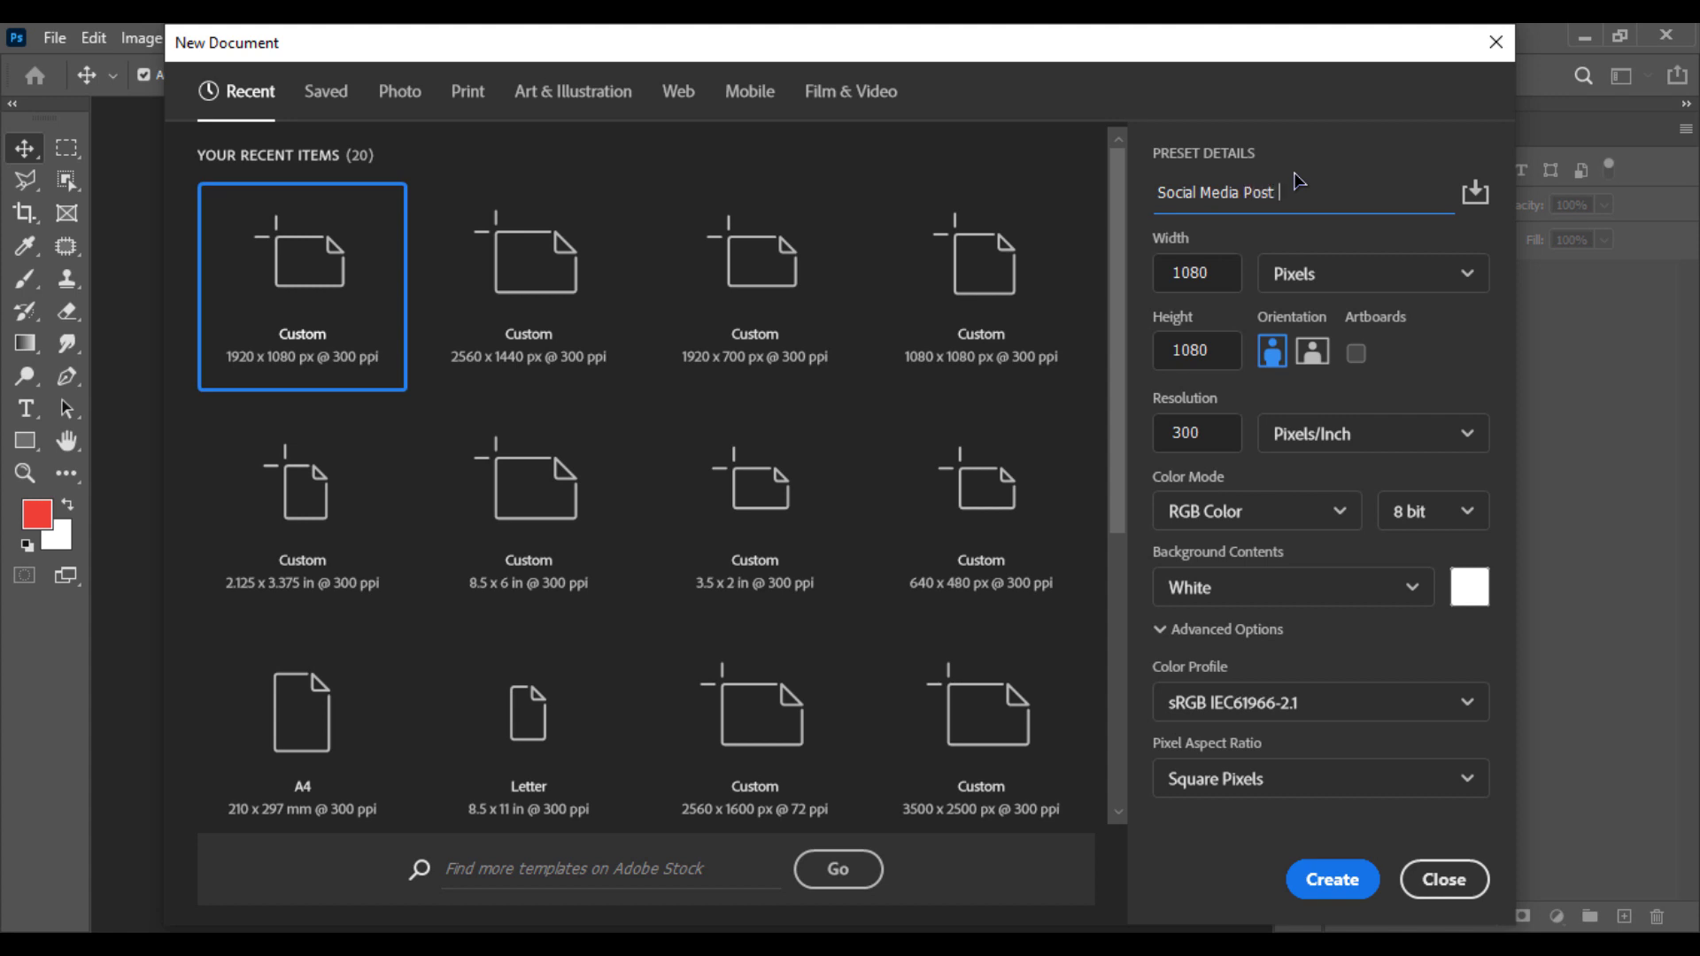
Step: Create the 1080 x 1080 px RGB document "Social Media Post Design" at 300 pixels/inch and activate the Pen tool
{"action": "key", "text": "Return"}
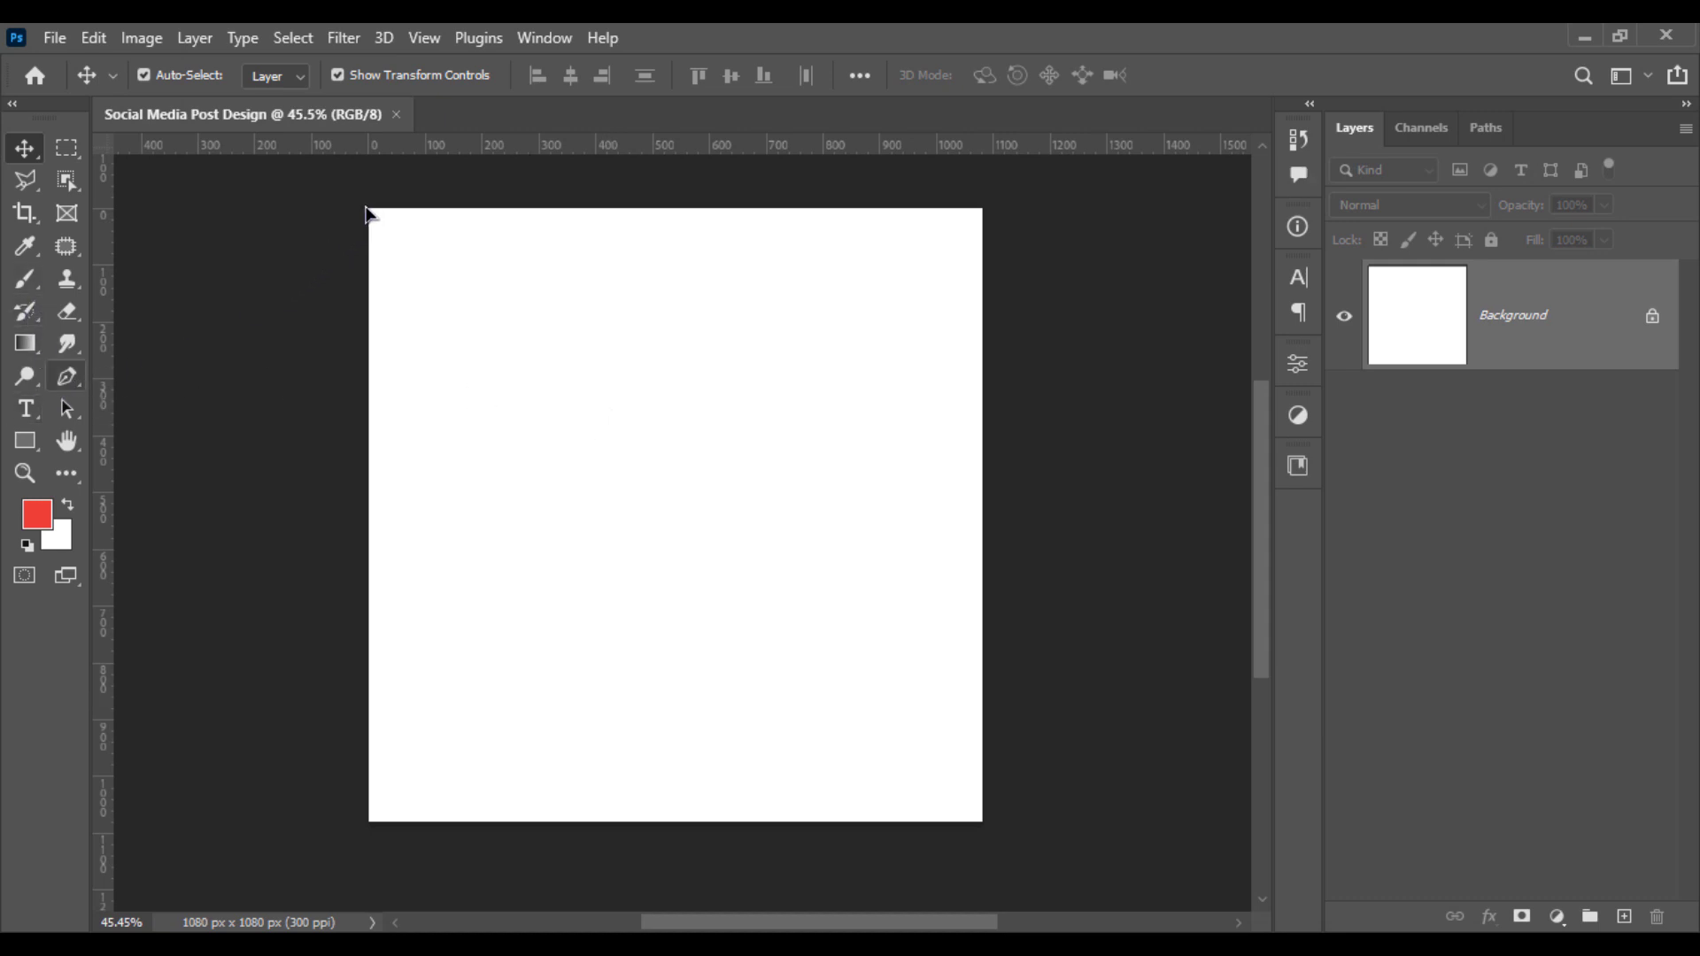
{"action": "left_click", "coordinate": [68, 376]}
{"action": "left_click", "coordinate": [367, 206]}
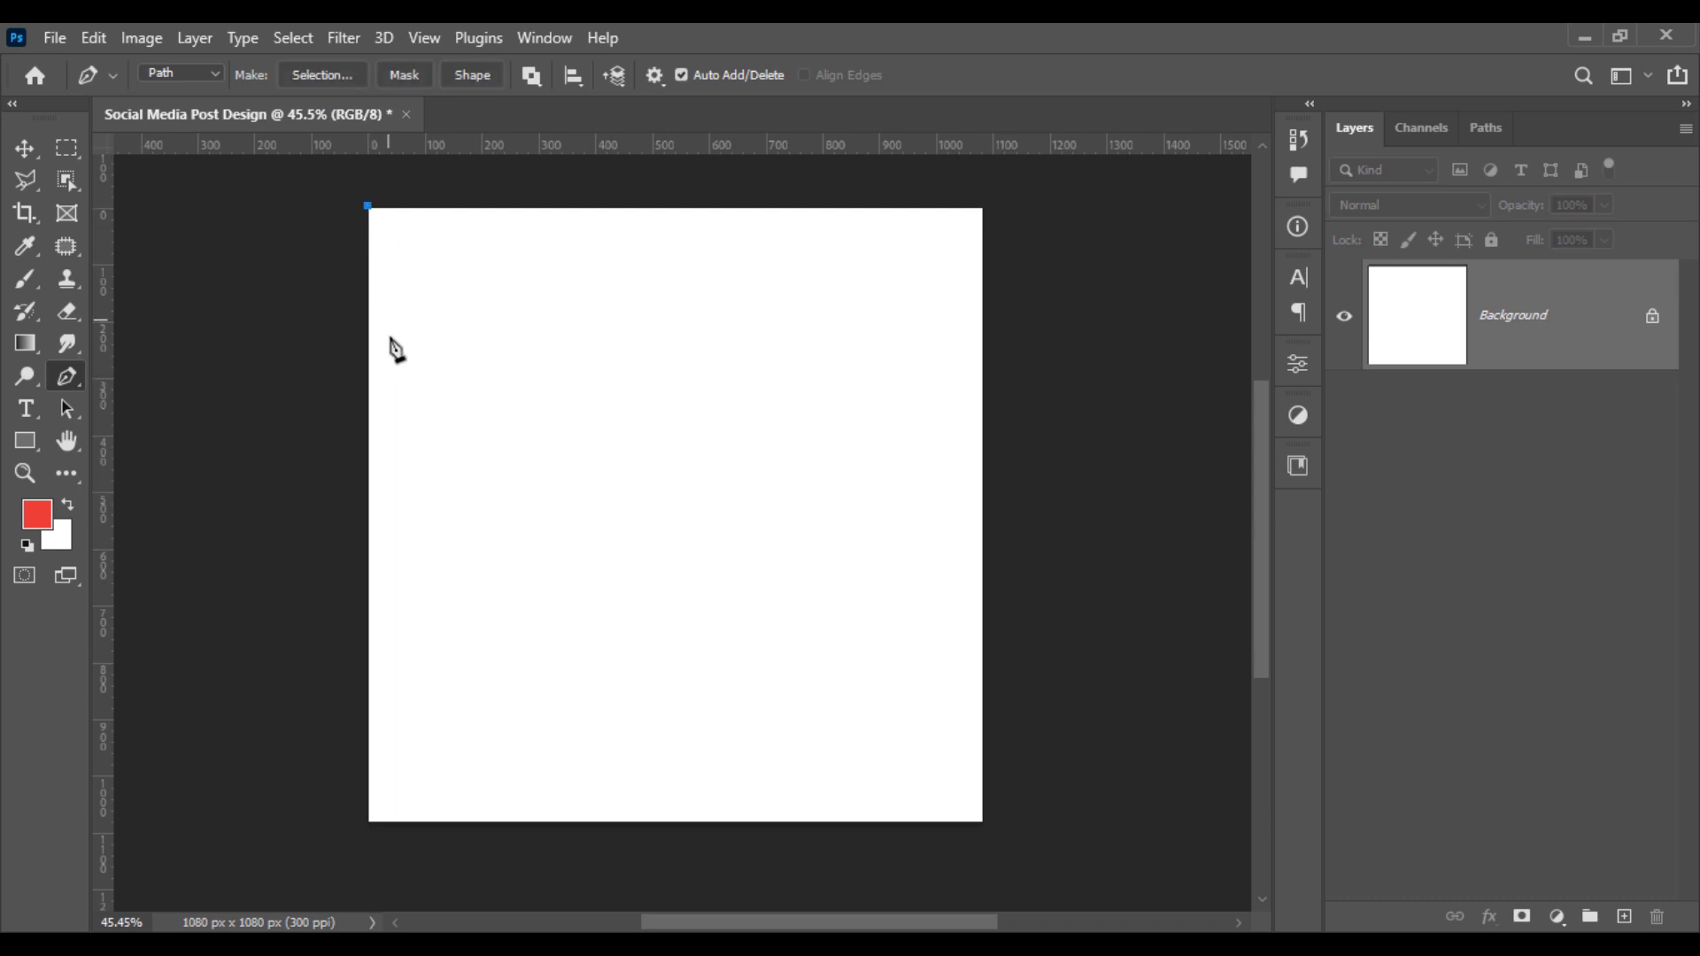
{"action": "left_click_drag", "start_coordinate": [518, 339], "coordinate": [673, 286]}
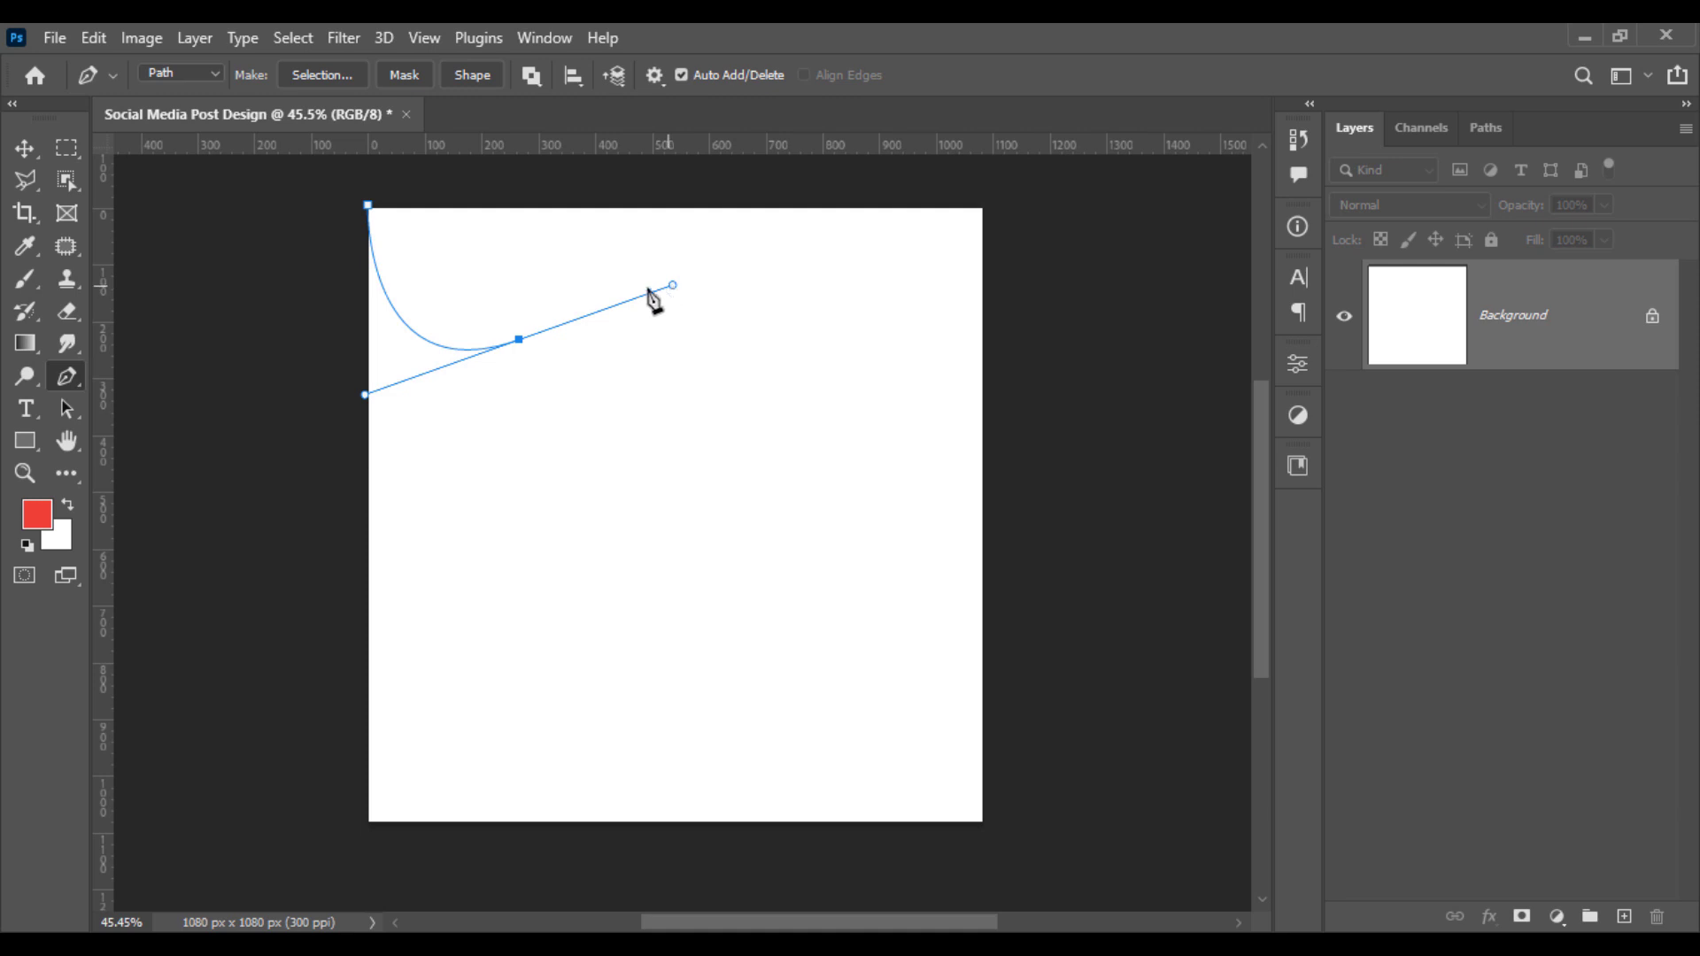
{"action": "key", "text": "ctrl+z"}
{"action": "key", "text": "ctrl+z"}
{"action": "left_click", "coordinate": [331, 210]}
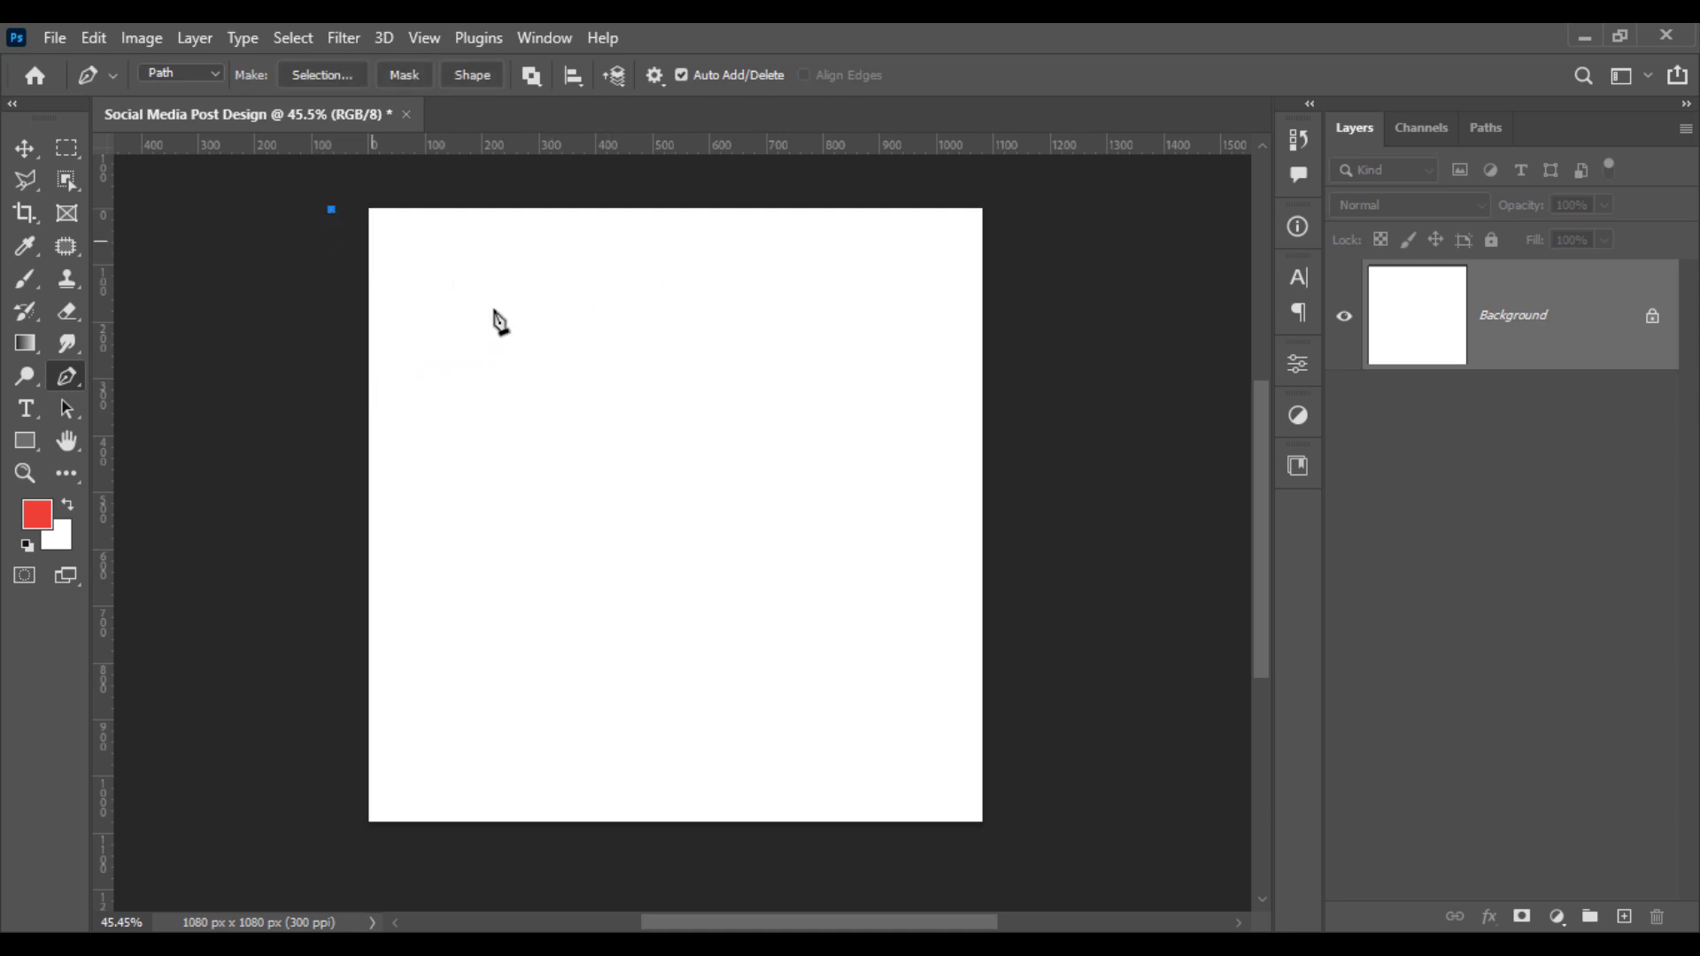
{"action": "left_click_drag", "start_coordinate": [540, 338], "coordinate": [751, 296]}
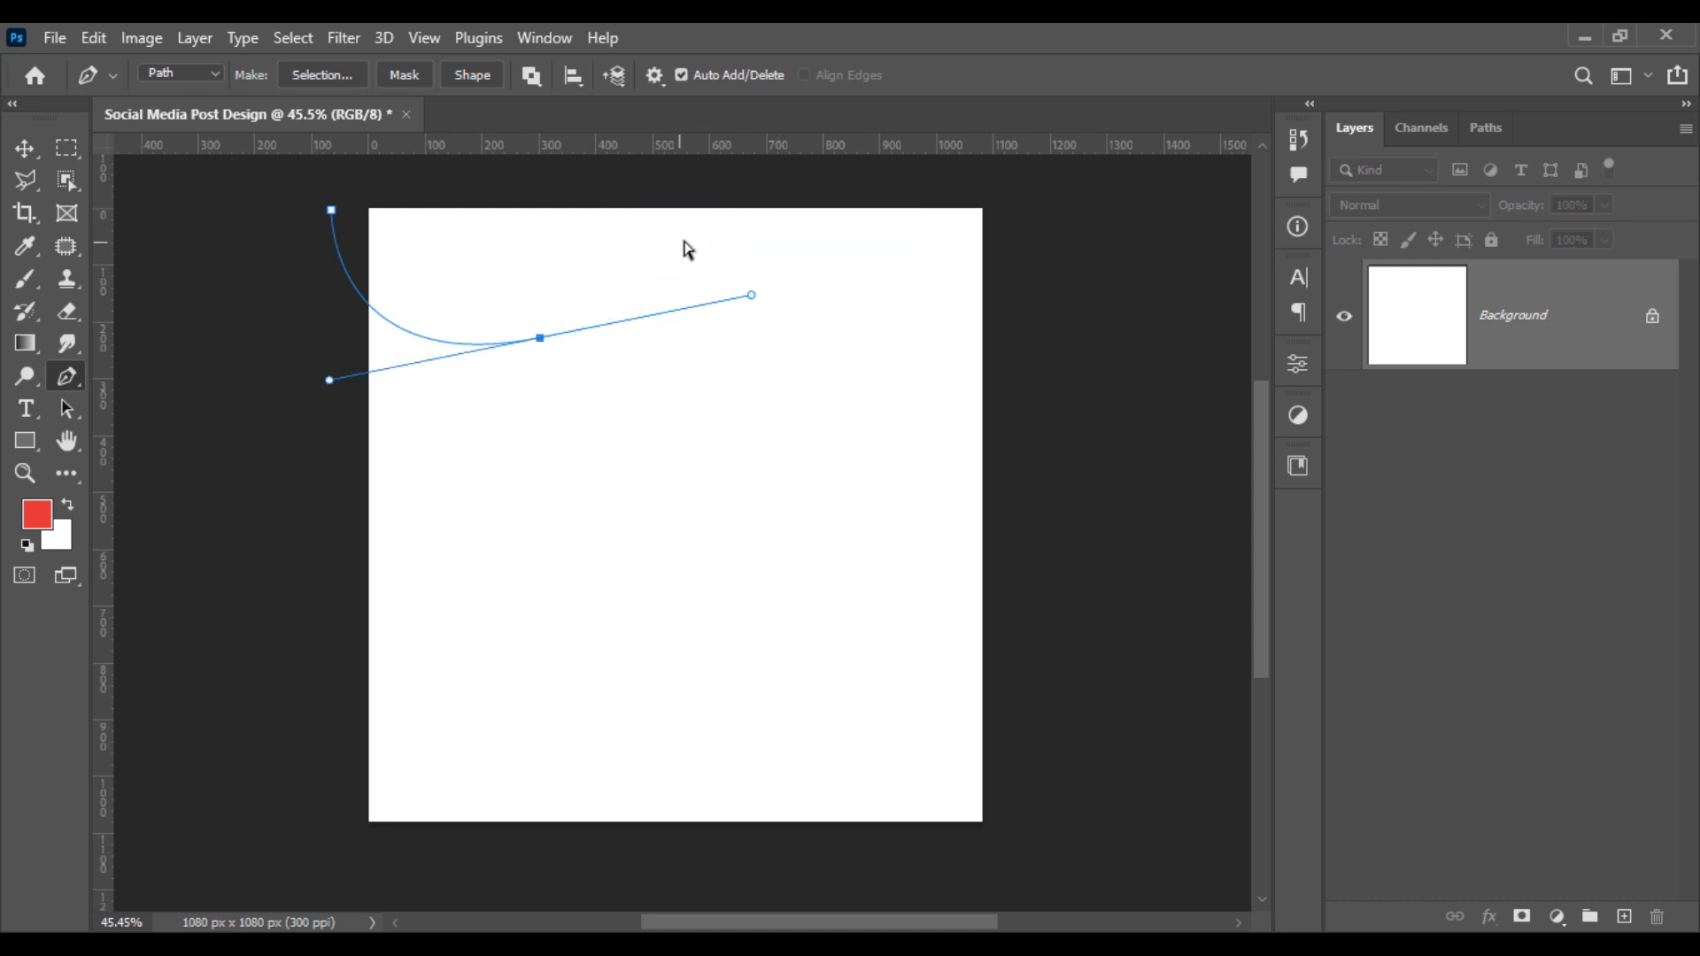
{"action": "key", "text": "ctrl+z"}
{"action": "left_click_drag", "start_coordinate": [477, 357], "coordinate": [657, 312]}
{"action": "left_click_drag", "start_coordinate": [754, 209], "coordinate": [956, 191]}
{"action": "key", "text": "ctrl+z"}
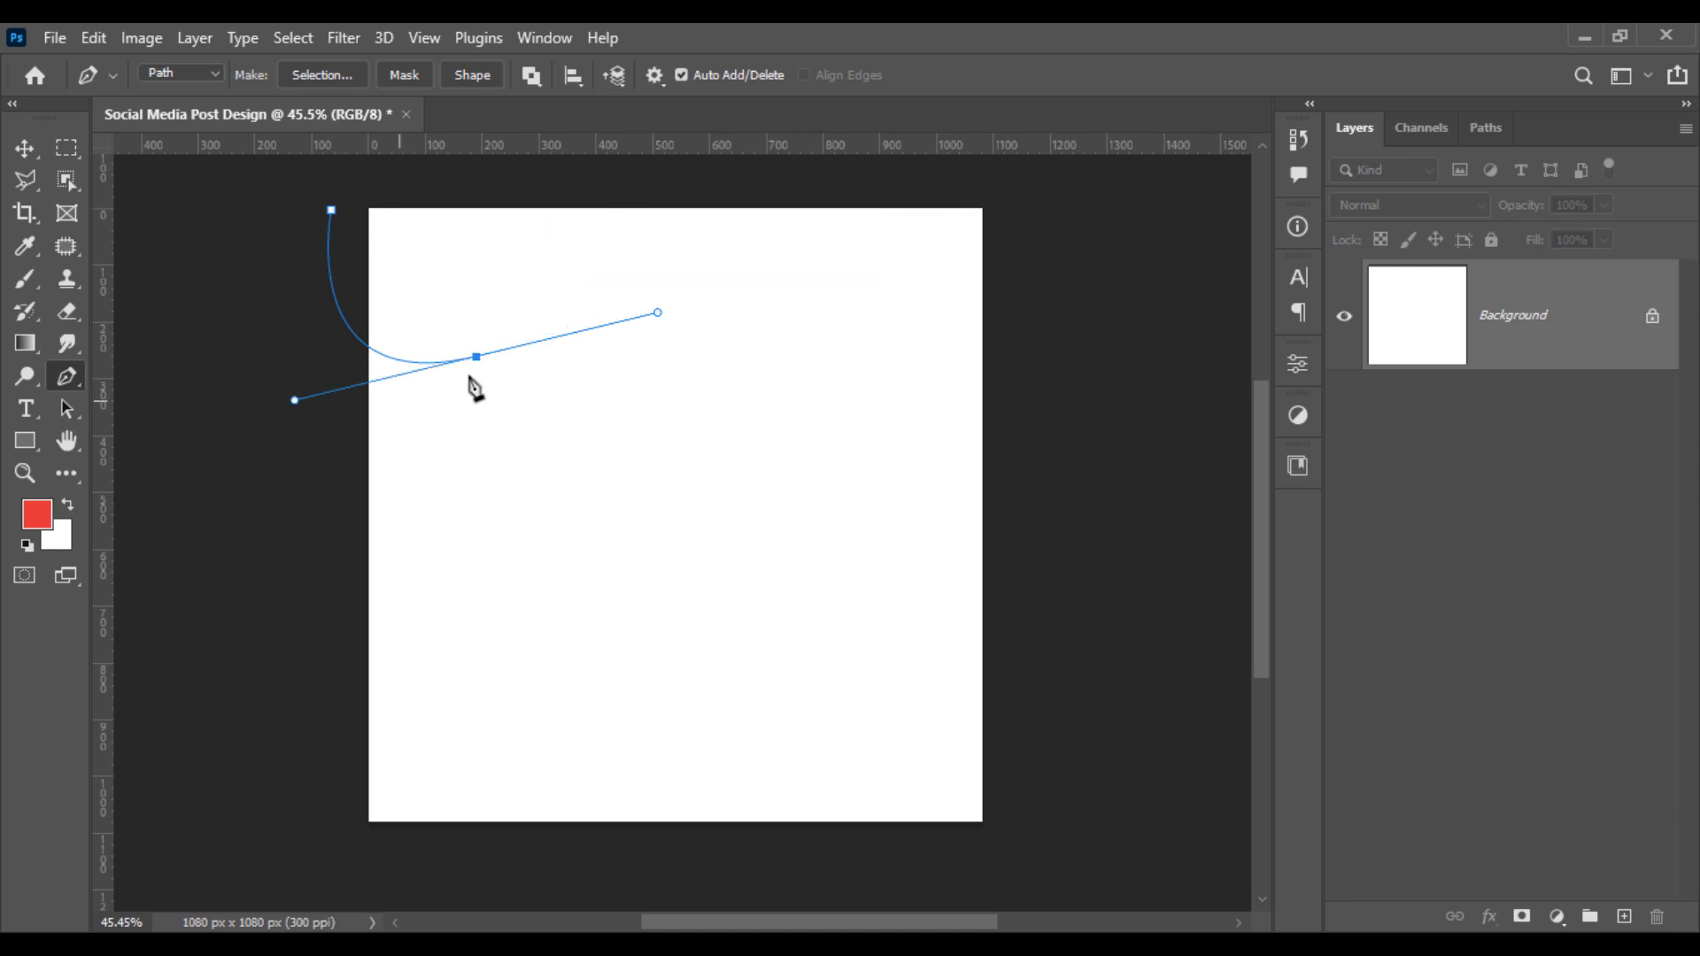
{"action": "left_click", "coordinate": [476, 357], "text": "alt"}
{"action": "left_click_drag", "start_coordinate": [771, 211], "coordinate": [987, 200]}
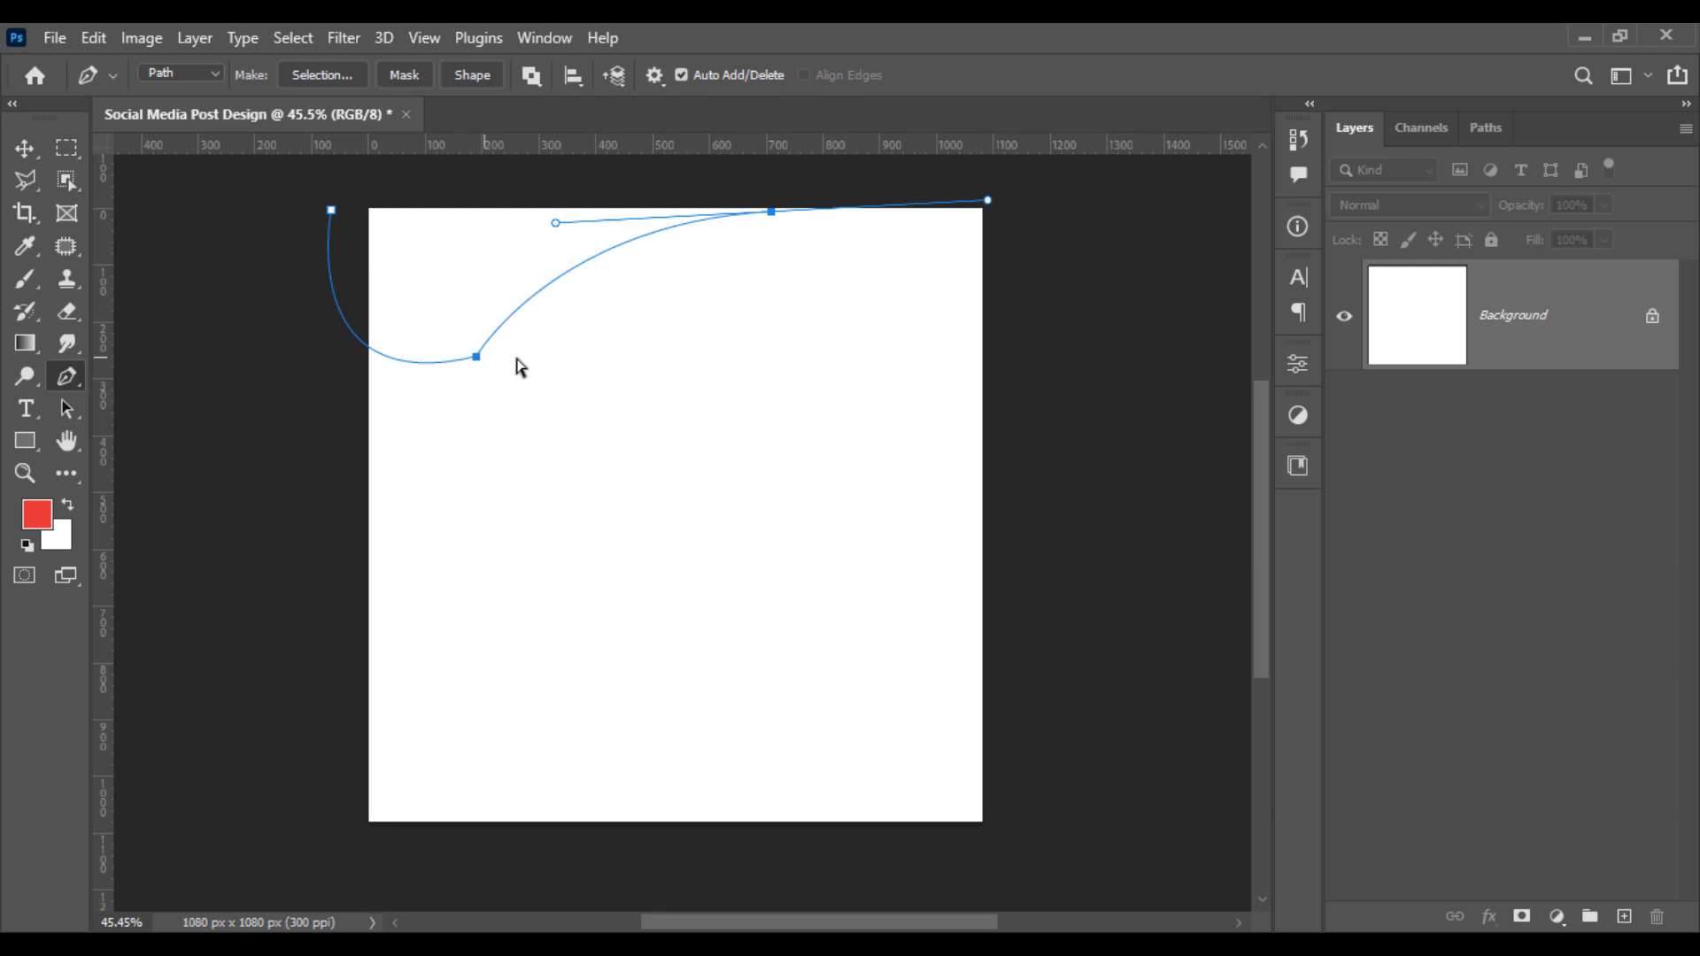
{"action": "key", "text": "ctrl+z"}
{"action": "key", "text": "ctrl+z"}
{"action": "key", "text": "ctrl+z"}
{"action": "left_click_drag", "start_coordinate": [448, 341], "coordinate": [353, 494]}
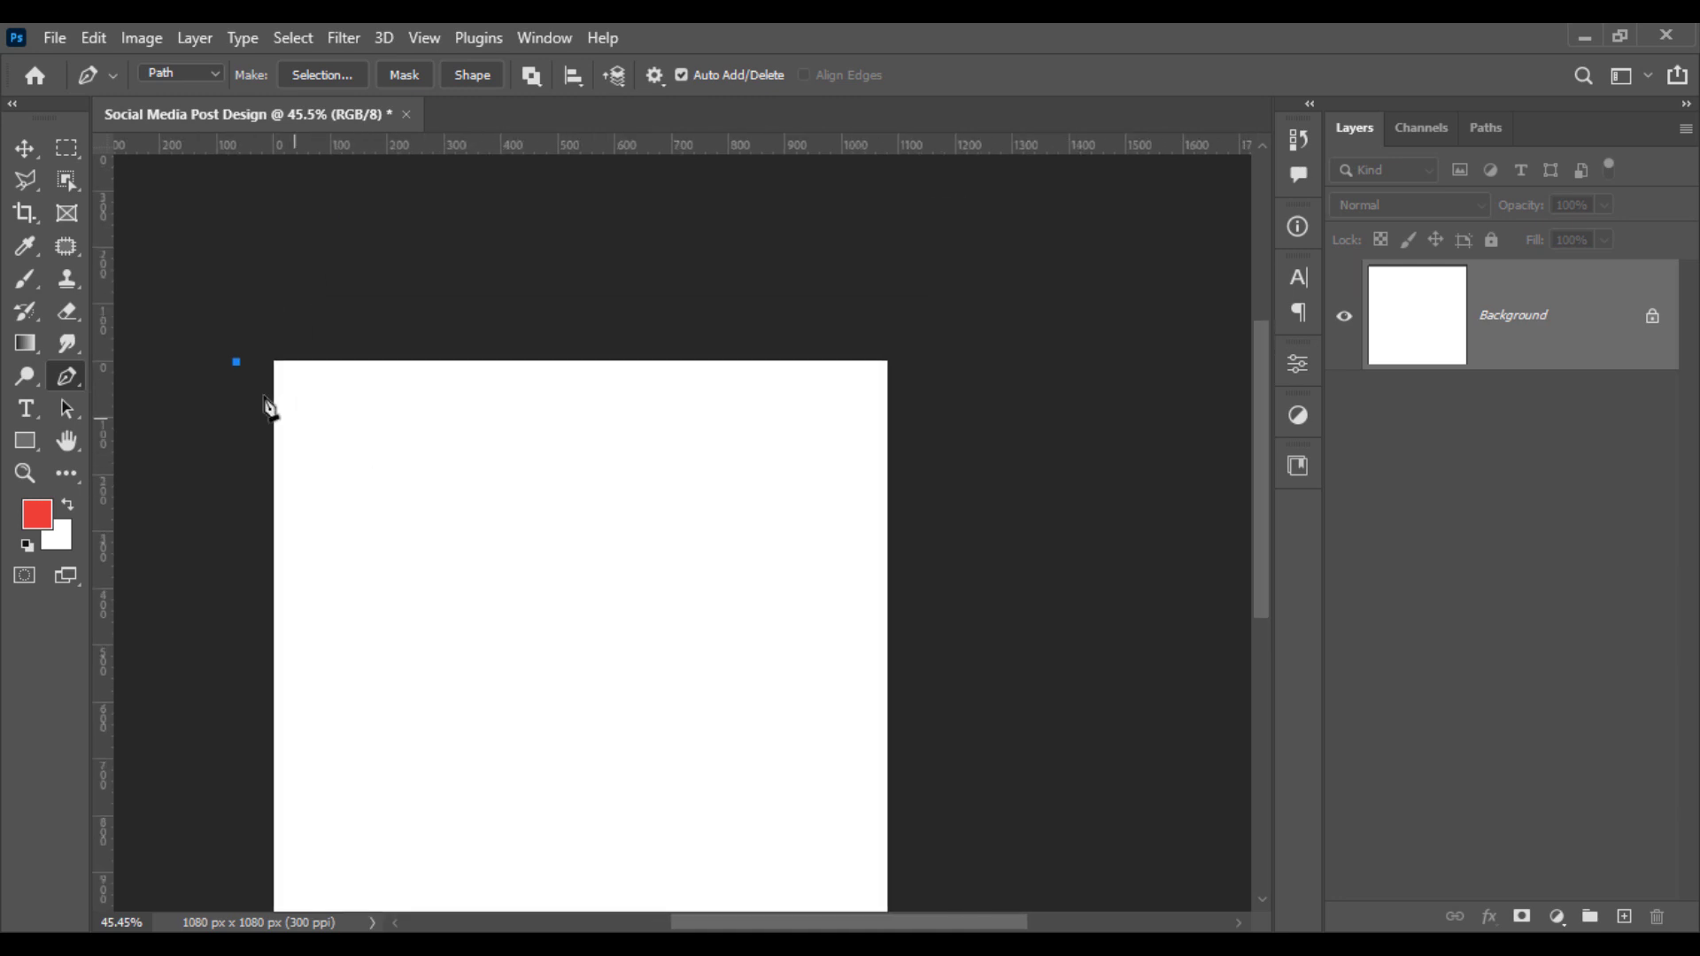
{"action": "key", "text": "ctrl+z"}
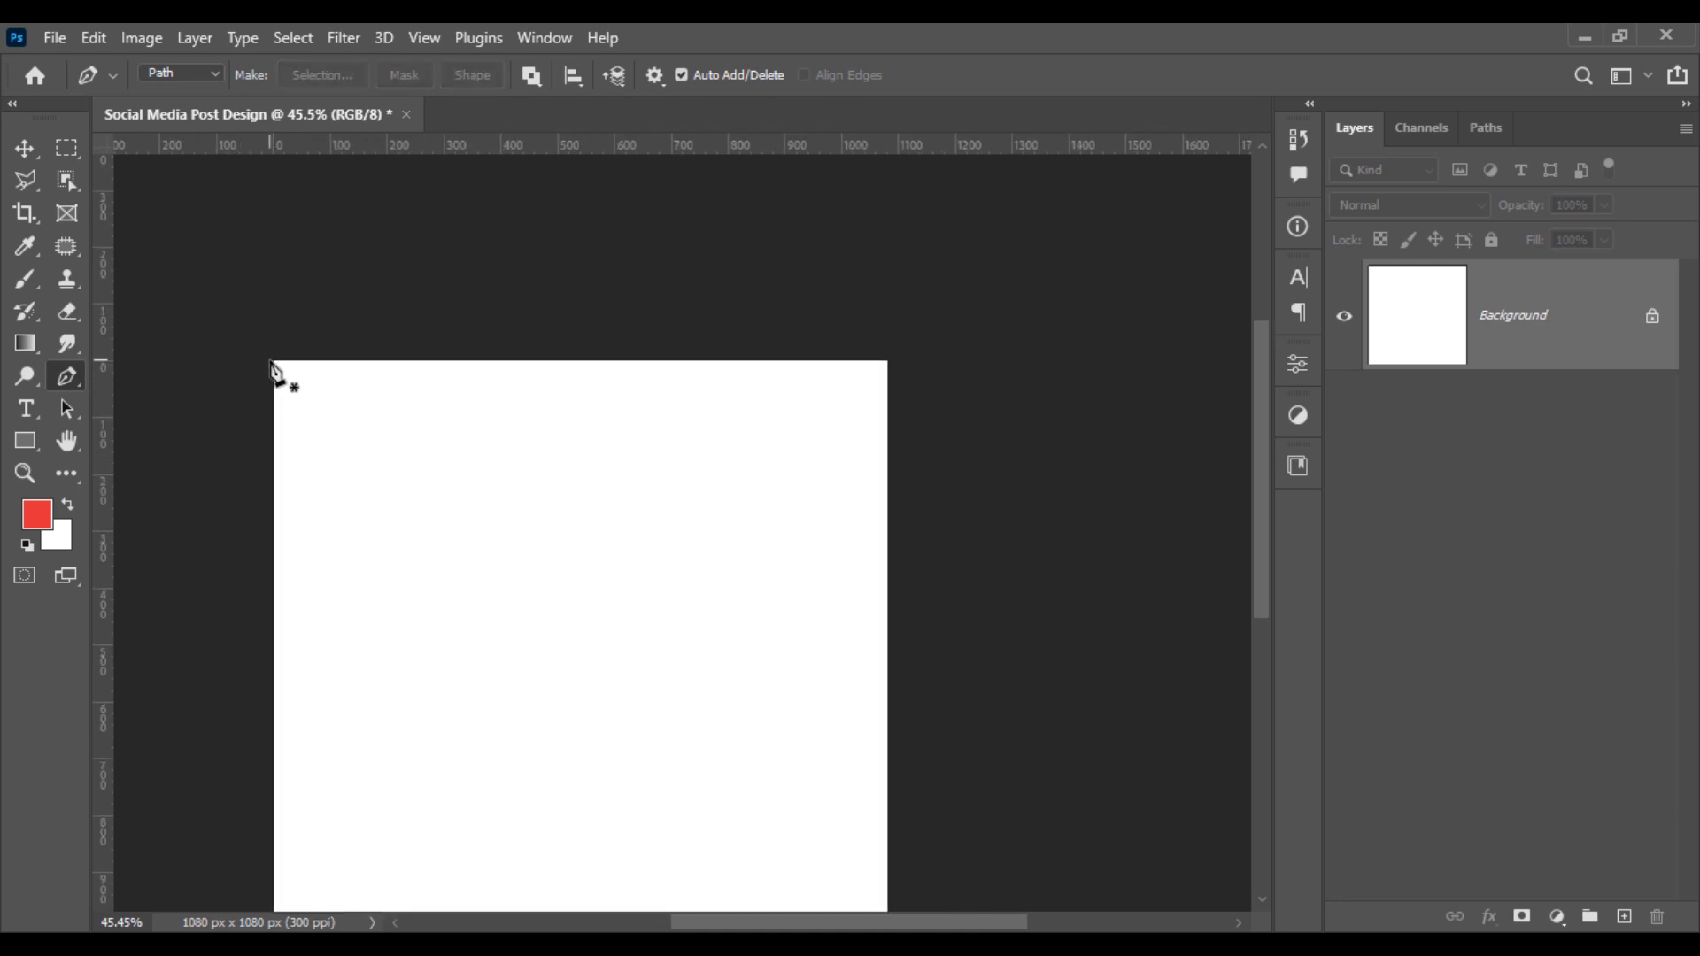
Step: Draw a closed wavy path in the canvas's upper-left corner, about 750 px wide along the top edge and 240 px high
{"action": "left_click", "coordinate": [270, 361]}
{"action": "left_click", "coordinate": [703, 360]}
{"action": "left_click_drag", "start_coordinate": [480, 441], "coordinate": [383, 509]}
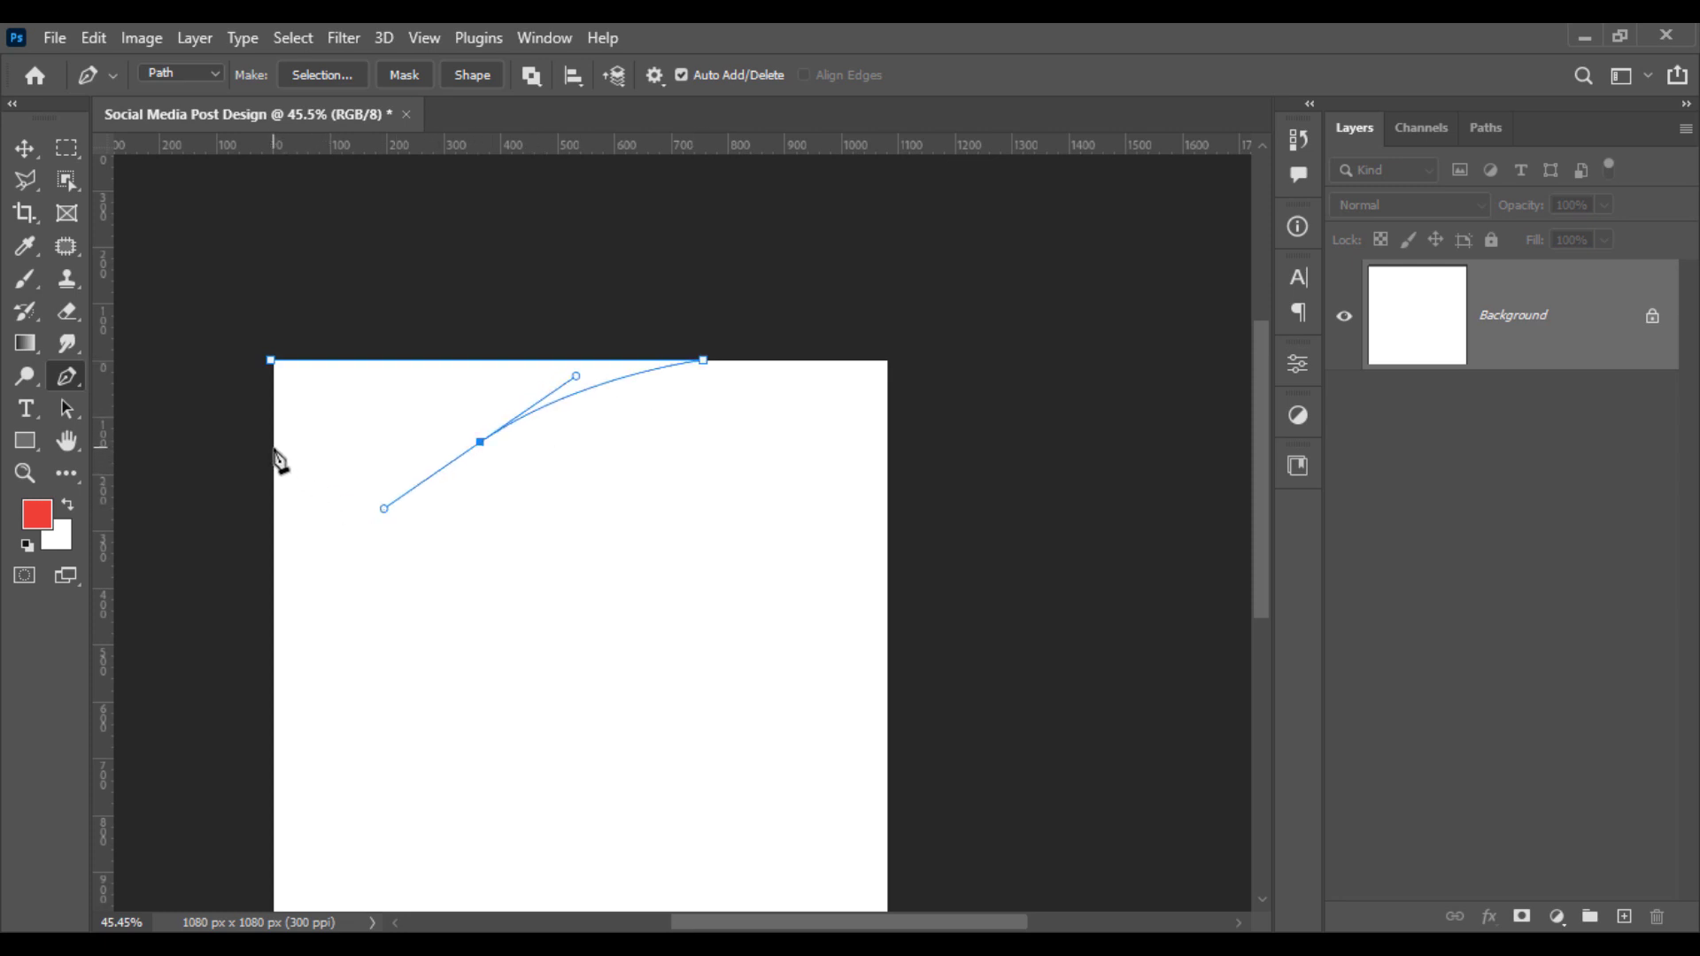
{"action": "left_click_drag", "start_coordinate": [274, 448], "coordinate": [249, 372]}
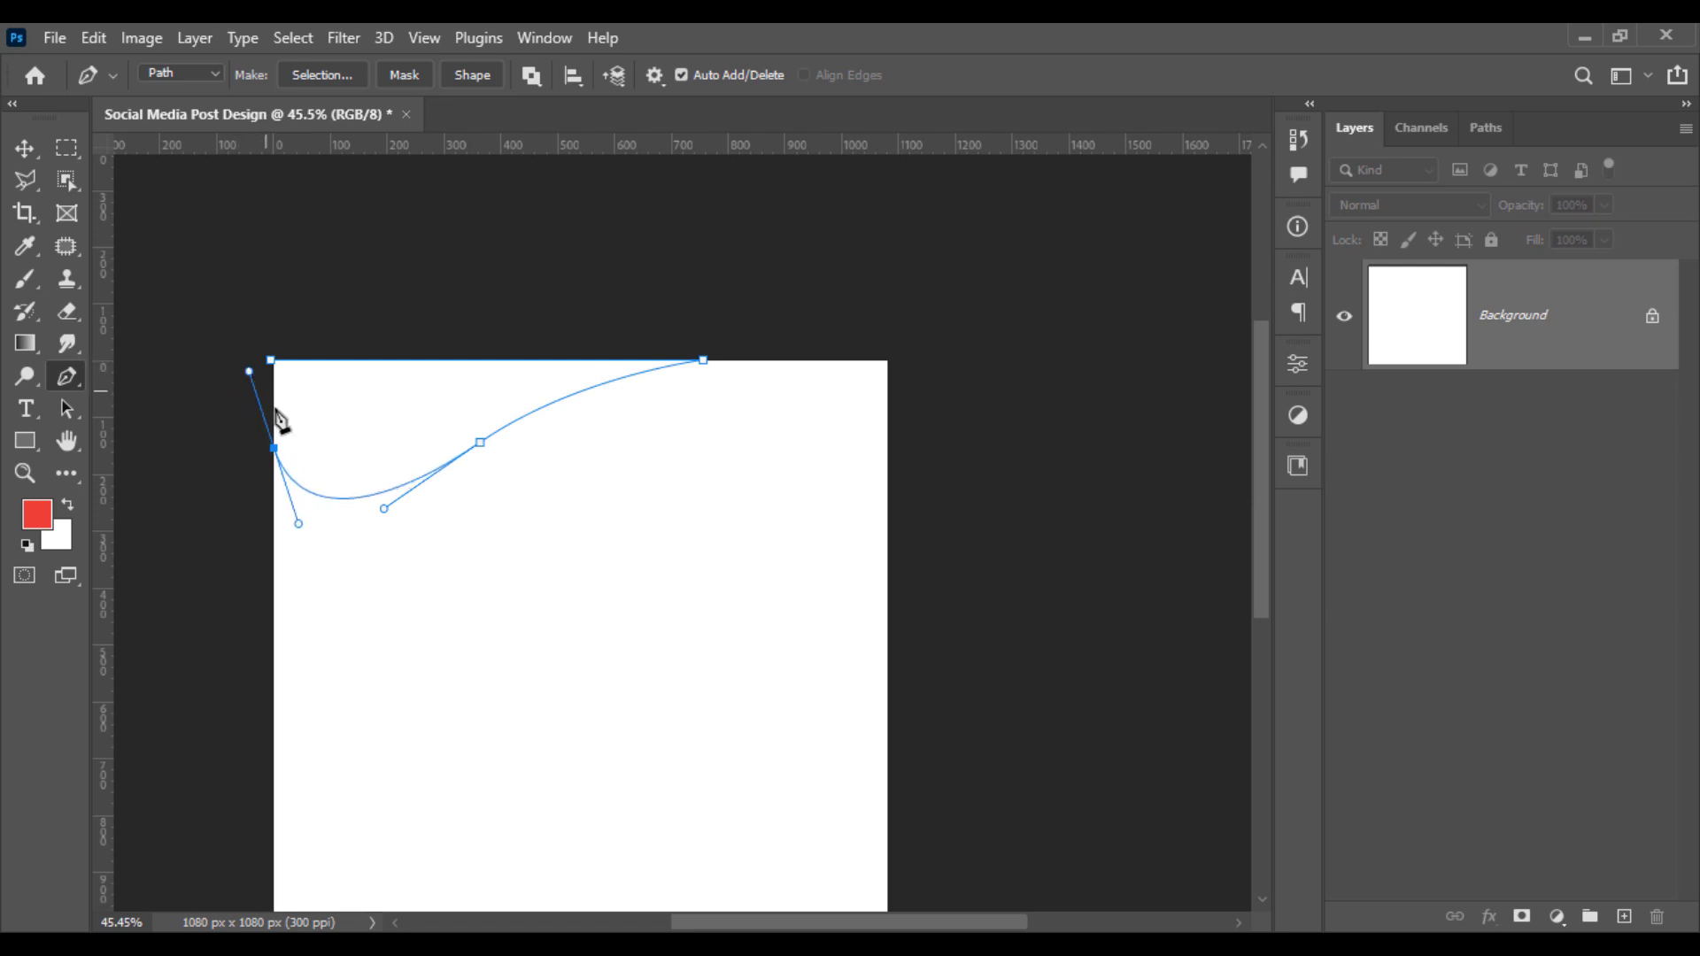
{"action": "left_click", "coordinate": [272, 360]}
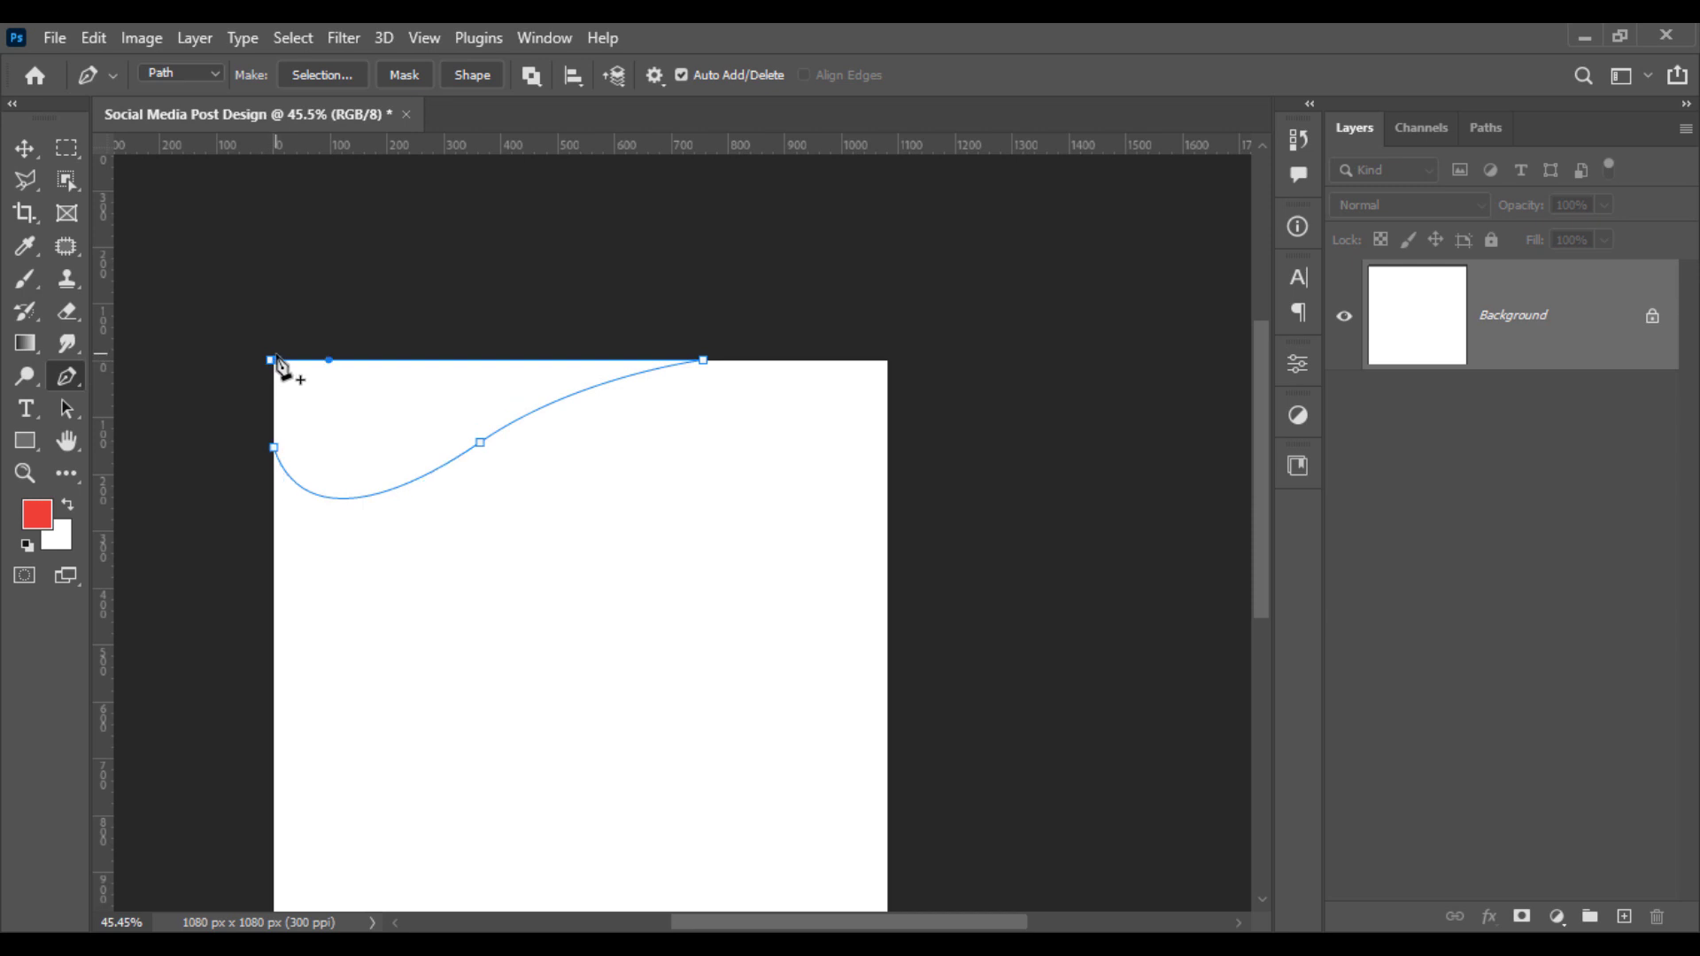
{"action": "left_click", "coordinate": [272, 360]}
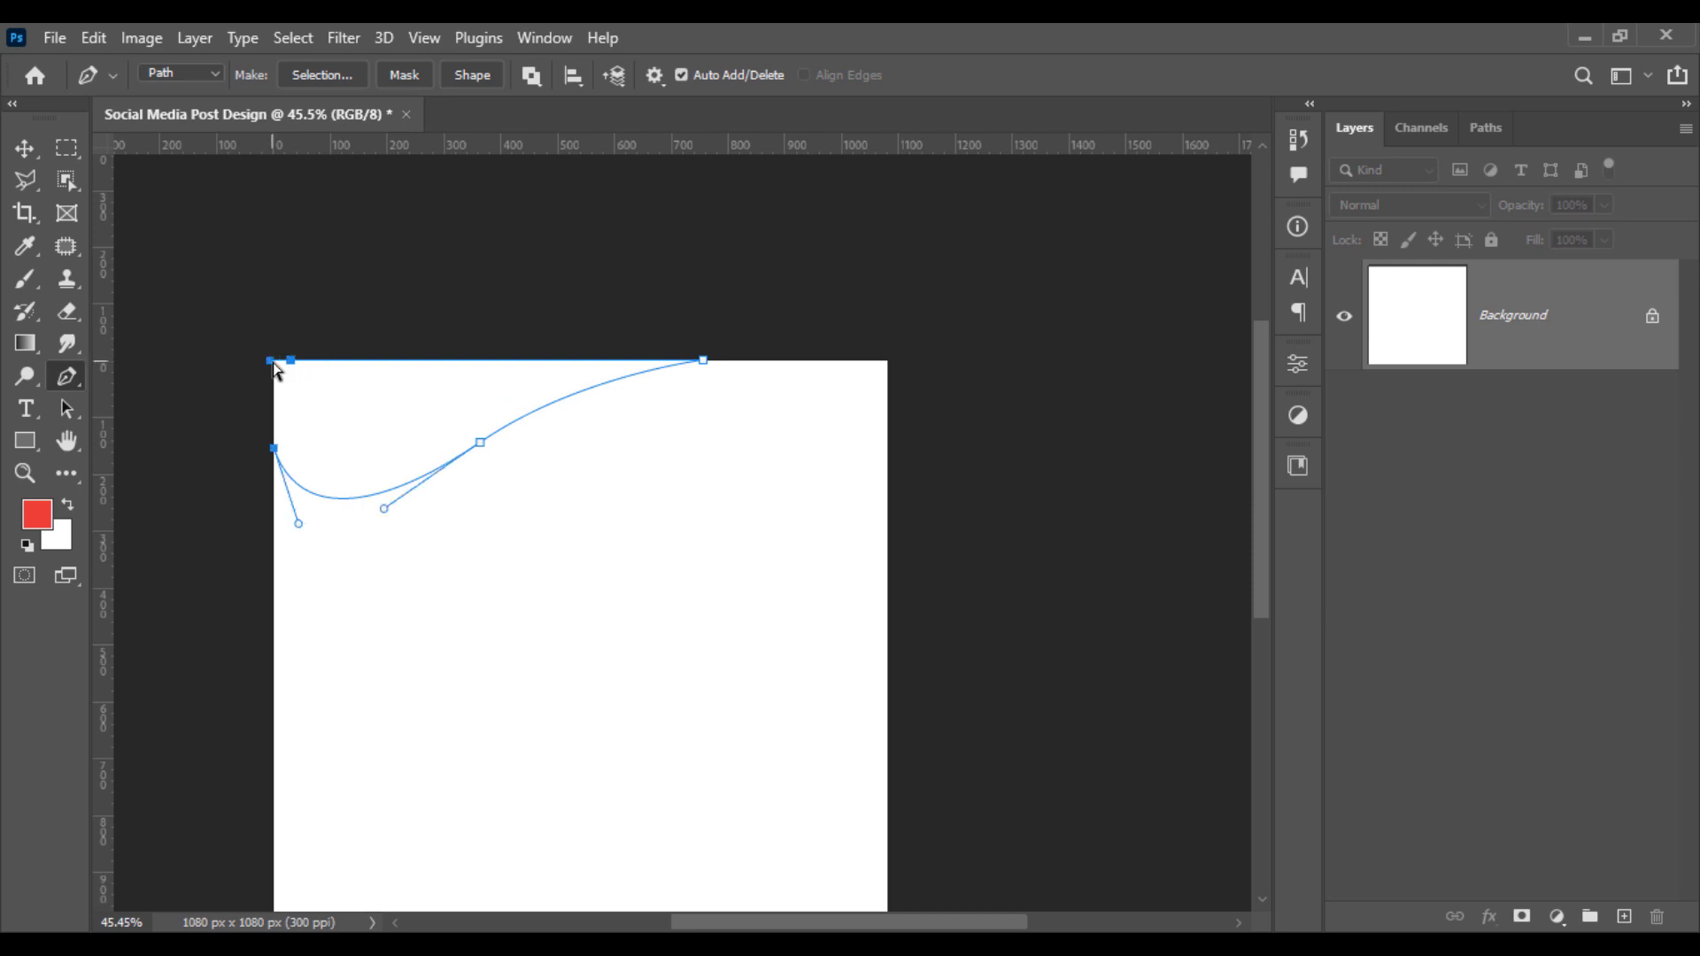
Step: Fill the corner path with a Solid Color layer in red ee4037
{"action": "left_click", "coordinate": [1556, 917]}
{"action": "left_click", "coordinate": [1565, 478]}
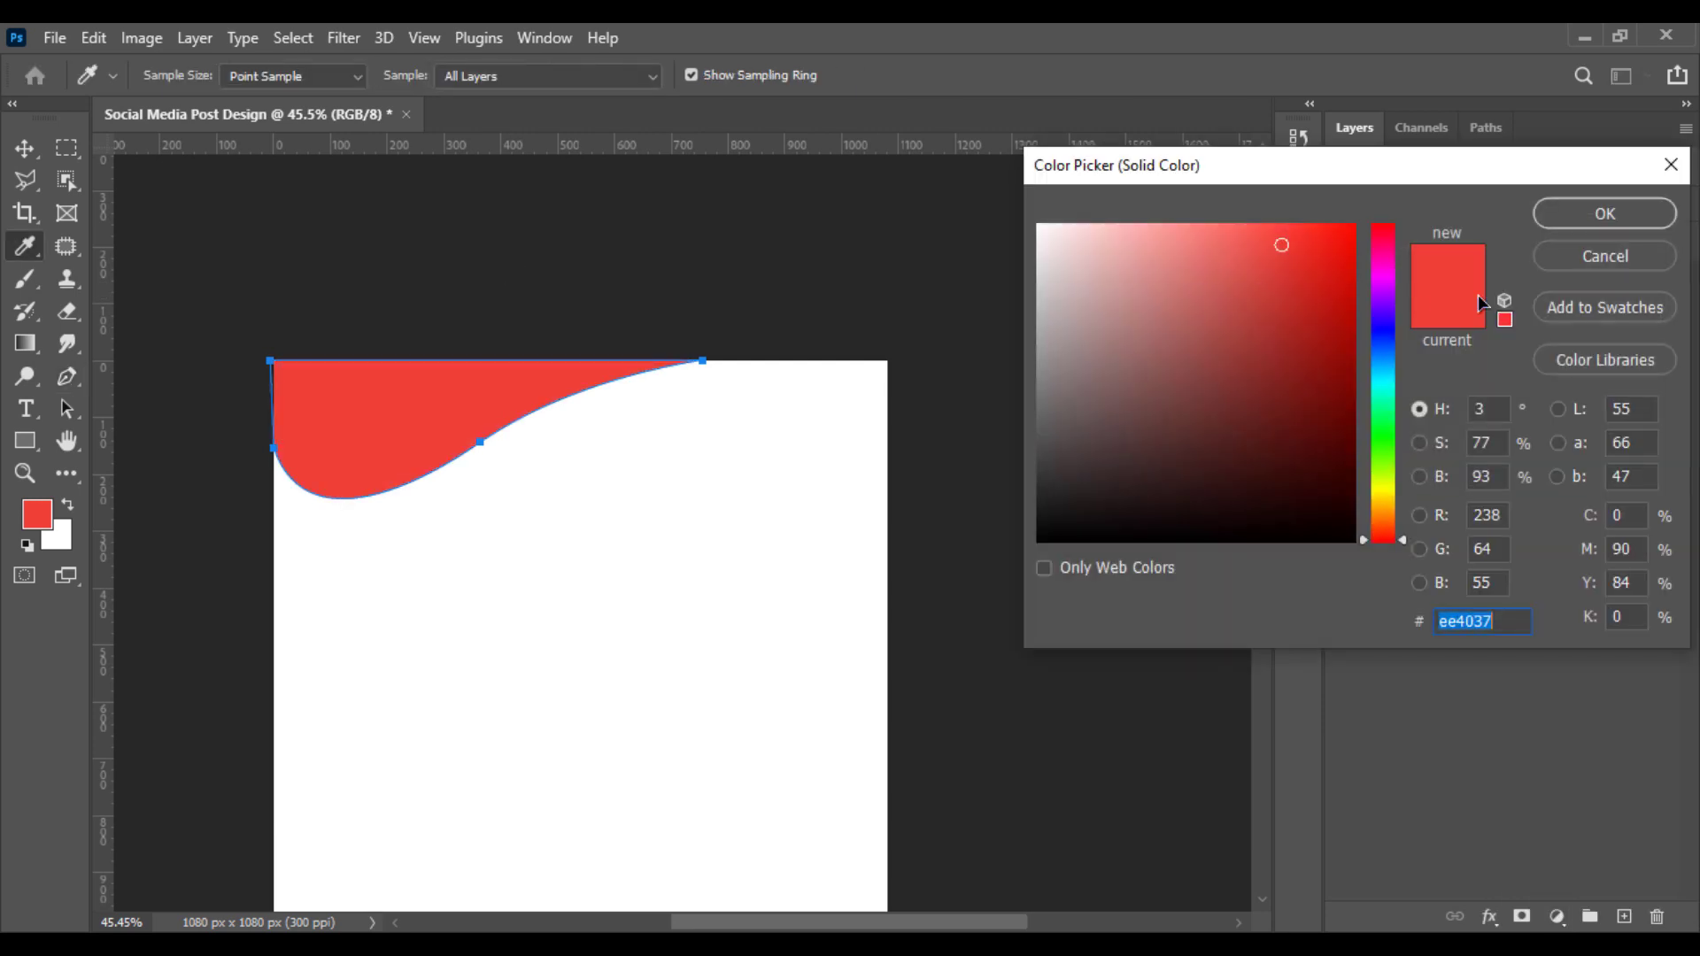
{"action": "left_click", "coordinate": [1604, 213]}
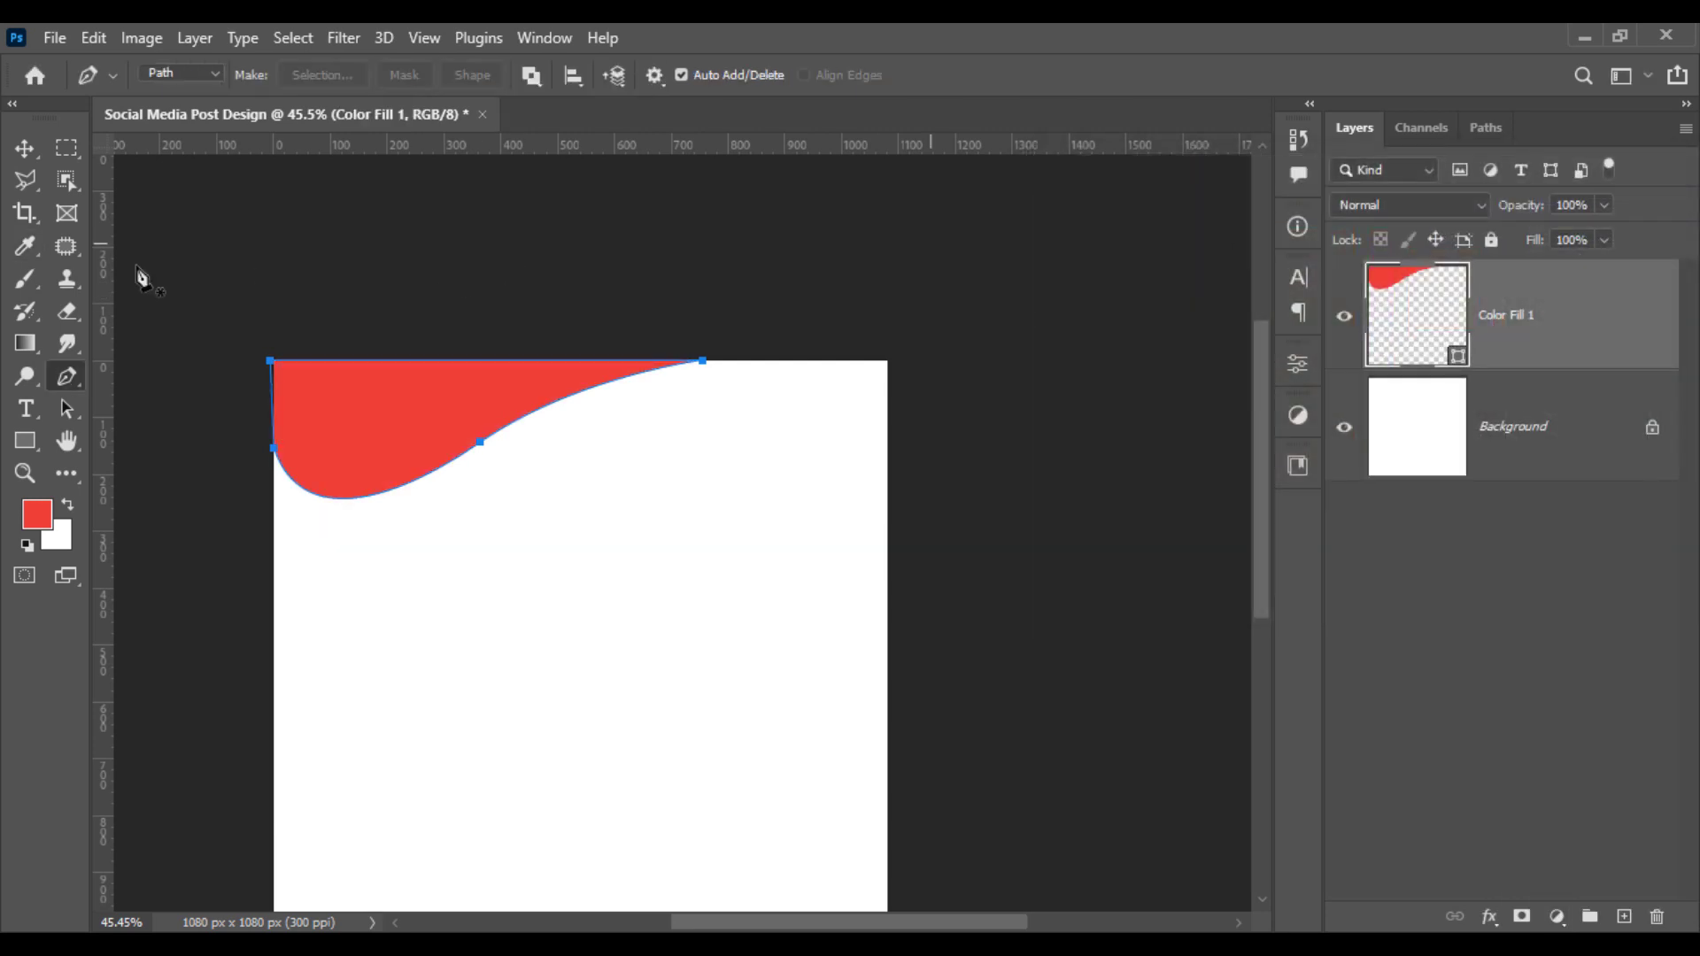
Step: Distort the red corner shape by pulling its upper-left corner about 215 px outward past the canvas's left edge, and deselect it
{"action": "left_click", "coordinate": [25, 148]}
{"action": "left_click", "coordinate": [252, 215]}
{"action": "scroll", "coordinate": [455, 570], "scroll_direction": "down", "scroll_amount": 2}
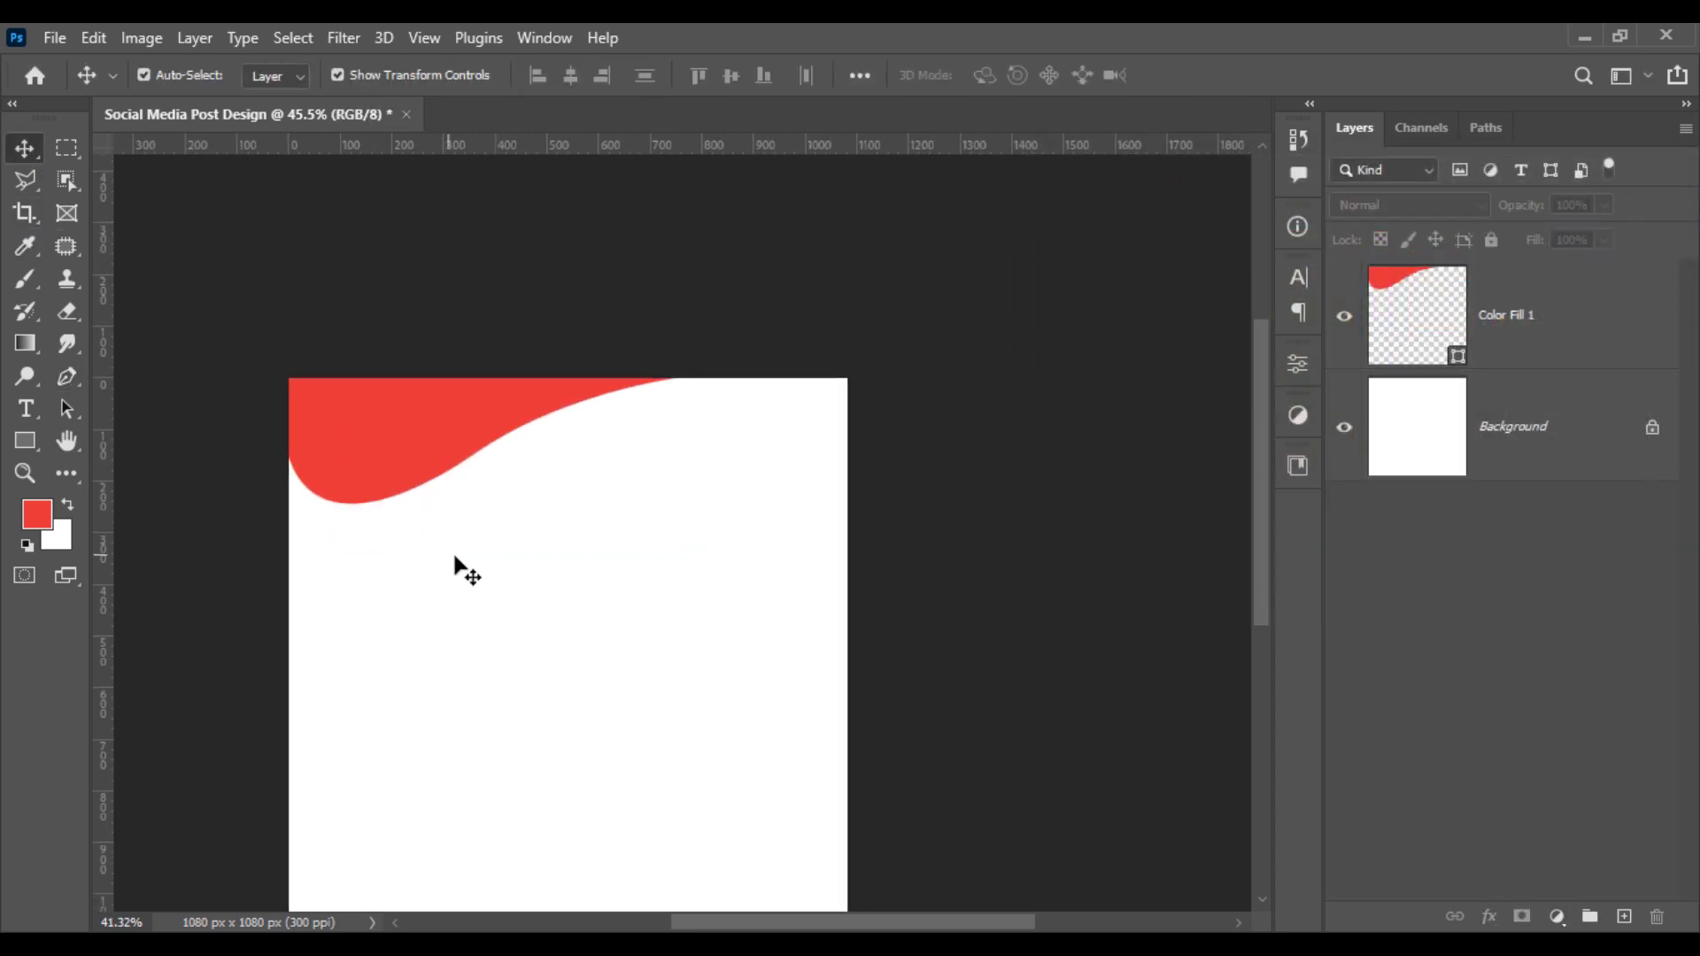
{"action": "scroll", "coordinate": [486, 534], "scroll_direction": "down", "scroll_amount": 2}
{"action": "scroll", "coordinate": [486, 535], "scroll_direction": "up", "scroll_amount": 1}
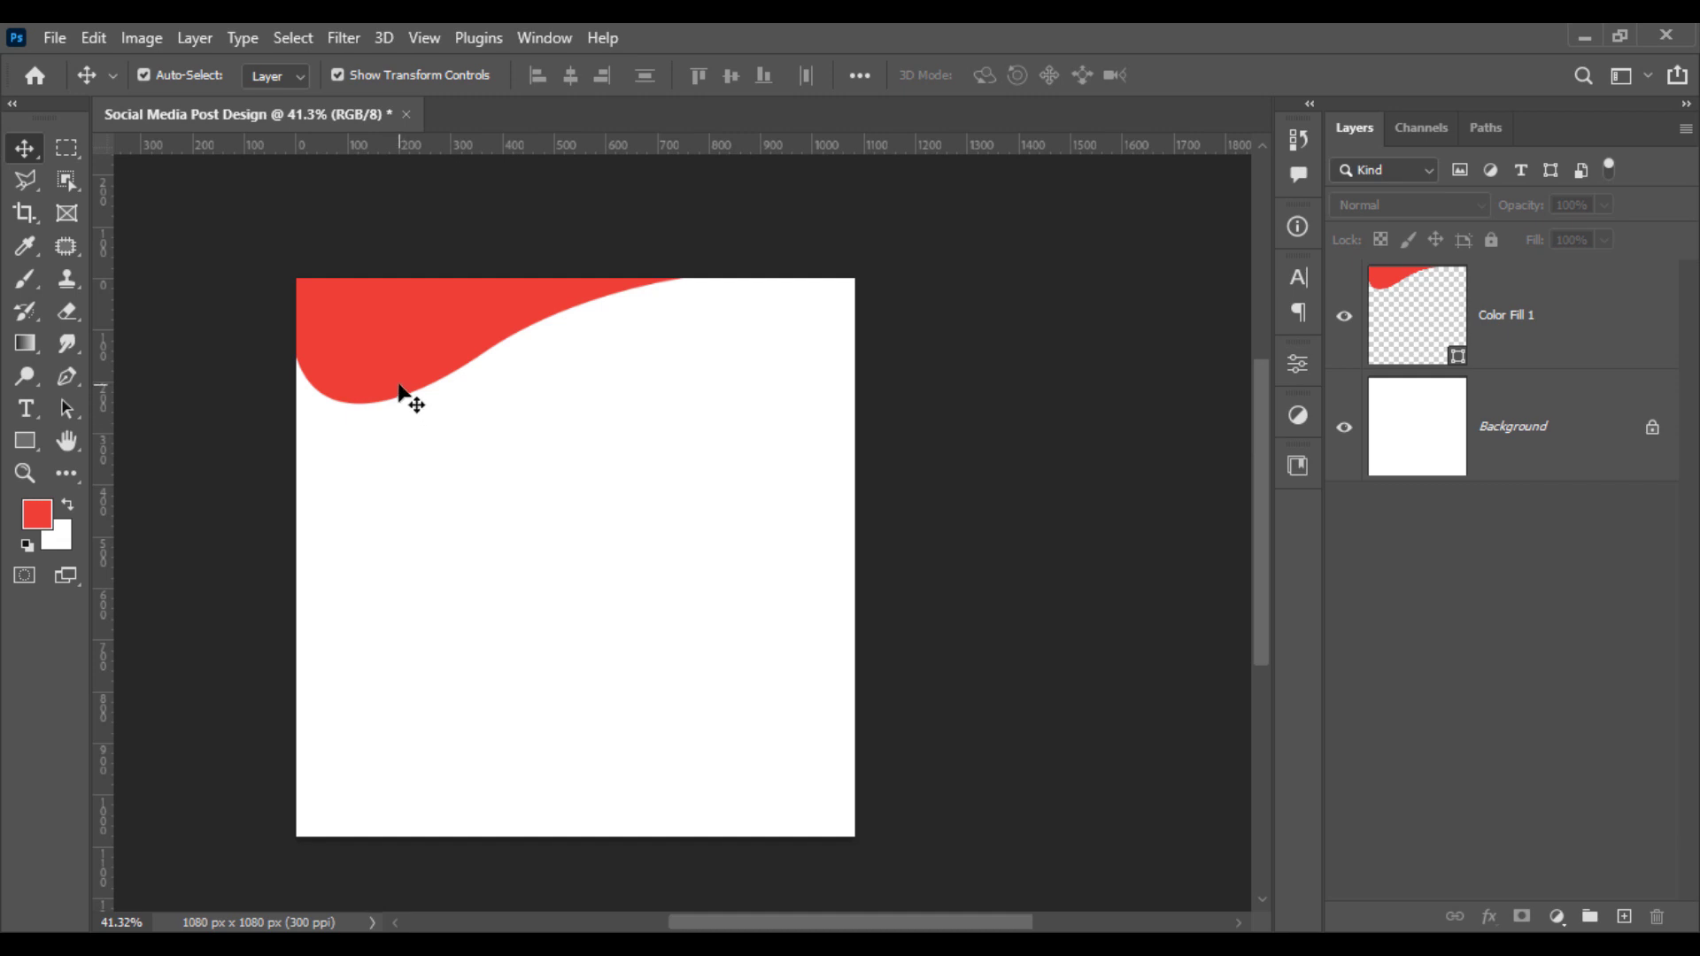
{"action": "left_click", "coordinate": [395, 356]}
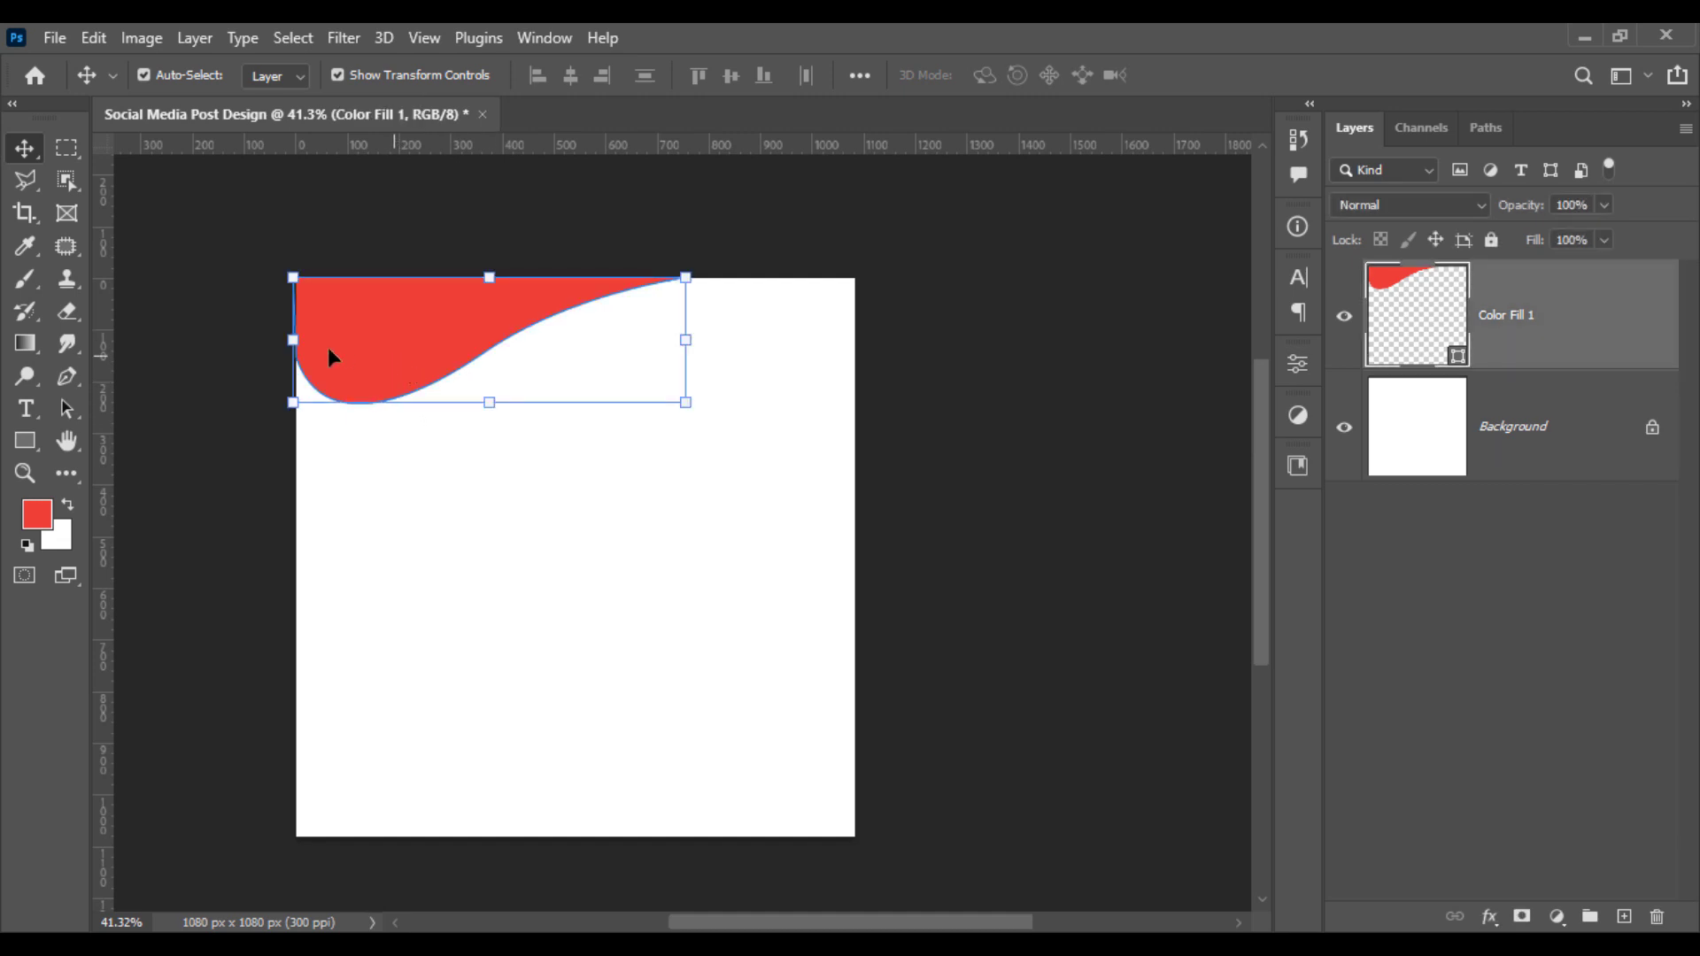
{"action": "left_click_drag", "start_coordinate": [293, 277], "coordinate": [181, 277]}
{"action": "key", "text": "Return"}
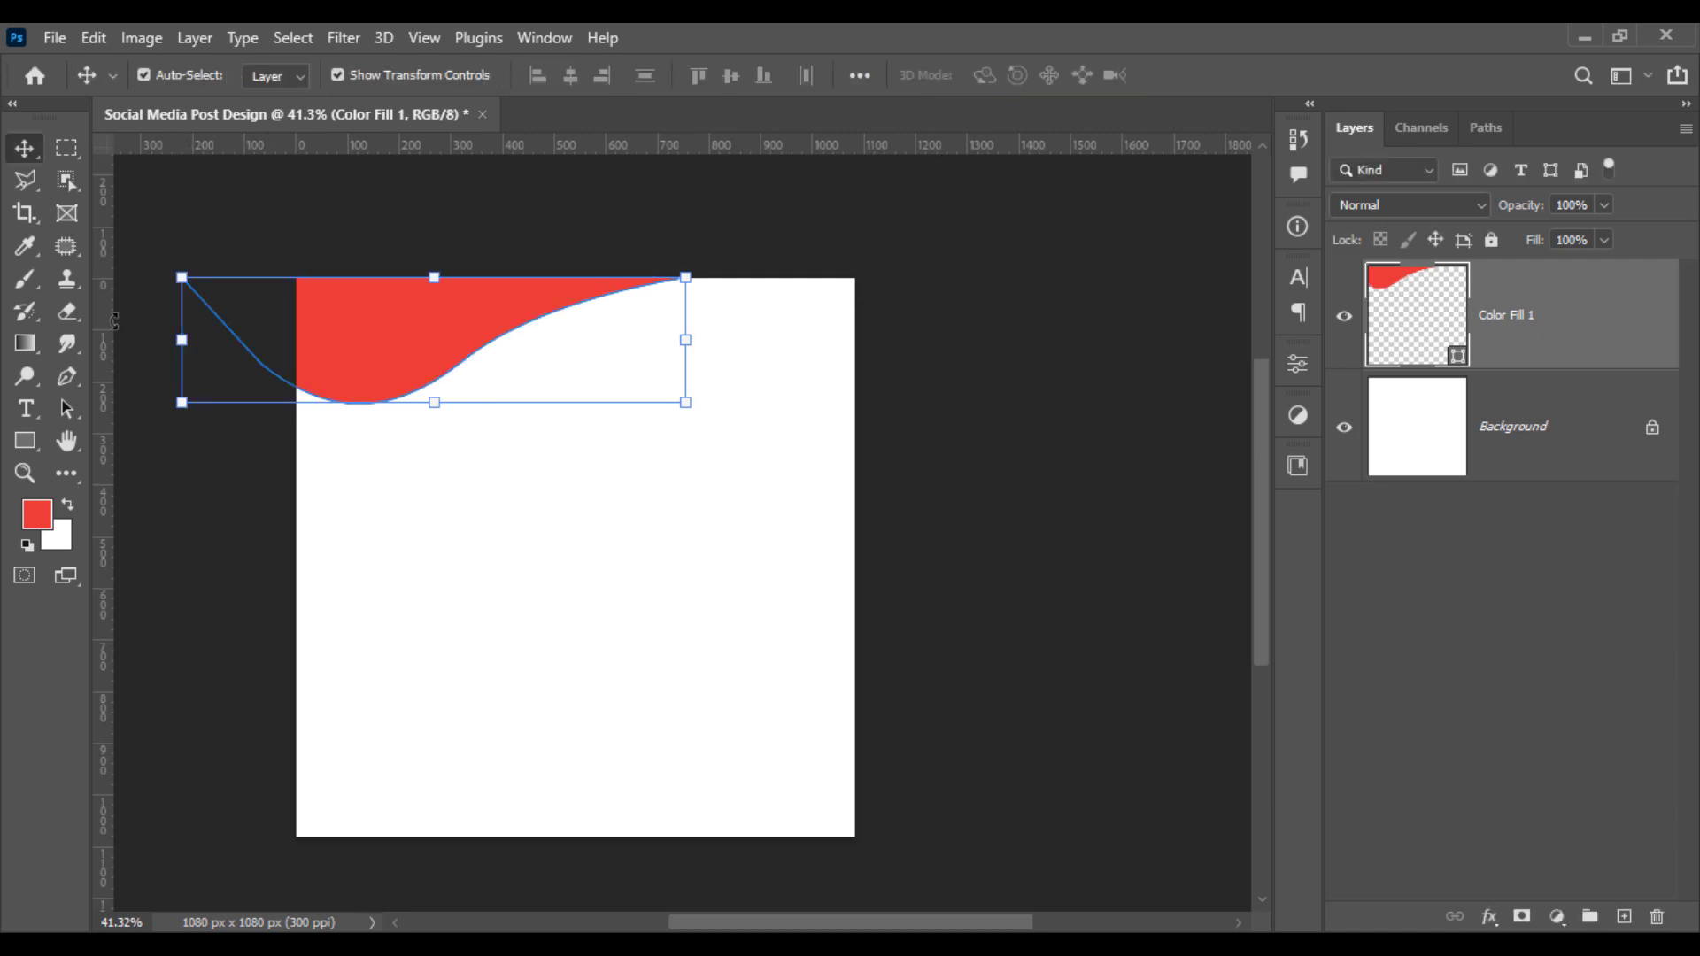
{"action": "left_click", "coordinate": [254, 443]}
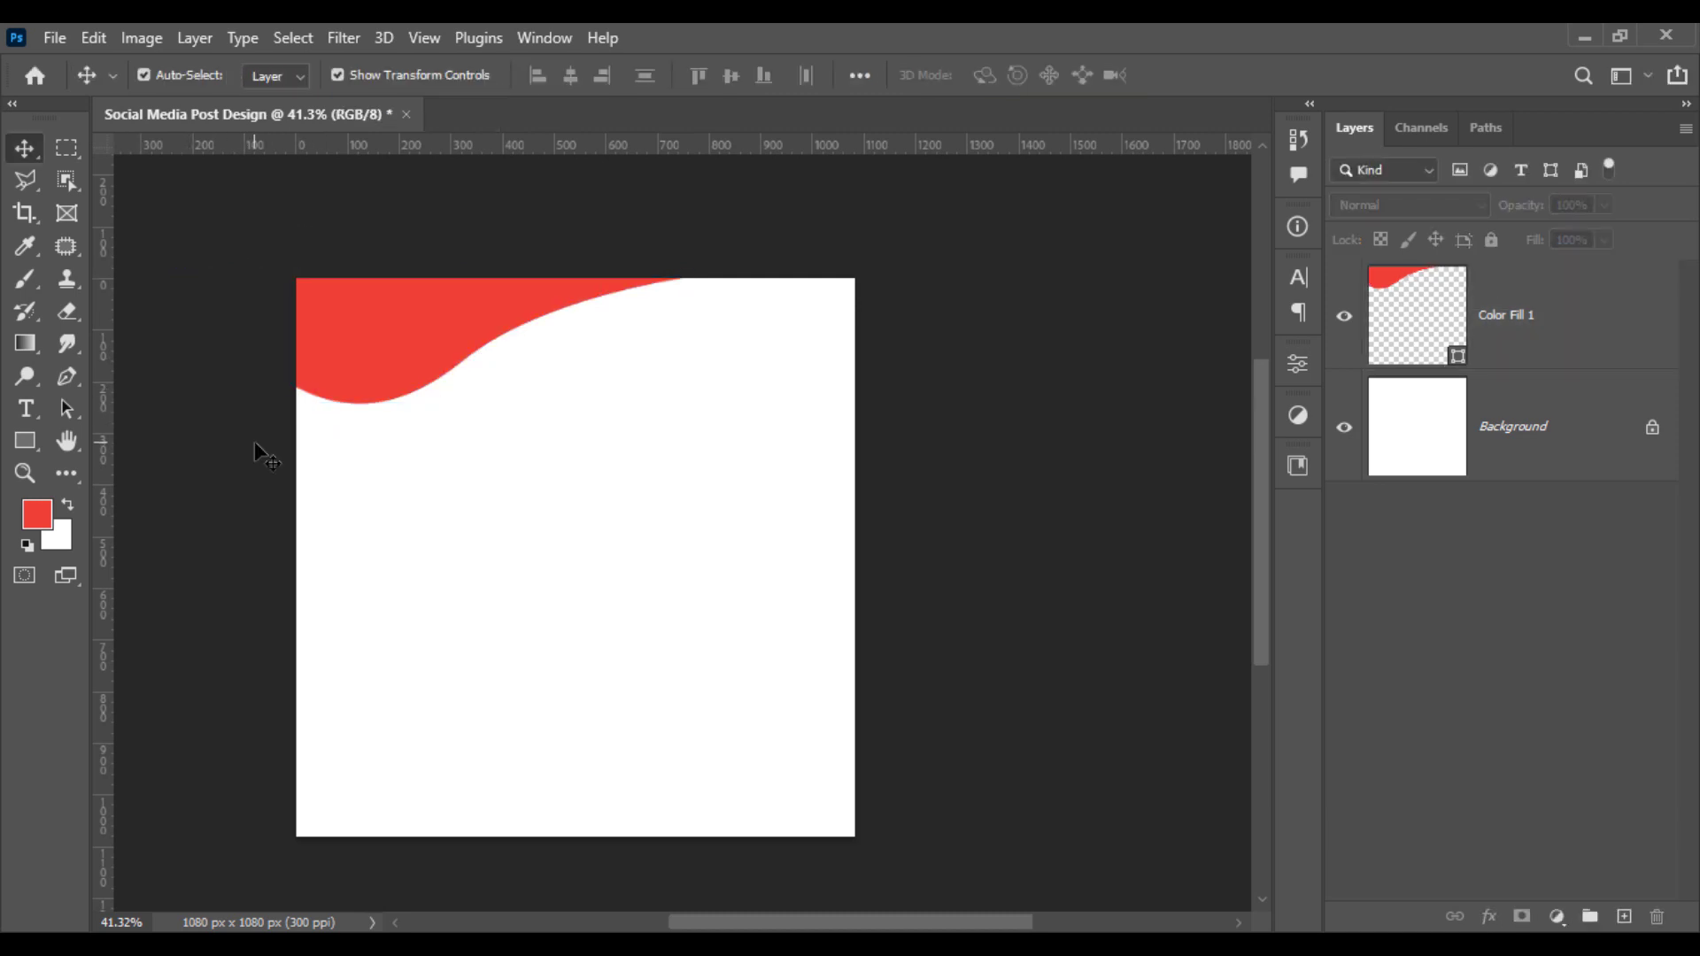
Step: With the Pen tool, draw a curve below the red corner shape from above the top edge to past the left edge, and extend it straight down
{"action": "left_click", "coordinate": [67, 376]}
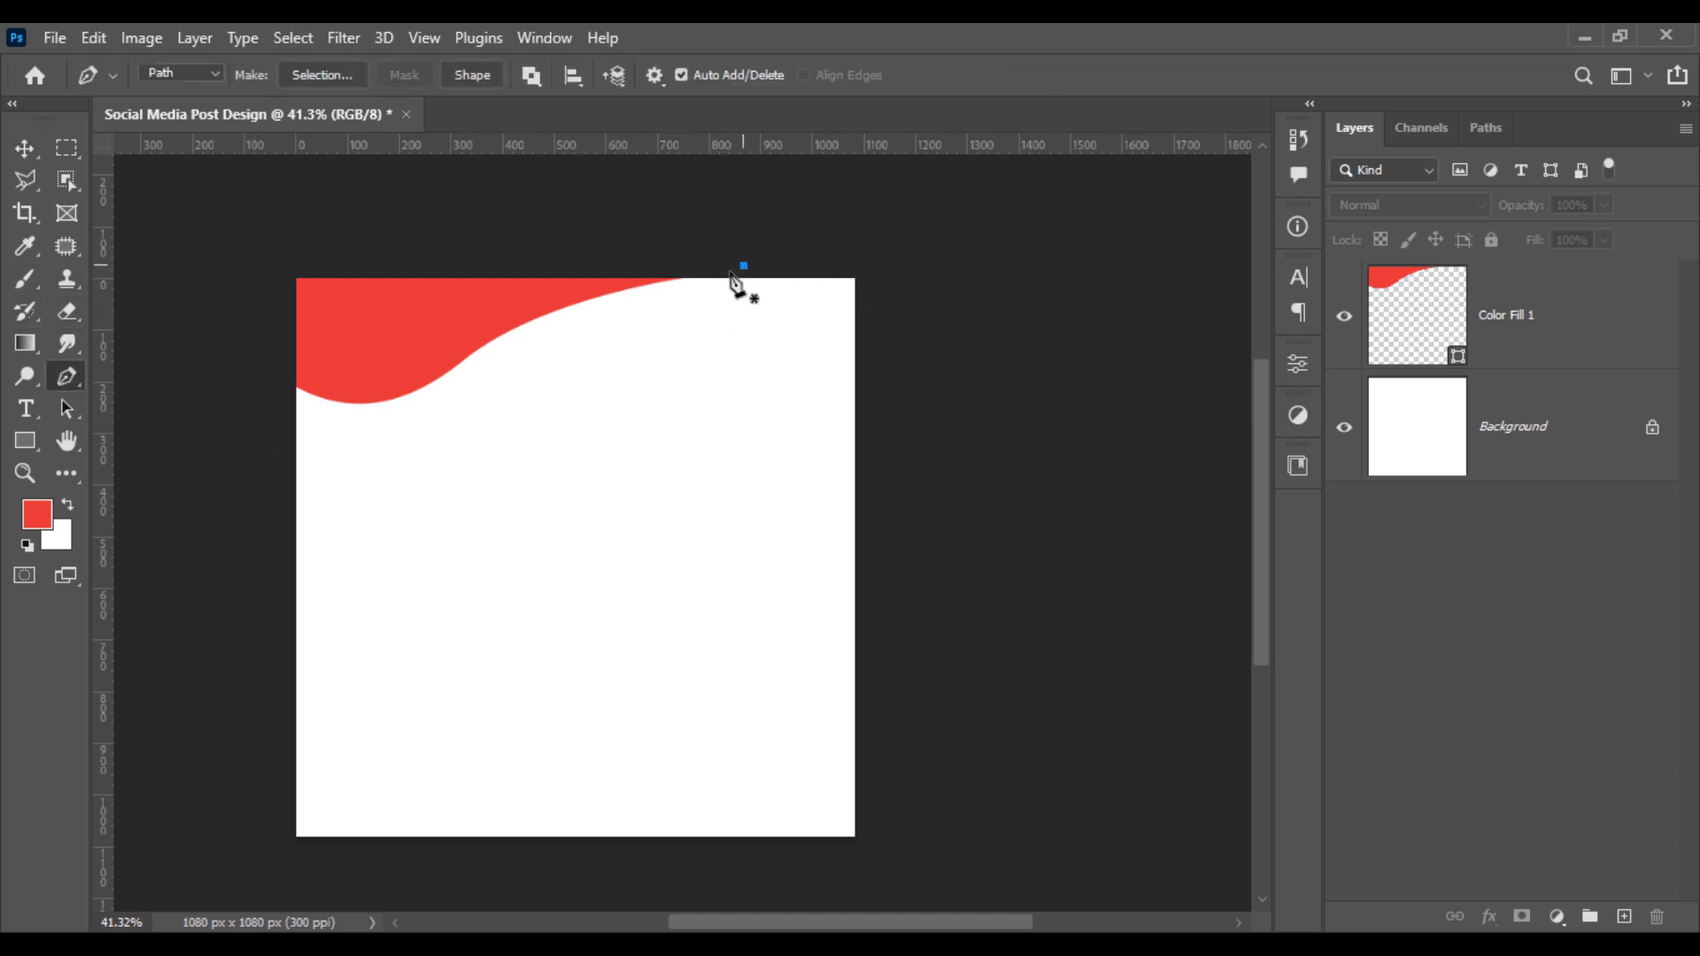
{"action": "left_click_drag", "start_coordinate": [515, 390], "coordinate": [354, 481]}
{"action": "left_click_drag", "start_coordinate": [271, 416], "coordinate": [252, 392]}
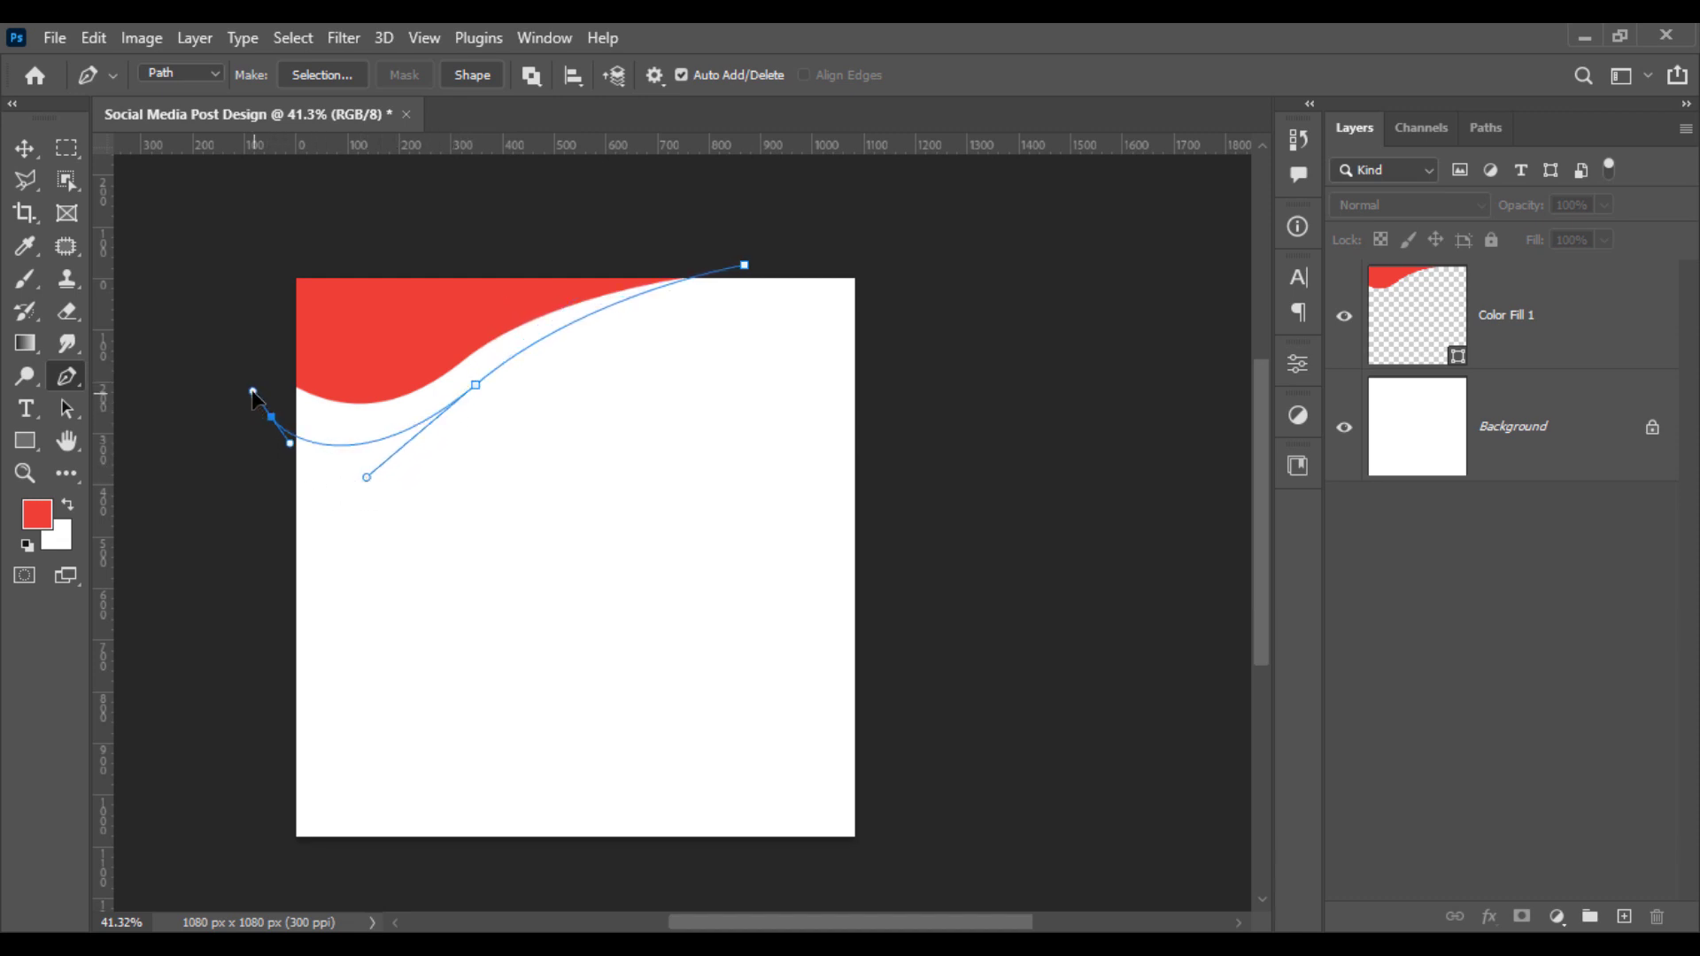
{"action": "left_click", "coordinate": [271, 416], "text": "alt"}
{"action": "left_click", "coordinate": [271, 710]}
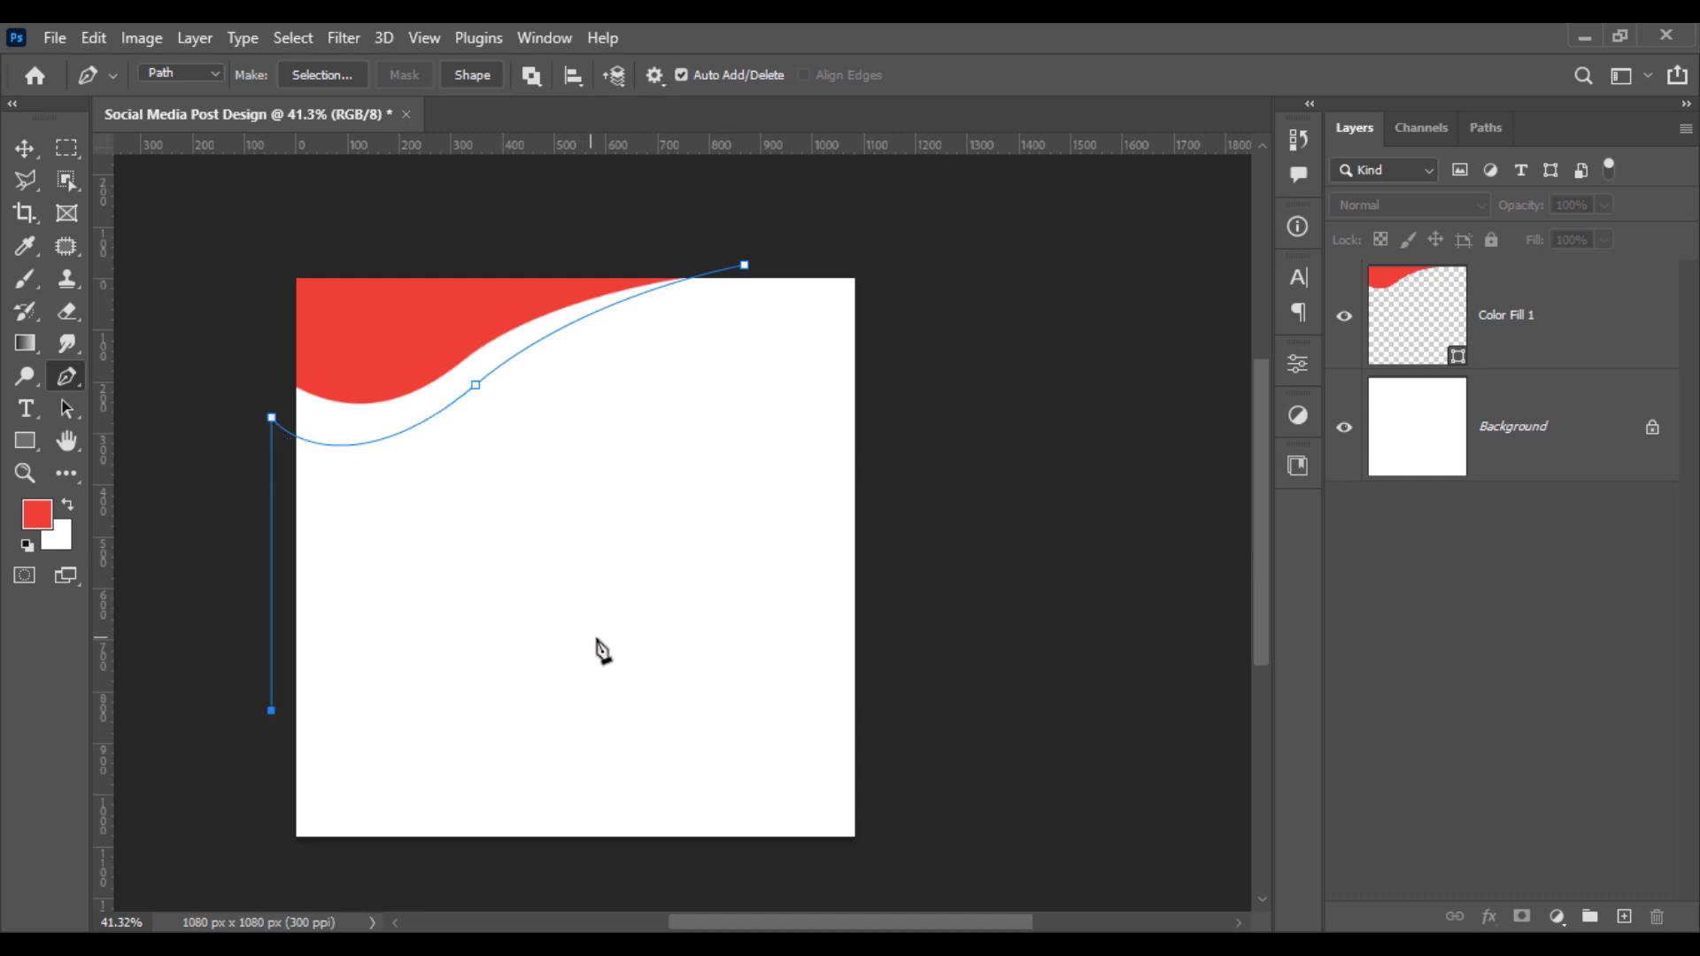
Step: Continue the path as a wave across the lower canvas past the right edge, and close it along the right and top sides
{"action": "left_click_drag", "start_coordinate": [616, 644], "coordinate": [781, 702]}
{"action": "left_click_drag", "start_coordinate": [914, 575], "coordinate": [954, 522]}
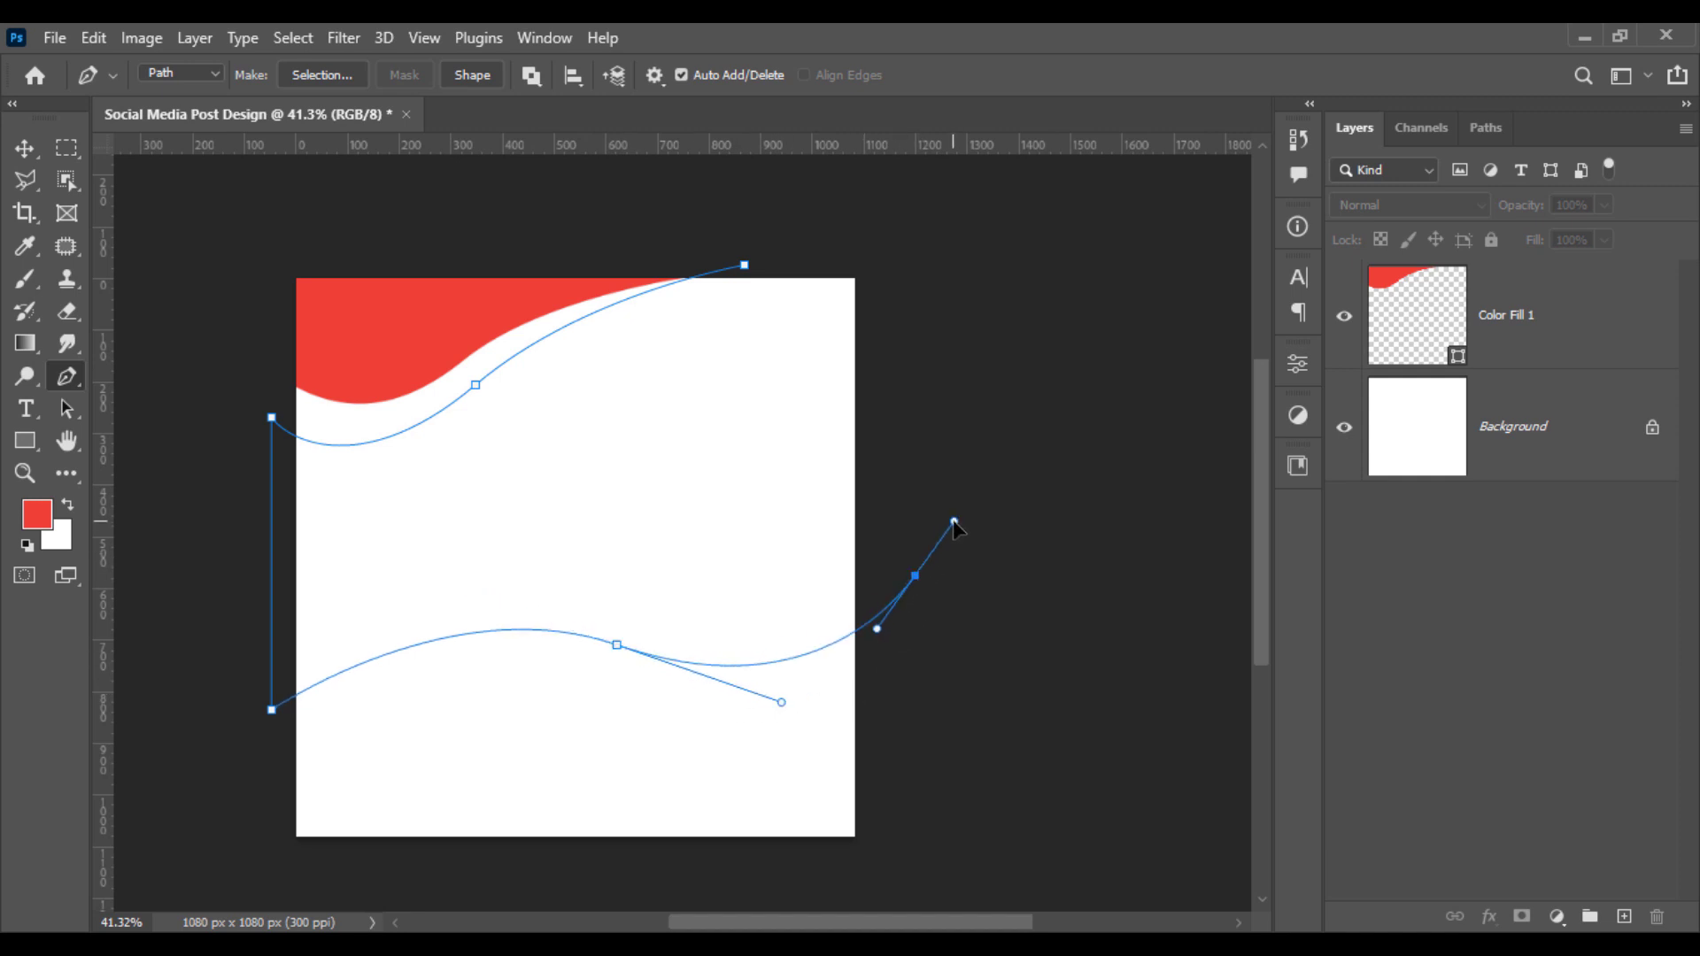
{"action": "left_click", "coordinate": [914, 576], "text": "alt"}
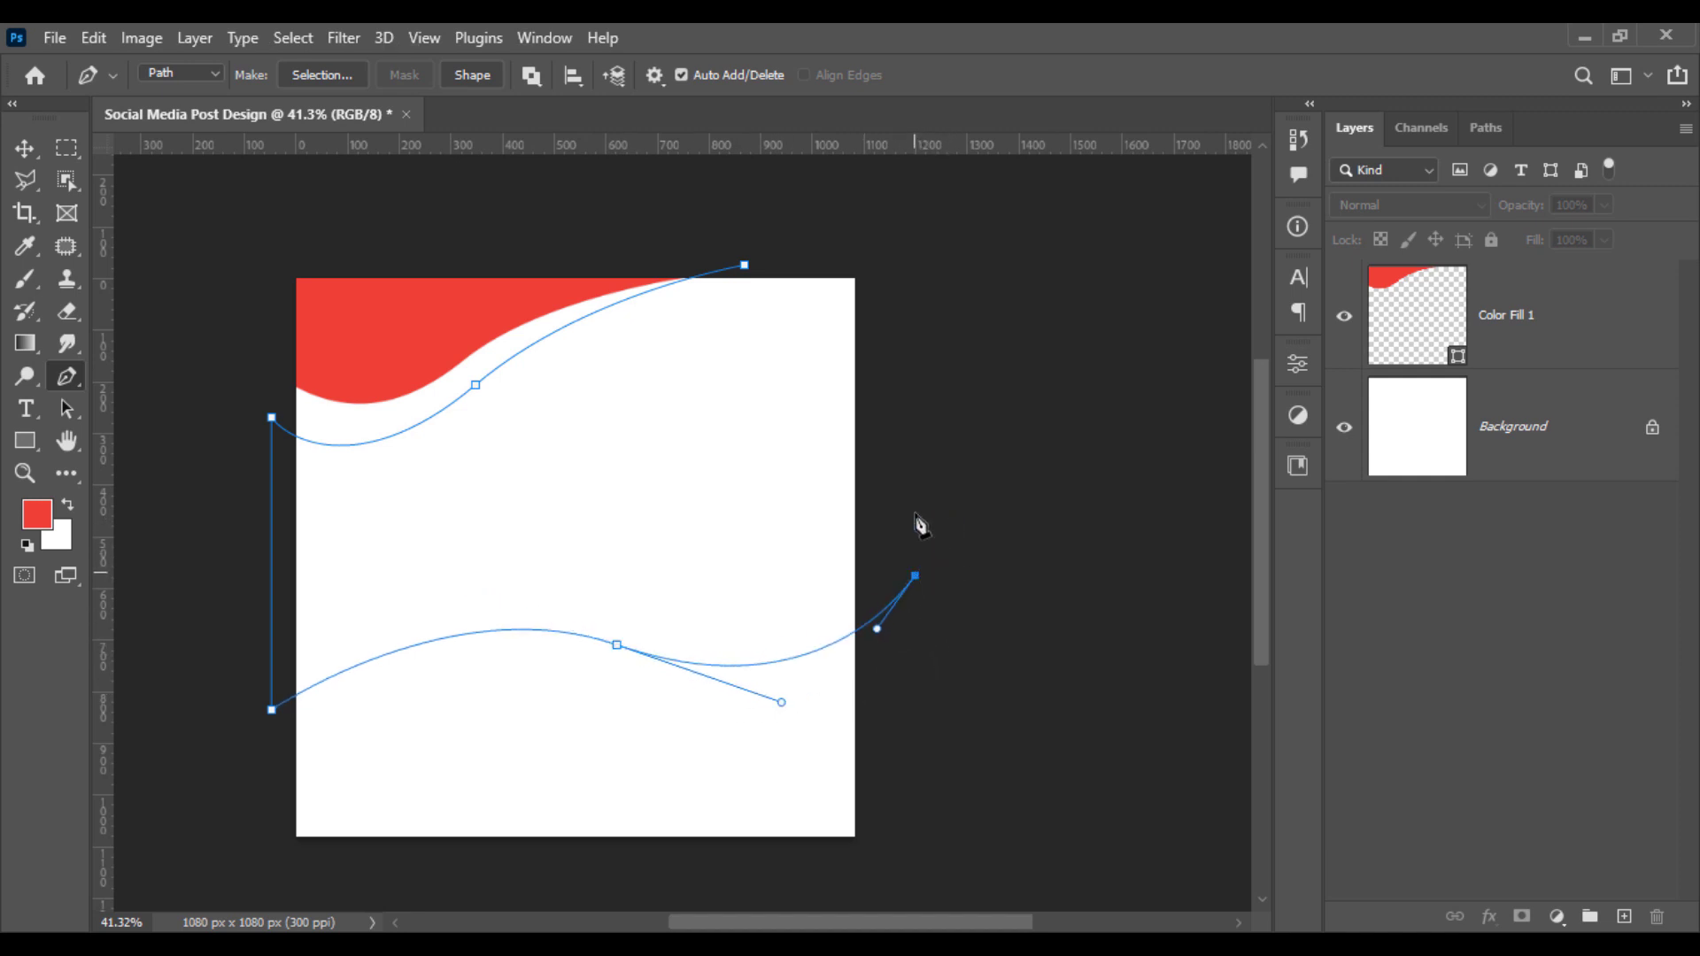
{"action": "left_click", "coordinate": [900, 273], "text": "shift"}
{"action": "left_click", "coordinate": [744, 266]}
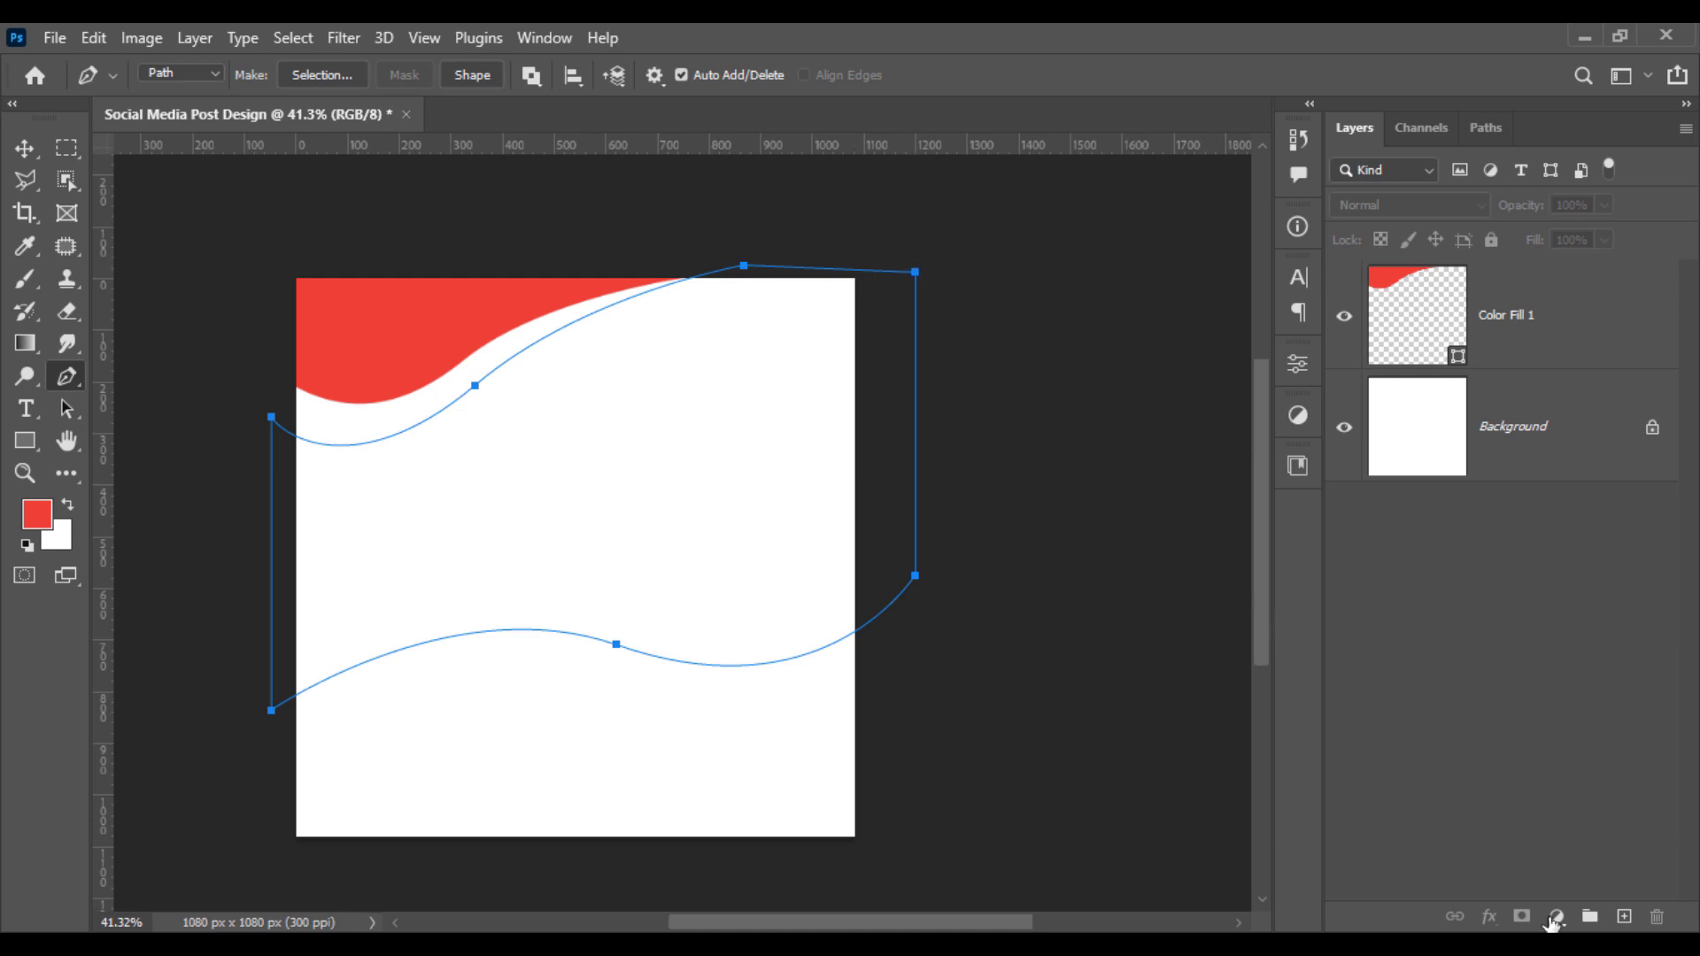
Step: Fill the large wave path with a Solid Color layer in red ee4037
{"action": "left_click", "coordinate": [1554, 917]}
{"action": "left_click", "coordinate": [1537, 480]}
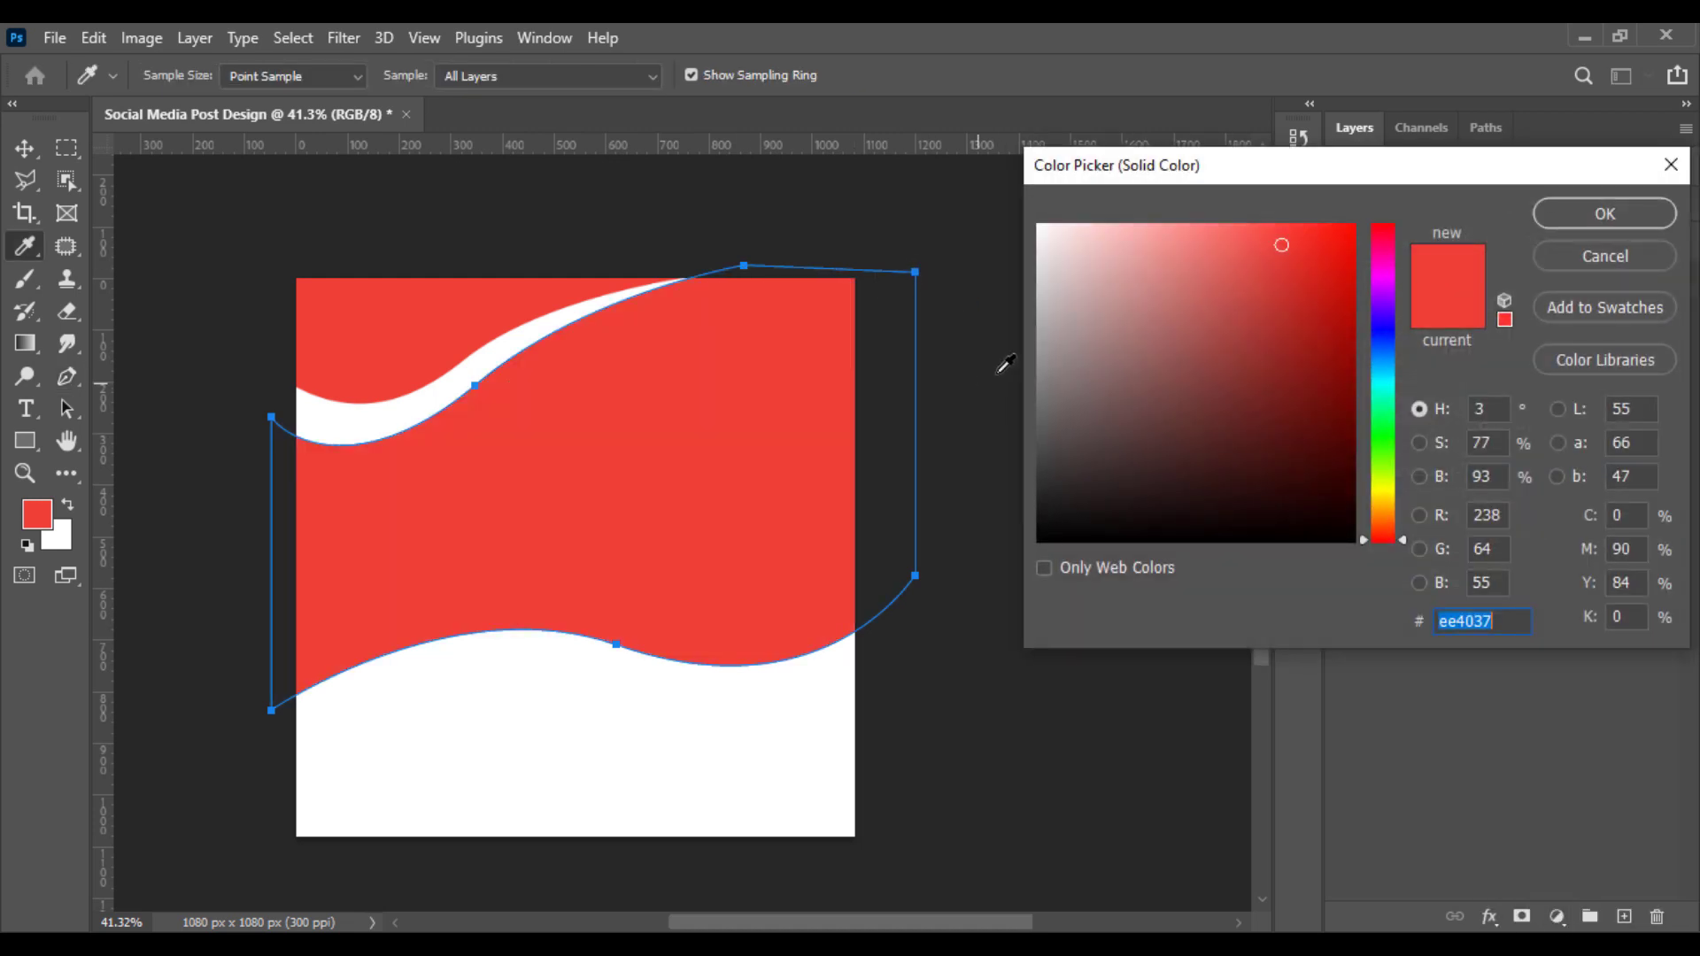
{"action": "left_click", "coordinate": [1571, 221]}
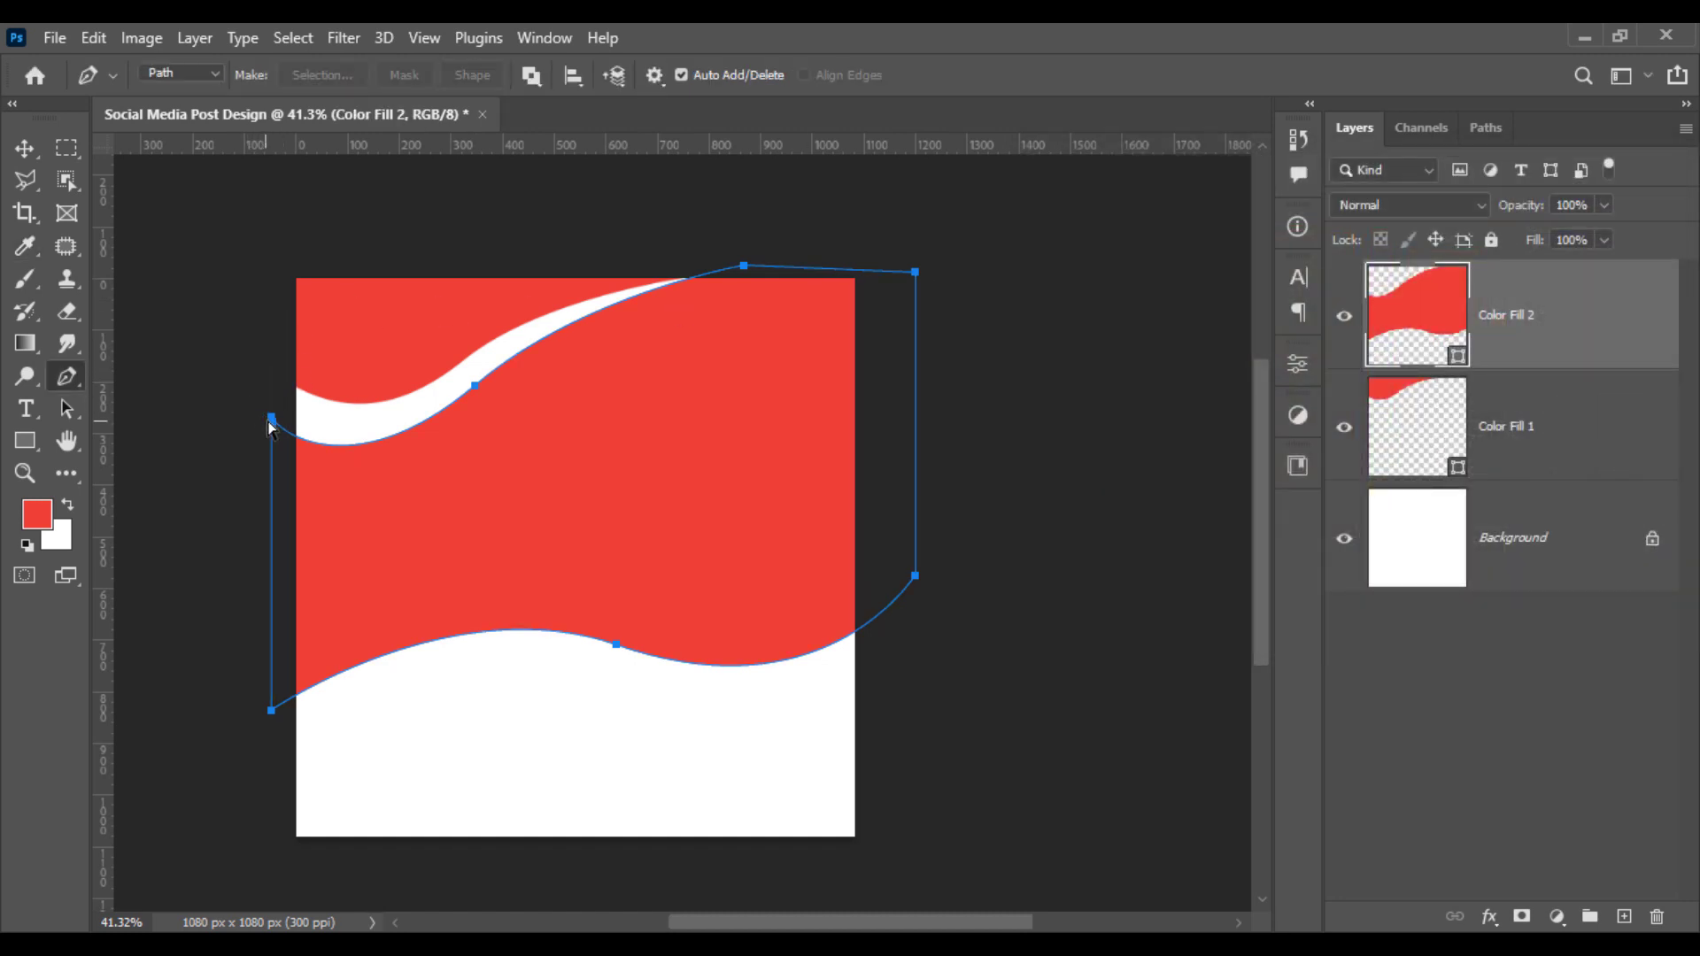
Step: Try to shift the large shape's path upward to narrow the white gap, and undo the move
{"action": "left_click_drag", "start_coordinate": [269, 422], "coordinate": [274, 396]}
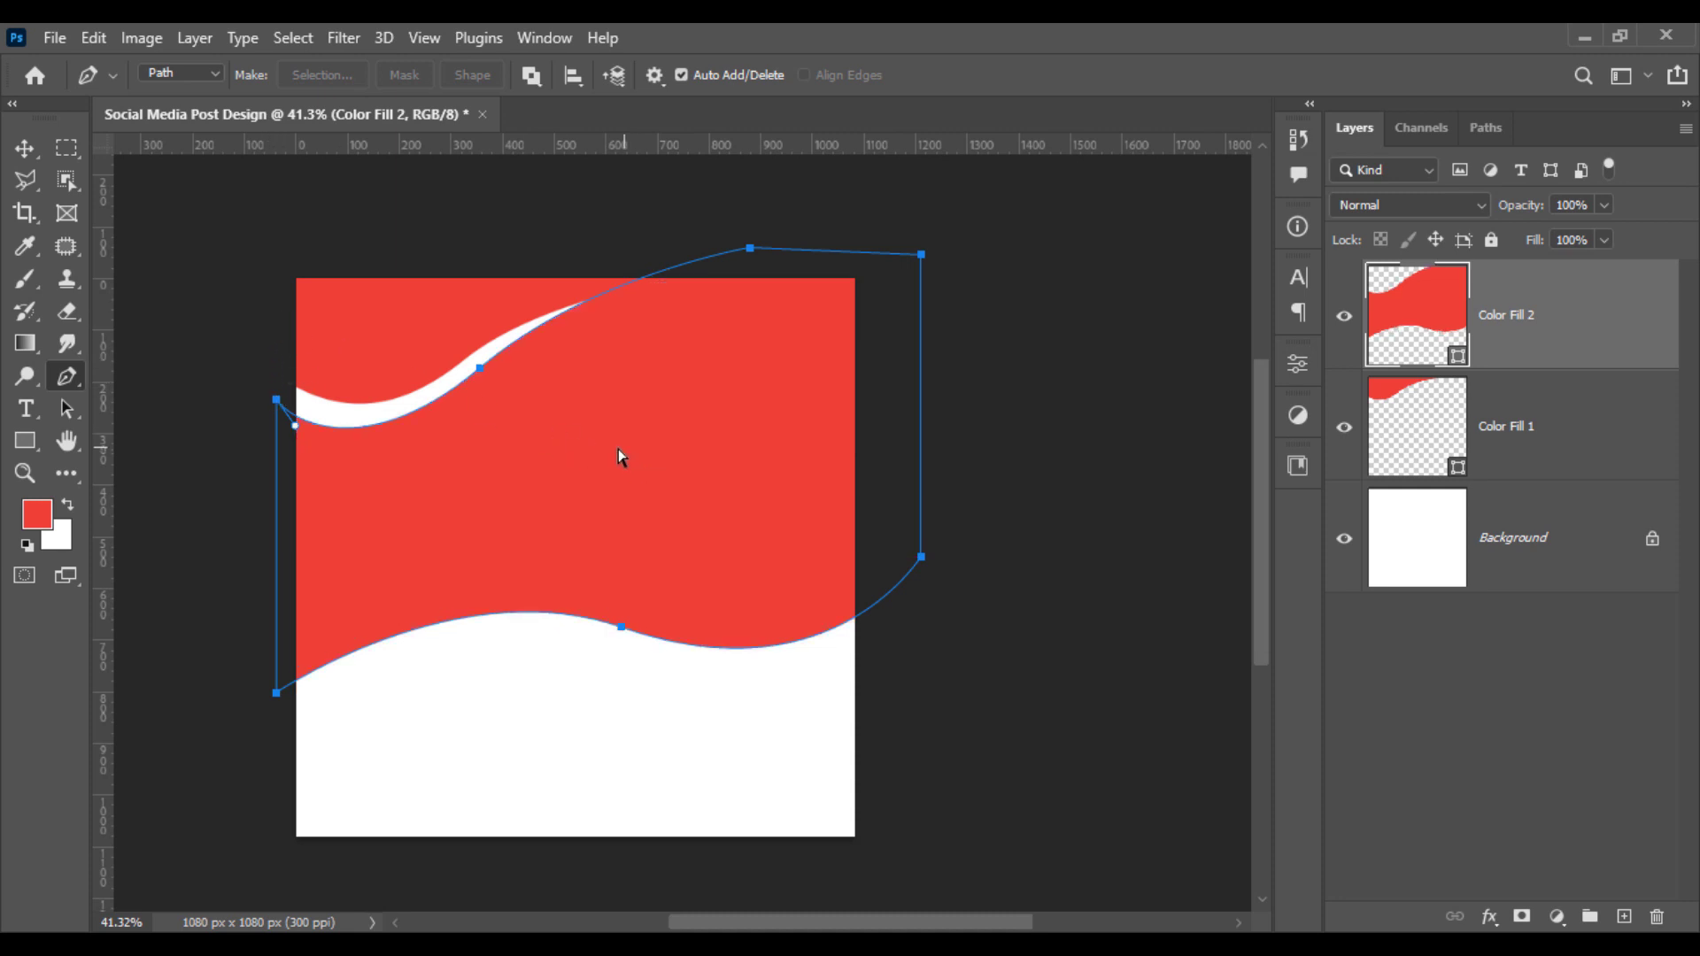
{"action": "key", "text": "ctrl+z"}
Step: Distort the red corner shape's corners and lower edge to narrow the white band below it, apply the transform, and select the large wave shape
{"action": "key", "text": "v"}
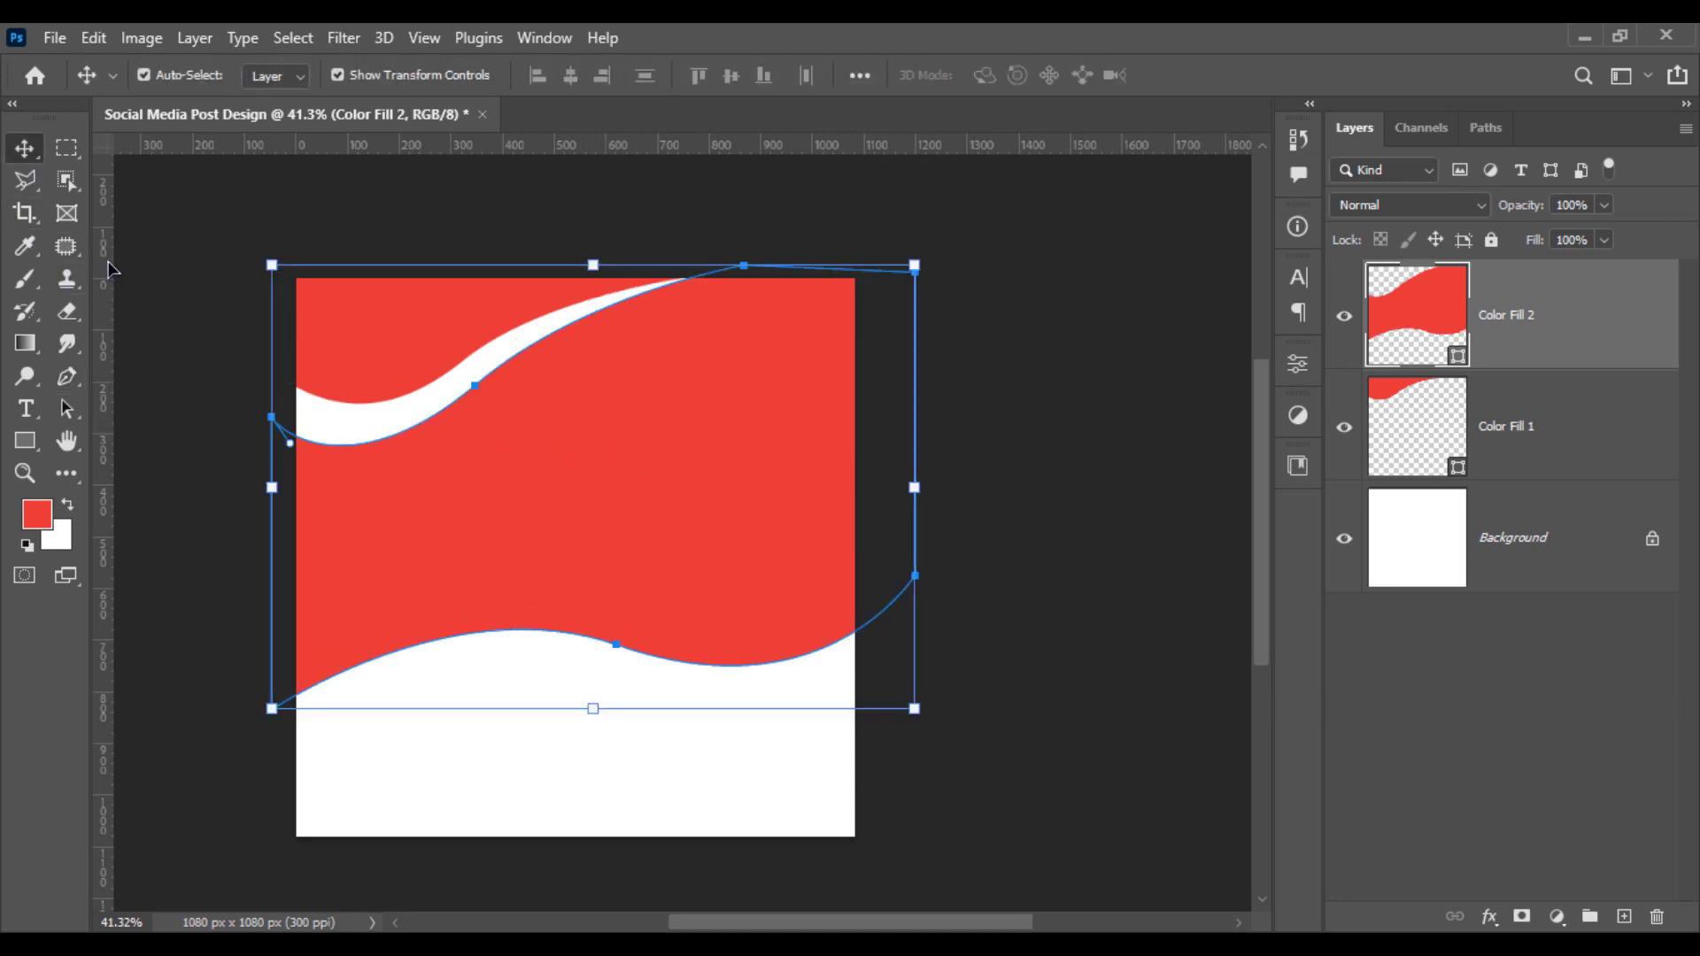
{"action": "left_click", "coordinate": [202, 382]}
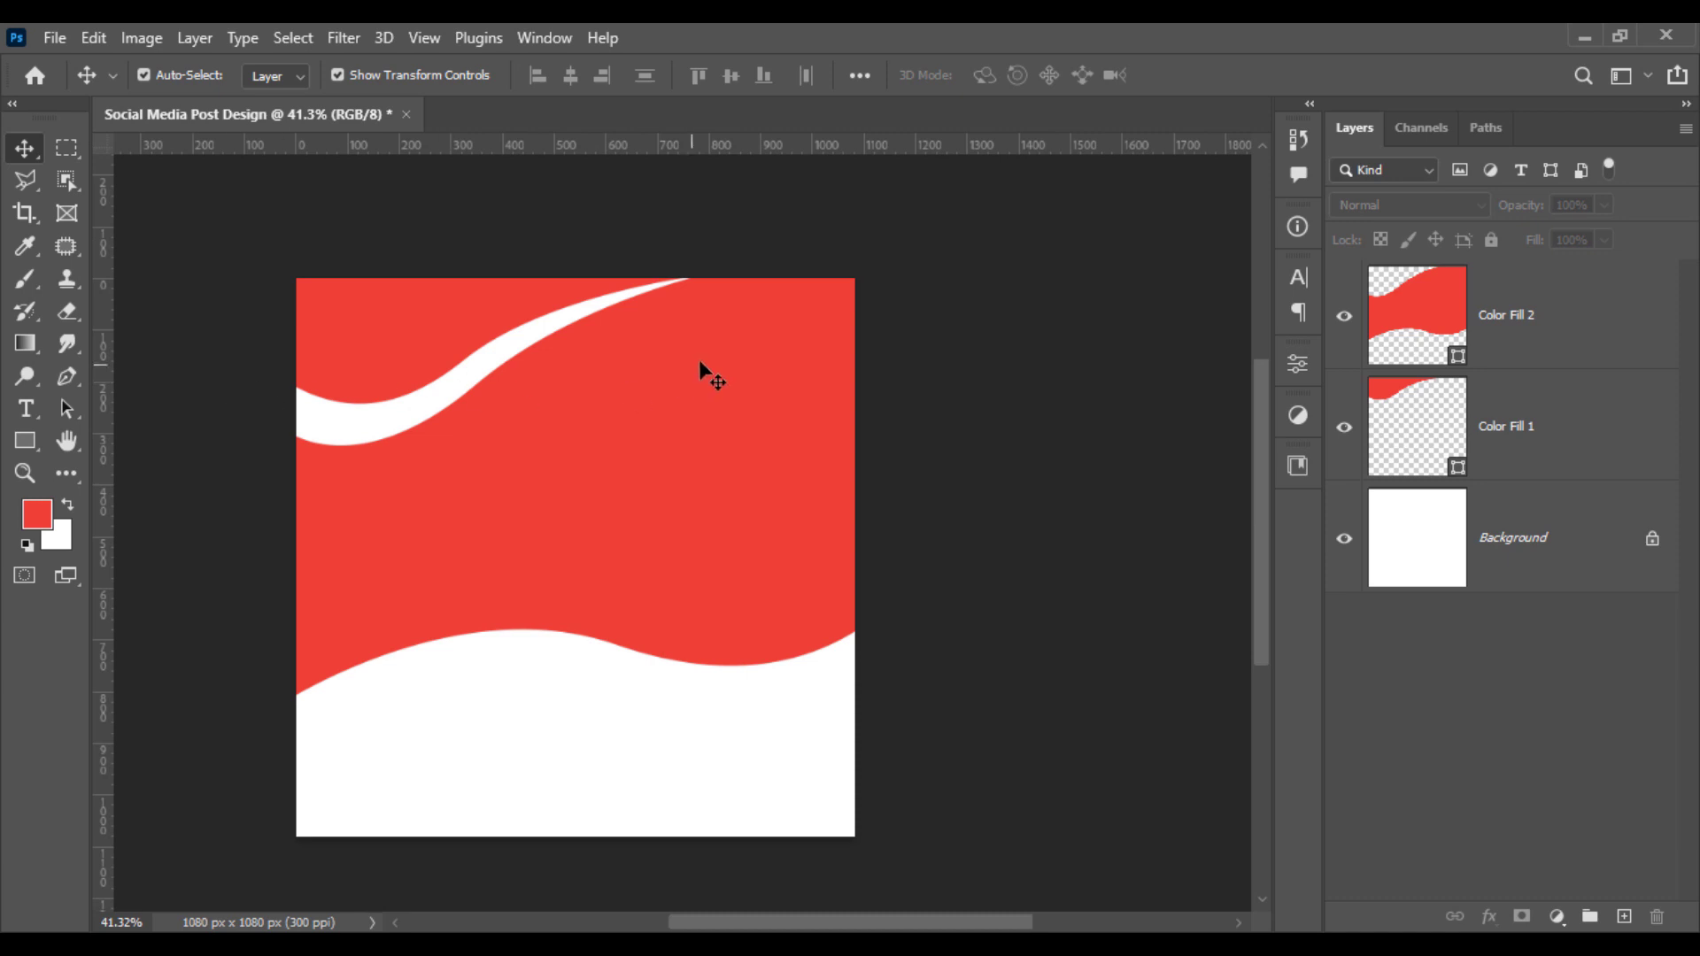
{"action": "left_click", "coordinate": [387, 351]}
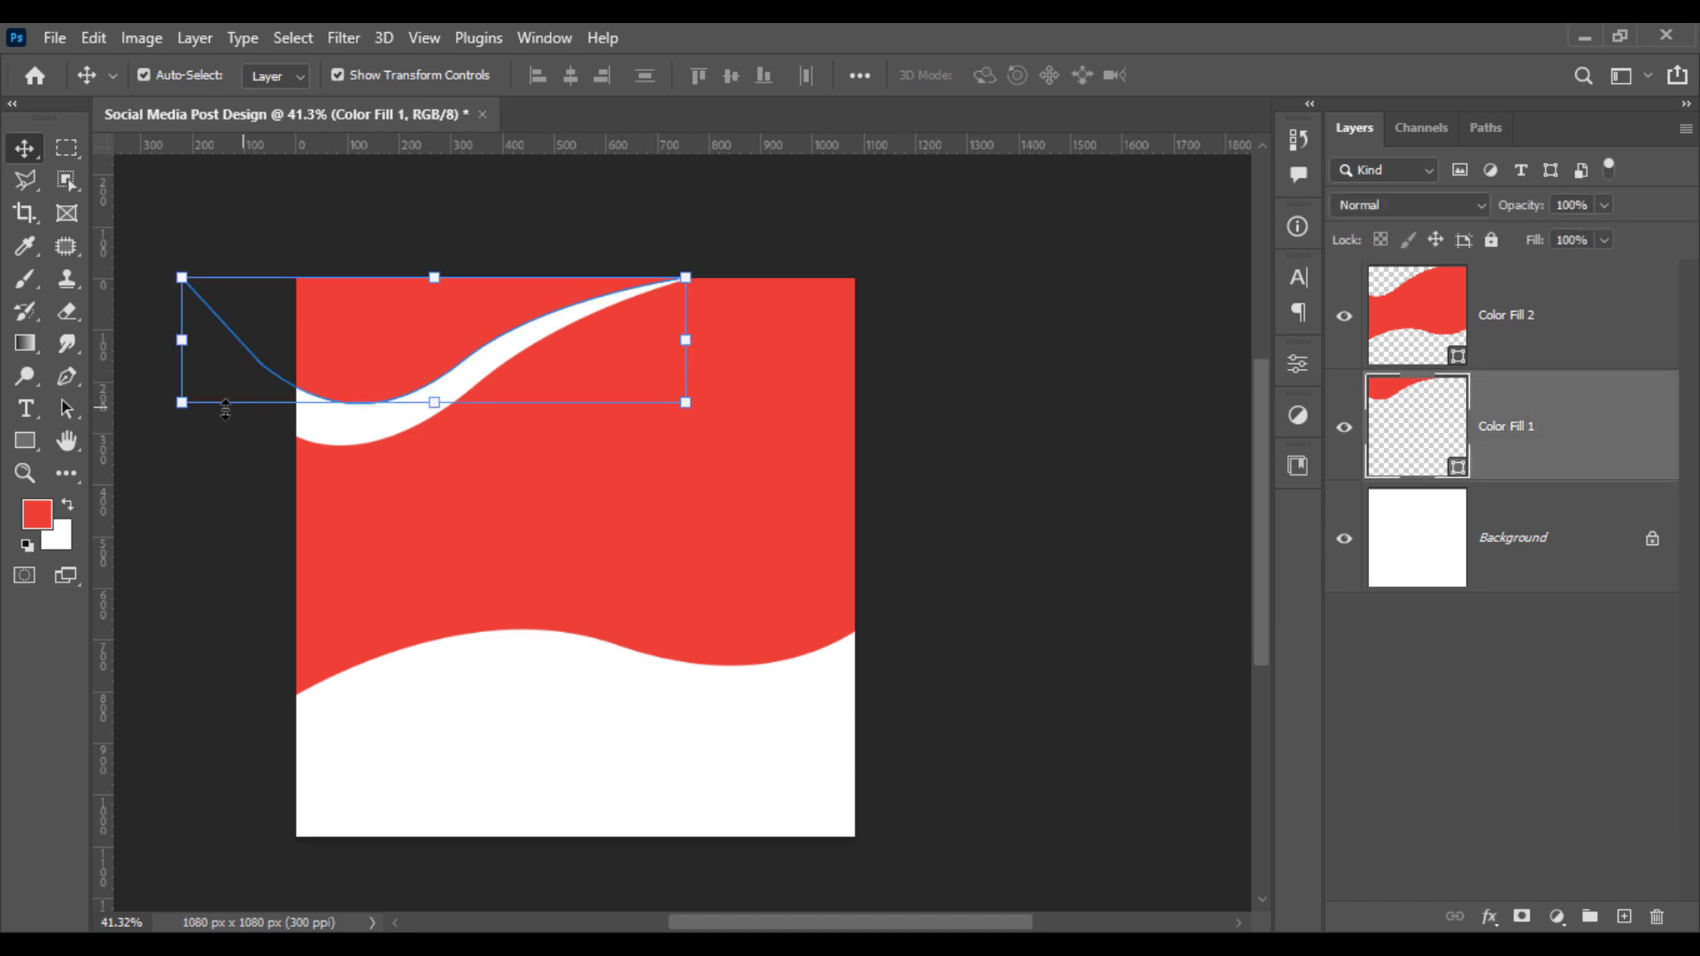
{"action": "left_click_drag", "start_coordinate": [184, 408], "coordinate": [147, 440]}
{"action": "left_click_drag", "start_coordinate": [721, 276], "coordinate": [731, 269]}
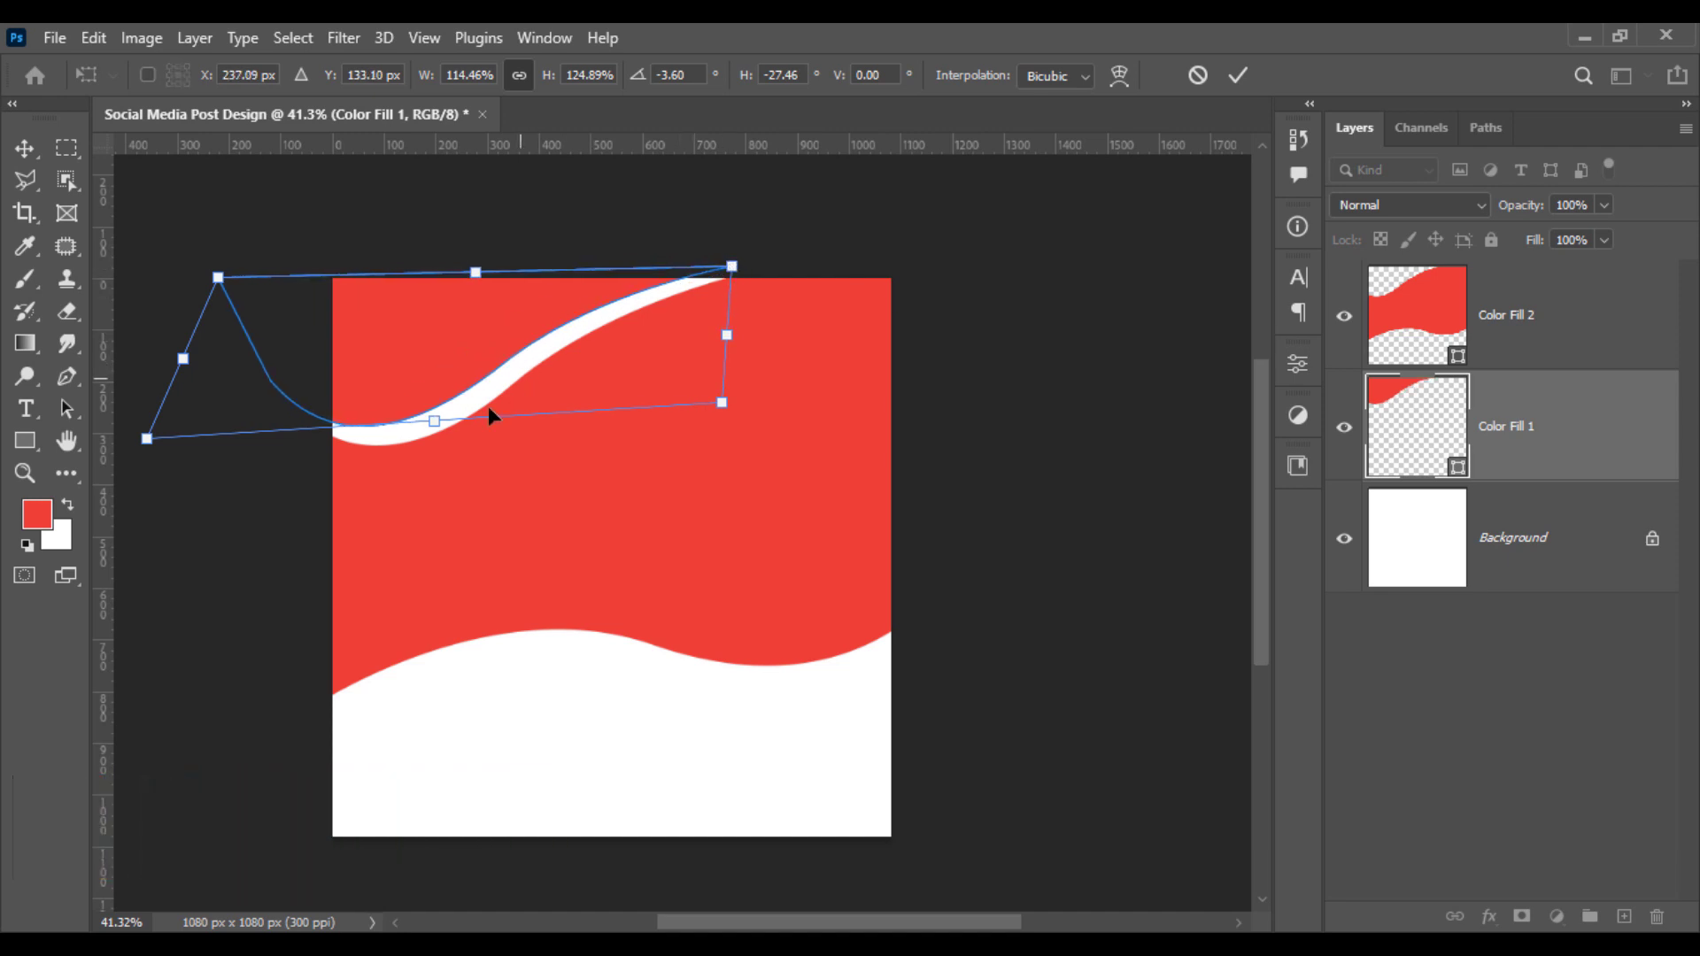
{"action": "left_click_drag", "start_coordinate": [433, 427], "coordinate": [441, 425]}
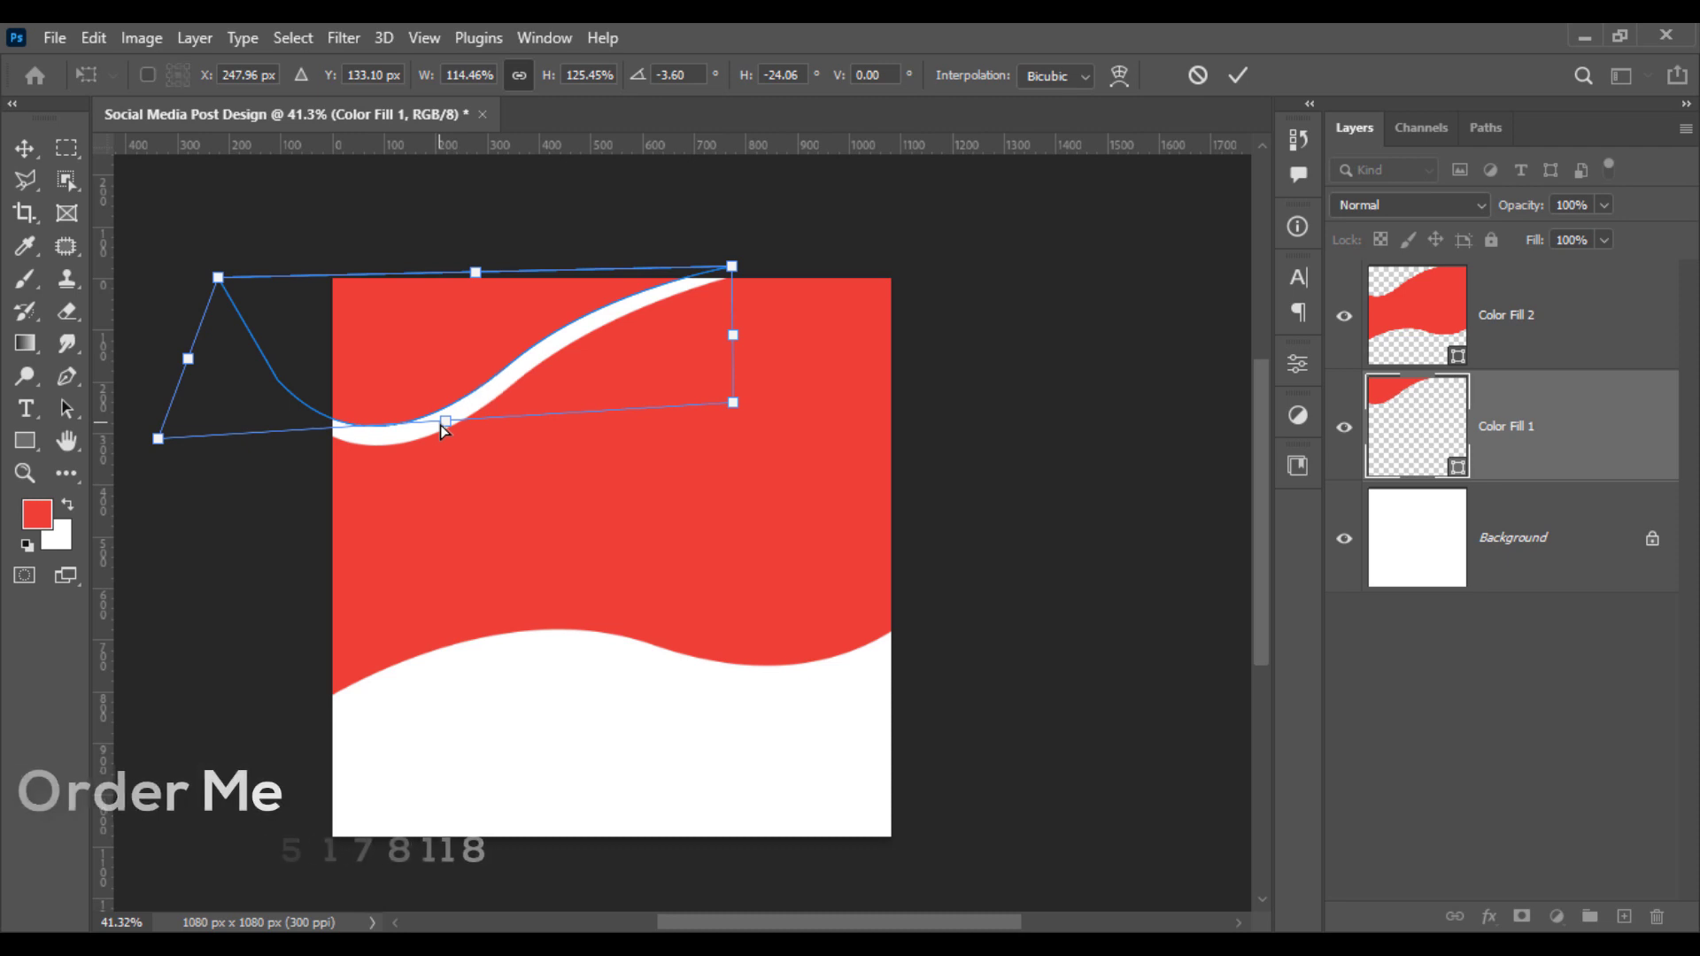
{"action": "key", "text": "Return"}
{"action": "left_click", "coordinate": [357, 592]}
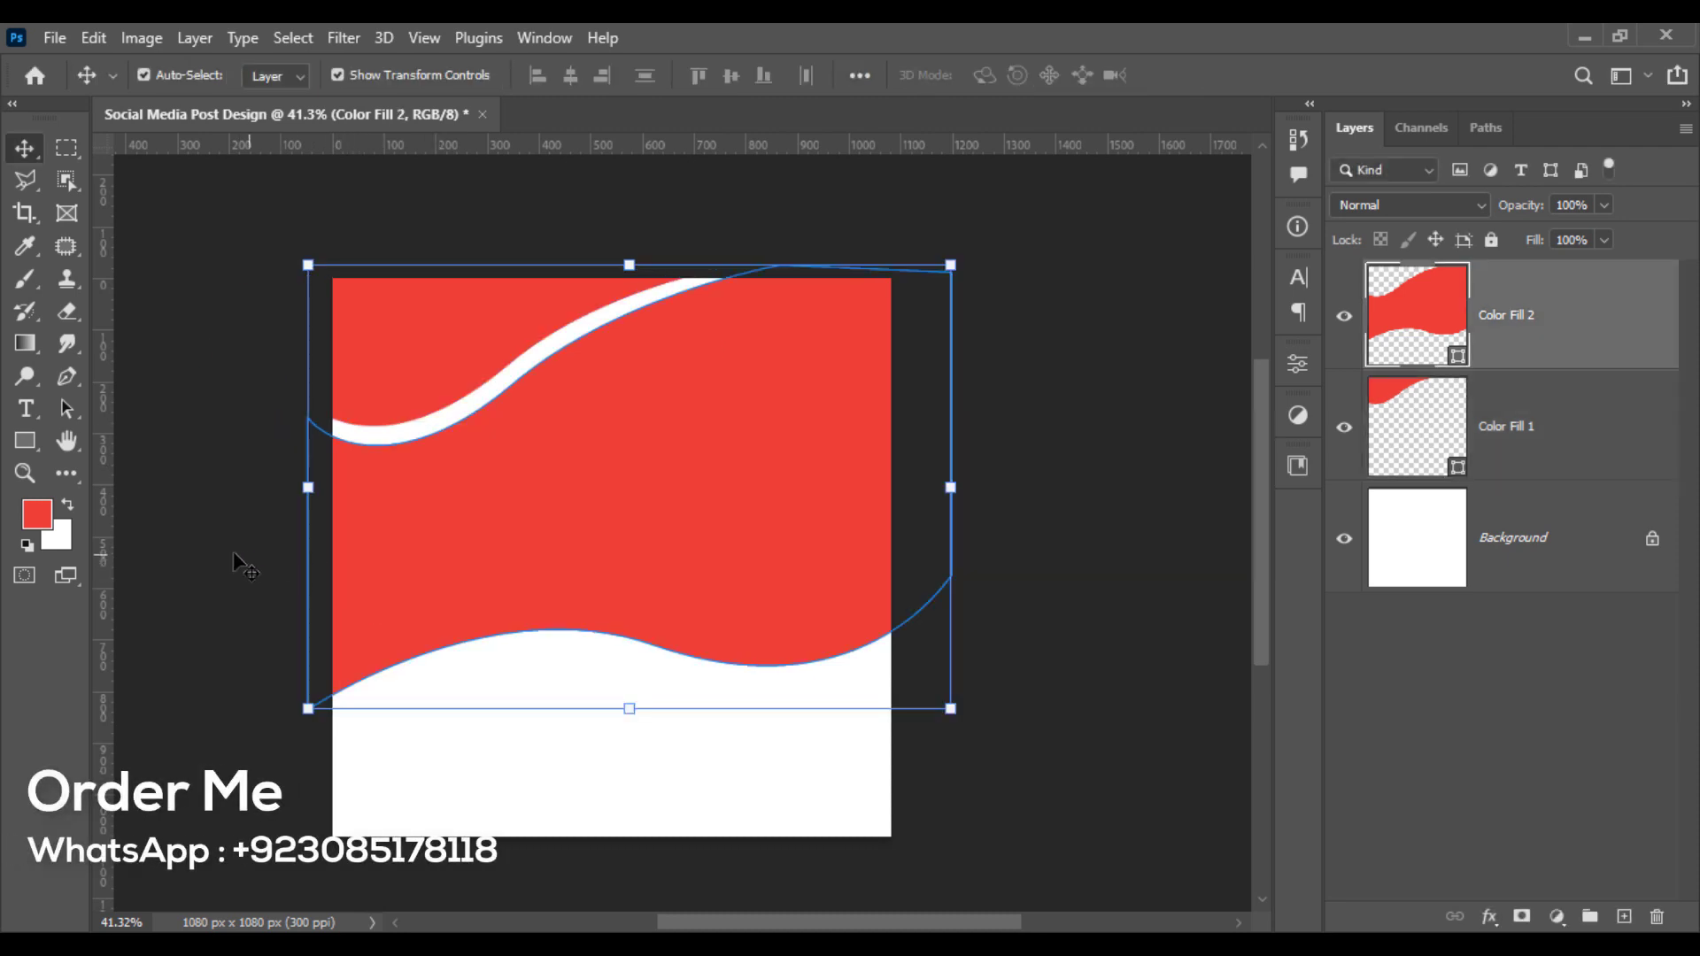
Step: Place the entrepreneur photo above the large red wave layer and clip it to that shape with a clipping mask
{"action": "left_click", "coordinate": [232, 567]}
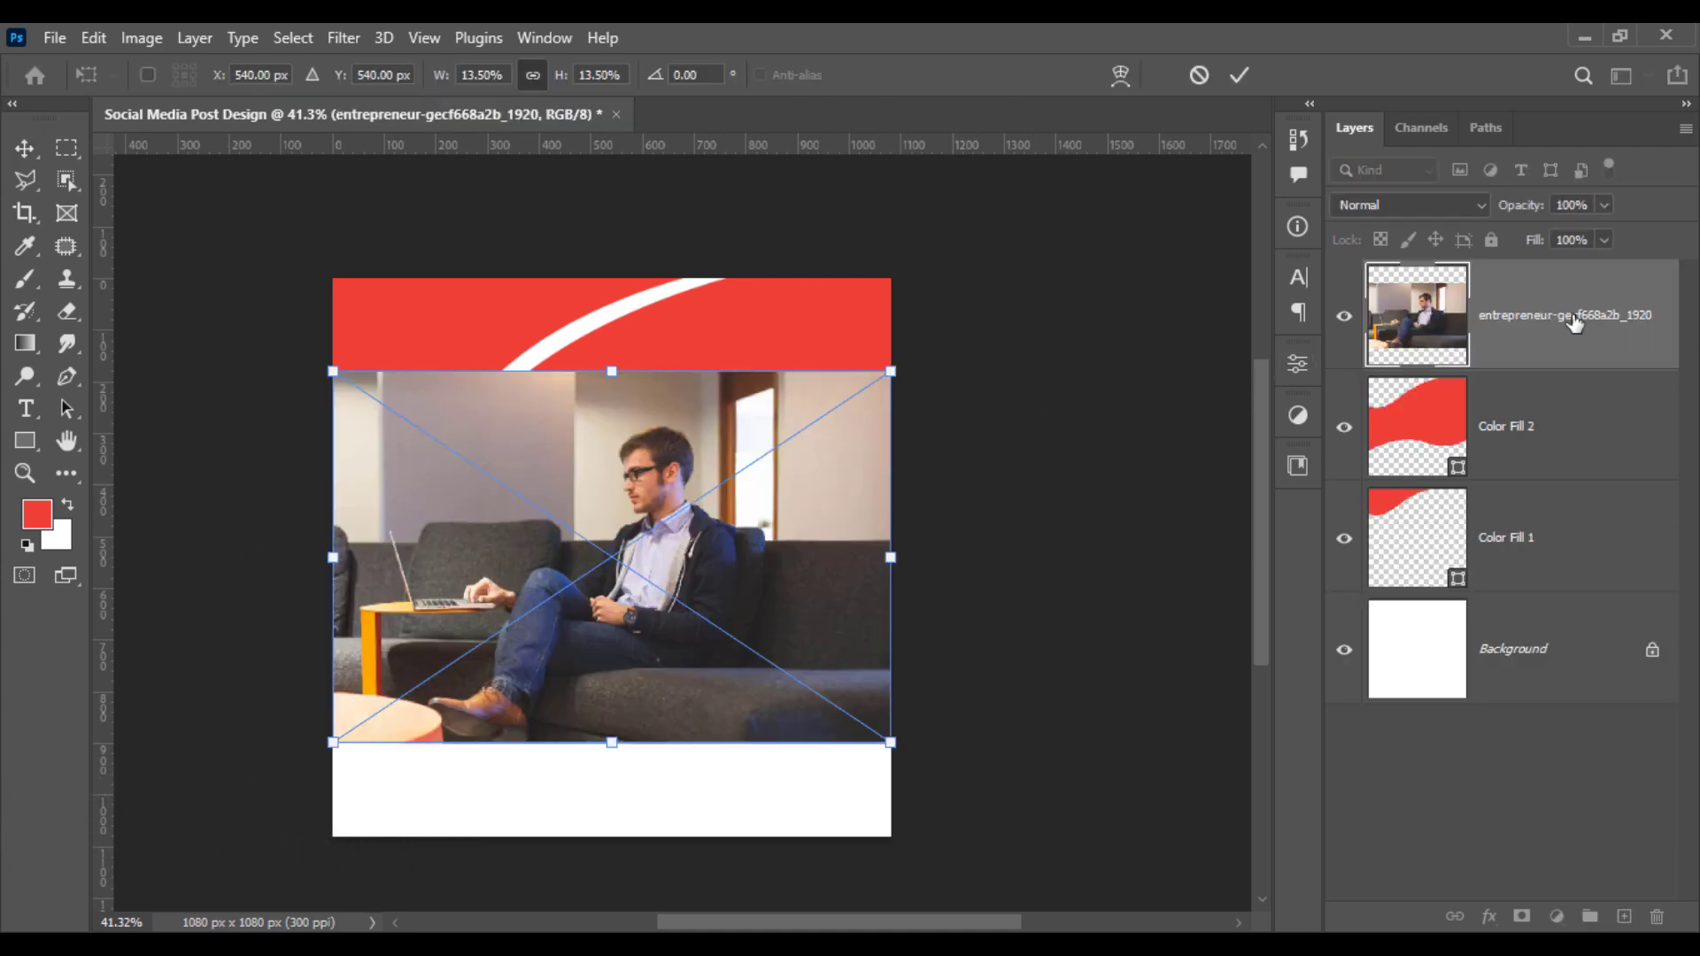
{"action": "key", "text": "Return"}
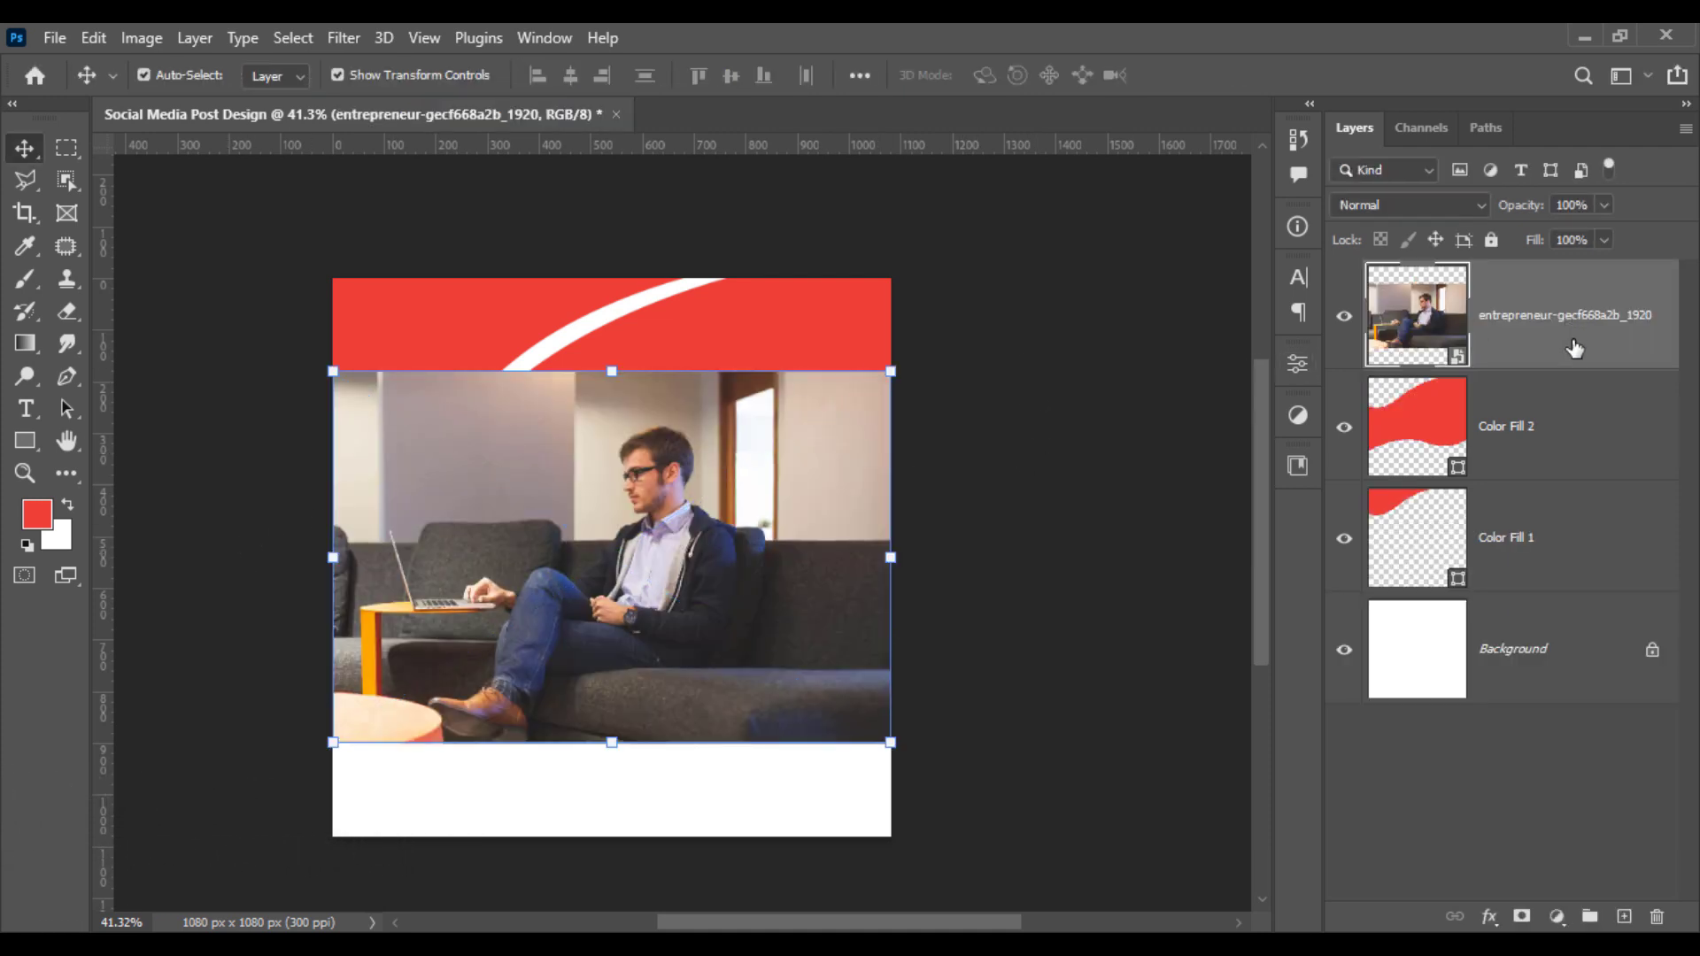
{"action": "right_click", "coordinate": [1571, 332]}
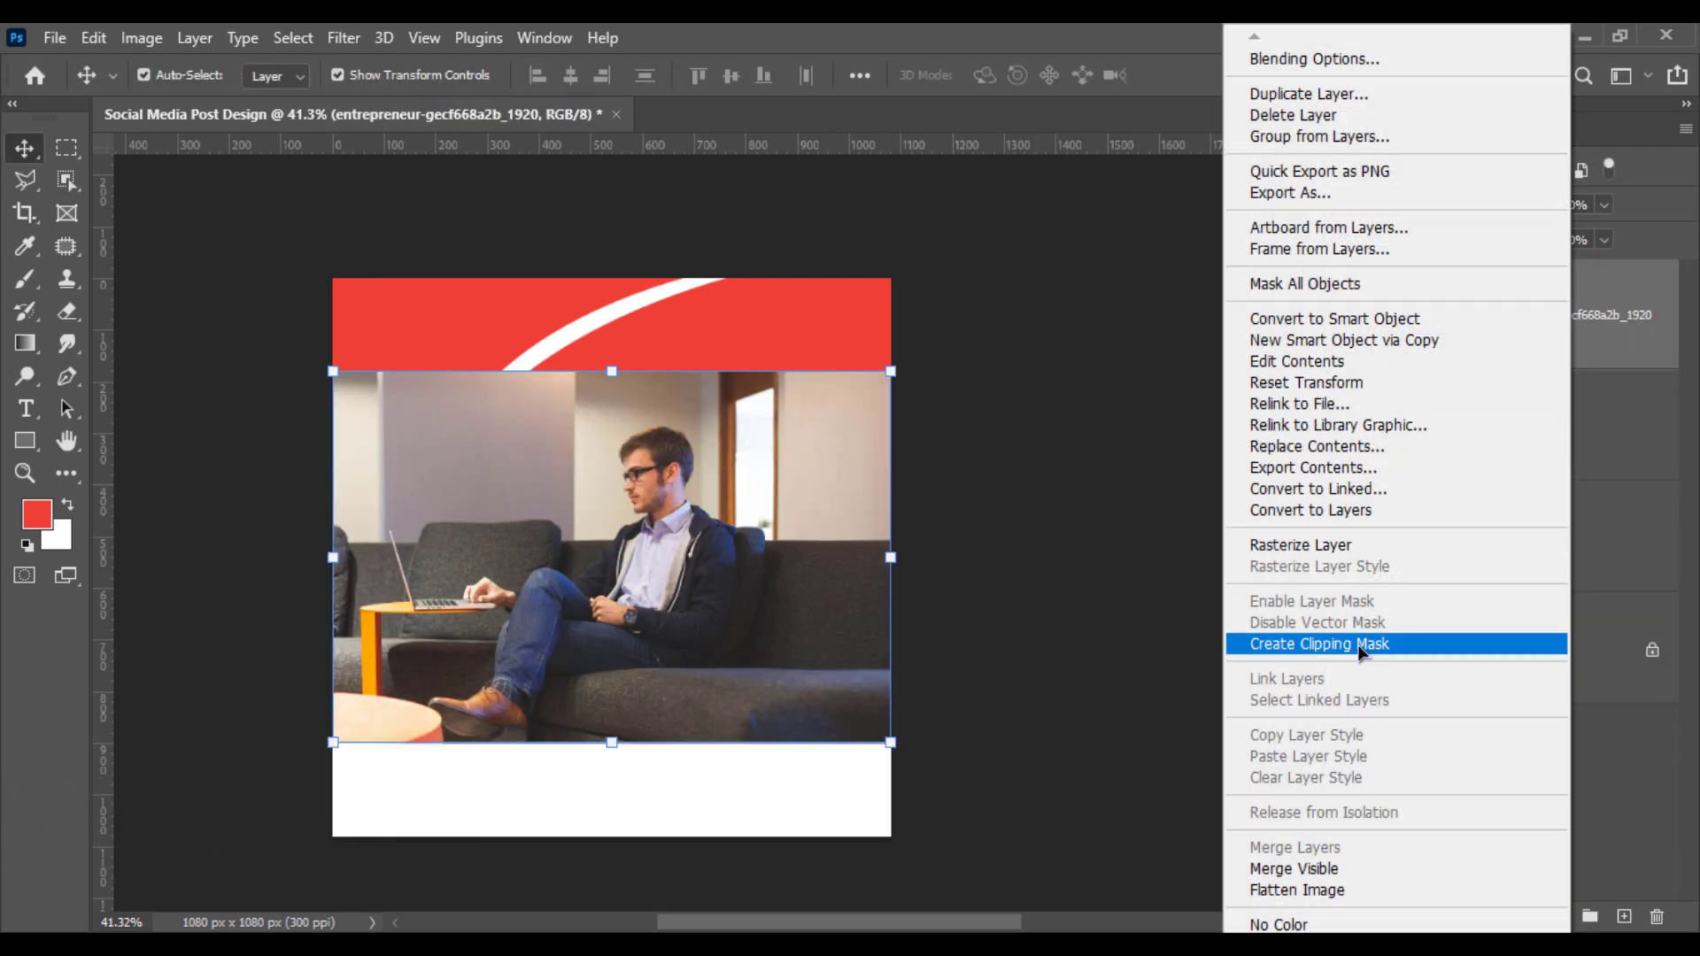
{"action": "left_click", "coordinate": [1319, 643]}
Step: Move the clipped photo up to Y 405 px and enlarge it proportionally to 17.21% so it fills the wave shape
{"action": "left_click_drag", "start_coordinate": [831, 486], "coordinate": [832, 410]}
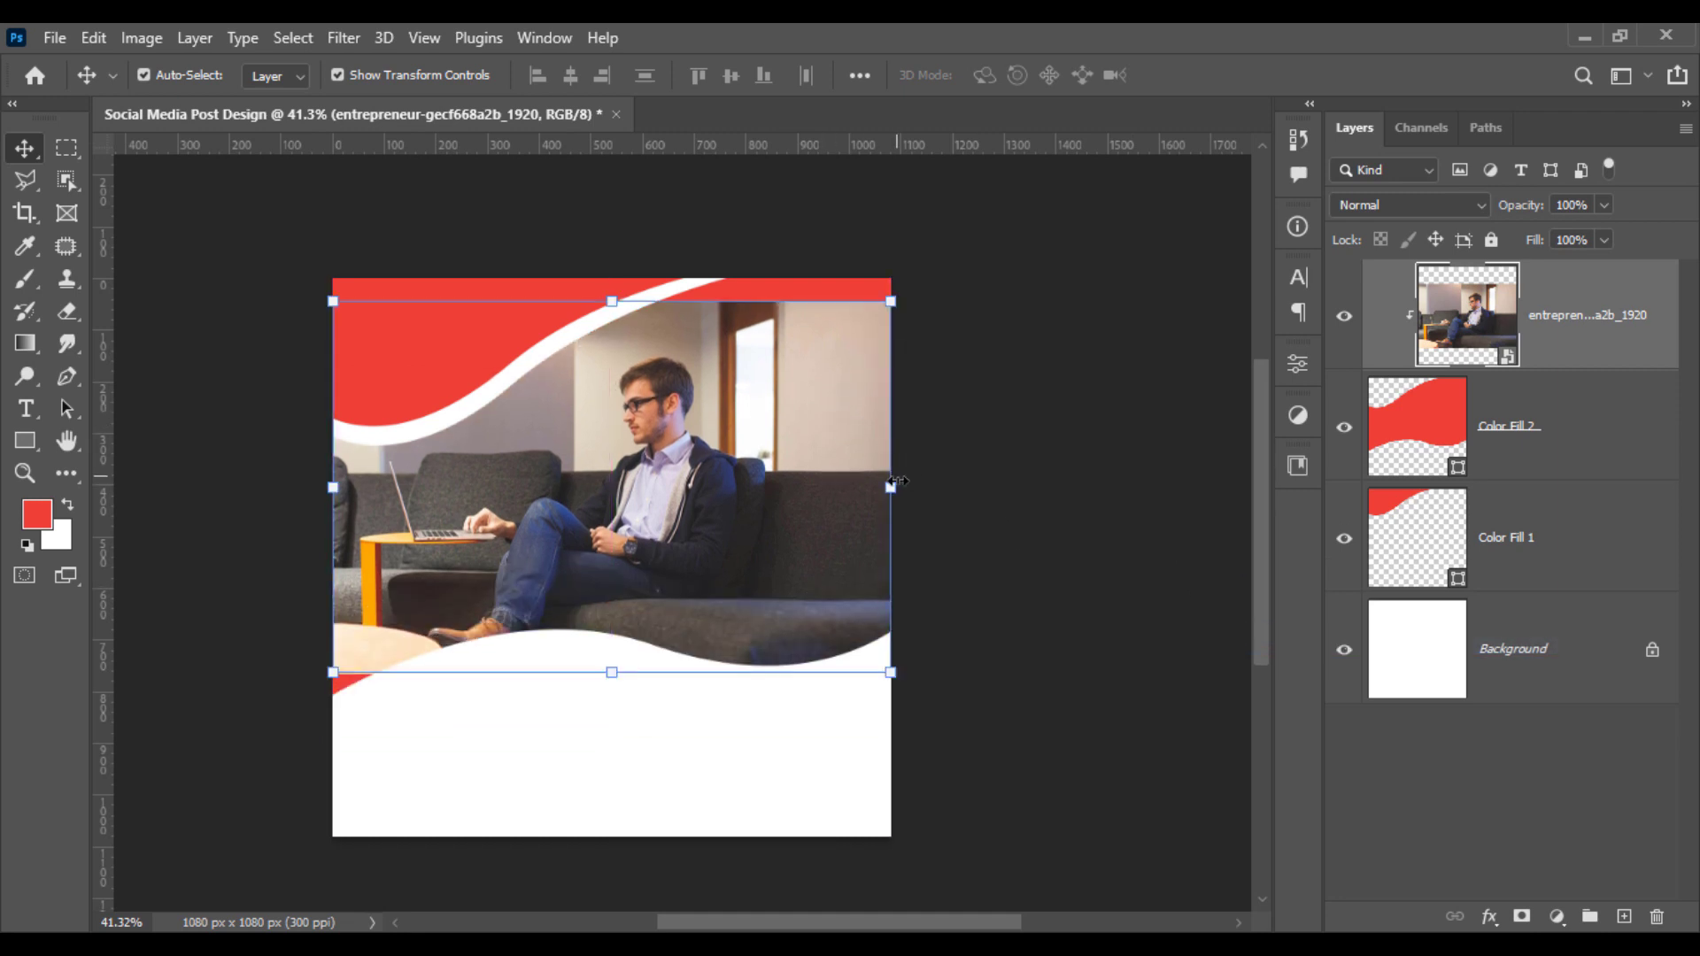
{"action": "left_click_drag", "start_coordinate": [892, 487], "coordinate": [1065, 513]}
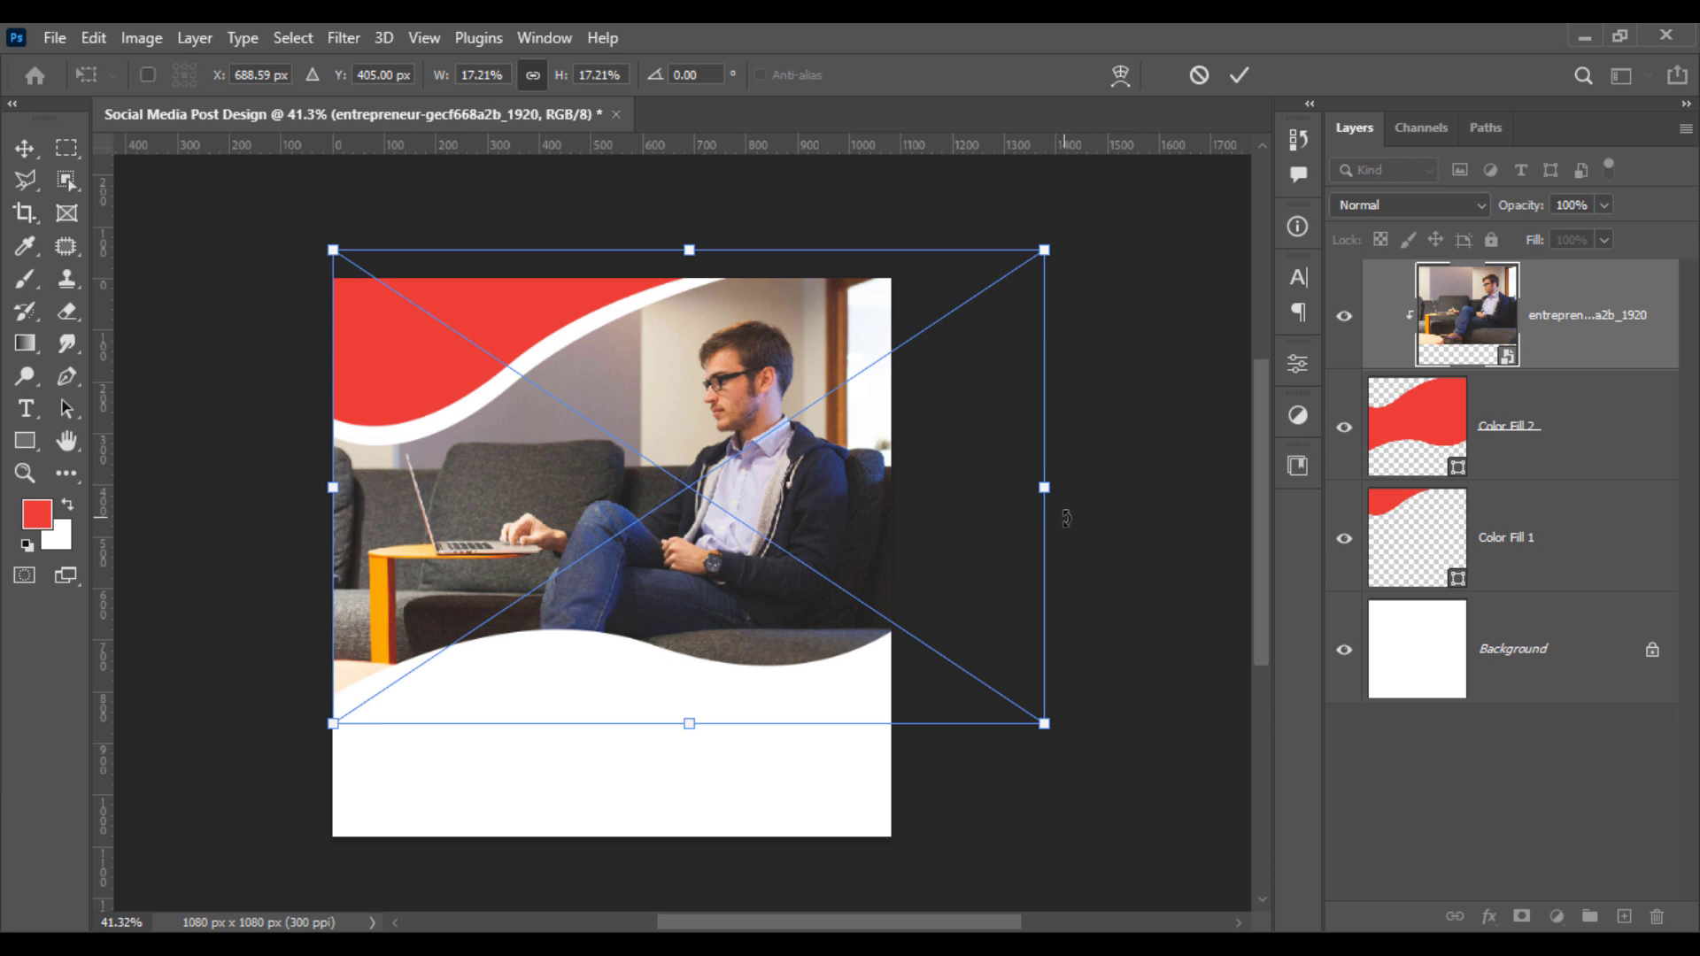
{"action": "key", "text": "Return"}
{"action": "left_click", "coordinate": [193, 484]}
Step: Draw a red rectangle of 1553 x 618 px across the photo and reduce its corner radius to 0 px
{"action": "scroll", "coordinate": [220, 486], "scroll_direction": "up", "scroll_amount": 1}
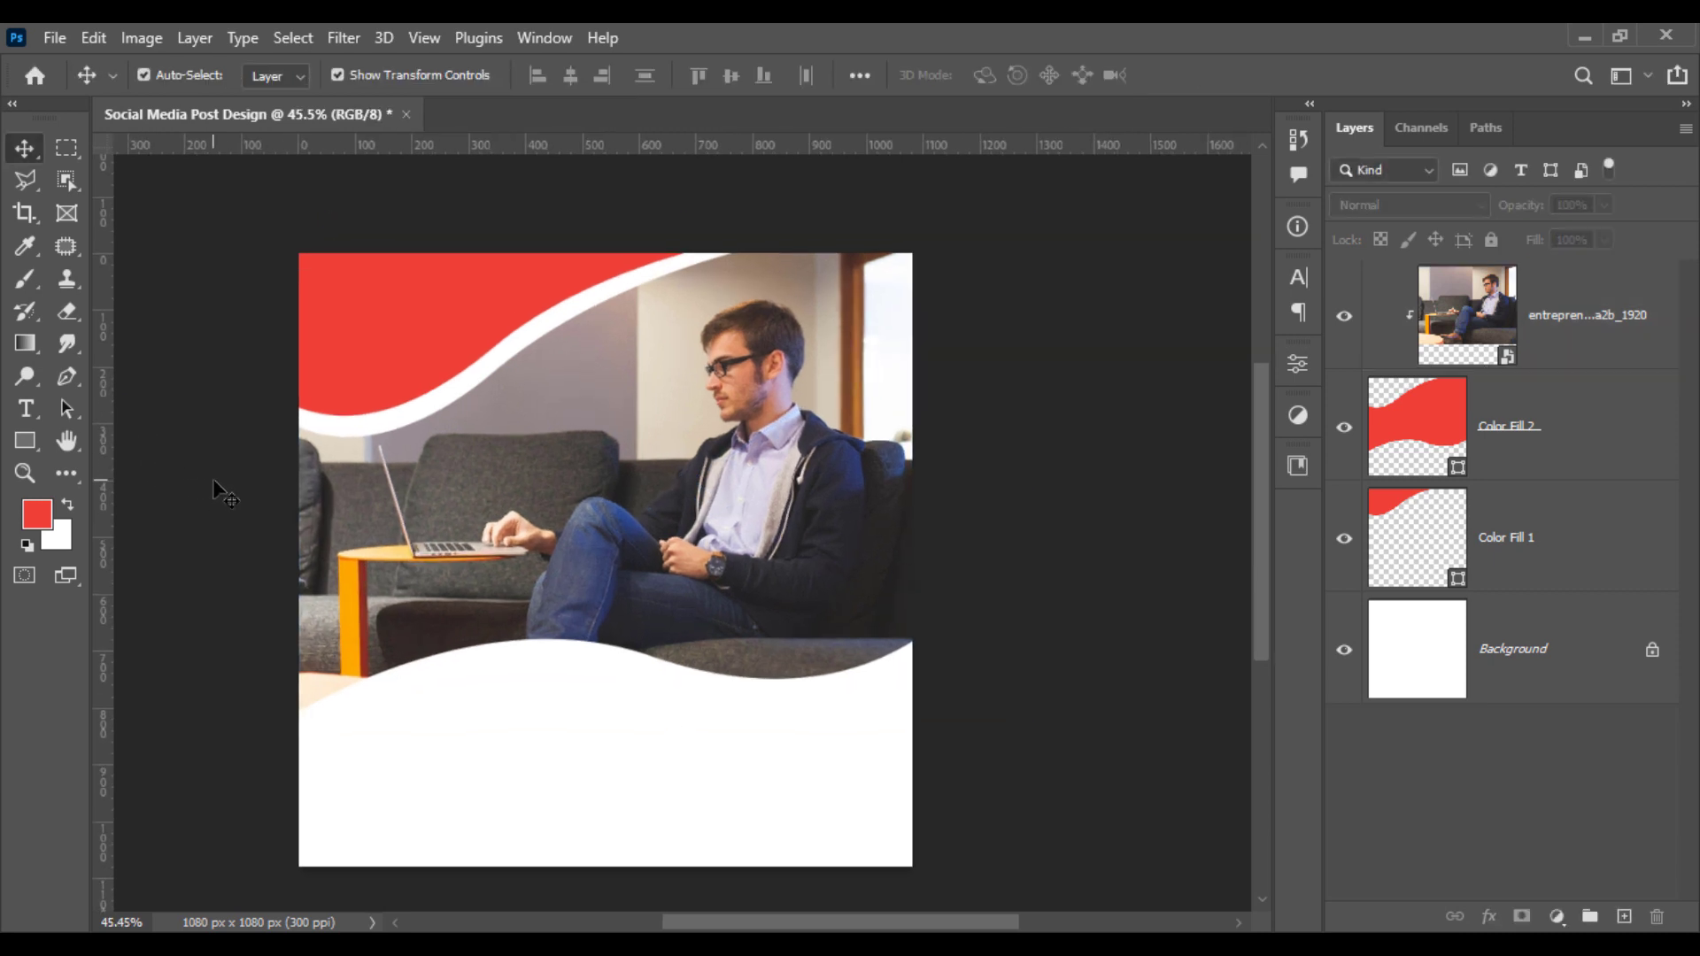
{"action": "left_click", "coordinate": [25, 440]}
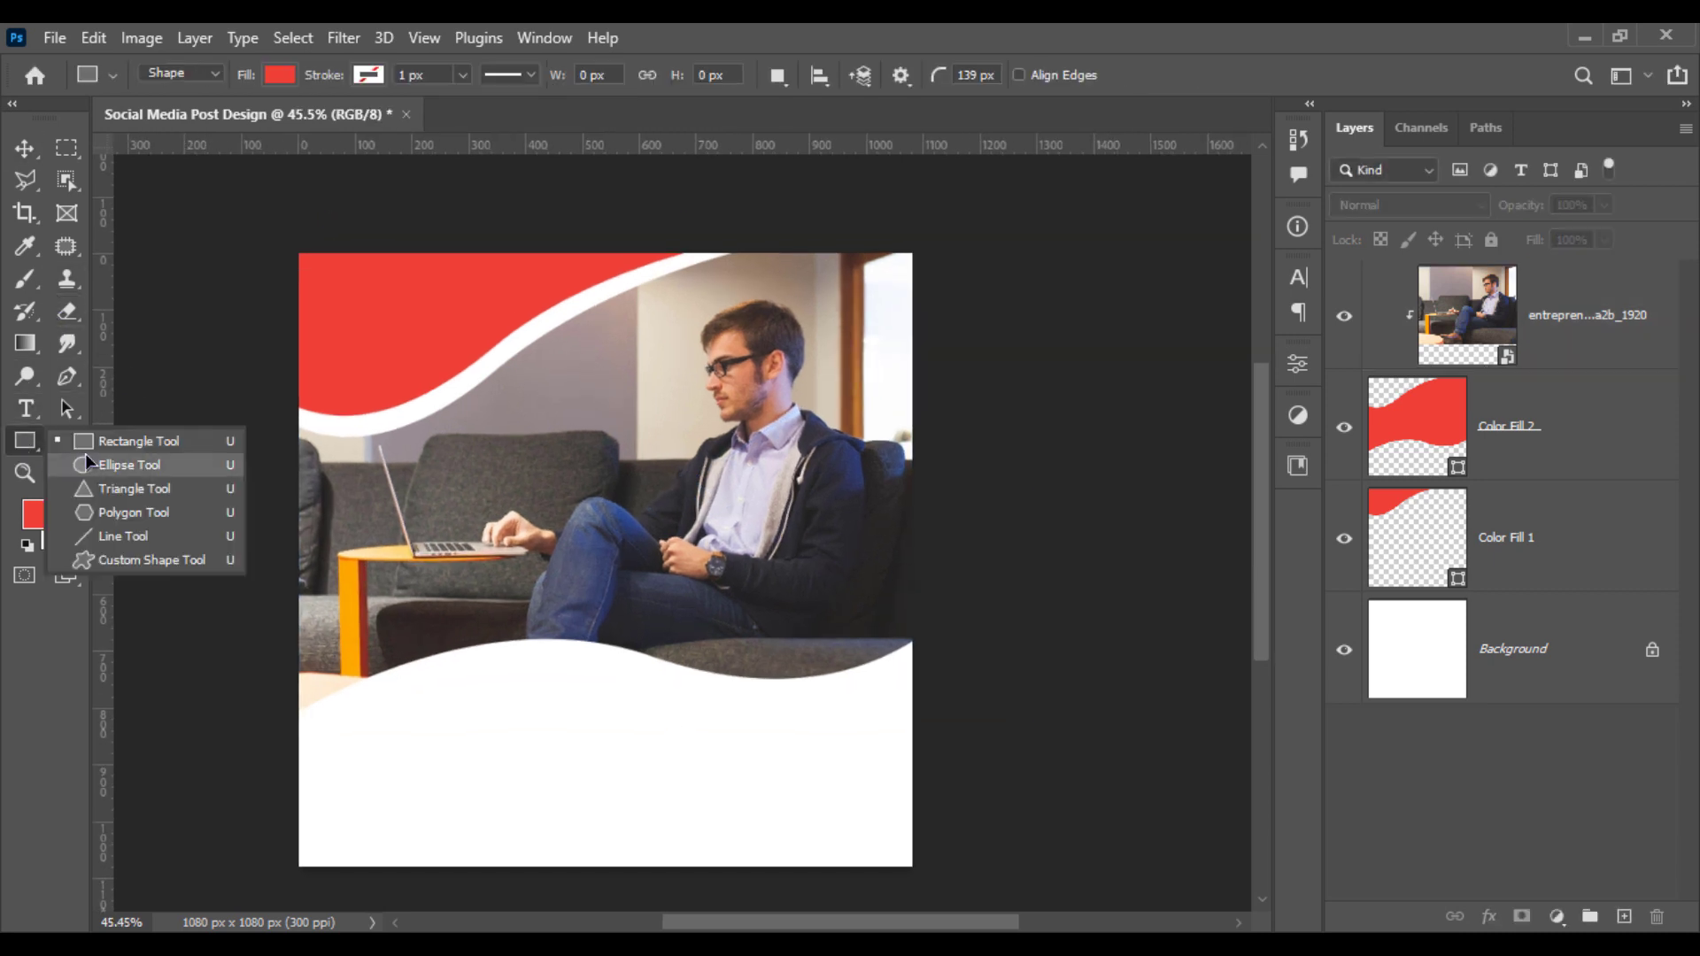
{"action": "left_click", "coordinate": [115, 437]}
{"action": "left_click_drag", "start_coordinate": [132, 300], "coordinate": [1014, 650]}
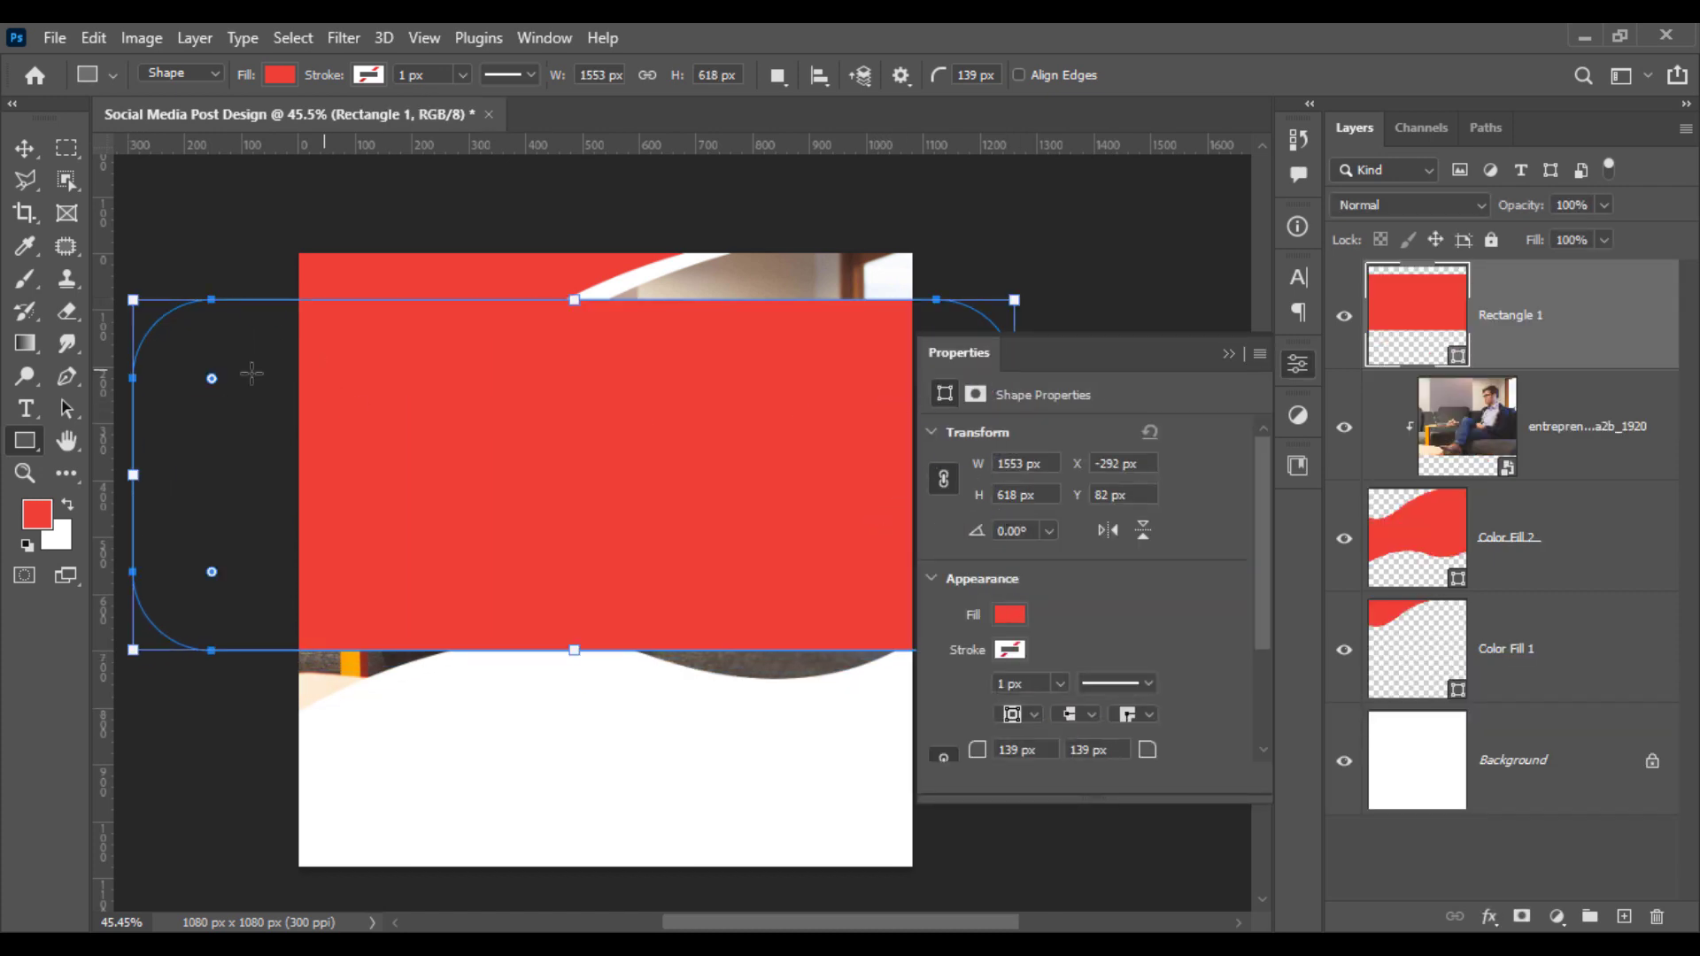
{"action": "left_click_drag", "start_coordinate": [209, 384], "coordinate": [212, 279]}
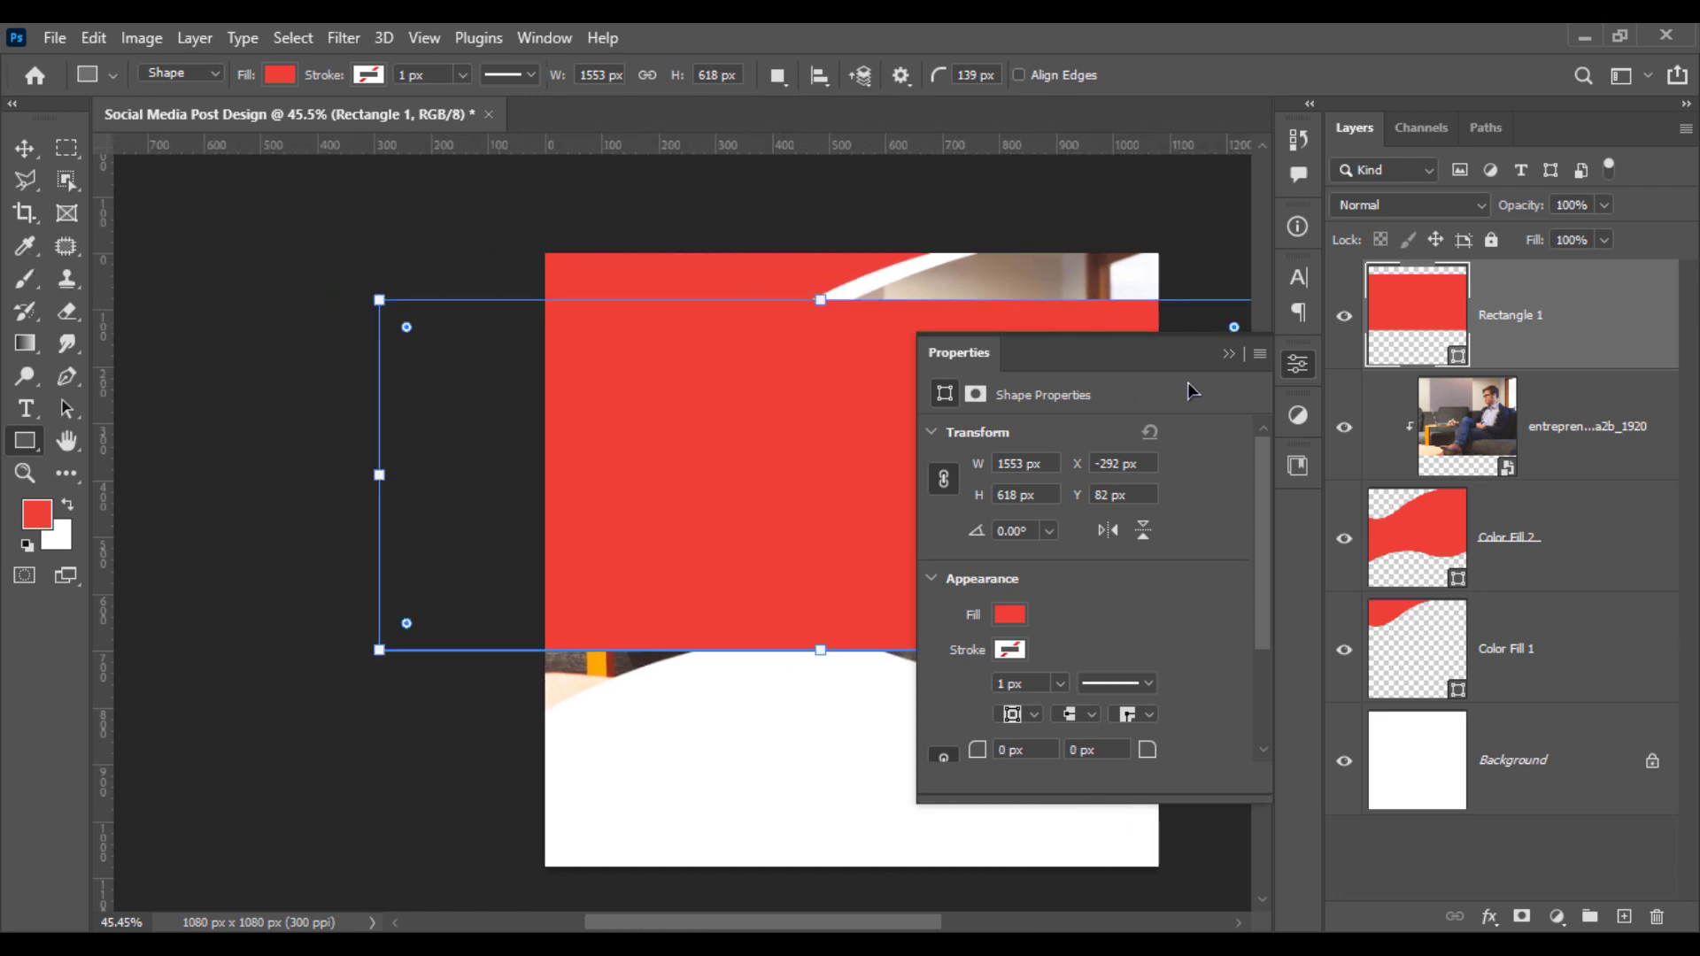
{"action": "left_click", "coordinate": [1228, 353]}
{"action": "scroll", "coordinate": [740, 361], "scroll_direction": "right", "scroll_amount": 5}
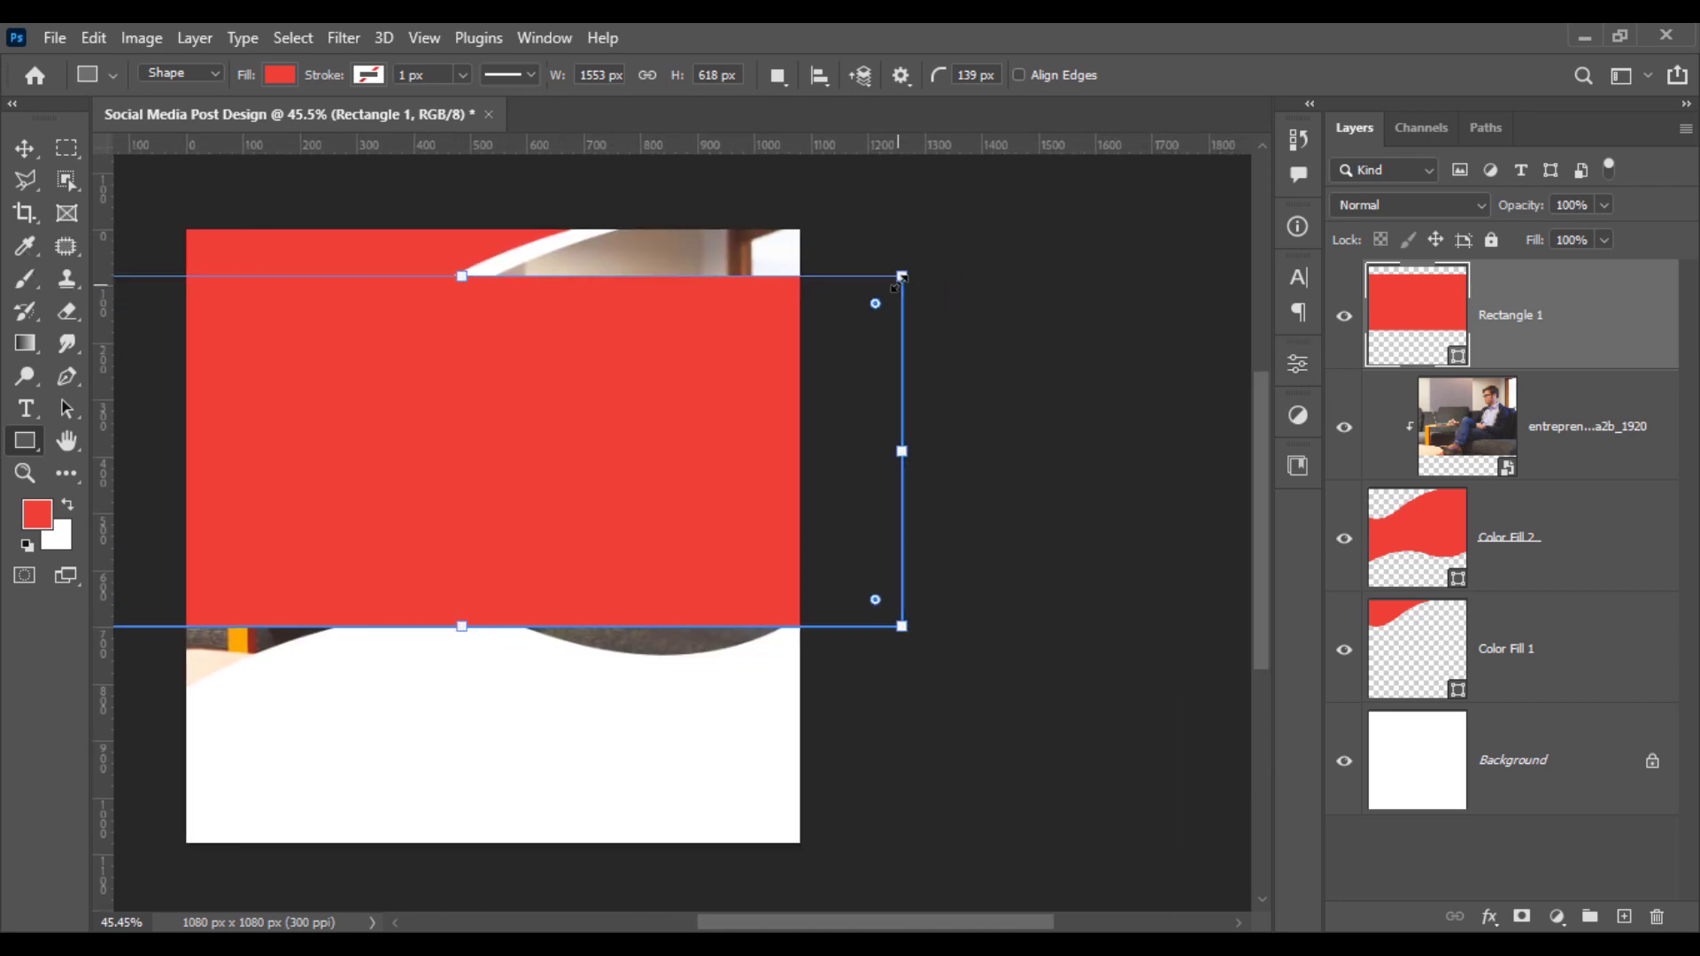
{"action": "left_click_drag", "start_coordinate": [905, 281], "coordinate": [944, 487]}
{"action": "key", "text": "ctrl+z"}
{"action": "scroll", "coordinate": [973, 443], "scroll_direction": "left", "scroll_amount": 2}
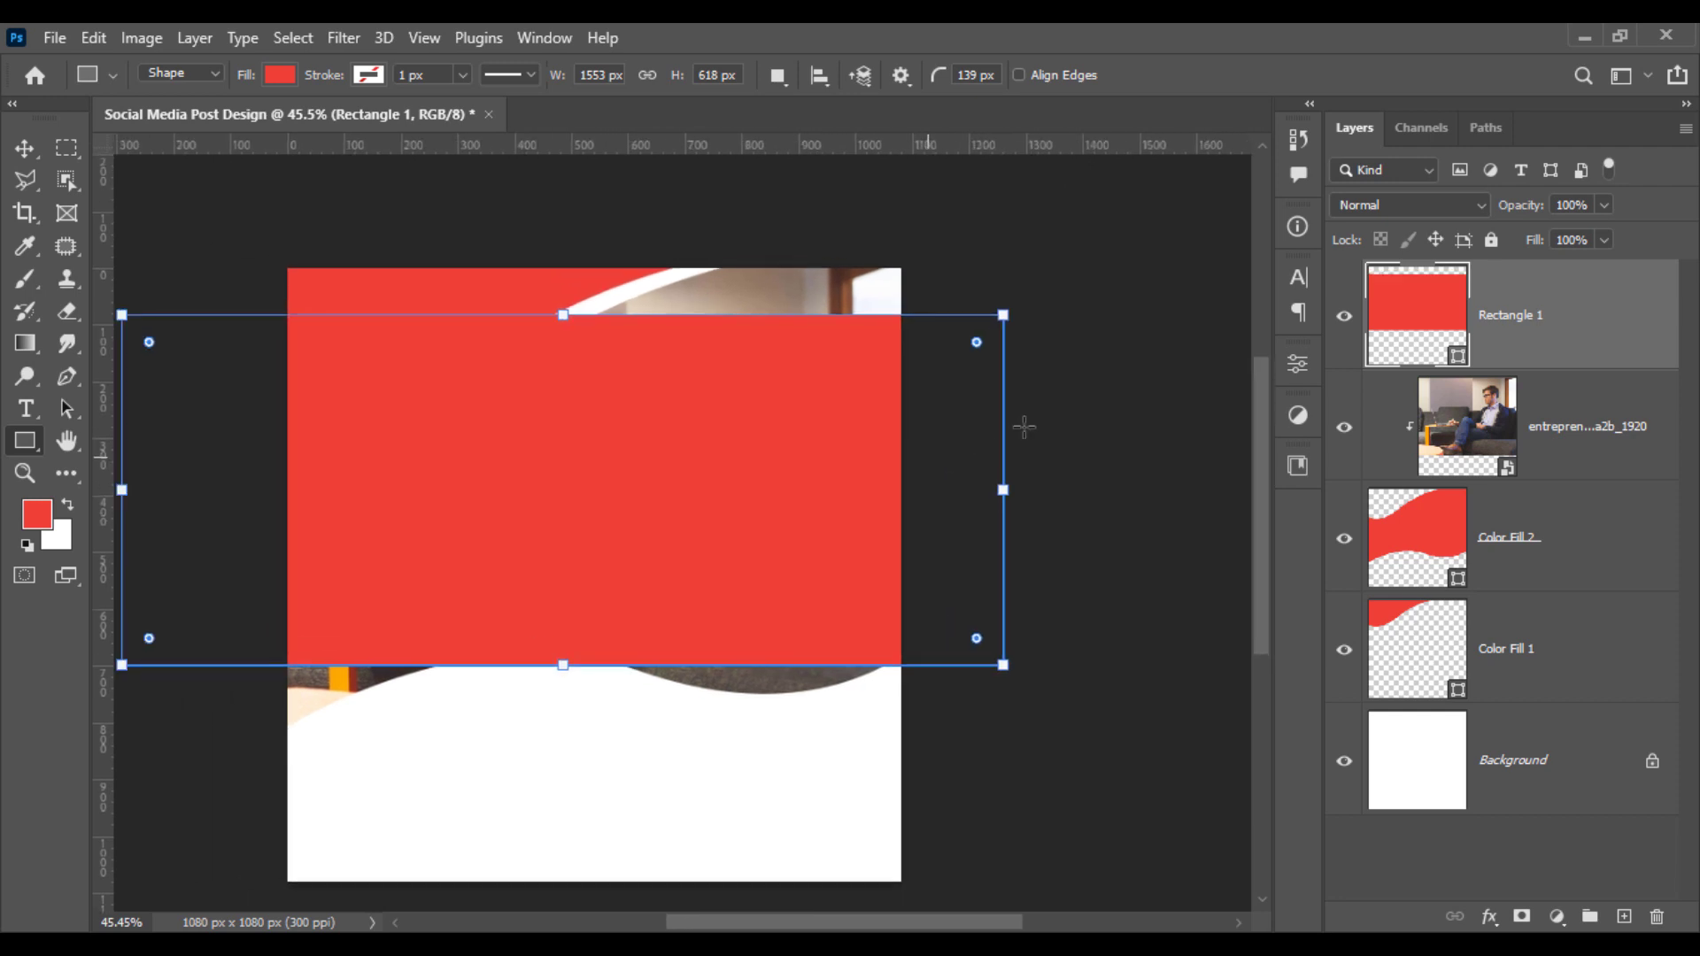
Step: Rotate the red rectangle clockwise to about 45 degrees and position it diagonally over the photo's lower-left half
{"action": "left_click", "coordinate": [32, 150]}
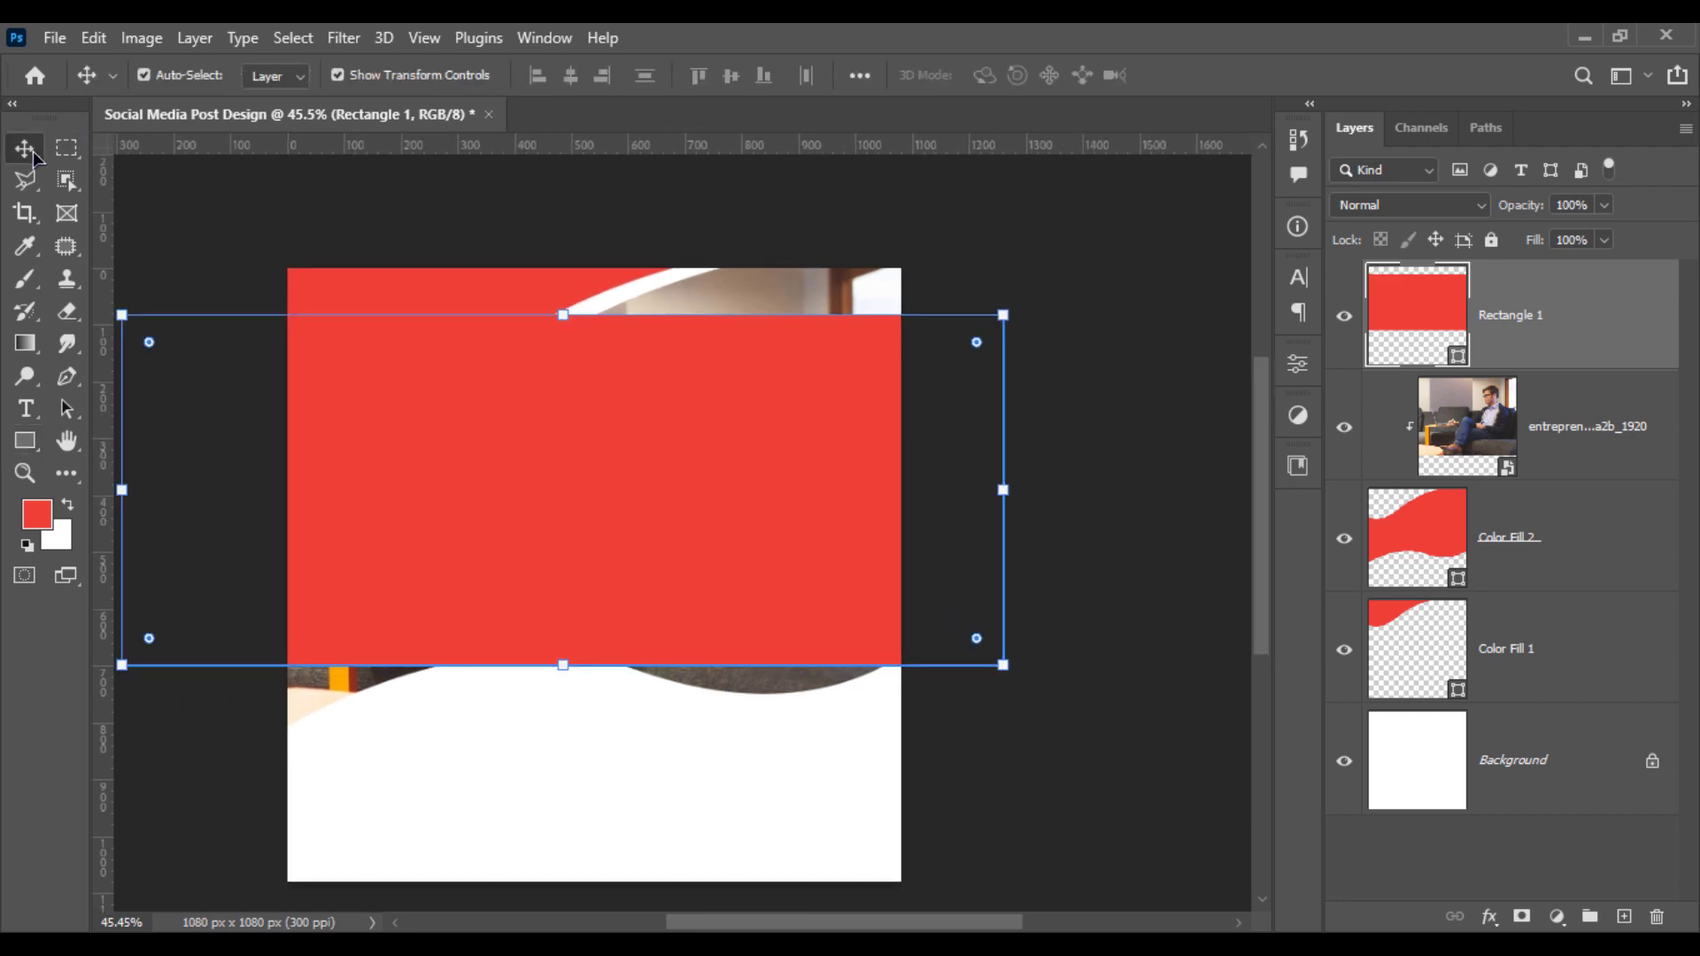
{"action": "left_click", "coordinate": [157, 215]}
{"action": "left_click", "coordinate": [476, 438]}
{"action": "left_click_drag", "start_coordinate": [1027, 301], "coordinate": [1089, 514]}
{"action": "left_click_drag", "start_coordinate": [706, 630], "coordinate": [599, 752]}
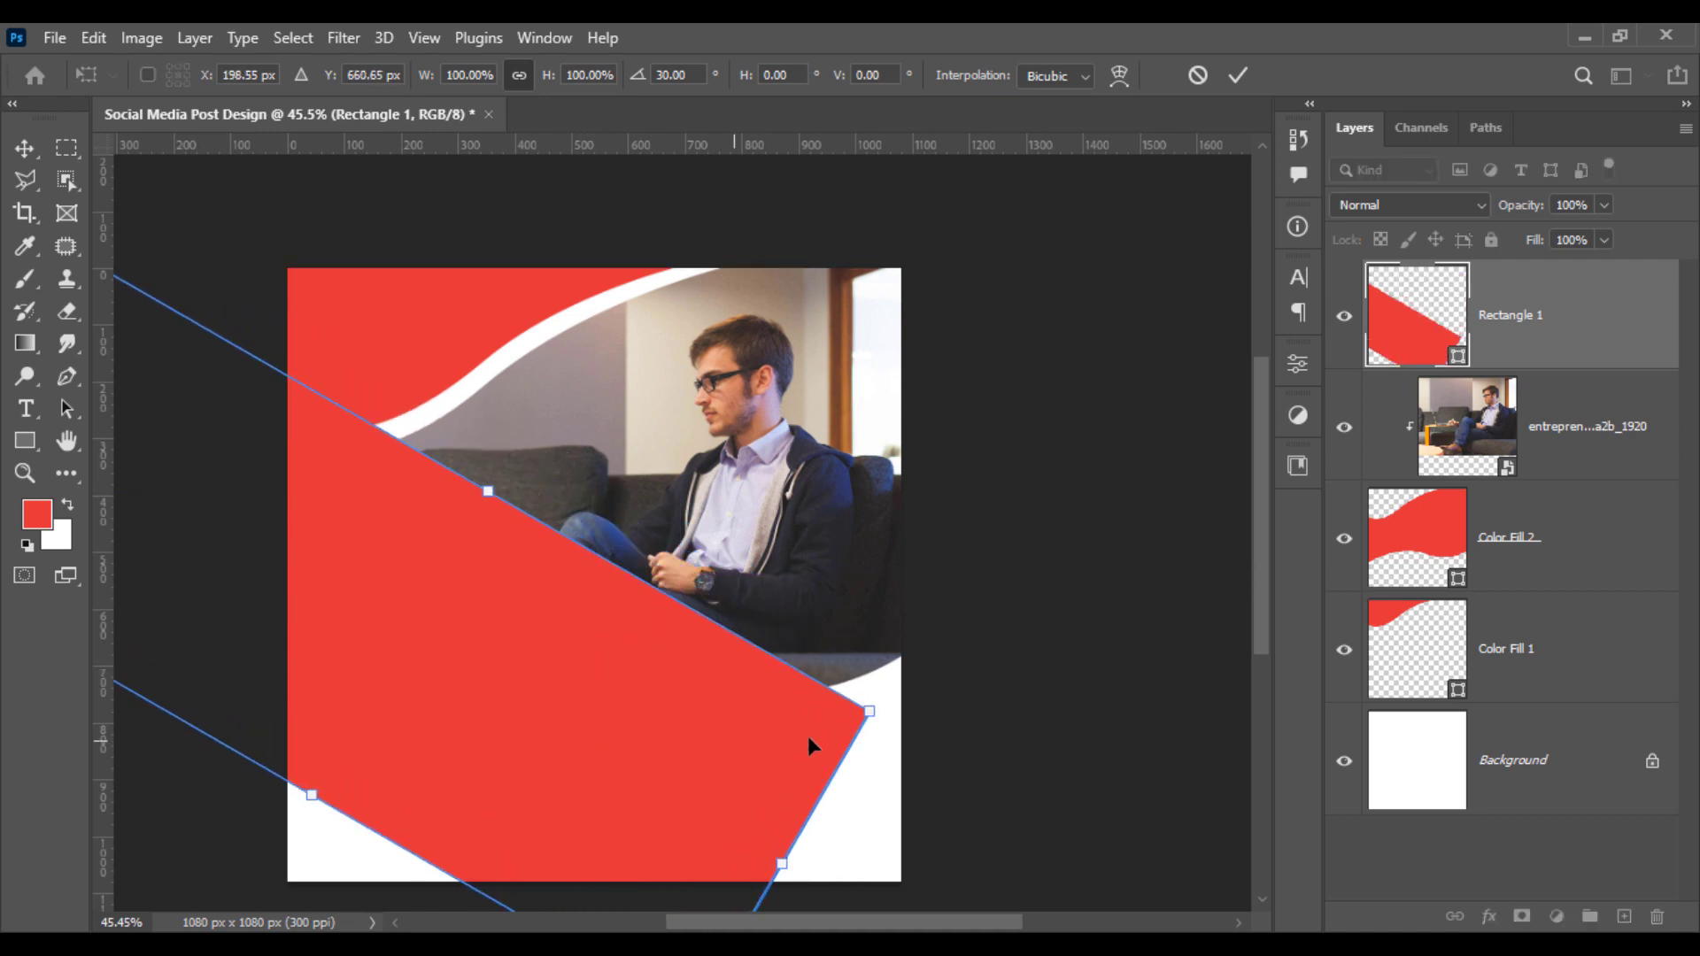
{"action": "left_click_drag", "start_coordinate": [911, 719], "coordinate": [943, 770]}
{"action": "left_click_drag", "start_coordinate": [703, 803], "coordinate": [636, 761]}
{"action": "key", "text": "Return"}
{"action": "left_click", "coordinate": [990, 699]}
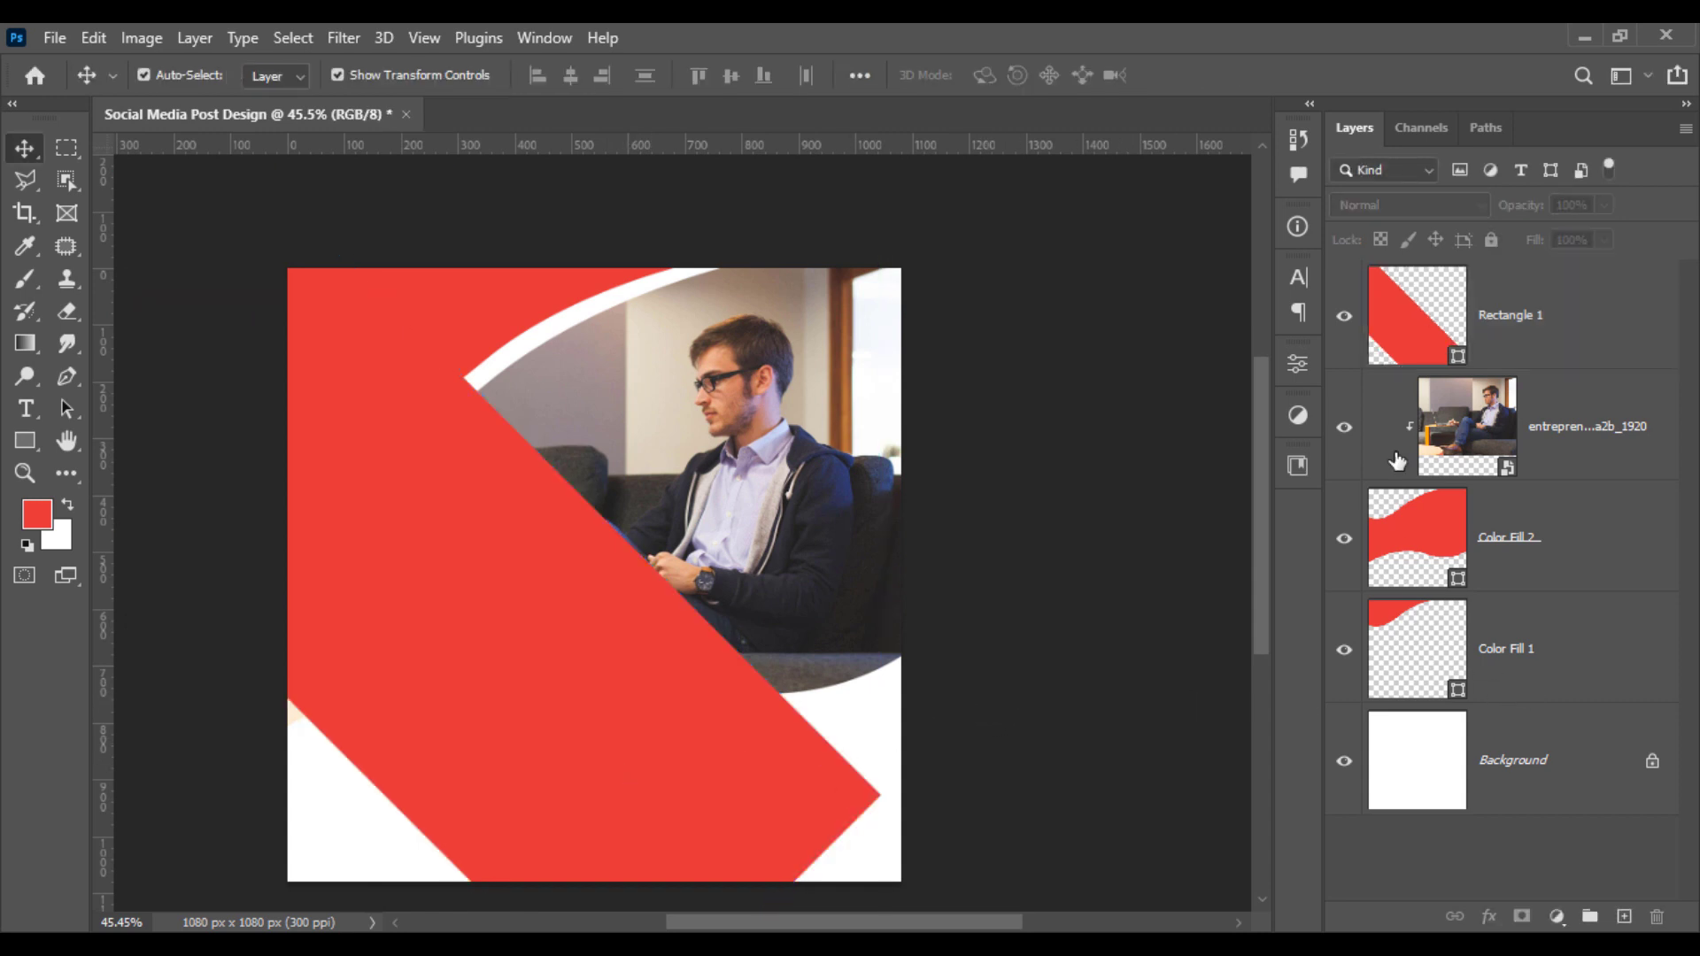
Step: Recolor the diagonal rectangle with PANTONE 1225 C from the PANTONE+ Solid Coated color library
{"action": "double_click", "coordinate": [1408, 356]}
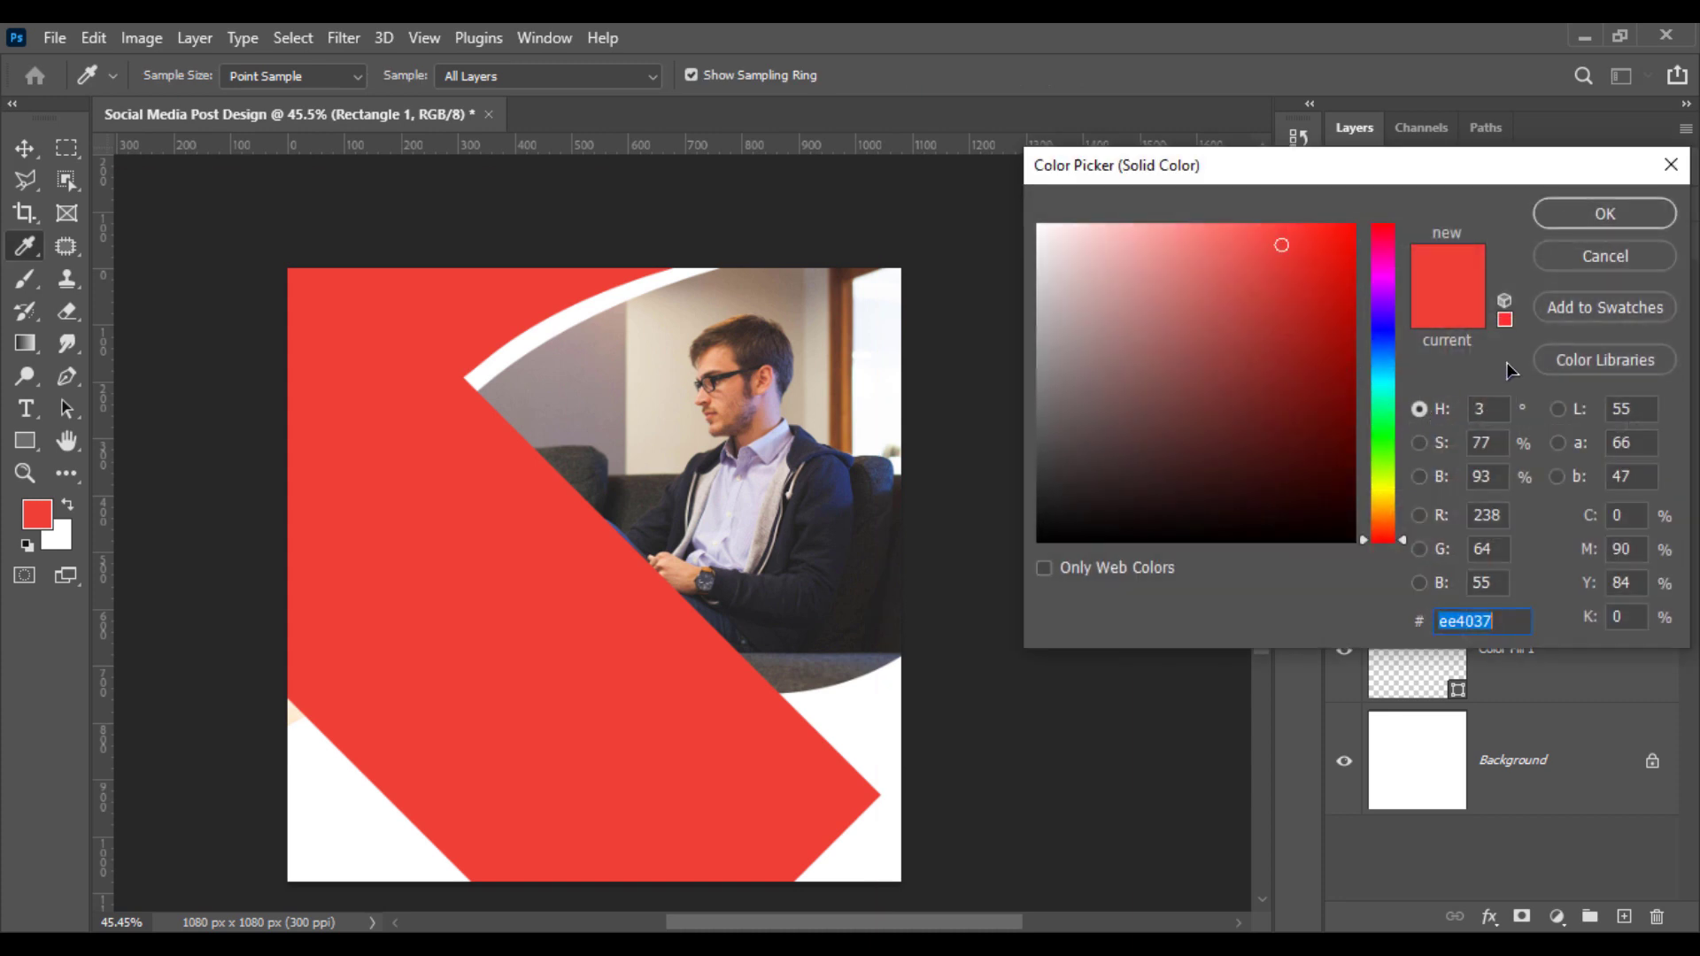
{"action": "left_click", "coordinate": [1585, 360]}
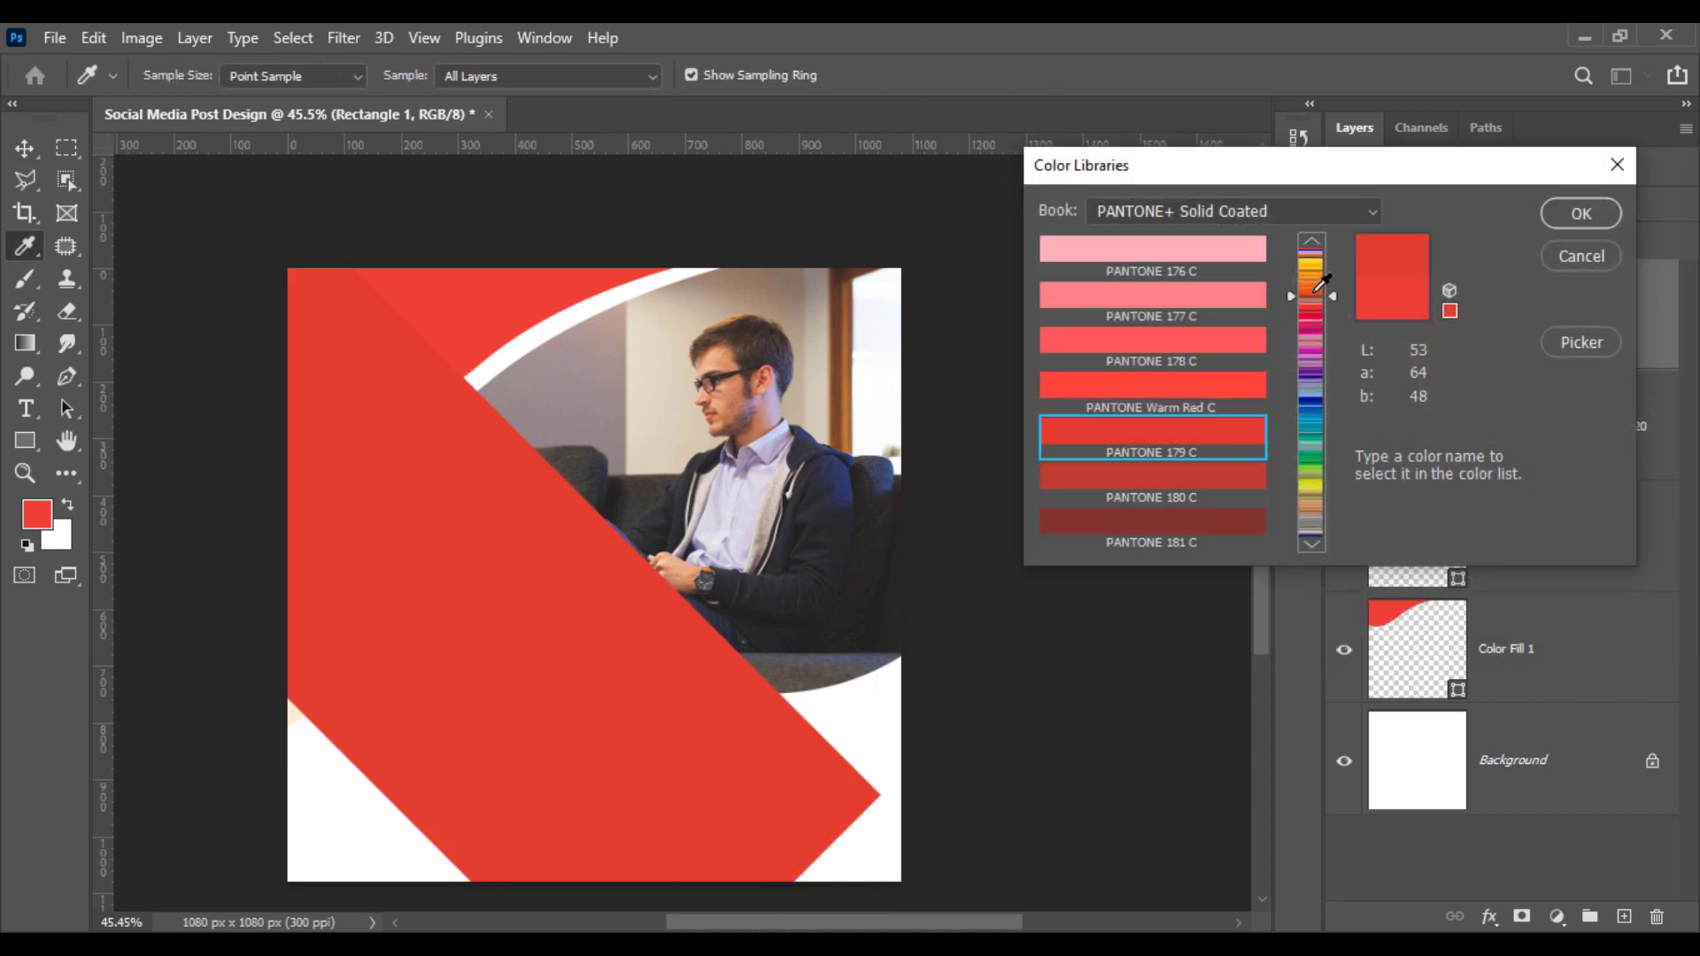
{"action": "left_click_drag", "start_coordinate": [1319, 264], "coordinate": [1319, 266]}
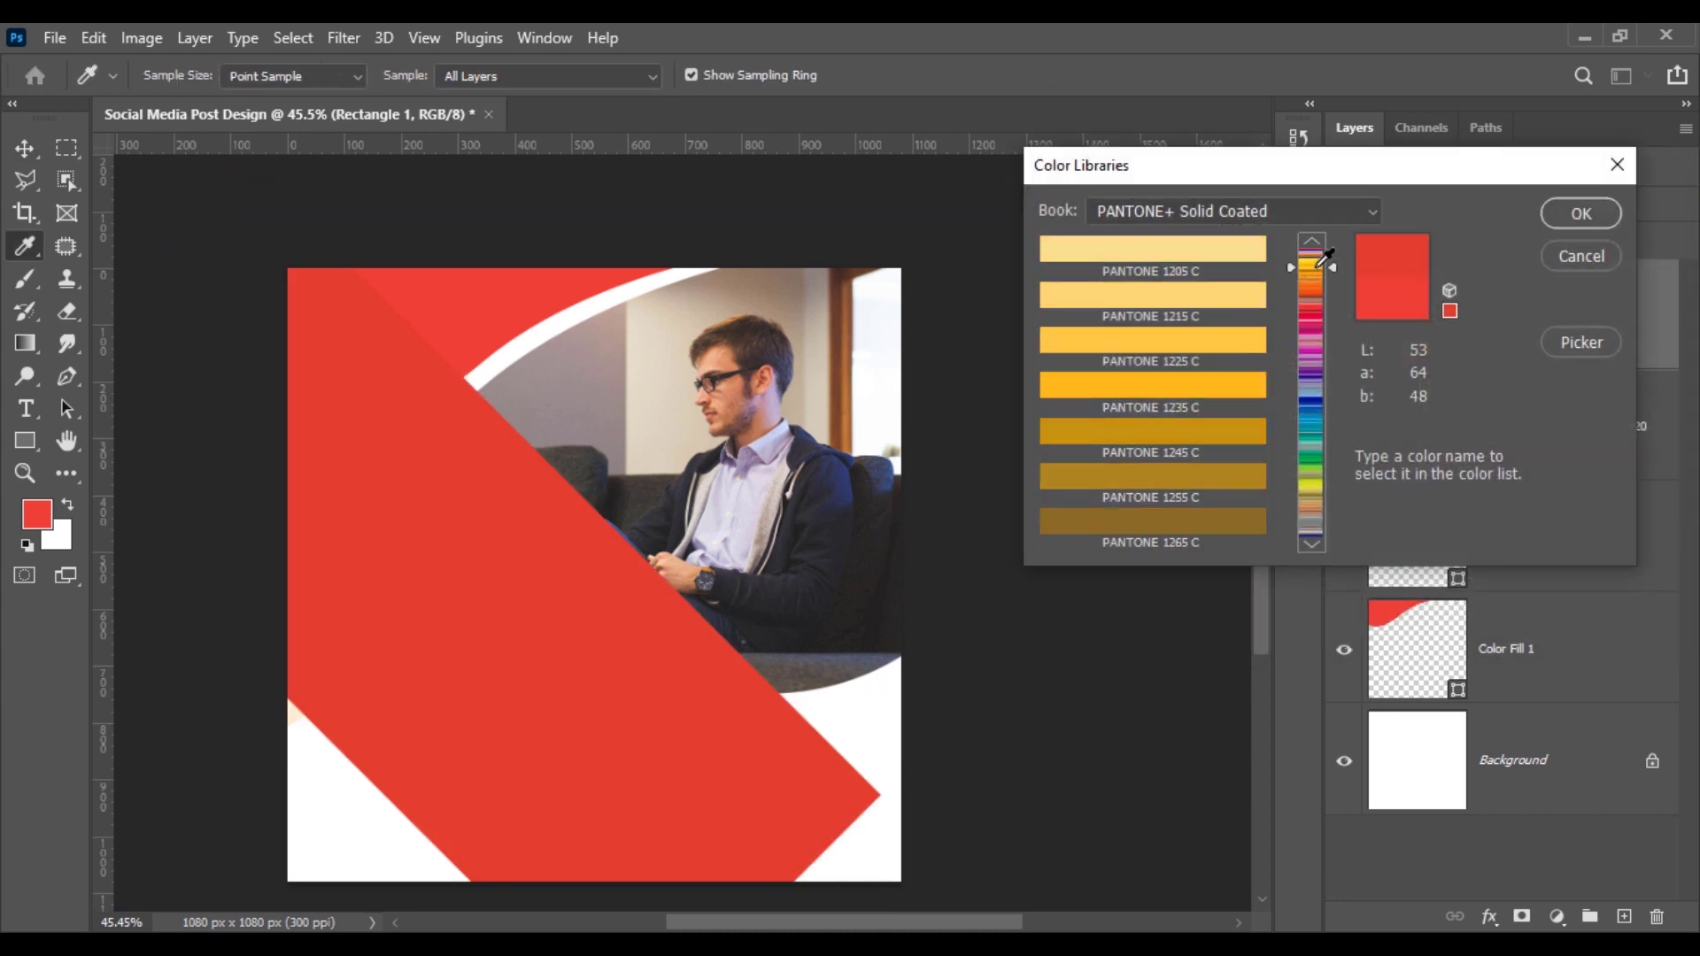
{"action": "left_click", "coordinate": [1151, 345]}
{"action": "key", "text": "v"}
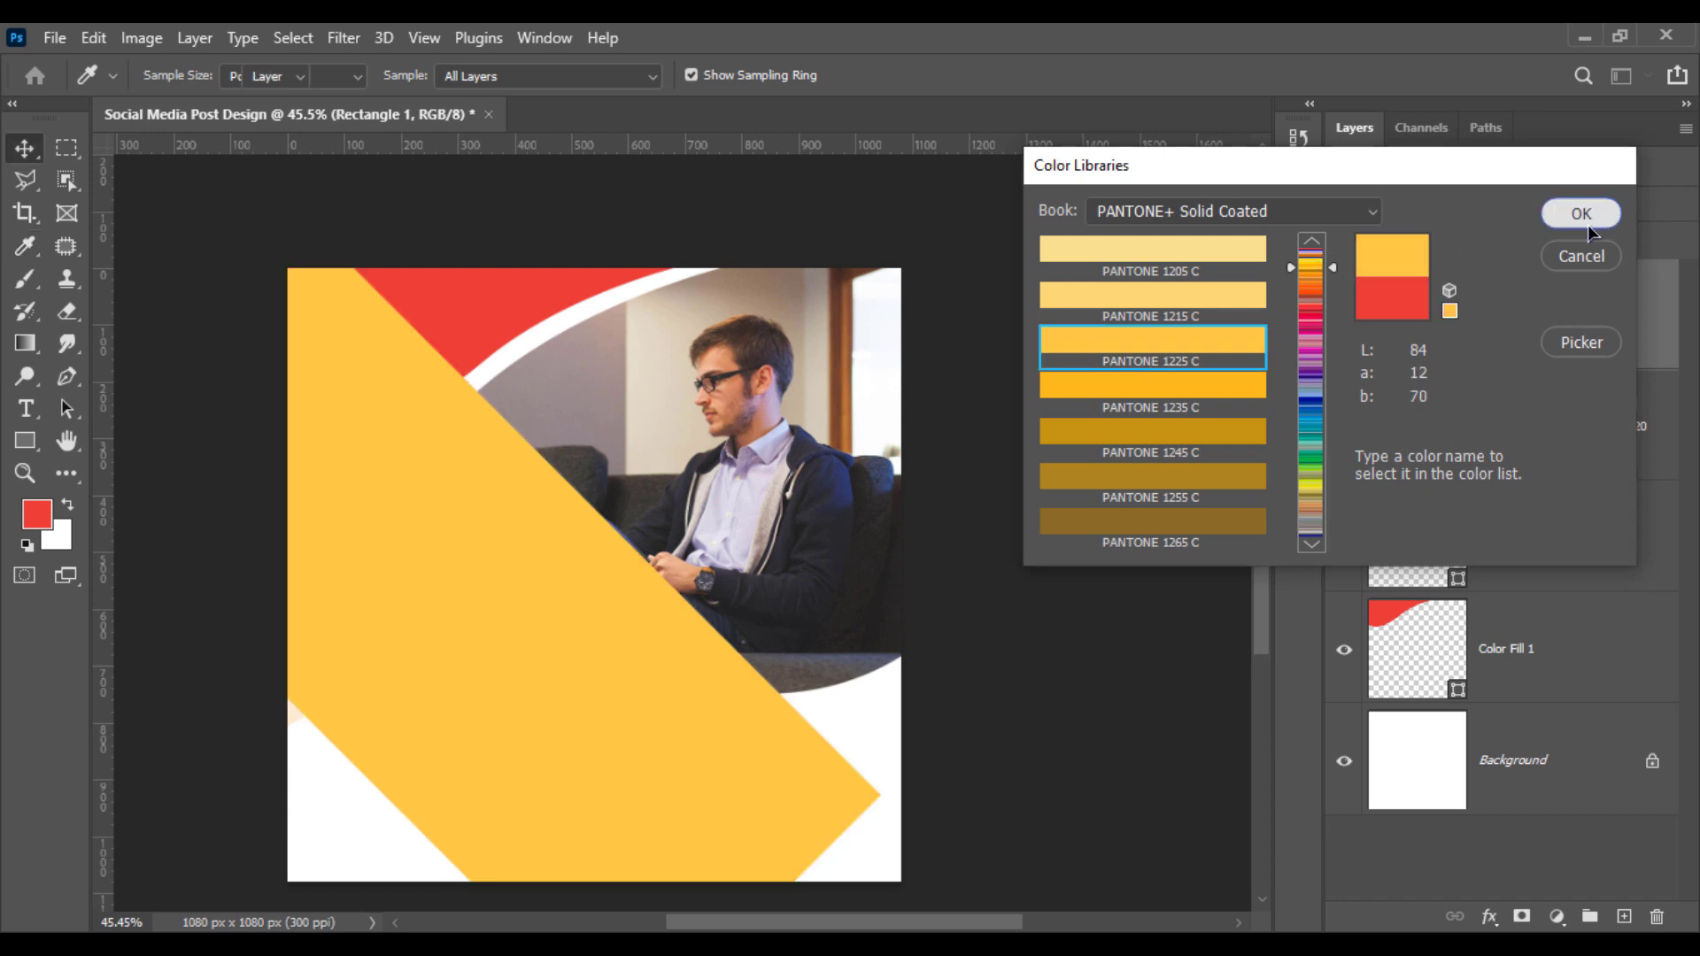
{"action": "left_click", "coordinate": [1581, 213]}
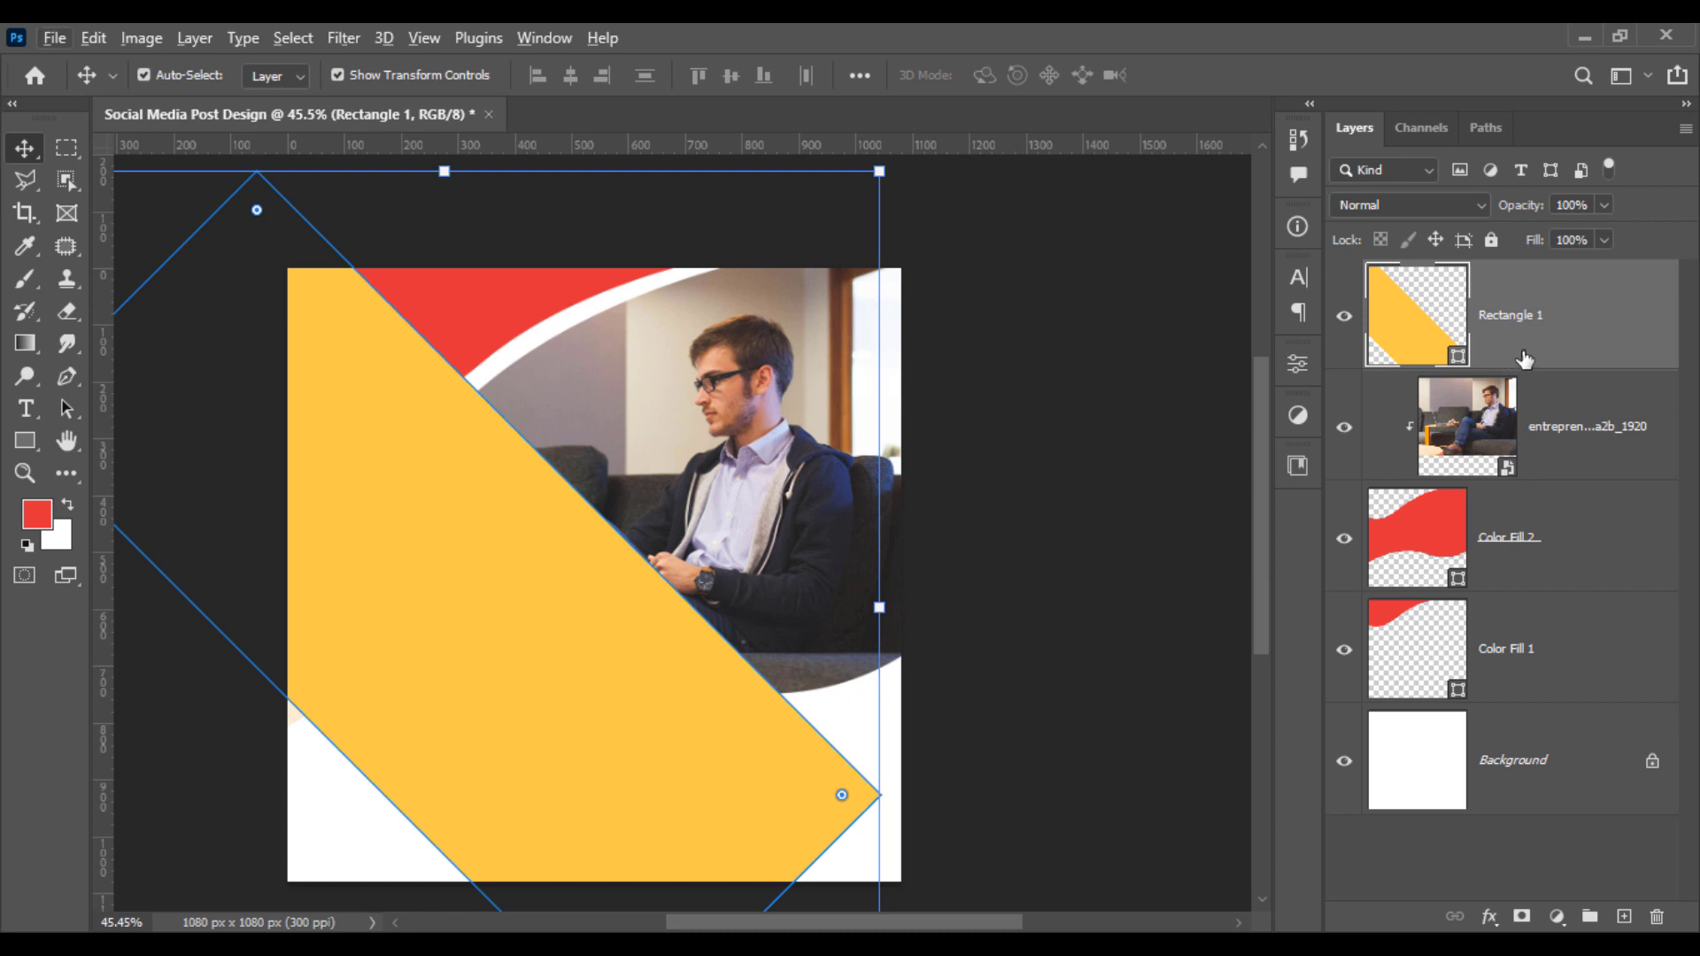
Step: Clip the yellow diagonal rectangle to the large wave shape with a clipping mask
{"action": "right_click", "coordinate": [1524, 359]}
{"action": "left_click", "coordinate": [1328, 539]}
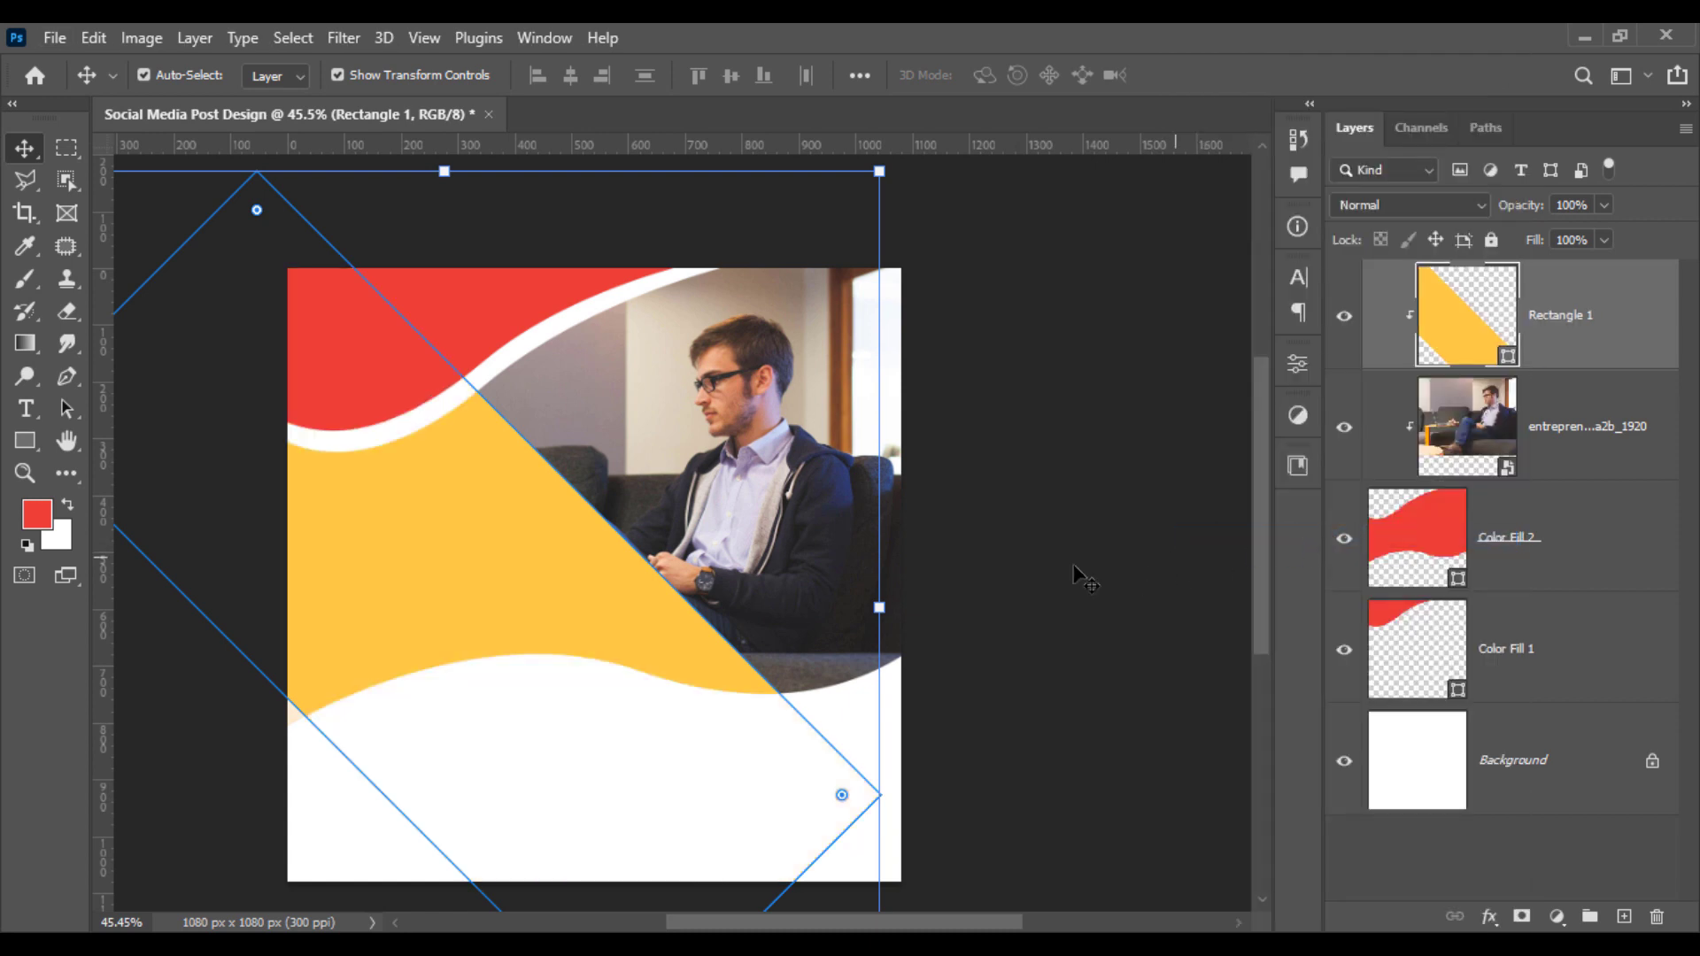
{"action": "left_click", "coordinate": [1045, 589]}
Step: Set the yellow rectangle layer's blending mode to Multiply
{"action": "left_click", "coordinate": [1559, 312]}
{"action": "left_click", "coordinate": [1397, 208]}
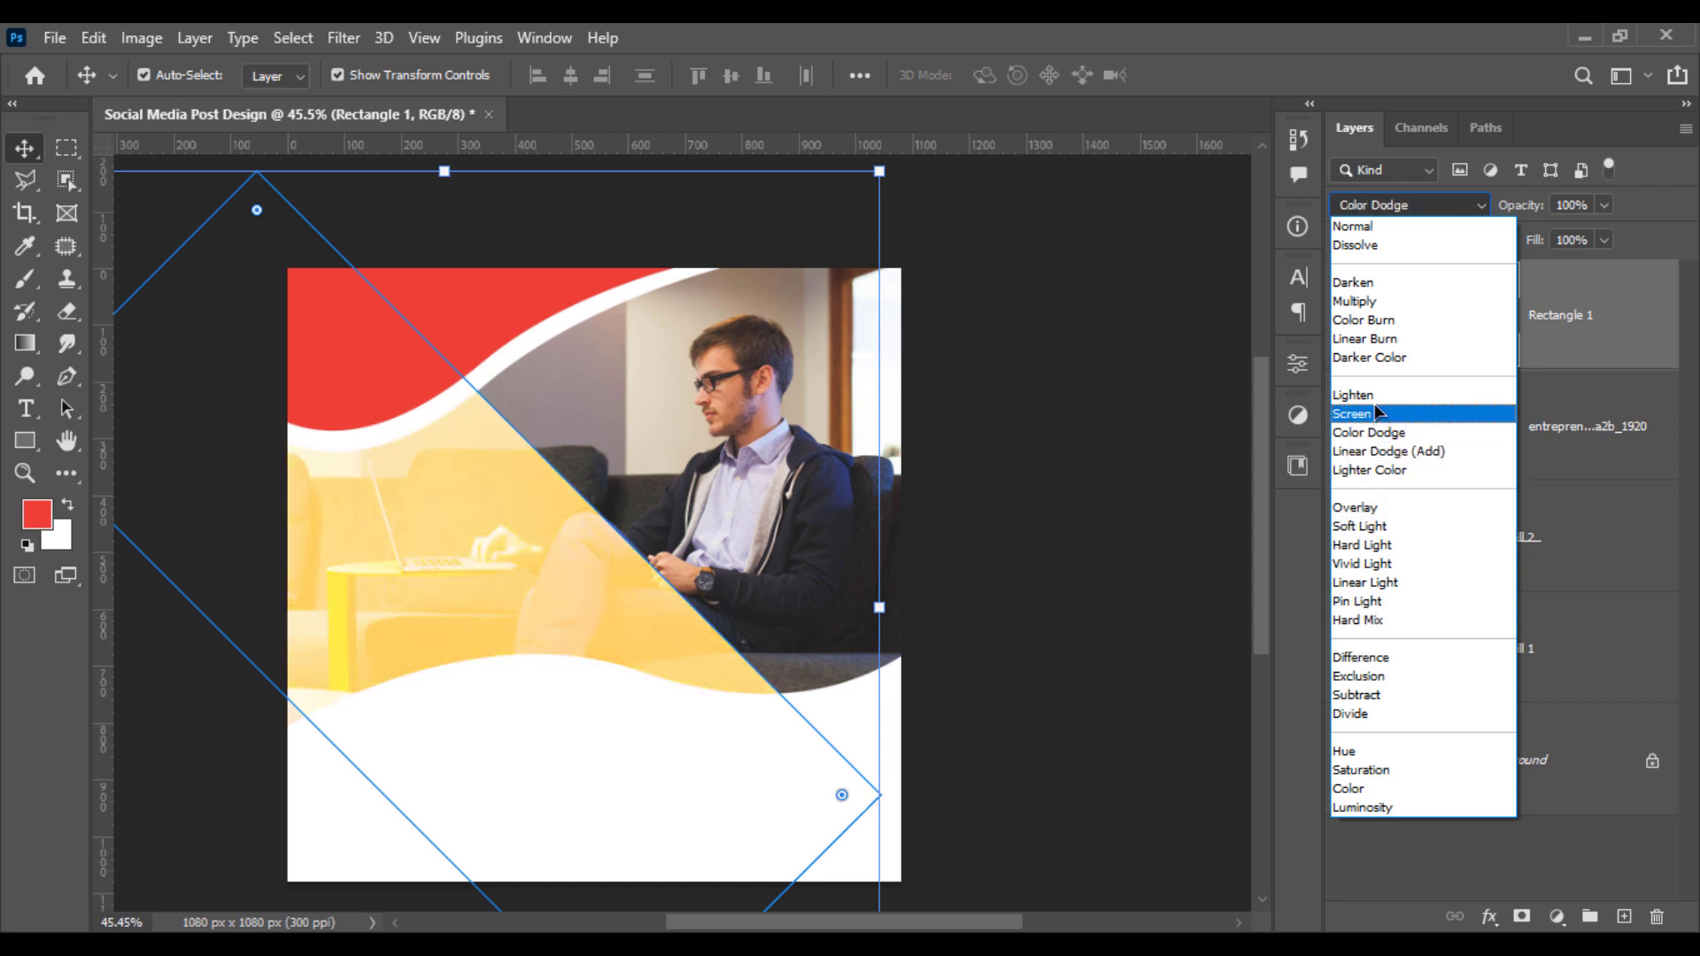
{"action": "left_click", "coordinate": [1355, 302]}
{"action": "left_click", "coordinate": [981, 501]}
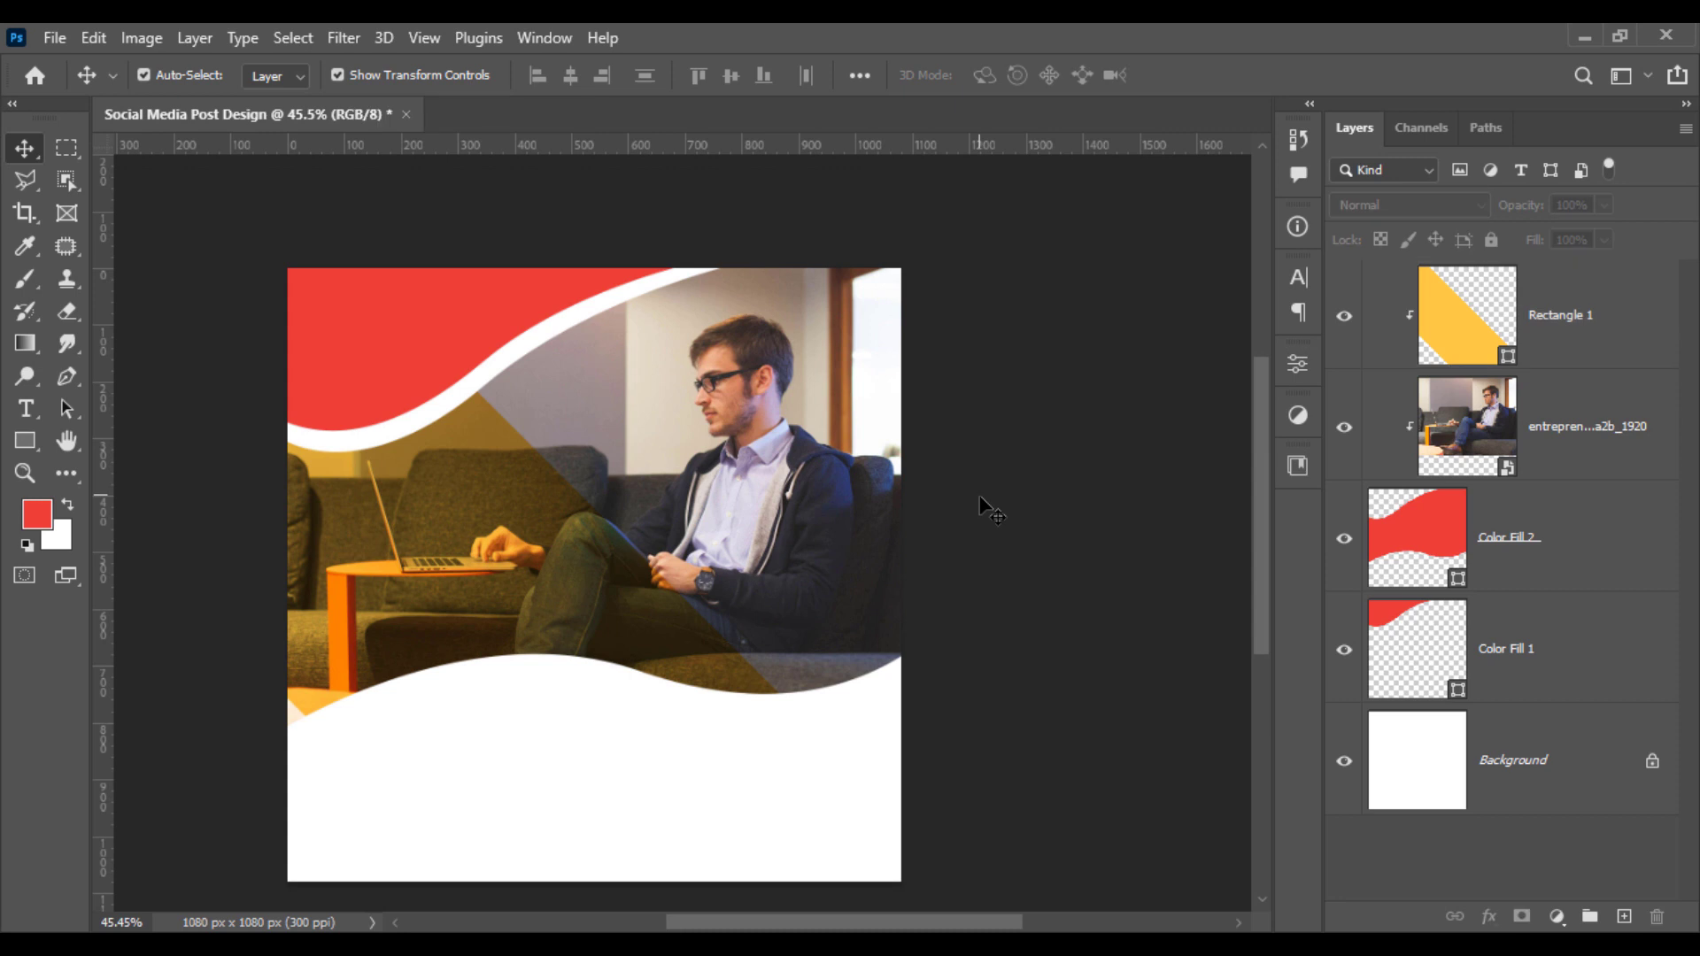
Step: Scale the yellow overlay rectangle to 107.63% and shift it down and left so it covers the photo's lower-left corner
{"action": "key", "text": "ctrl+plus"}
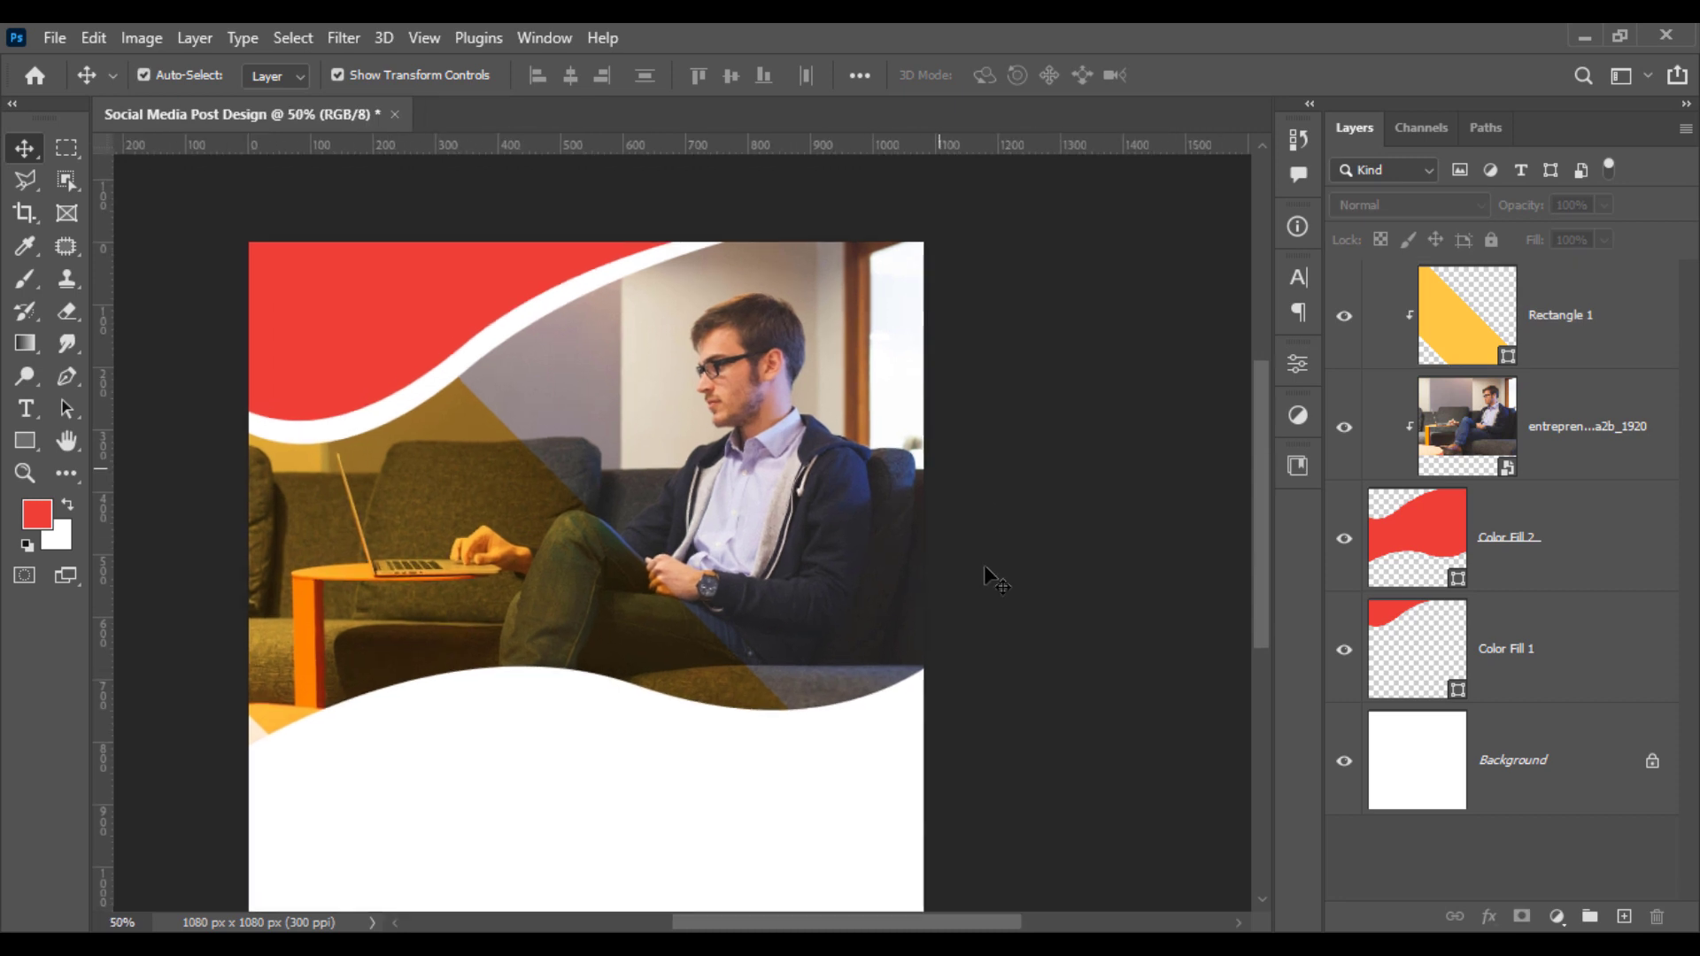
{"action": "left_click", "coordinate": [1562, 326]}
{"action": "scroll", "coordinate": [333, 756], "scroll_direction": "down", "scroll_amount": 4}
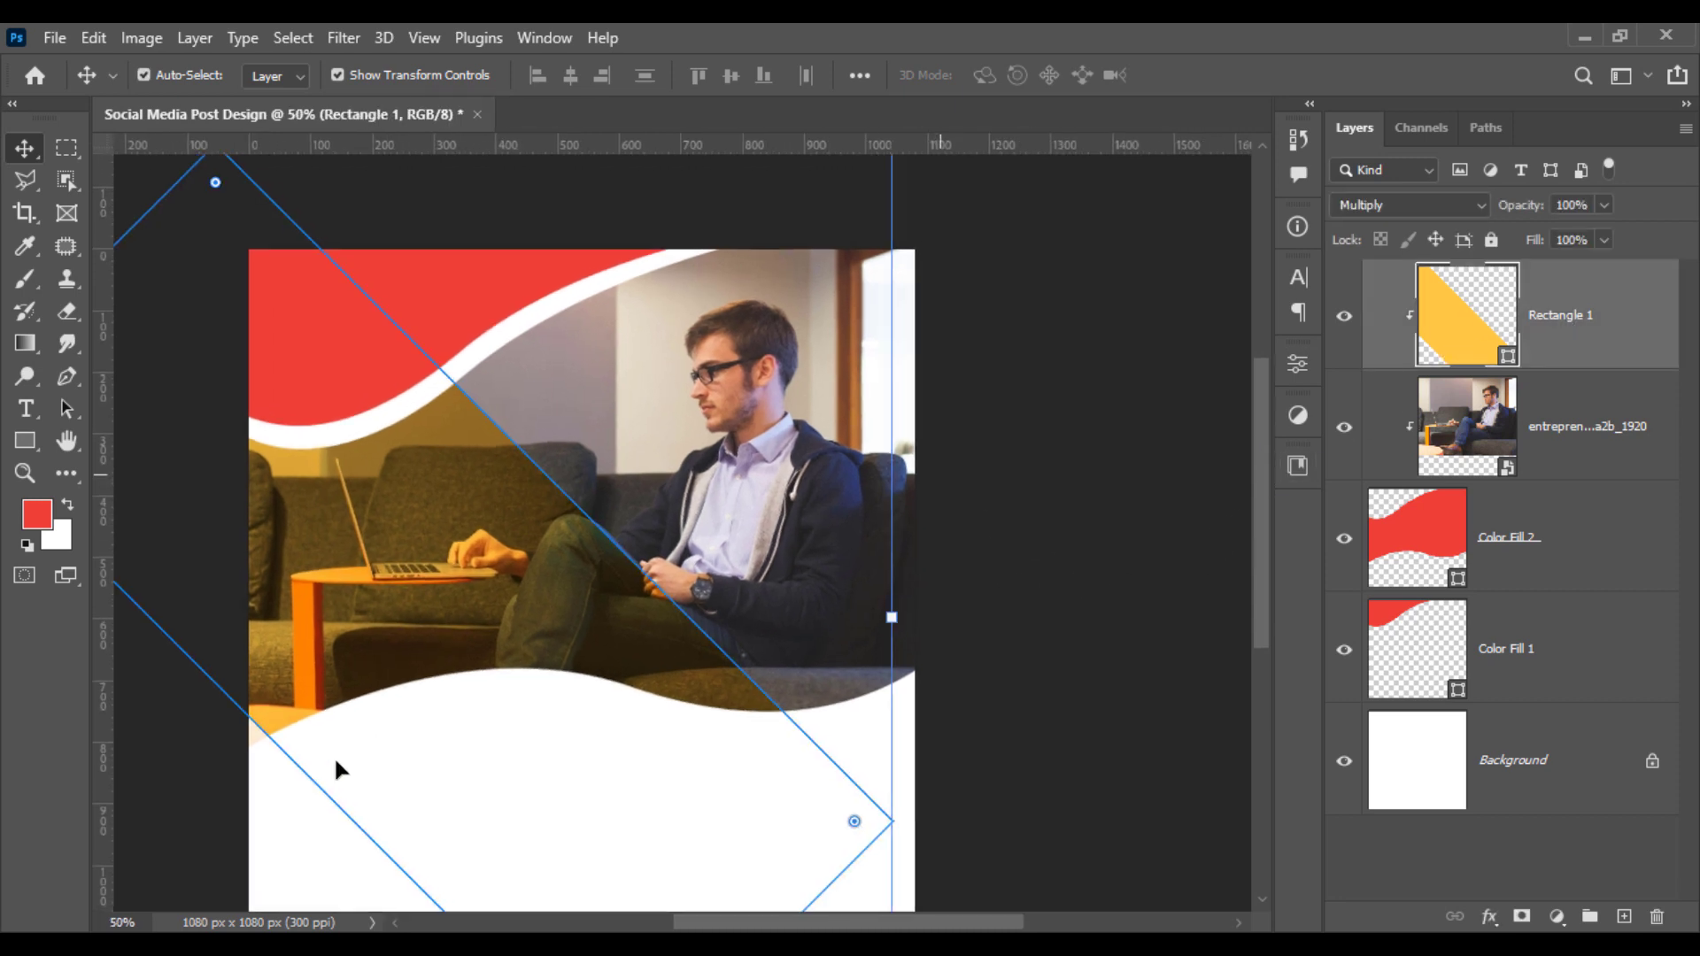
{"action": "scroll", "coordinate": [381, 735], "scroll_direction": "down", "scroll_amount": 2}
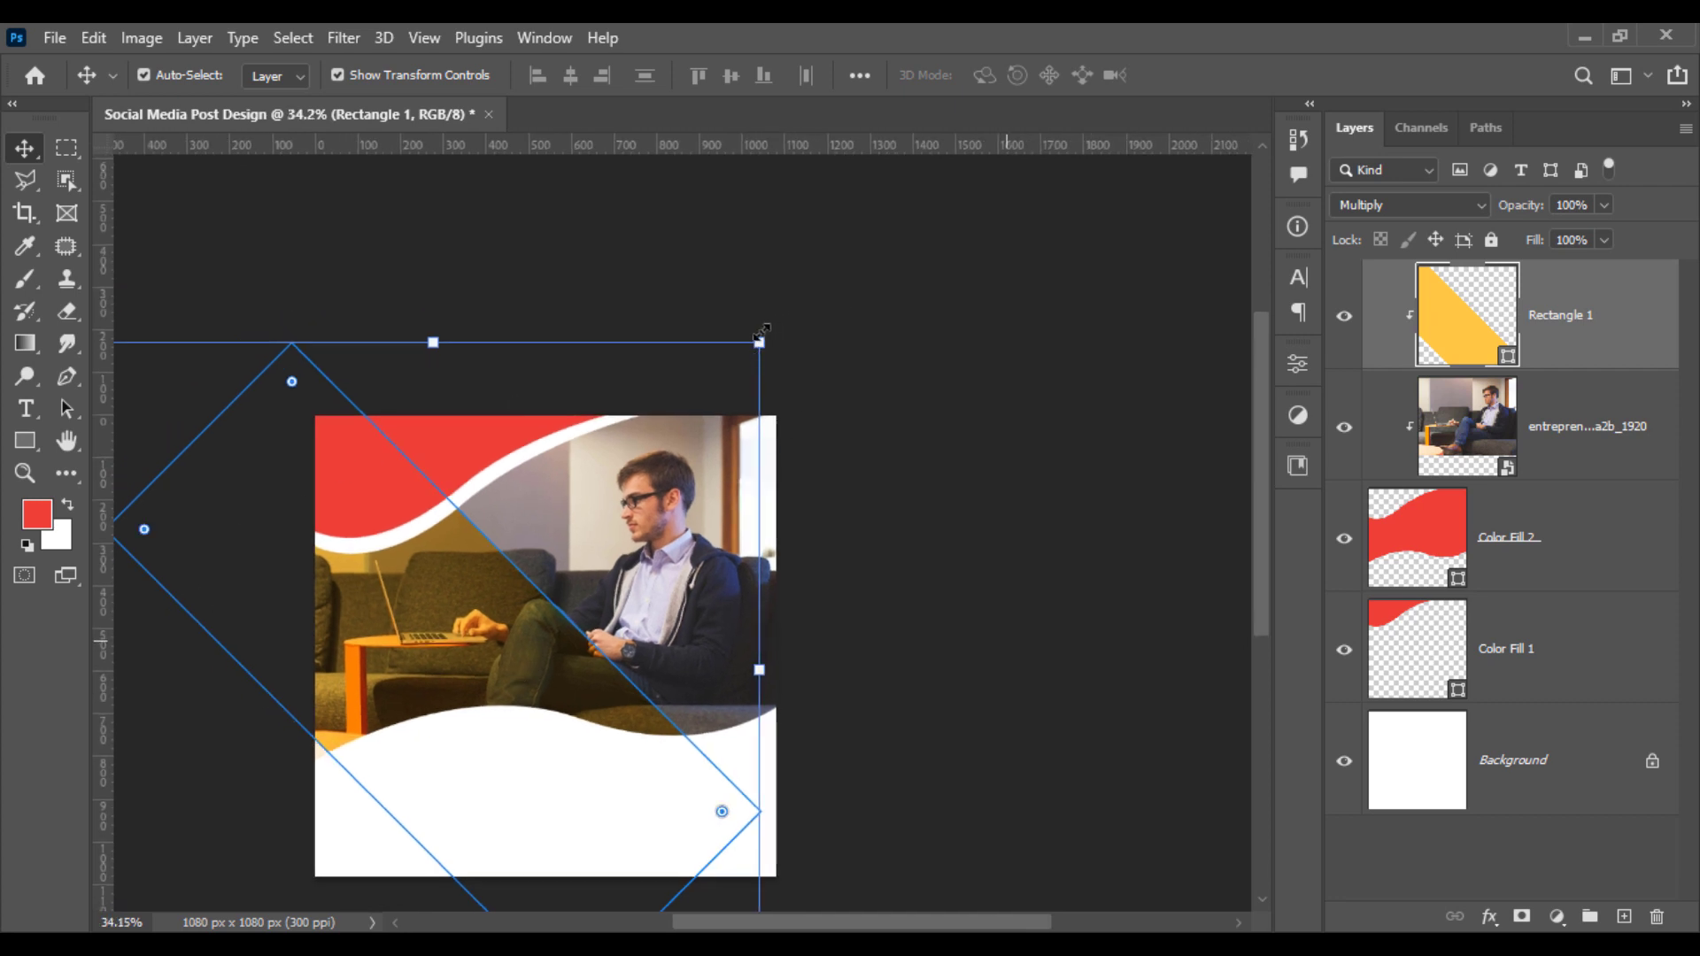
{"action": "left_click_drag", "start_coordinate": [762, 333], "coordinate": [783, 317]}
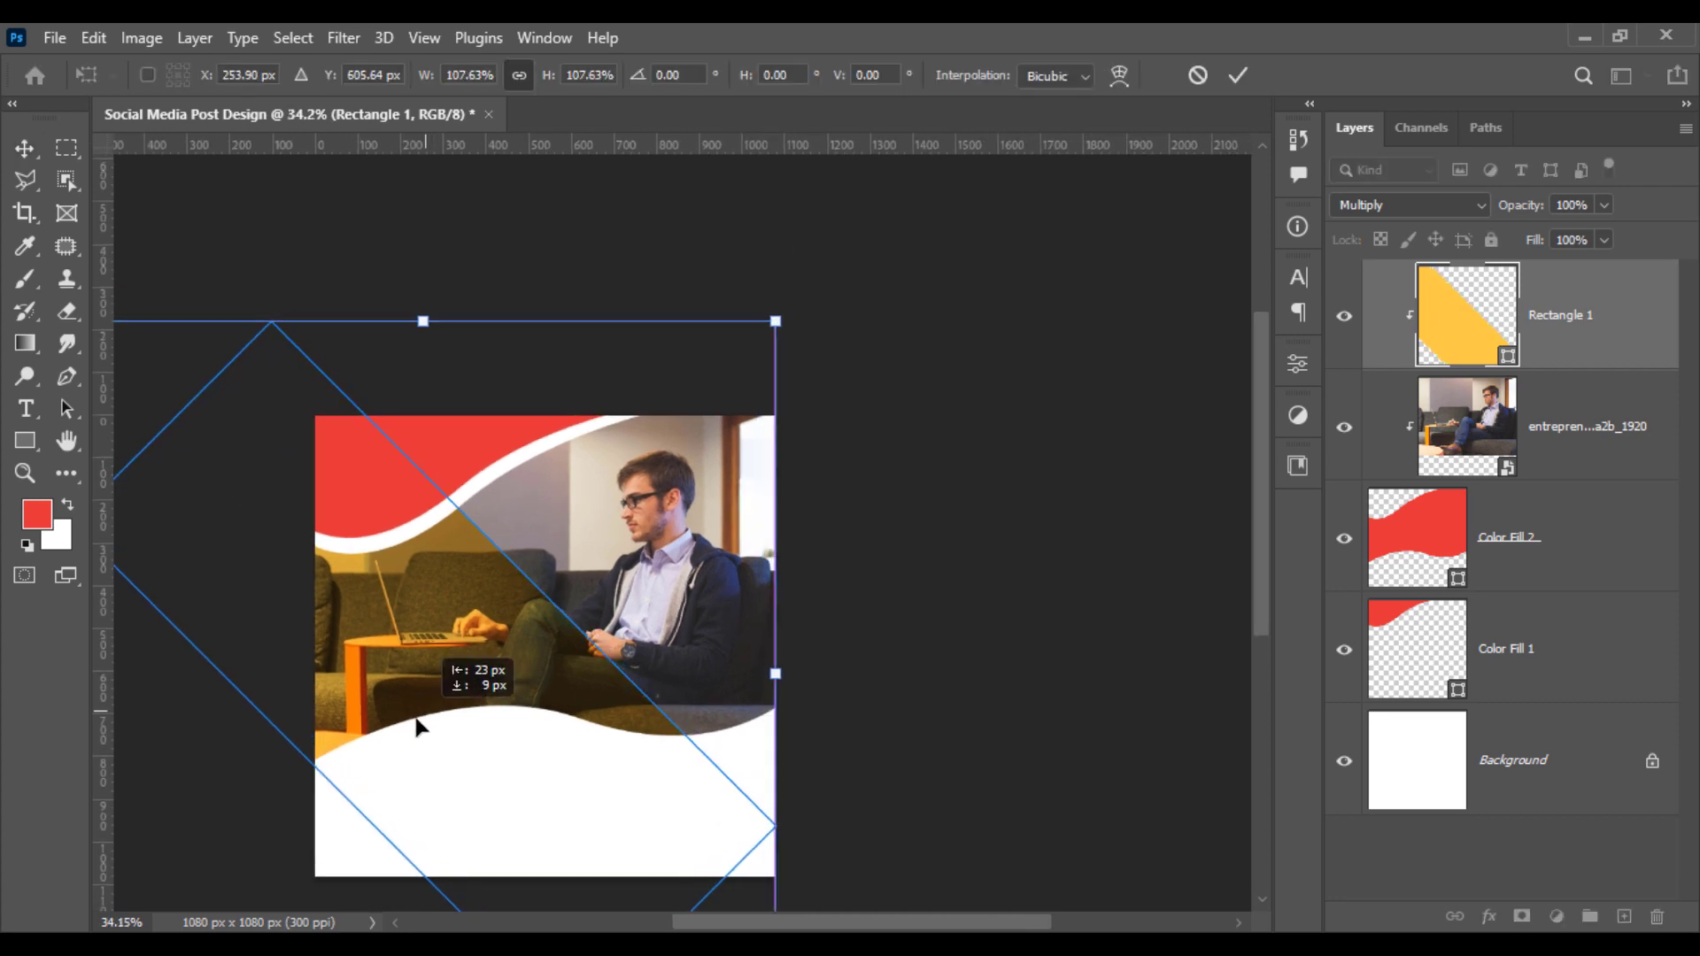
{"action": "left_click_drag", "start_coordinate": [416, 726], "coordinate": [373, 751]}
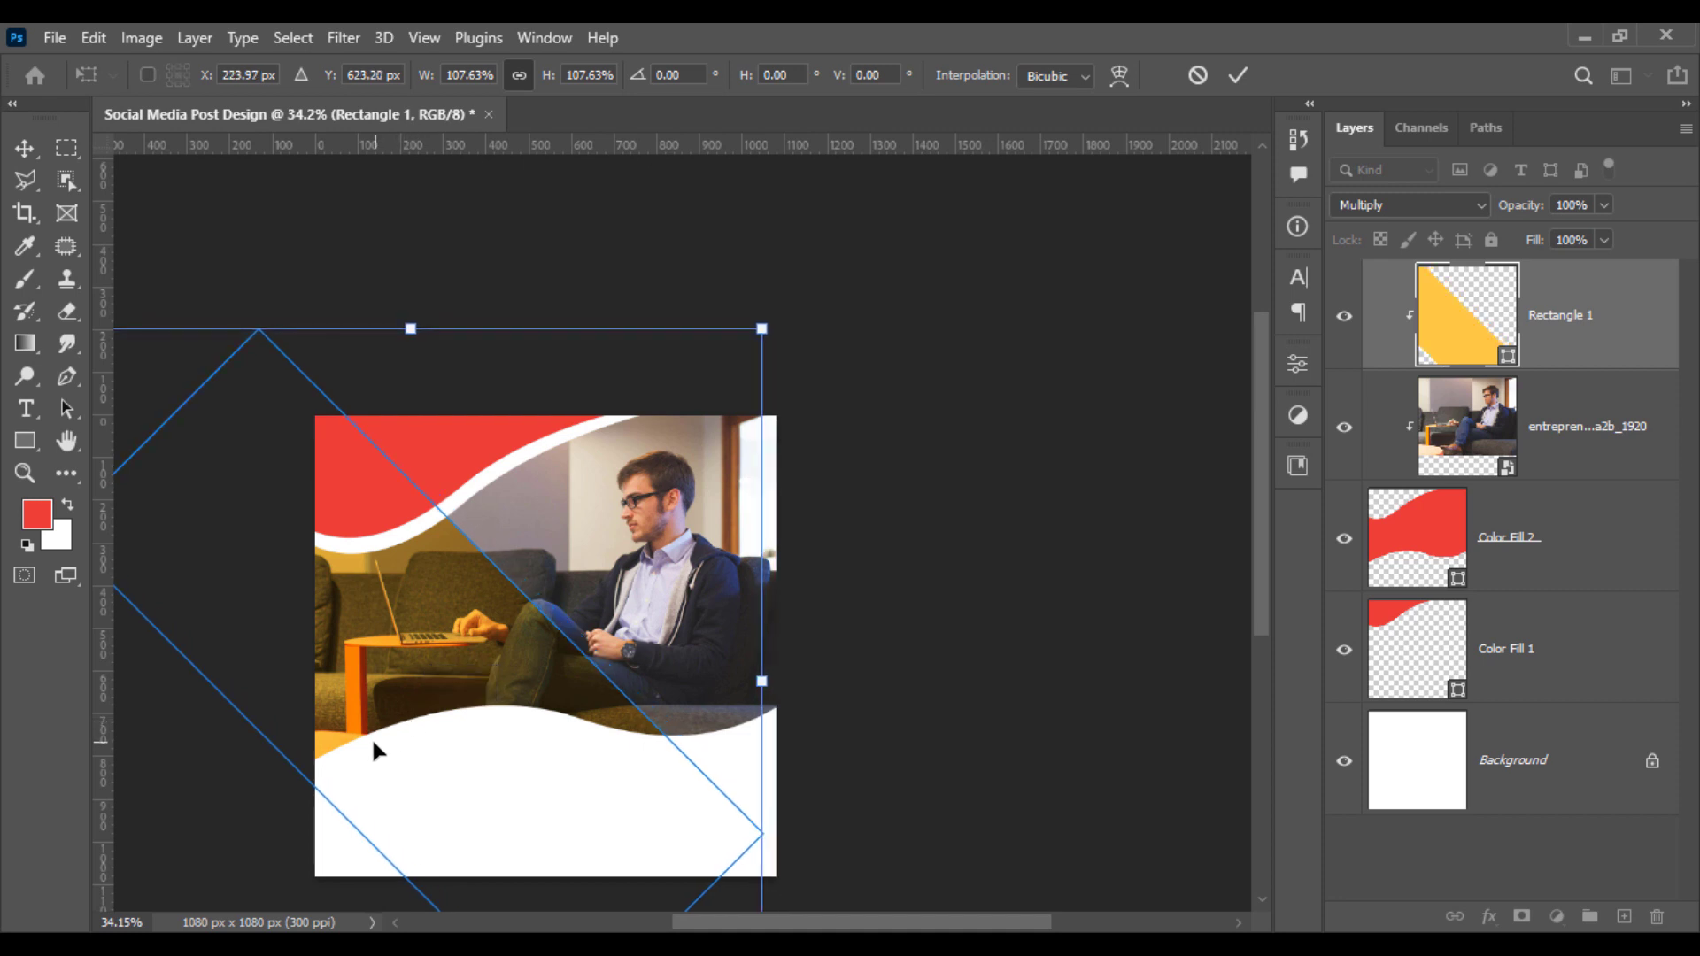
{"action": "key", "text": "Return"}
{"action": "left_click", "coordinate": [971, 590]}
Step: Add the white horizontal text DIGITAL in Nexa XBold at 20 pt over the laptop in the photo
{"action": "scroll", "coordinate": [652, 659], "scroll_direction": "up", "scroll_amount": 1}
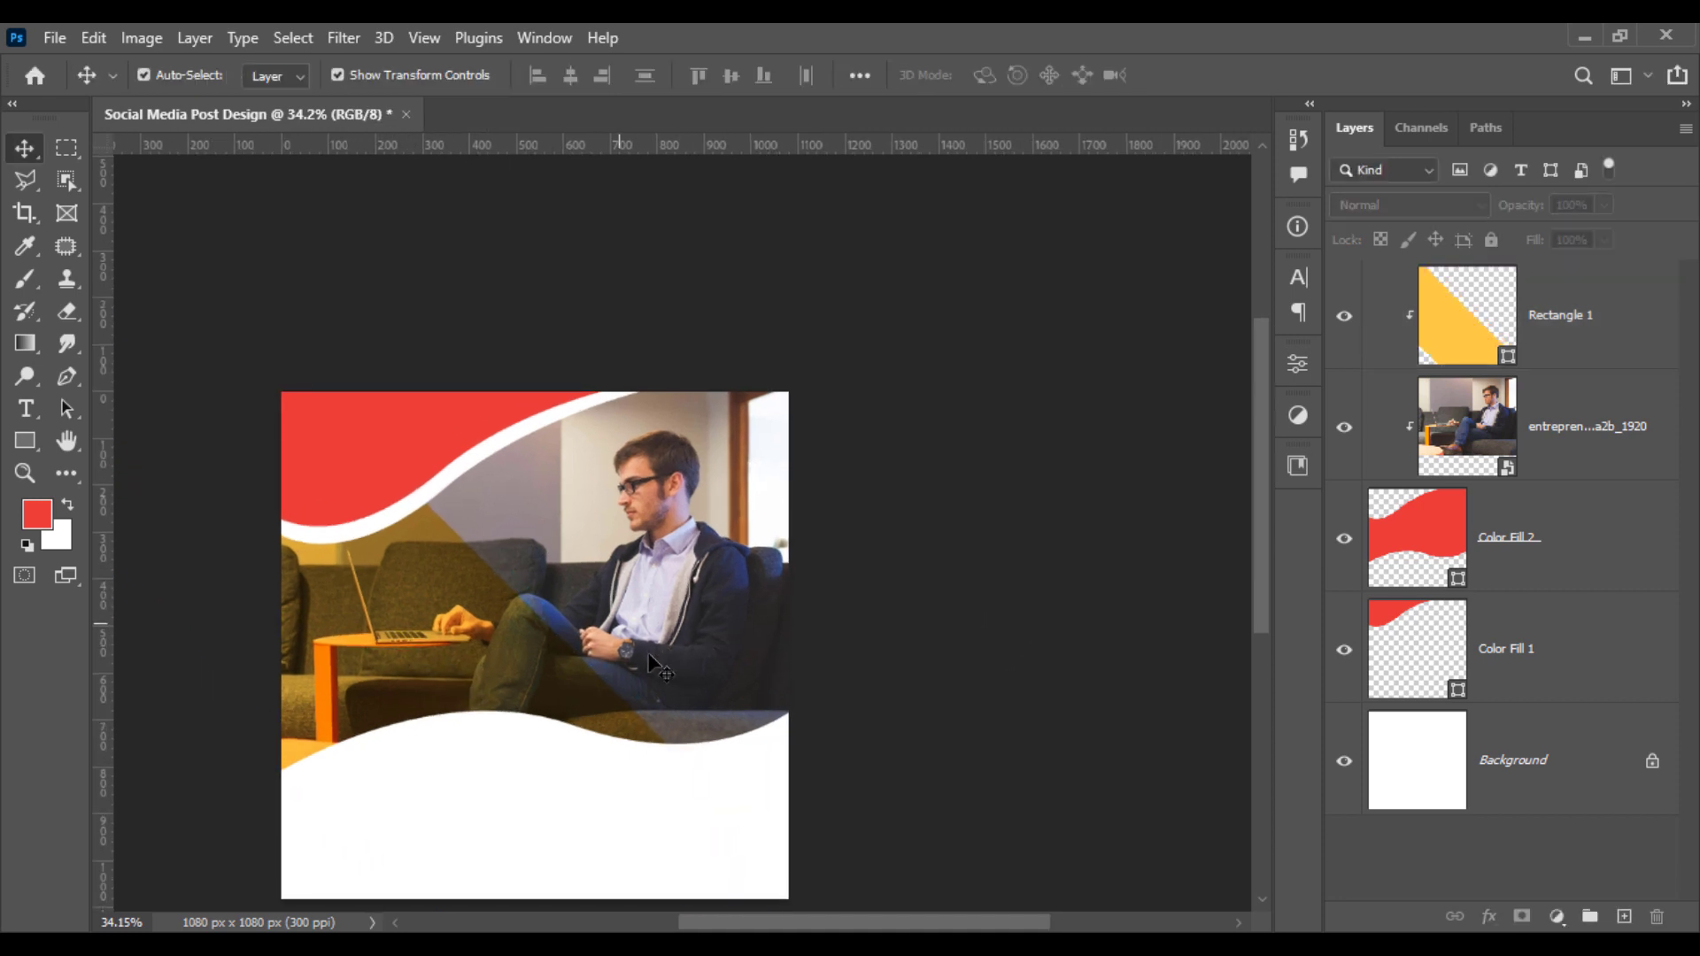
{"action": "scroll", "coordinate": [651, 664], "scroll_direction": "up", "scroll_amount": 1}
{"action": "scroll", "coordinate": [699, 681], "scroll_direction": "up", "scroll_amount": 1}
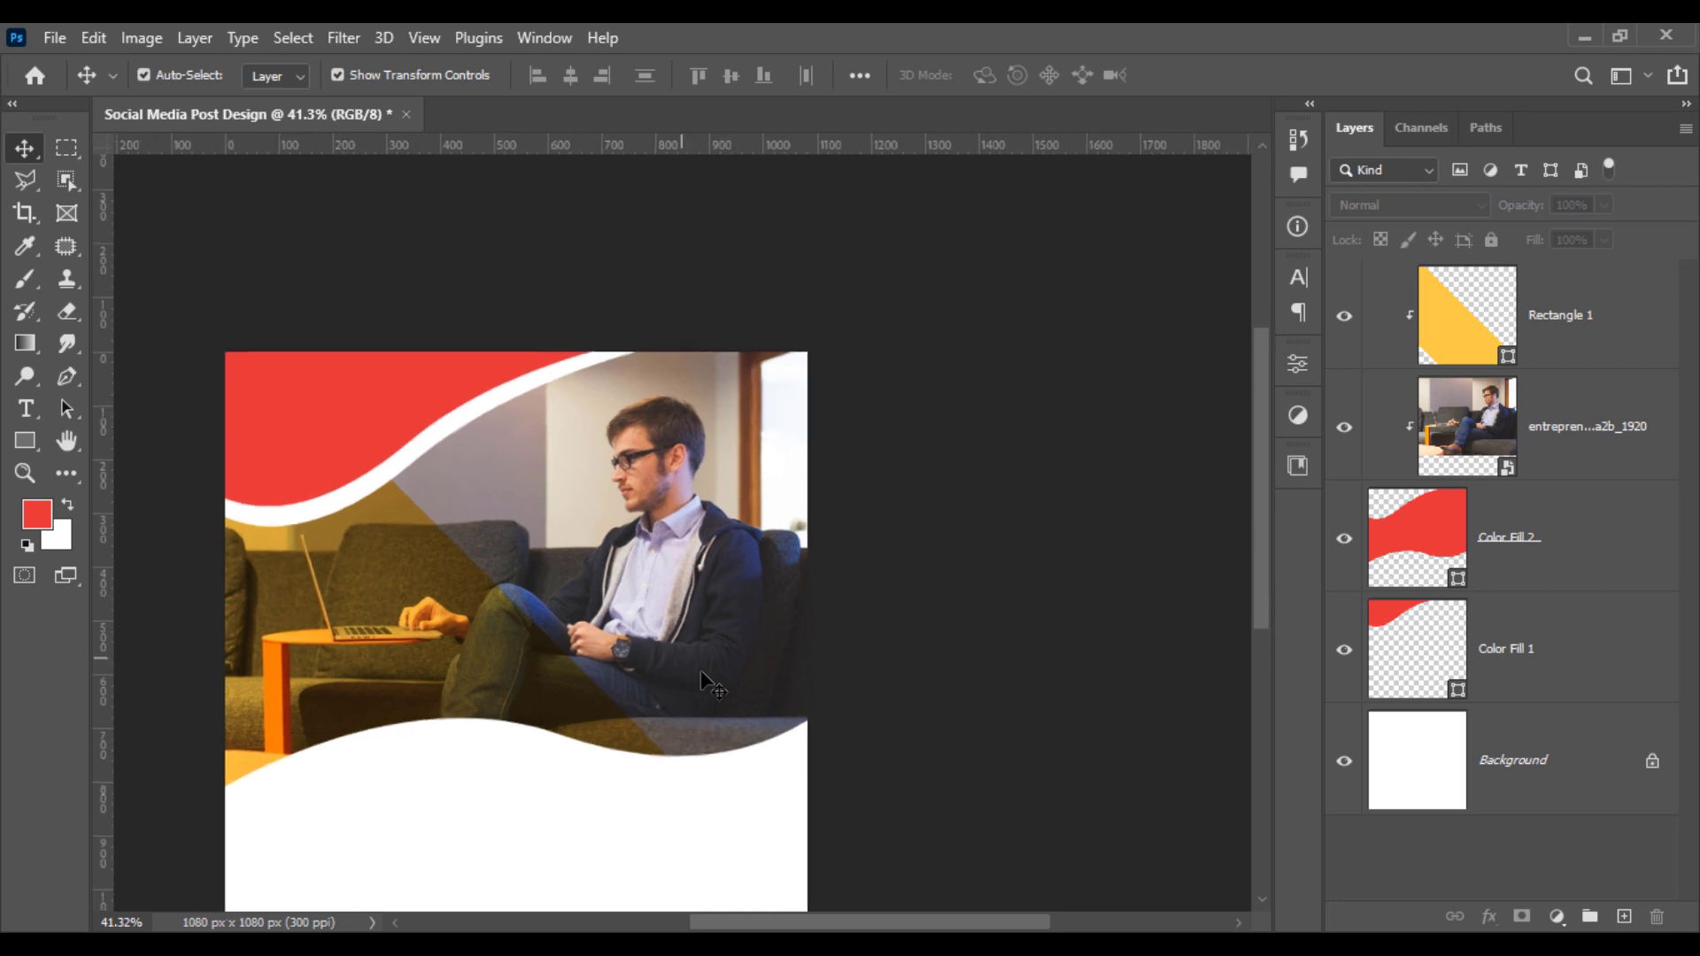
{"action": "left_click_drag", "start_coordinate": [680, 657], "coordinate": [759, 522]}
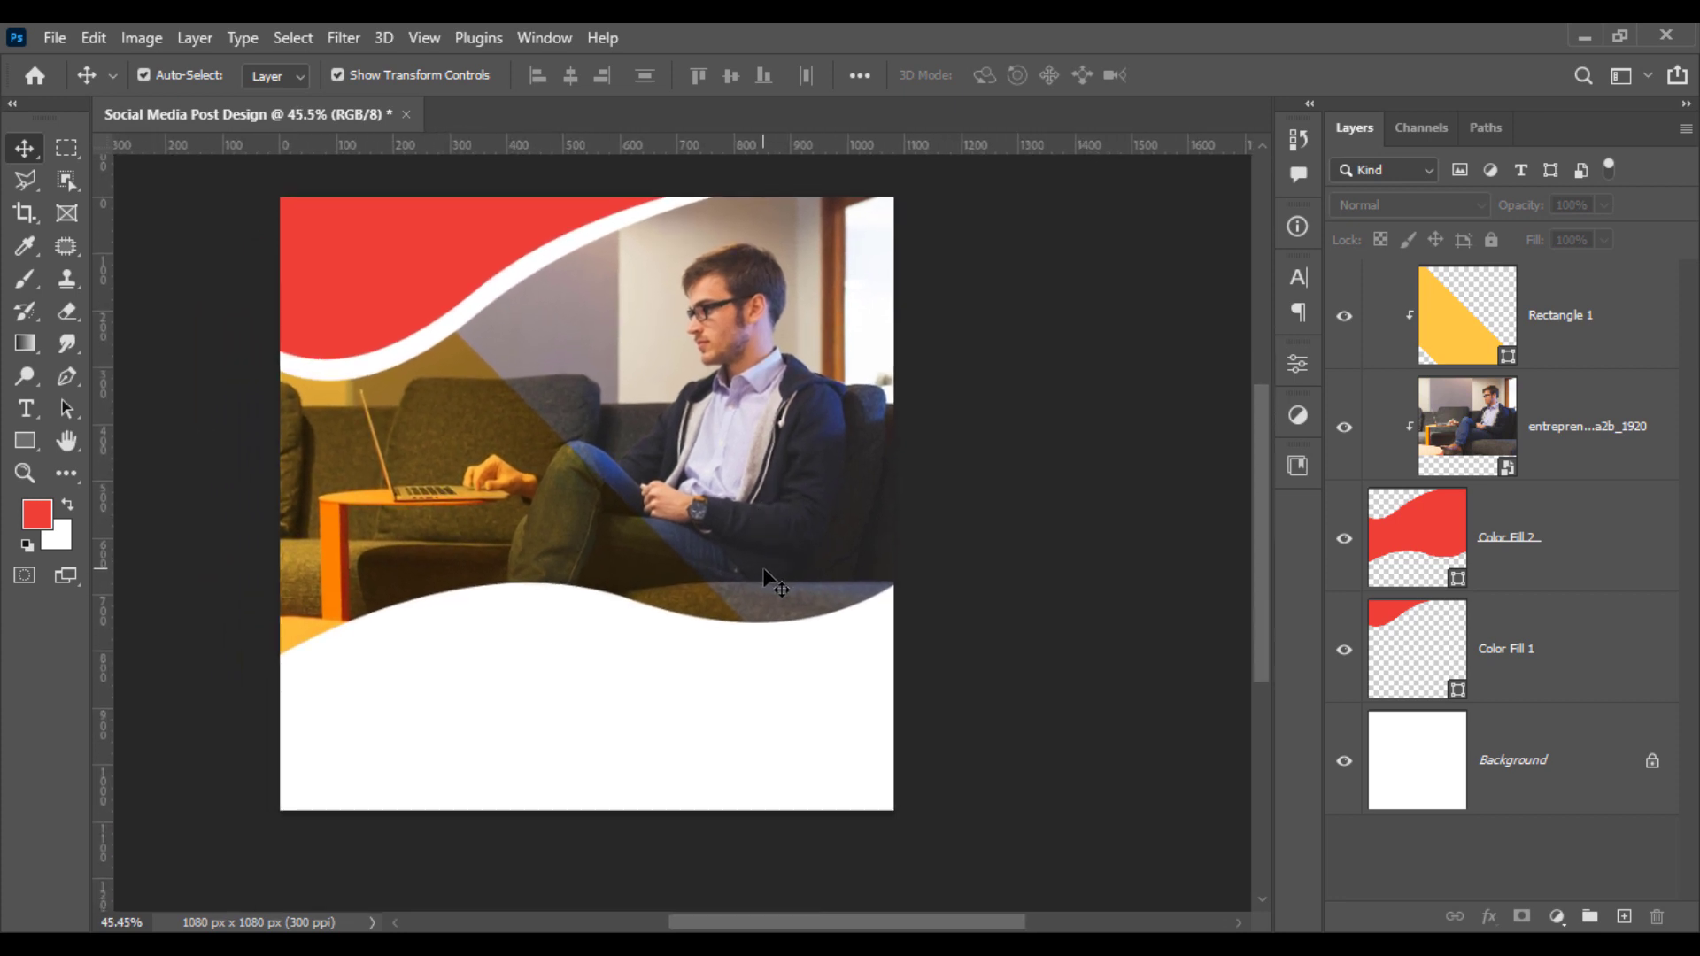
{"action": "left_click", "coordinate": [26, 409]}
{"action": "right_click", "coordinate": [27, 409]}
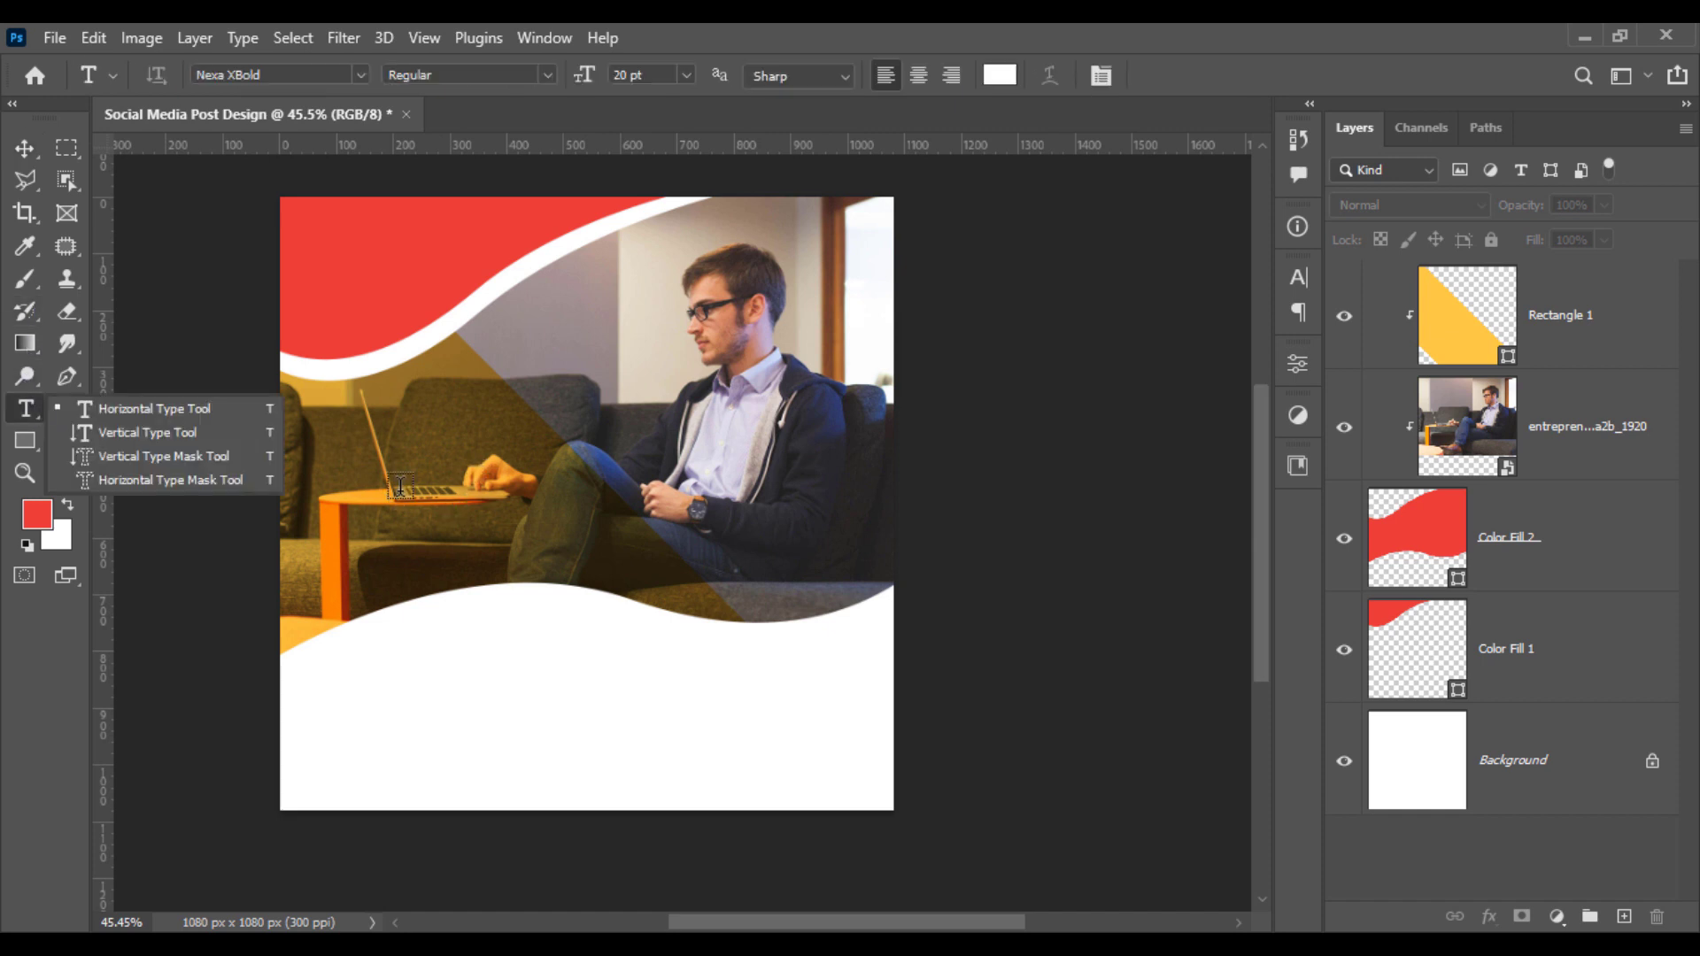
{"action": "left_click", "coordinate": [400, 487]}
{"action": "type", "text": "D"}
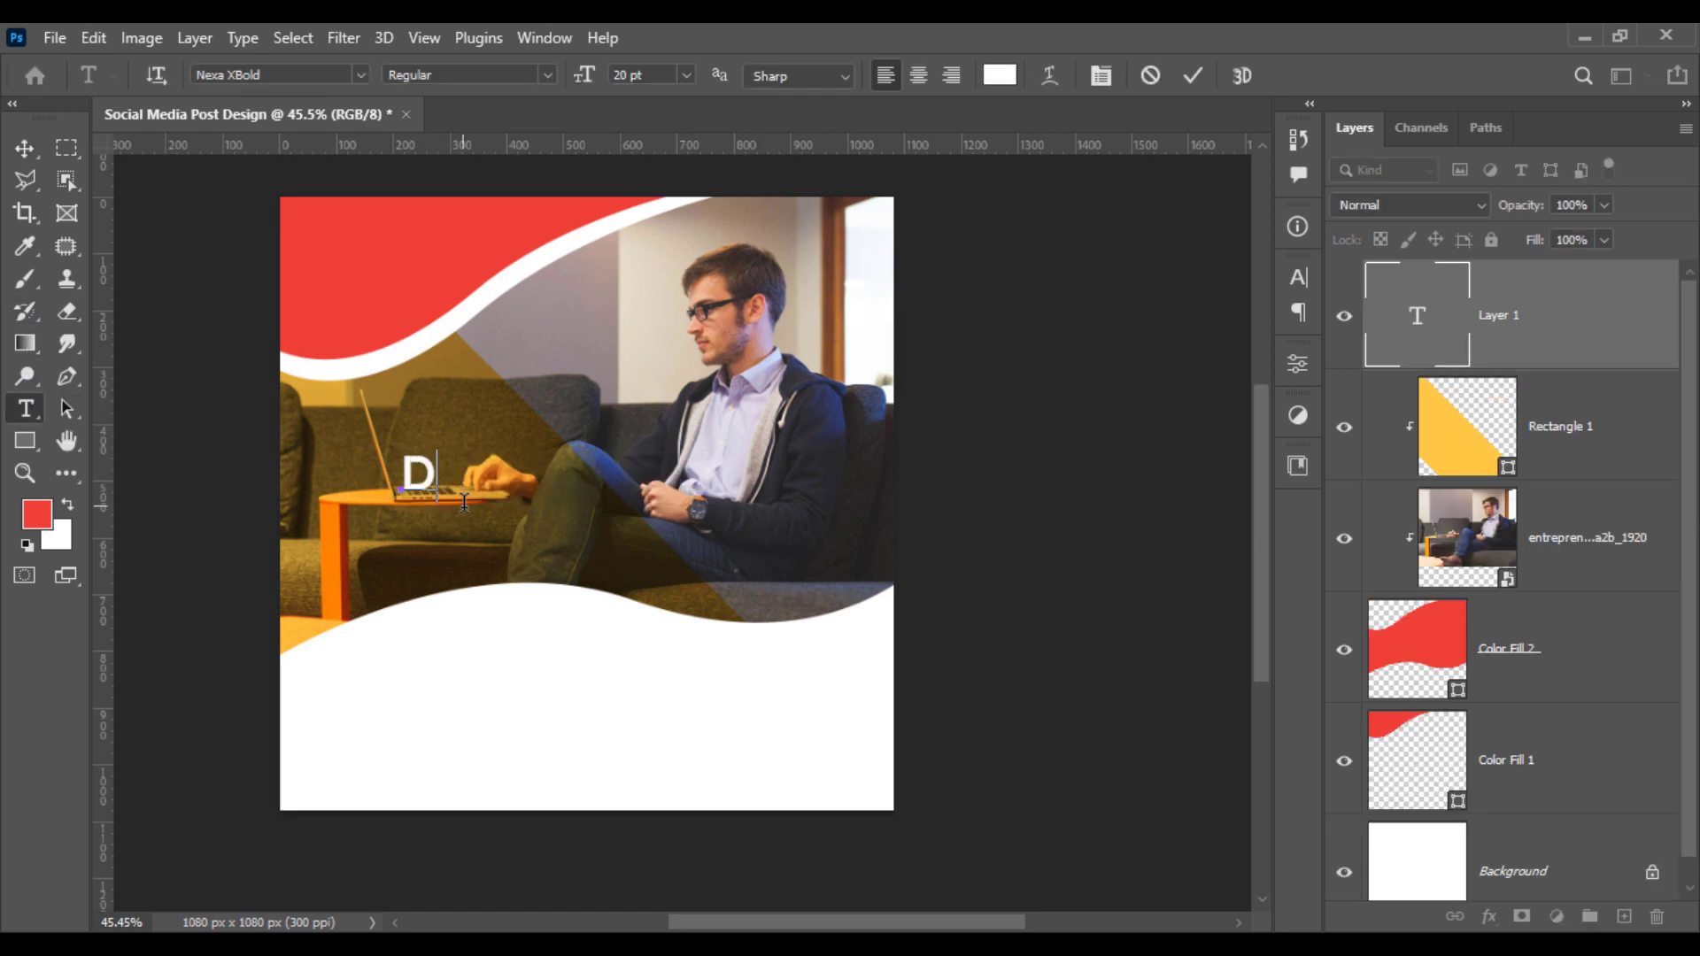
{"action": "type", "text": "IGI"}
{"action": "key", "text": "BackSpace"}
{"action": "key", "text": "BackSpace"}
{"action": "key", "text": "BackSpace"}
{"action": "type", "text": "DIGITAL"}
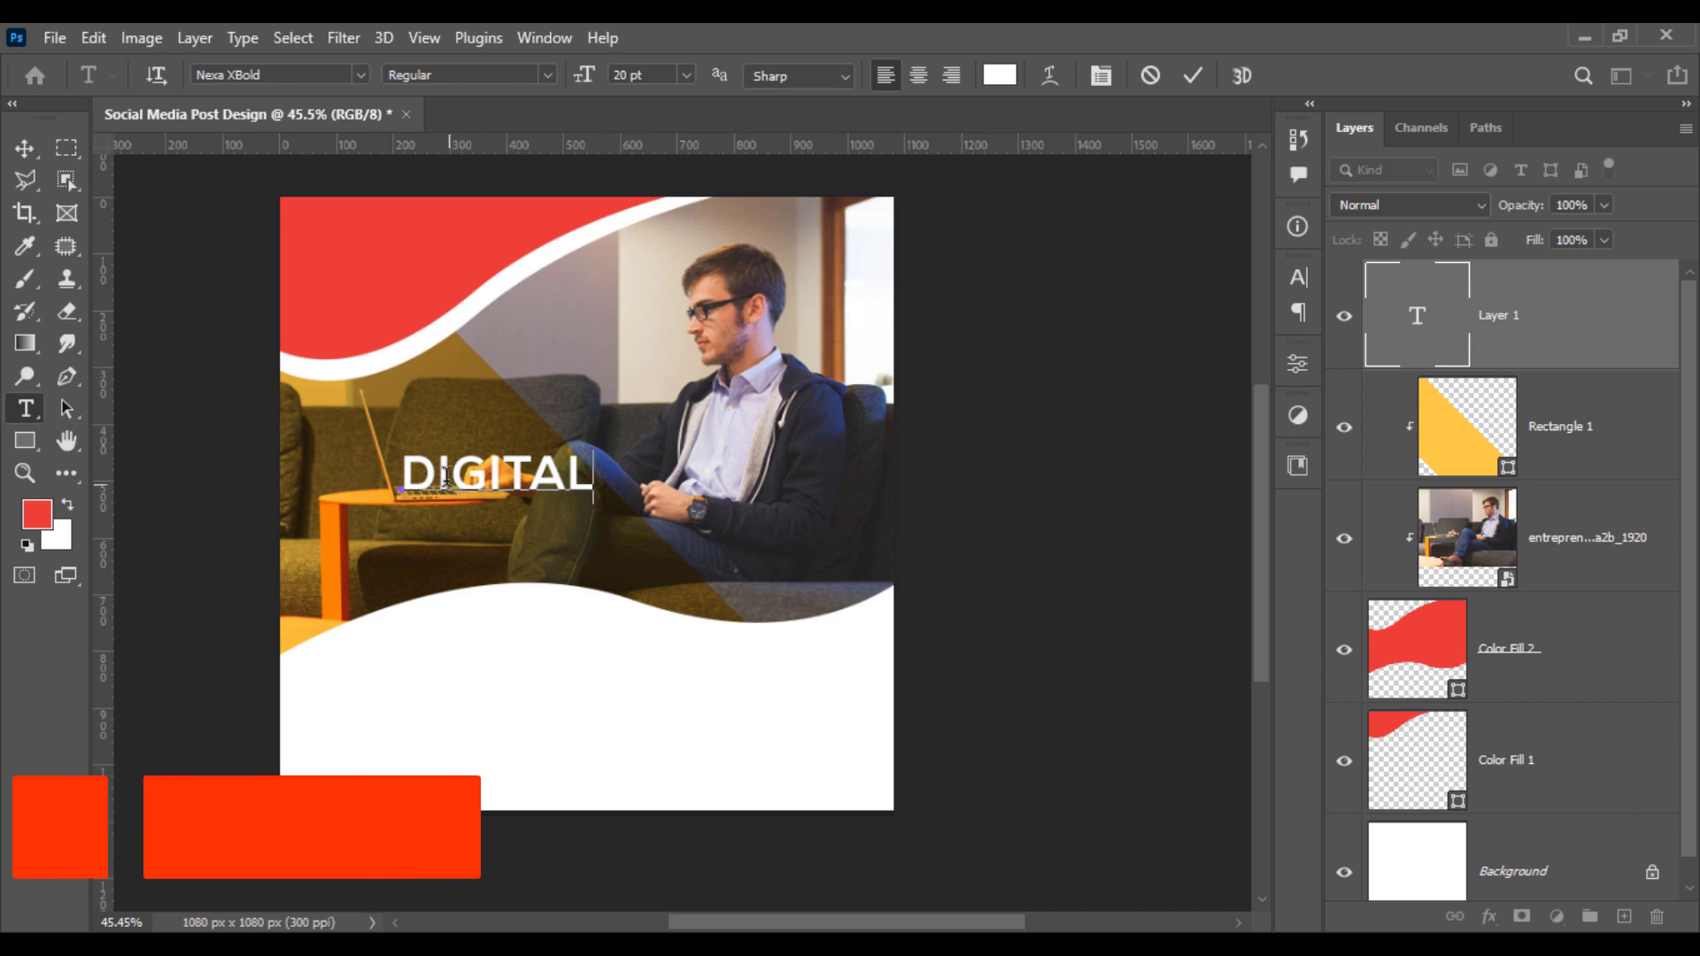
Step: Turn off All Caps for the DIGITAL headline text so it reads Digital, and commit the text
{"action": "double_click", "coordinate": [494, 472]}
{"action": "right_click", "coordinate": [494, 471]}
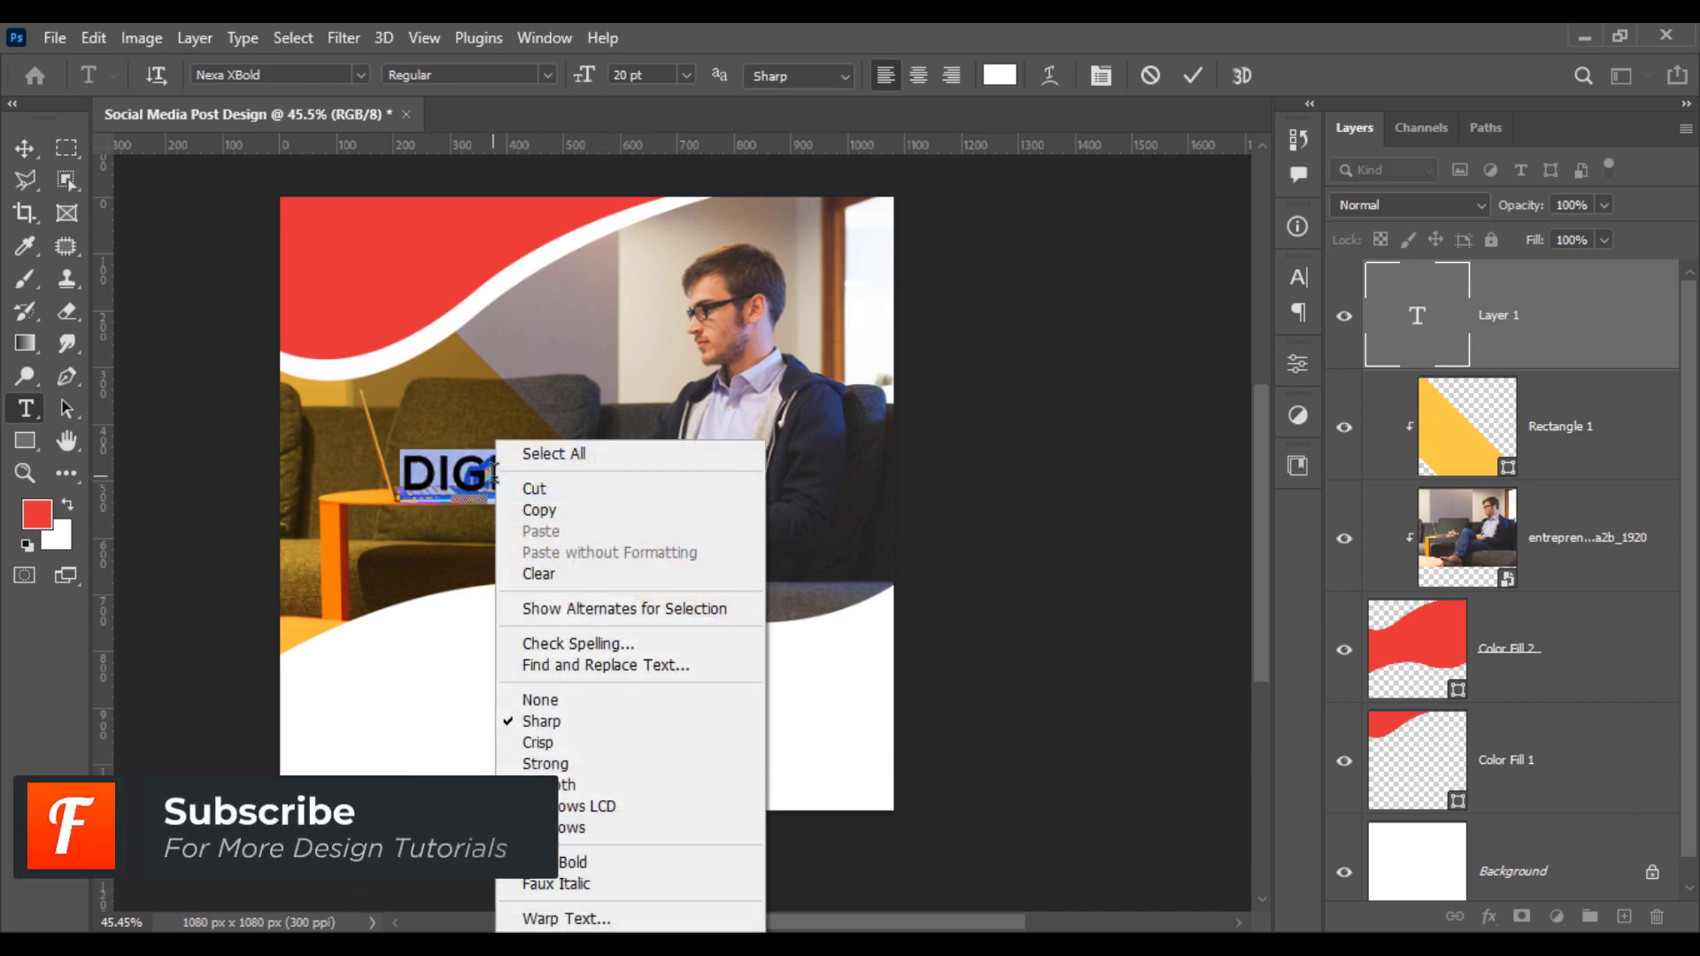
{"action": "left_click", "coordinate": [452, 474]}
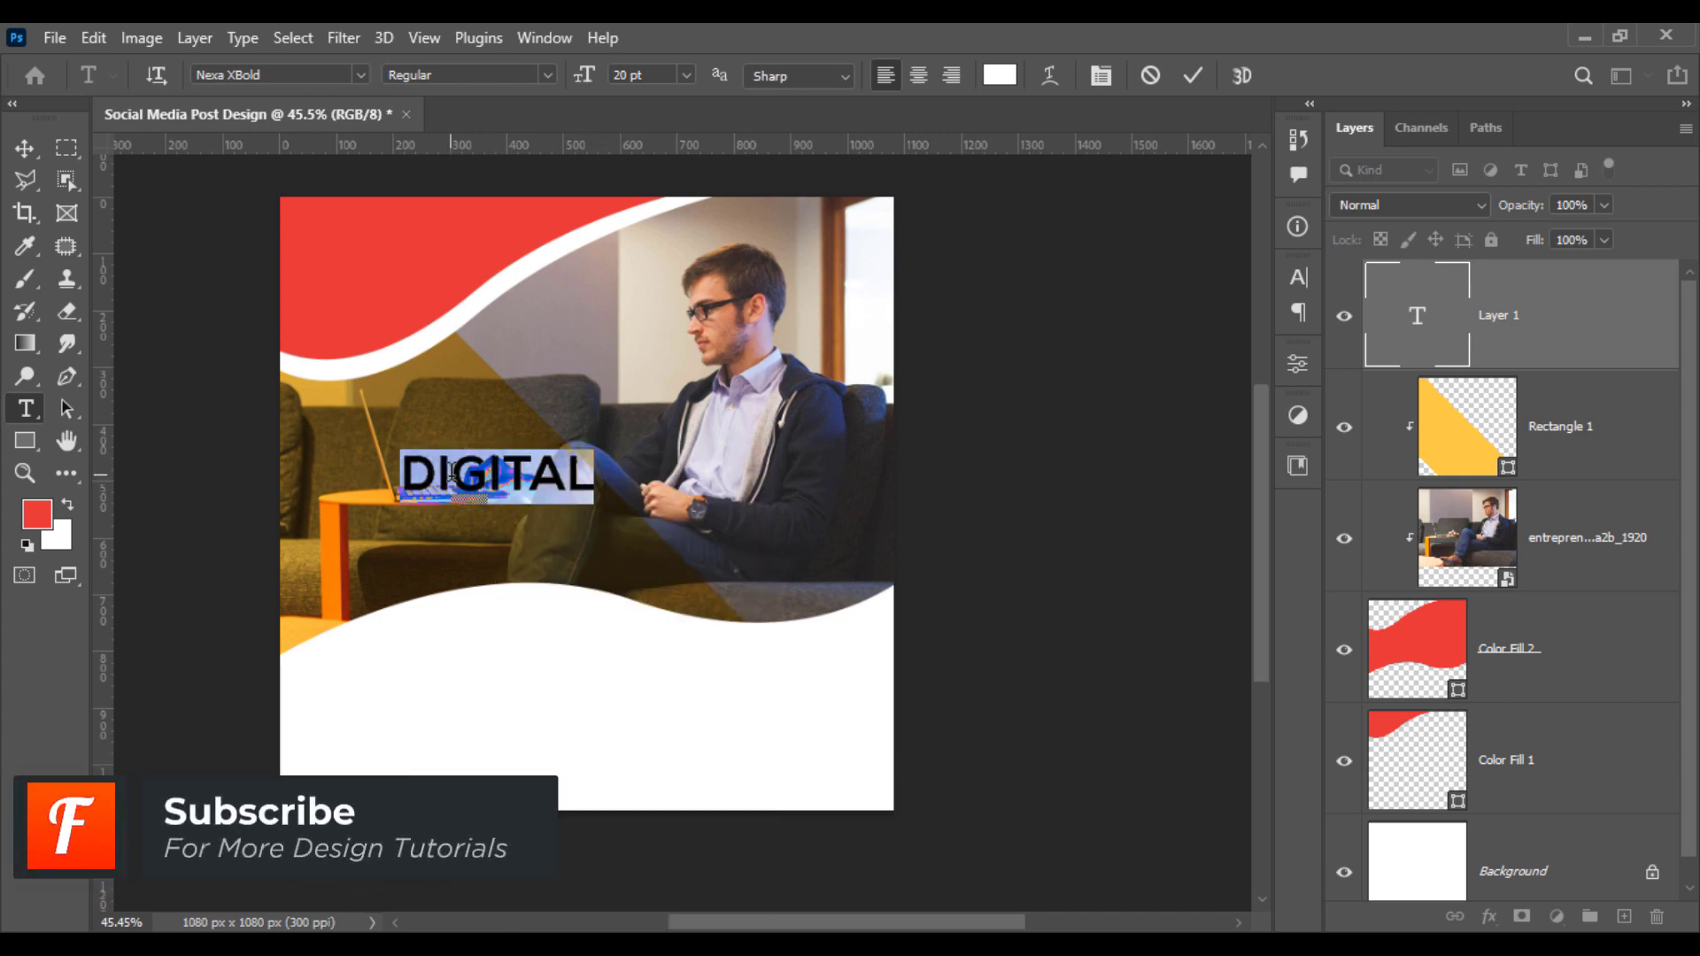
{"action": "left_click", "coordinate": [1100, 75]}
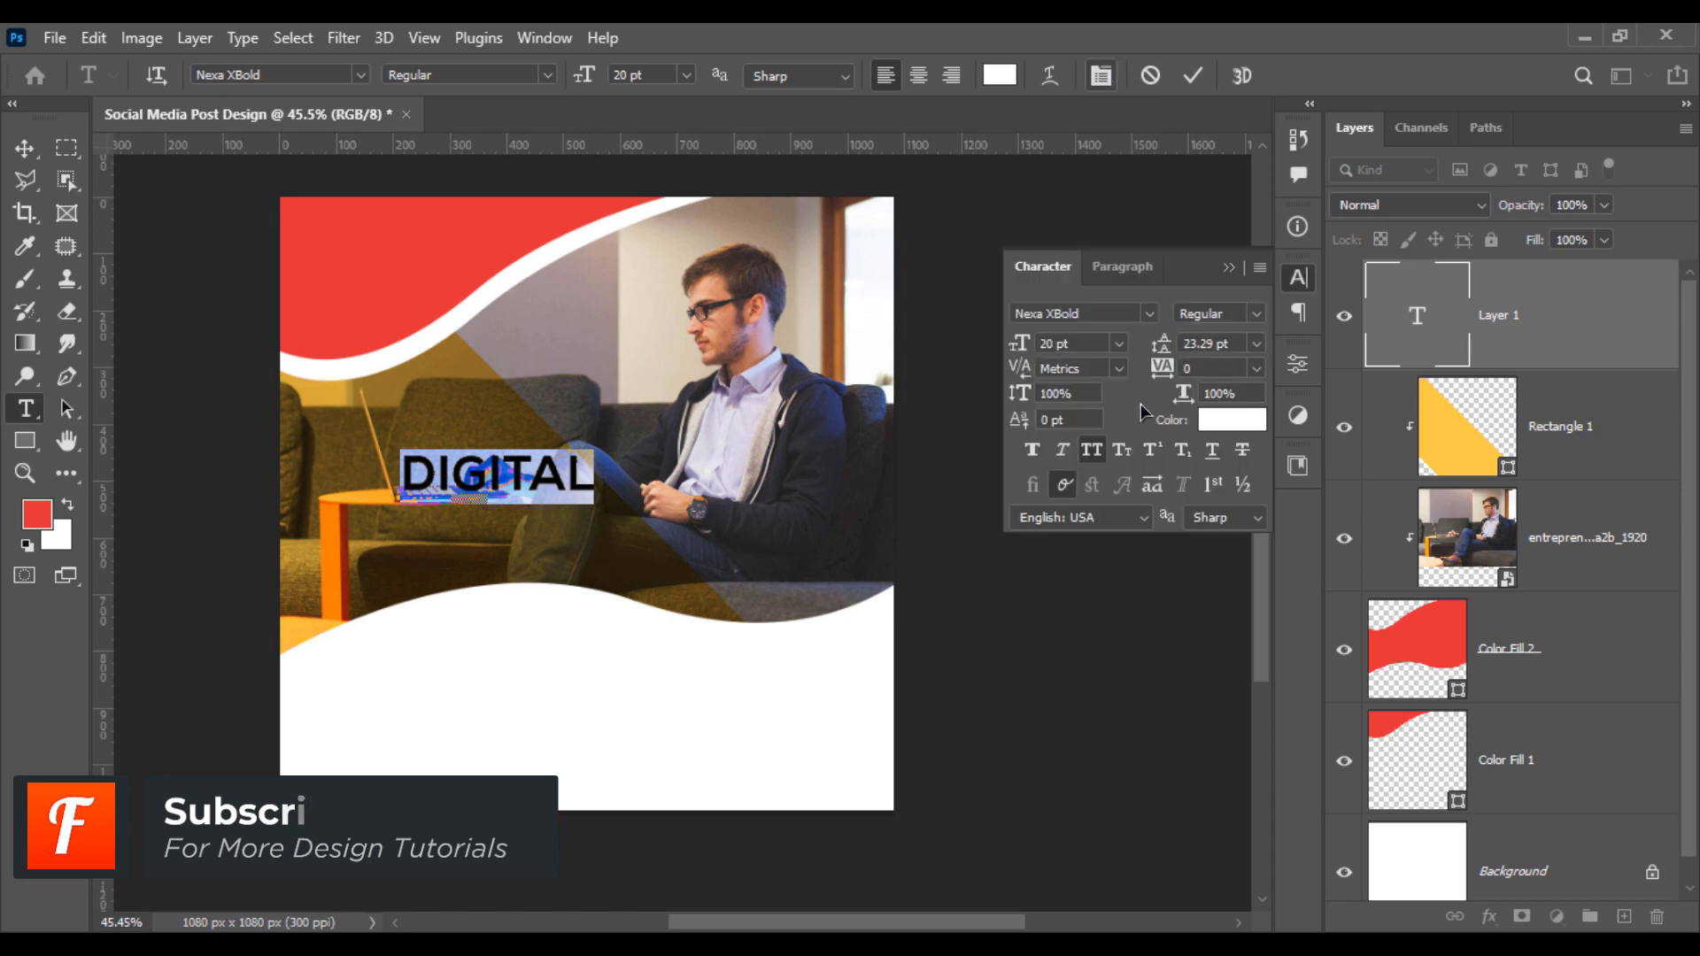
{"action": "left_click", "coordinate": [1089, 451]}
{"action": "left_click", "coordinate": [1231, 268]}
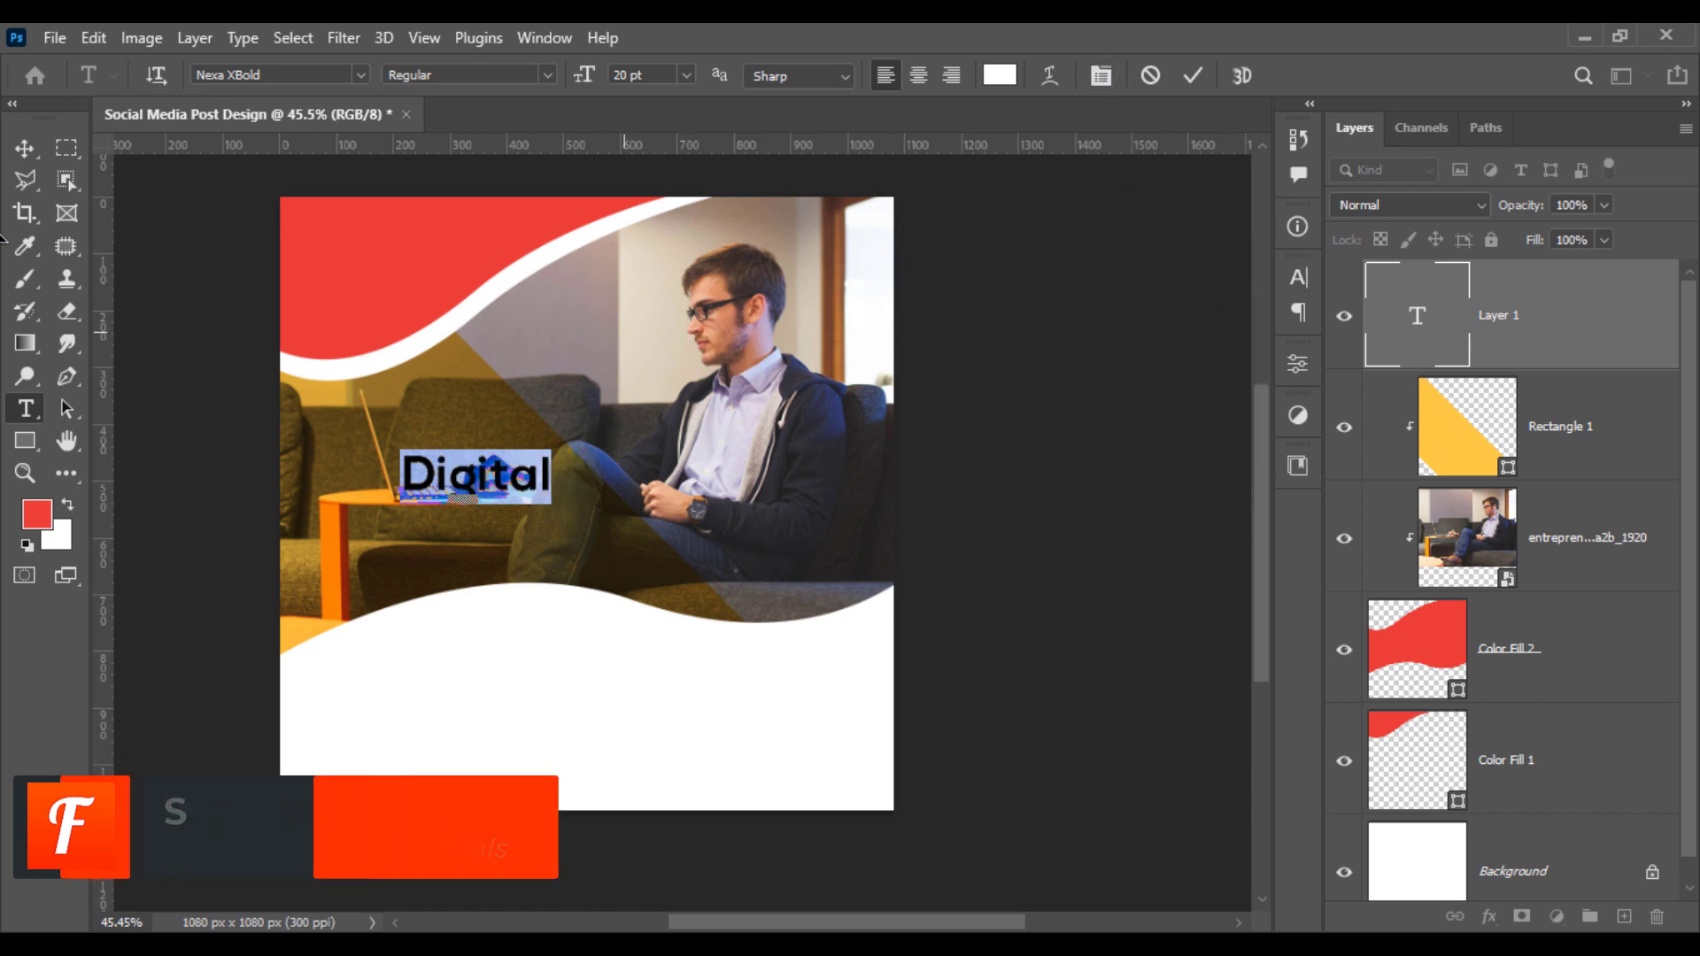
{"action": "key", "text": "ctrl+Return"}
{"action": "key", "text": "v"}
{"action": "left_click", "coordinate": [1039, 524]}
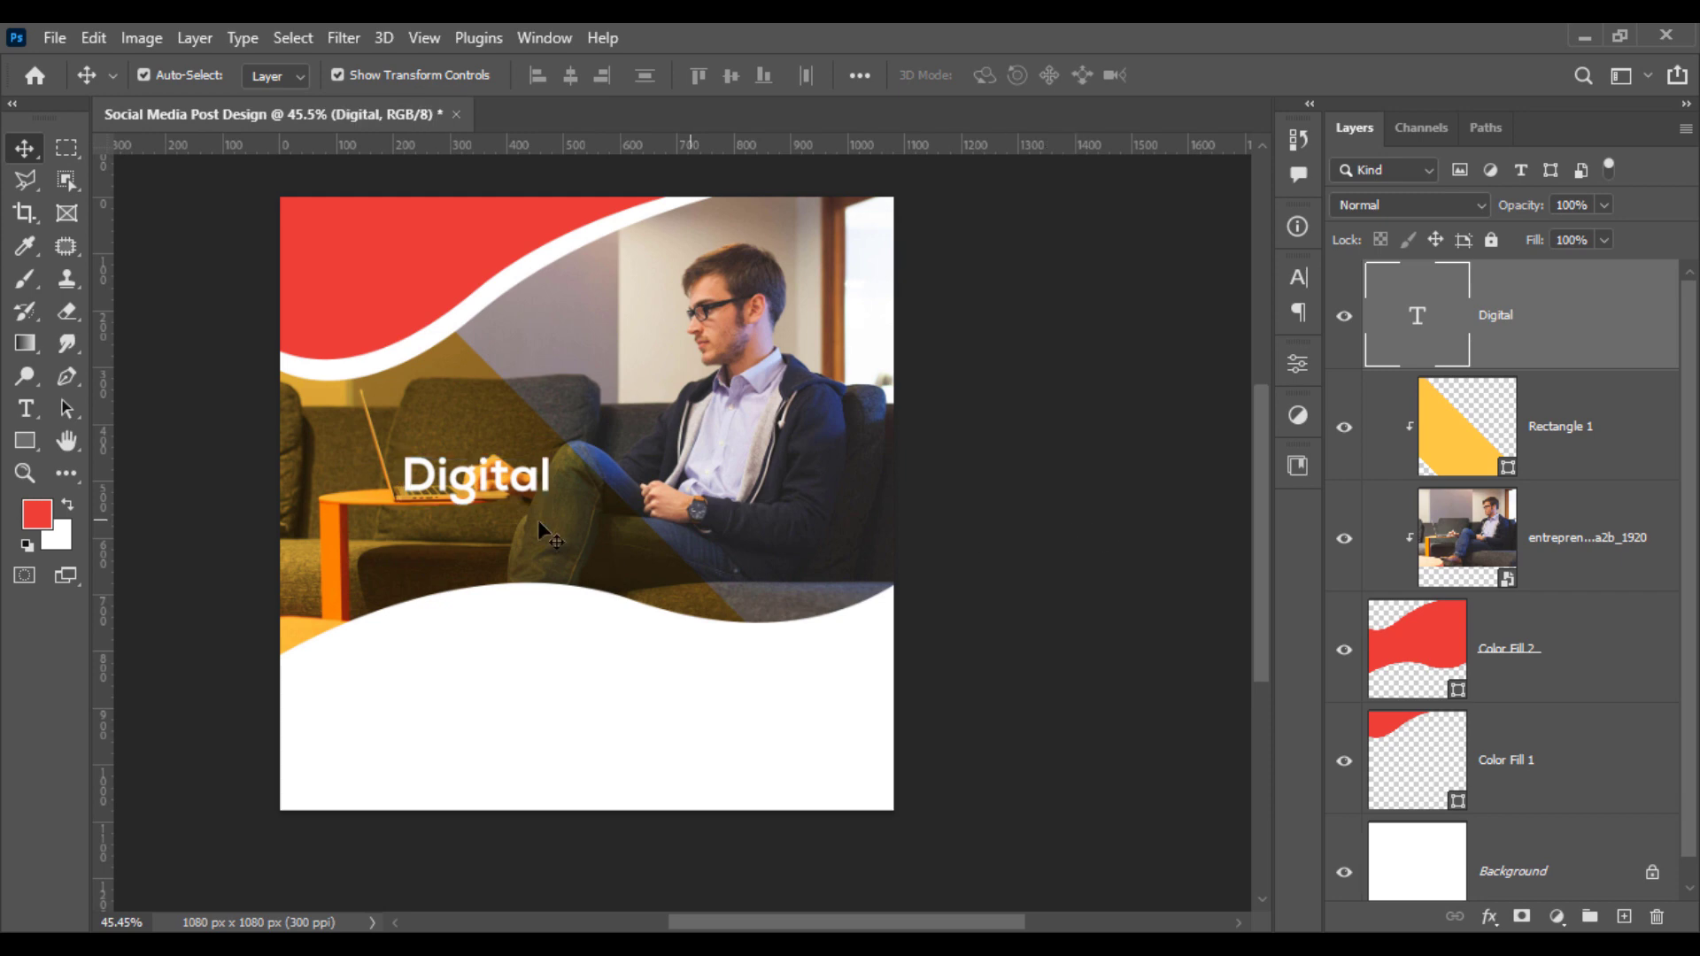
Step: Duplicate the Digital text layer, place the copy about 83 px straight below, and change its text to Marketing
{"action": "scroll", "coordinate": [509, 522], "scroll_direction": "up", "scroll_amount": 5}
{"action": "right_click", "coordinate": [1513, 321]}
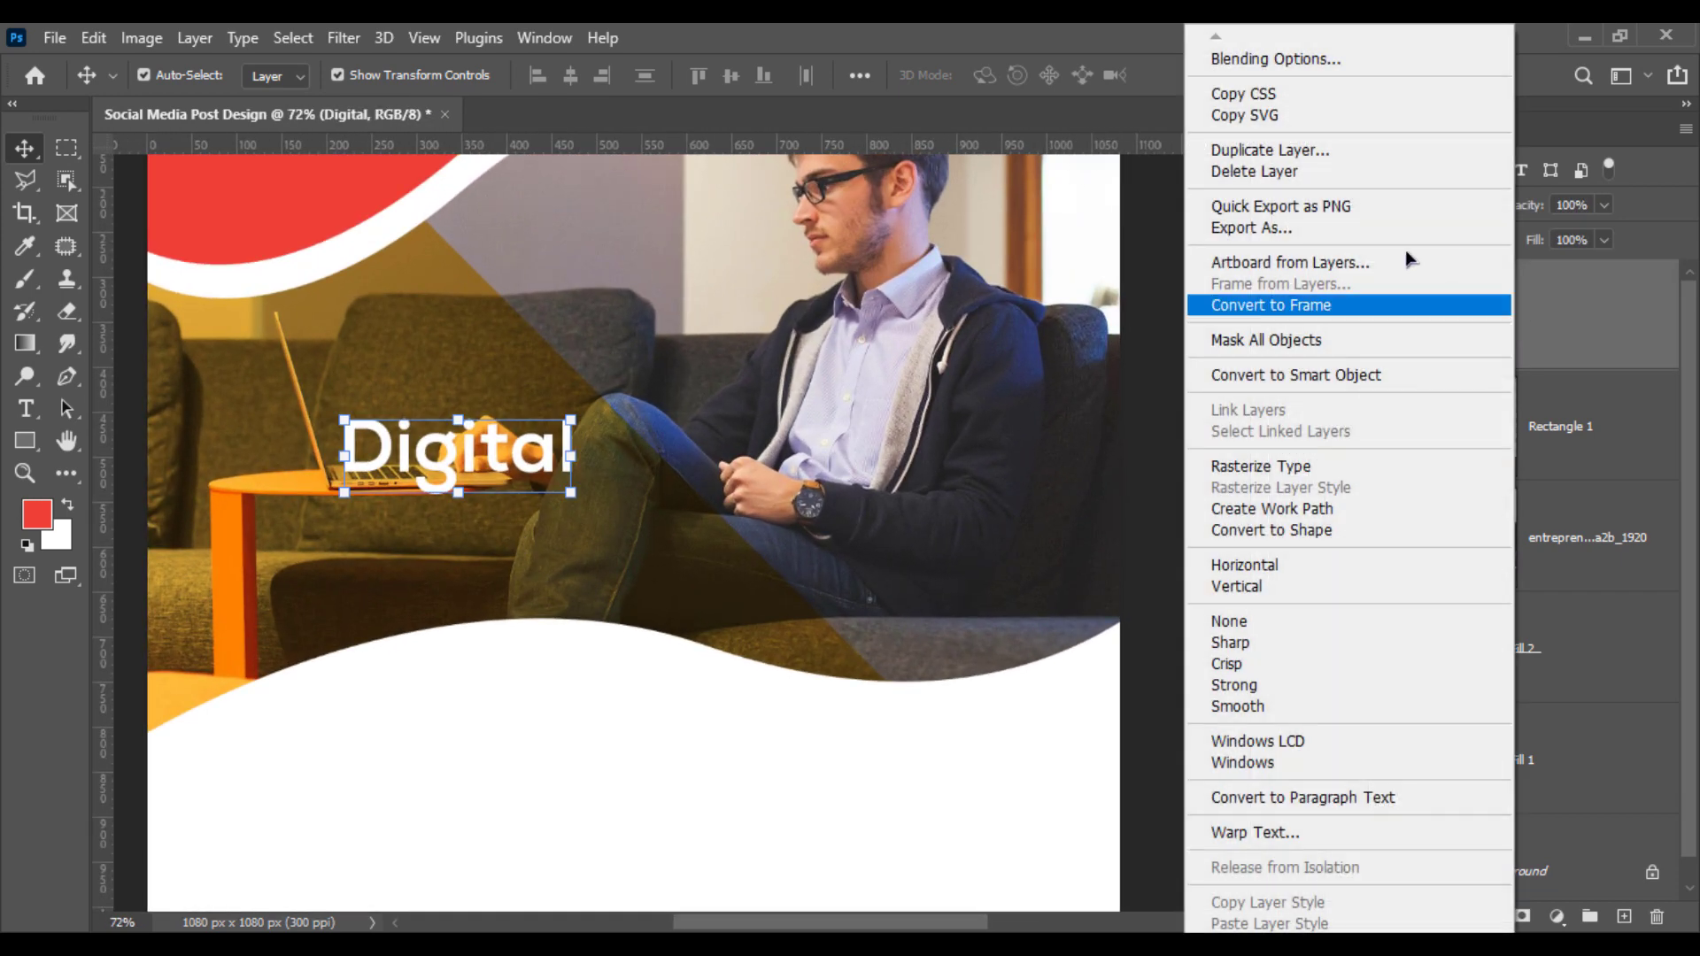
{"action": "left_click", "coordinate": [1268, 151]}
{"action": "left_click", "coordinate": [1049, 261]}
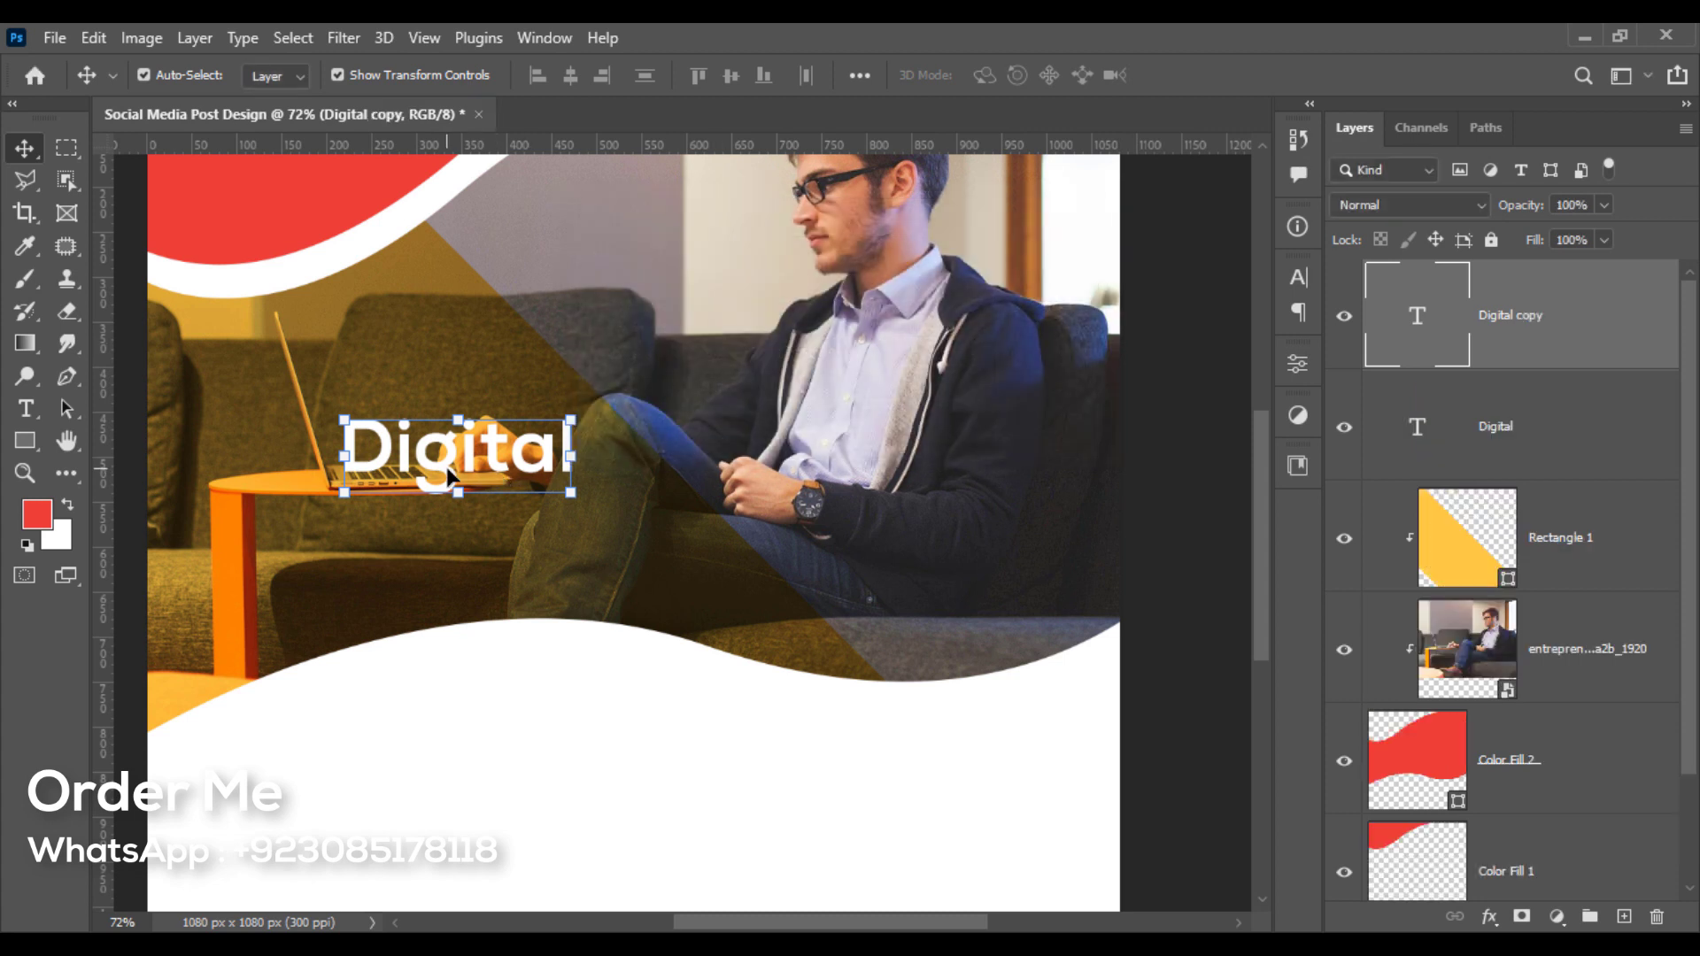
{"action": "left_click_drag", "start_coordinate": [449, 468], "coordinate": [445, 561]}
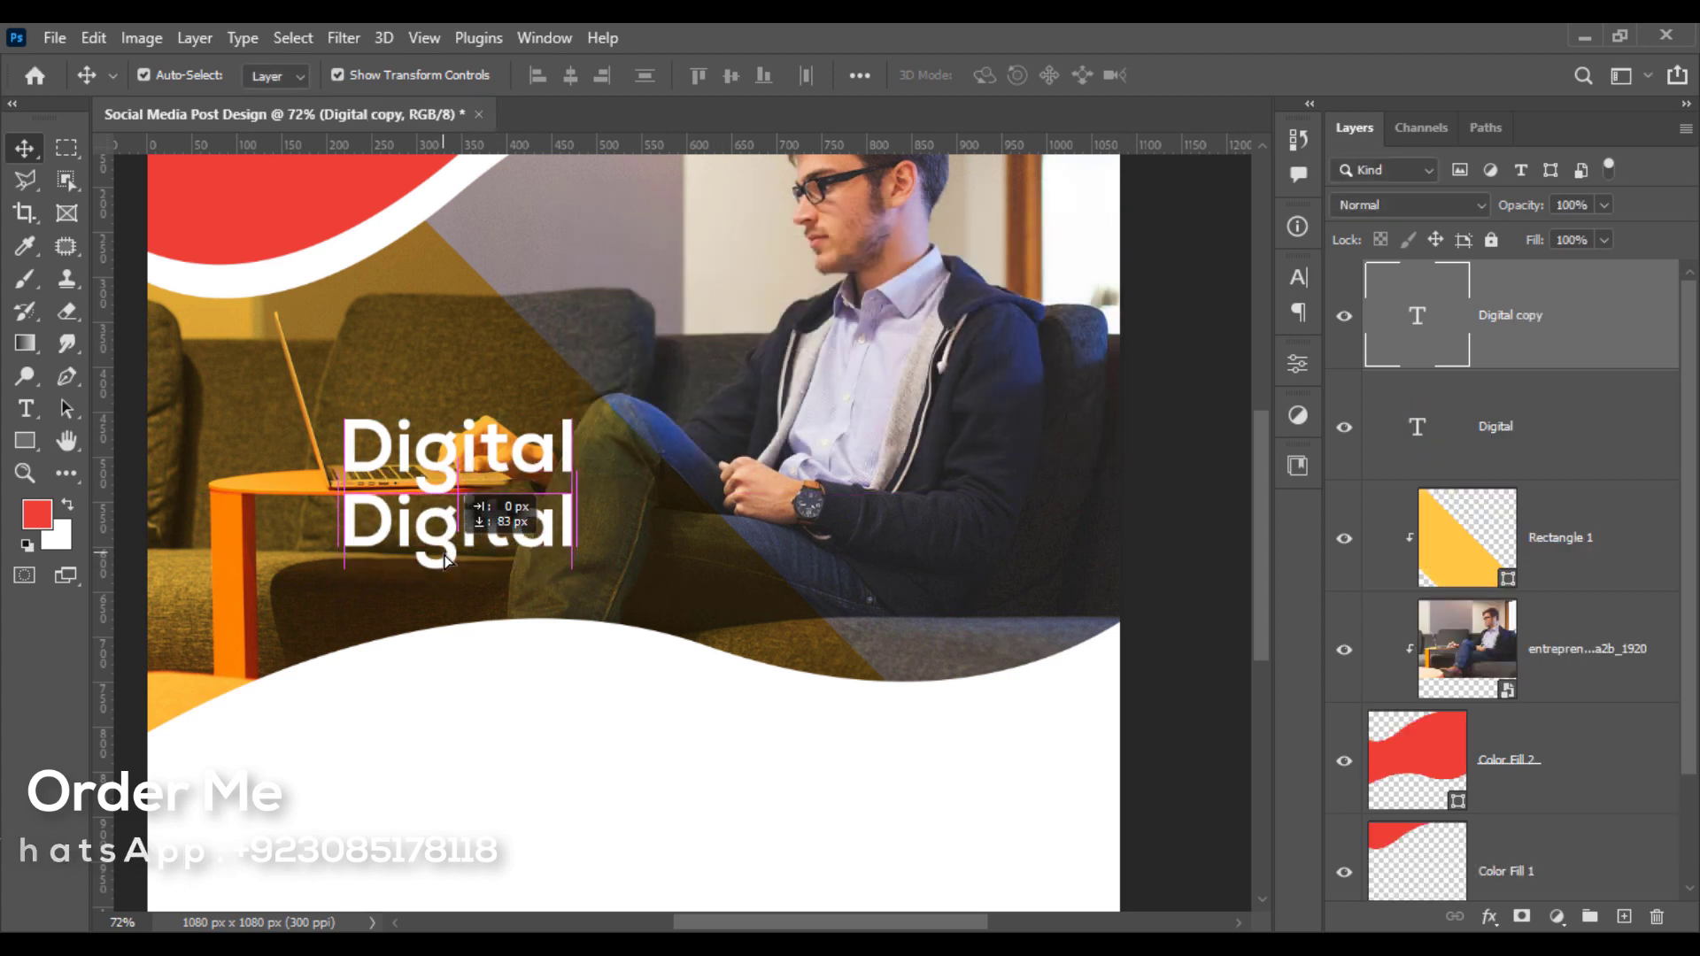
{"action": "double_click", "coordinate": [447, 544]}
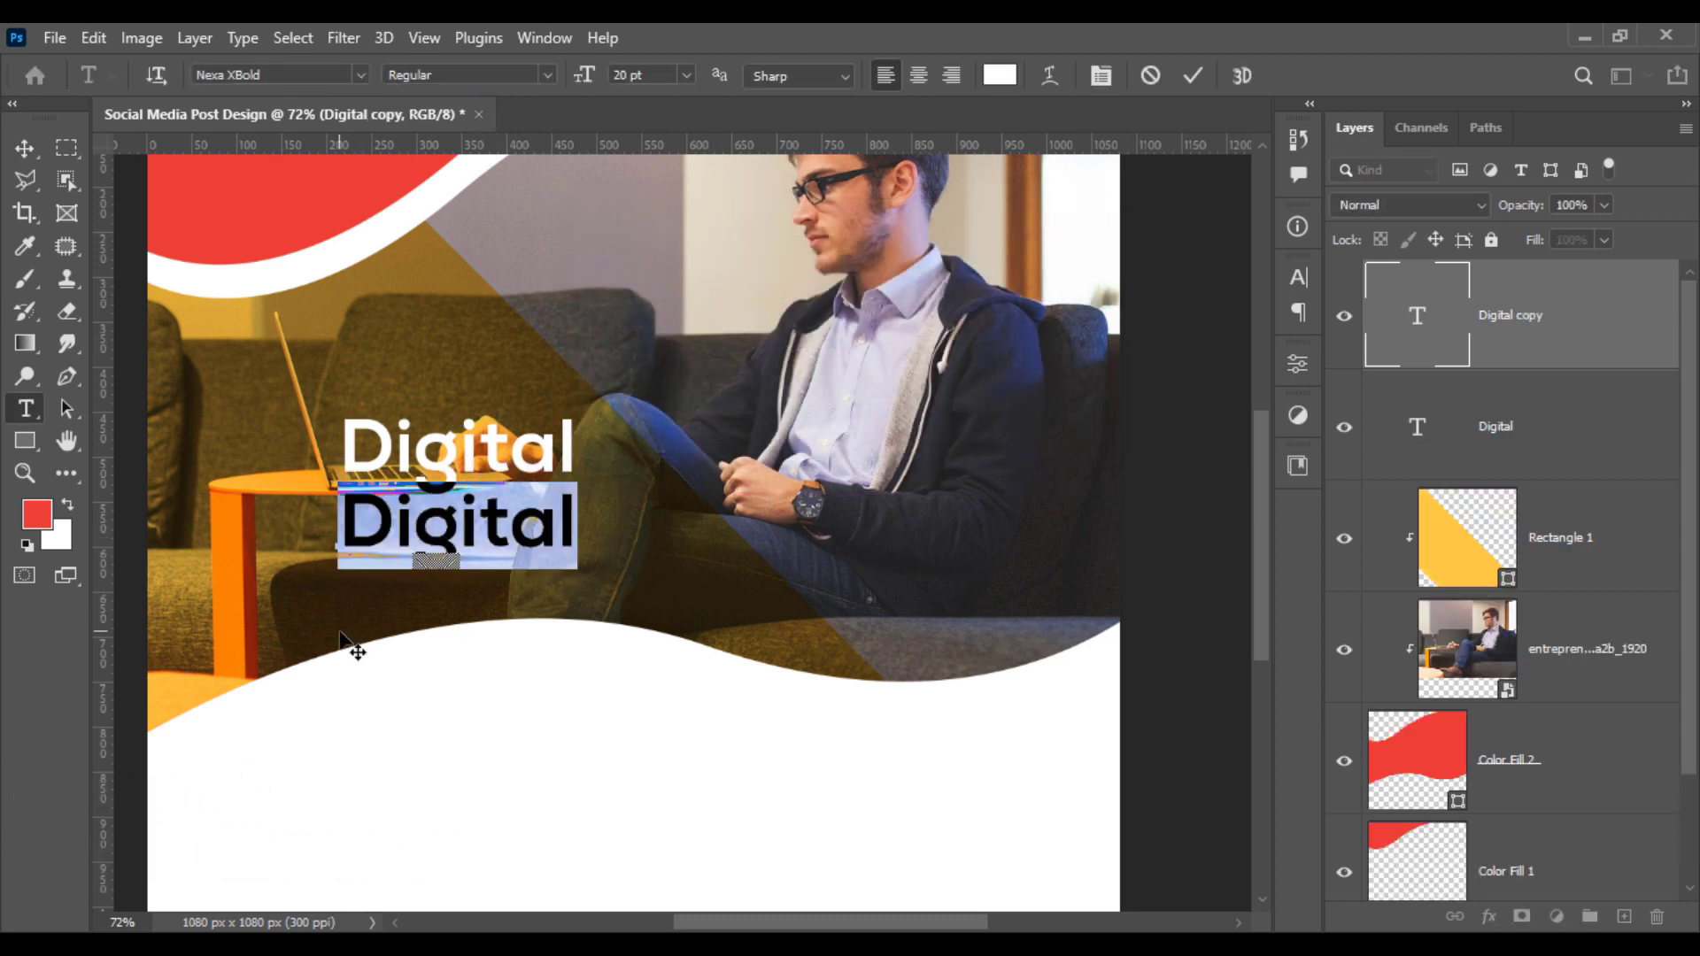
{"action": "type", "text": "Mat"}
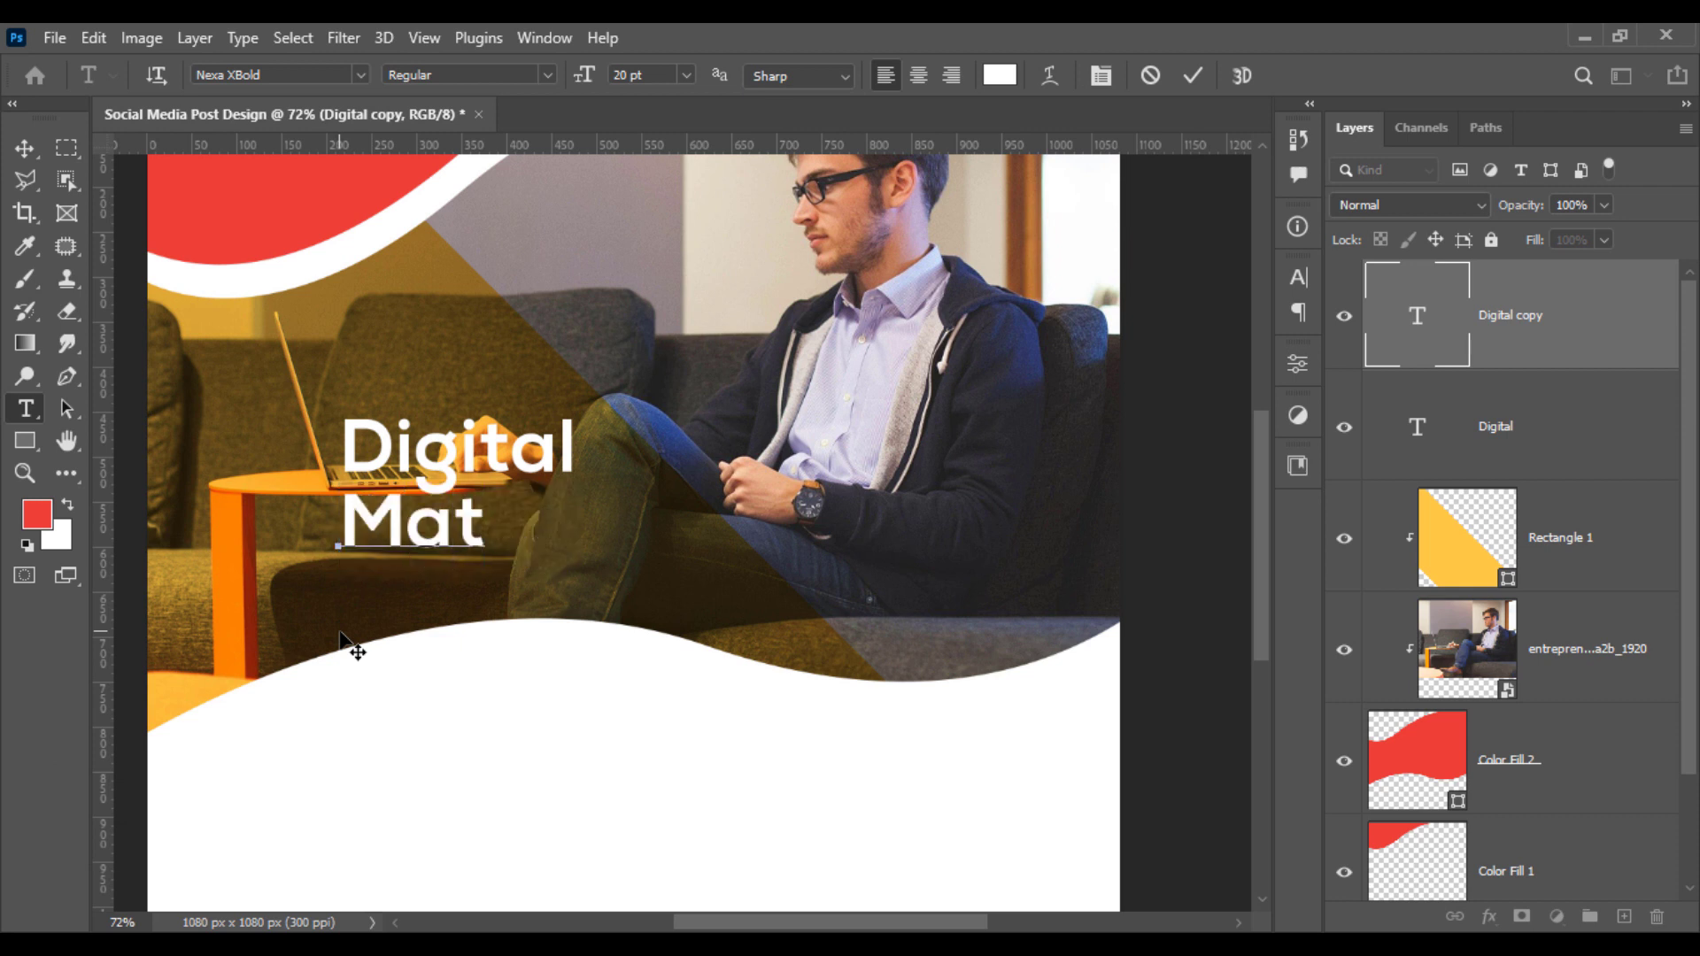
{"action": "key", "text": "BackSpace"}
{"action": "type", "text": "rketin"}
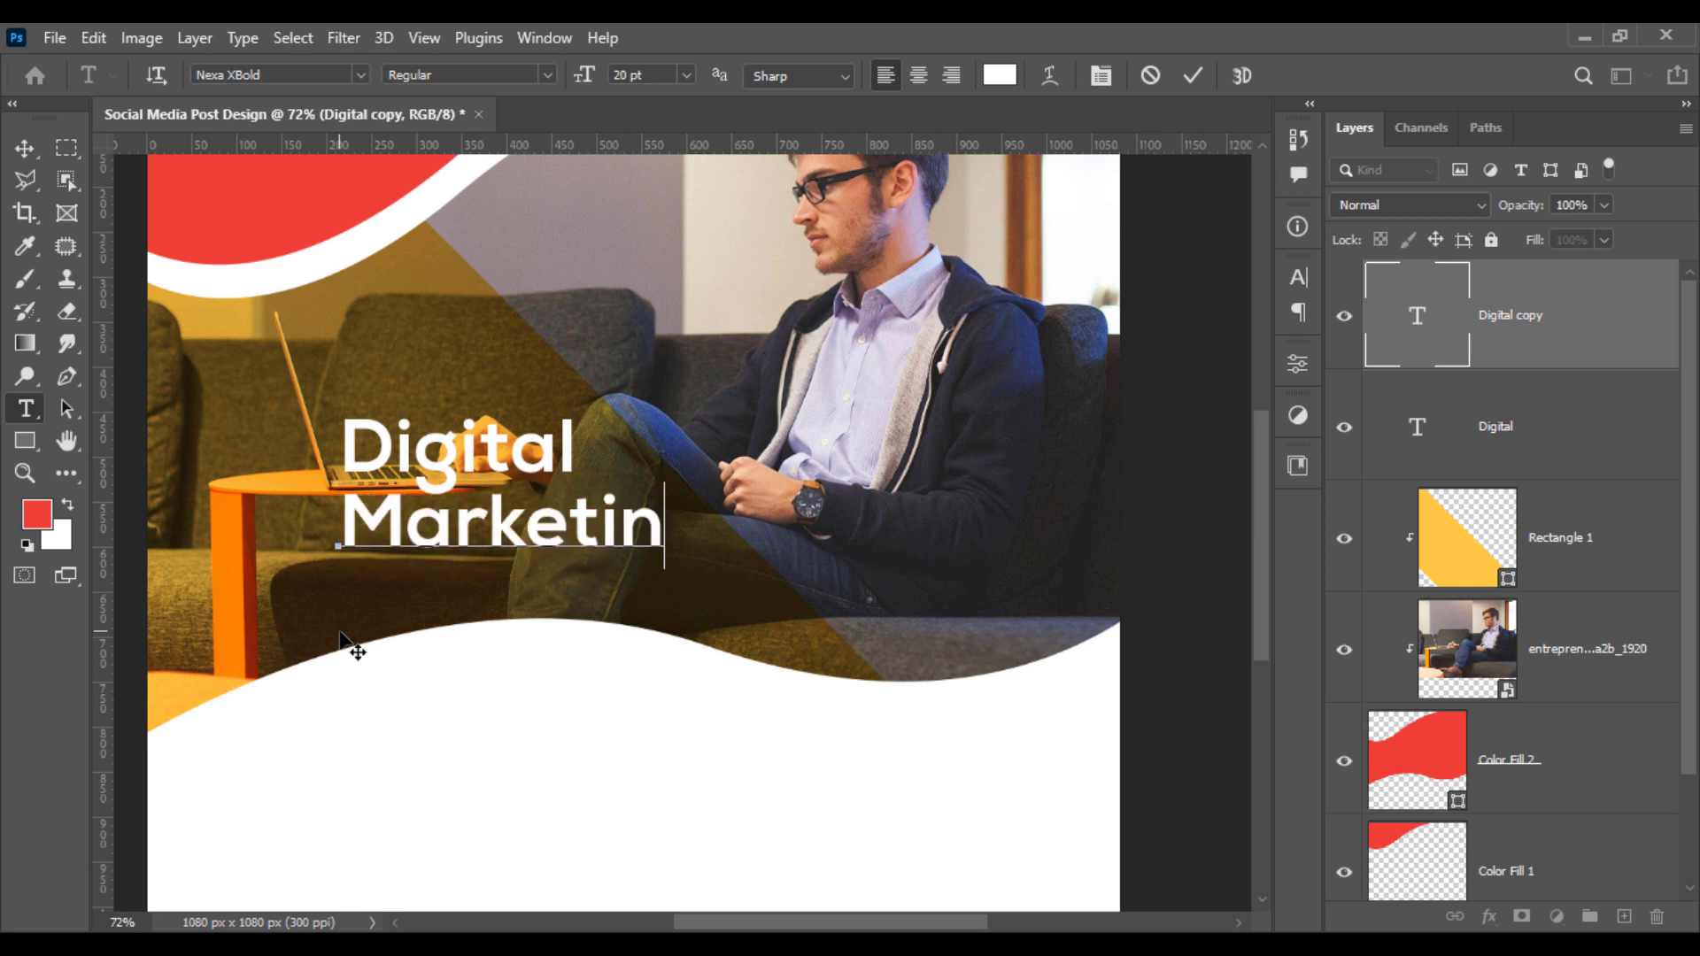
{"action": "type", "text": "g"}
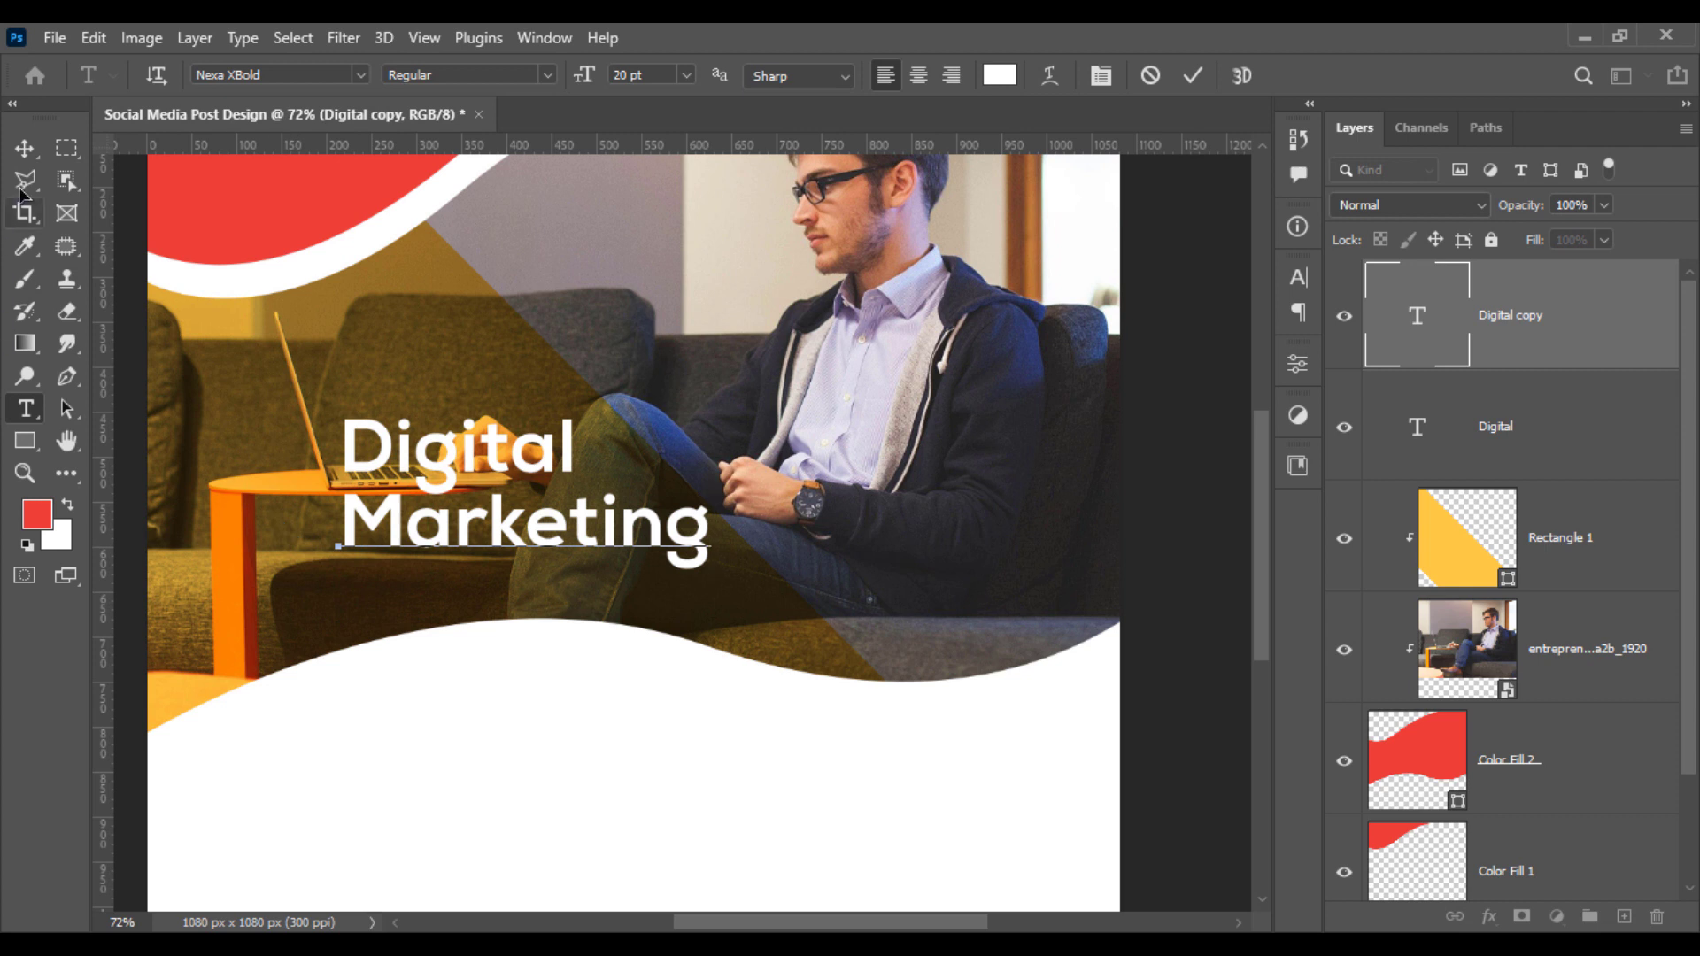
{"action": "left_click", "coordinate": [25, 147]}
Step: Copy the Marketing text to a third line directly below it and change the copy's text to Expert
{"action": "left_click_drag", "start_coordinate": [507, 542], "coordinate": [508, 616], "text": "alt"}
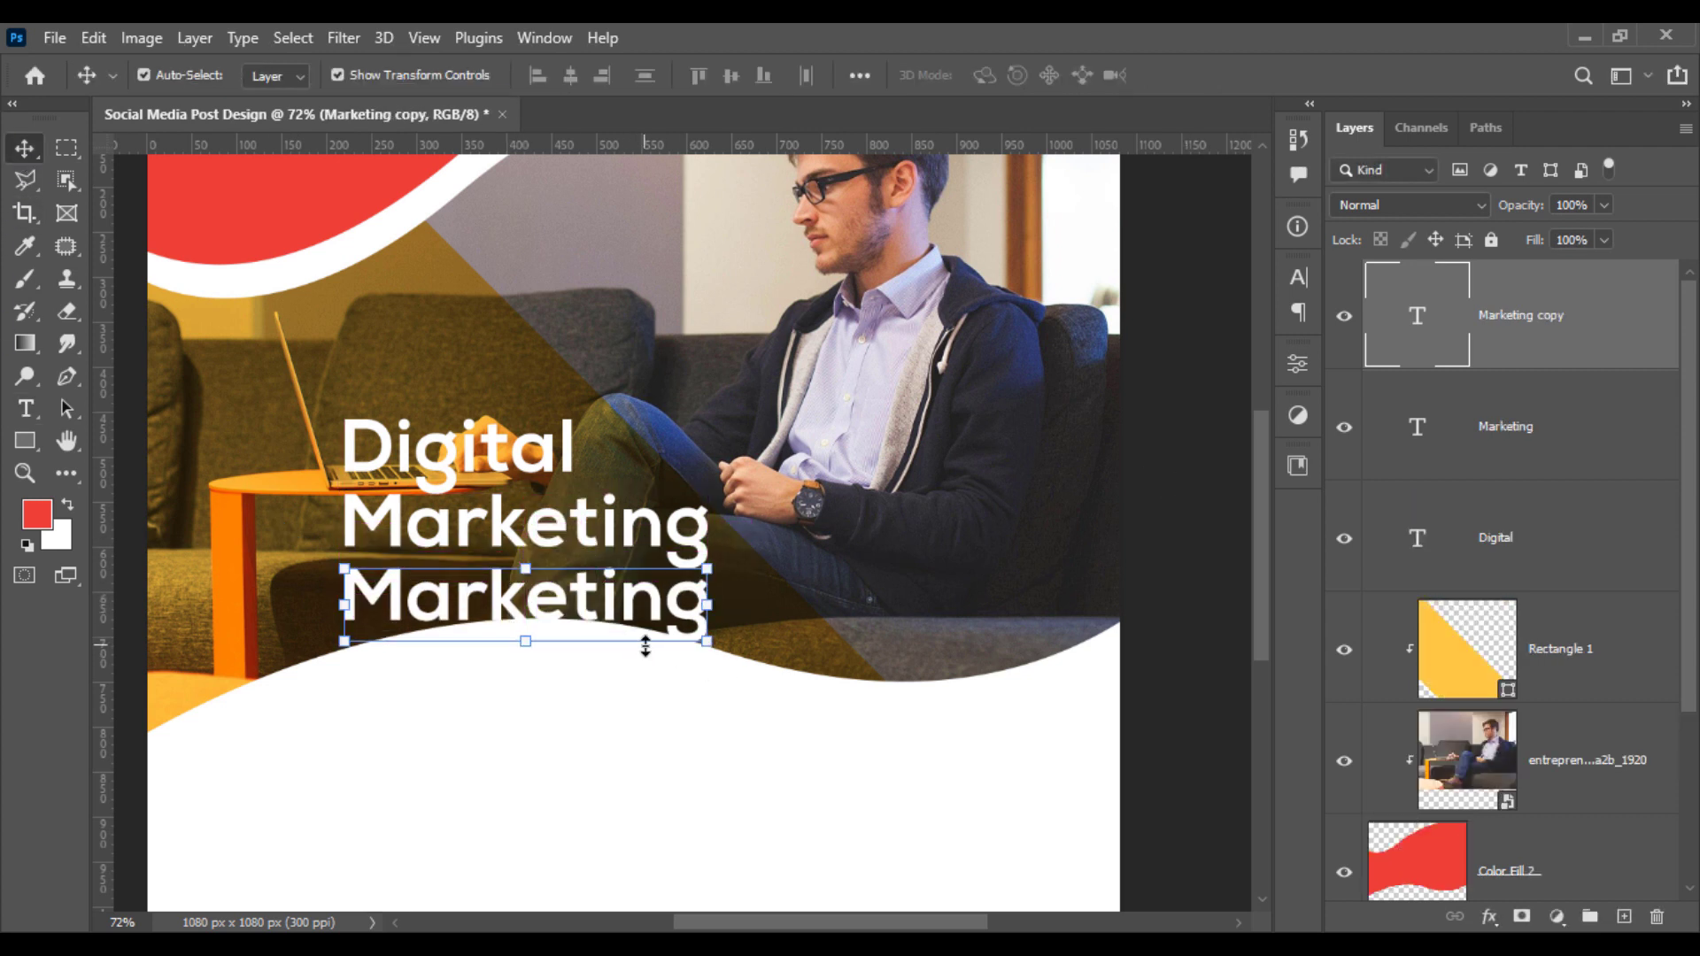
{"action": "double_click", "coordinate": [540, 611]}
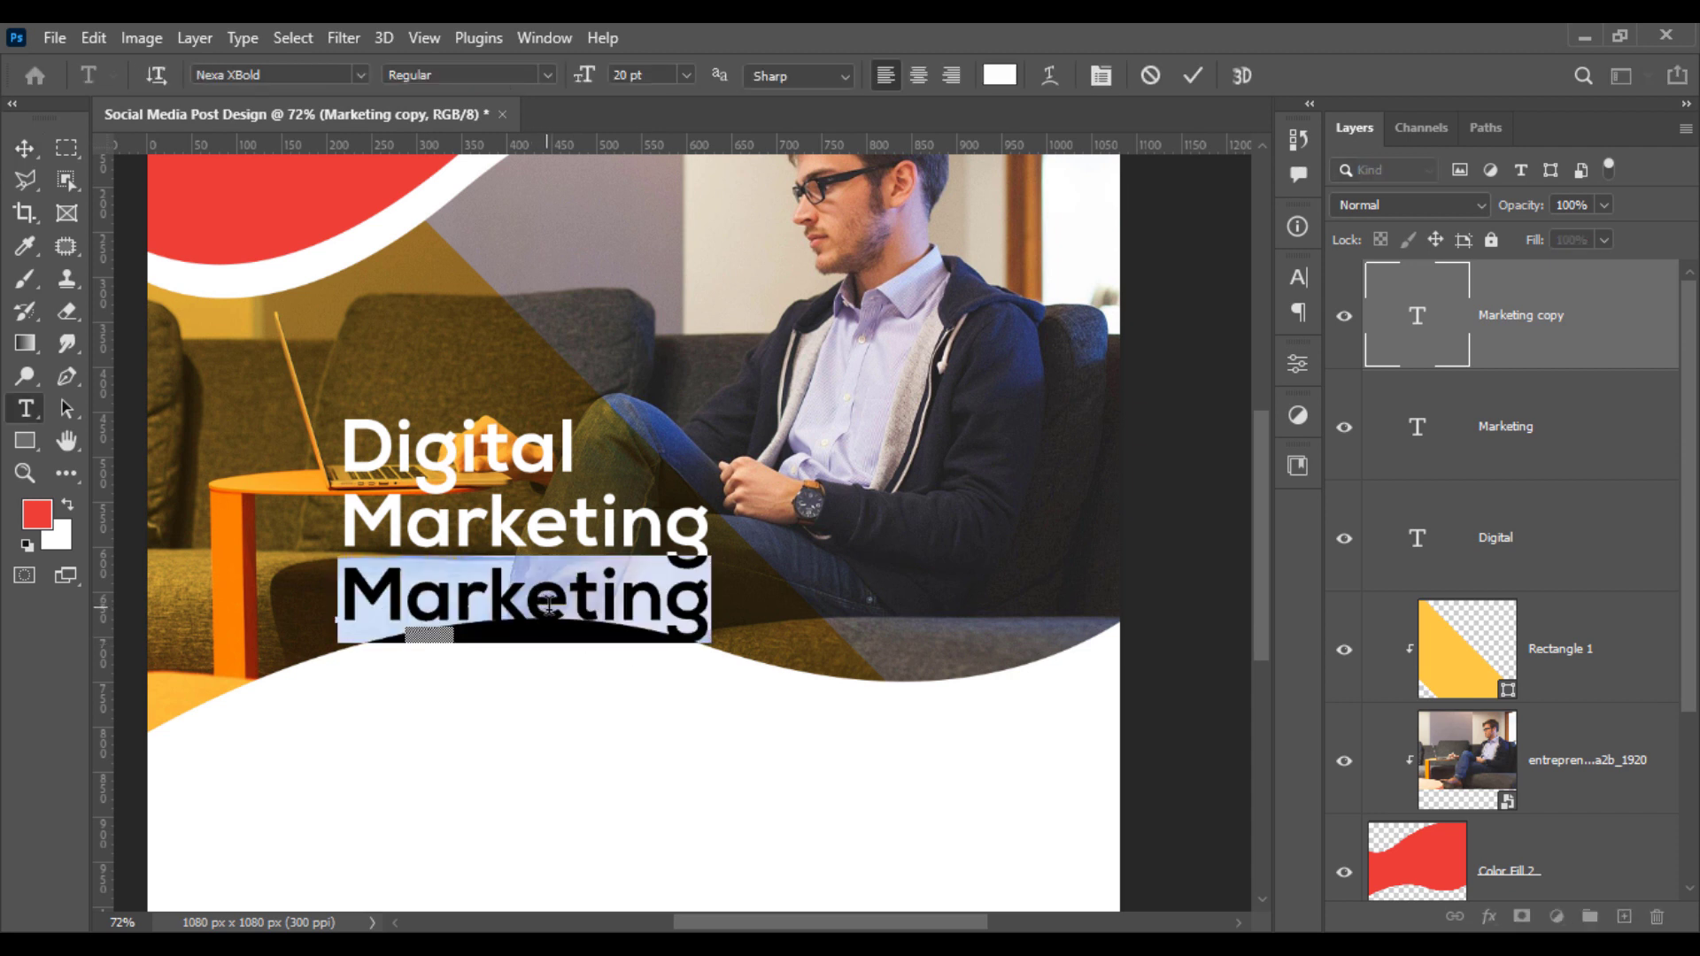
{"action": "type", "text": "Ec"}
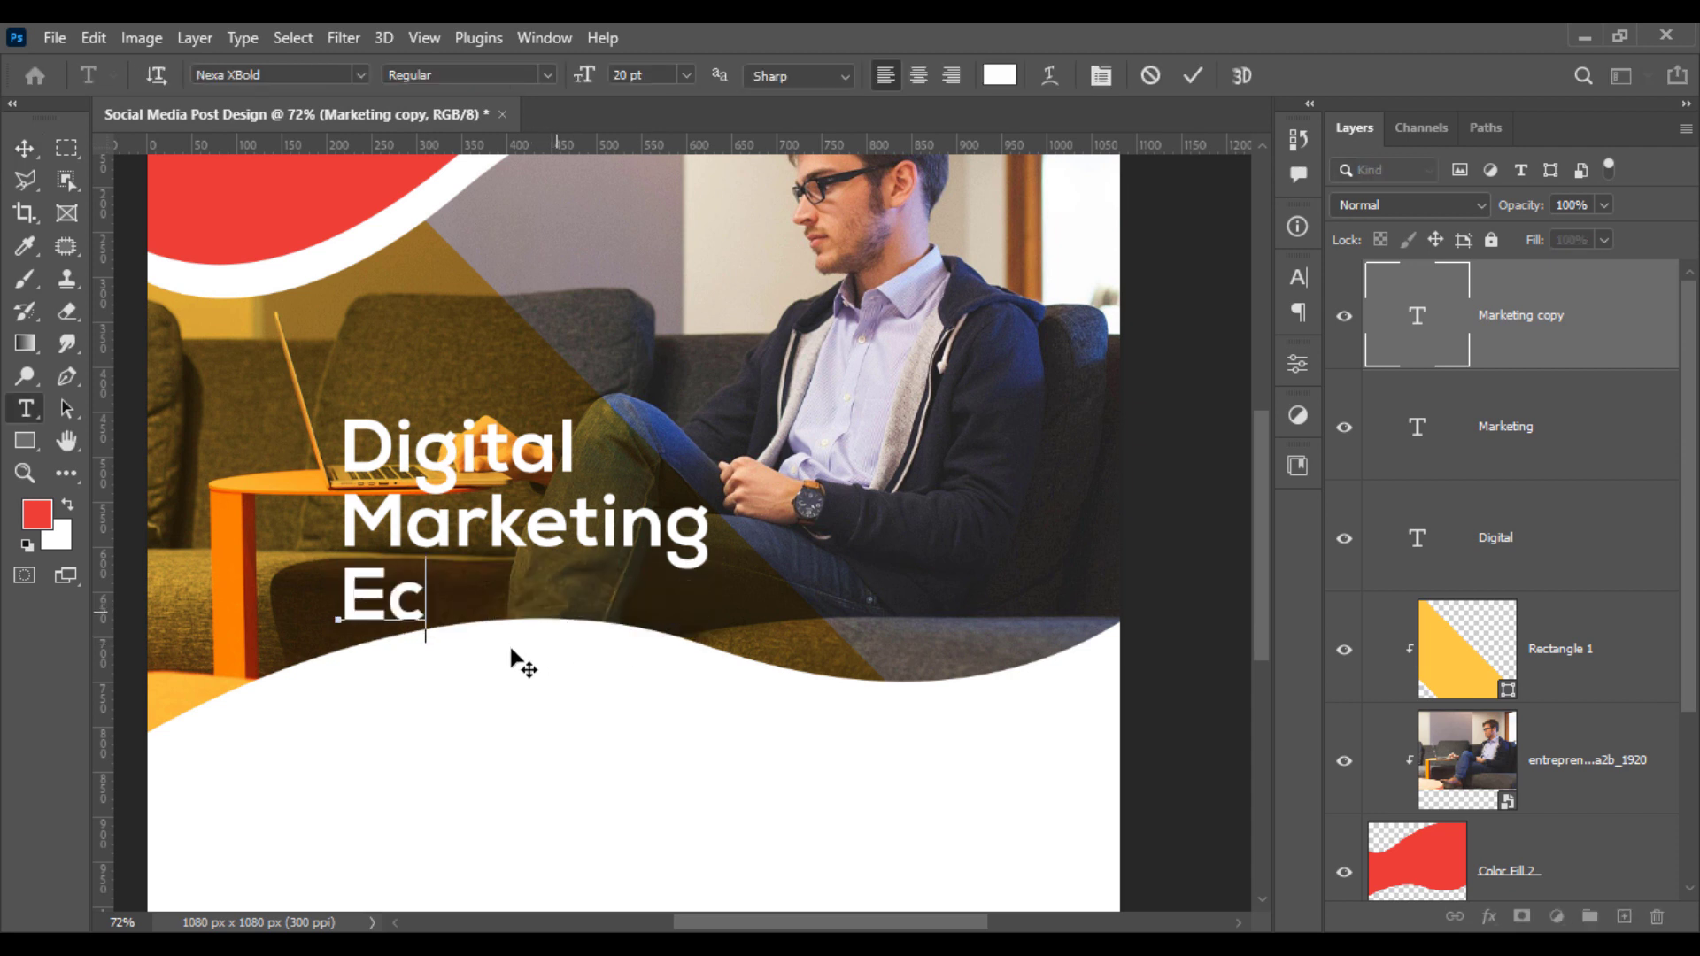
{"action": "key", "text": "BackSpace"}
{"action": "type", "text": "xpert"}
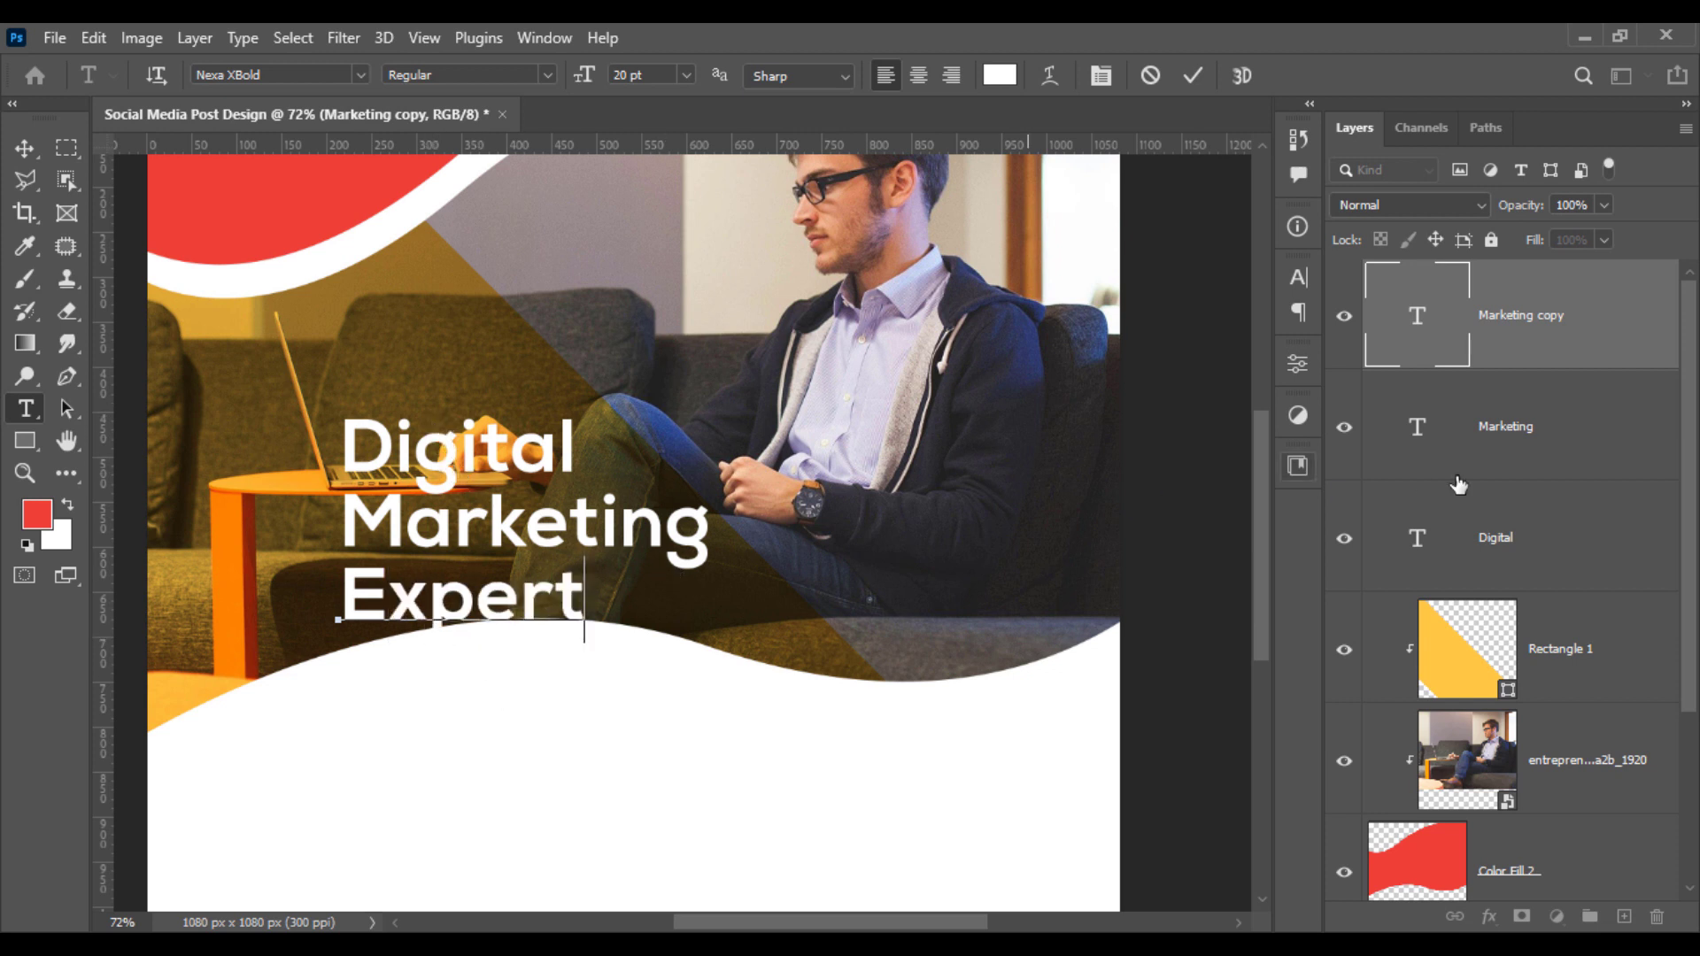
Step: Change the font of the Digital text layer to Nexa Book Regular
{"action": "left_click", "coordinate": [1547, 520]}
{"action": "key", "text": "v"}
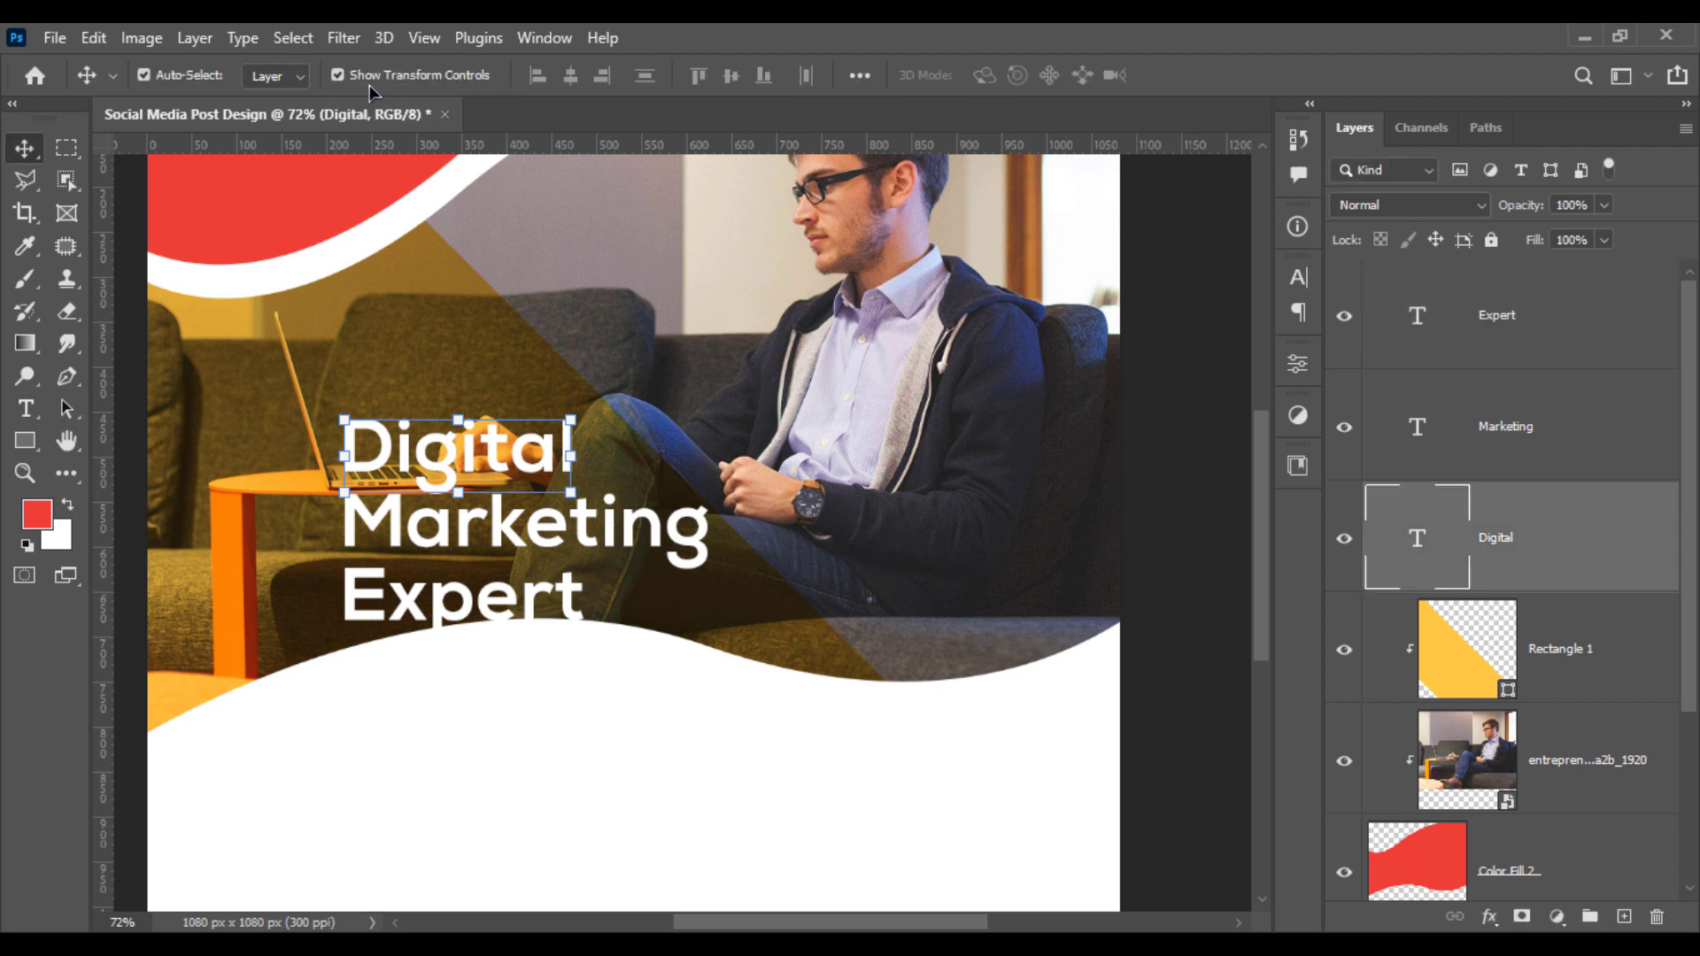
{"action": "left_click", "coordinate": [25, 409]}
{"action": "left_click", "coordinate": [312, 73]}
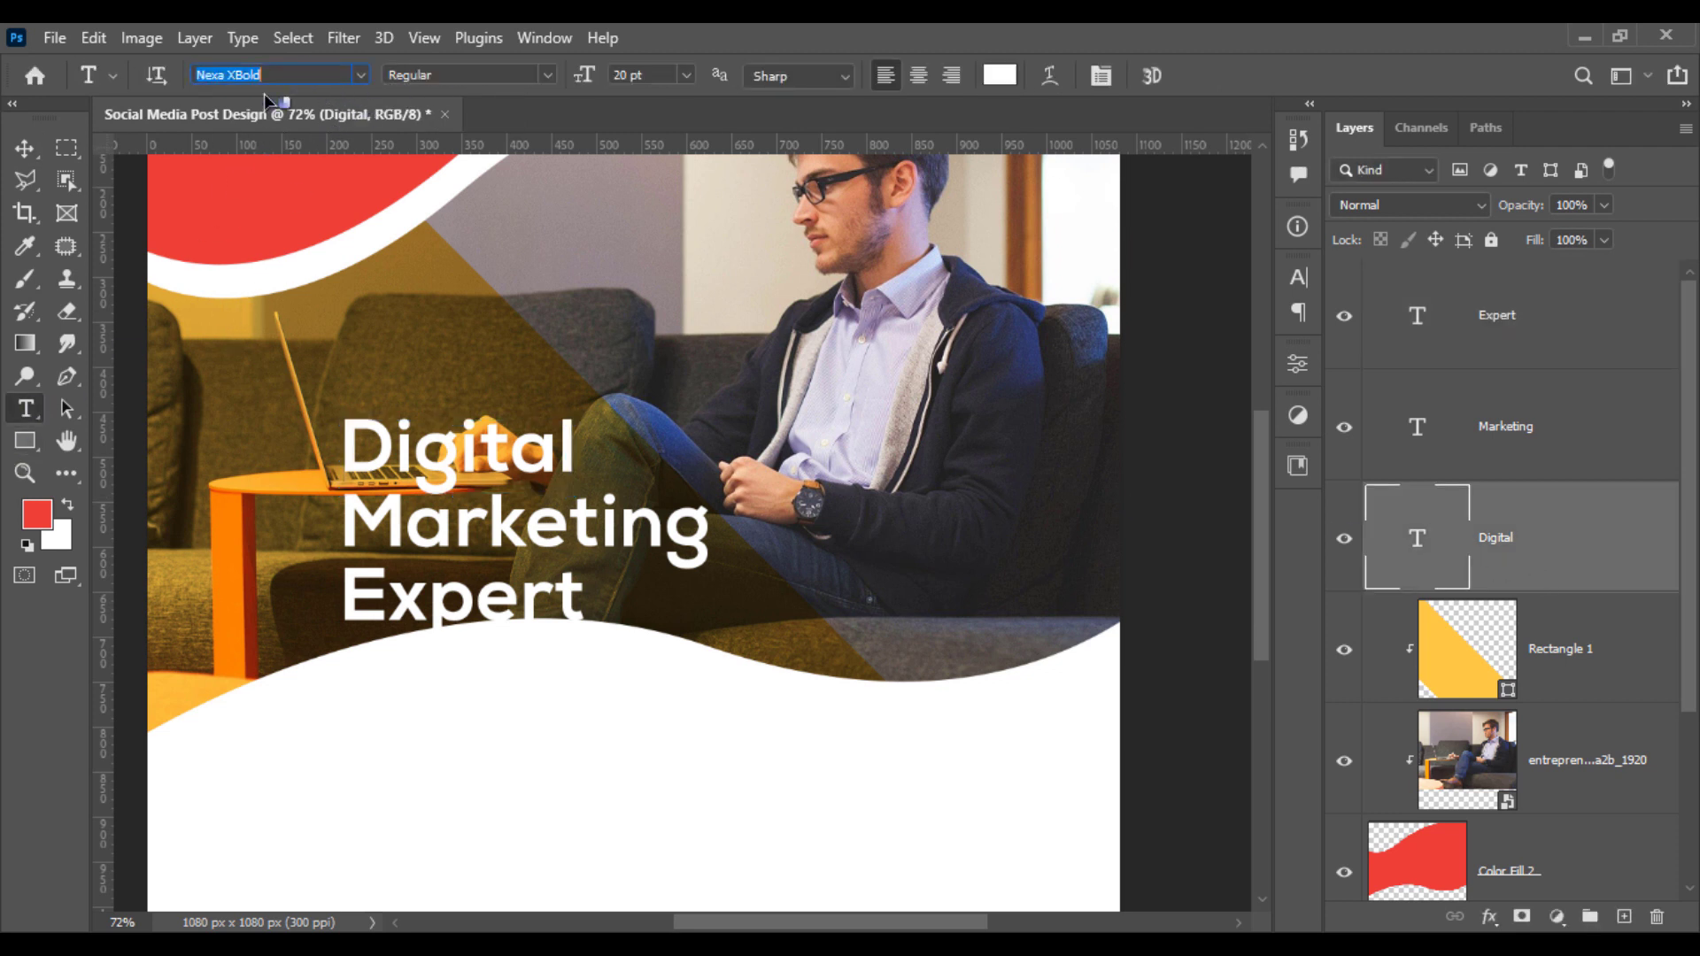
{"action": "type", "text": "nexa"}
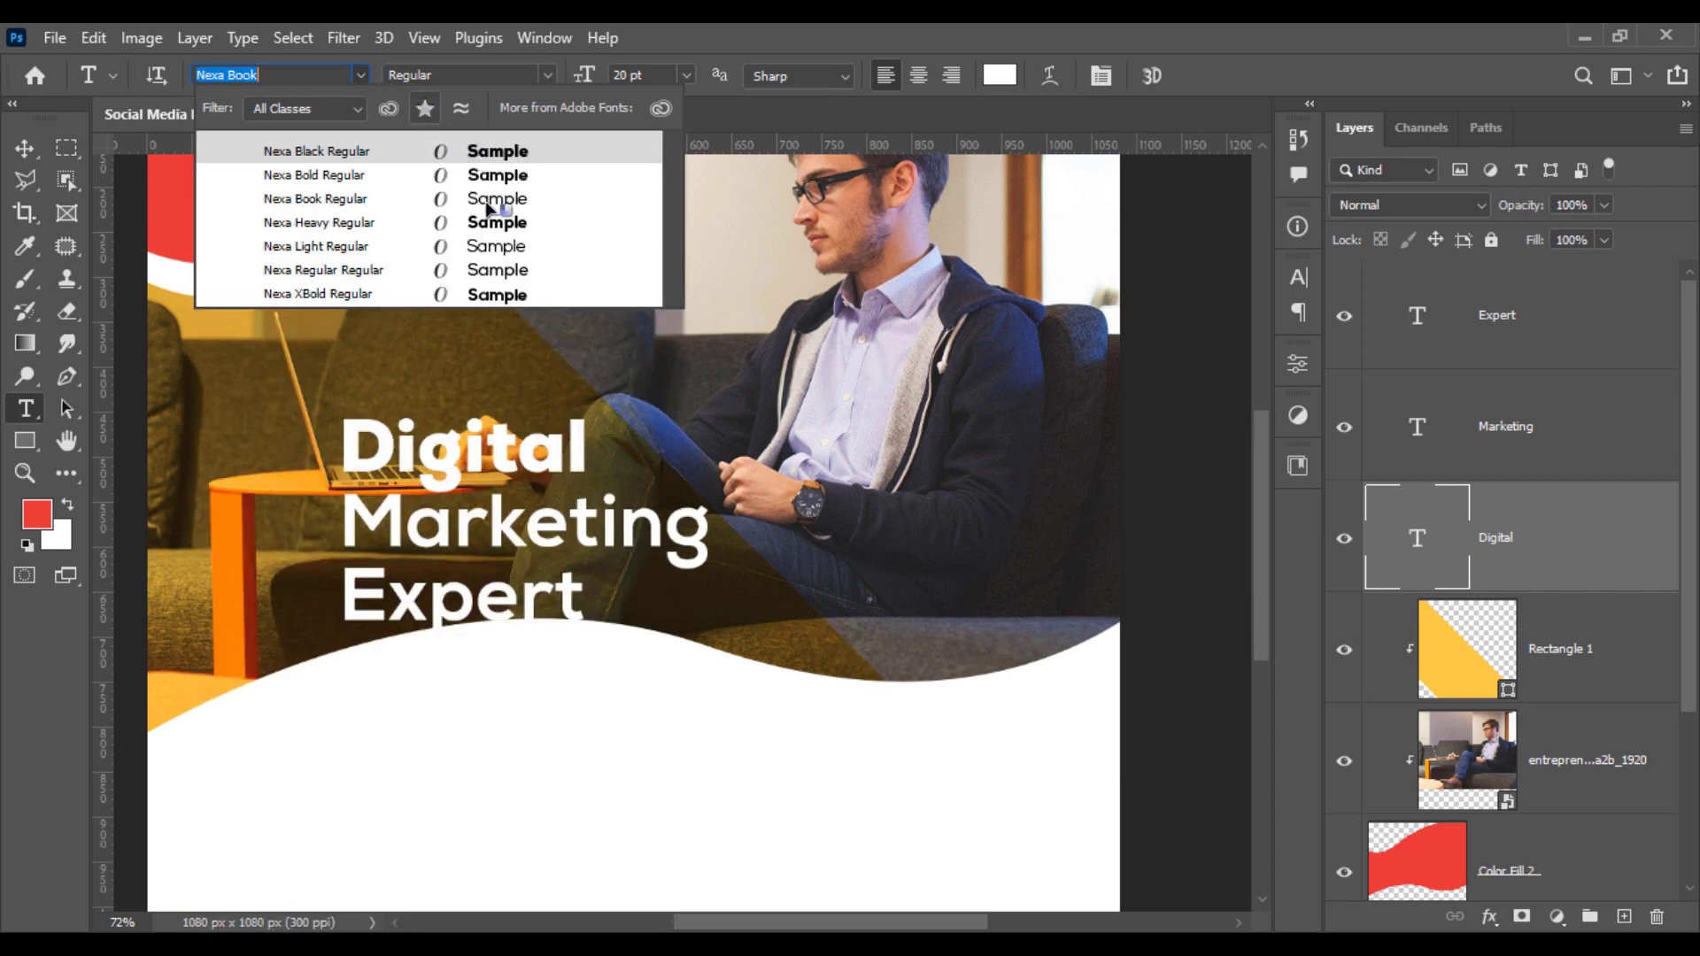
{"action": "left_click", "coordinate": [487, 208]}
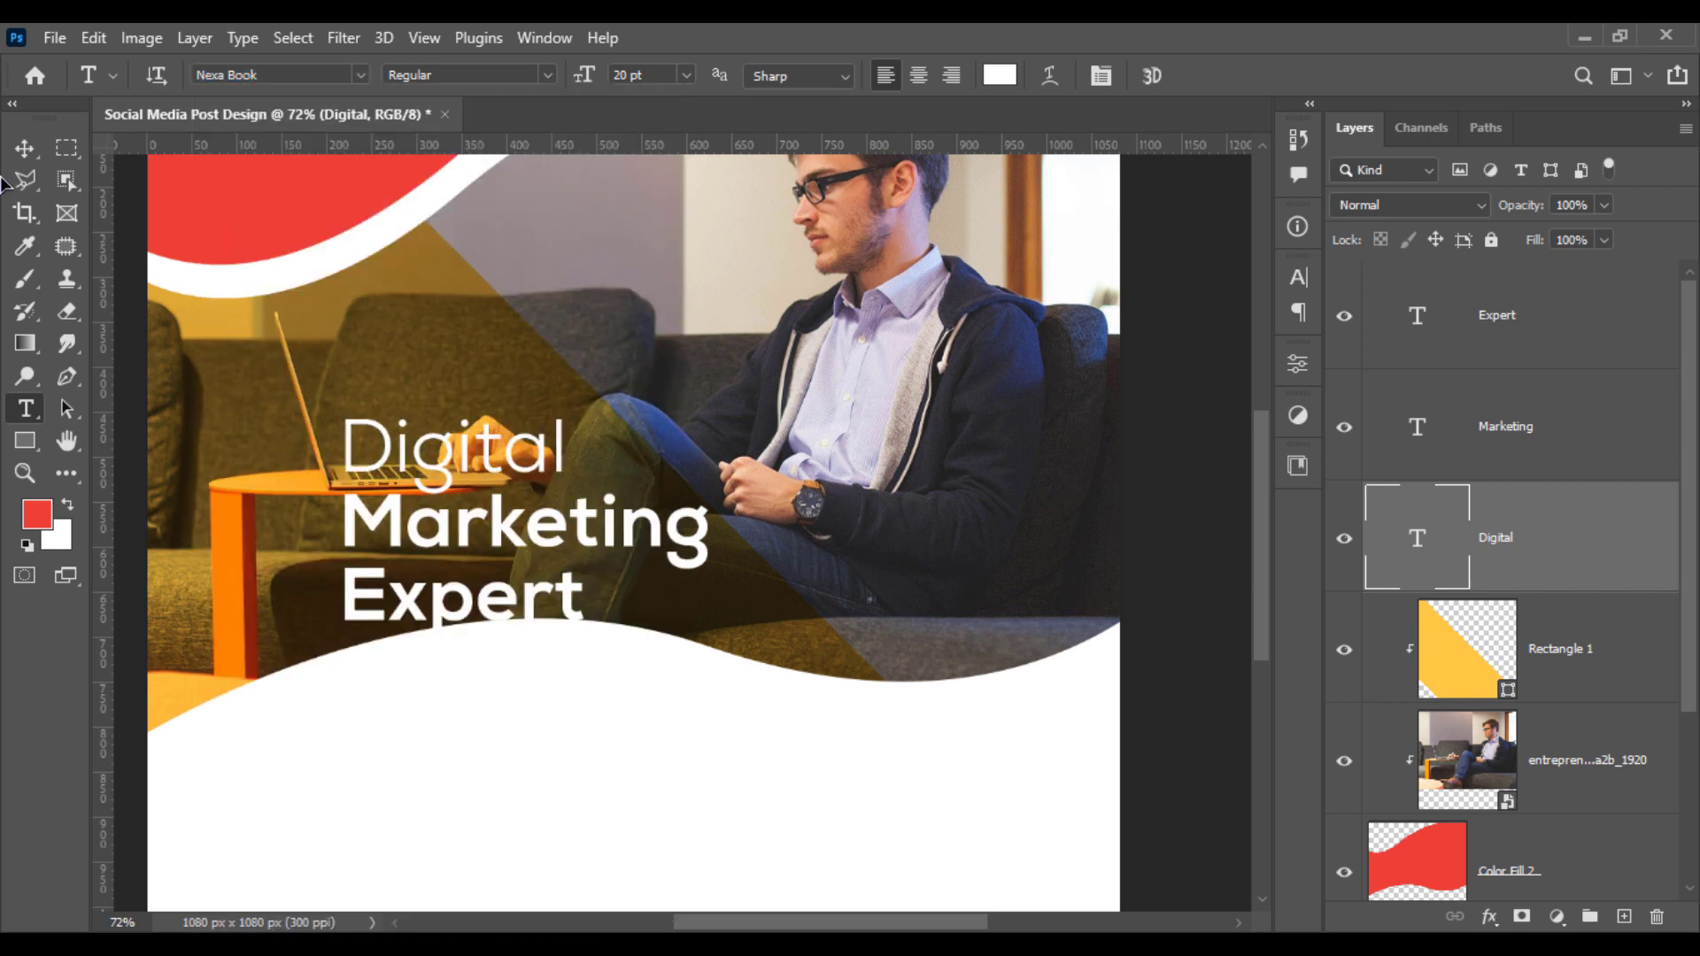
Step: Scale the three headline text layers together to 122.36% and move them about 125 px left and 100 px up
{"action": "left_click", "coordinate": [24, 147]}
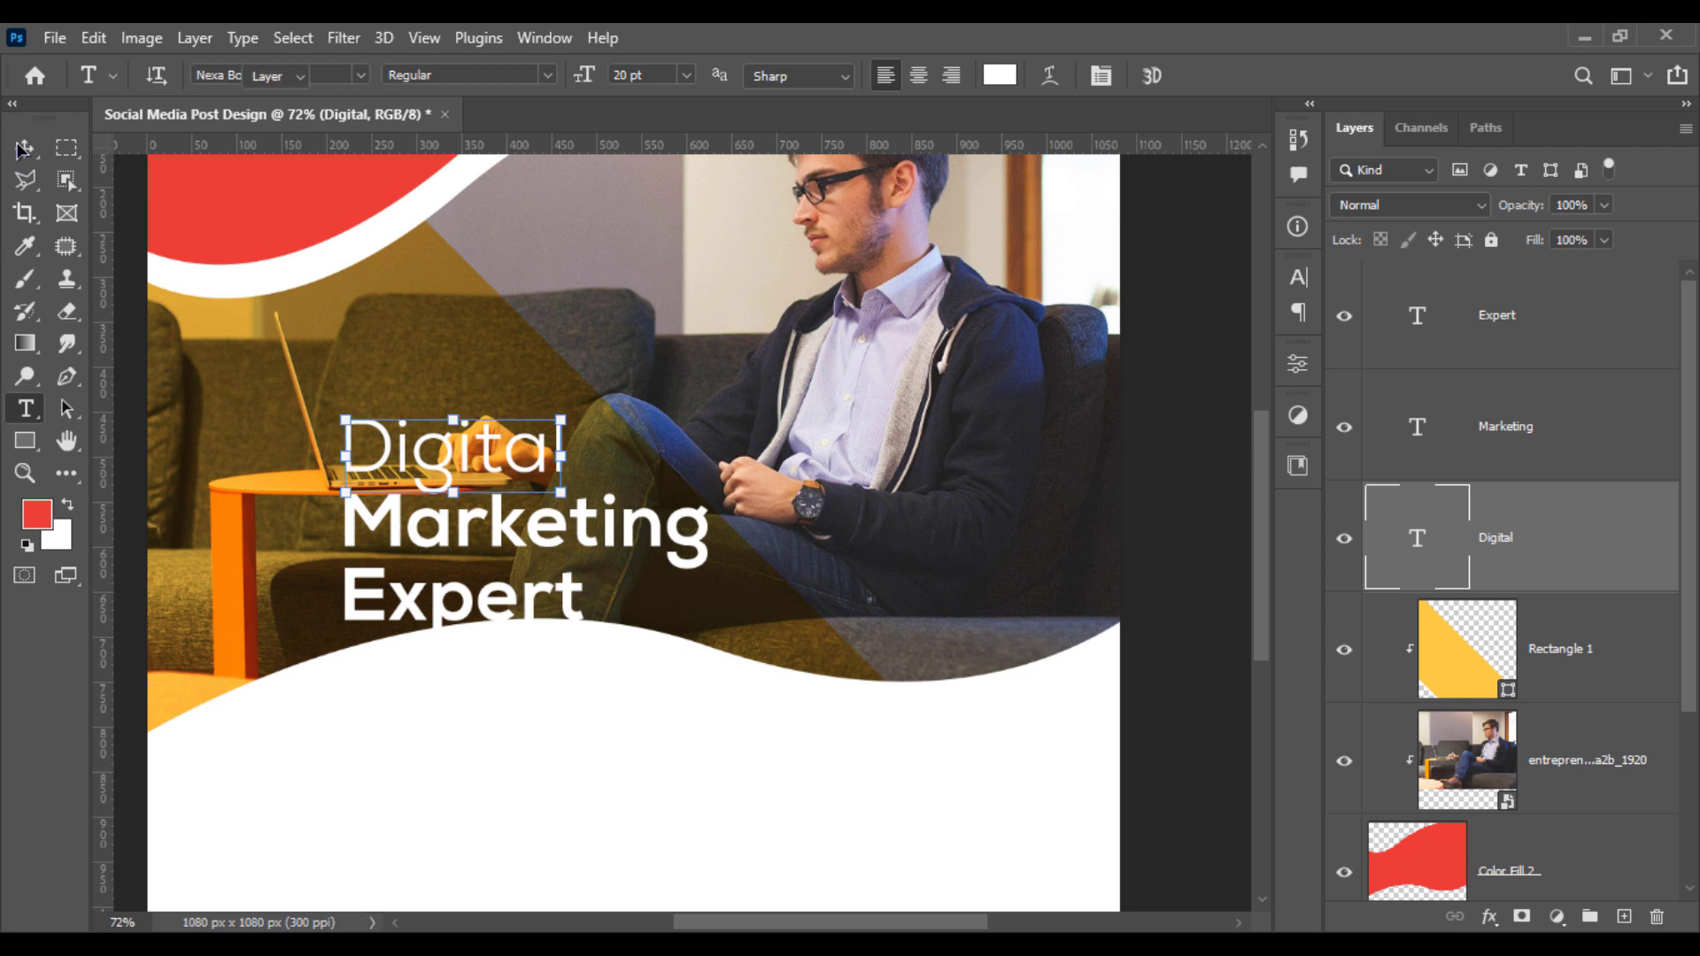
{"action": "left_click", "coordinate": [1513, 348], "text": "shift"}
{"action": "left_click_drag", "start_coordinate": [697, 655], "coordinate": [778, 704]}
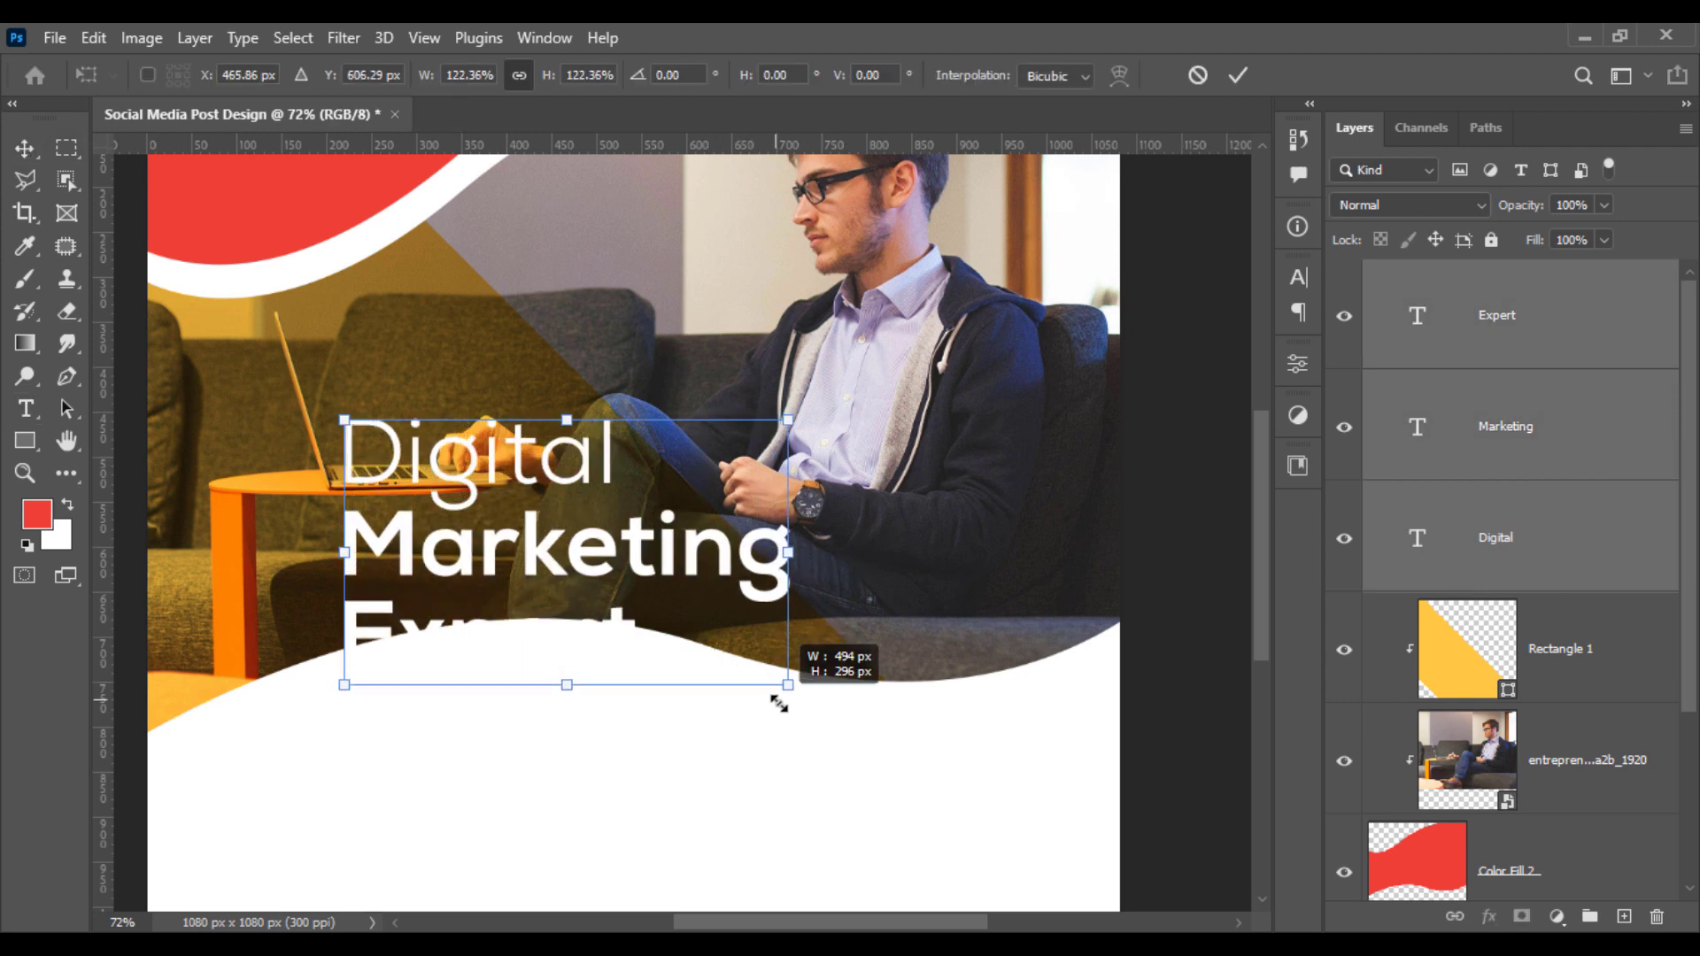
{"action": "left_click_drag", "start_coordinate": [592, 567], "coordinate": [479, 477]}
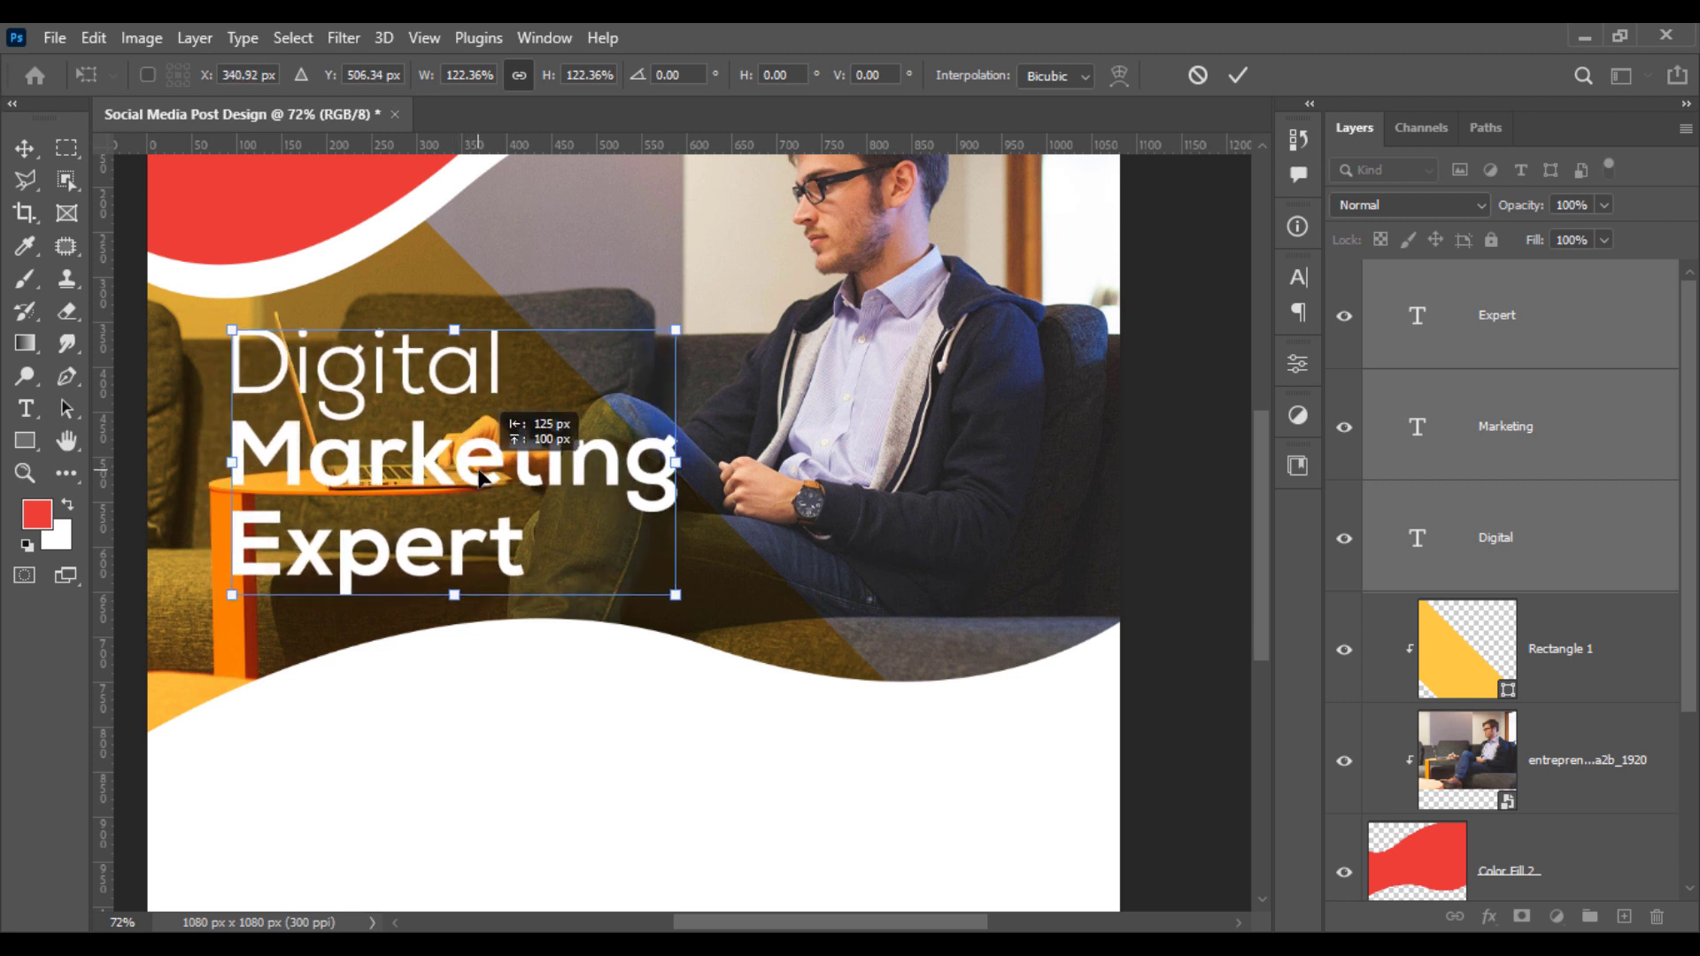
{"action": "key", "text": "Return"}
{"action": "left_click", "coordinate": [567, 677]}
{"action": "key", "text": "ctrl+minus"}
{"action": "scroll", "coordinate": [575, 576], "scroll_direction": "down", "scroll_amount": 1}
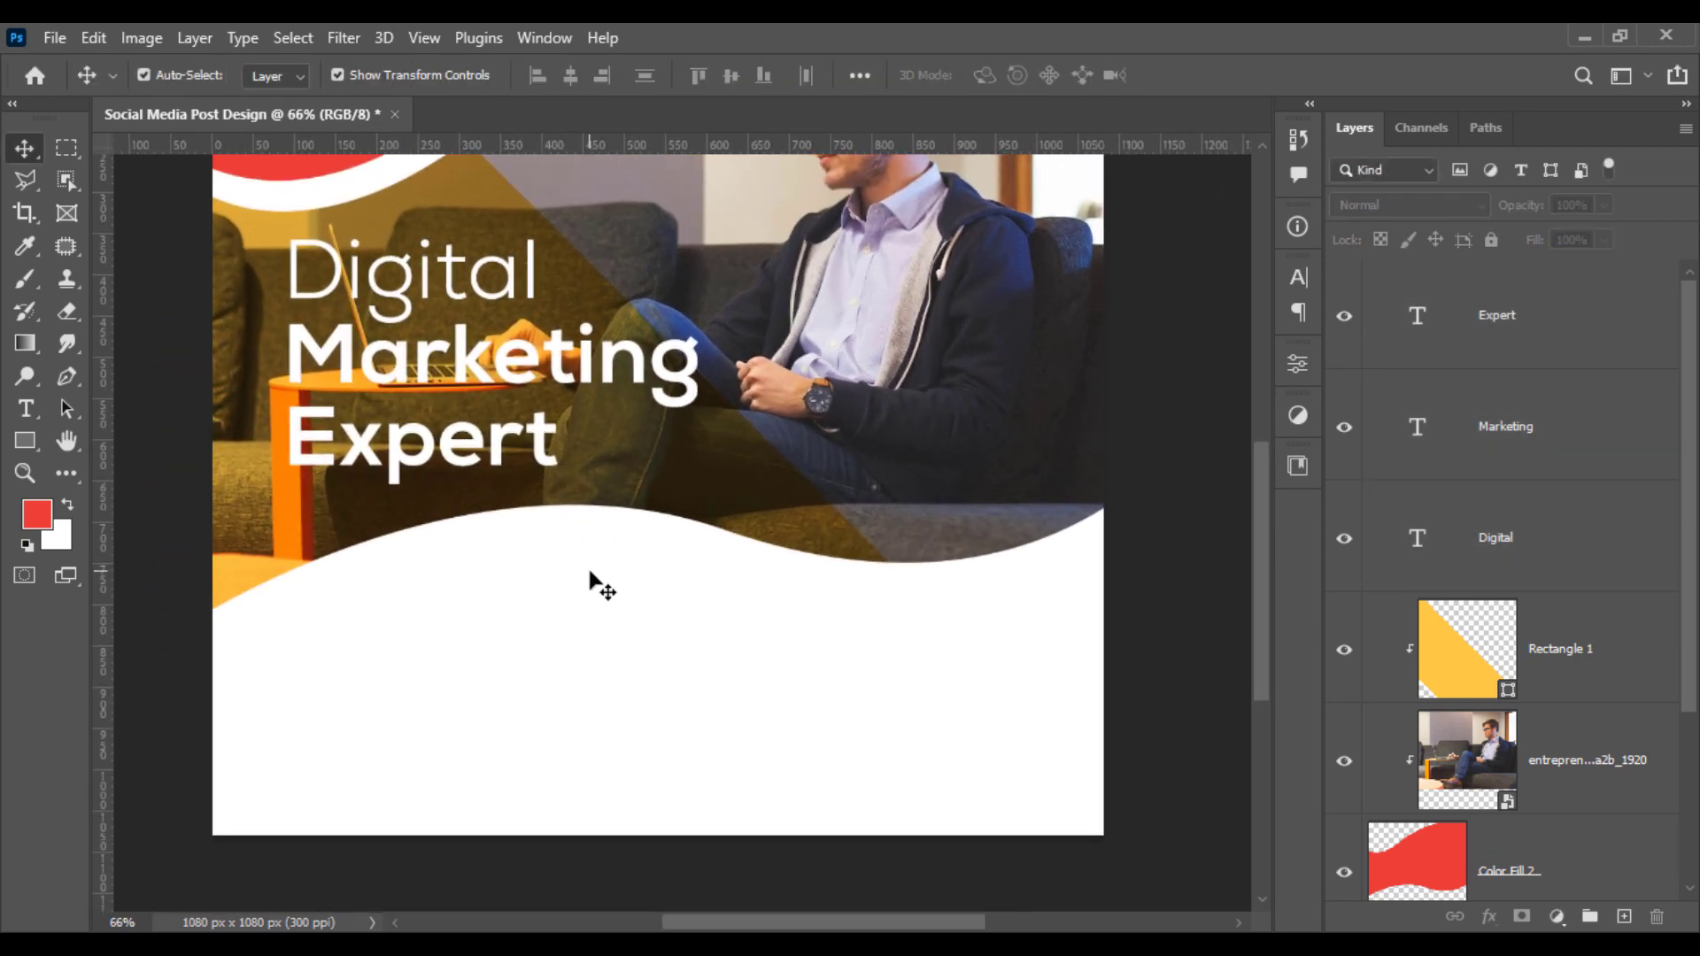
{"action": "scroll", "coordinate": [589, 575], "scroll_direction": "down", "scroll_amount": 2}
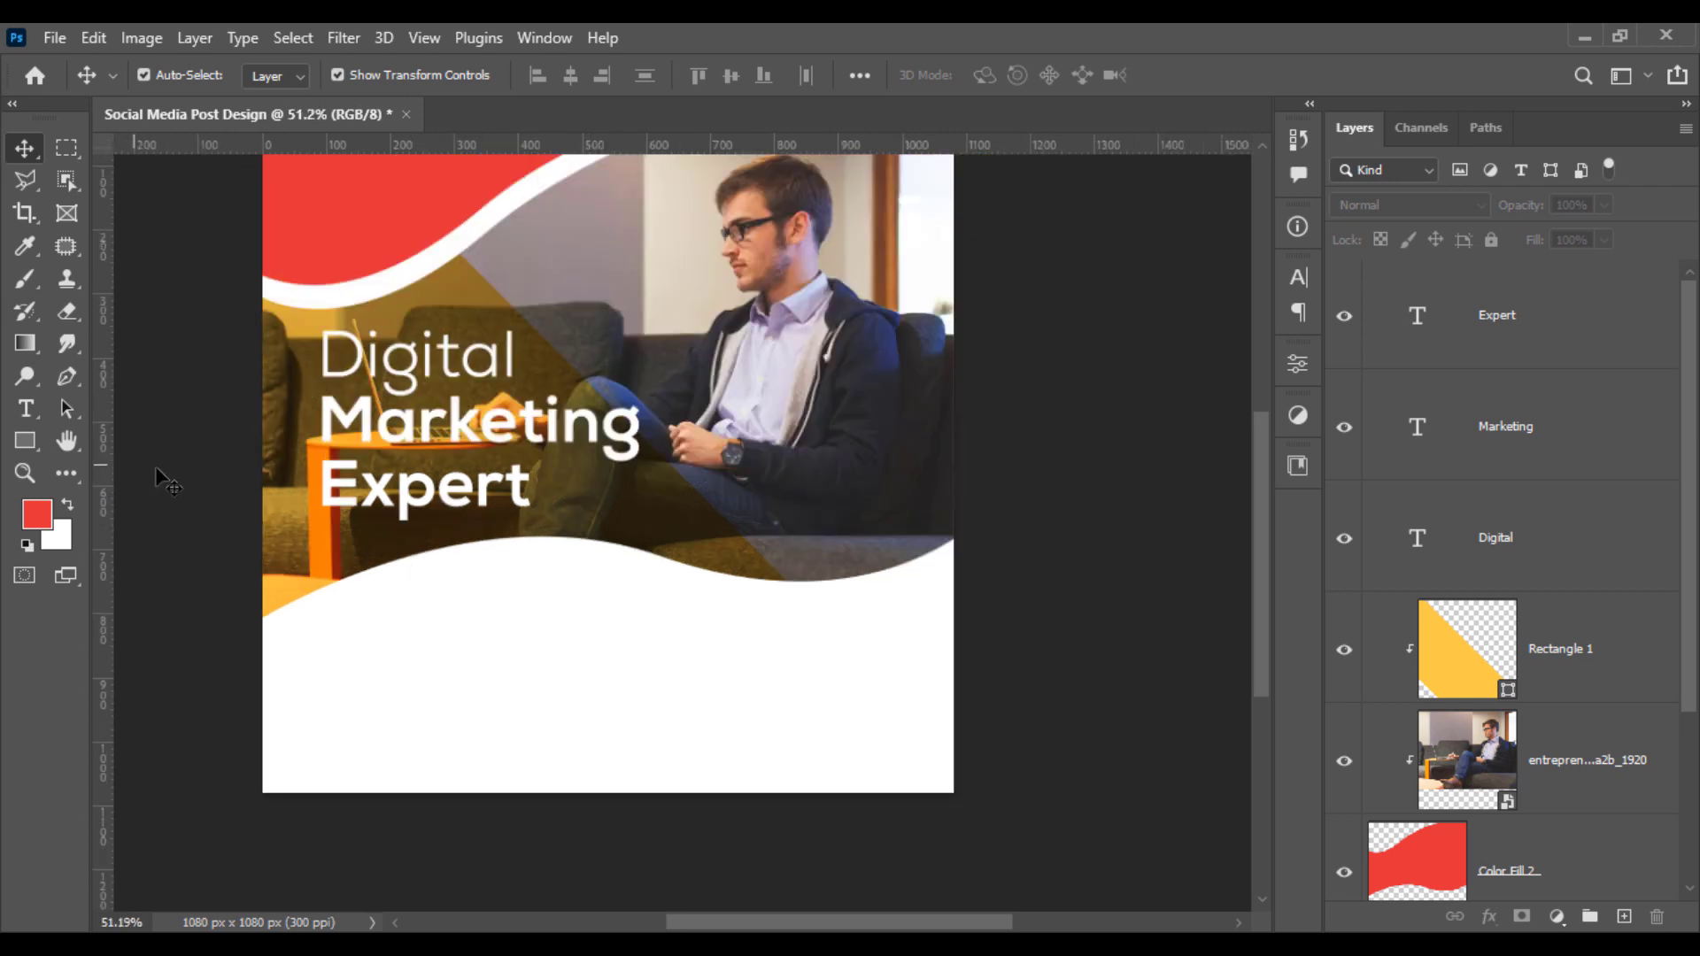
{"action": "left_click", "coordinate": [18, 412]}
{"action": "right_click", "coordinate": [18, 411]}
{"action": "left_click", "coordinate": [84, 412]}
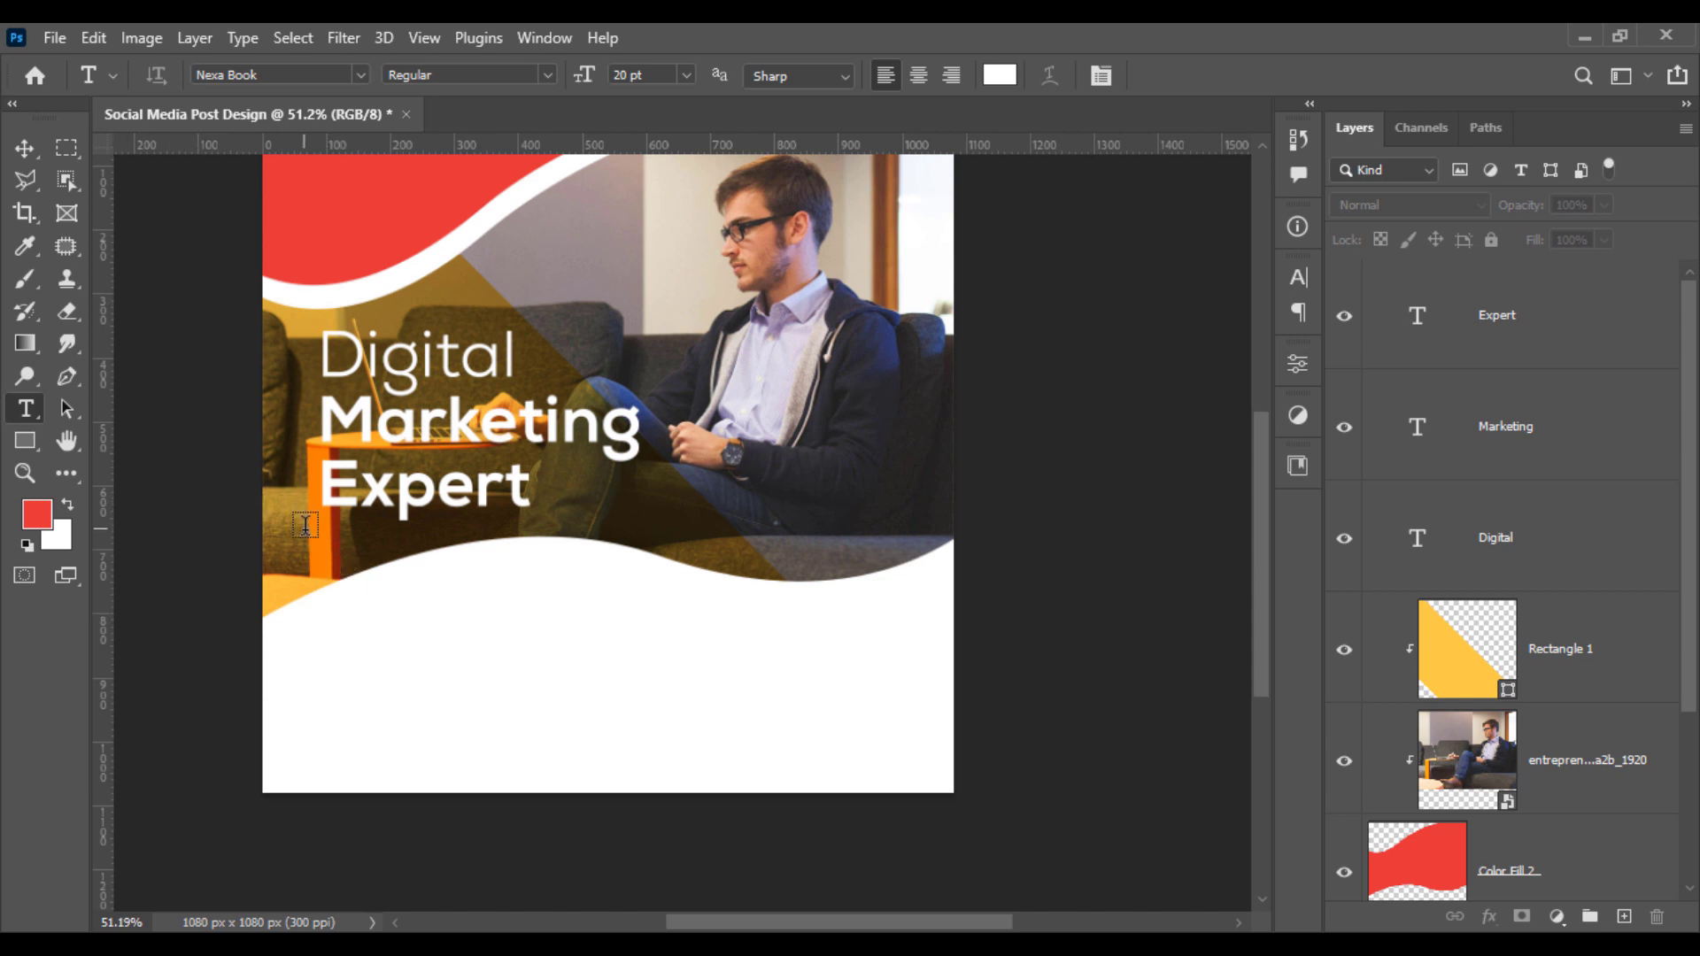
{"action": "left_click", "coordinate": [327, 564]}
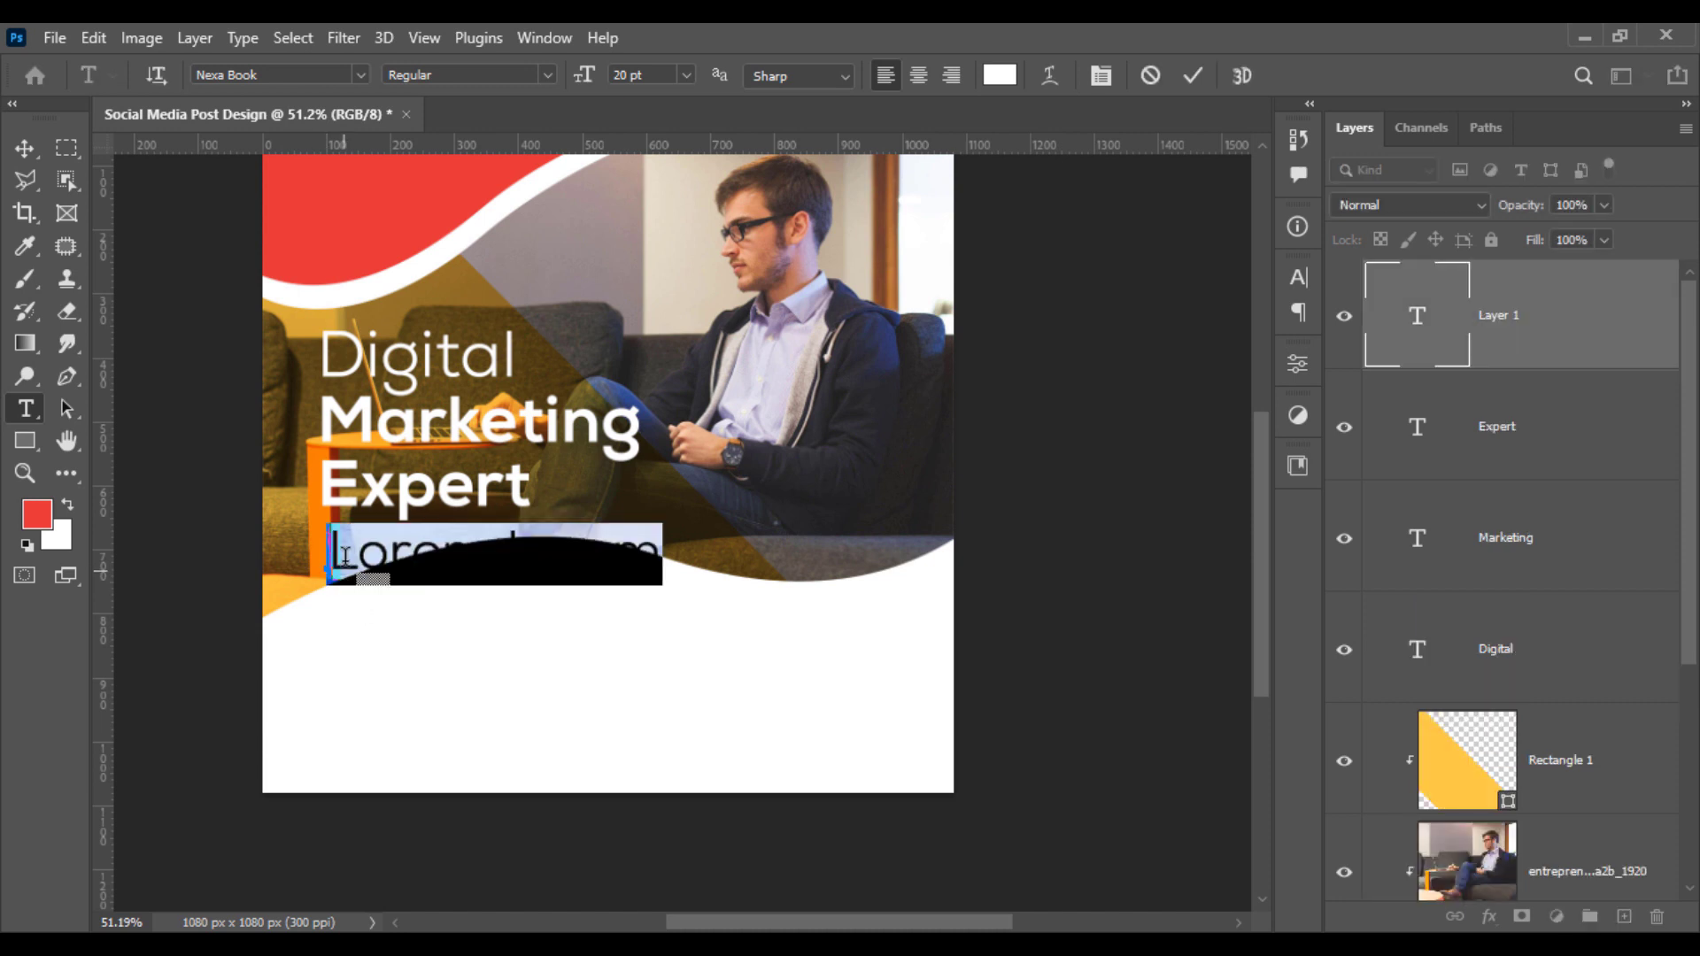
{"action": "left_click", "coordinate": [35, 147]}
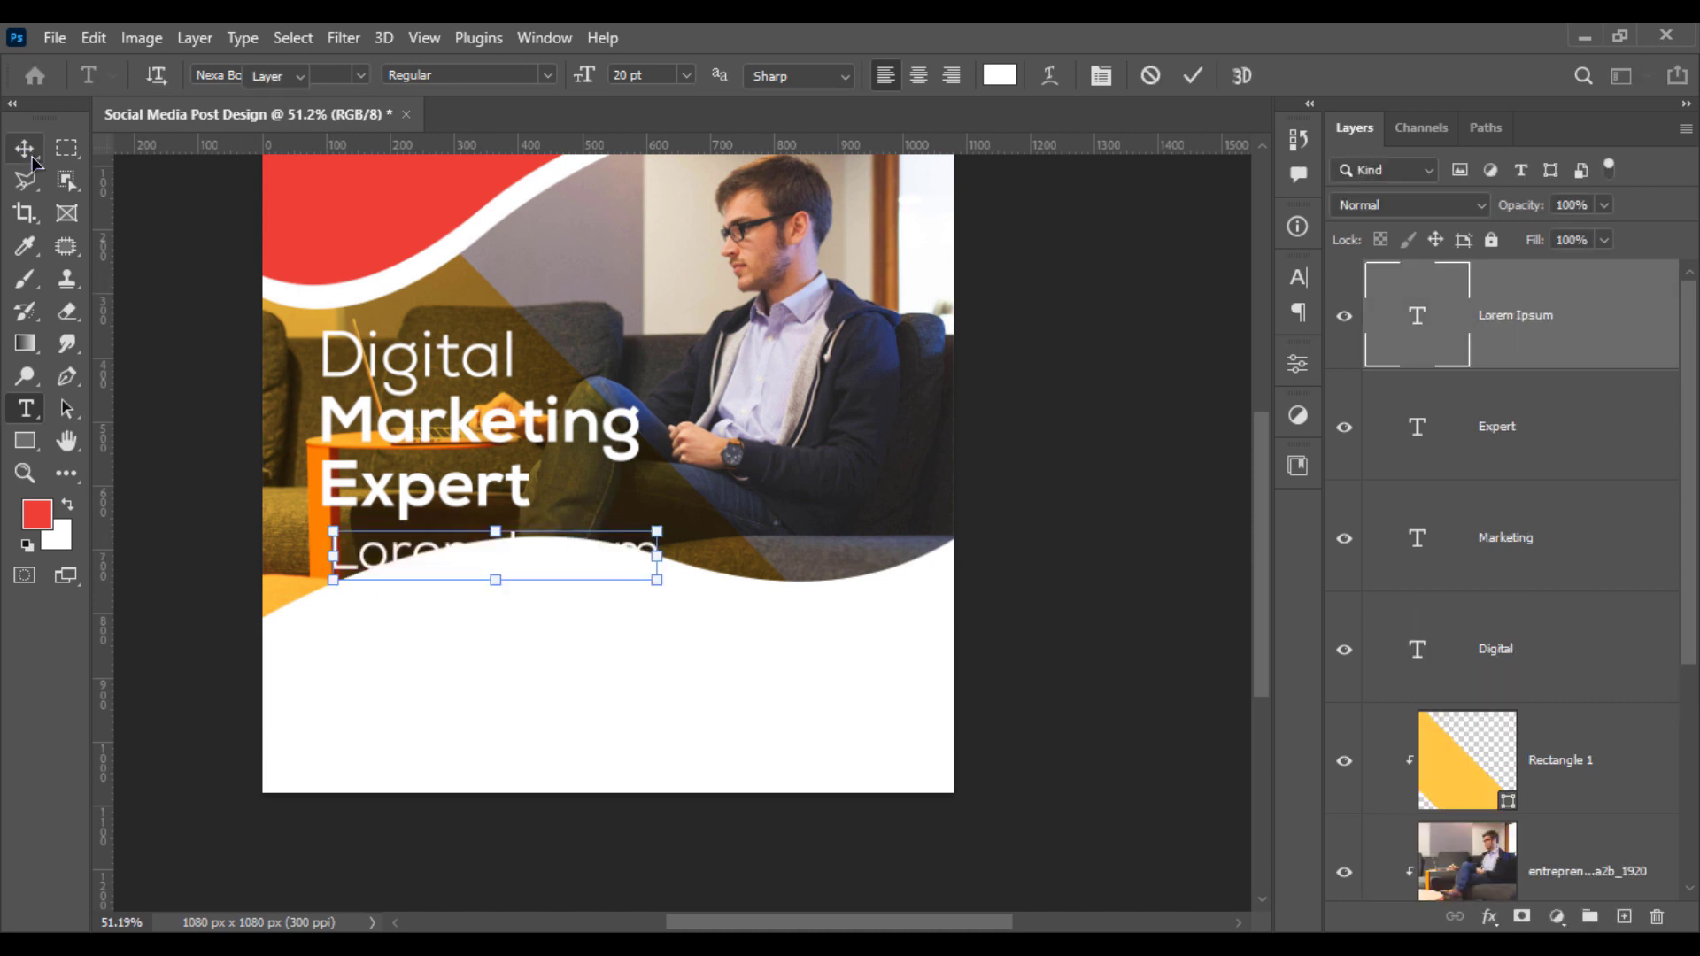
{"action": "key", "text": "Delete"}
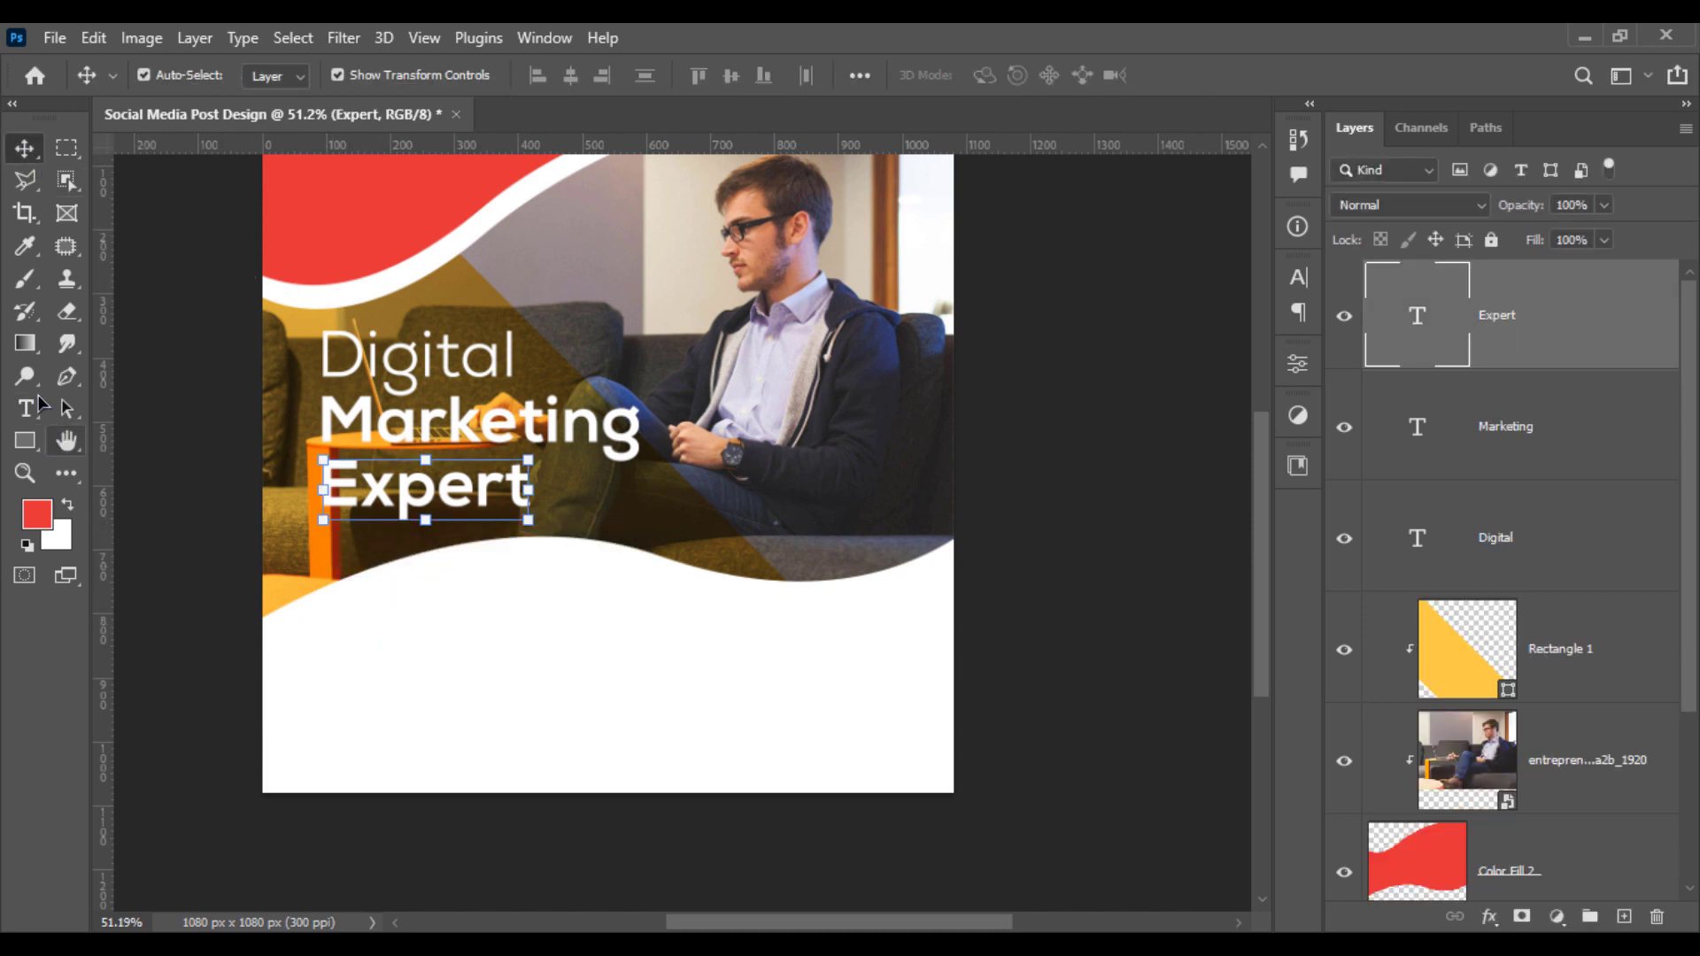
Step: Draw a wide paragraph text box in the white area below the wave and set its placeholder text colour to 000000
{"action": "left_click", "coordinate": [25, 409]}
{"action": "left_click_drag", "start_coordinate": [337, 610], "coordinate": [703, 675]}
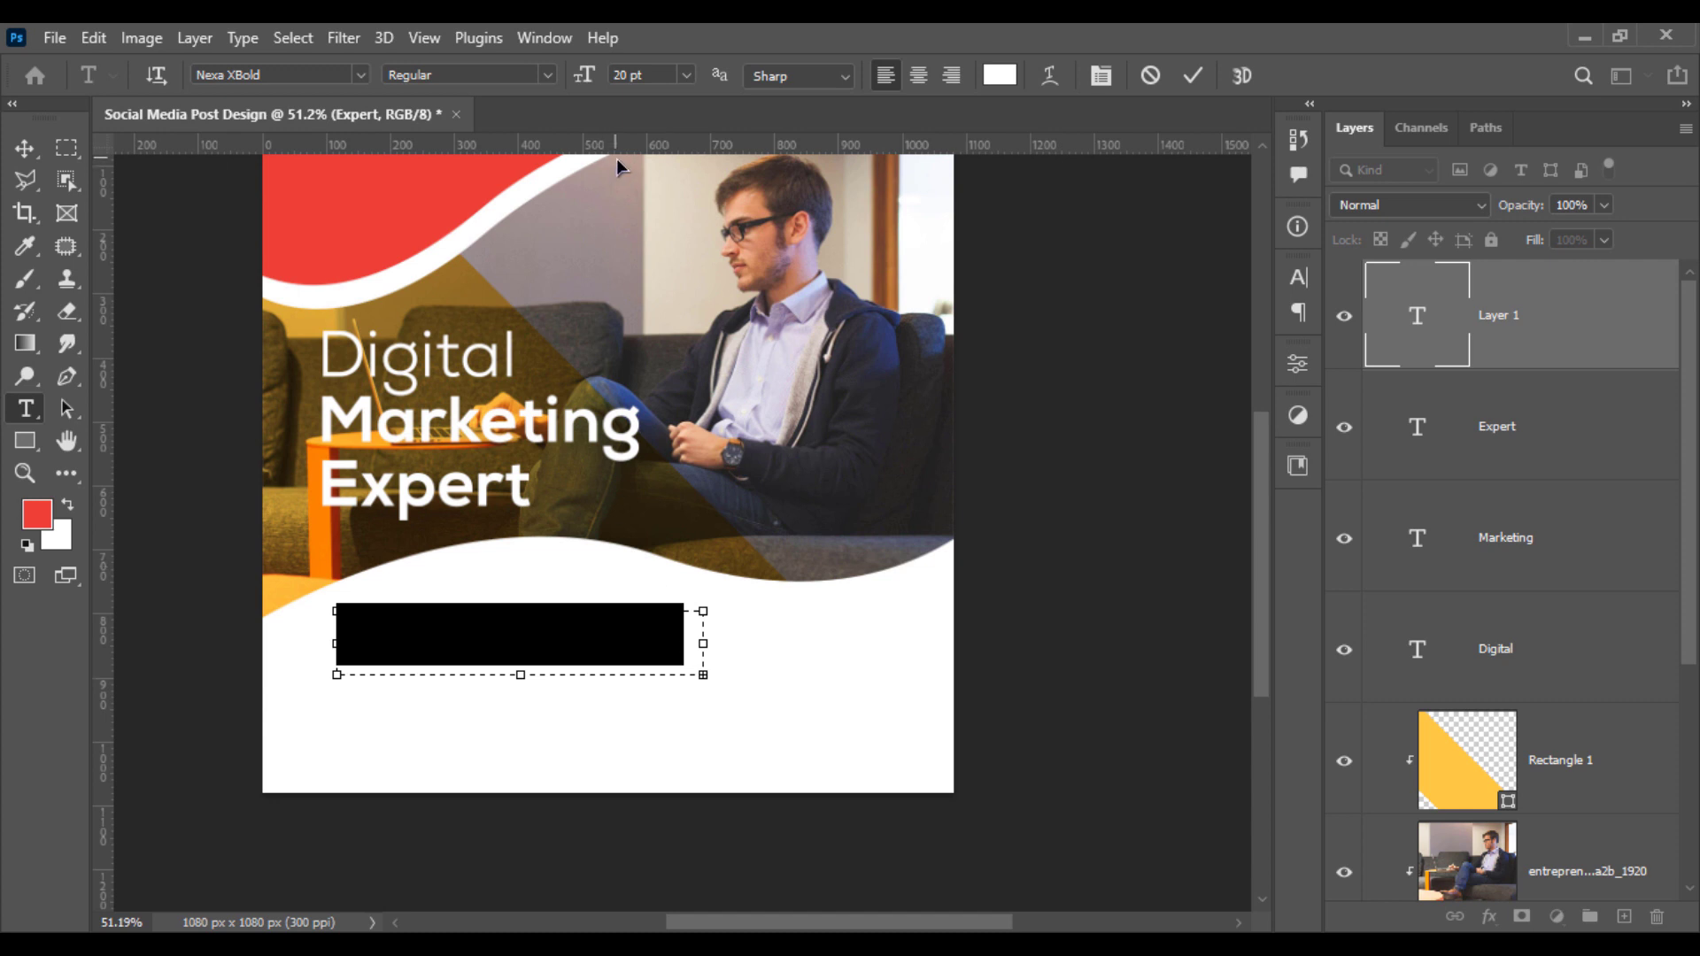
{"action": "left_click", "coordinate": [998, 76]}
{"action": "type", "text": "000000"}
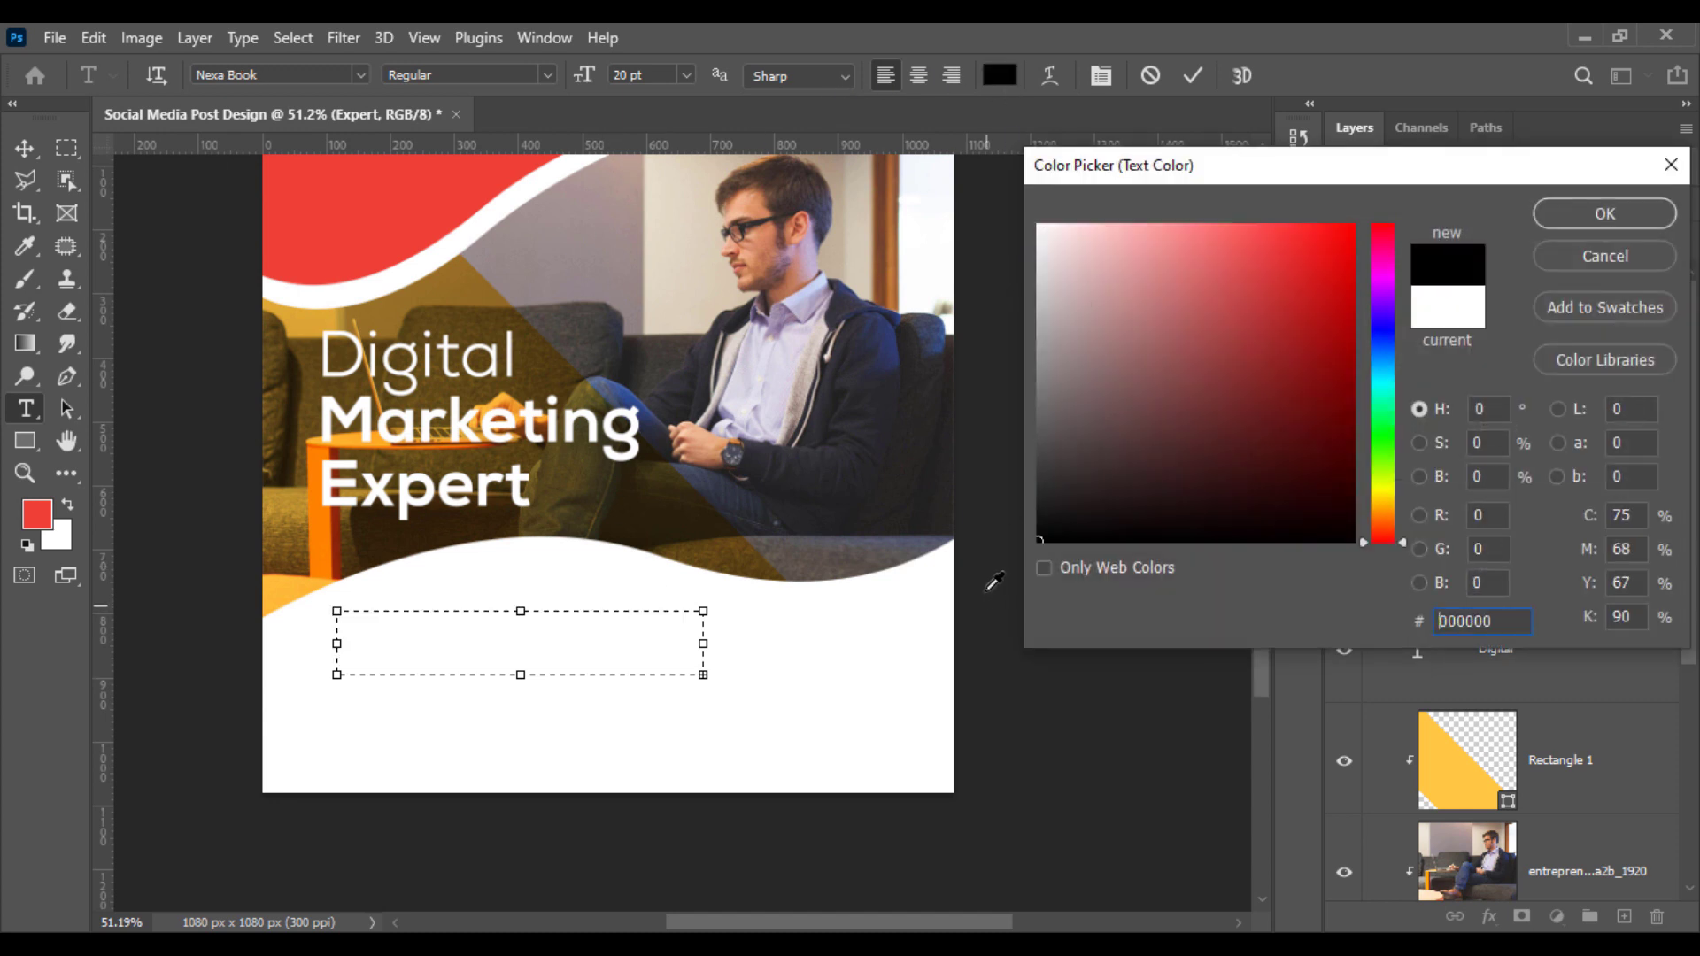
{"action": "left_click", "coordinate": [1575, 222]}
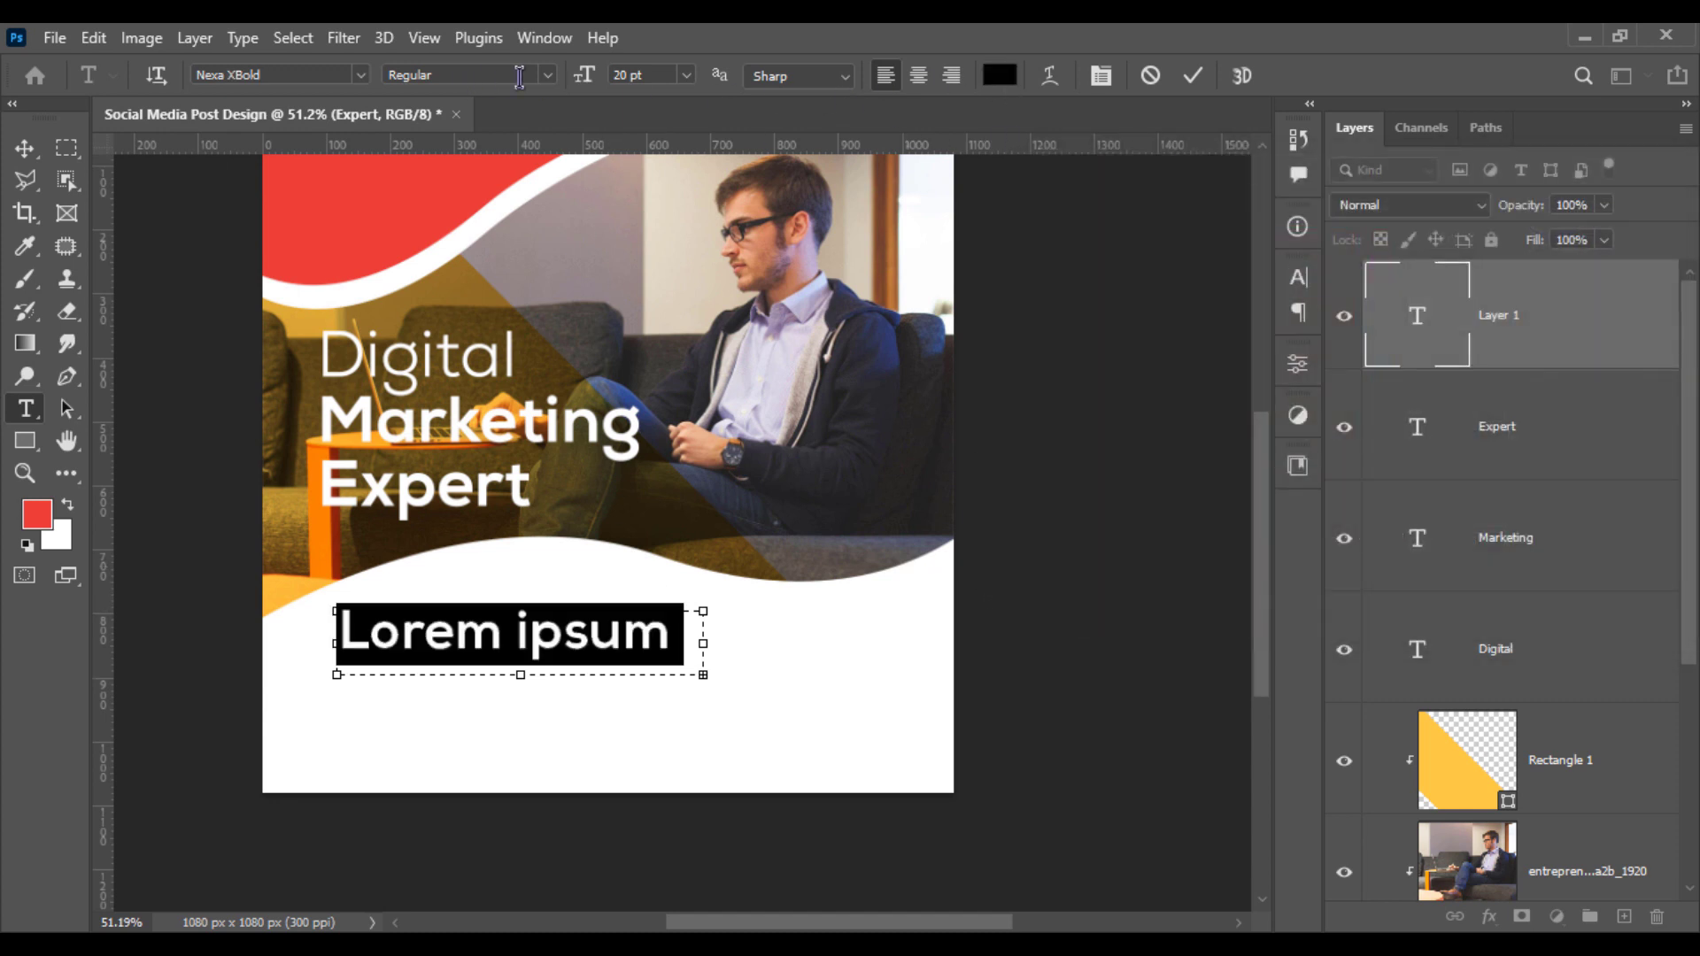
Step: Set the placeholder paragraph to 7 pt with 12 pt leading and resize its box to fit two lines
{"action": "left_click_drag", "start_coordinate": [585, 75], "coordinate": [573, 80]}
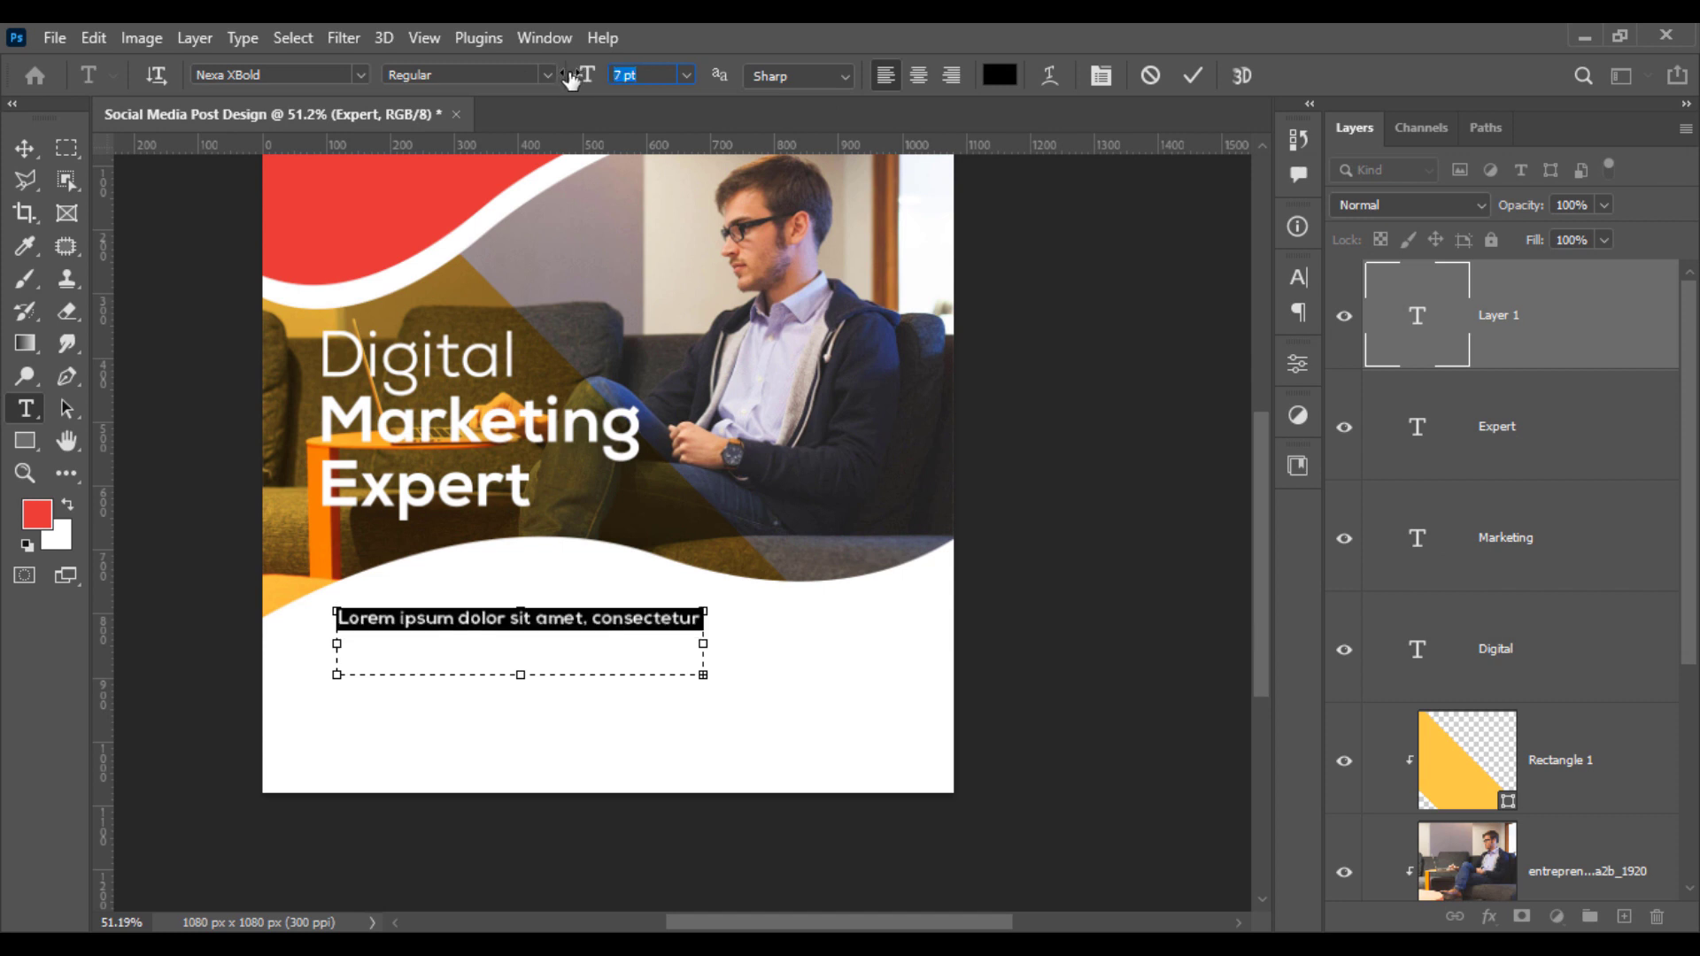
{"action": "left_click_drag", "start_coordinate": [520, 676], "coordinate": [519, 741]}
{"action": "triple_click", "coordinate": [544, 680]}
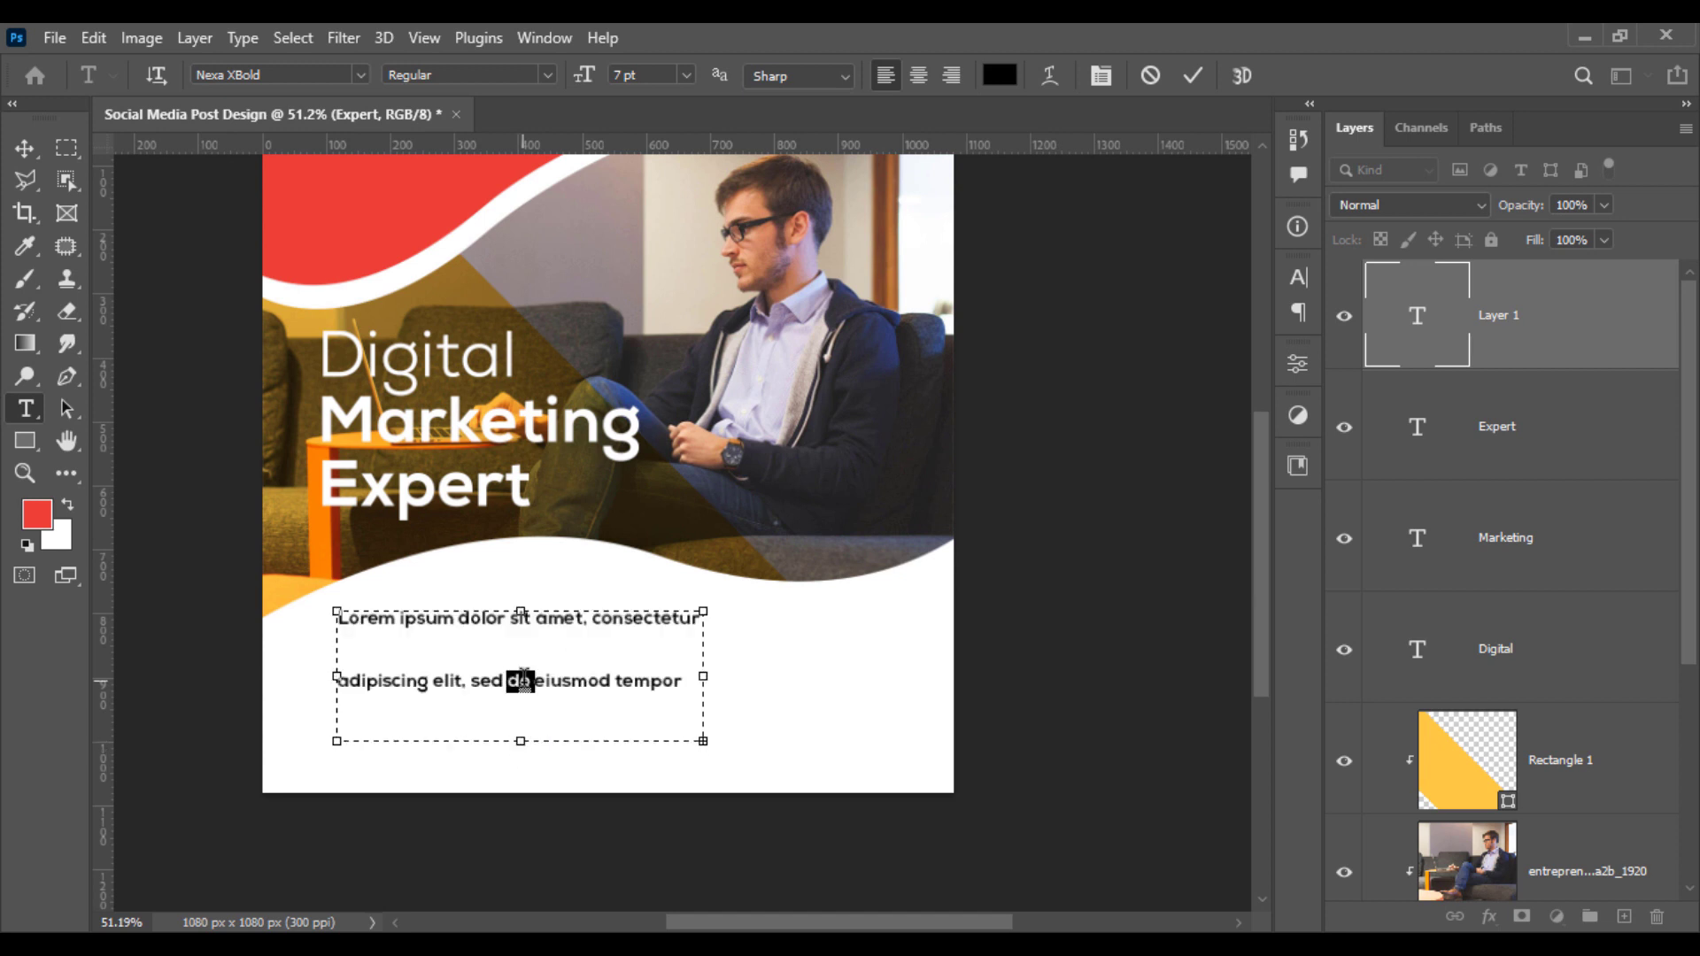
{"action": "key", "text": "ctrl+a"}
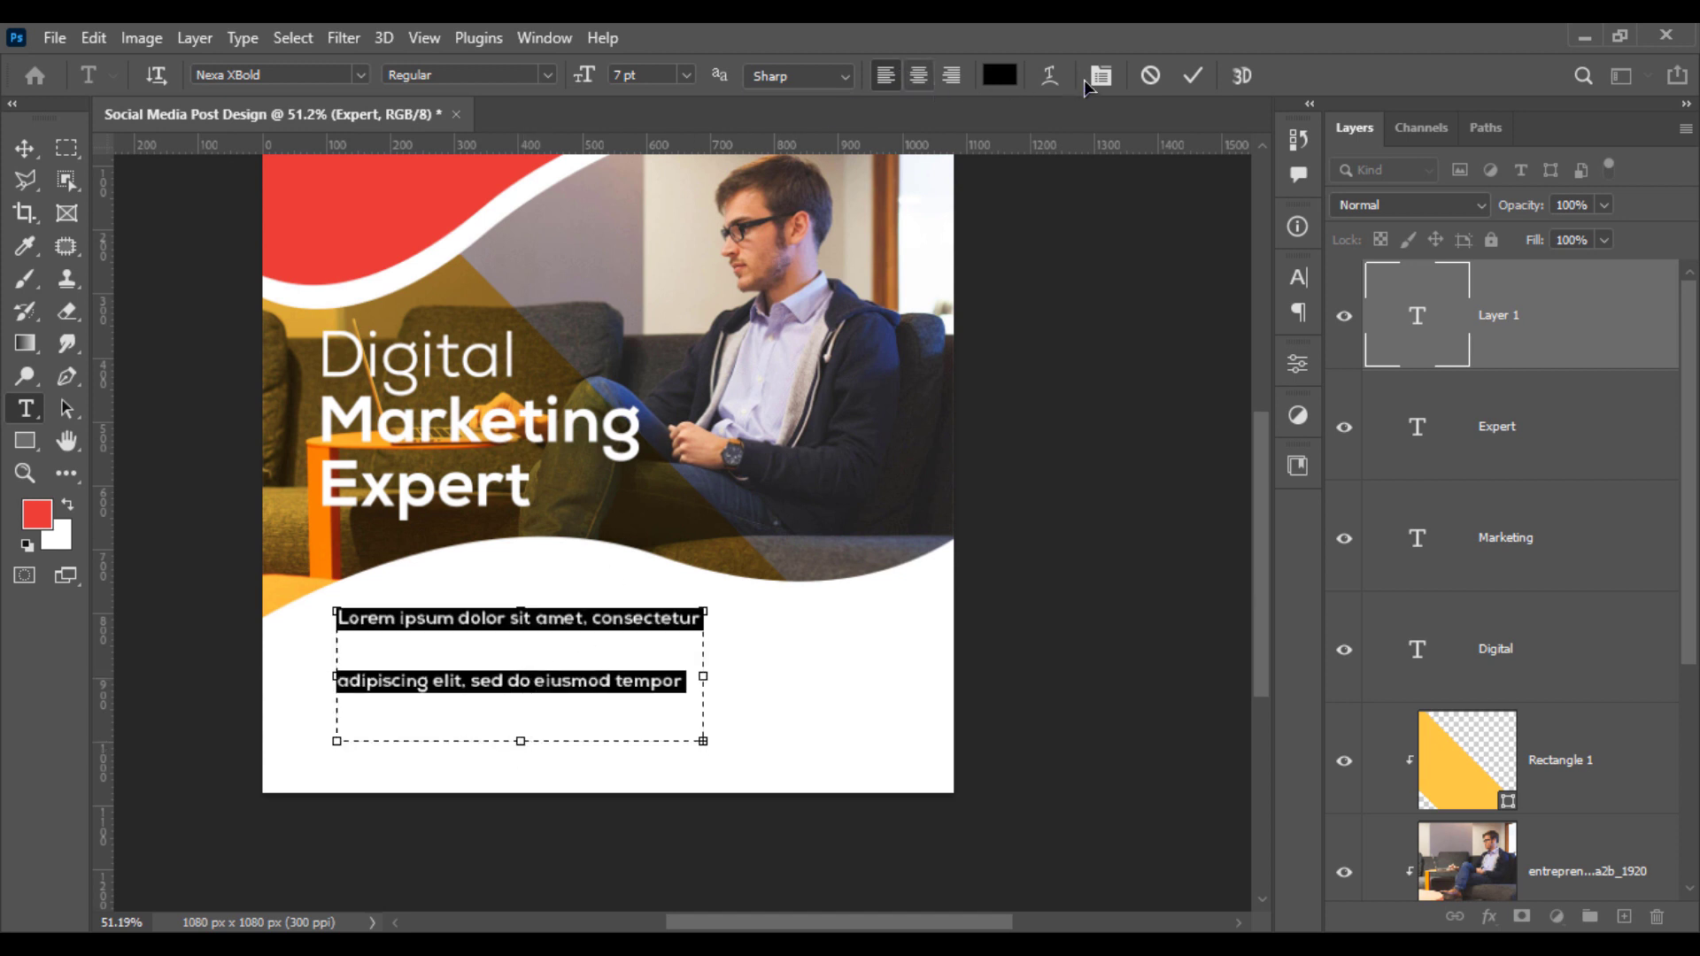
{"action": "left_click", "coordinate": [1100, 75]}
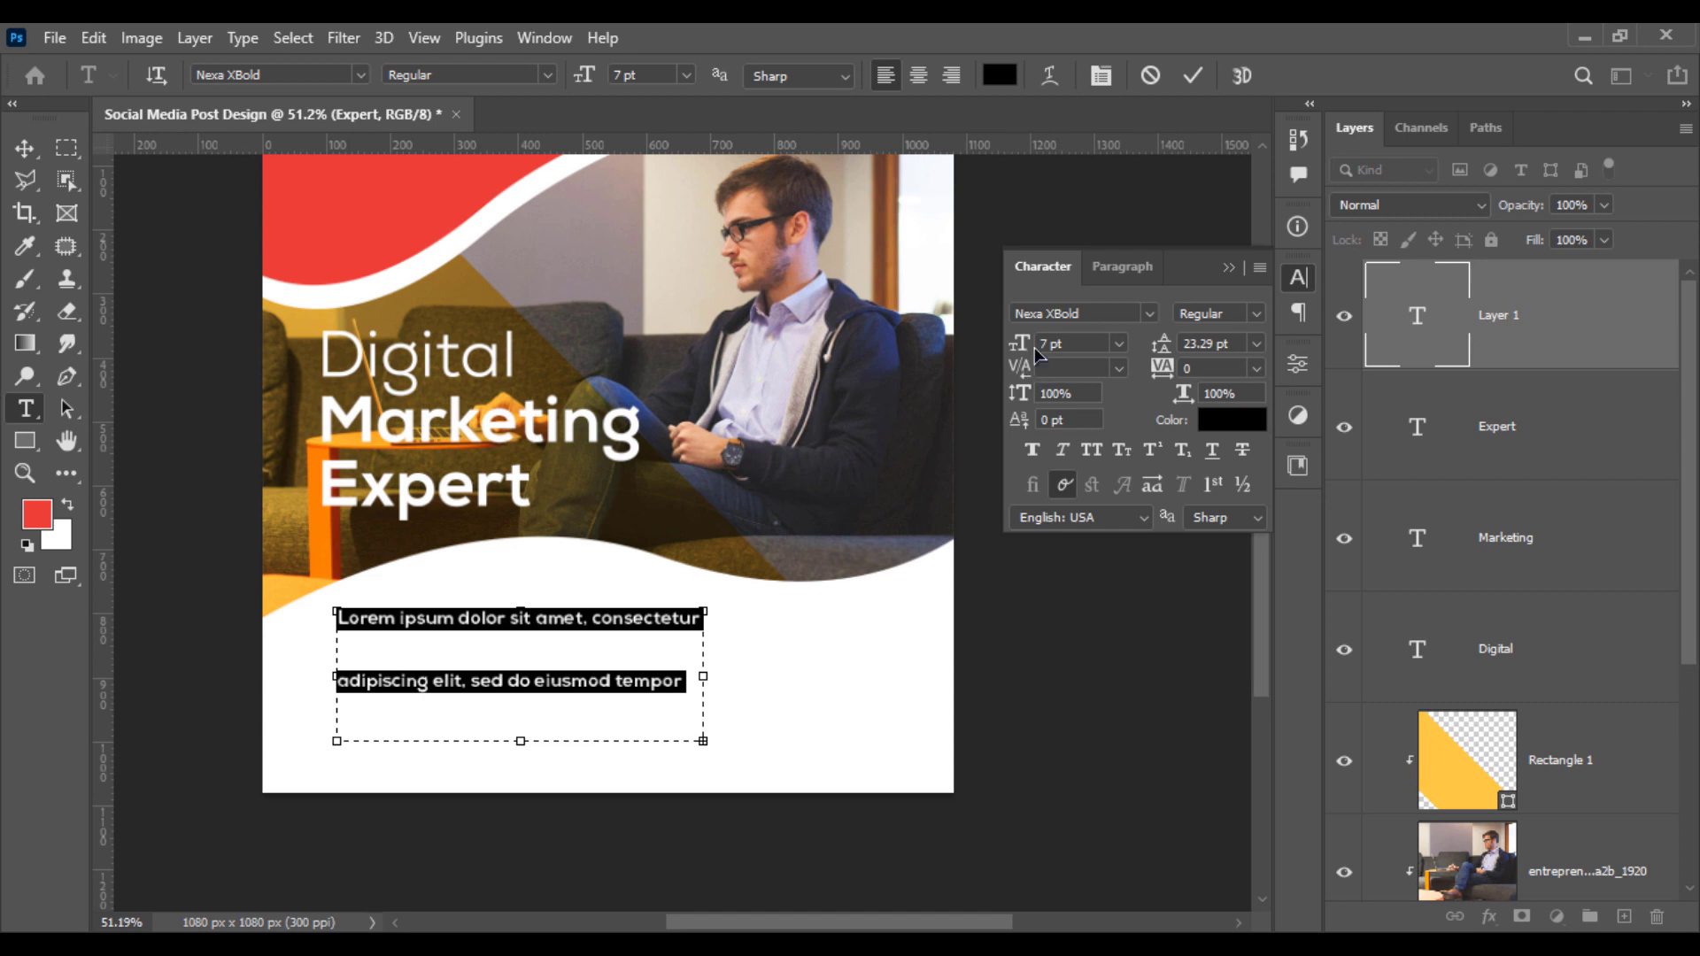
{"action": "left_click_drag", "start_coordinate": [1171, 355], "coordinate": [1158, 354]}
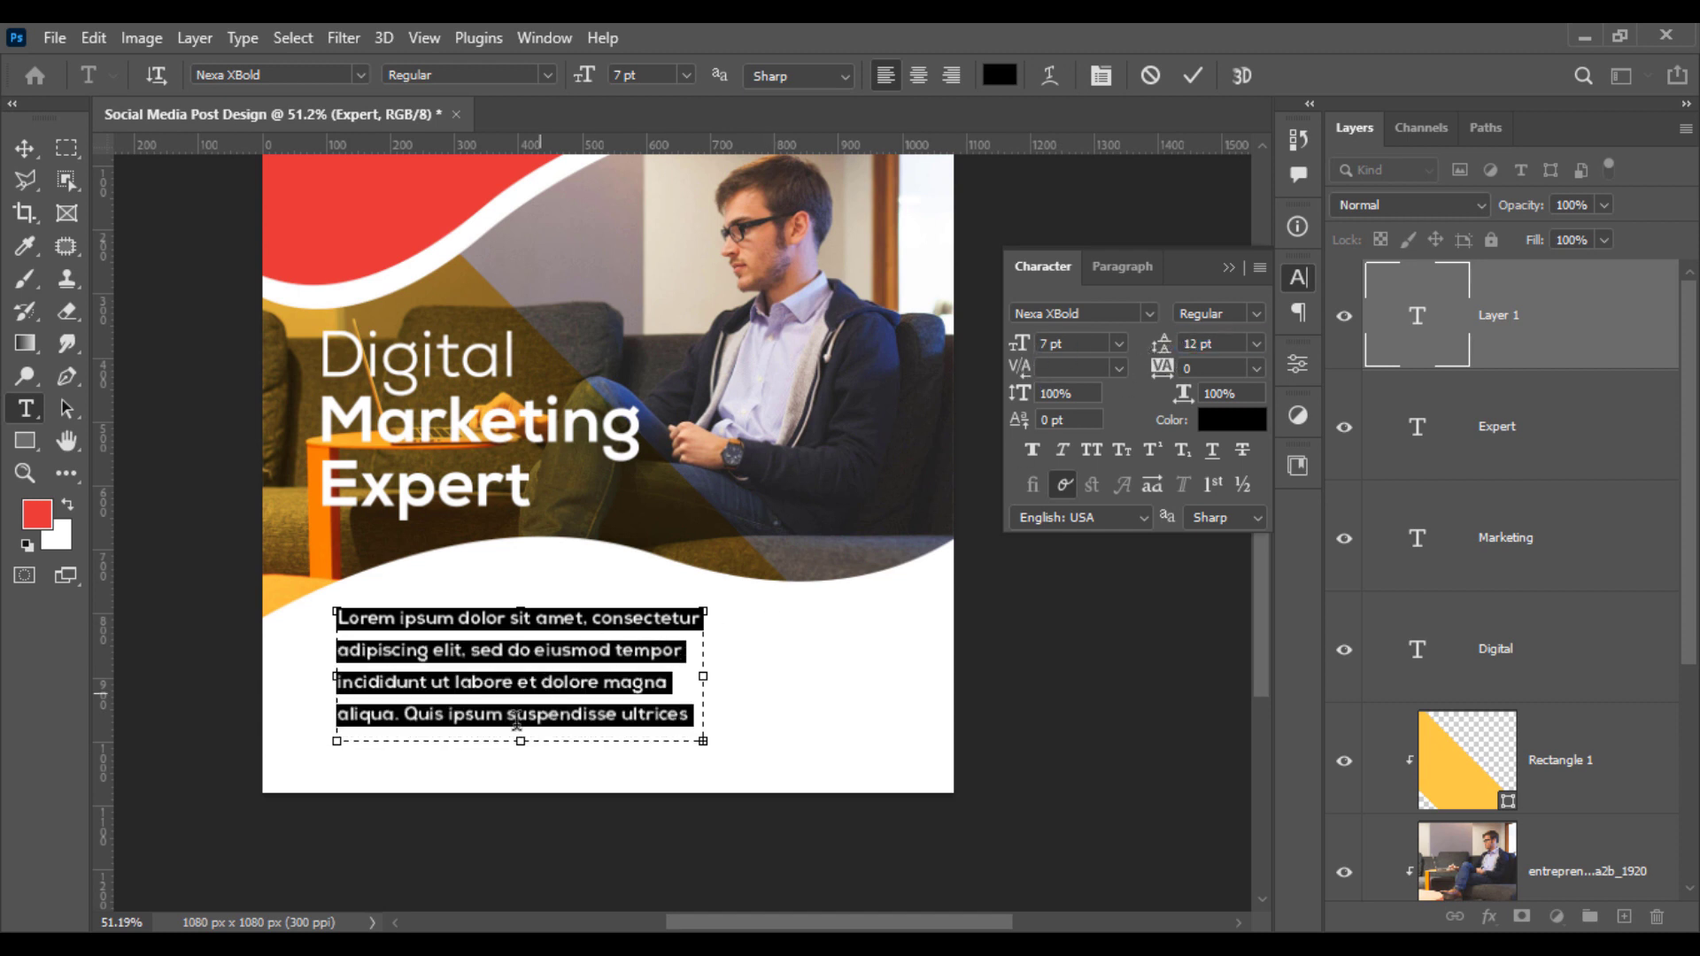
{"action": "left_click_drag", "start_coordinate": [534, 749], "coordinate": [695, 671]}
{"action": "left_click", "coordinate": [697, 656]}
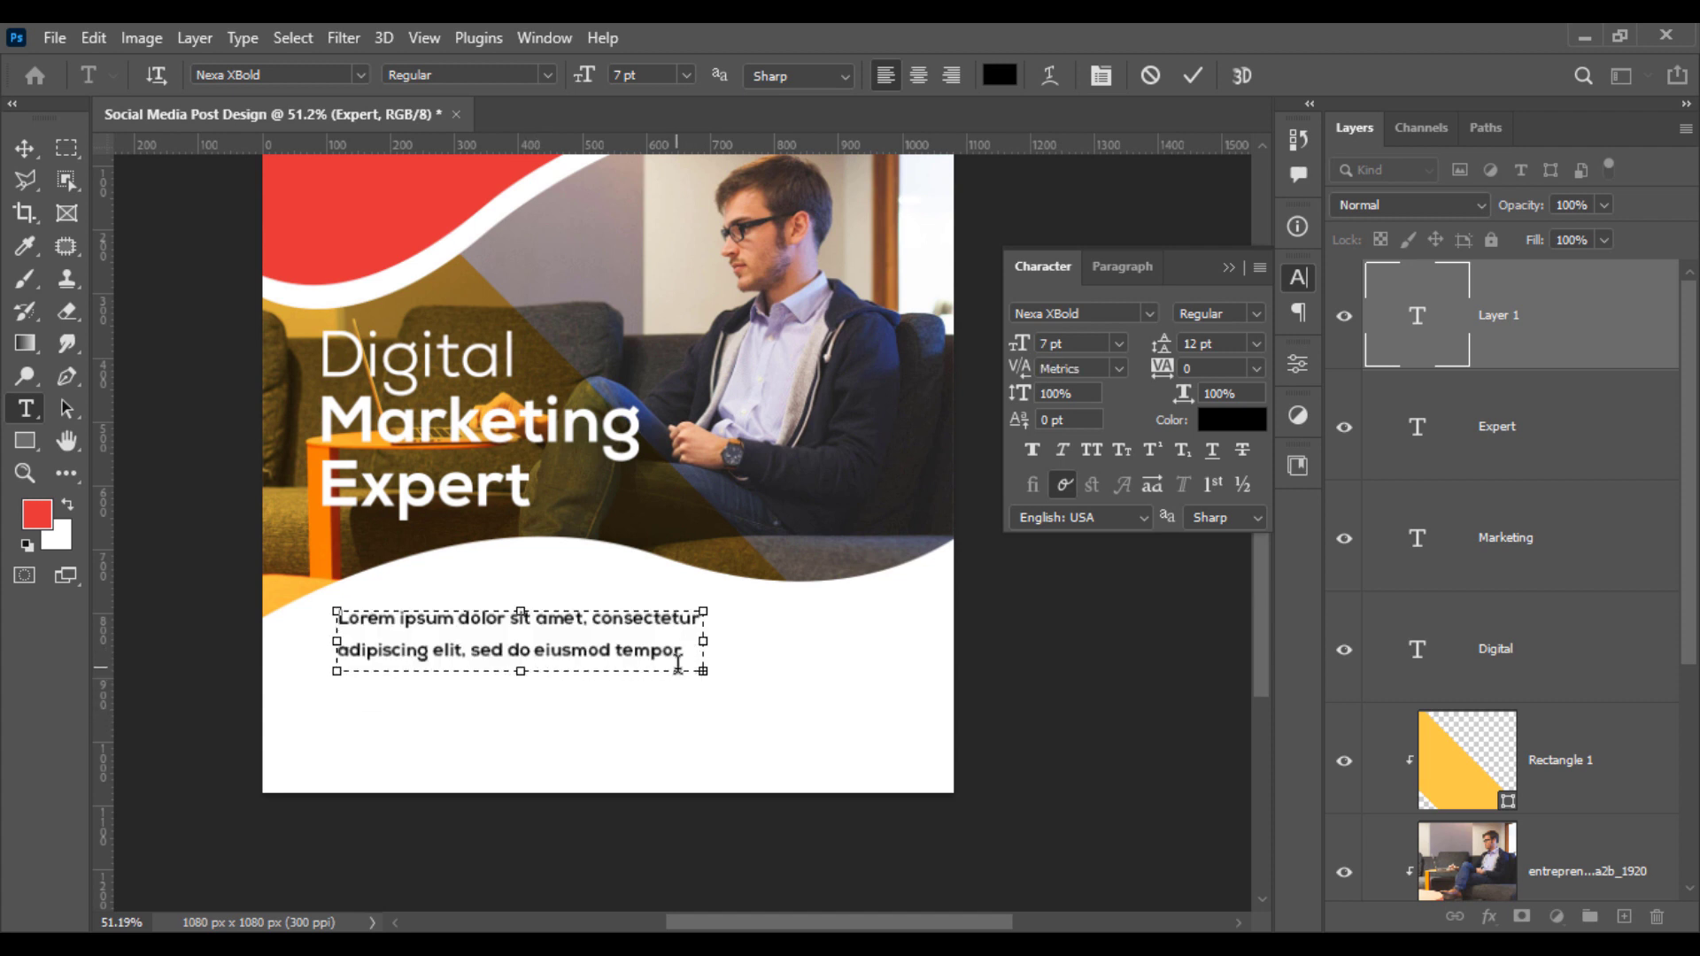
Step: Move the placeholder paragraph directly beneath the Expert headline and change its text colour to PANTONE 179 C
{"action": "left_click", "coordinate": [24, 148]}
{"action": "left_click_drag", "start_coordinate": [518, 642], "coordinate": [501, 563]}
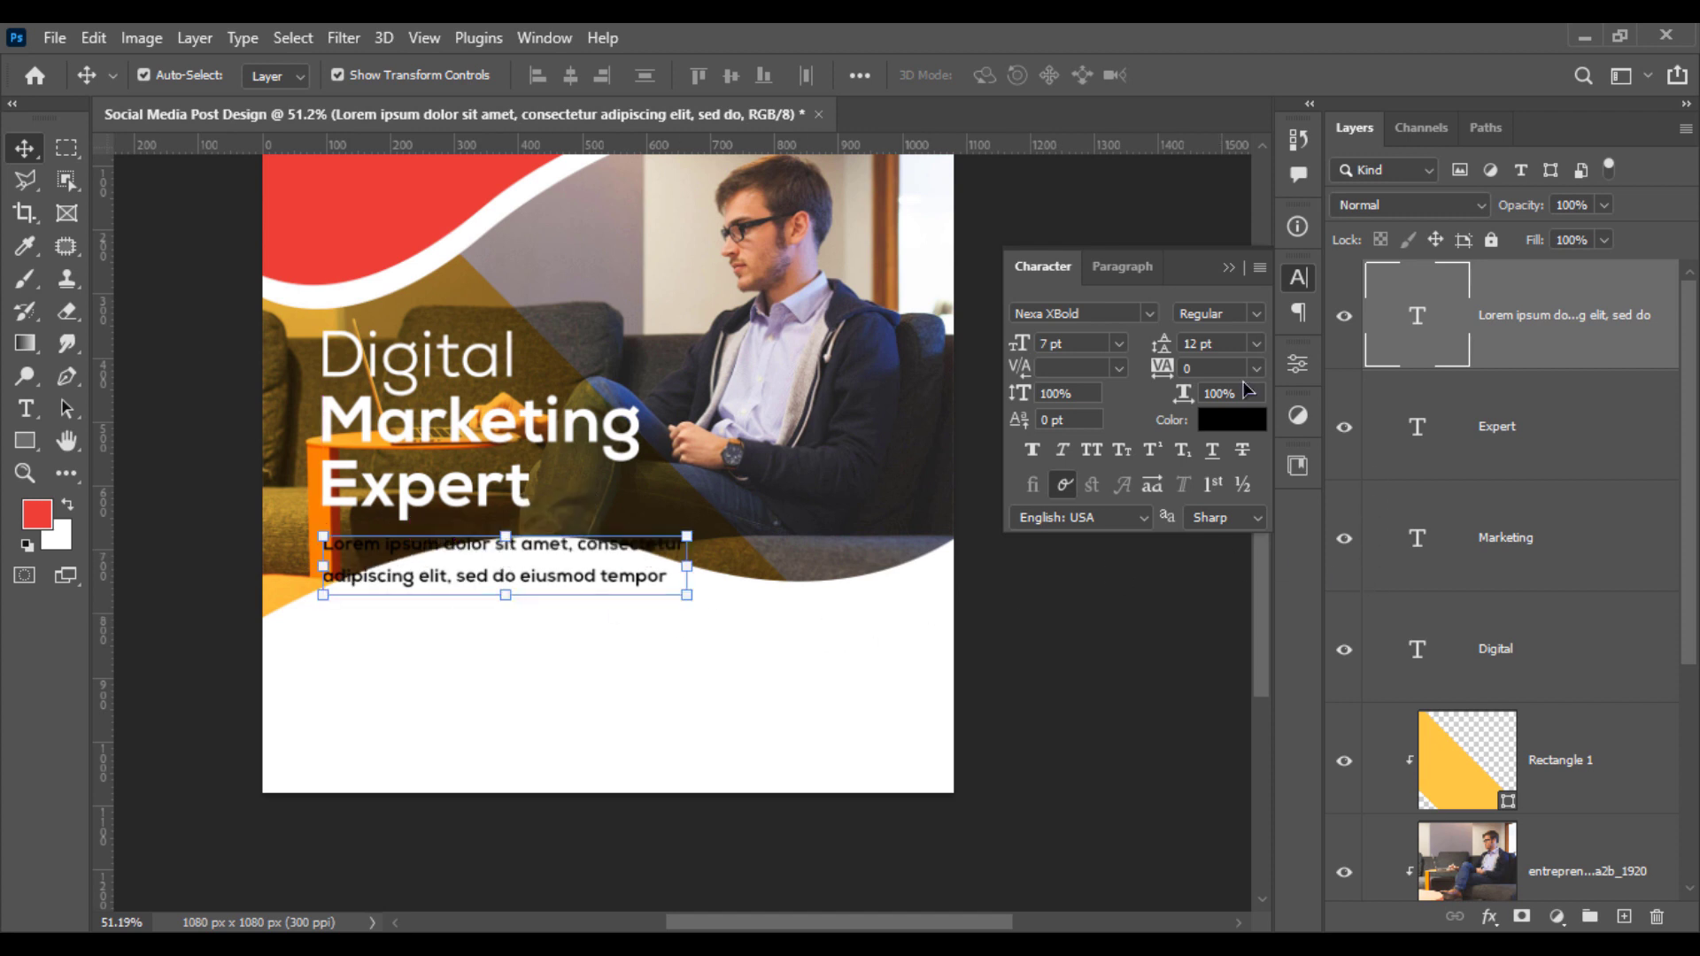
{"action": "left_click", "coordinate": [1210, 420]}
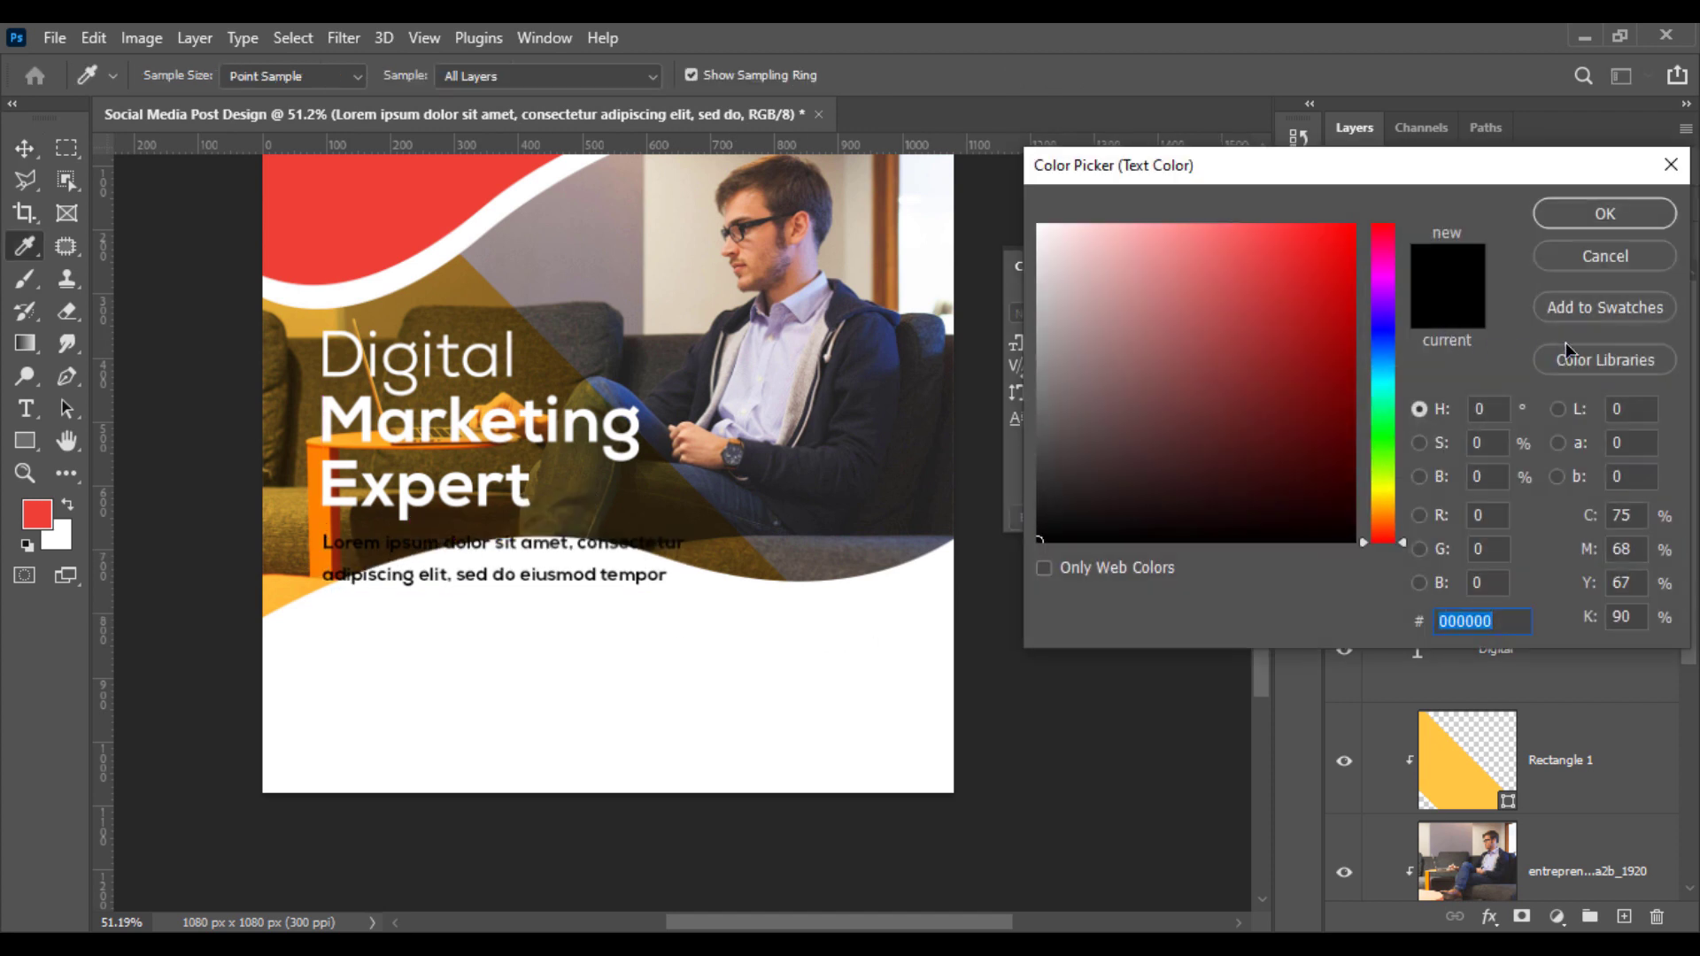
{"action": "left_click", "coordinate": [1627, 363]}
{"action": "left_click_drag", "start_coordinate": [1309, 283], "coordinate": [1311, 264]}
{"action": "left_click", "coordinate": [1172, 393]}
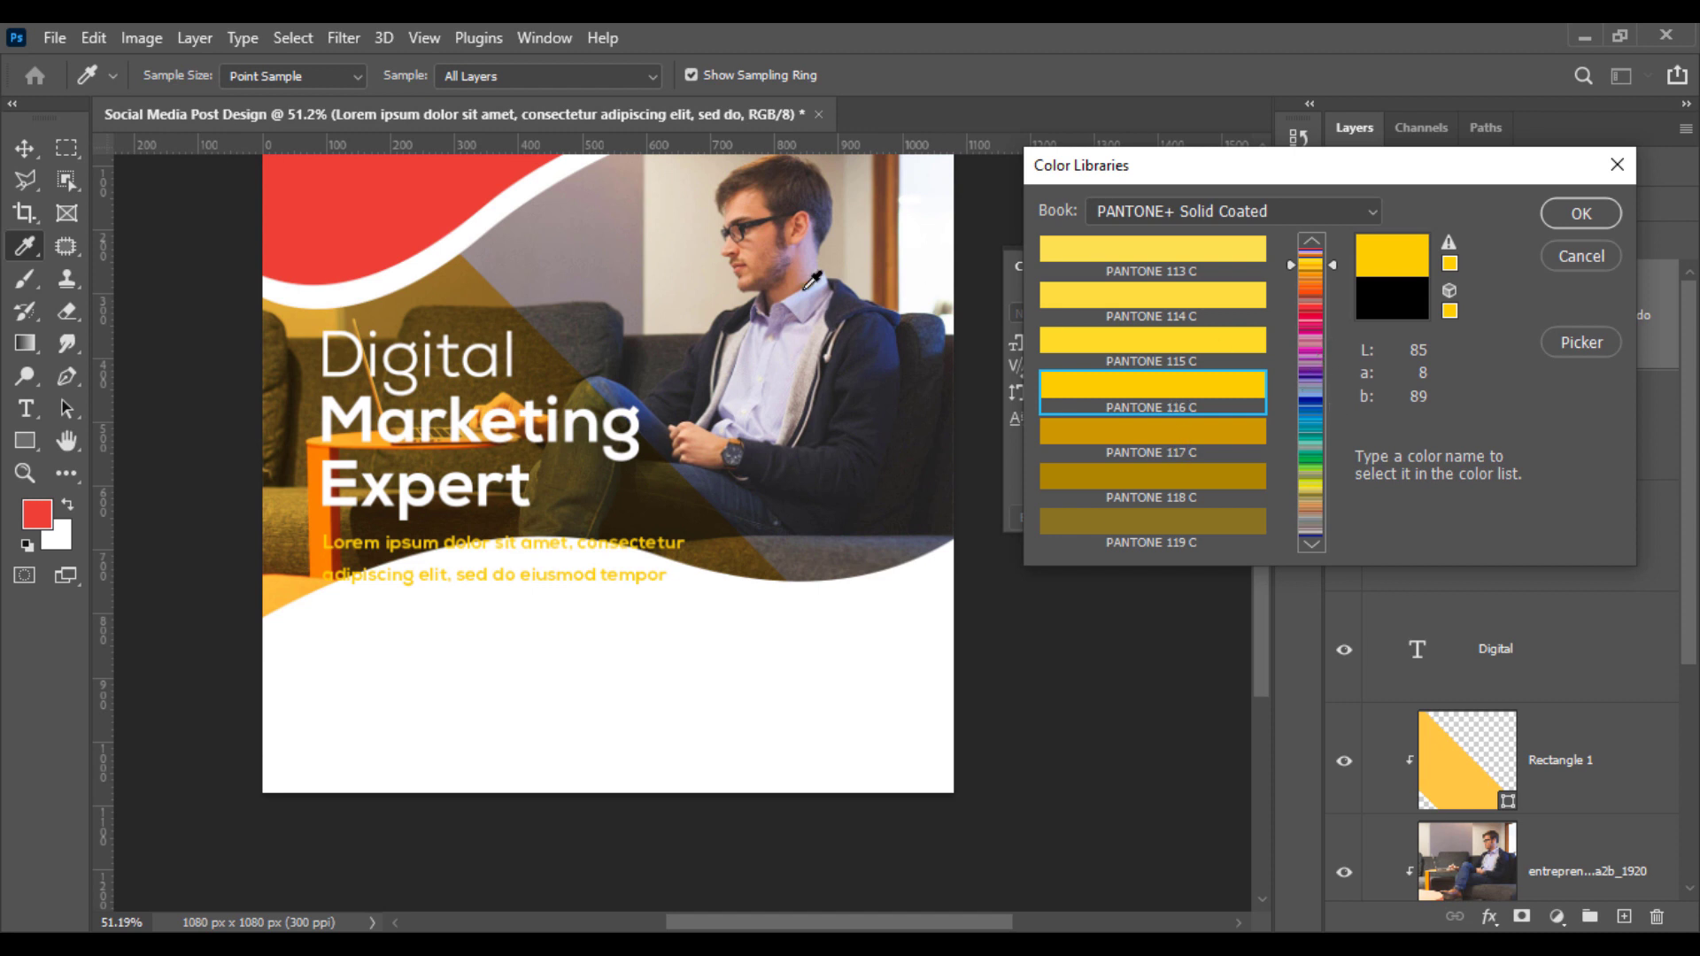
{"action": "left_click", "coordinate": [419, 206]}
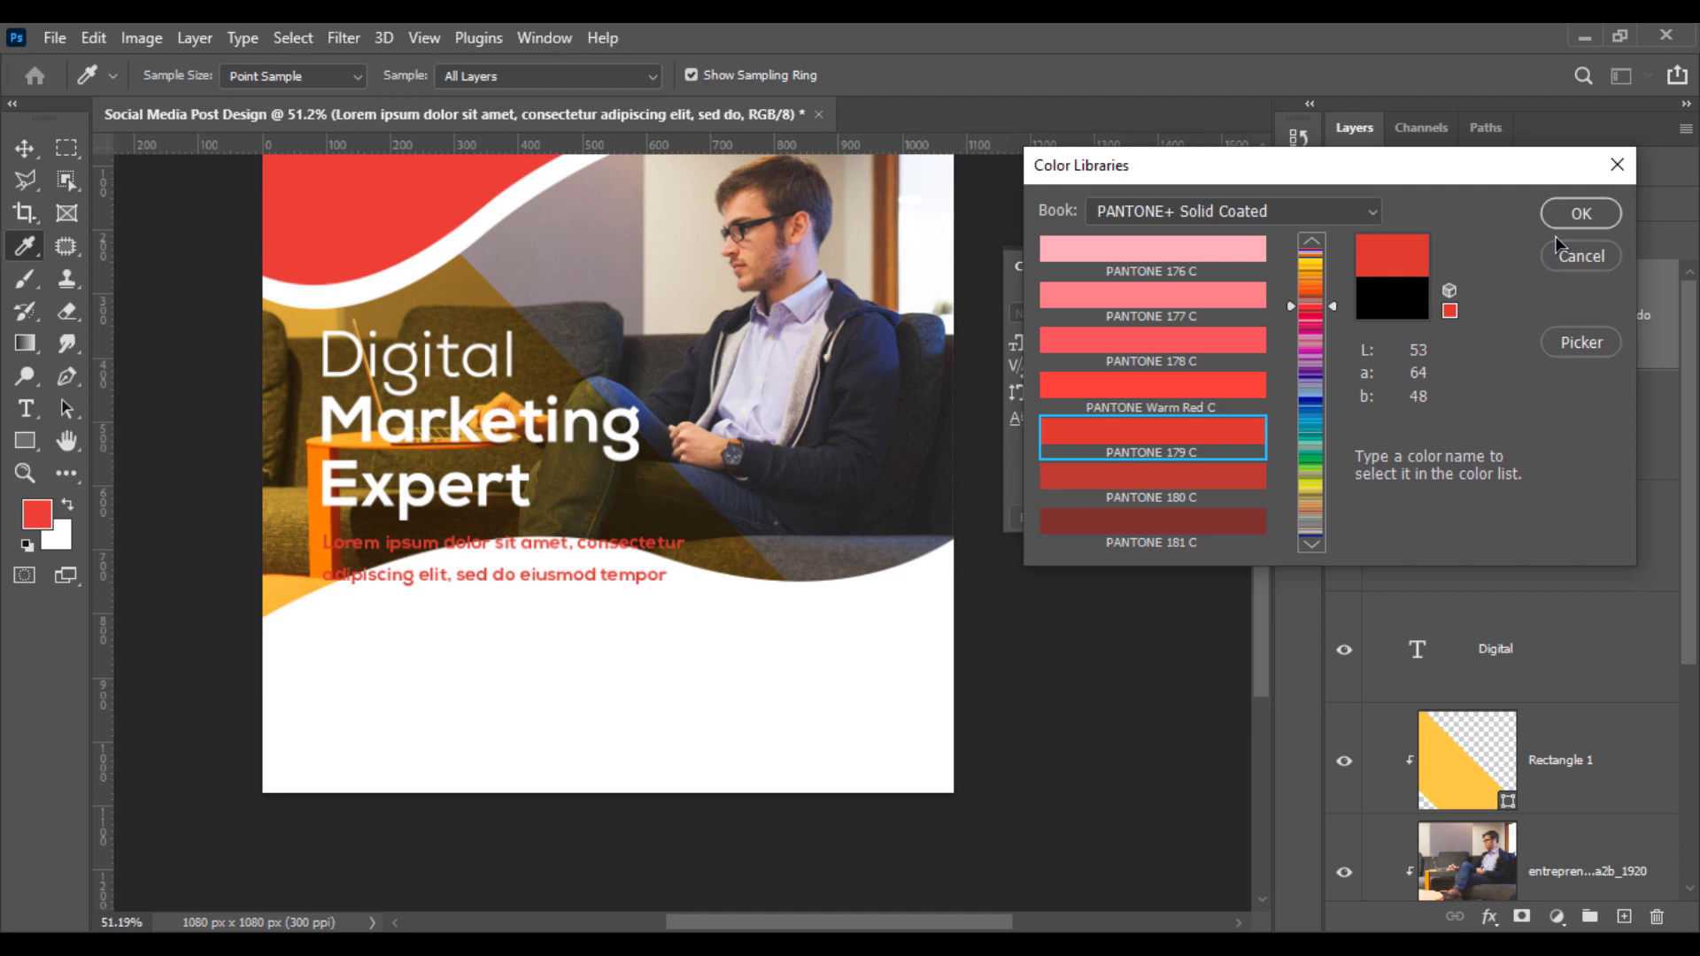
{"action": "left_click", "coordinate": [1580, 213]}
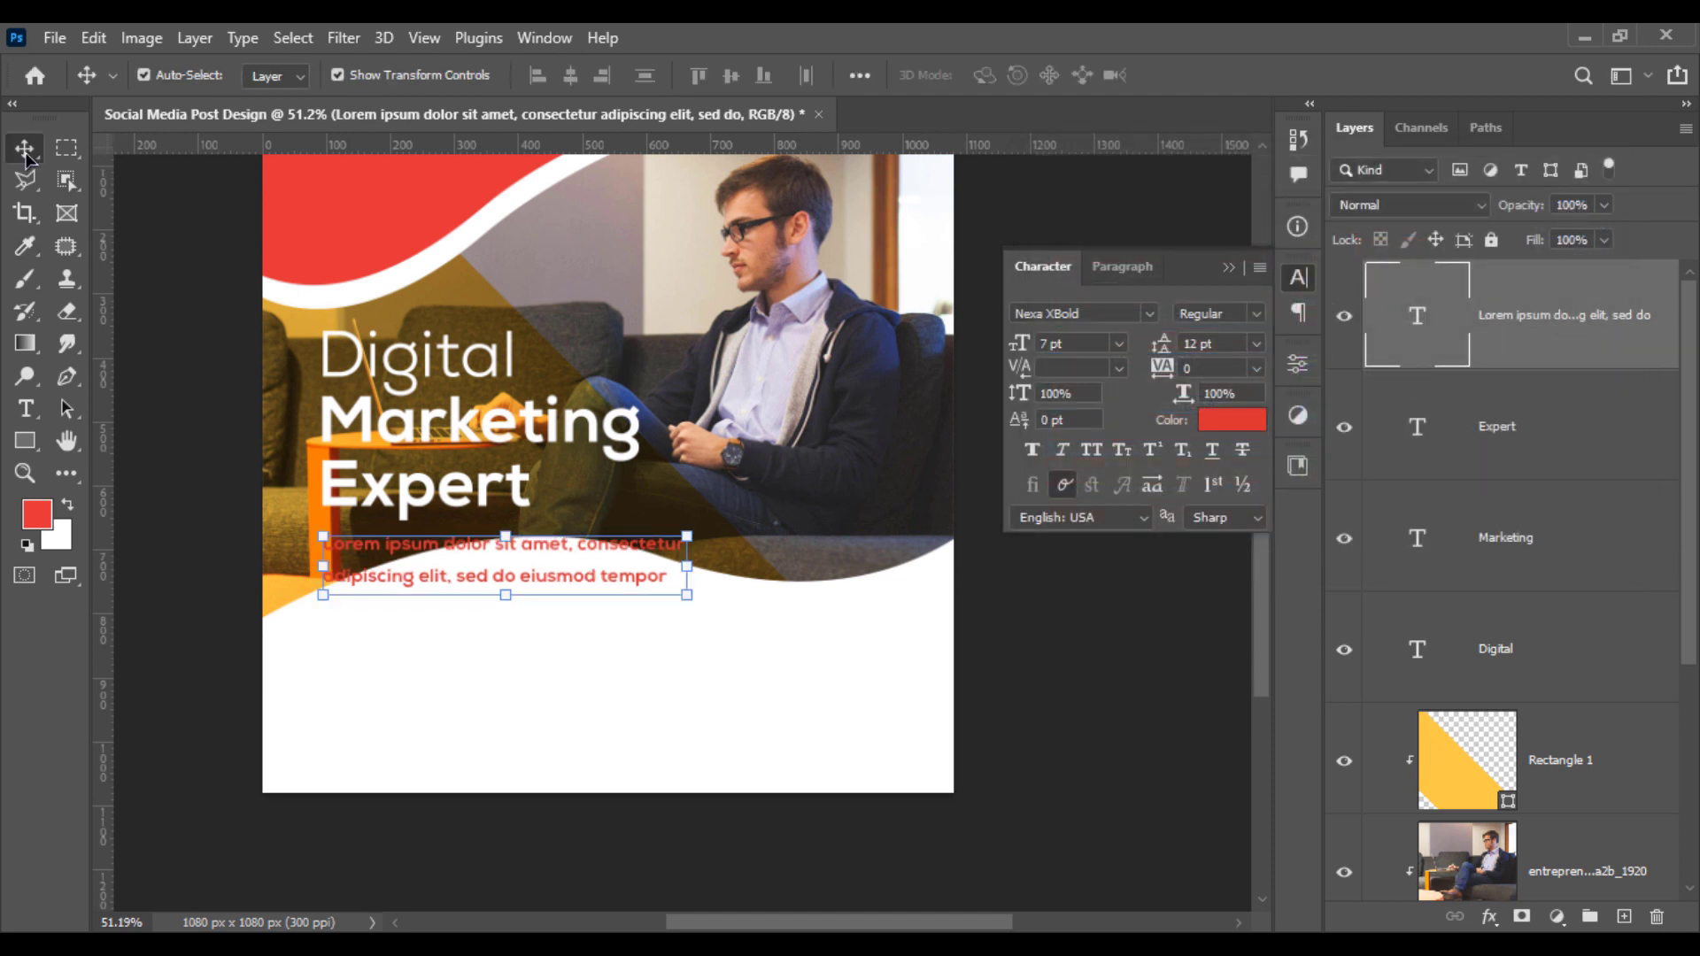
Step: Delete the Lorem ipsum paragraph layer from the design
{"action": "left_click", "coordinate": [141, 311]}
{"action": "scroll", "coordinate": [317, 598], "scroll_direction": "up", "scroll_amount": 1}
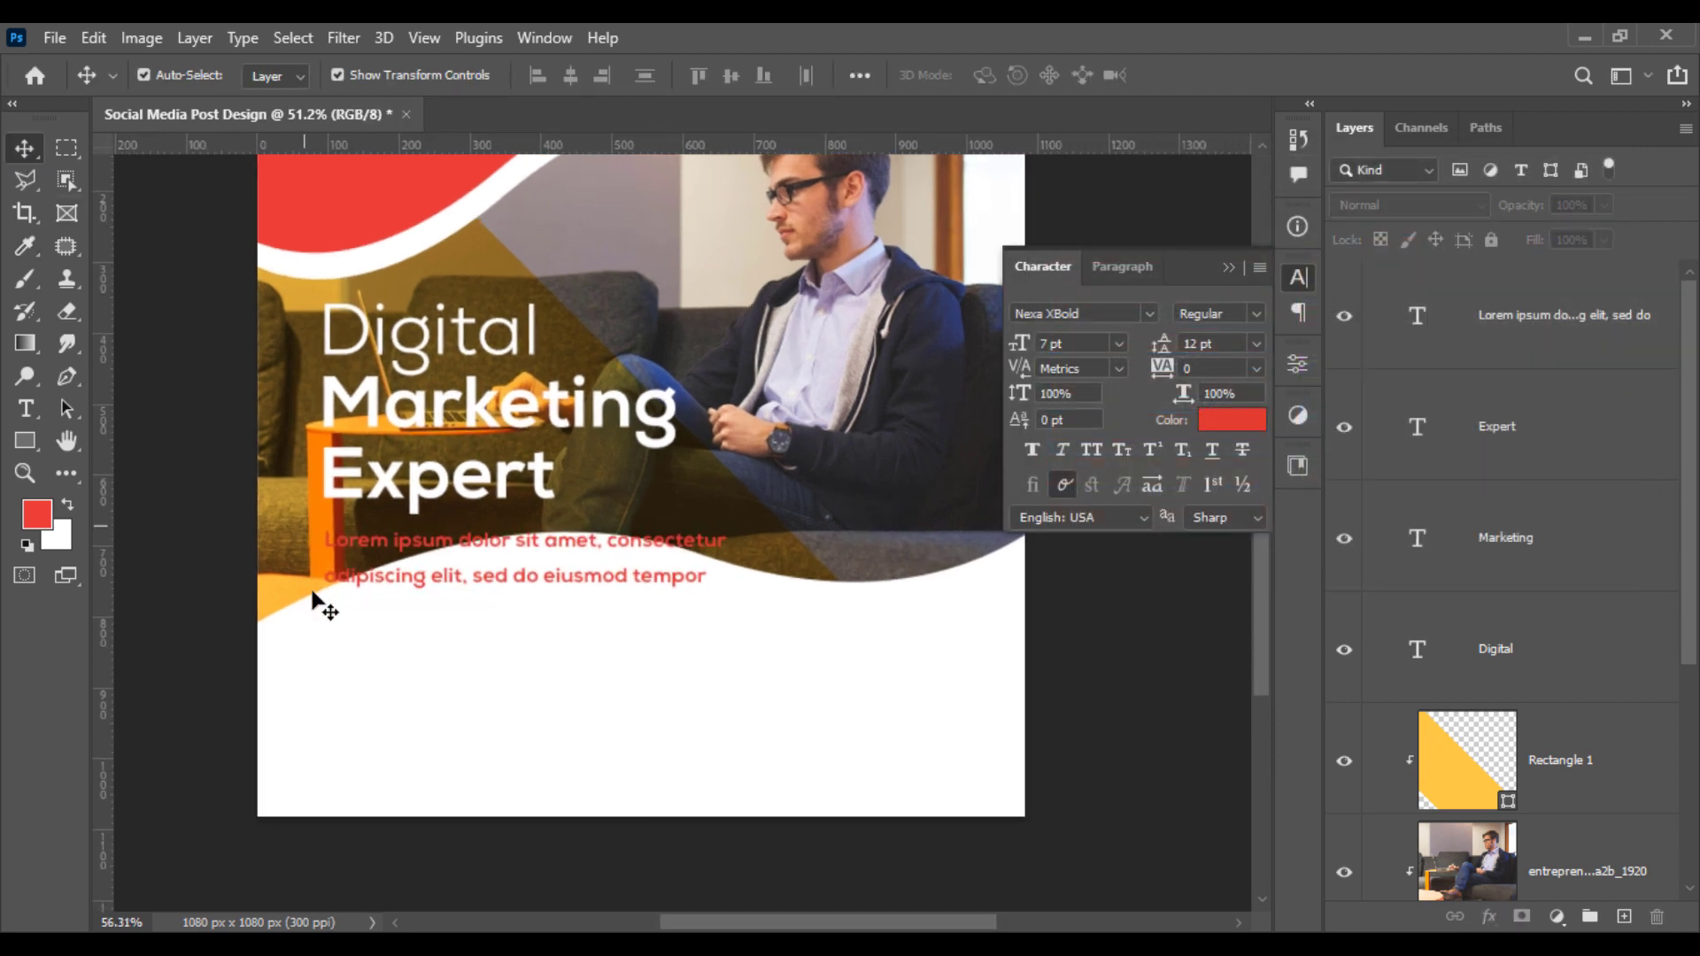
{"action": "scroll", "coordinate": [316, 597], "scroll_direction": "up", "scroll_amount": 1}
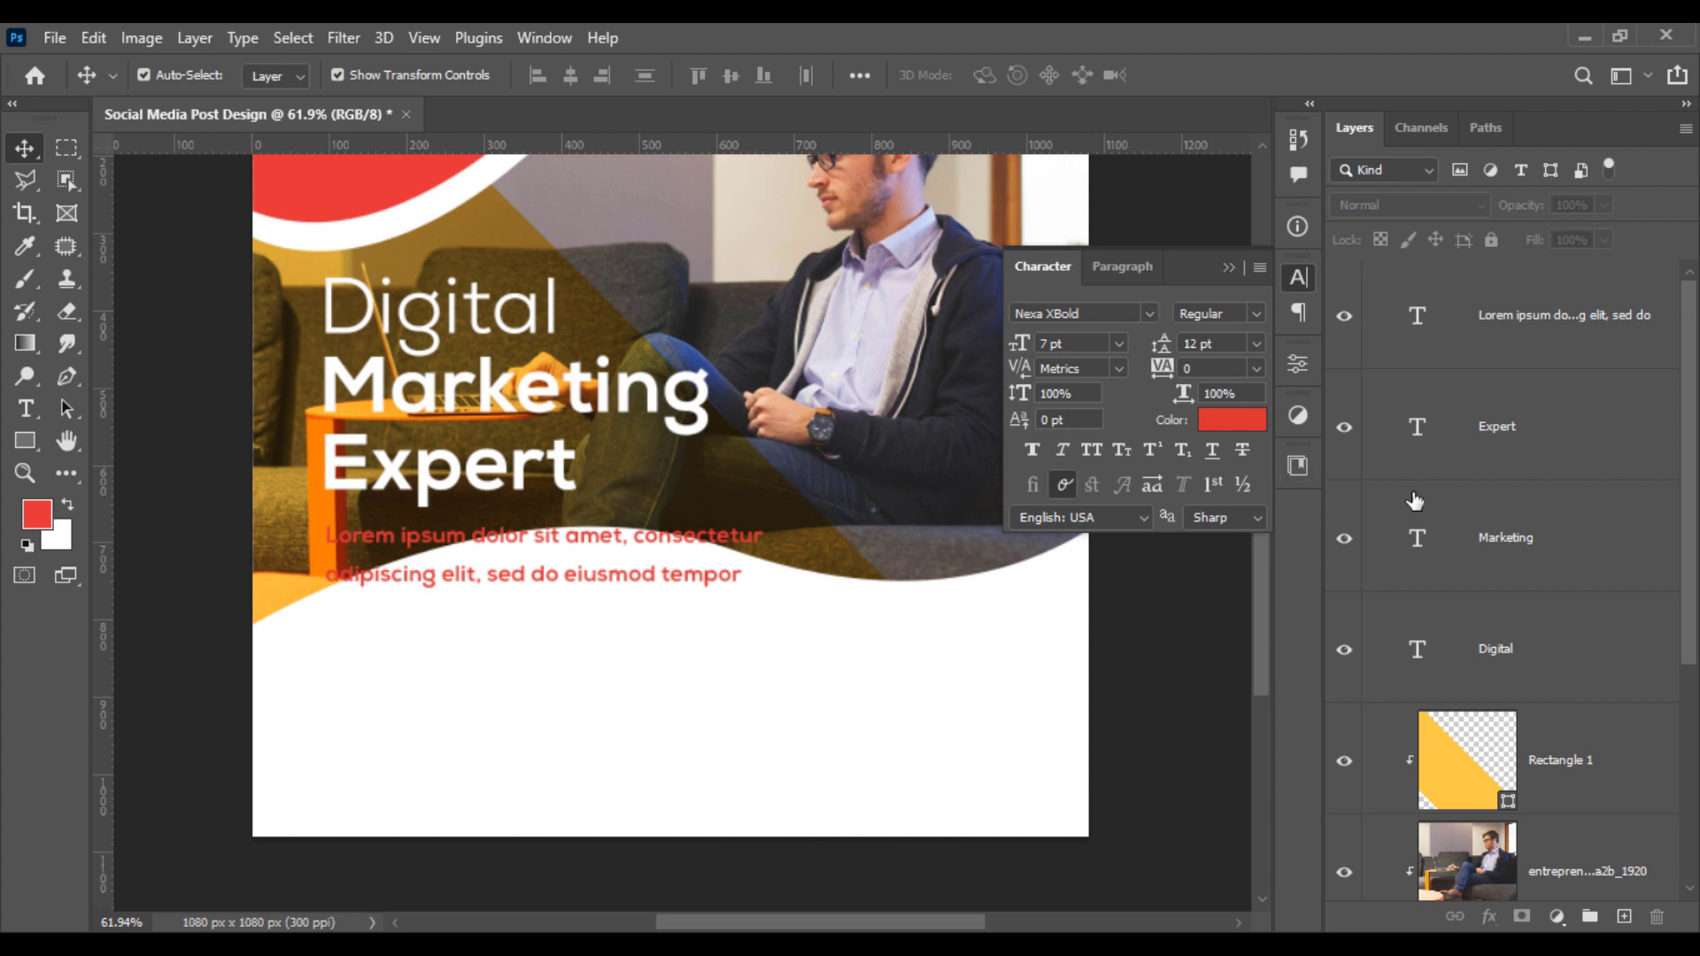
{"action": "left_click", "coordinate": [1551, 324]}
{"action": "key", "text": "Delete"}
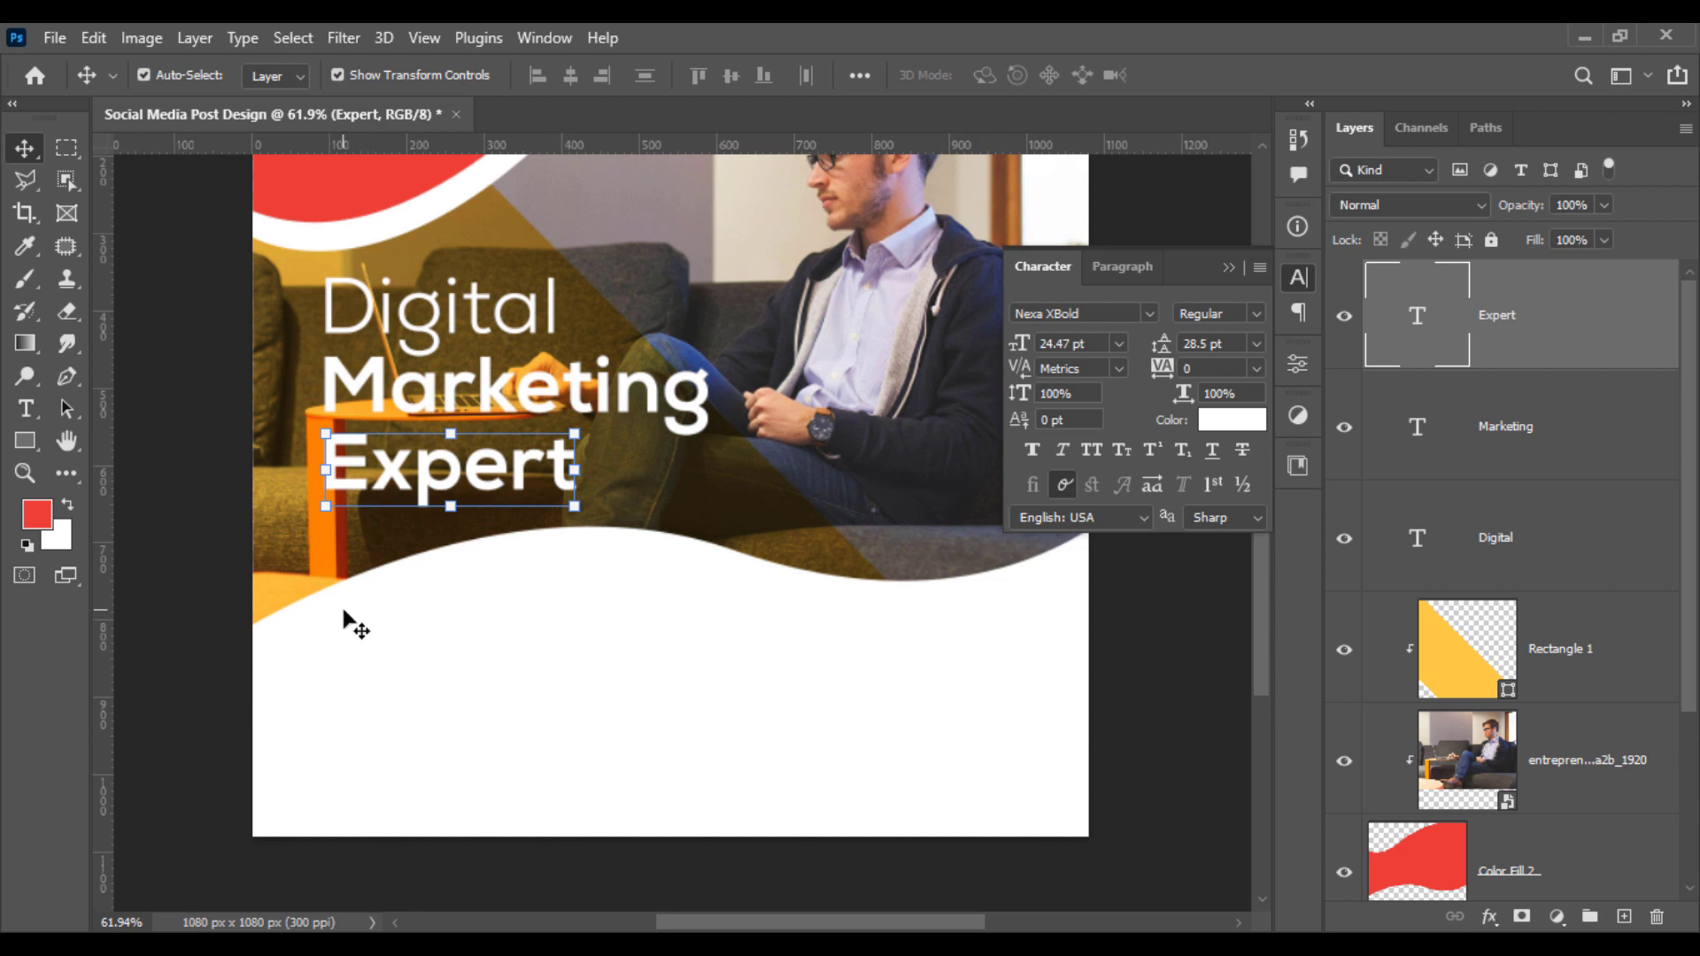
{"action": "left_click", "coordinate": [438, 722]}
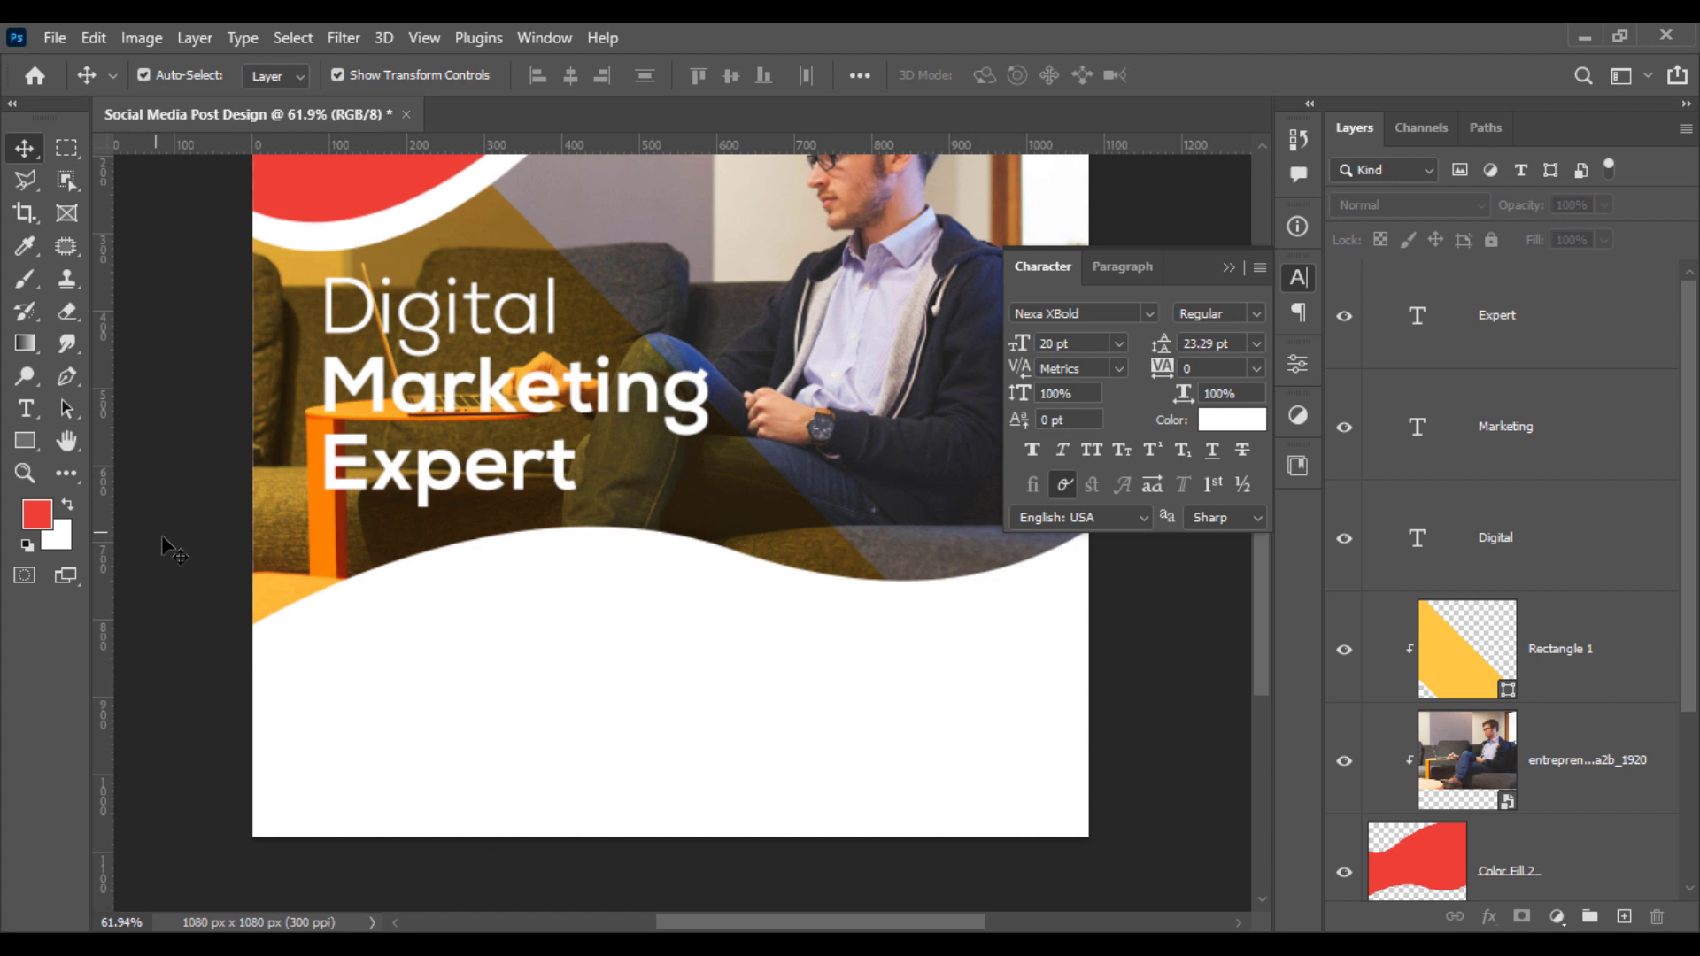
Step: Draw a red rounded rectangle about 151 x 69 px in the white area below the Expert headline
{"action": "left_click", "coordinate": [19, 449]}
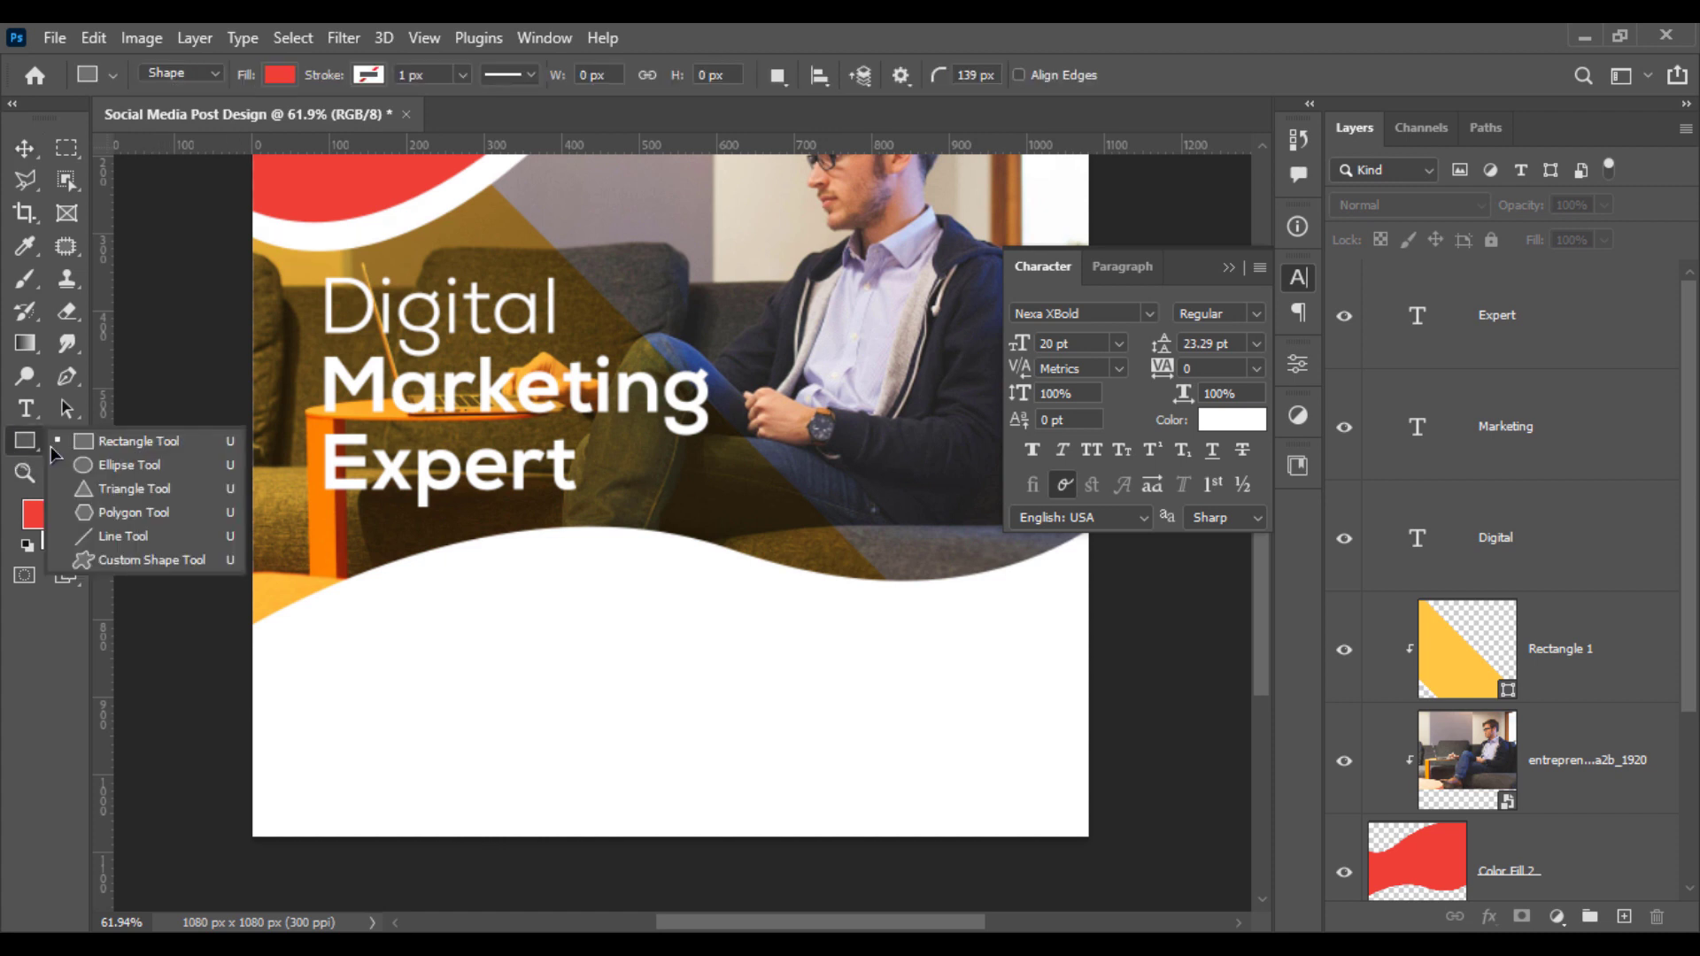
{"action": "left_click", "coordinate": [133, 443]}
{"action": "left_click_drag", "start_coordinate": [336, 620], "coordinate": [390, 612]}
{"action": "left_click", "coordinate": [25, 147]}
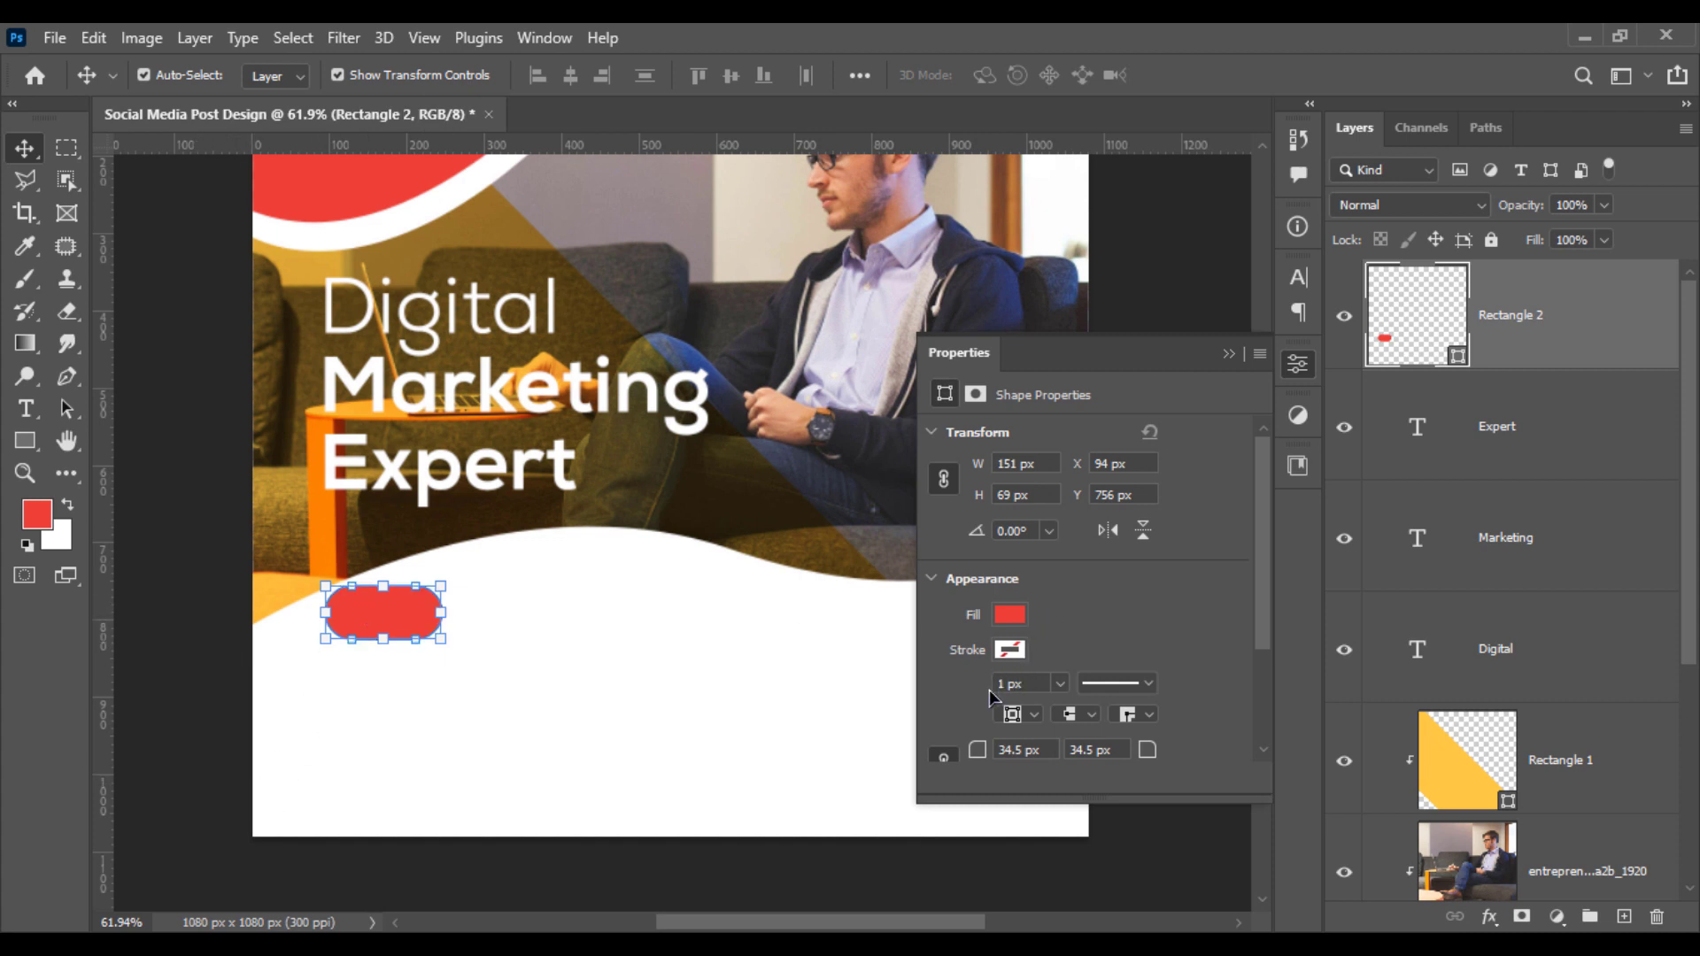
Step: Set all corner radii of the red rectangle to 9.5 px and move it down to about Y 795 px
{"action": "left_click", "coordinate": [943, 757]}
{"action": "left_click_drag", "start_coordinate": [977, 710], "coordinate": [943, 727]}
{"action": "left_click", "coordinate": [943, 724]}
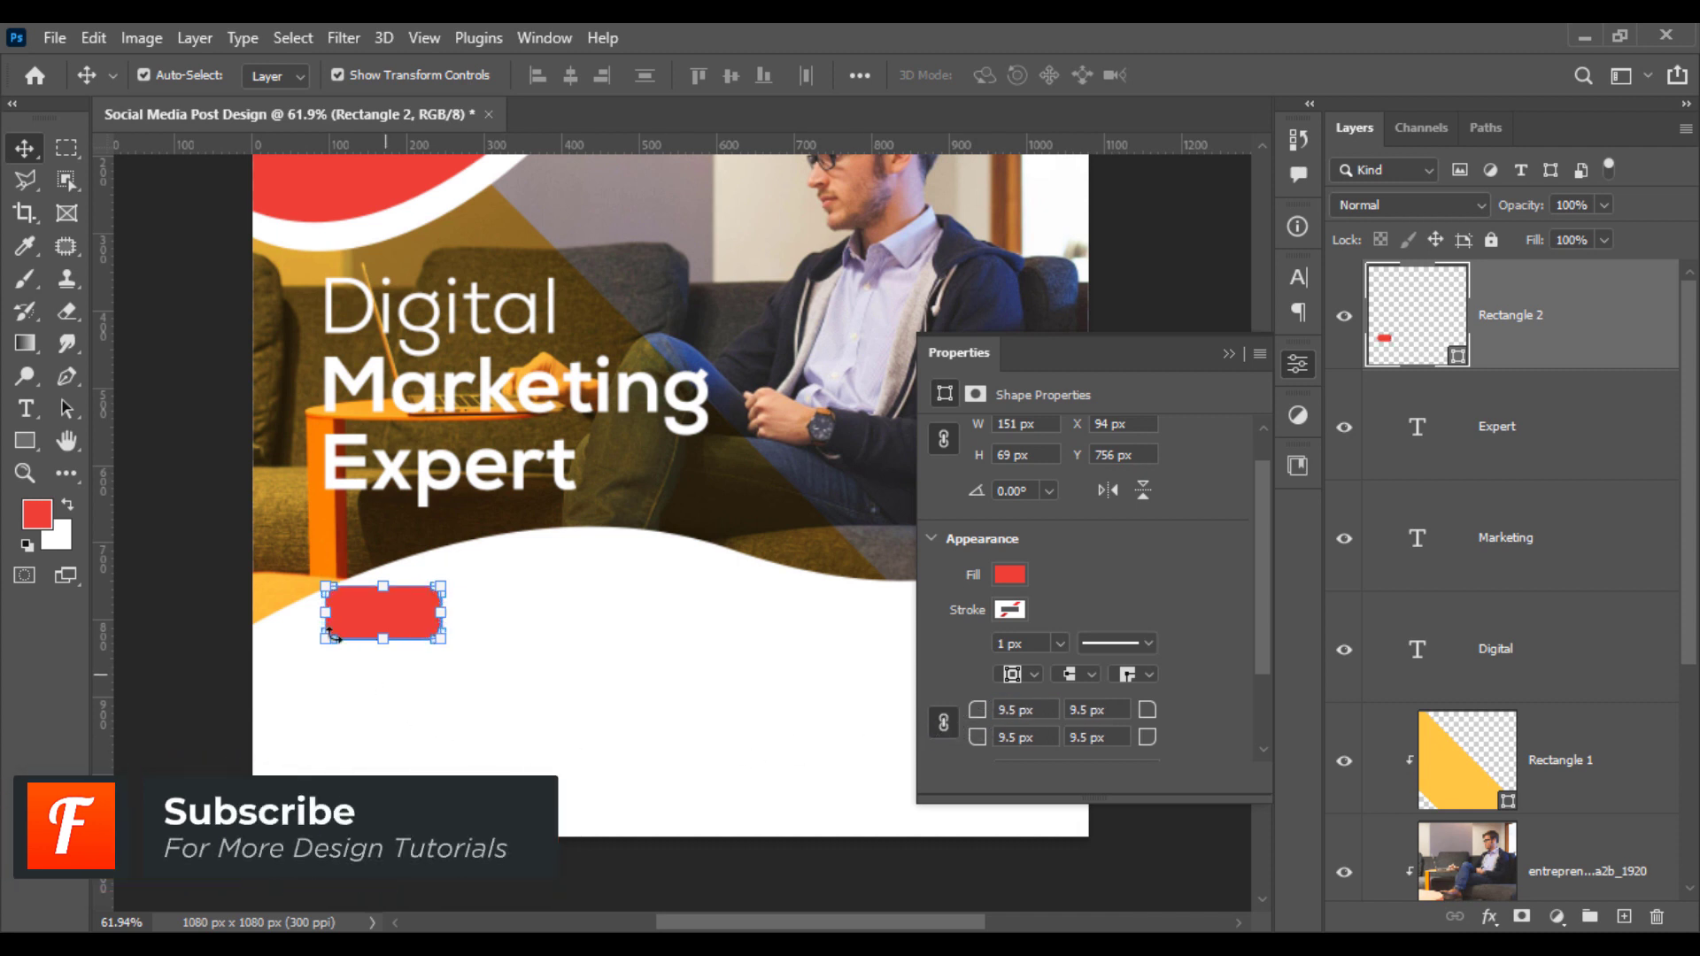
{"action": "left_click", "coordinate": [201, 611]}
{"action": "left_click", "coordinate": [379, 611]}
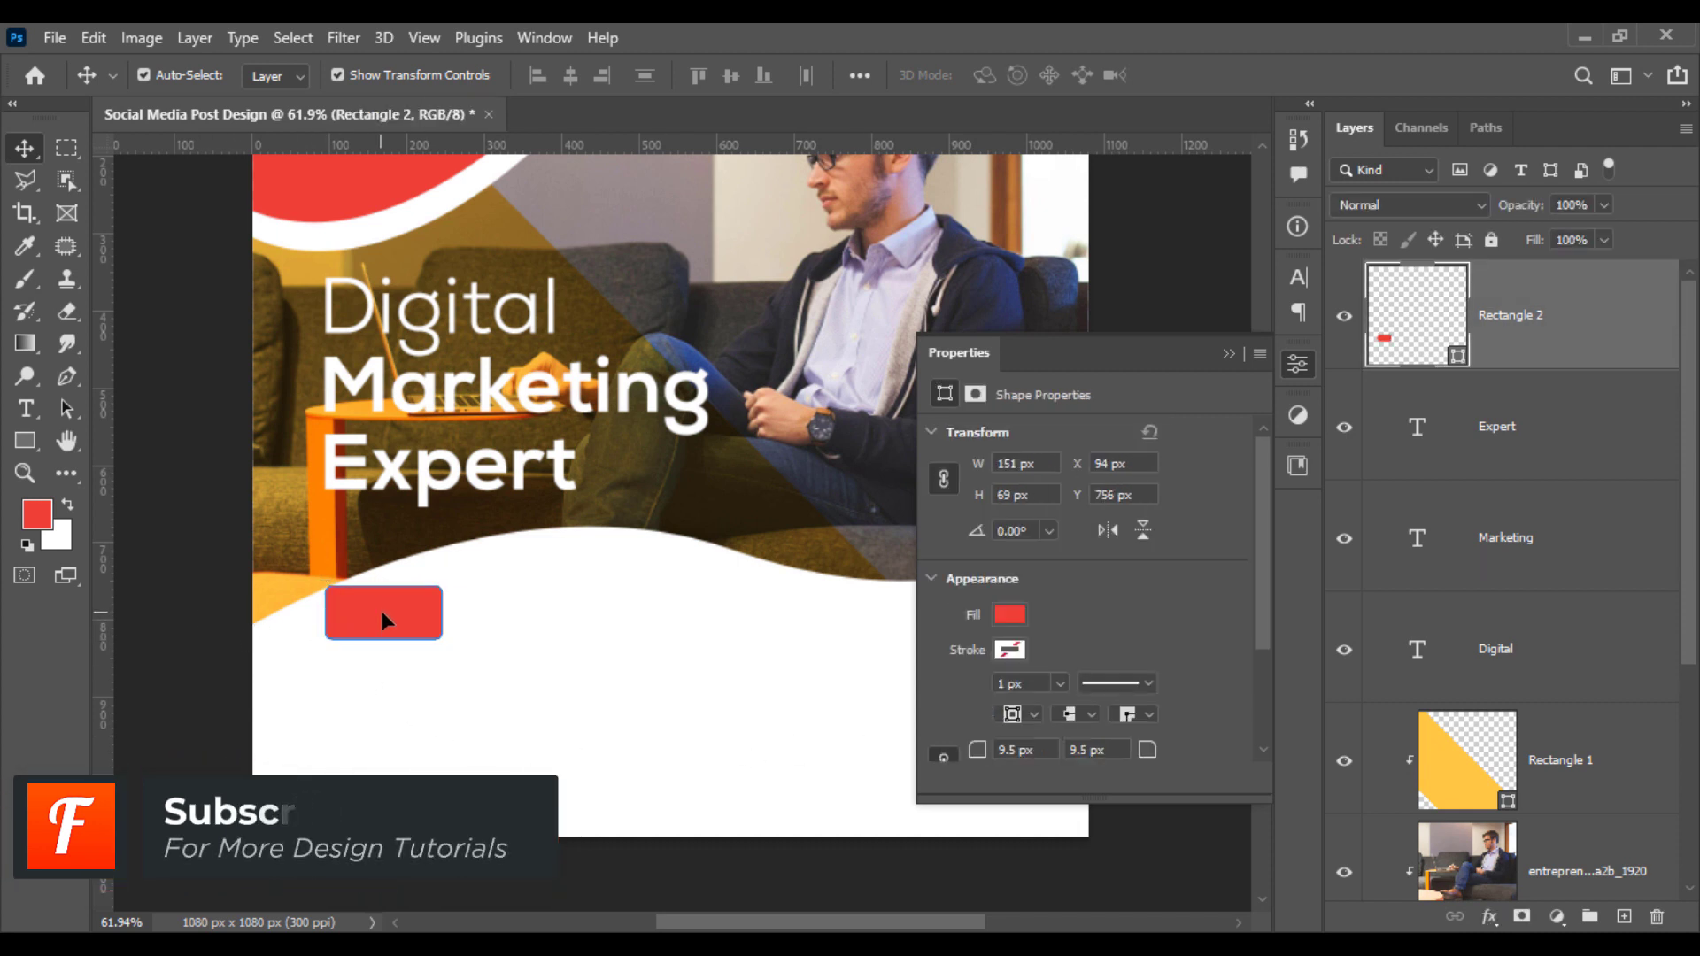
{"action": "left_click_drag", "start_coordinate": [382, 613], "coordinate": [384, 636]}
{"action": "left_click", "coordinate": [163, 607]}
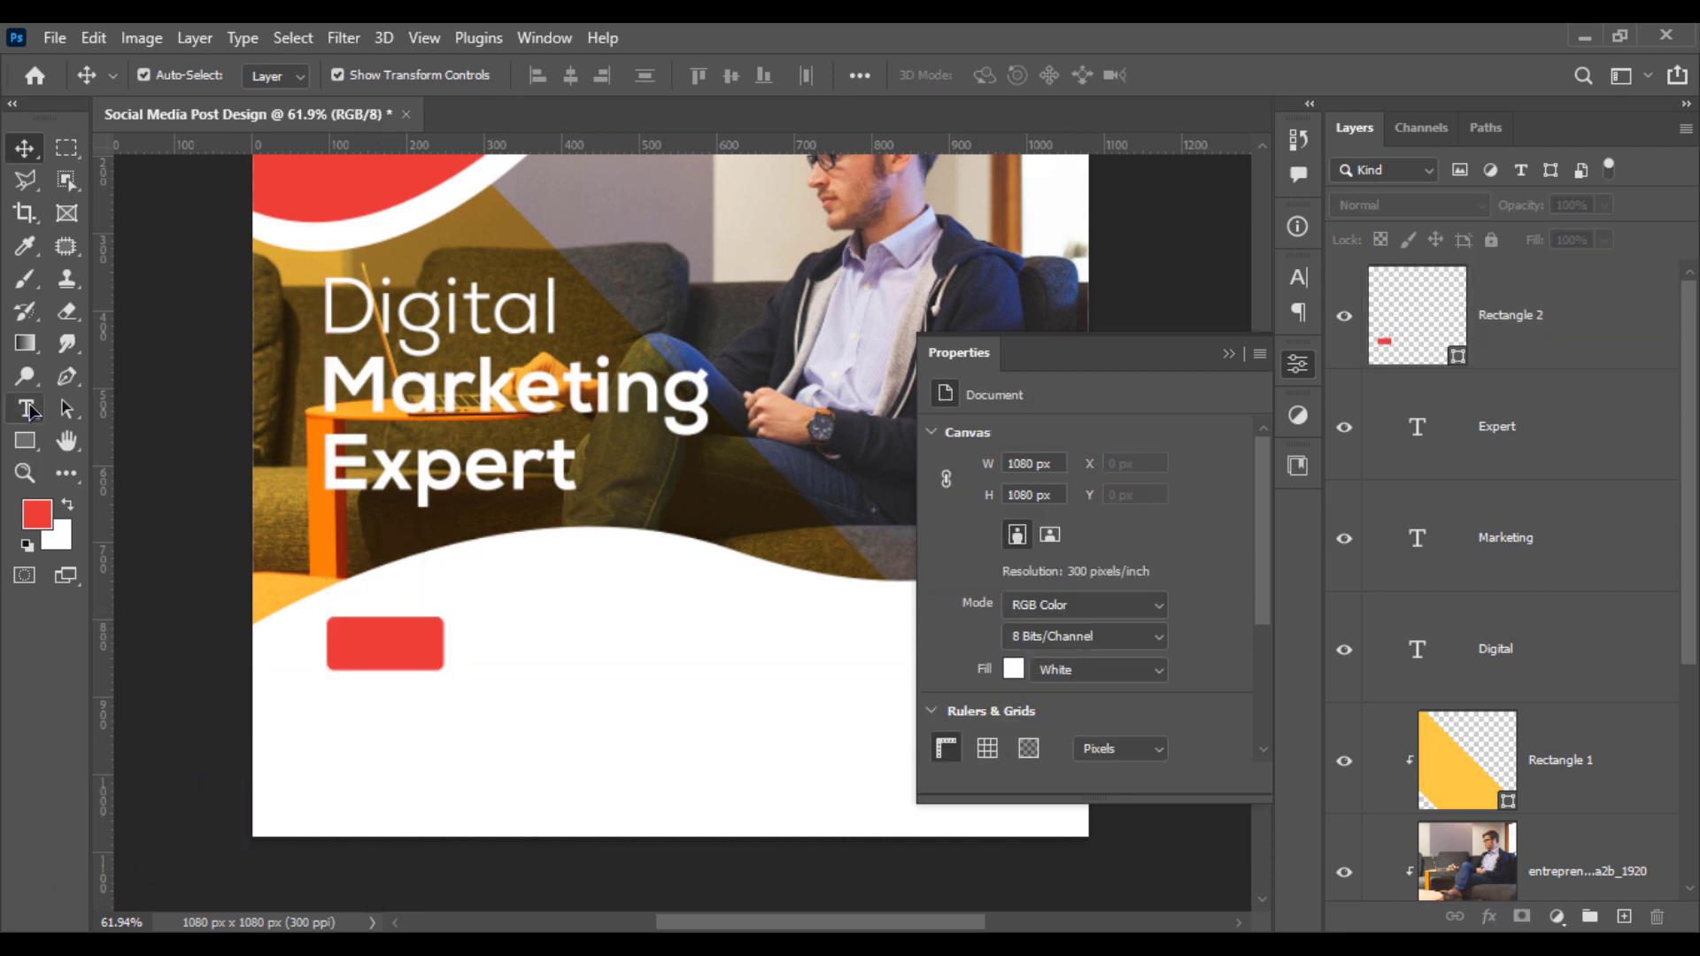
Step: Add a text layer reading JOIN US below the red rectangle with the text colour ffffff
{"action": "left_click", "coordinate": [26, 408]}
{"action": "left_click", "coordinate": [408, 728]}
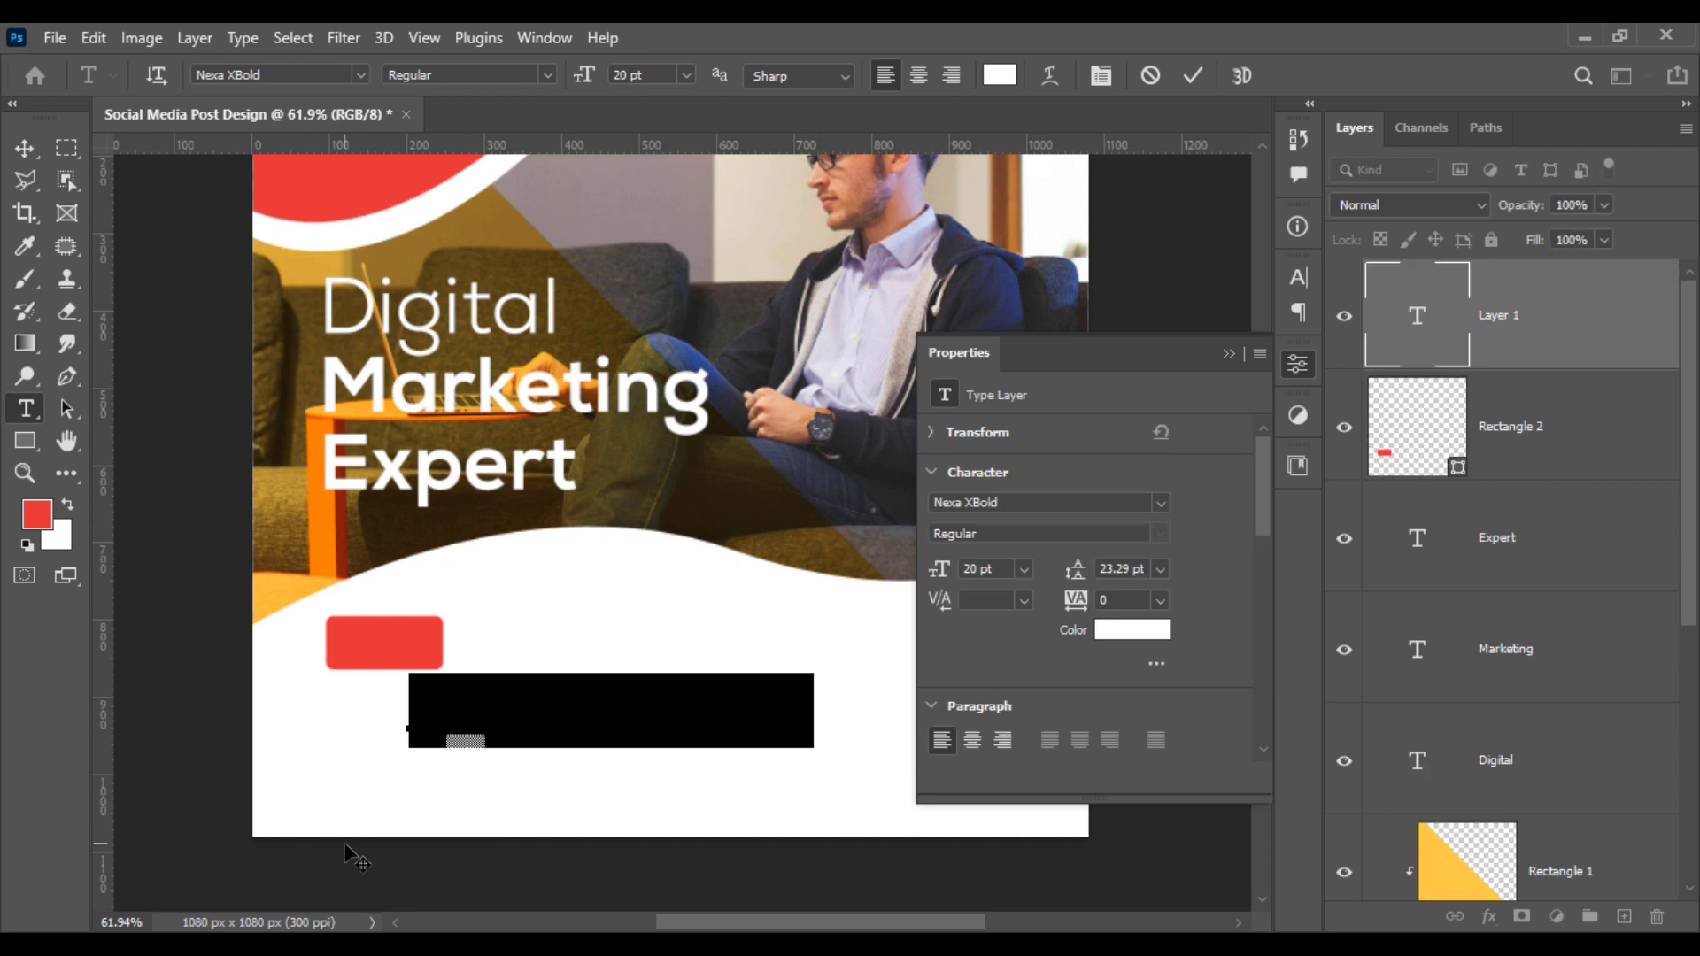
{"action": "key", "text": "BackSpace"}
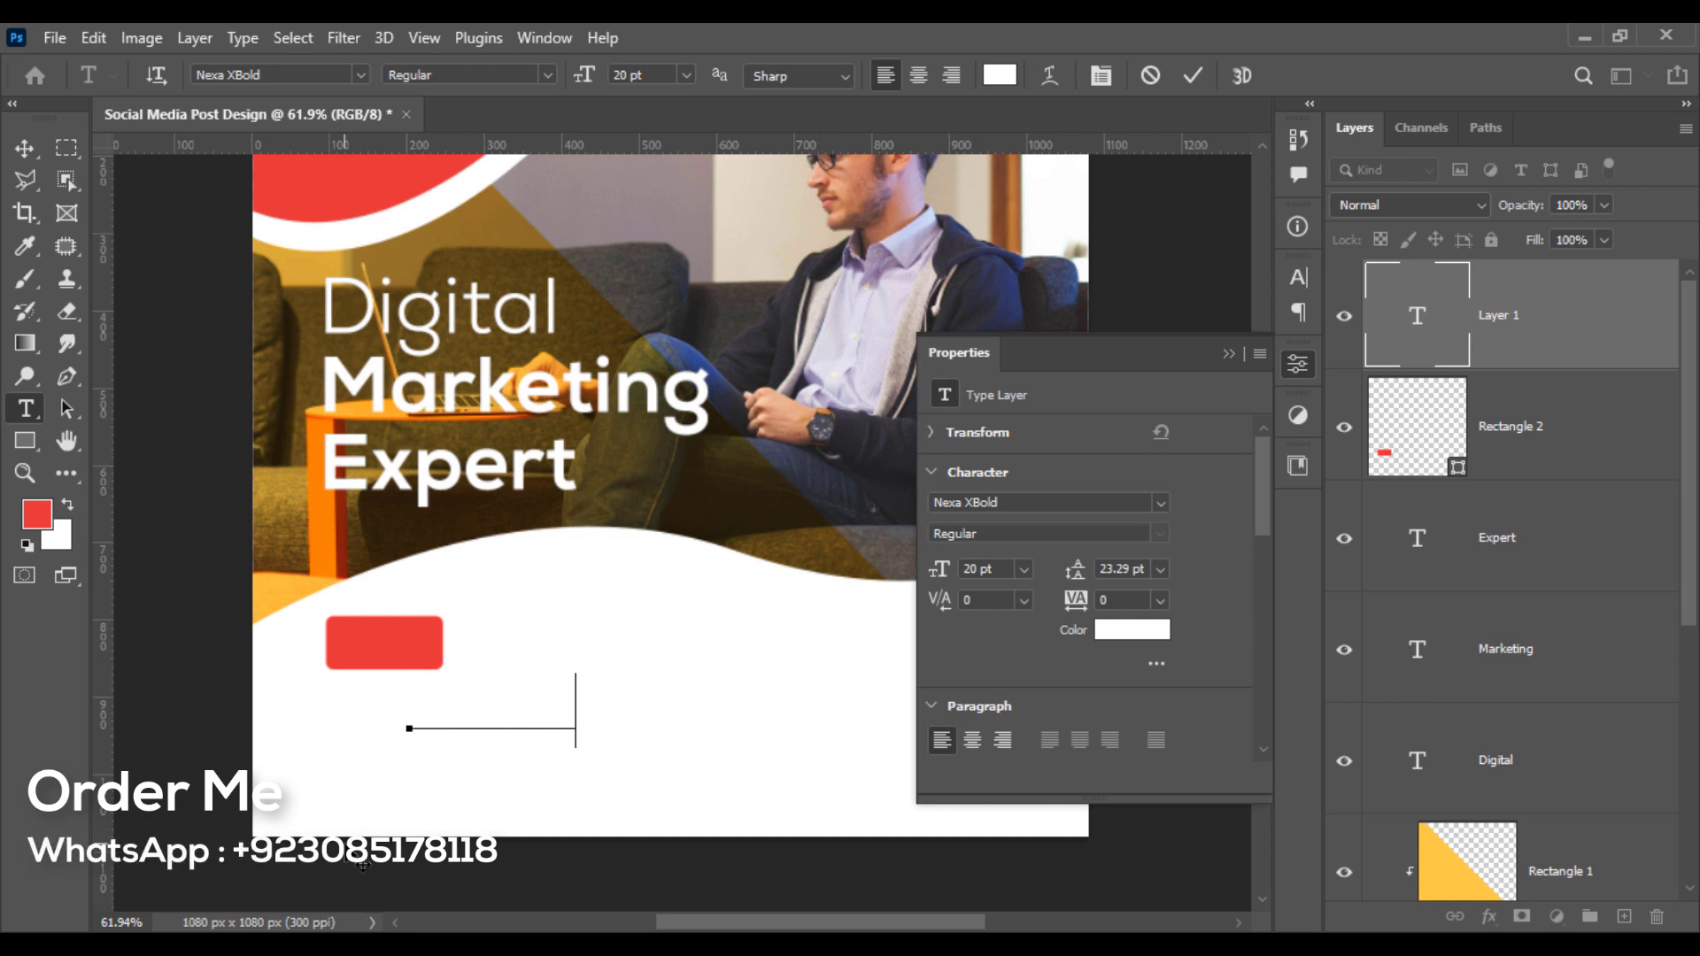
{"action": "type", "text": "website.com"}
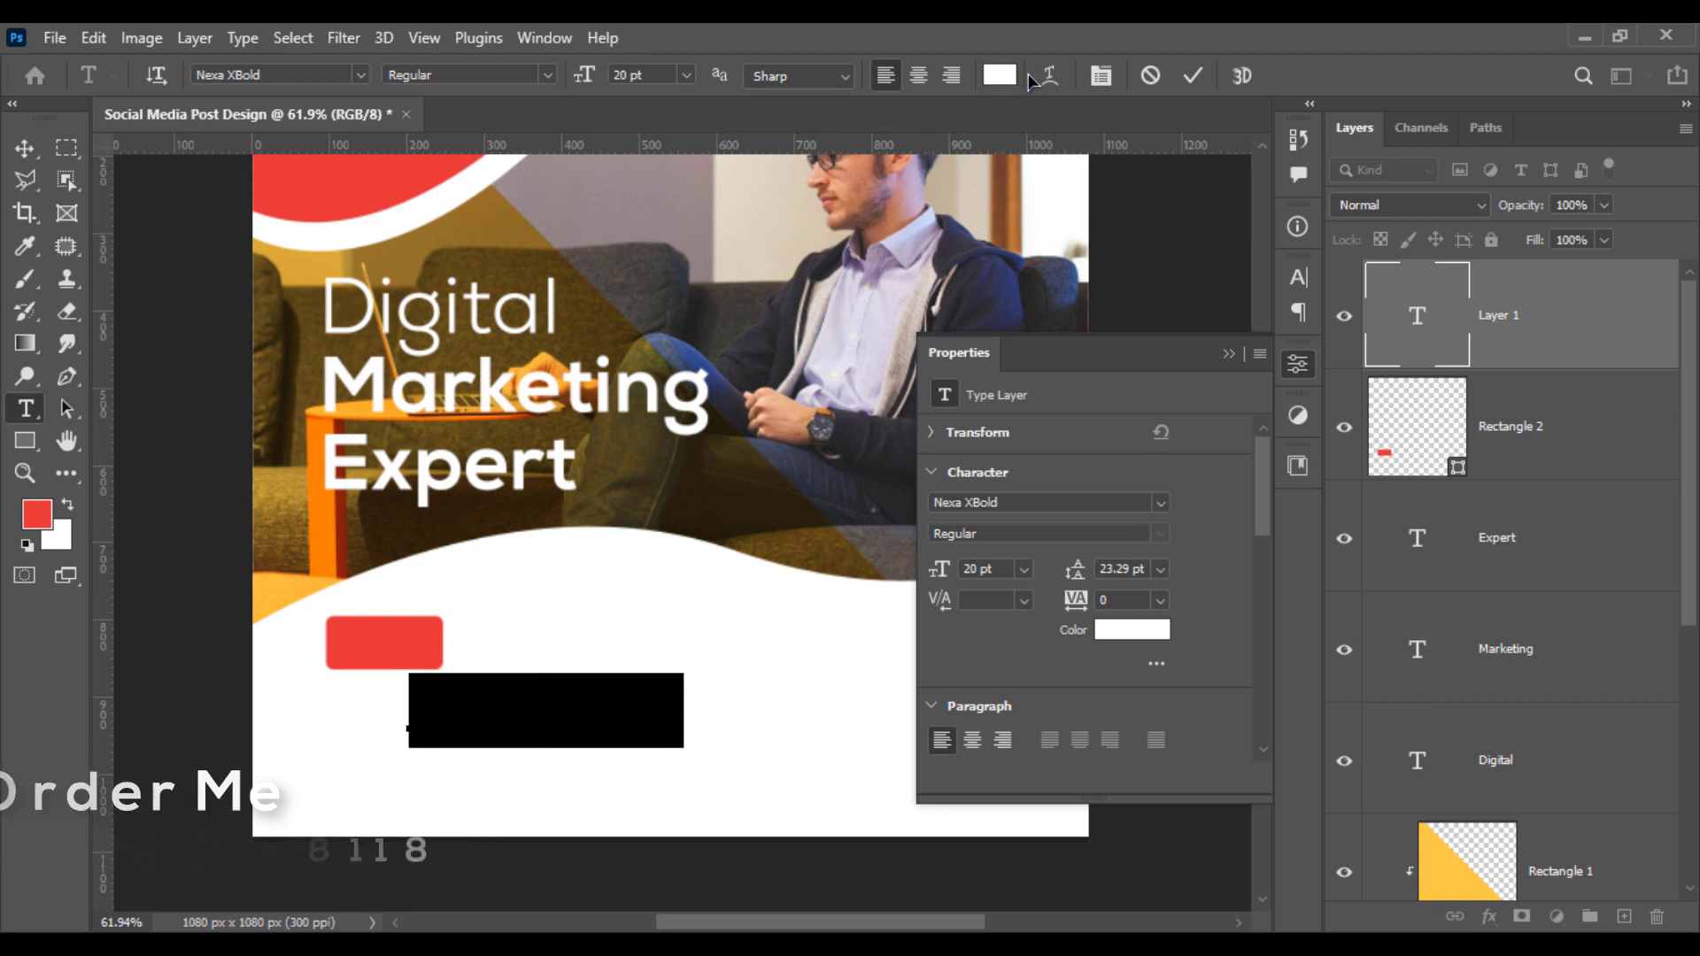
{"action": "left_click", "coordinate": [1000, 75]}
{"action": "type", "text": "000000"}
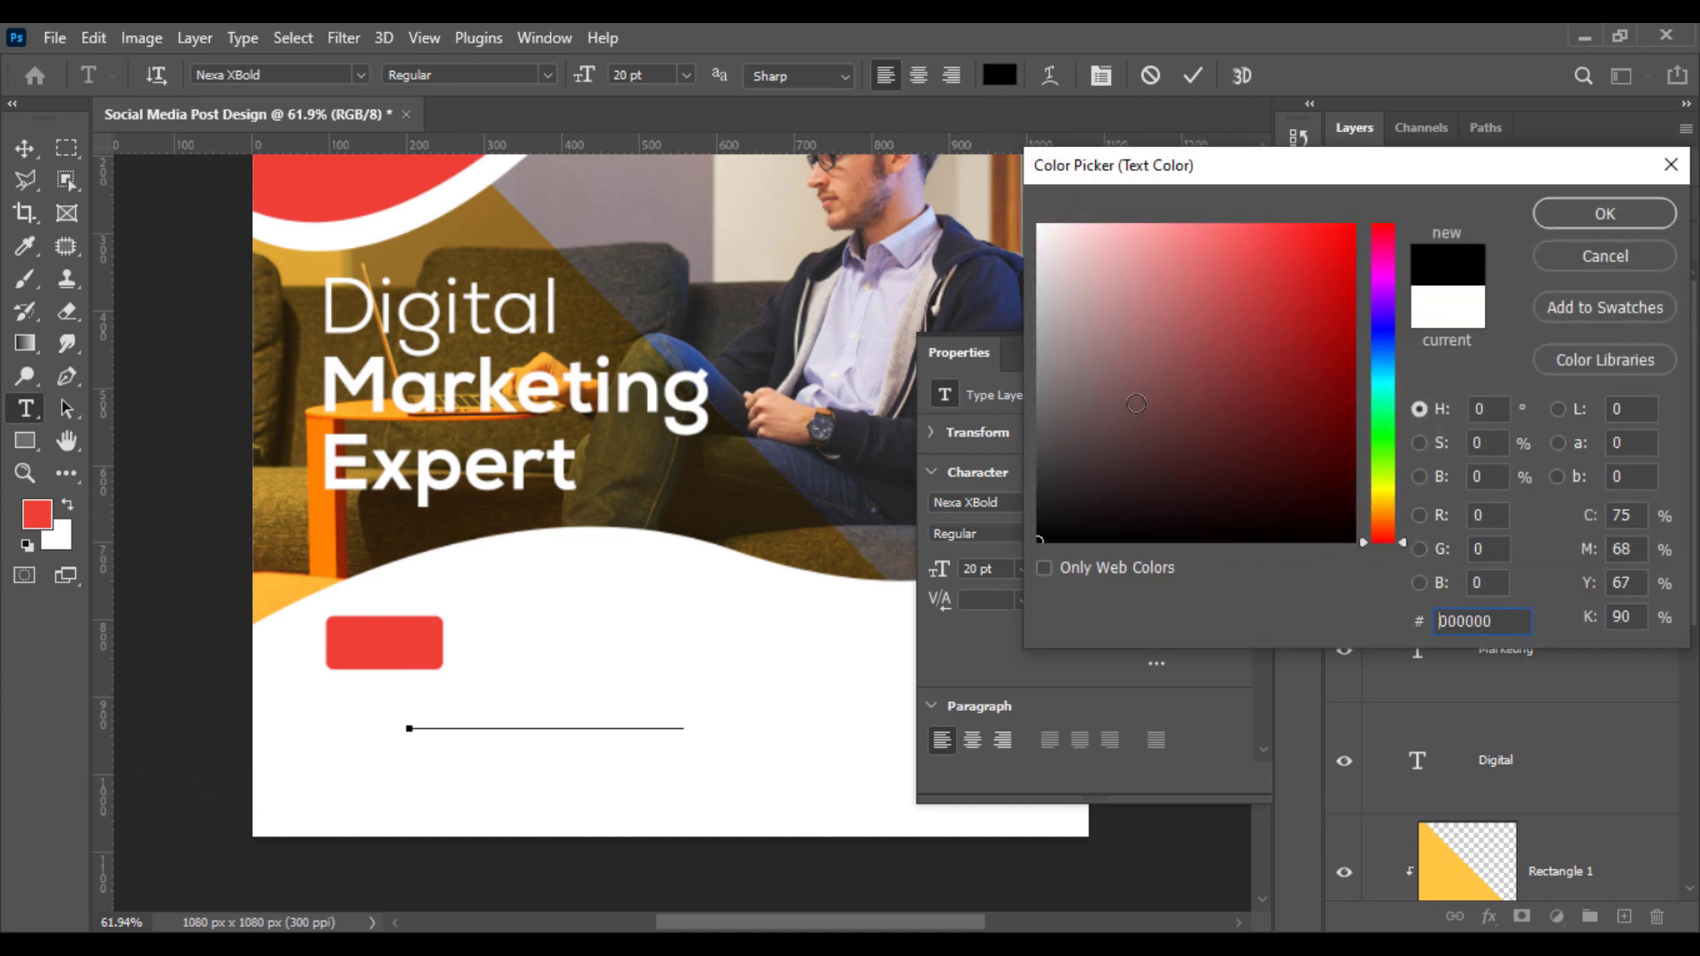
{"action": "double_click", "coordinate": [1481, 620]}
{"action": "type", "text": "ffffff"}
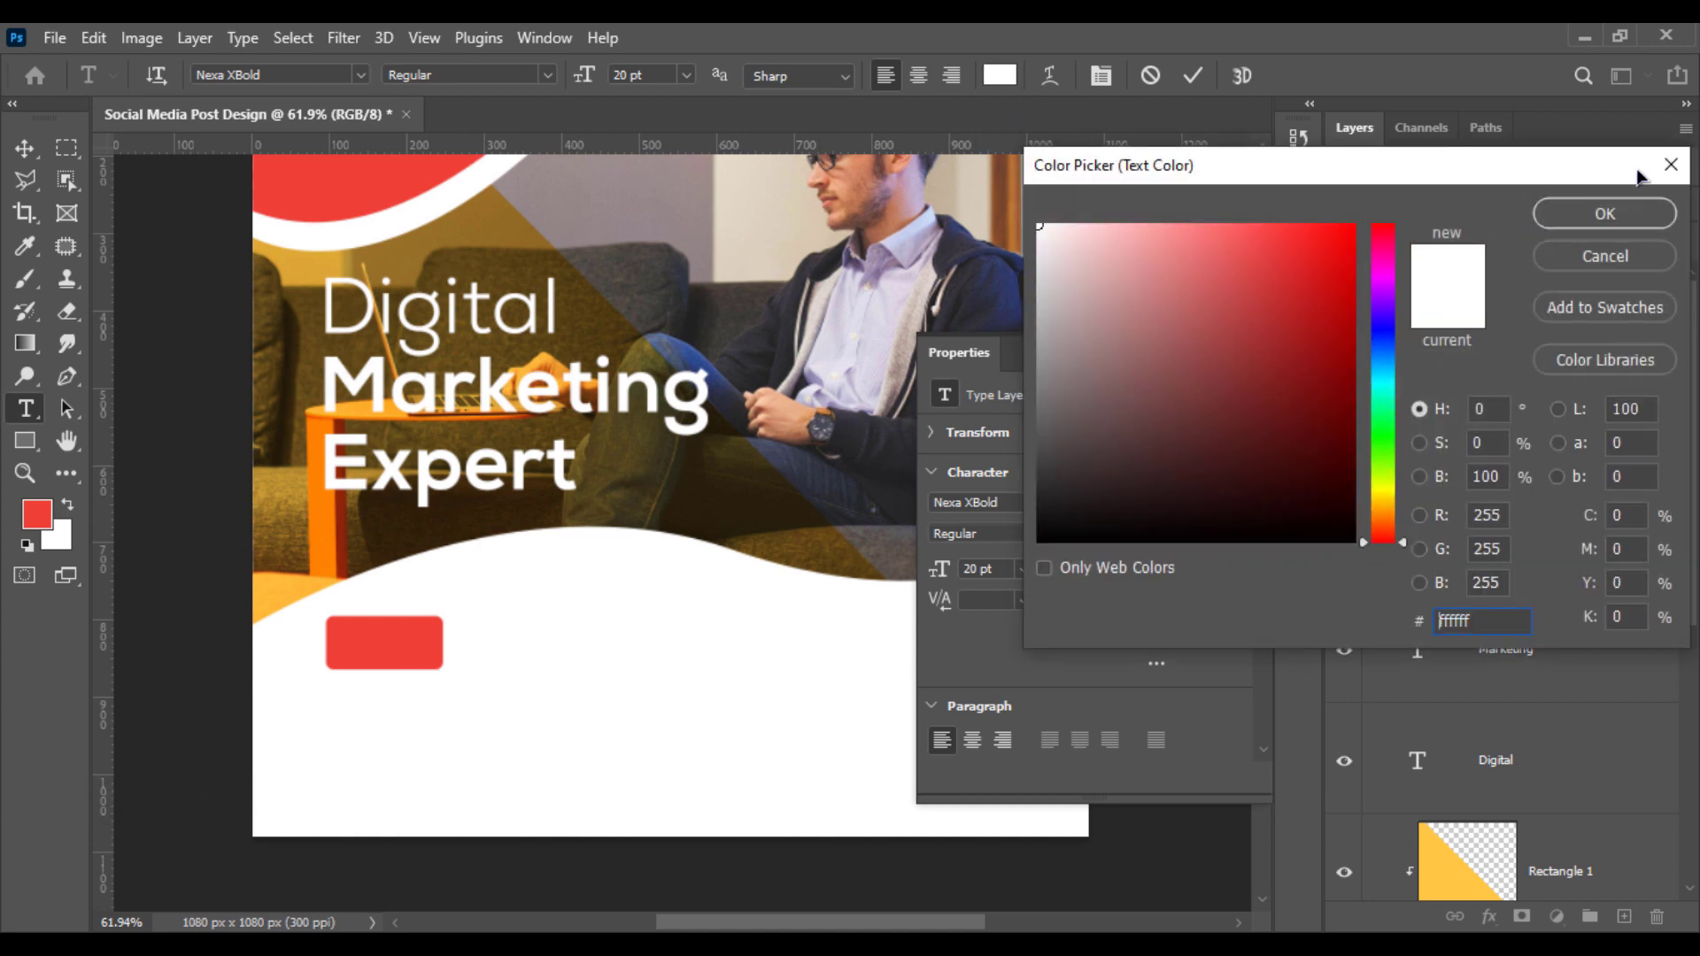
{"action": "left_click", "coordinate": [1604, 214]}
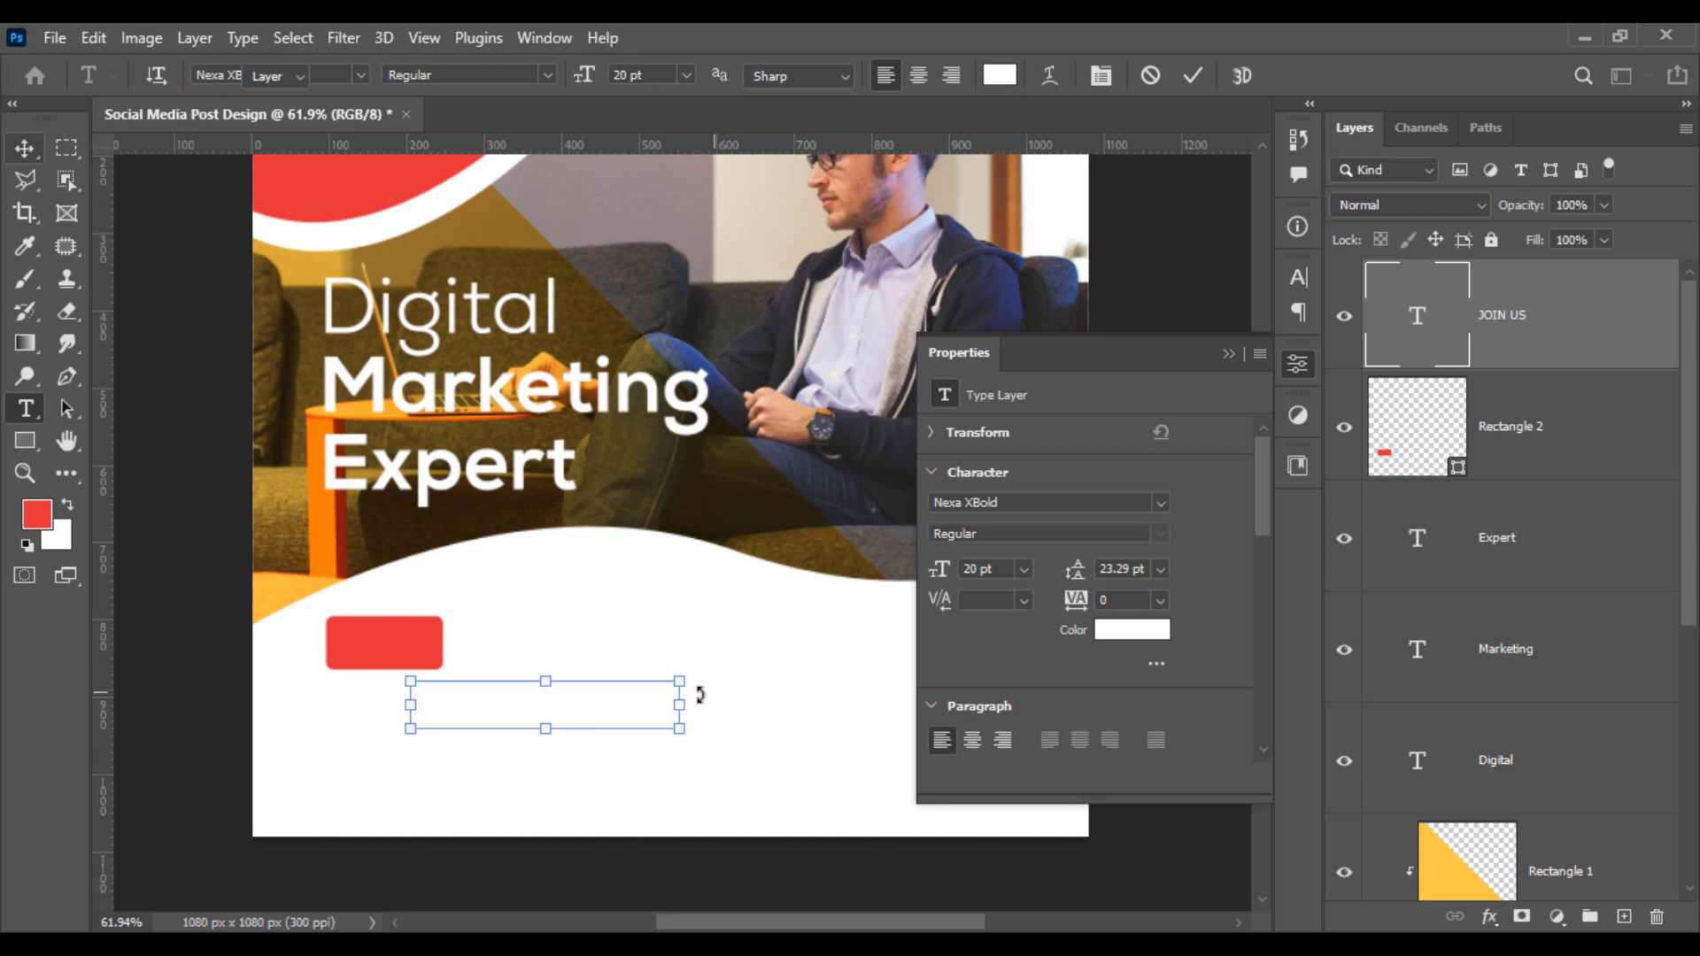
Step: Scale the JOIN US text to 34.98% onto the red rectangle and centre it horizontally with the shape
{"action": "left_click_drag", "start_coordinate": [679, 705], "coordinate": [429, 645]}
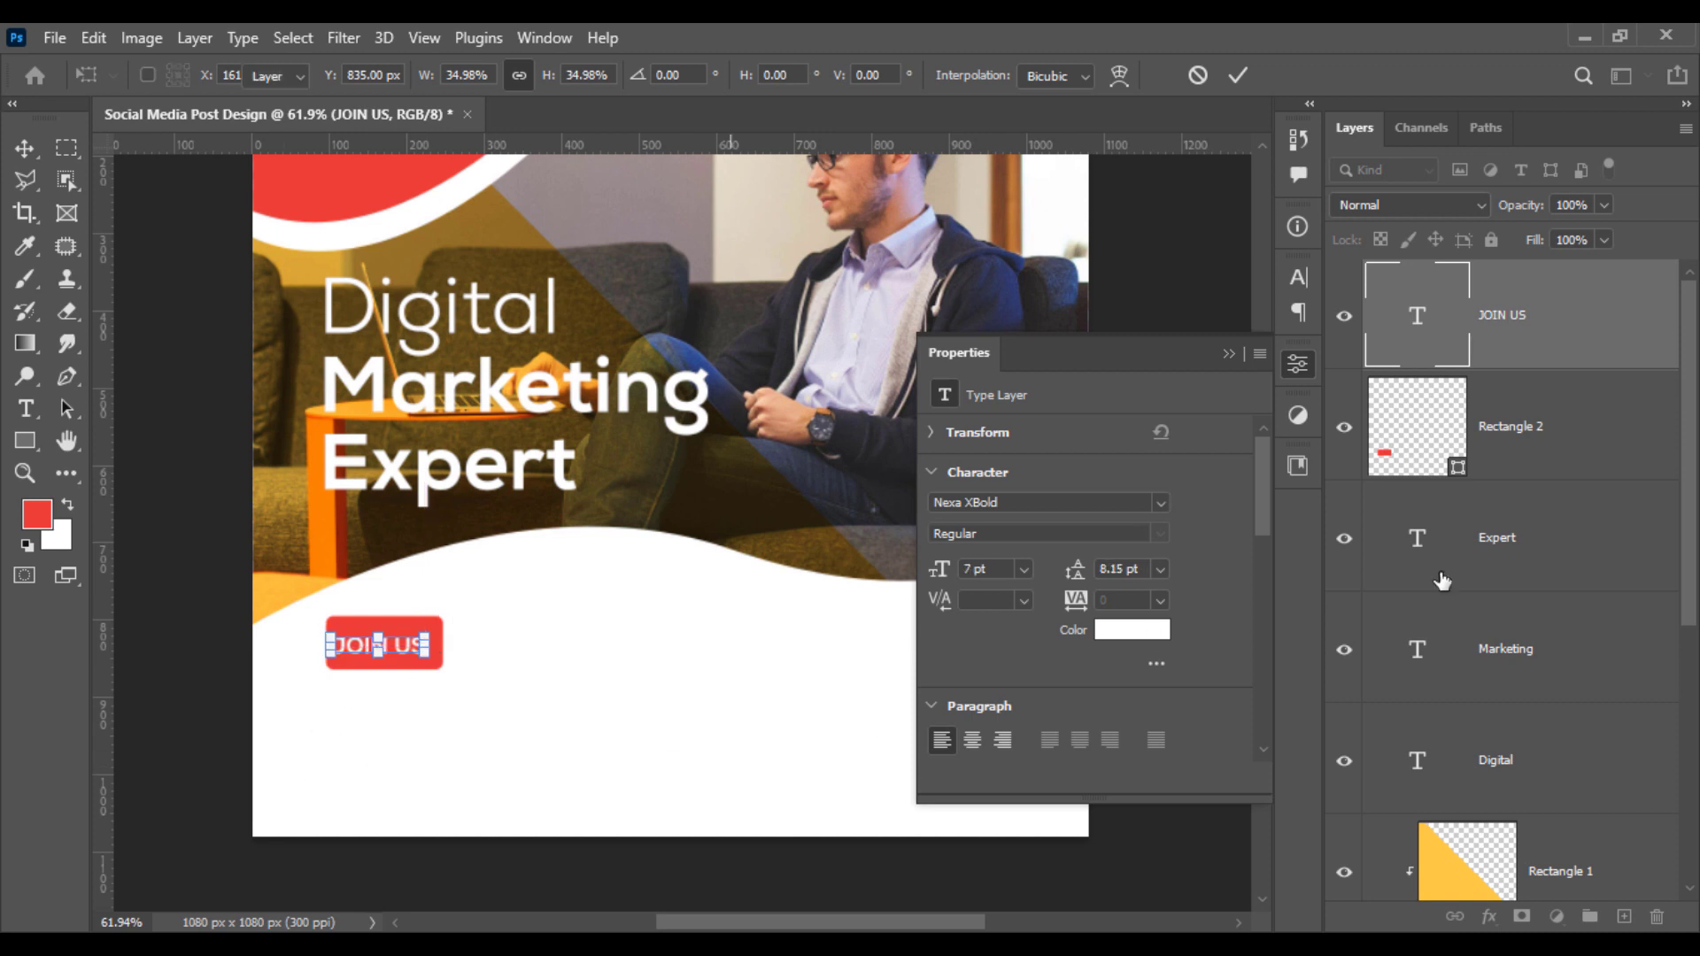
{"action": "key", "text": "Return"}
{"action": "left_click", "coordinate": [1541, 453]}
{"action": "left_click", "coordinate": [1523, 336], "text": "shift"}
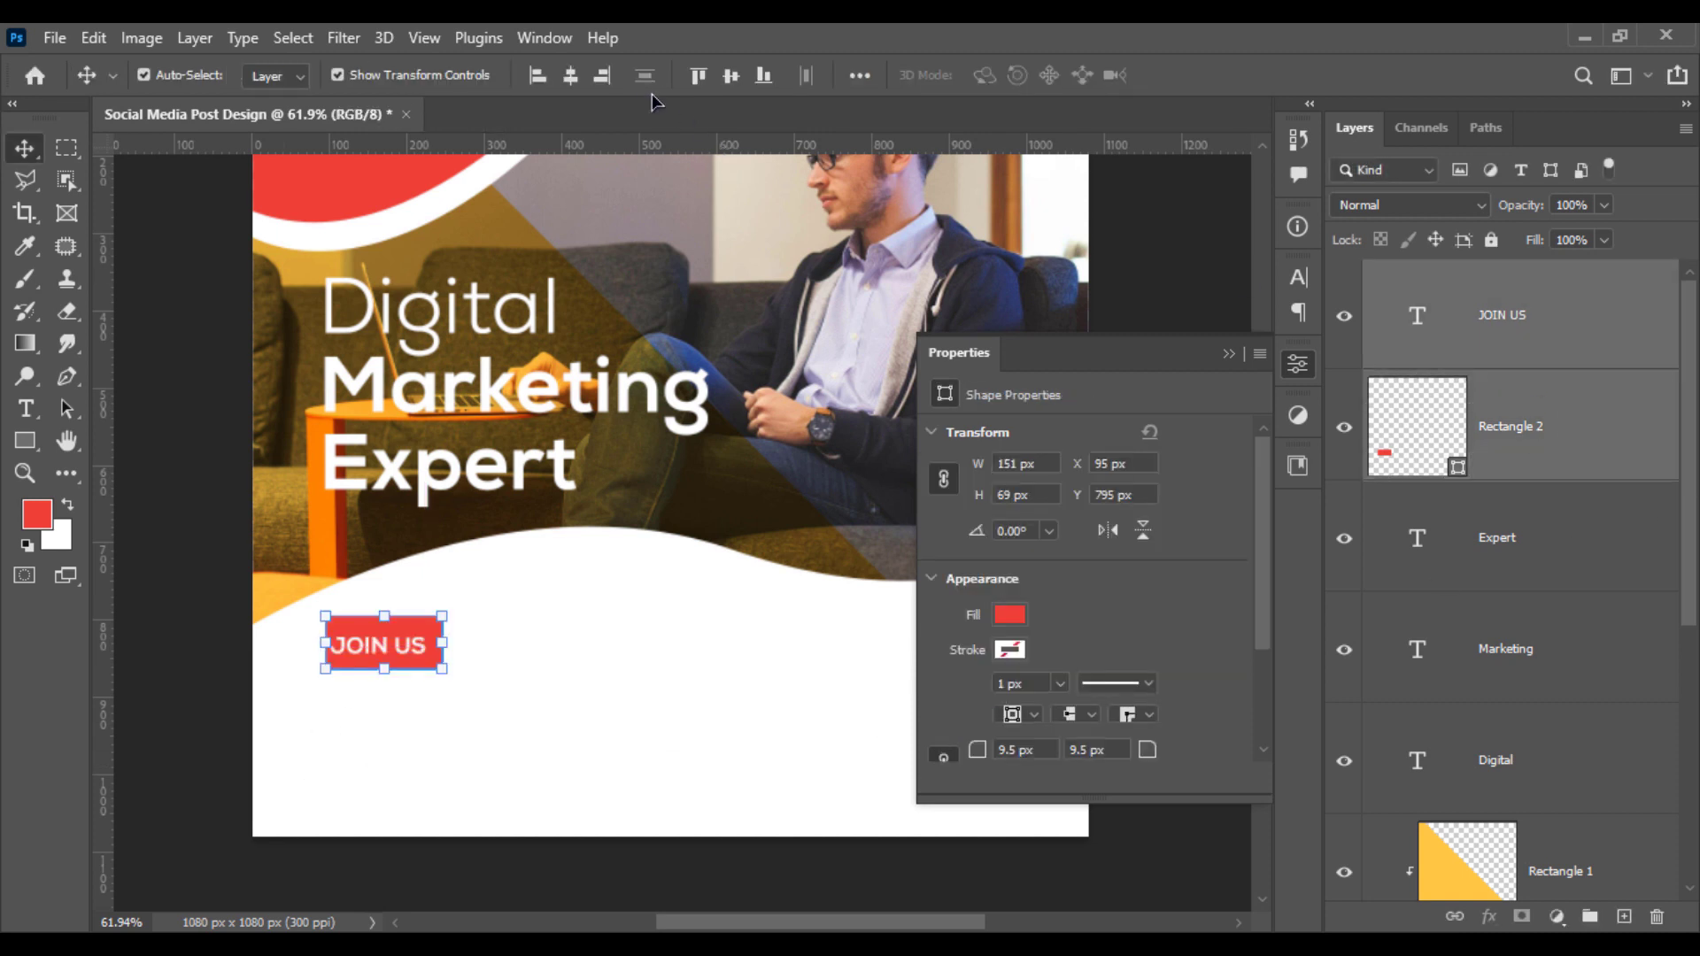
{"action": "left_click", "coordinate": [578, 77]}
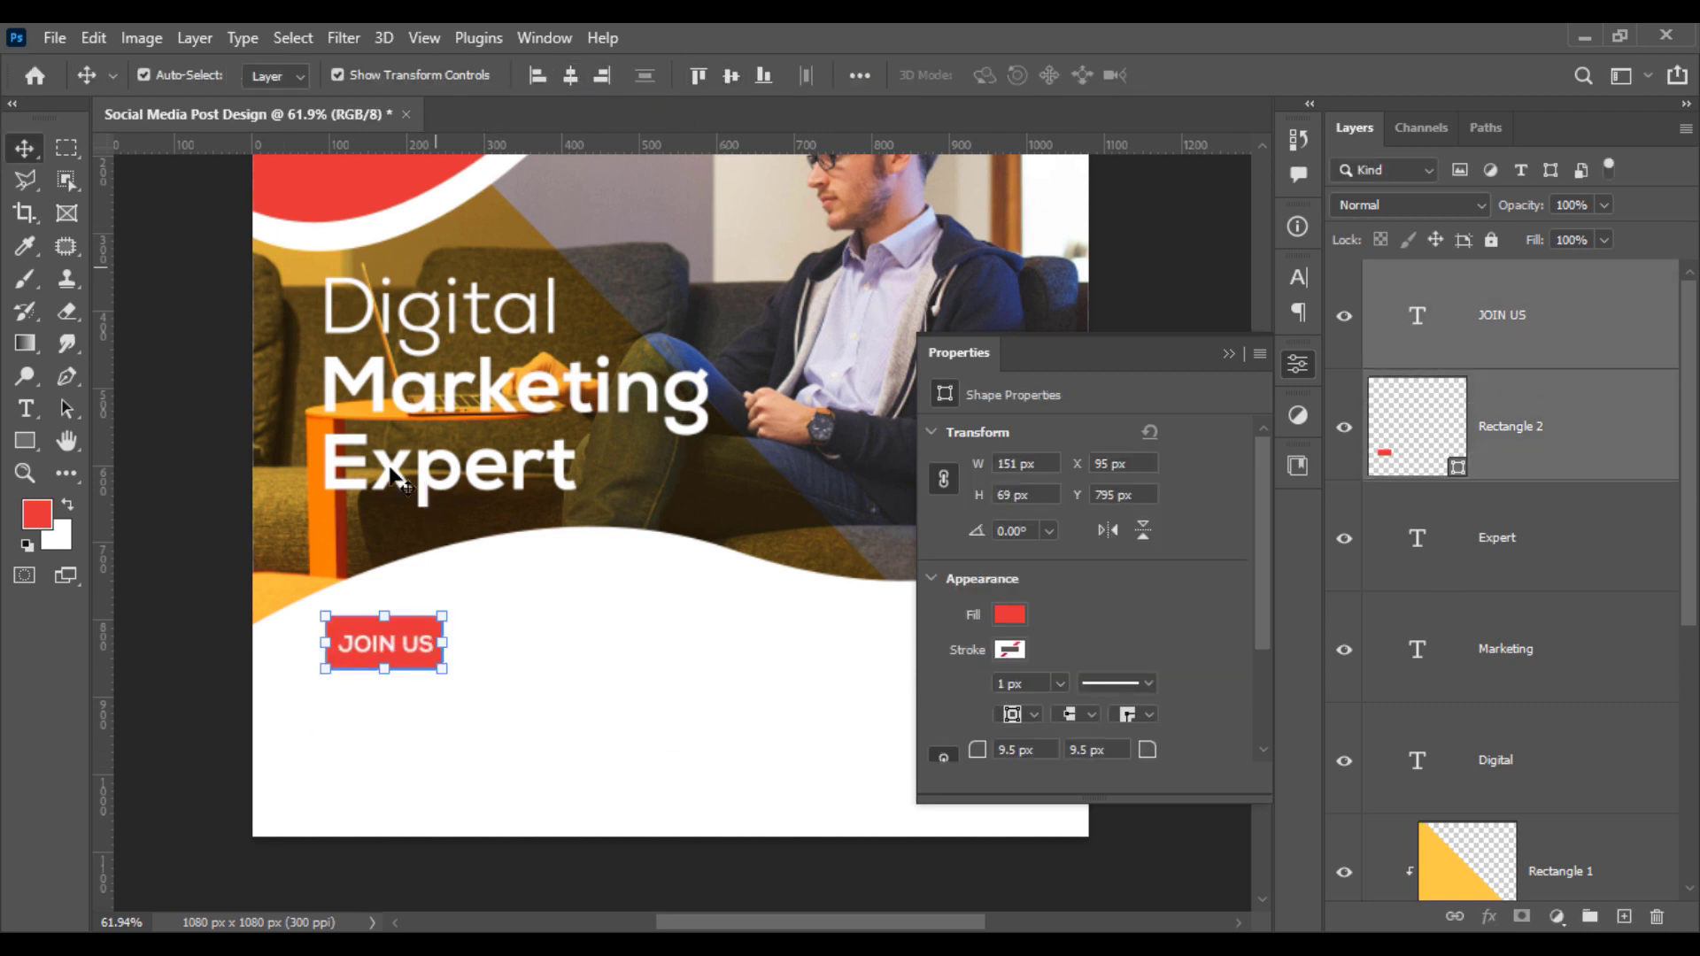
{"action": "left_click", "coordinate": [227, 552]}
{"action": "scroll", "coordinate": [223, 664], "scroll_direction": "up", "scroll_amount": 1}
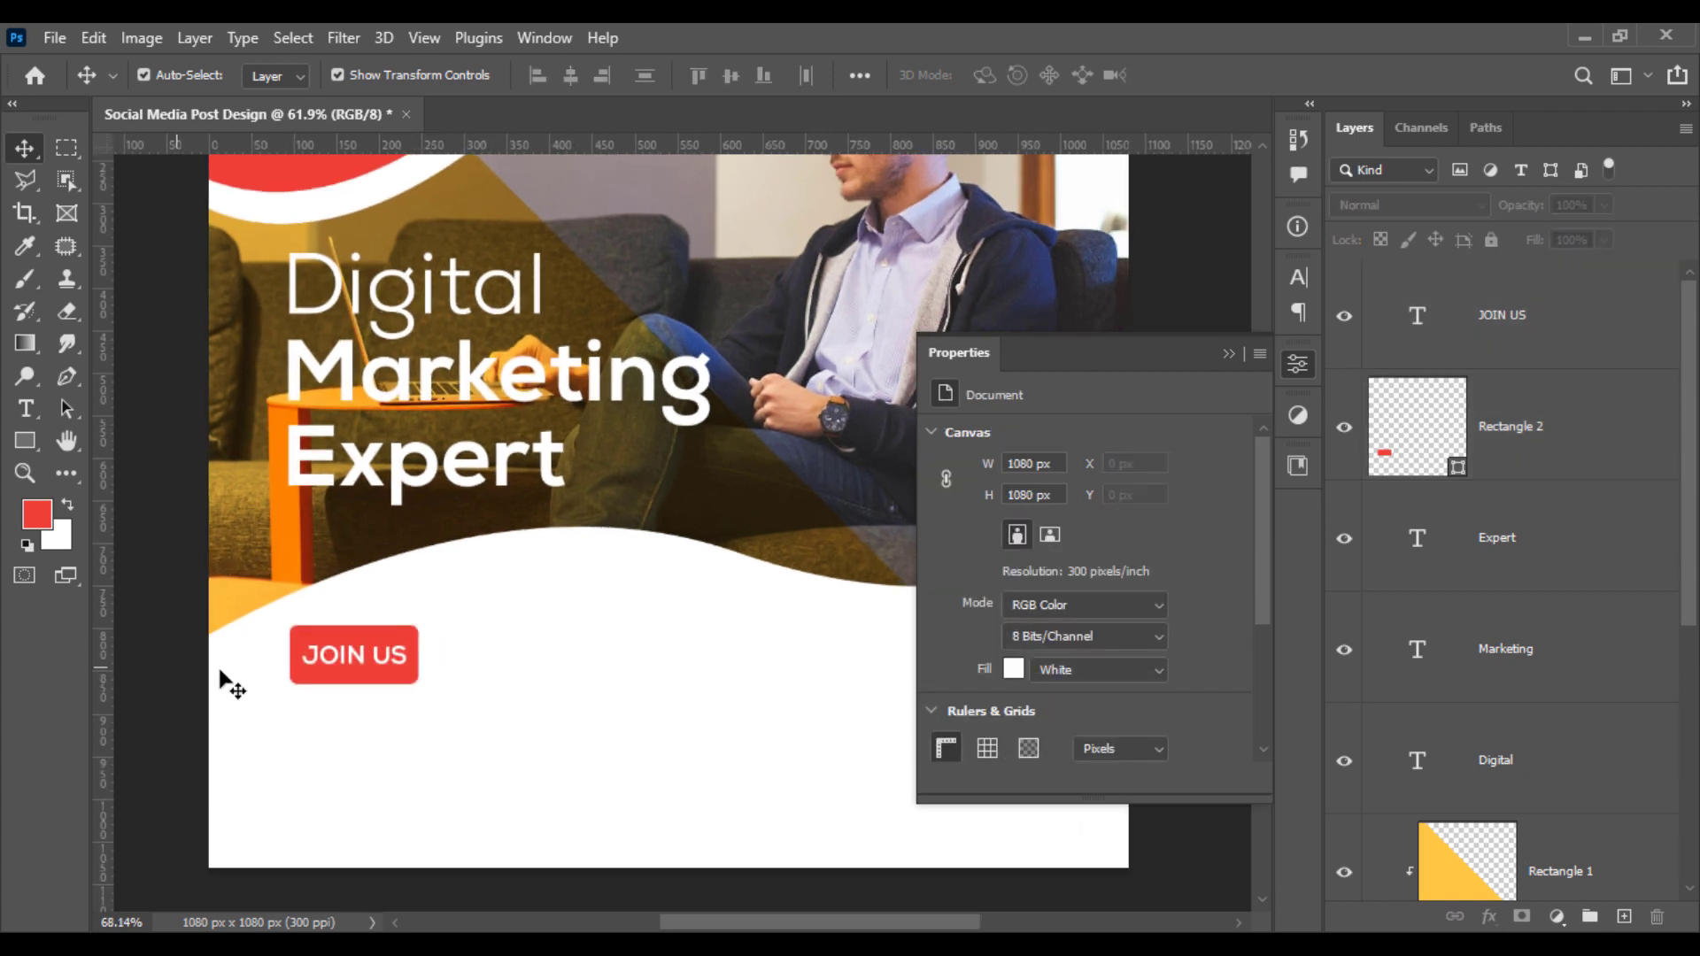
{"action": "left_click", "coordinate": [27, 409]}
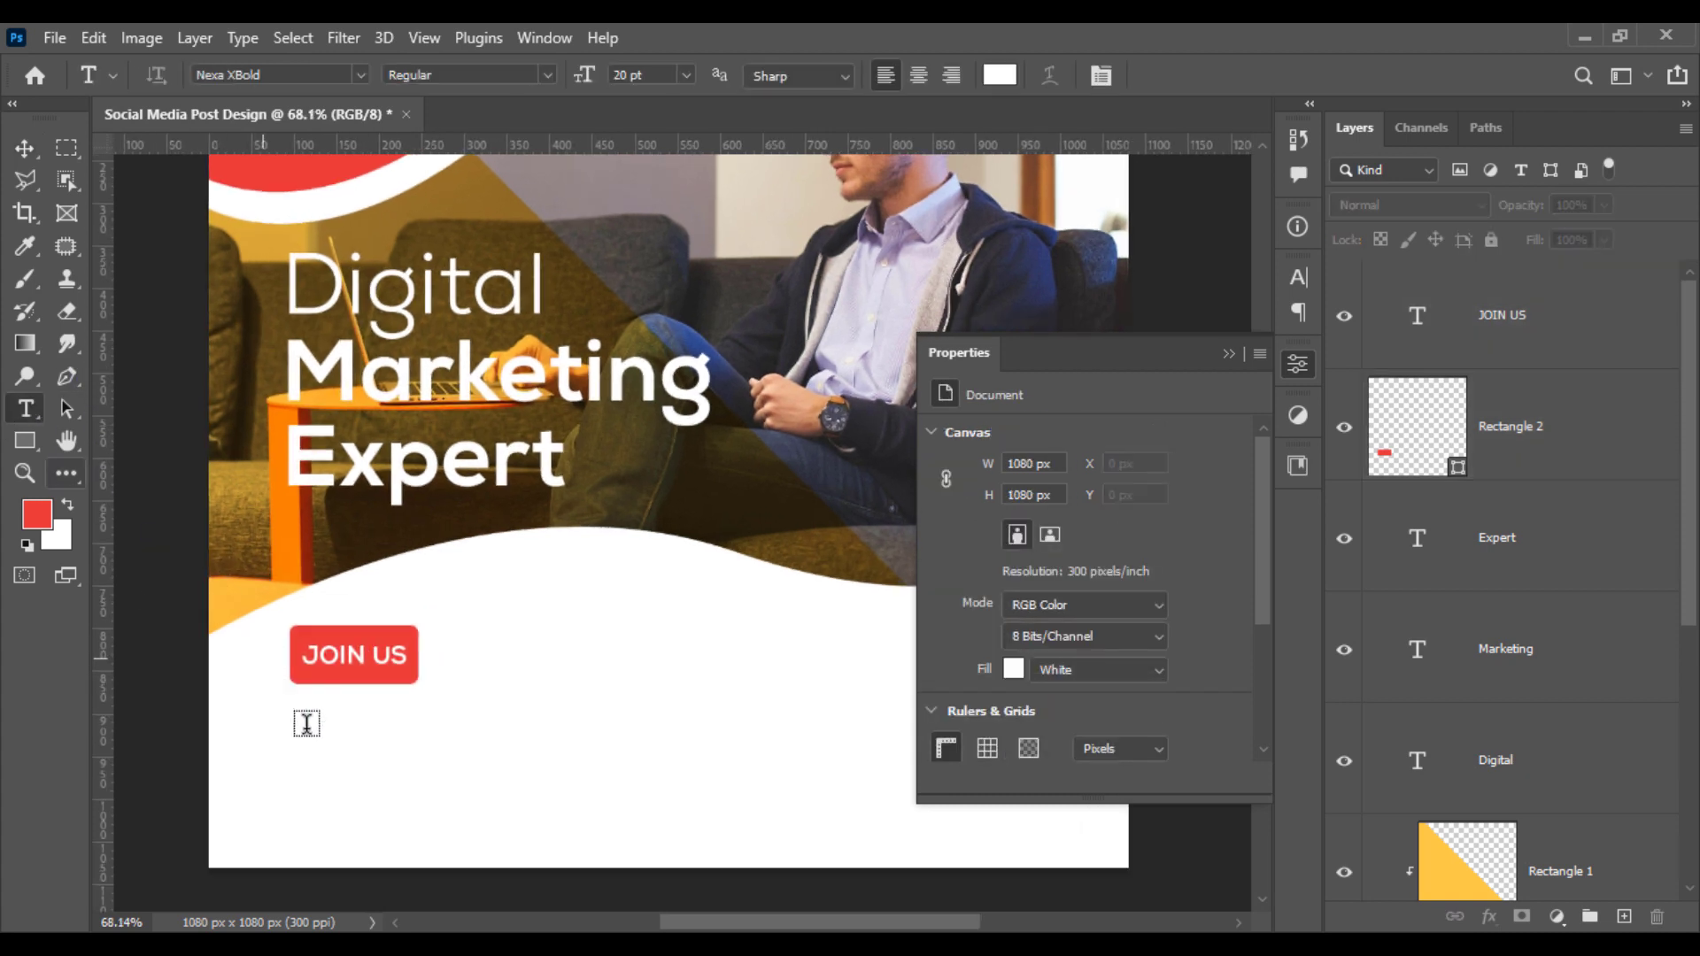
{"action": "left_click", "coordinate": [351, 789]}
{"action": "key", "text": "BackSpace"}
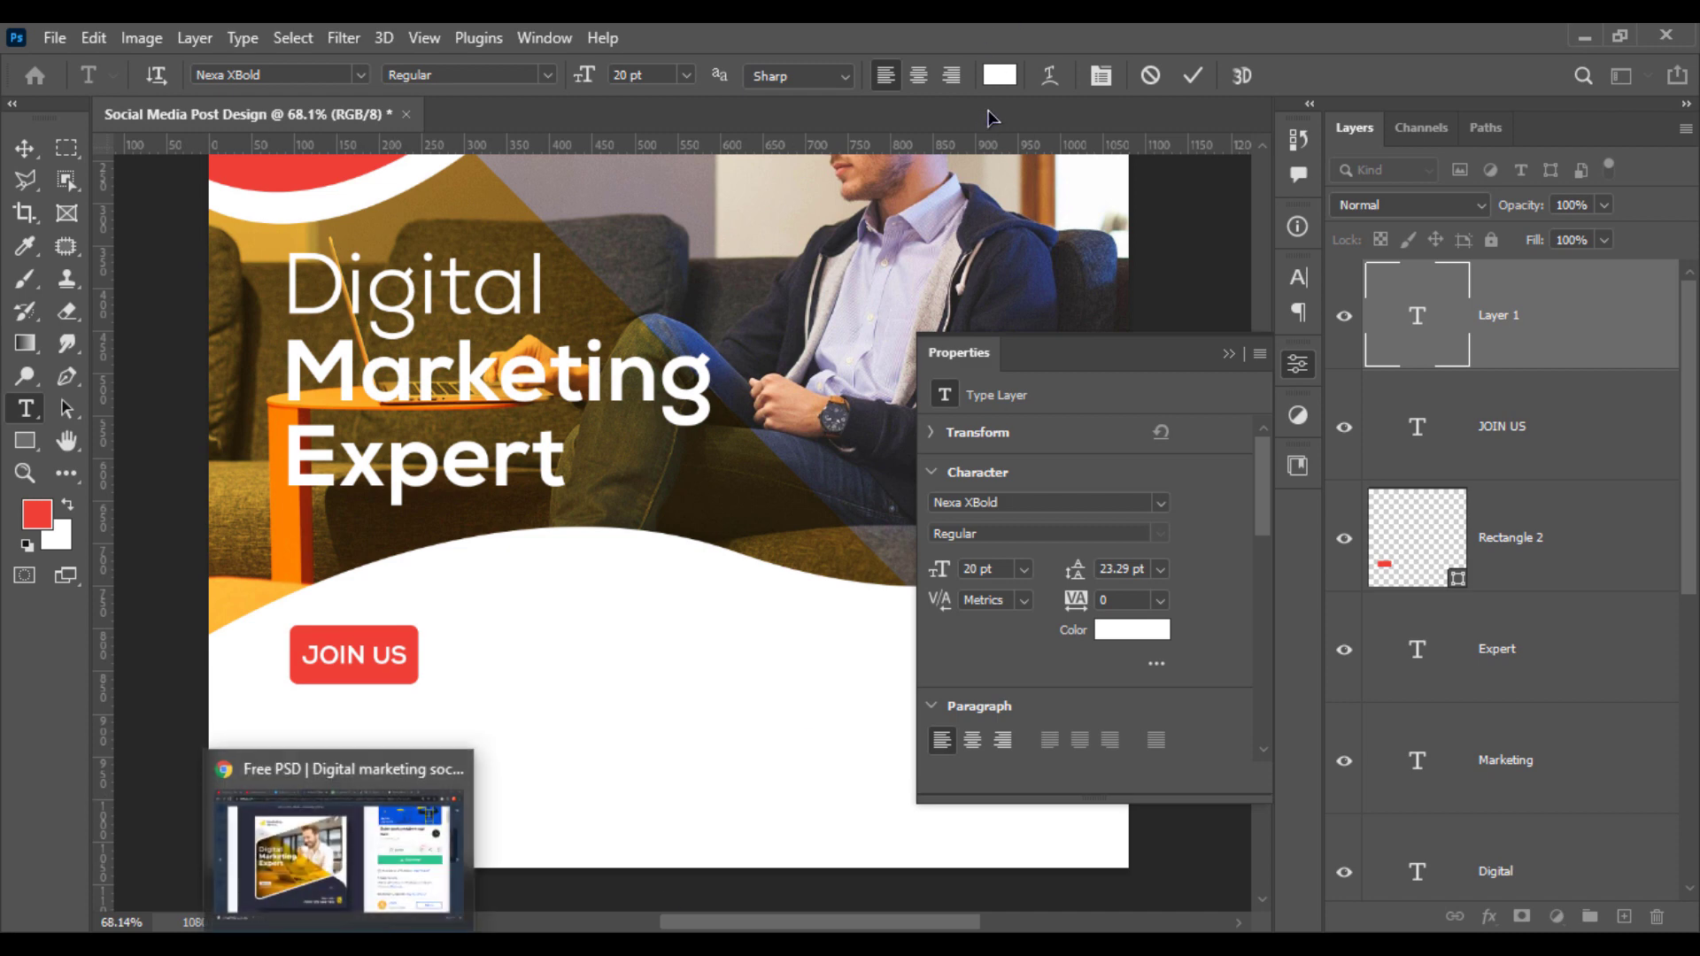
{"action": "left_click", "coordinate": [1000, 75]}
{"action": "type", "text": "000000"}
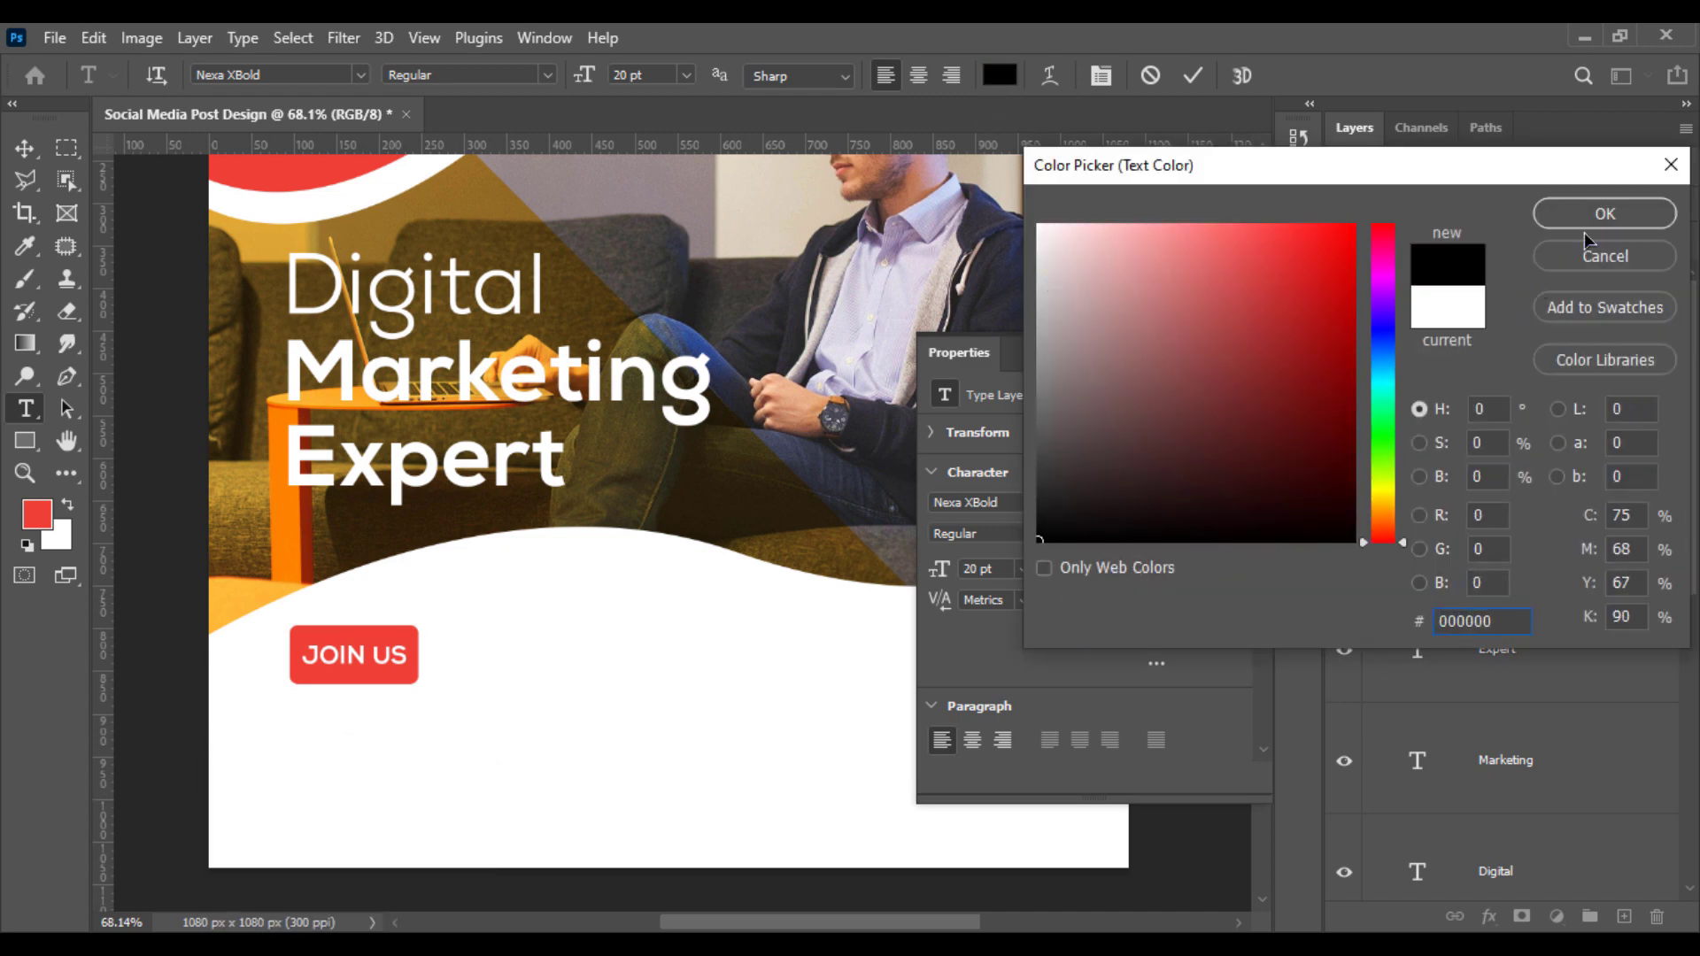
{"action": "left_click", "coordinate": [1594, 220]}
{"action": "type", "text": "WW"}
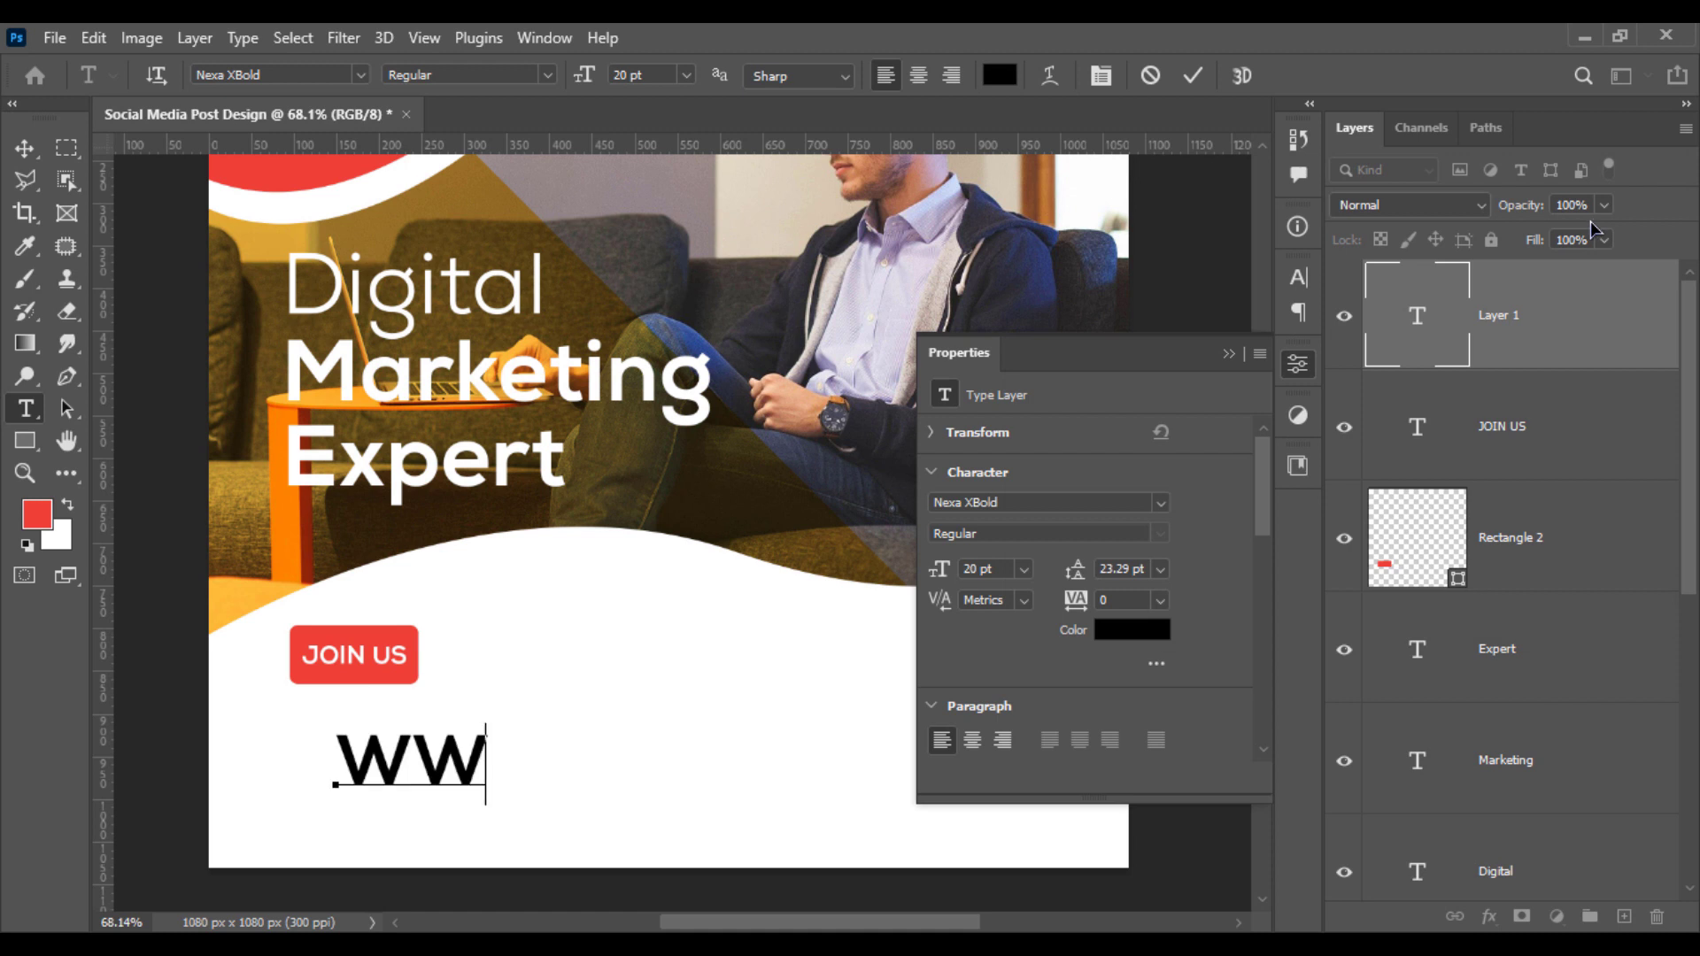
{"action": "key", "text": "BackSpace"}
{"action": "key", "text": "Delete"}
{"action": "type", "text": "WWW"}
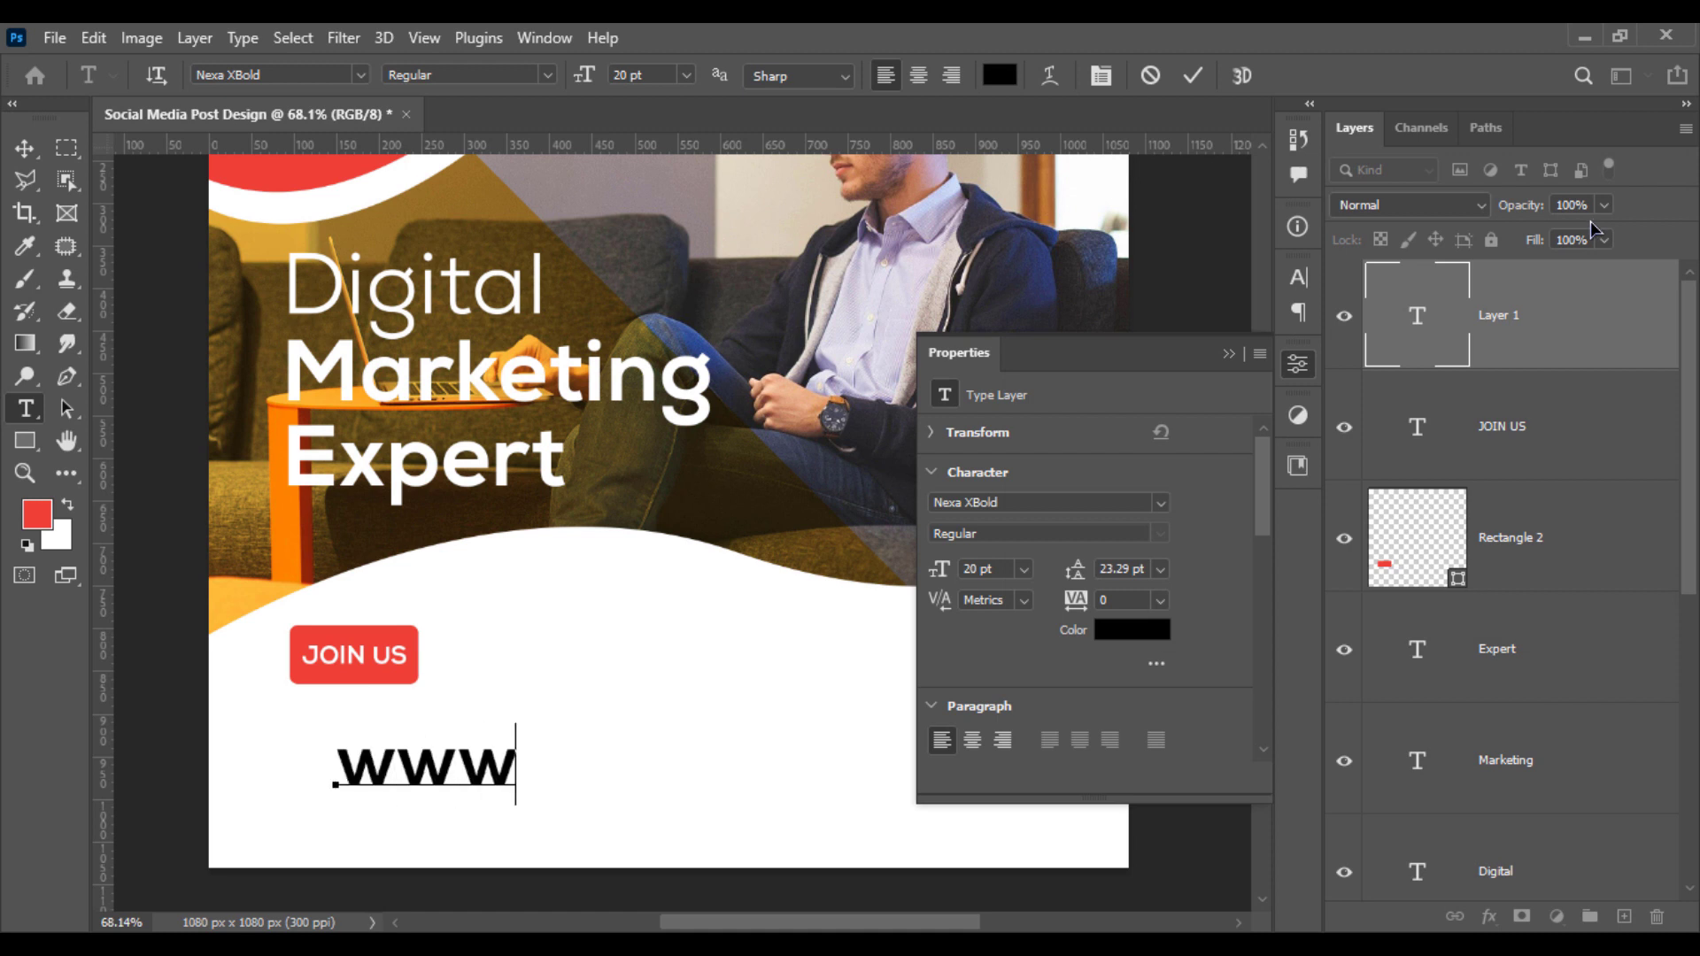
{"action": "type", "text": ".webs"}
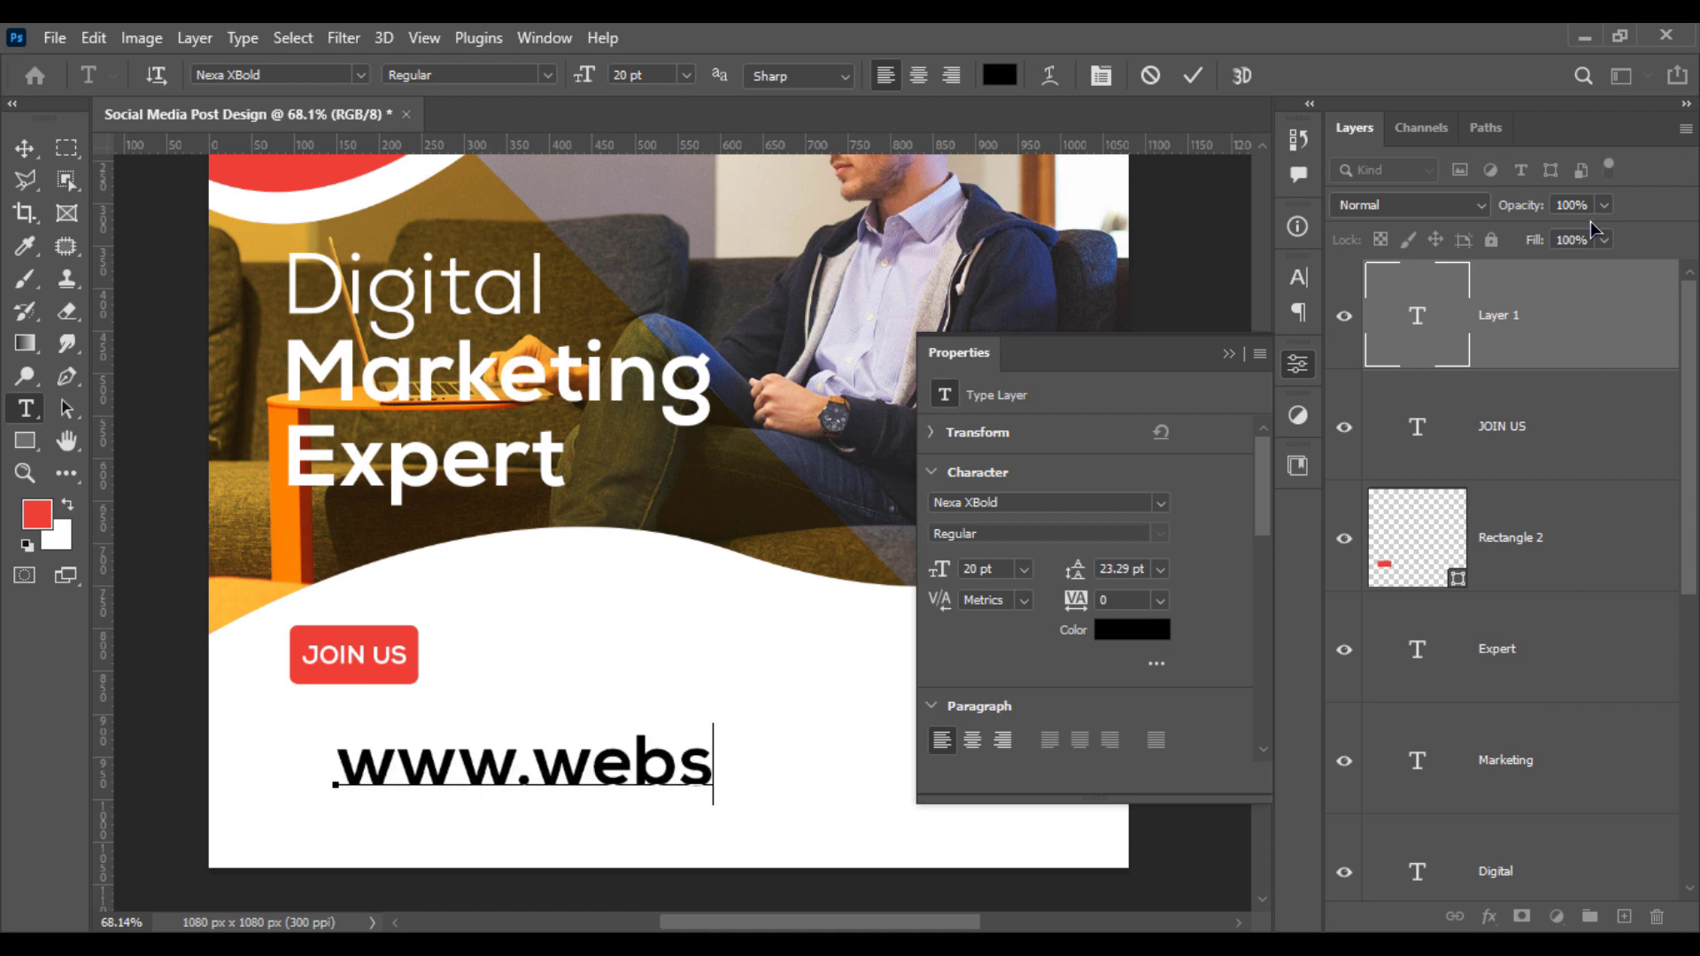
{"action": "type", "text": "iteurl."}
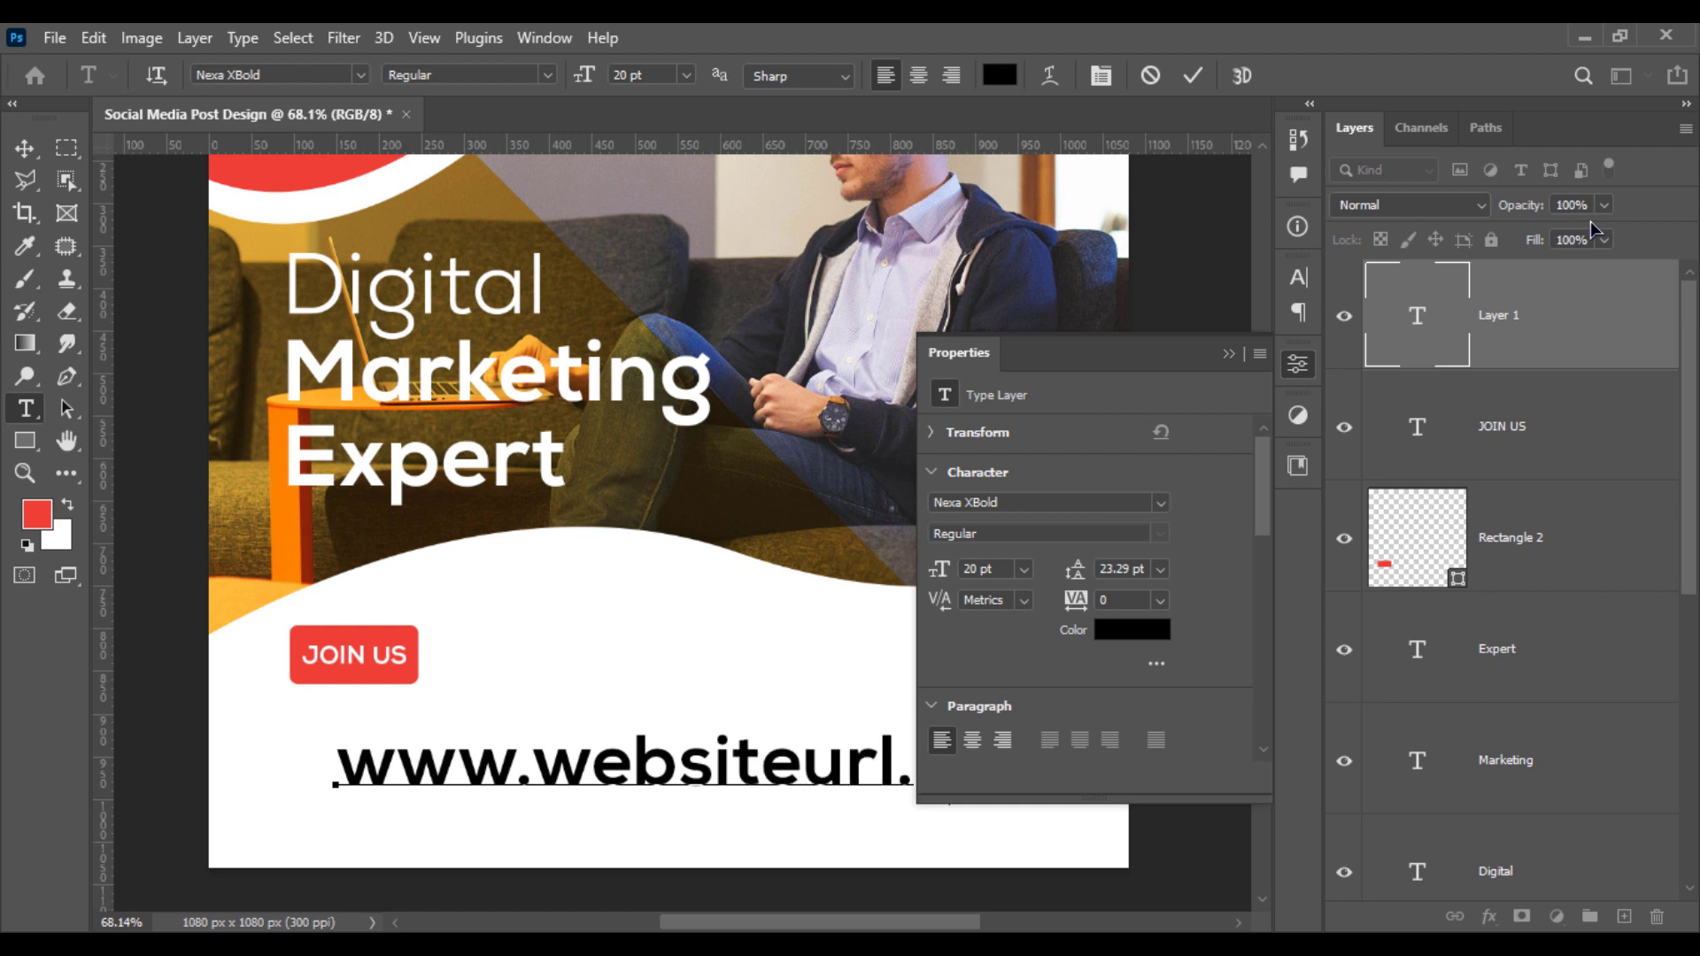
Step: Set the whole web address text to 13 pt in the Nexa Regular font
{"action": "key", "text": "ctrl+a"}
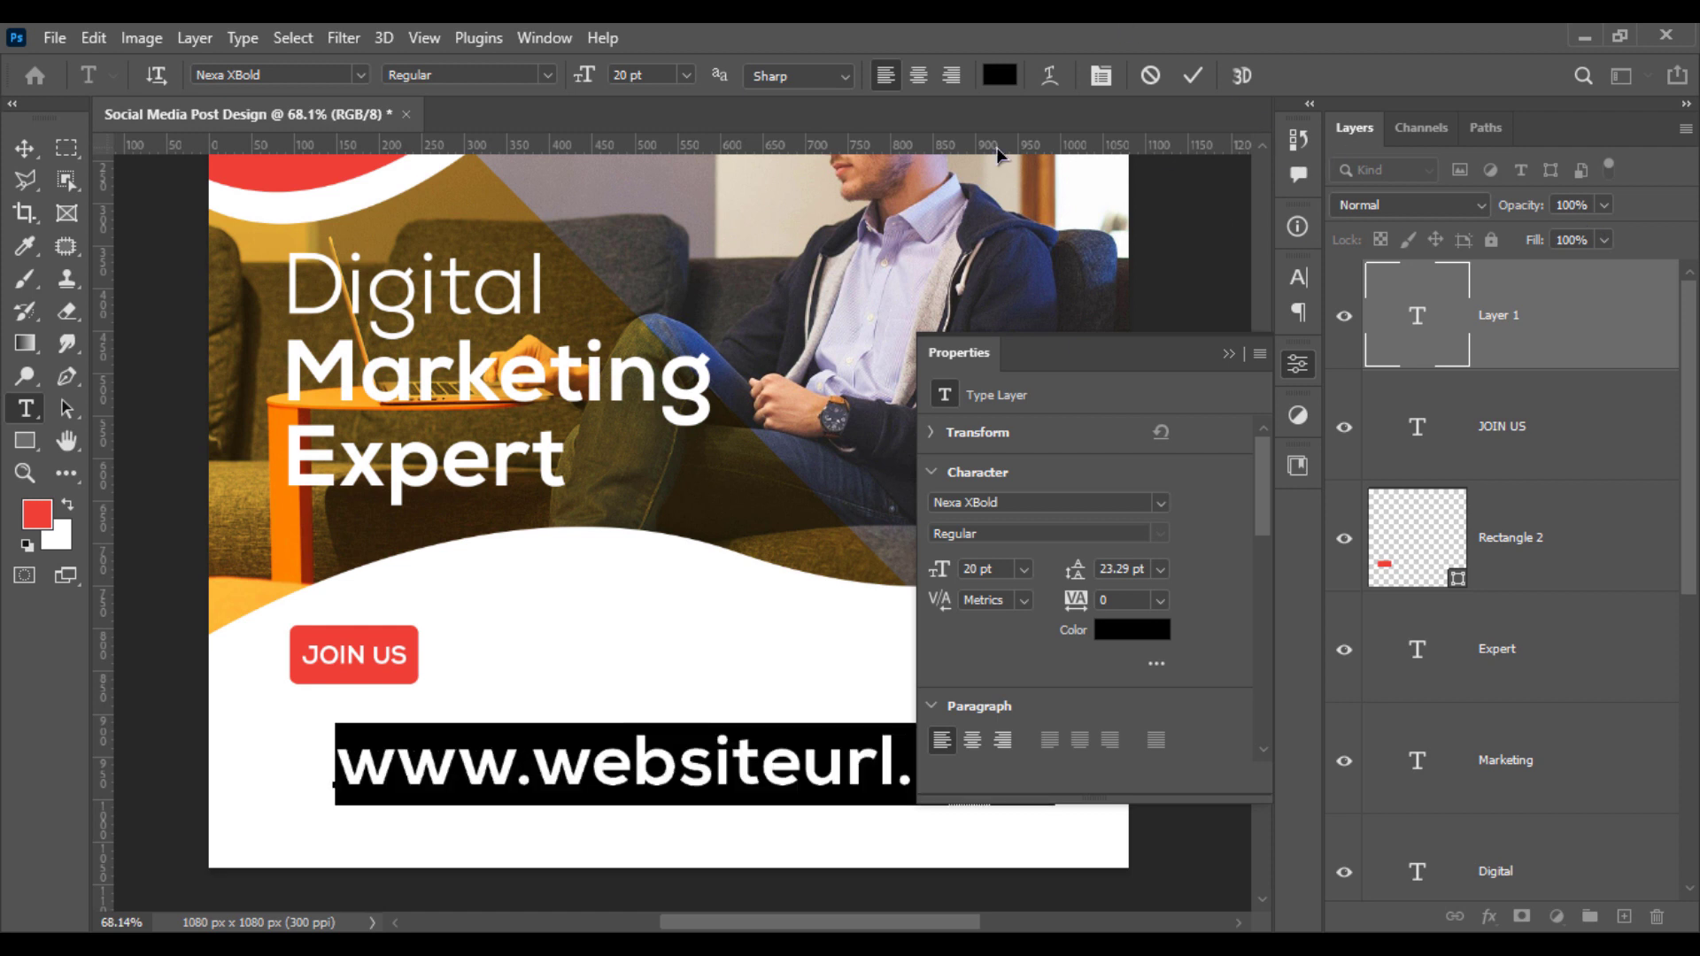
{"action": "left_click_drag", "start_coordinate": [582, 84], "coordinate": [574, 99]}
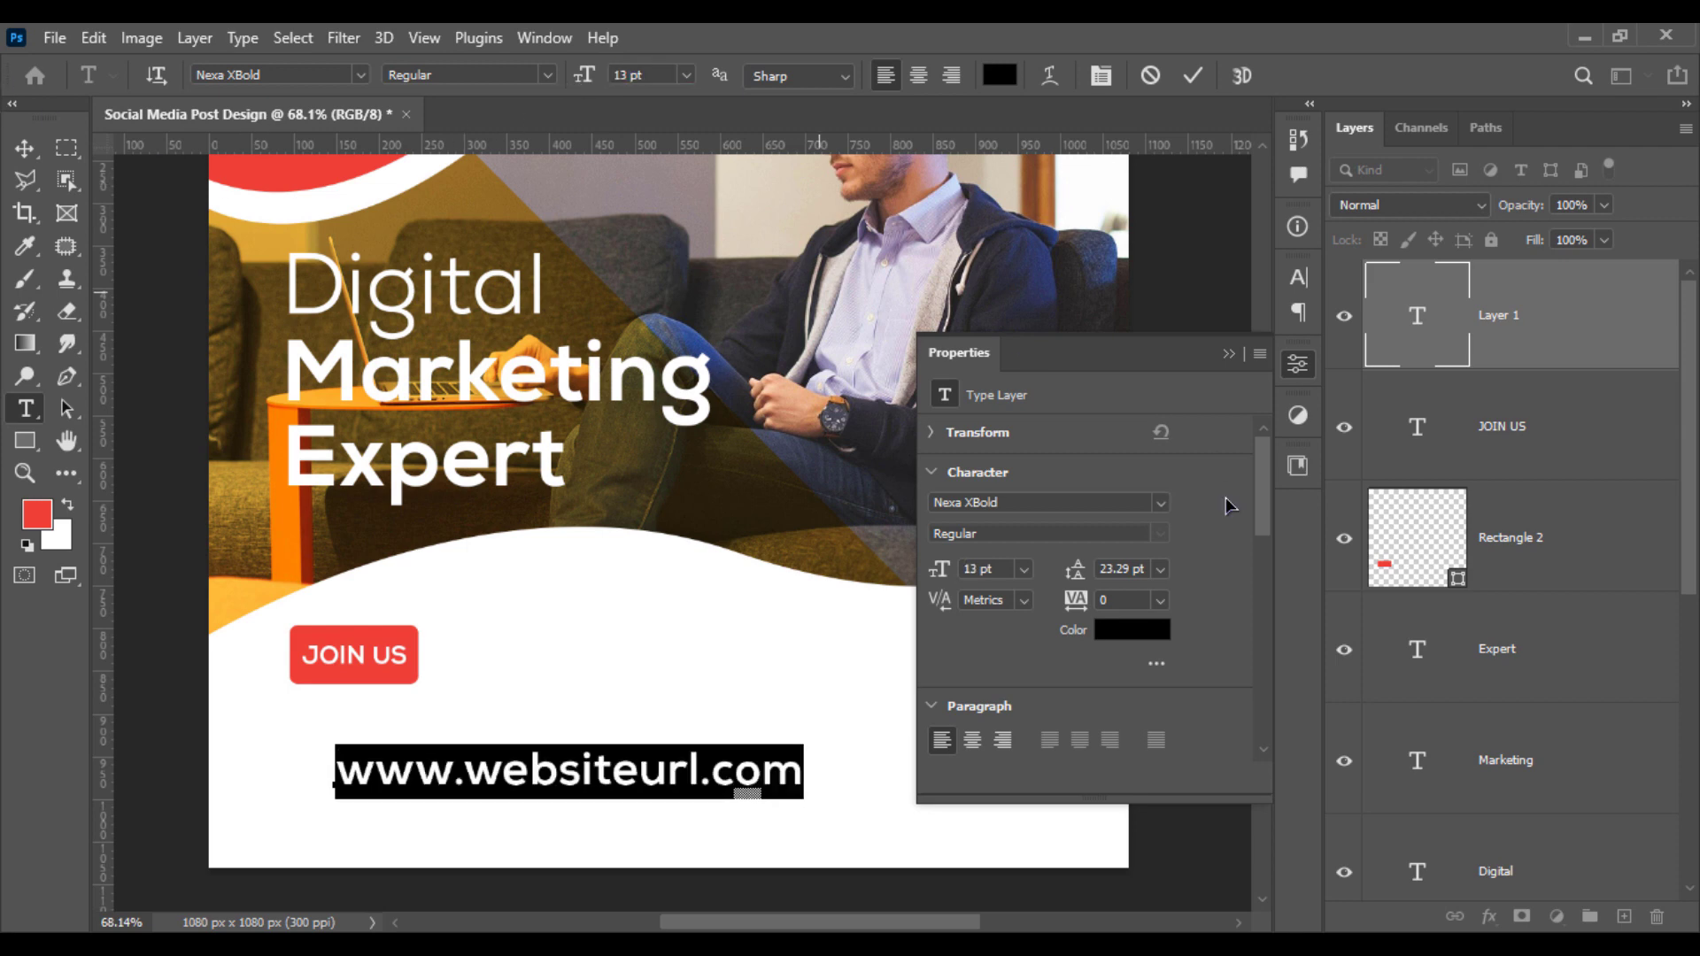
{"action": "left_click", "coordinate": [319, 80]}
{"action": "type", "text": "nexa"}
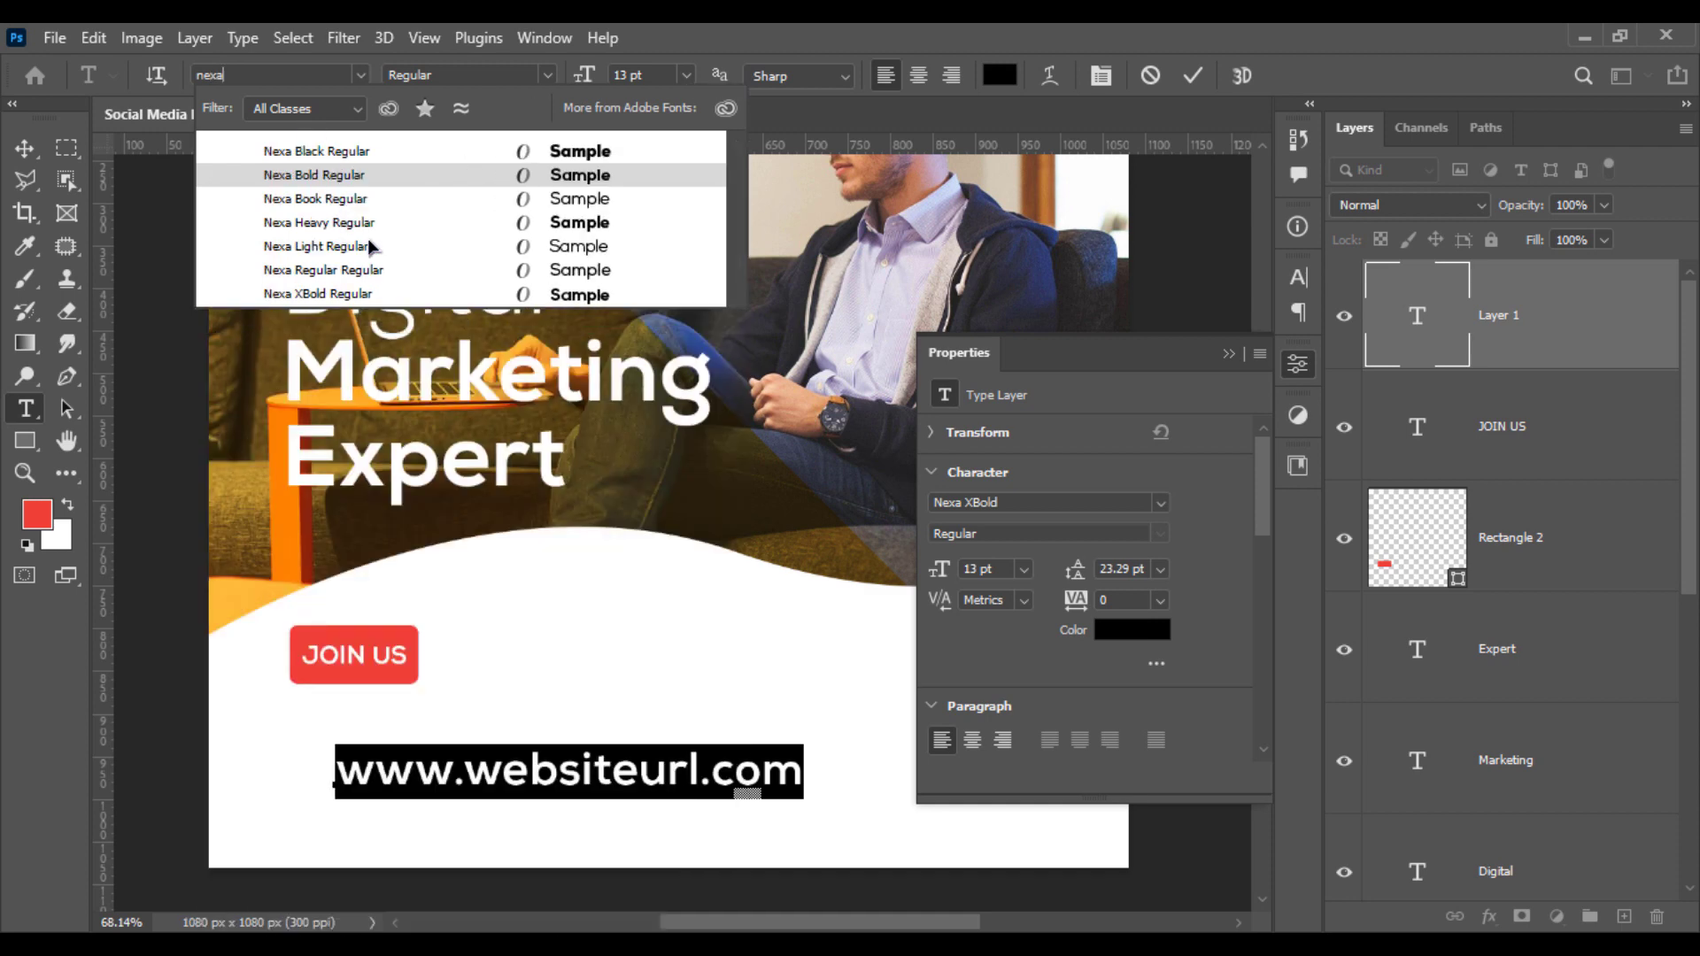
{"action": "left_click", "coordinate": [388, 270]}
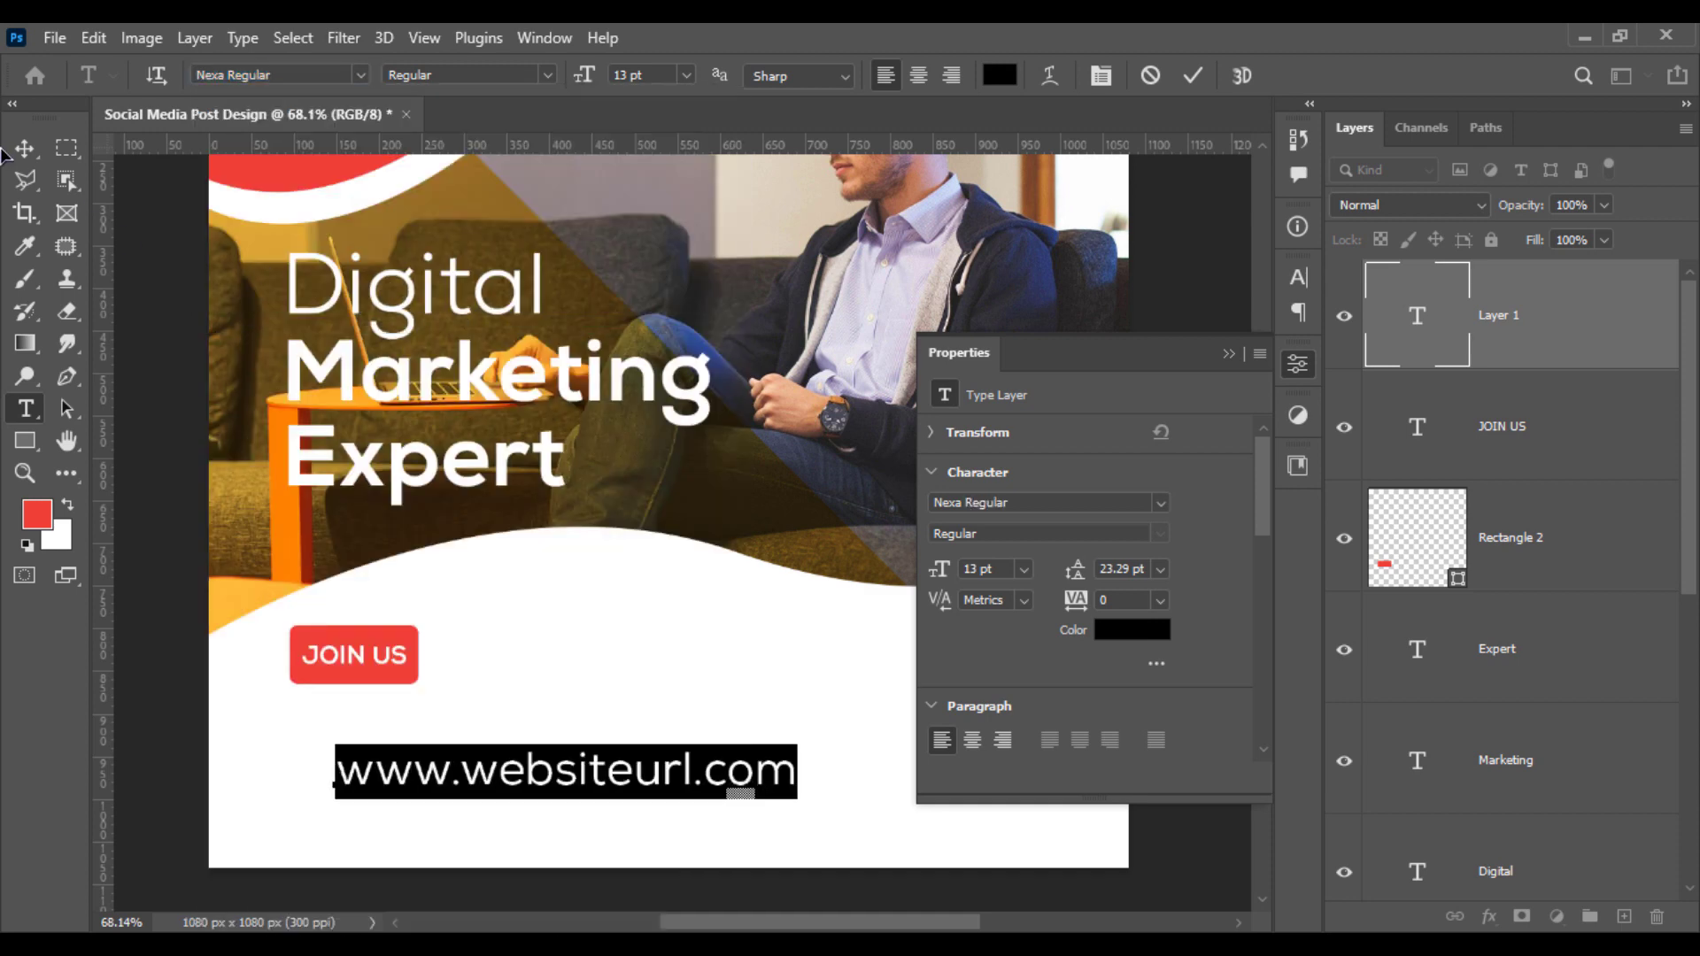
Step: Scale the web address down to 6.87 pt and place it under the JOIN US button, flush with the button's left edge
{"action": "left_click", "coordinate": [25, 148]}
{"action": "key", "text": "ctrl+t"}
{"action": "left_click_drag", "start_coordinate": [792, 779], "coordinate": [475, 714]}
{"action": "left_click", "coordinate": [168, 627]}
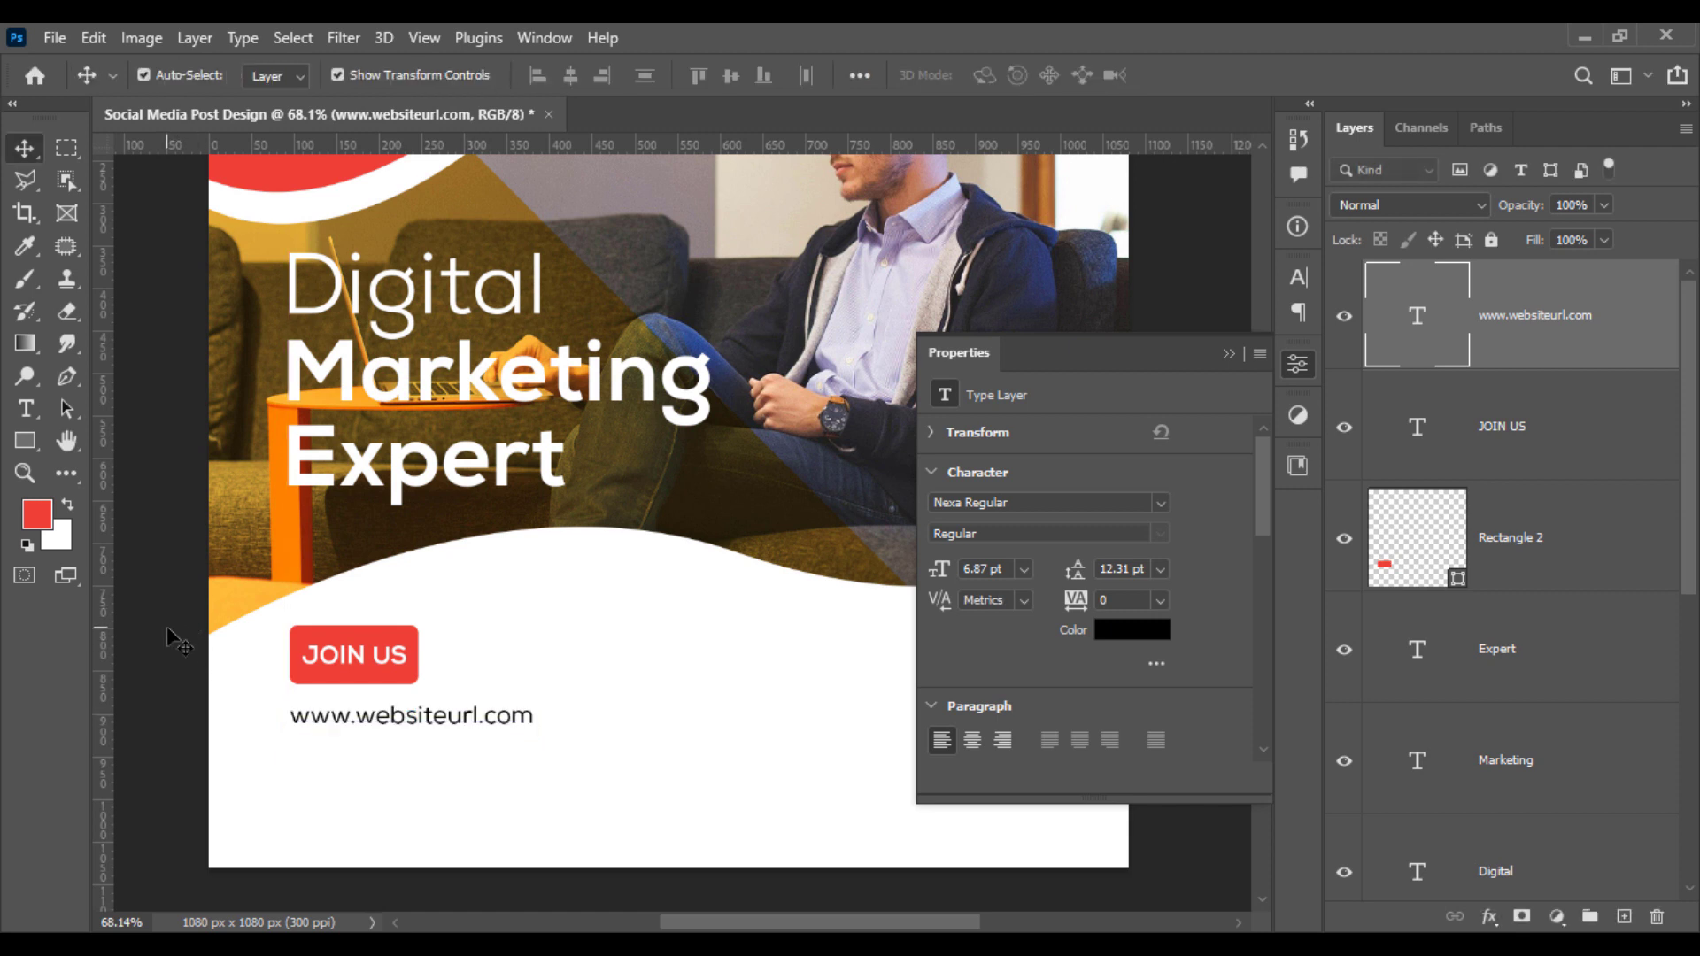
{"action": "left_click", "coordinate": [168, 630]}
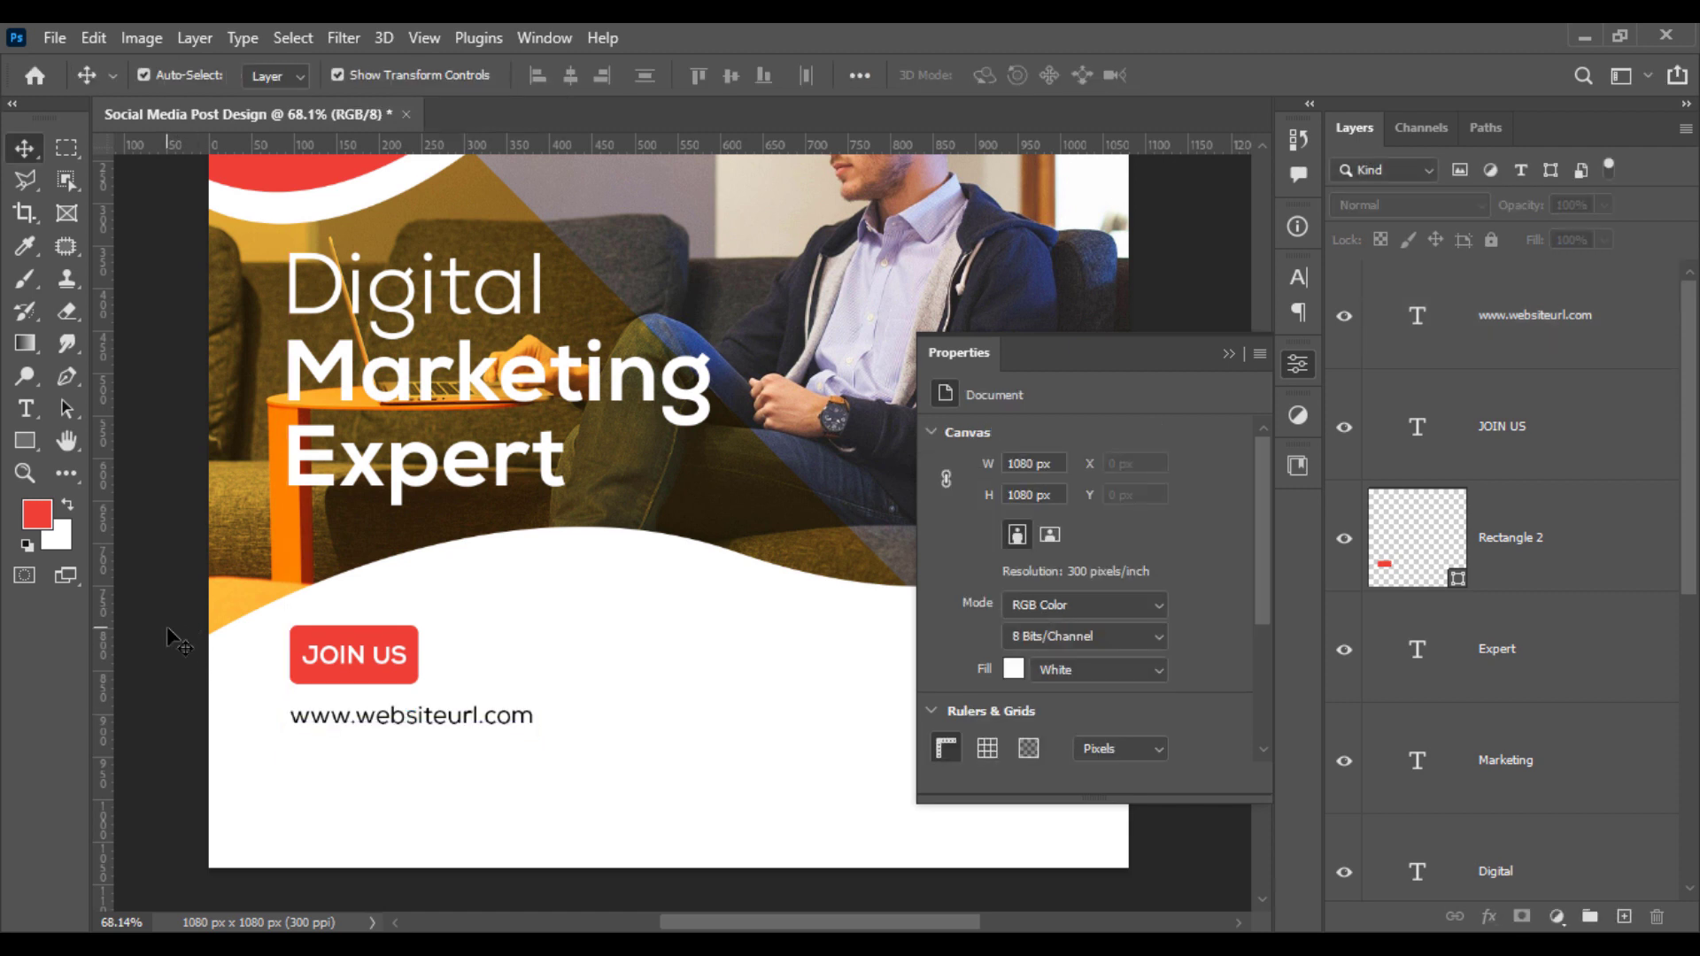
{"action": "left_click", "coordinate": [177, 642]}
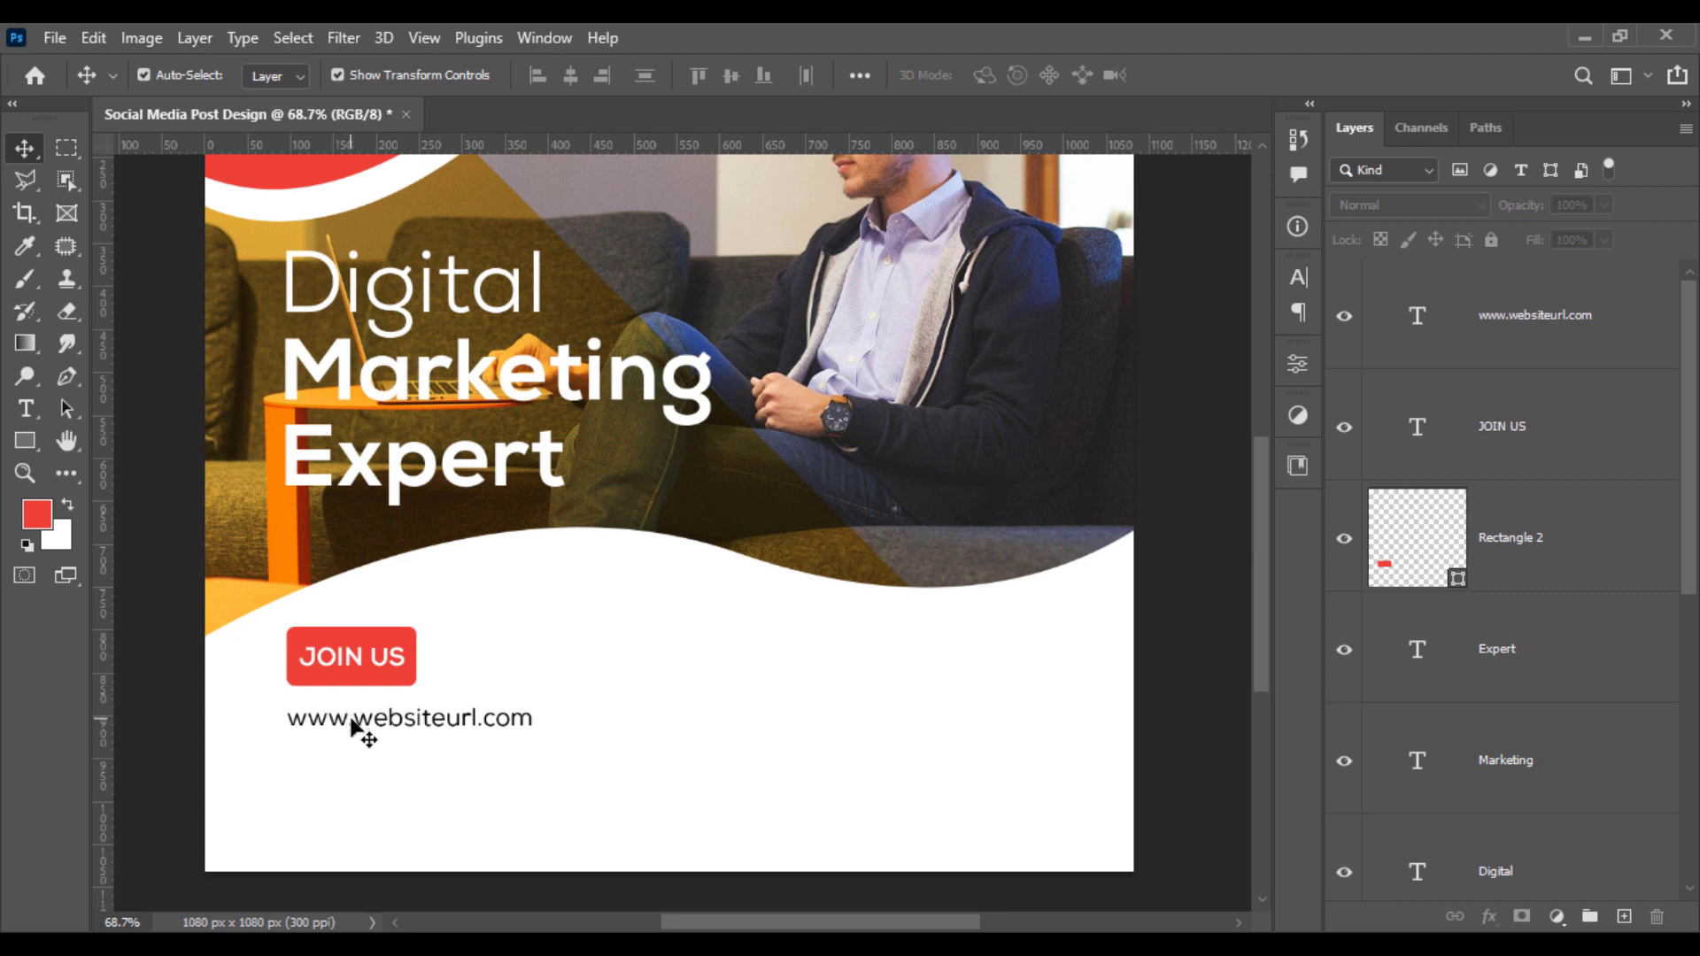
Step: Move the web address up closer to the JOIN US button, leaving a small gap, and deselect it
{"action": "left_click_drag", "start_coordinate": [351, 722], "coordinate": [353, 709]}
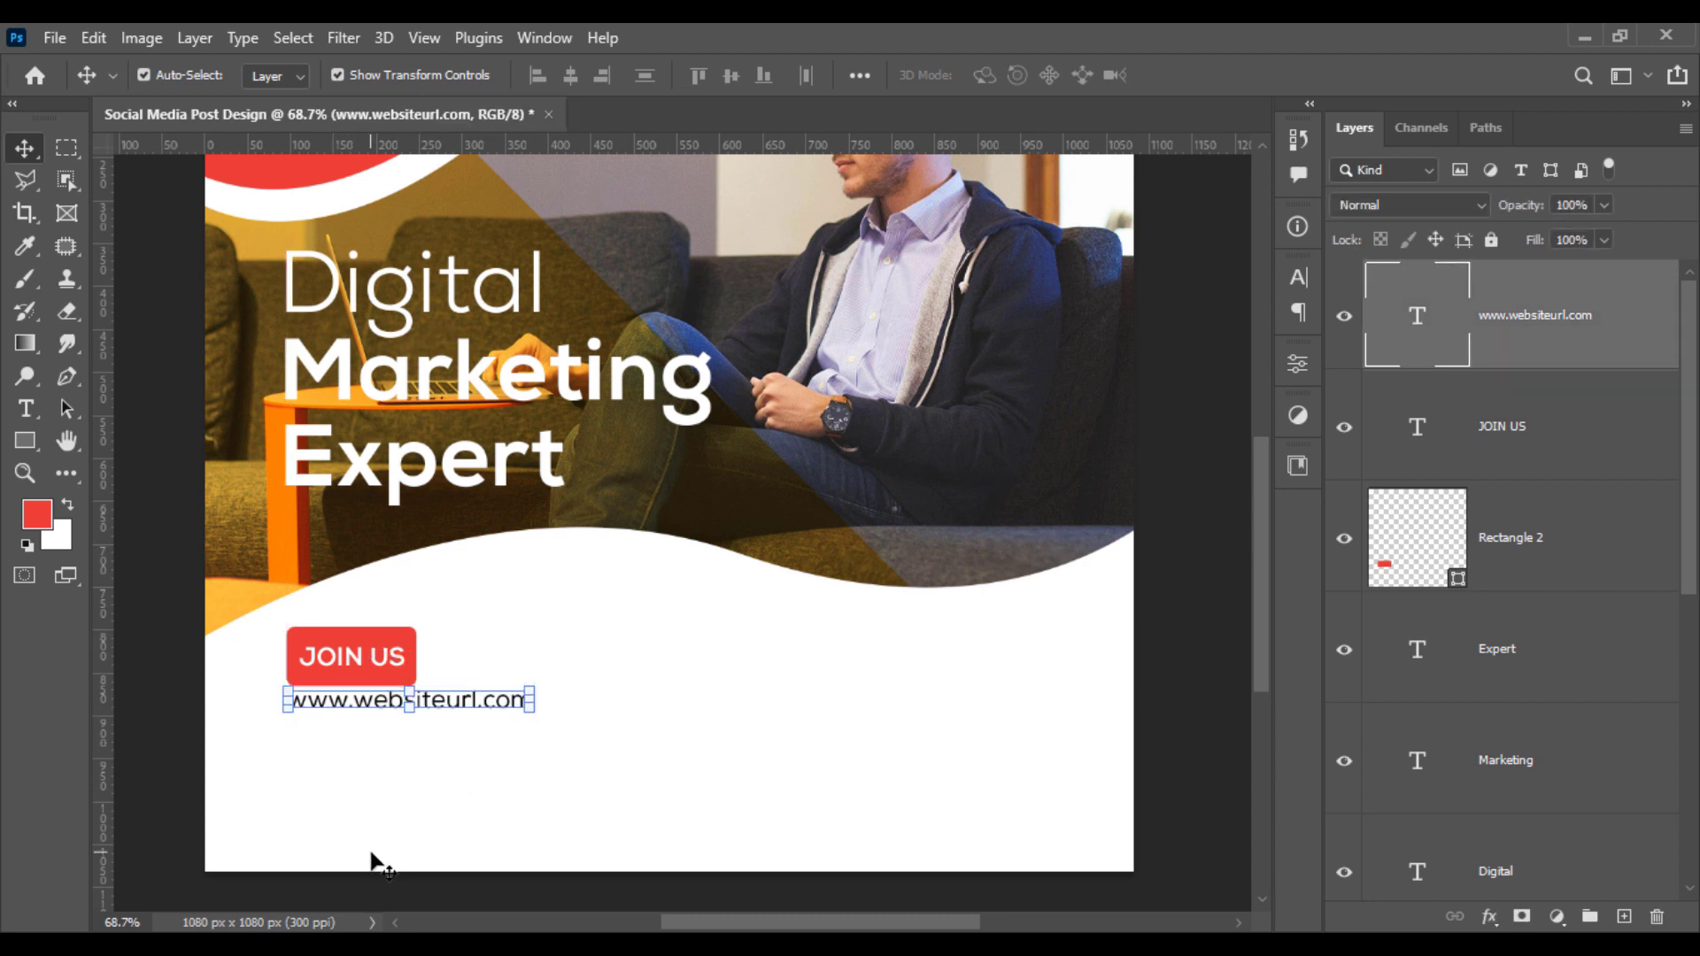
{"action": "key", "text": "Down"}
{"action": "key", "text": "Down"}
{"action": "key", "text": "Down"}
{"action": "key", "text": "Down"}
{"action": "key", "text": "Down"}
{"action": "key", "text": "Down"}
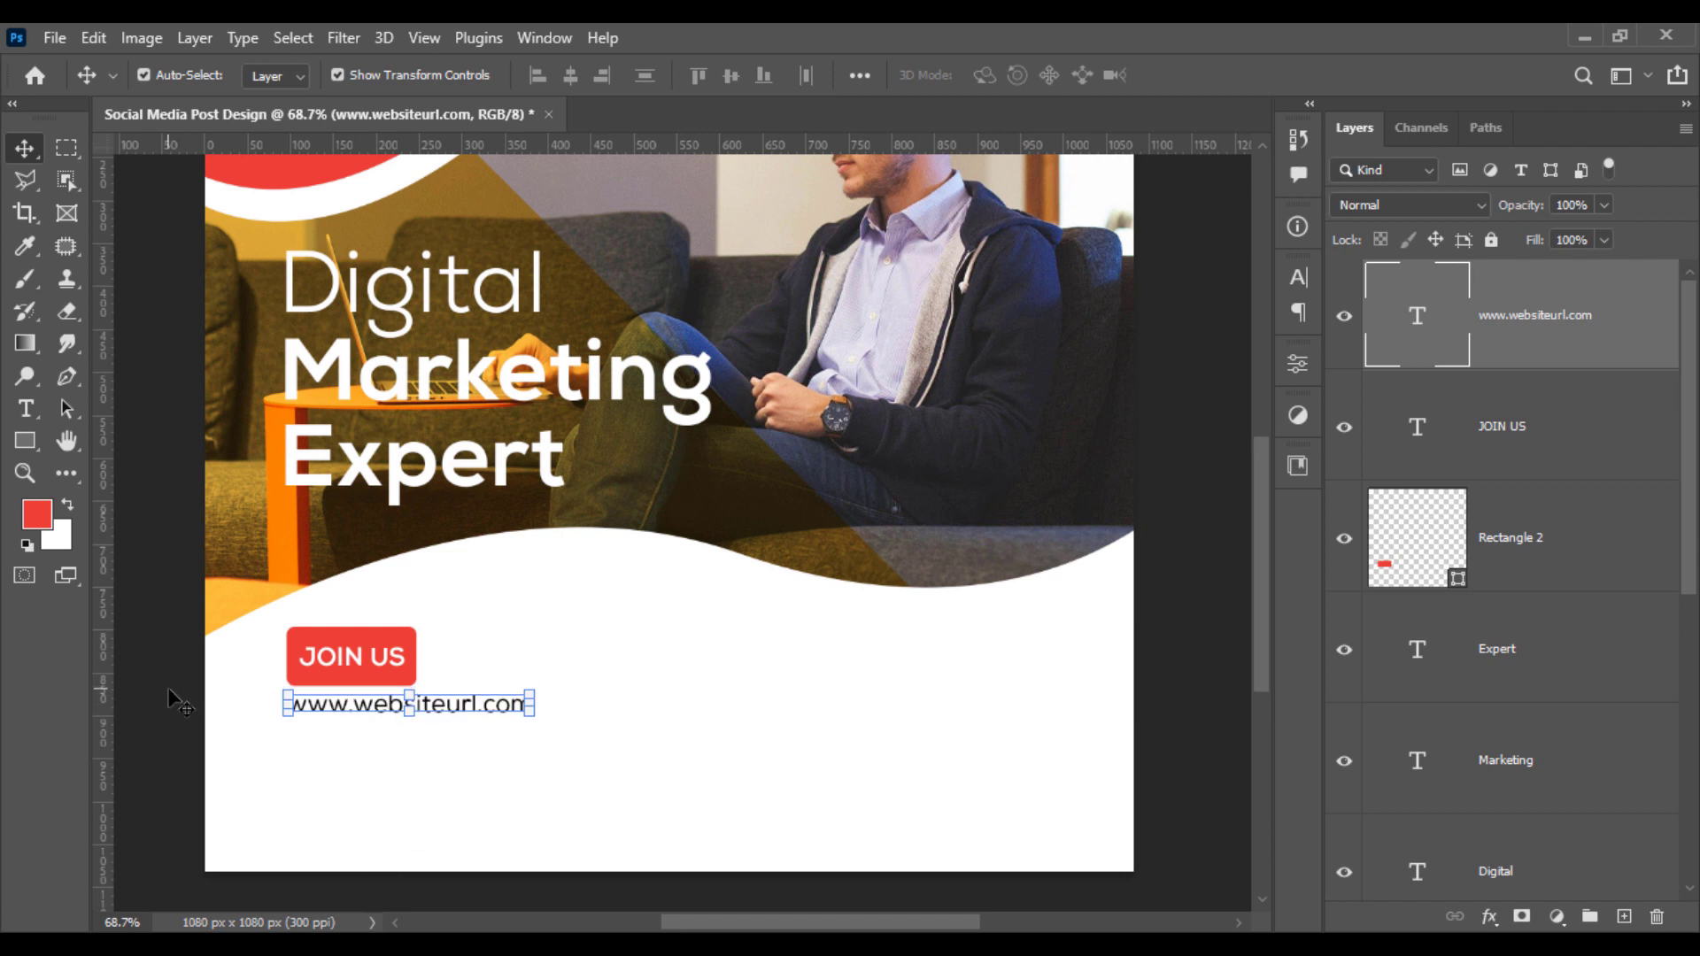
{"action": "left_click", "coordinate": [177, 705]}
Step: Recolour the rectangle behind JOIN US with PANTONE 137 C from the PANTONE+ Solid Coated library
{"action": "scroll", "coordinate": [464, 416], "scroll_direction": "down", "scroll_amount": 1}
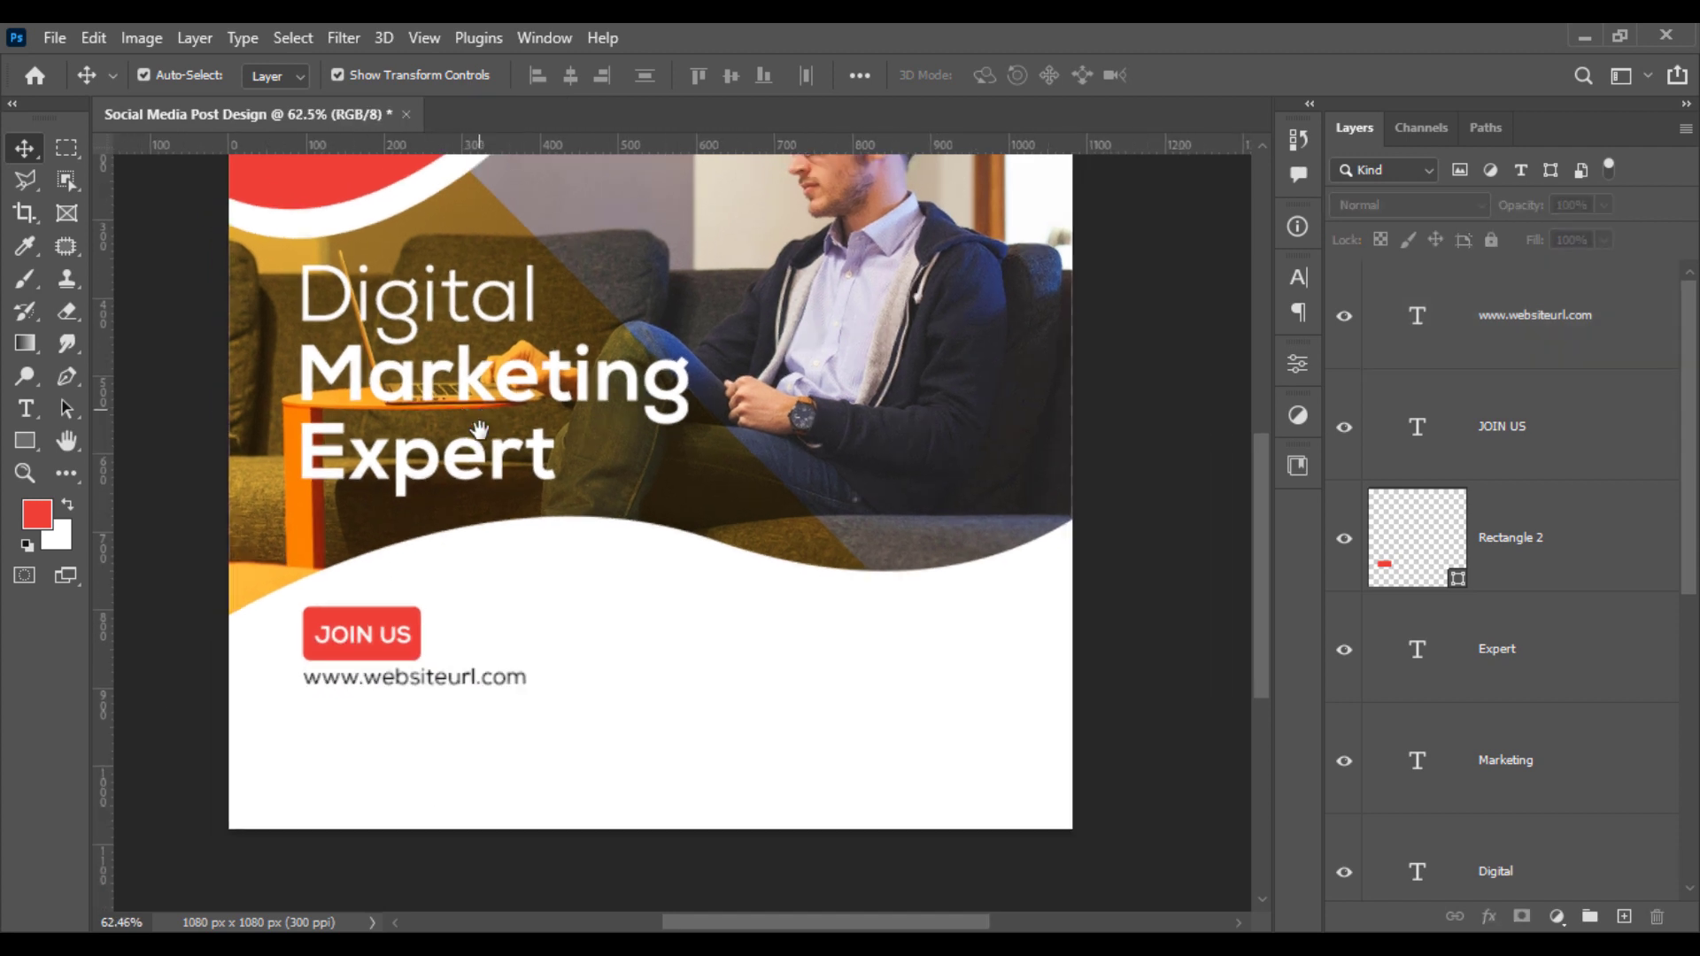
{"action": "left_click_drag", "start_coordinate": [440, 547], "coordinate": [451, 643]}
{"action": "left_click", "coordinate": [426, 714]}
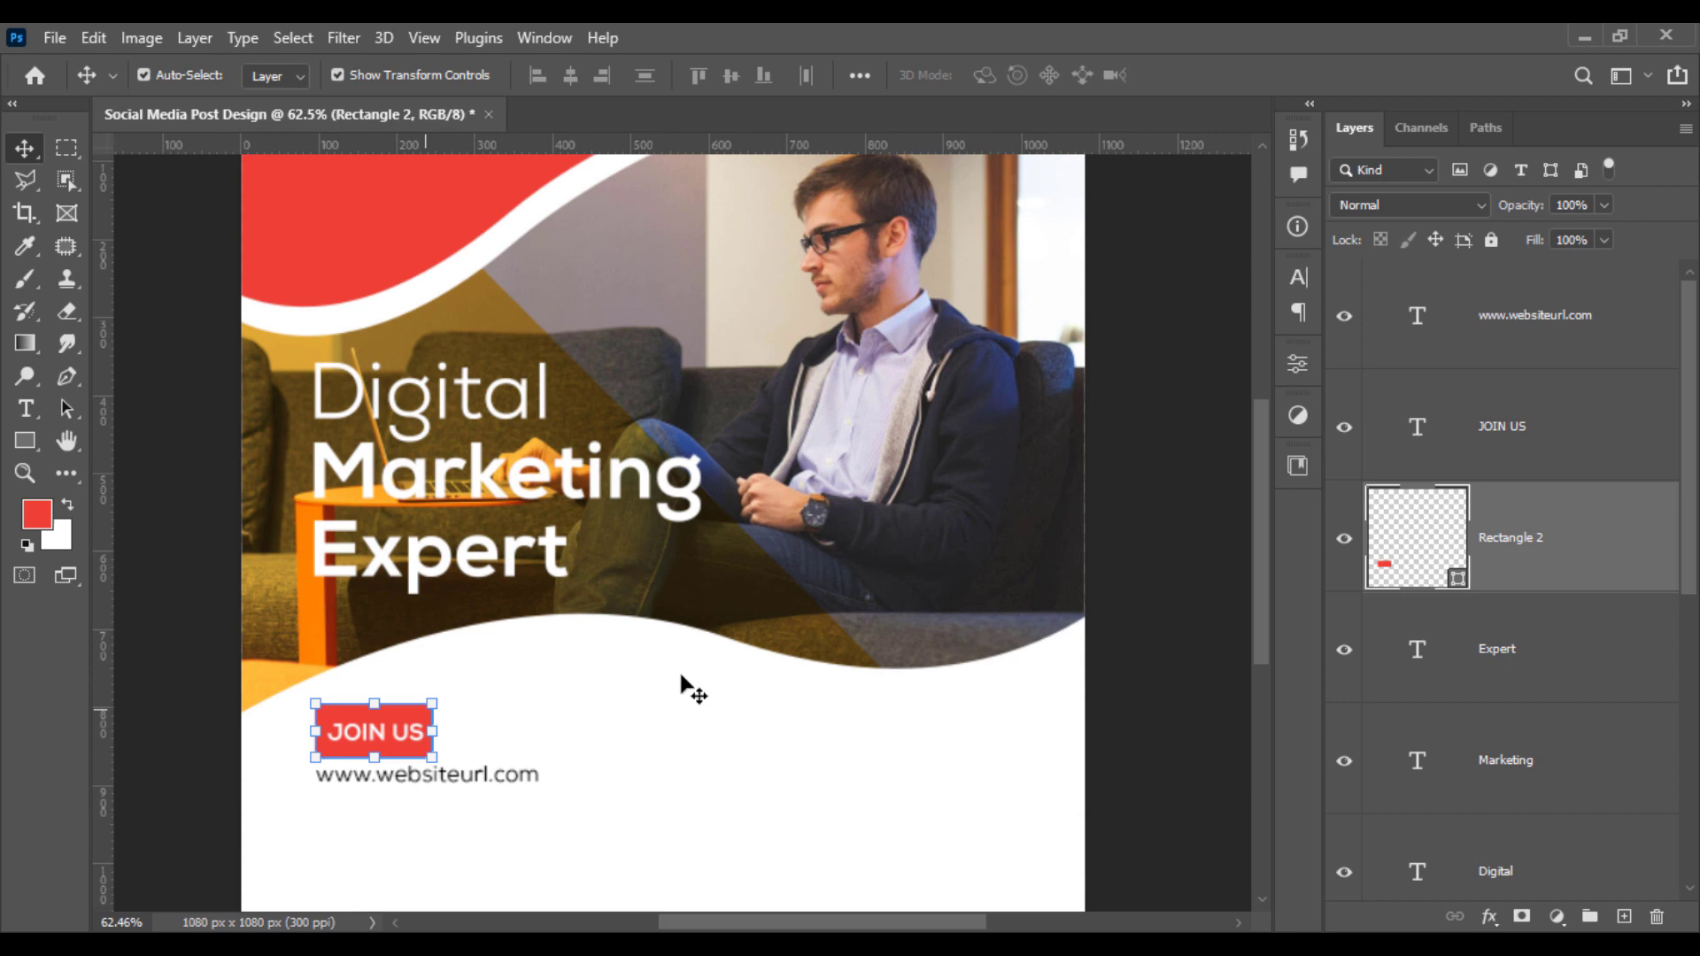
{"action": "double_click", "coordinate": [1437, 554]}
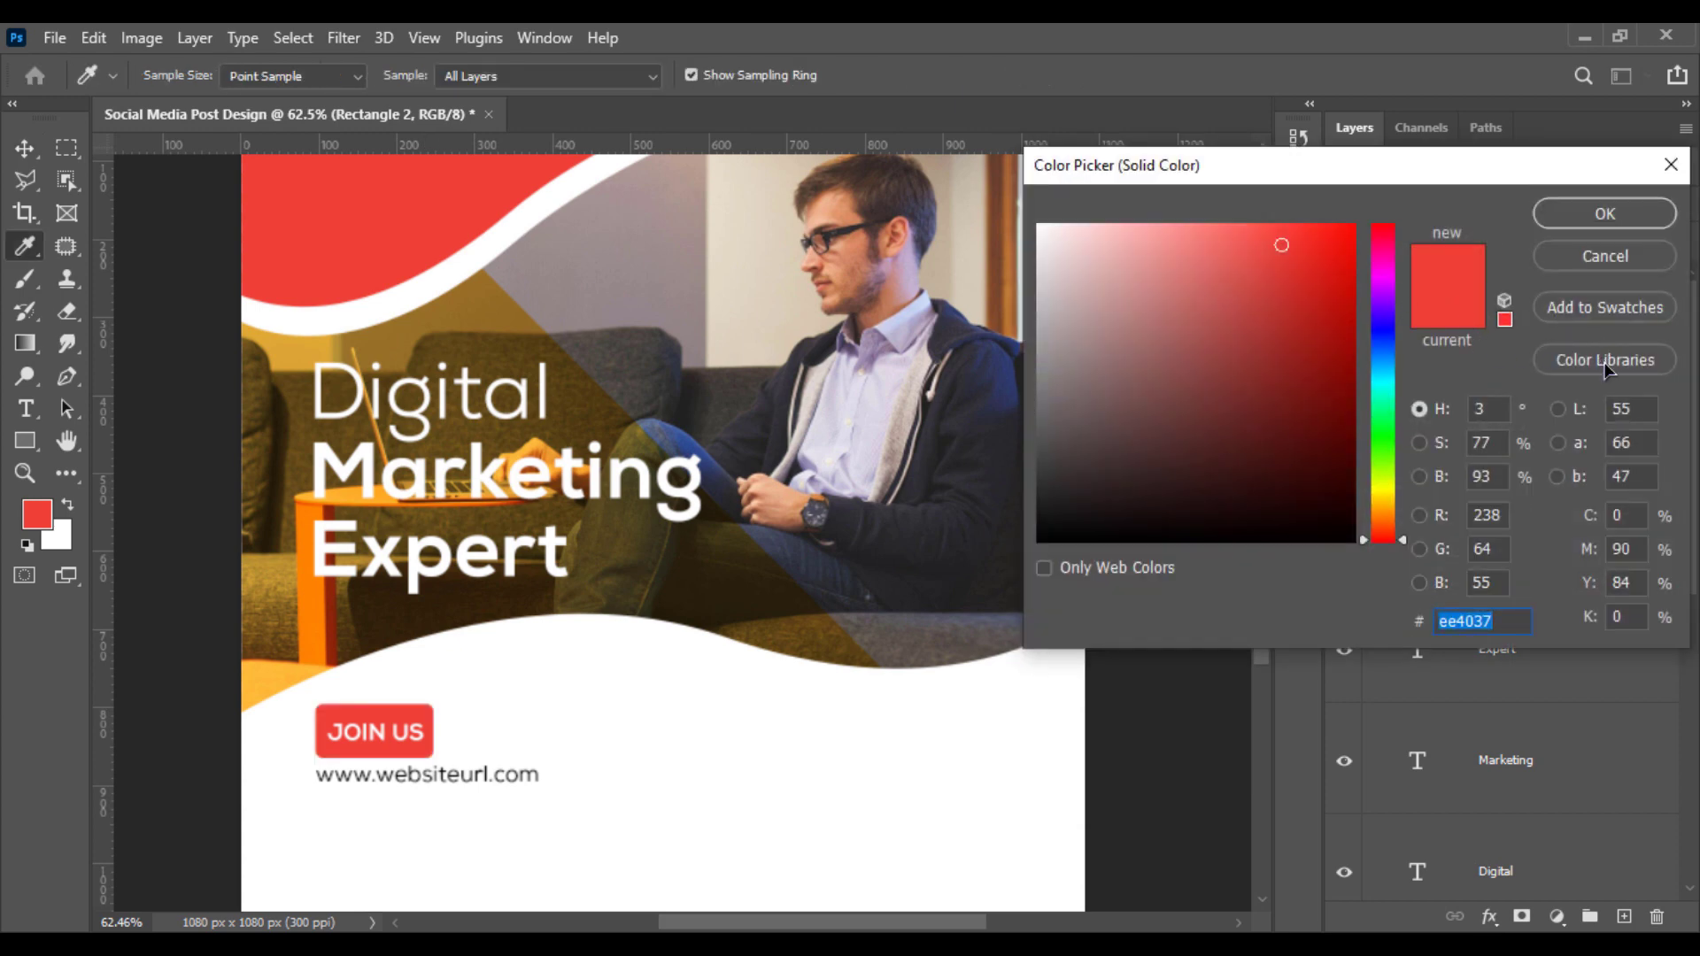
{"action": "left_click", "coordinate": [1606, 366]}
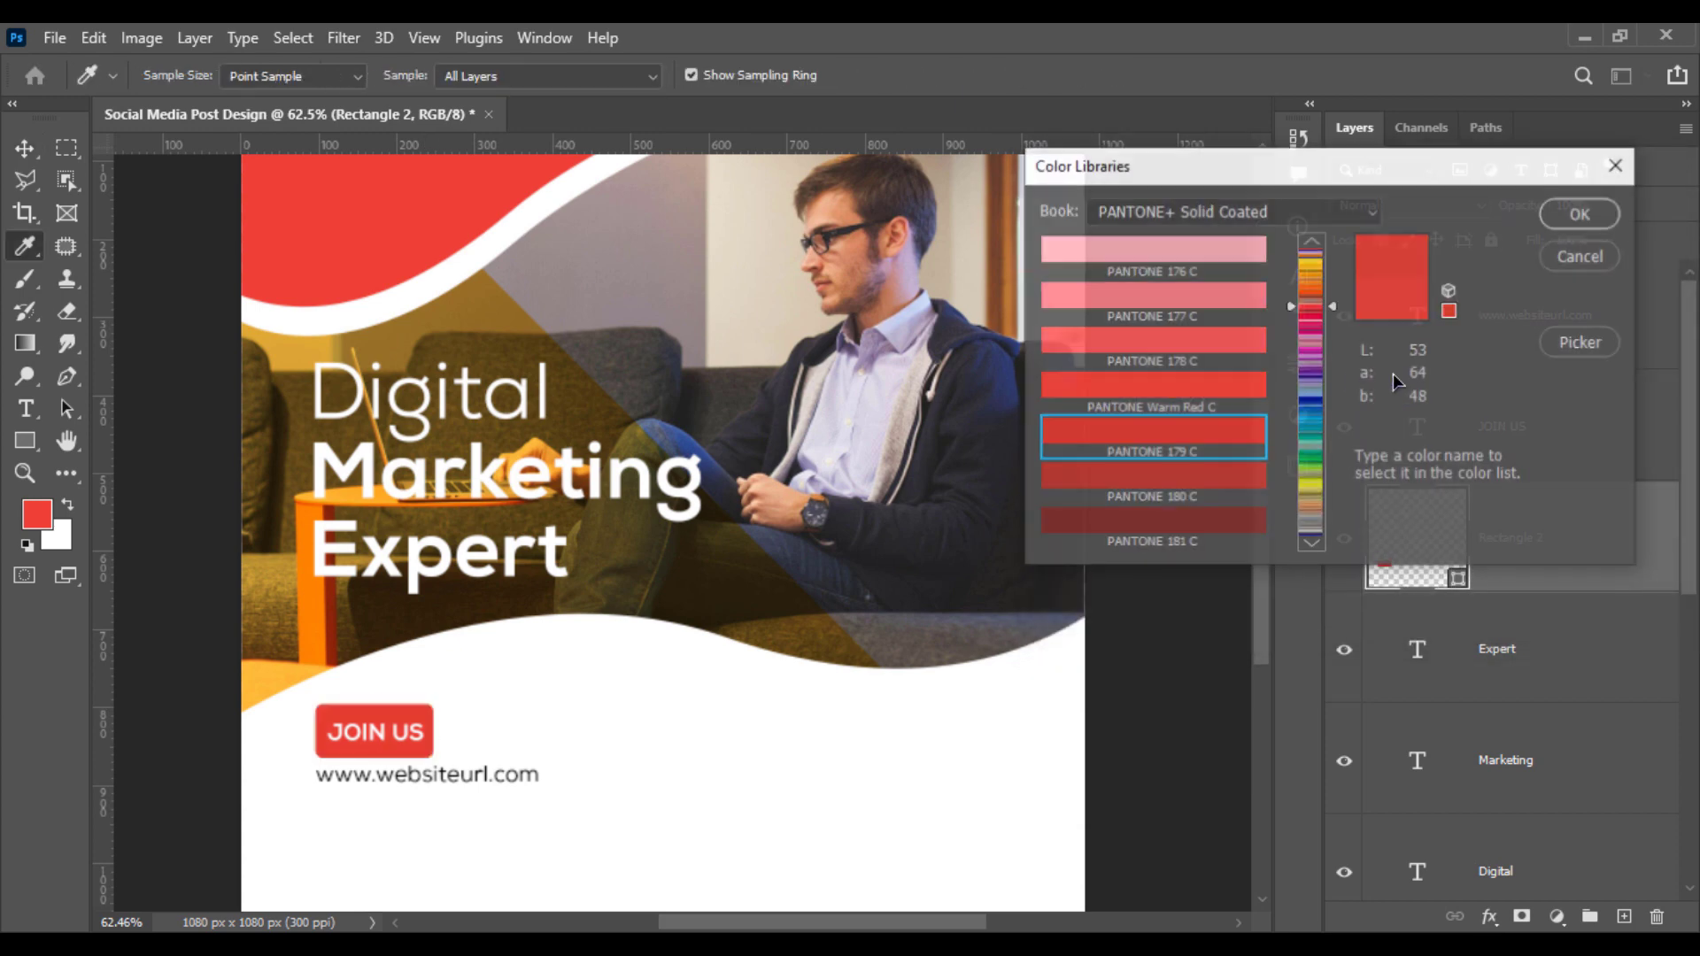
{"action": "left_click", "coordinate": [1312, 263]}
{"action": "left_click", "coordinate": [1196, 383]}
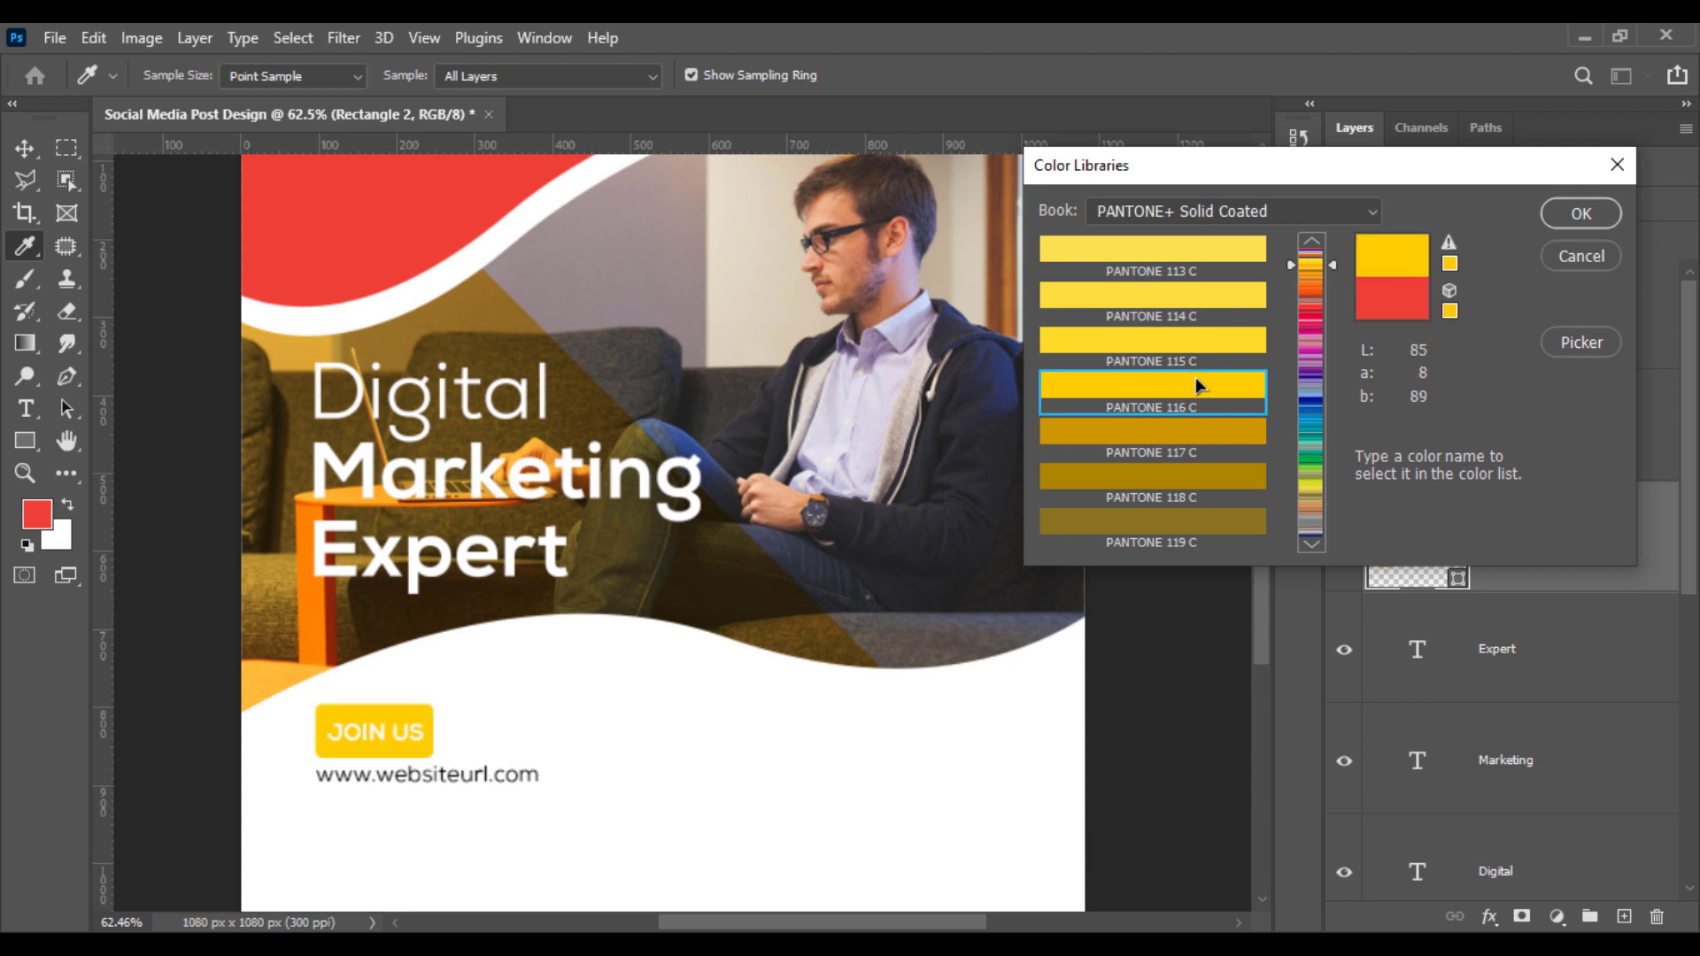
{"action": "left_click", "coordinate": [1324, 278]}
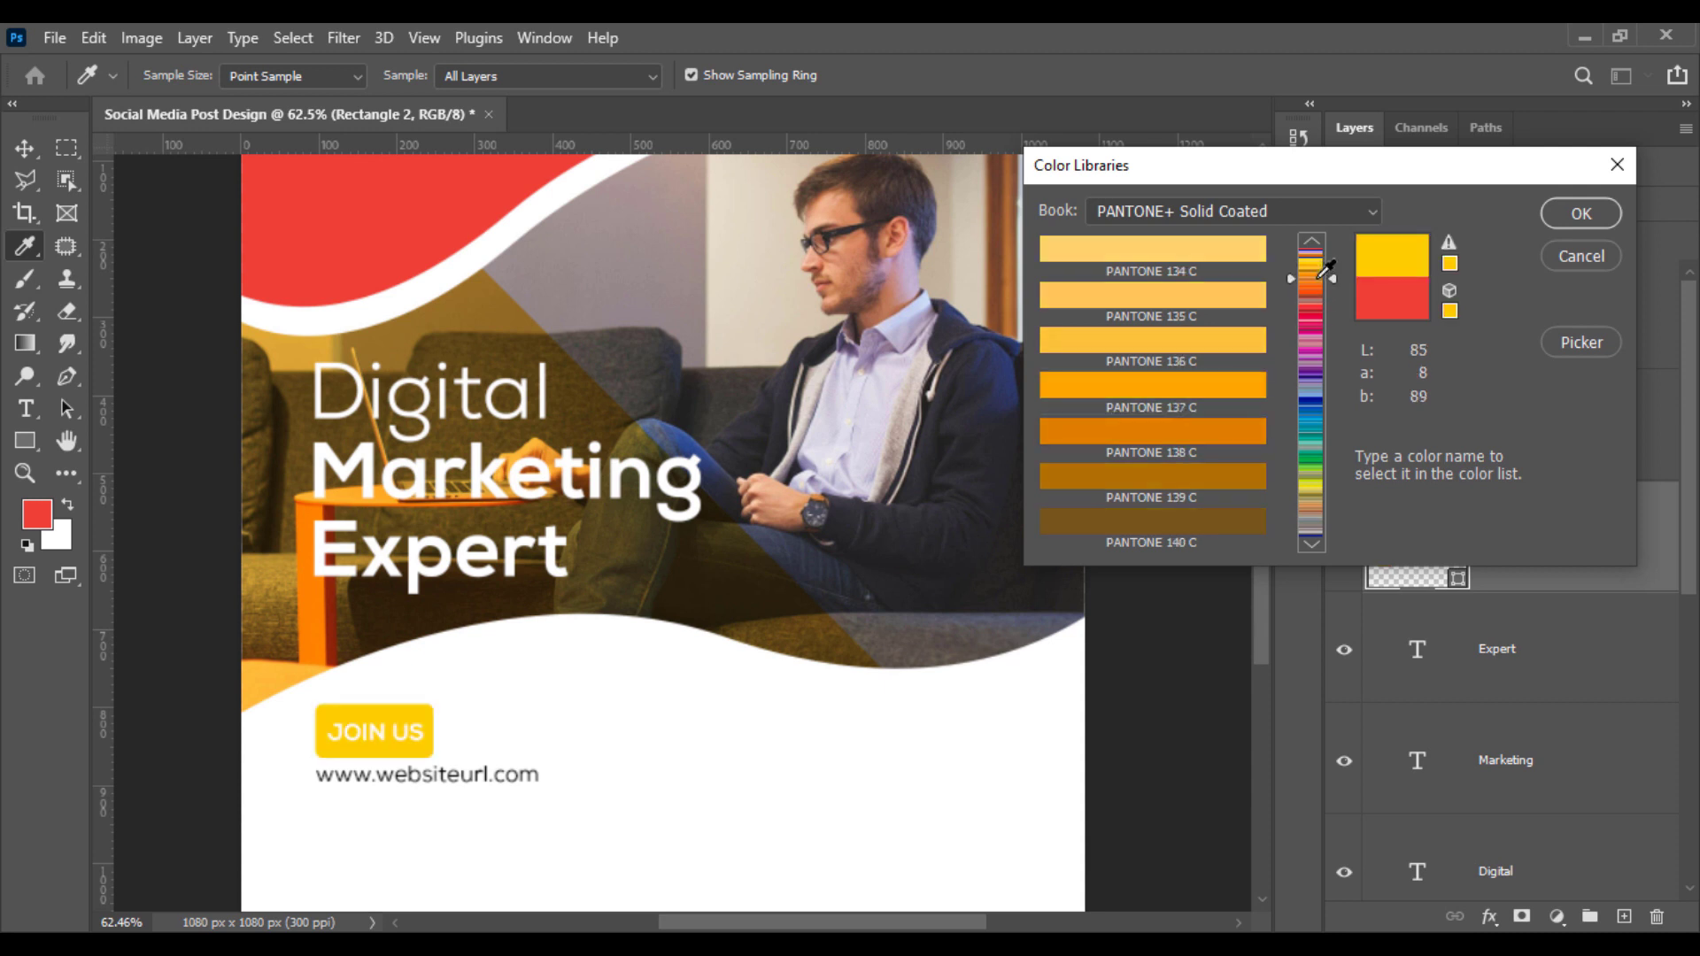
{"action": "left_click", "coordinate": [1313, 272]}
{"action": "left_click", "coordinate": [1144, 396]}
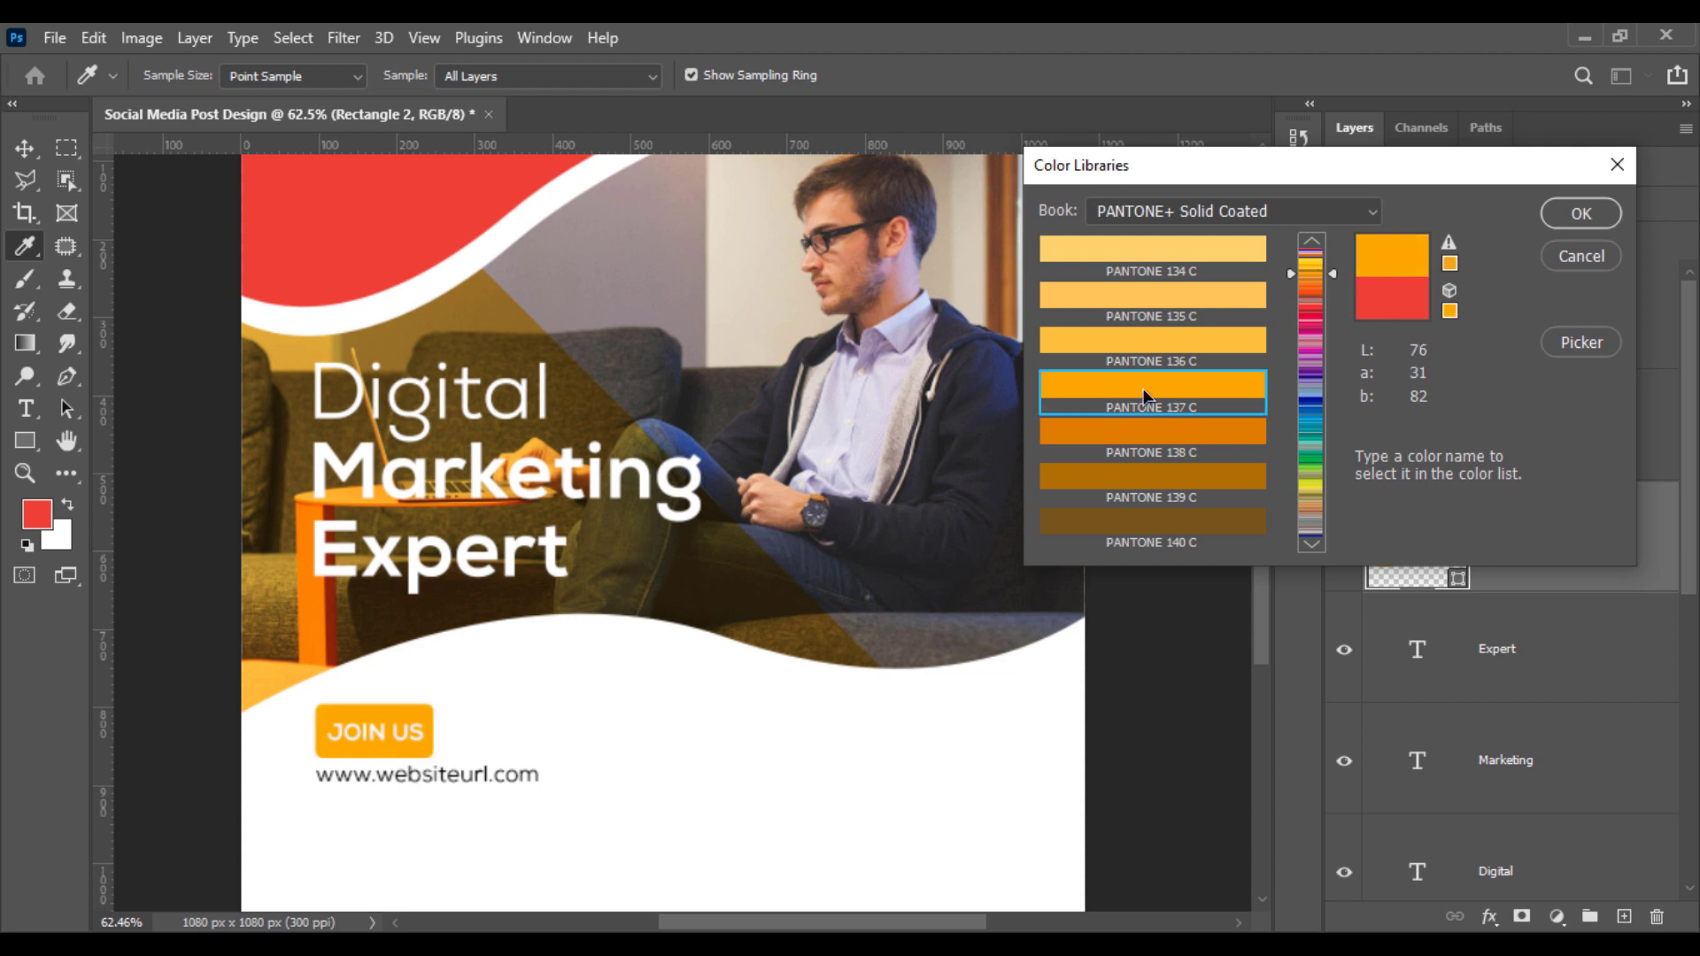
{"action": "left_click", "coordinate": [1580, 213]}
{"action": "key", "text": "v"}
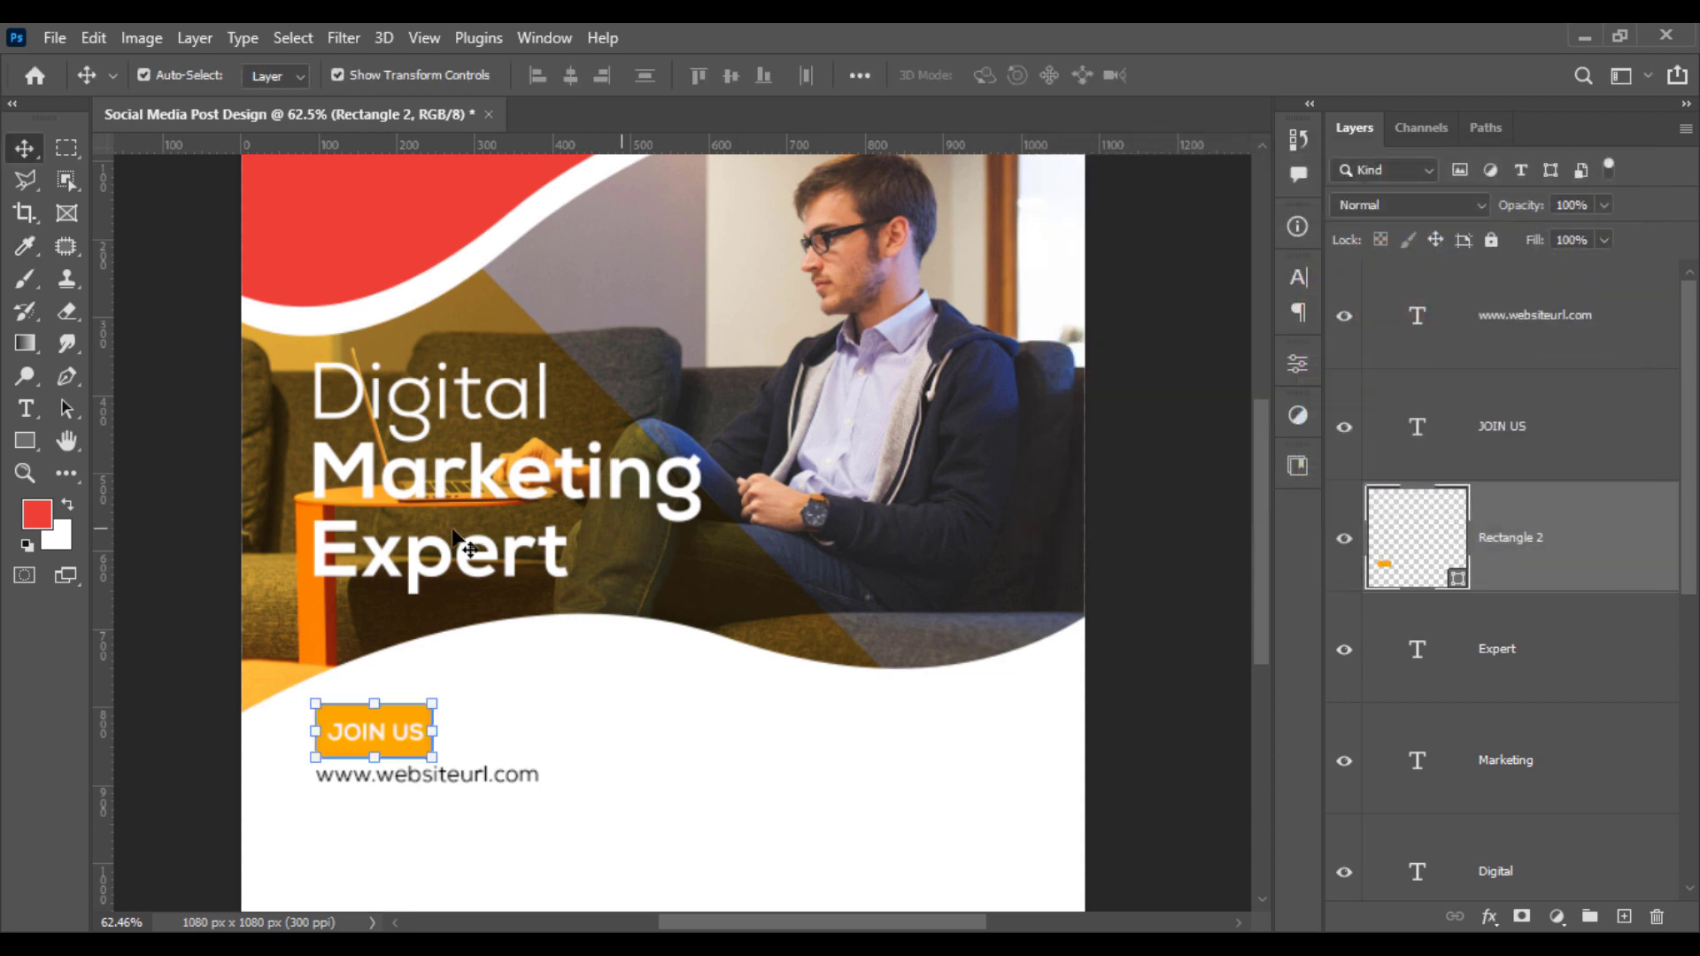
Step: Recolour the red wave in the canvas's upper left corner to ffa500, sampled from the JOIN US button
{"action": "left_click", "coordinate": [416, 253]}
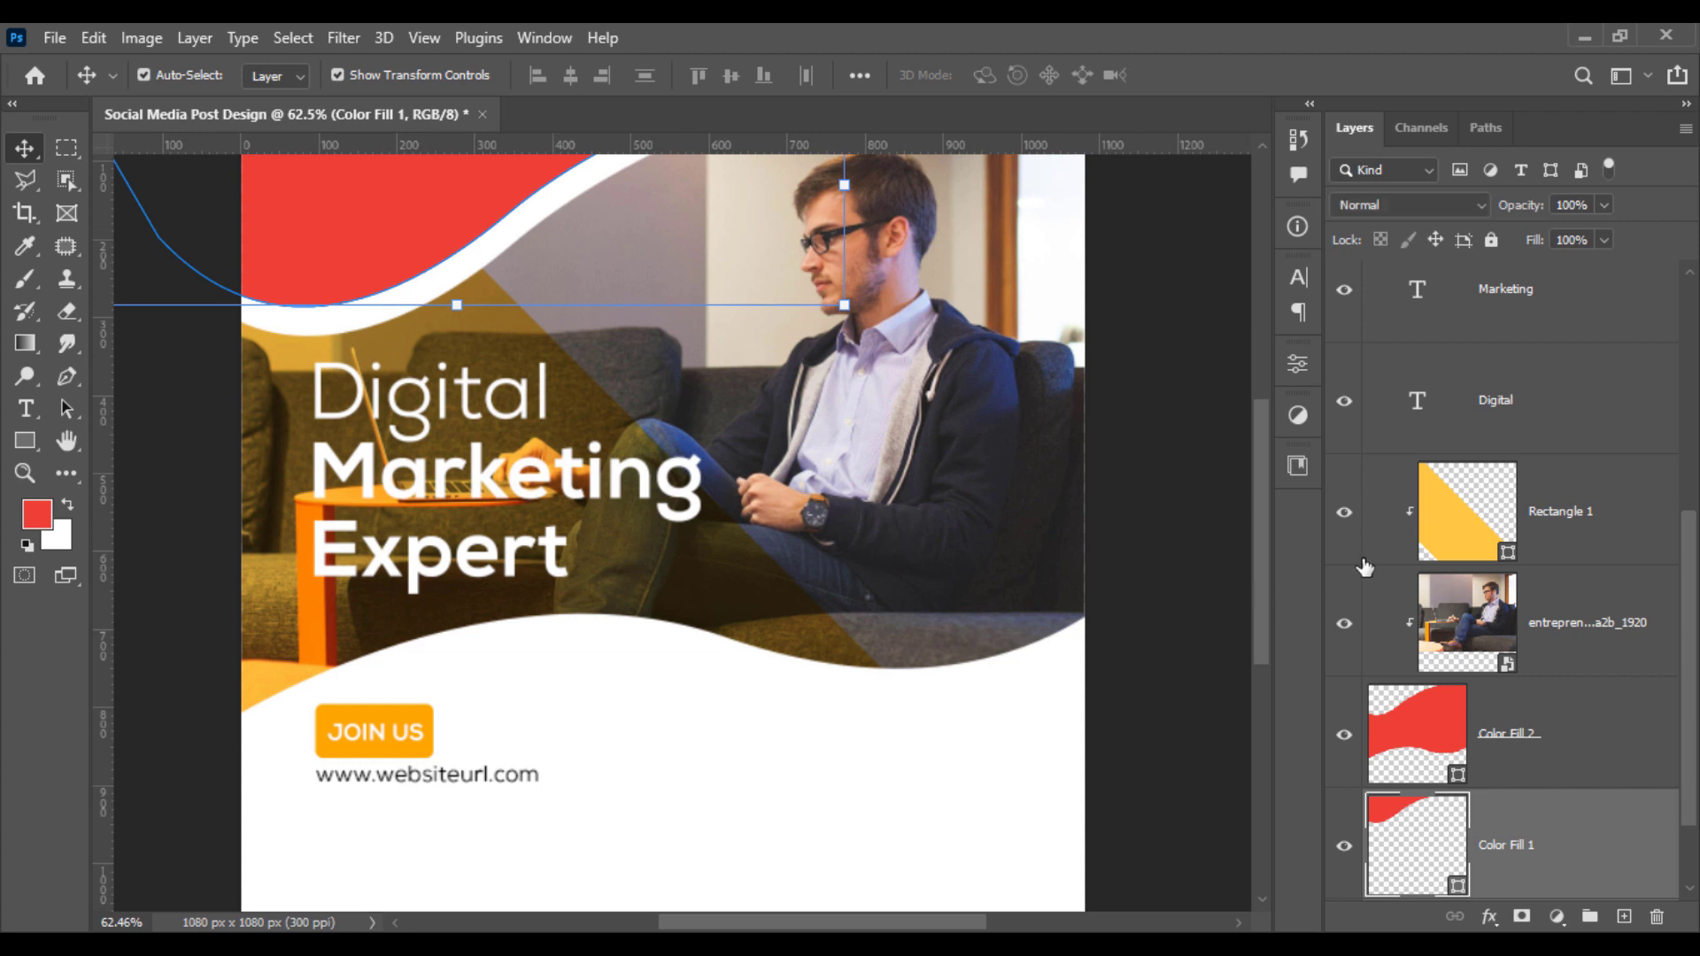
{"action": "double_click", "coordinate": [1423, 839]}
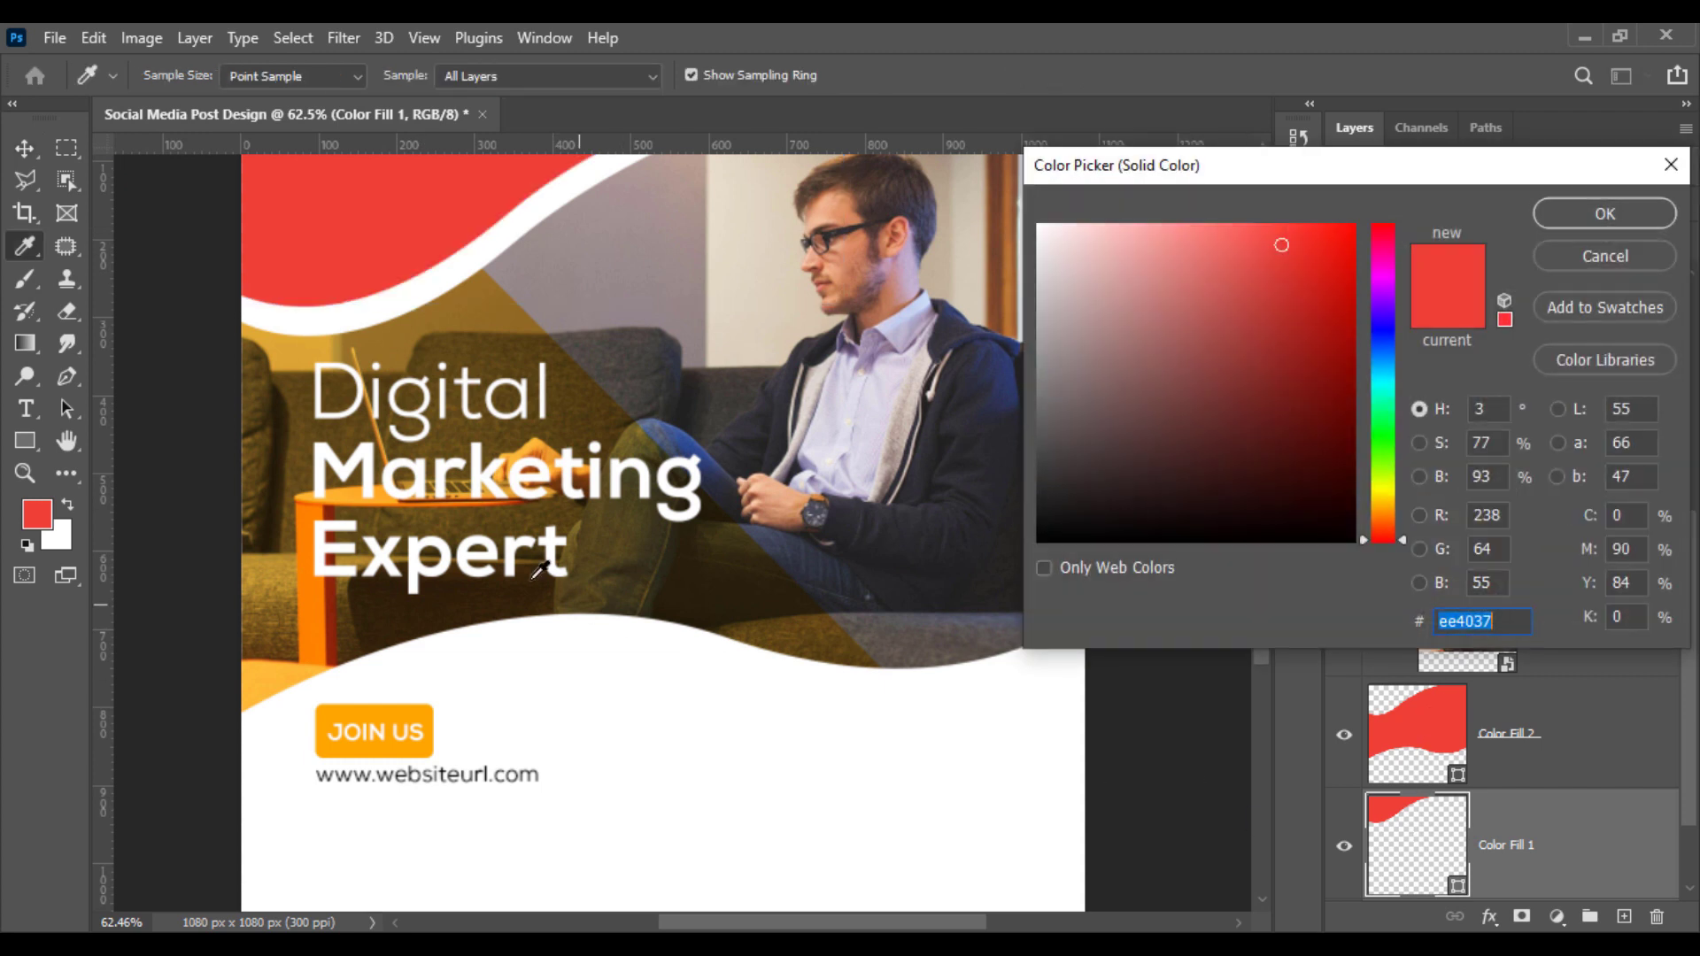
{"action": "left_click", "coordinate": [405, 712]}
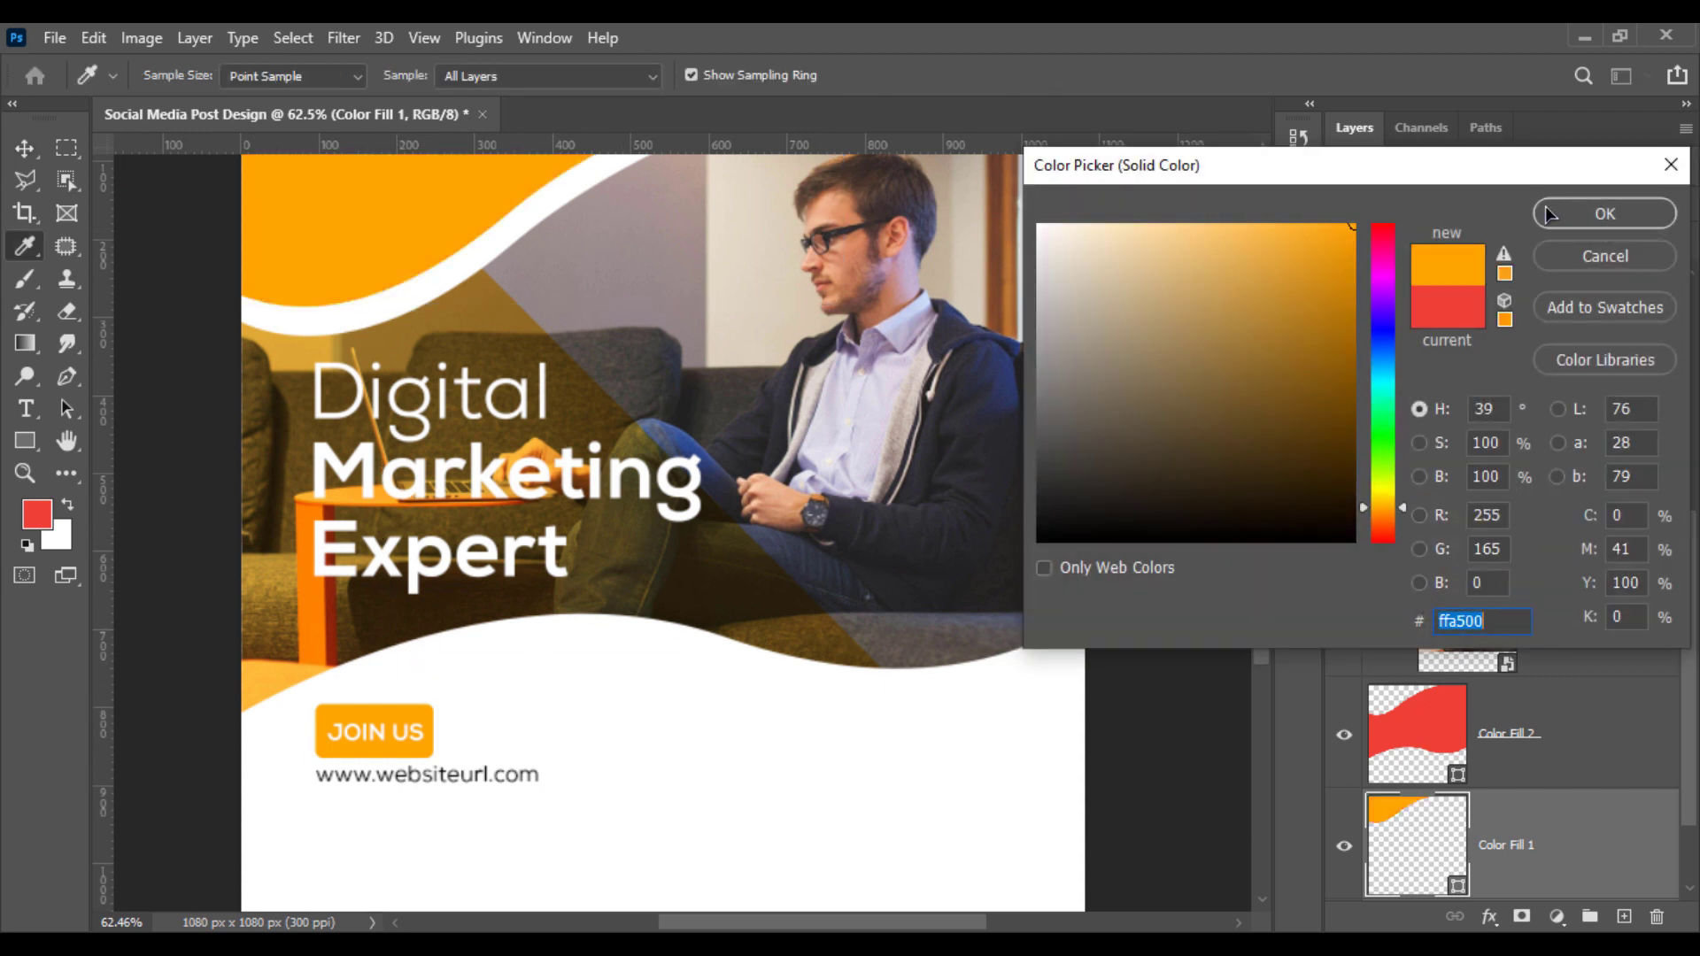
{"action": "left_click", "coordinate": [1604, 213]}
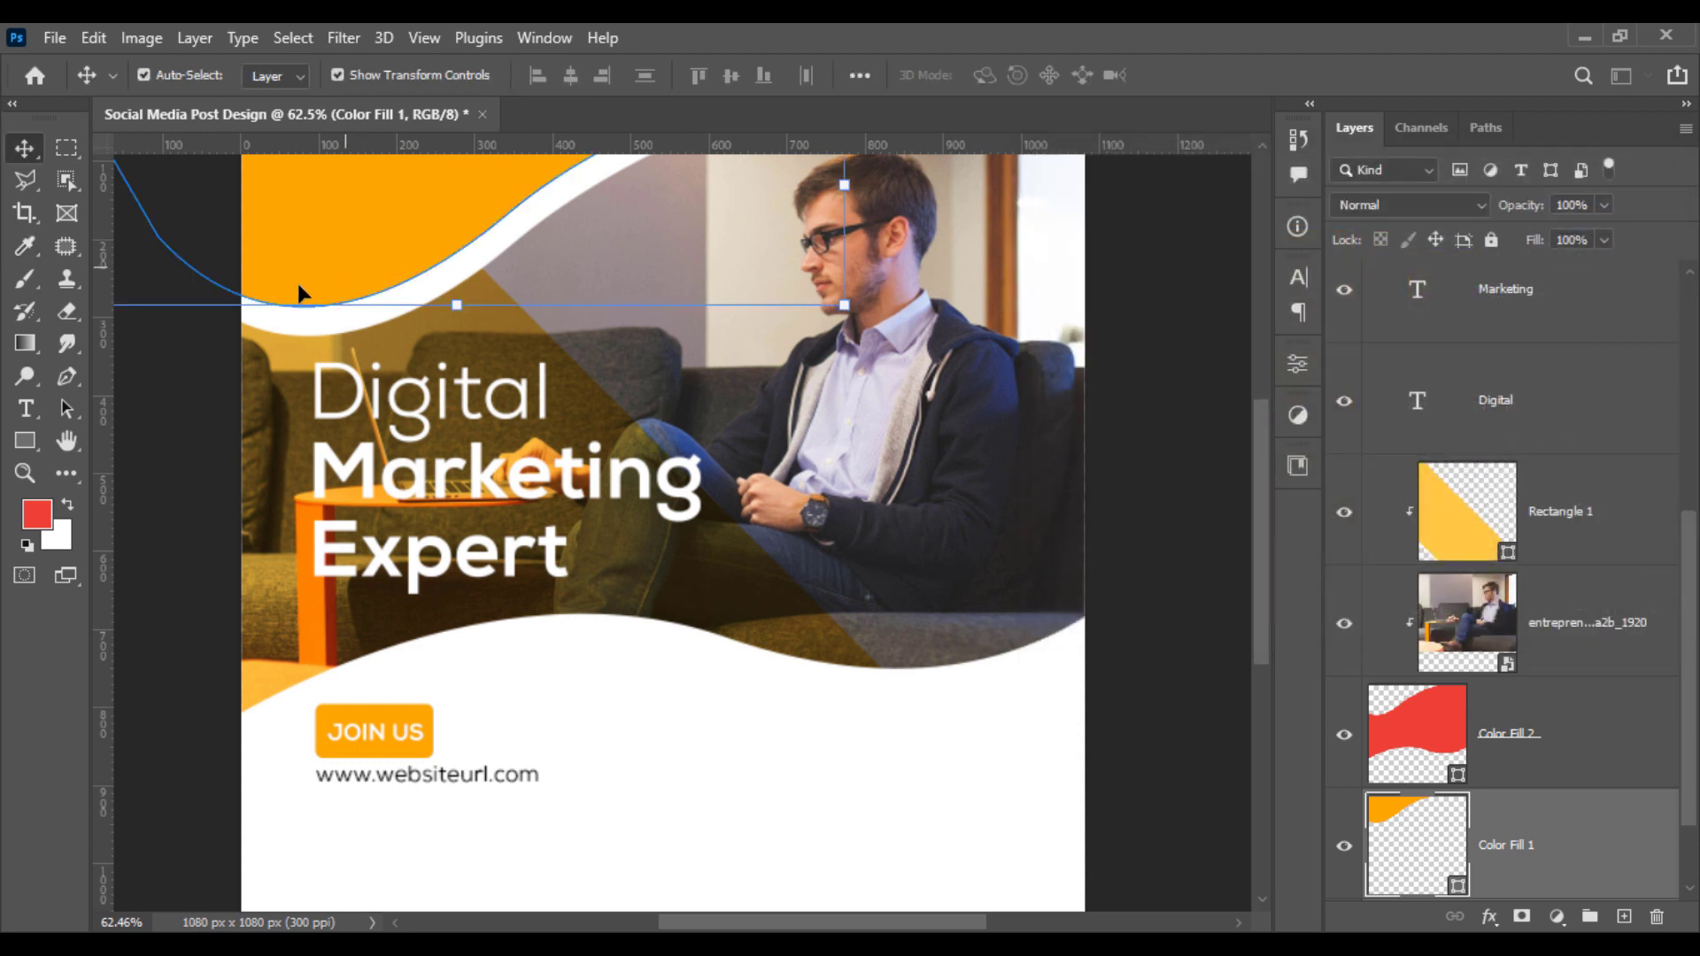
Step: Draw a wavy Pen tool path just below the photo's lower edge, from beyond the canvas's left edge to beyond its right edge
{"action": "scroll", "coordinate": [550, 668], "scroll_direction": "down", "scroll_amount": 2}
{"action": "left_click_drag", "start_coordinate": [550, 668], "coordinate": [546, 738]}
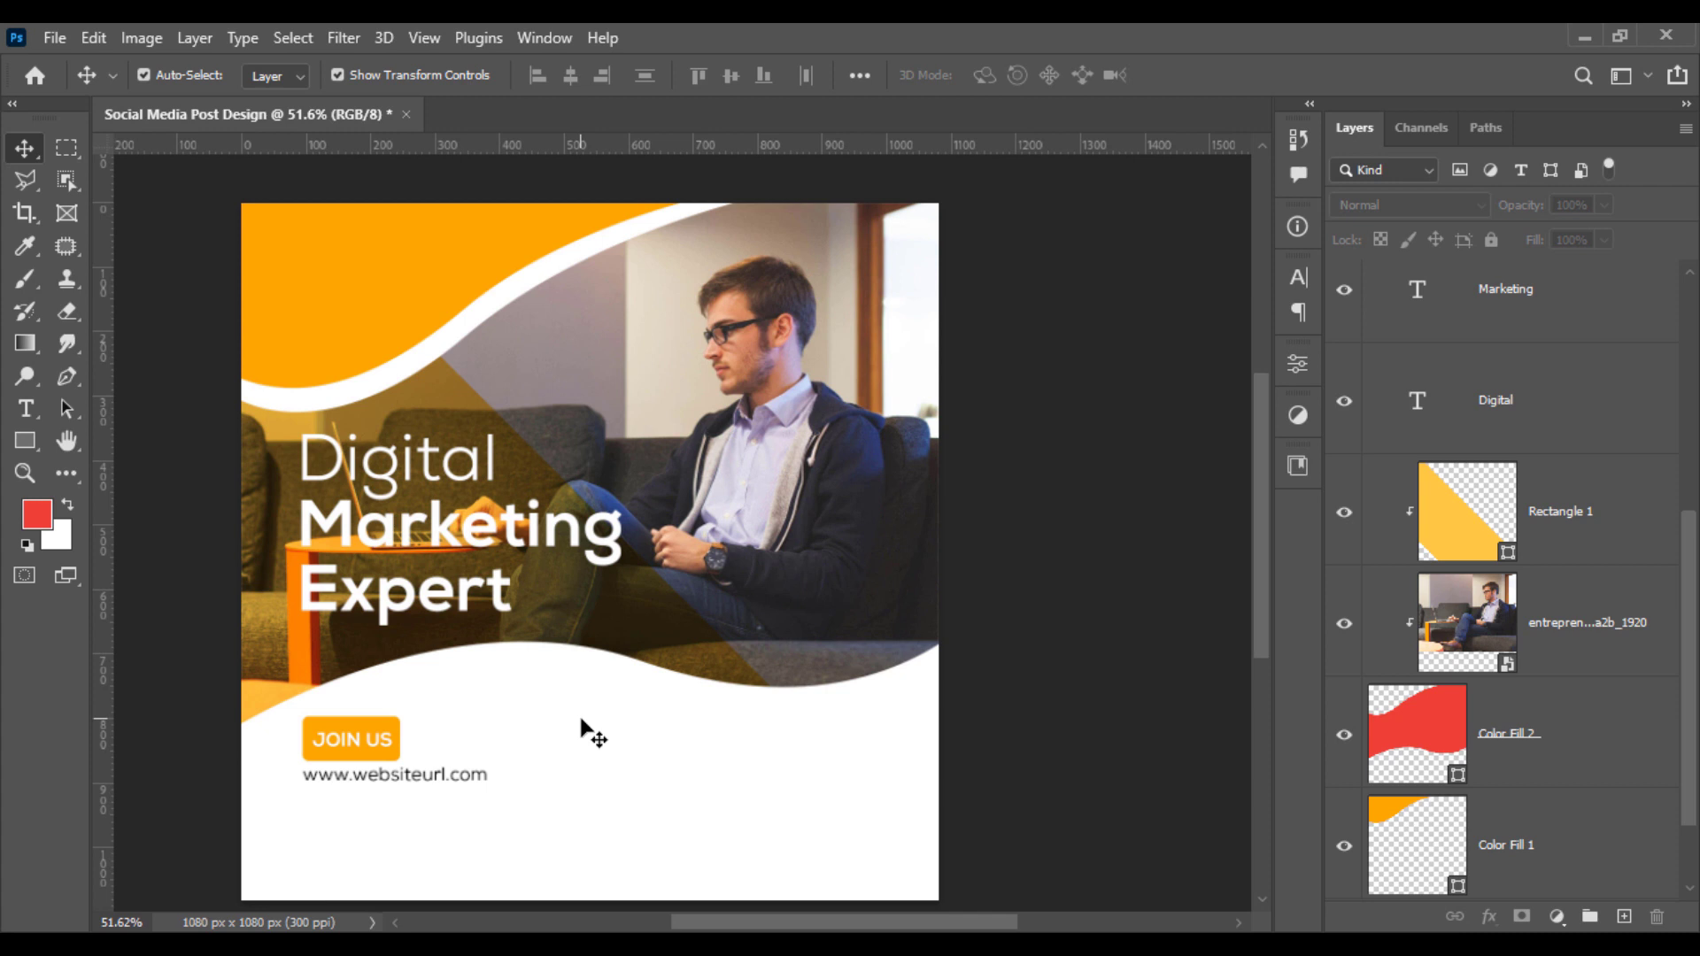
{"action": "left_click", "coordinate": [66, 377]}
{"action": "left_click", "coordinate": [233, 748]}
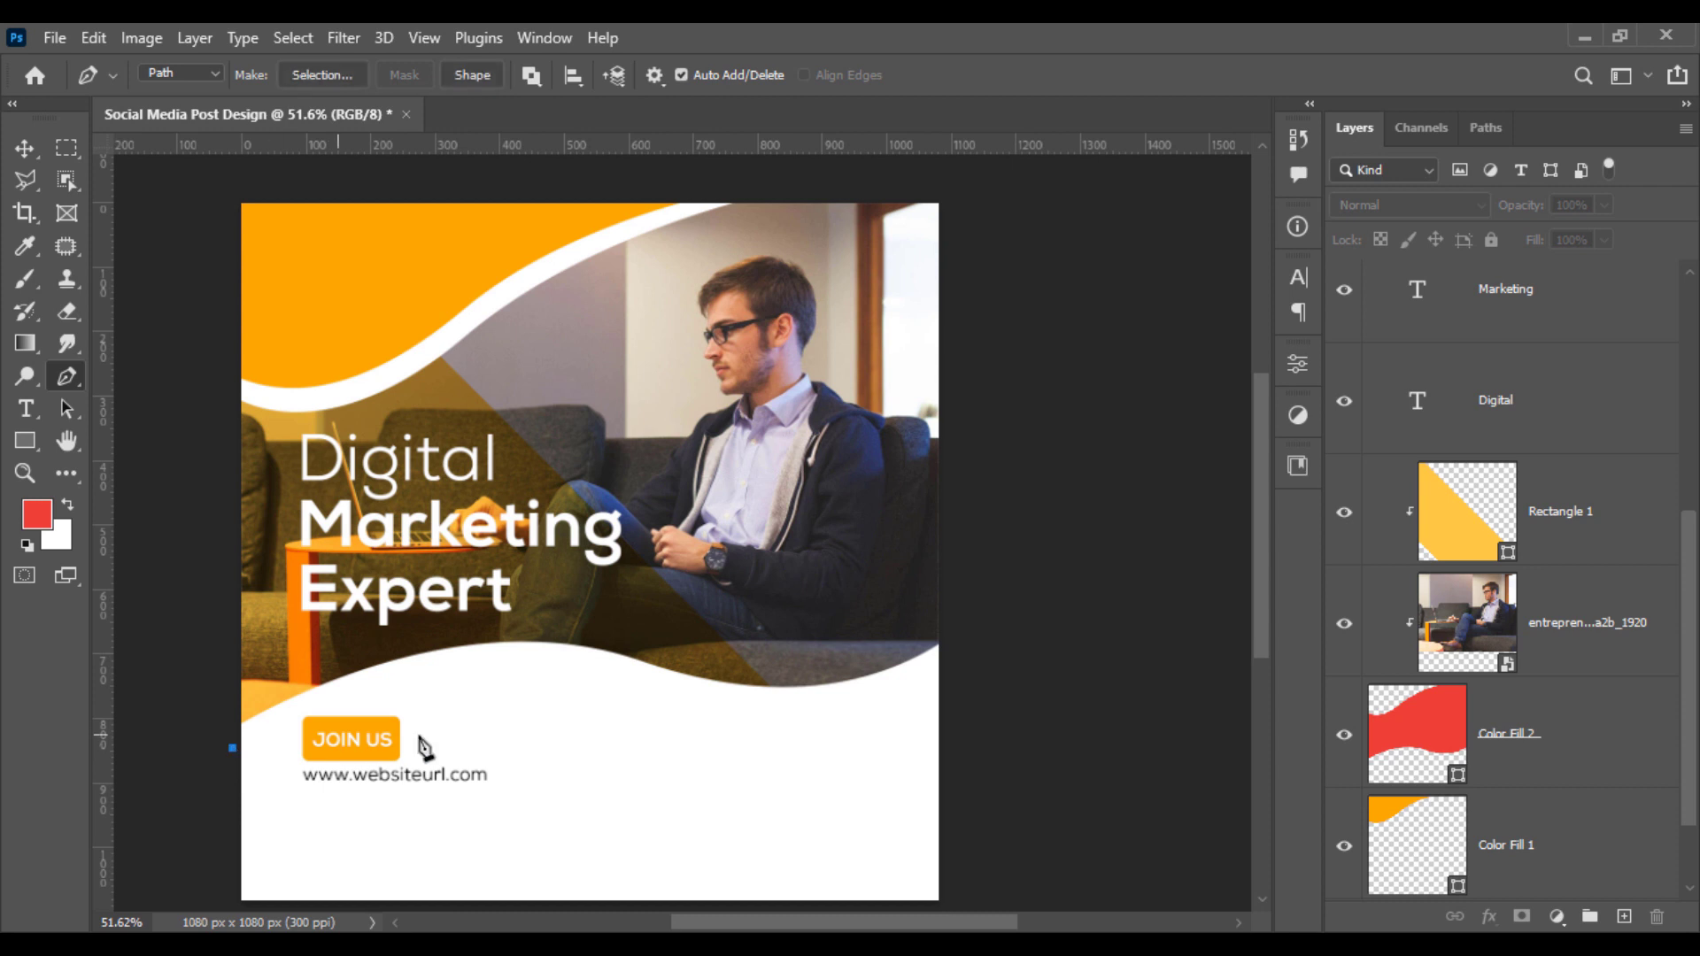
{"action": "left_click_drag", "start_coordinate": [558, 679], "coordinate": [806, 750]}
{"action": "key", "text": "ctrl+z"}
{"action": "left_click_drag", "start_coordinate": [971, 648], "coordinate": [1045, 579]}
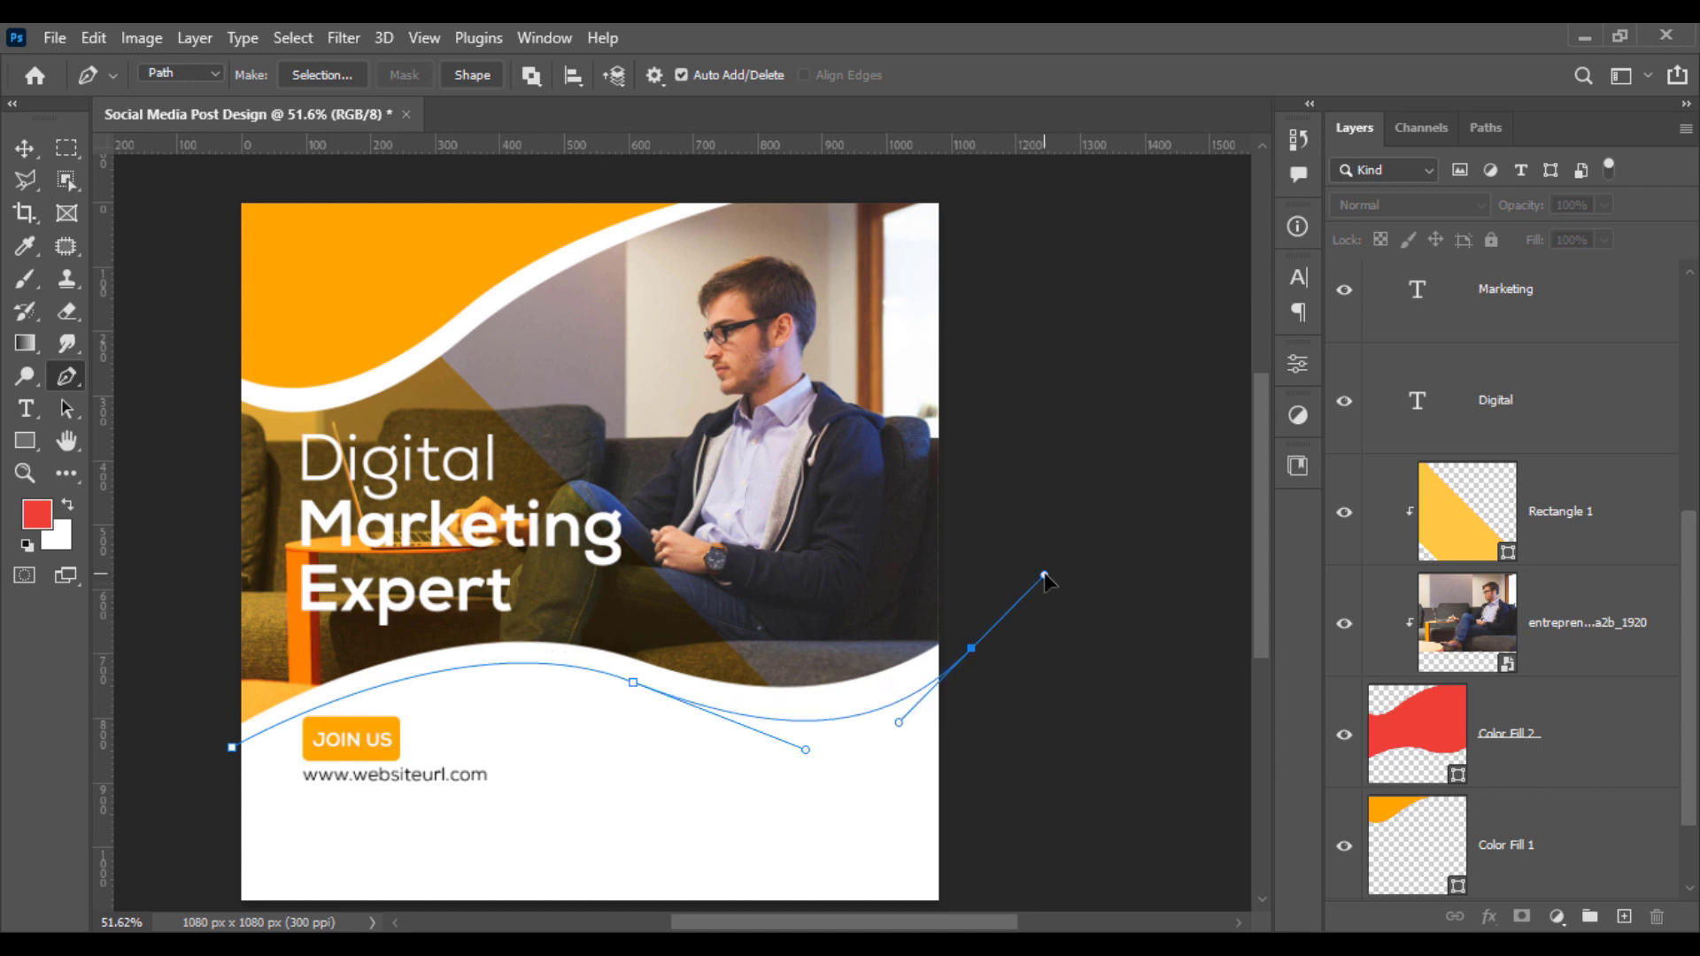
Step: Close the wavy path with straight segments running just outside the canvas's right, bottom and left edges
{"action": "left_click", "coordinate": [972, 650], "text": "alt"}
{"action": "scroll", "coordinate": [948, 740], "scroll_direction": "down", "scroll_amount": 3}
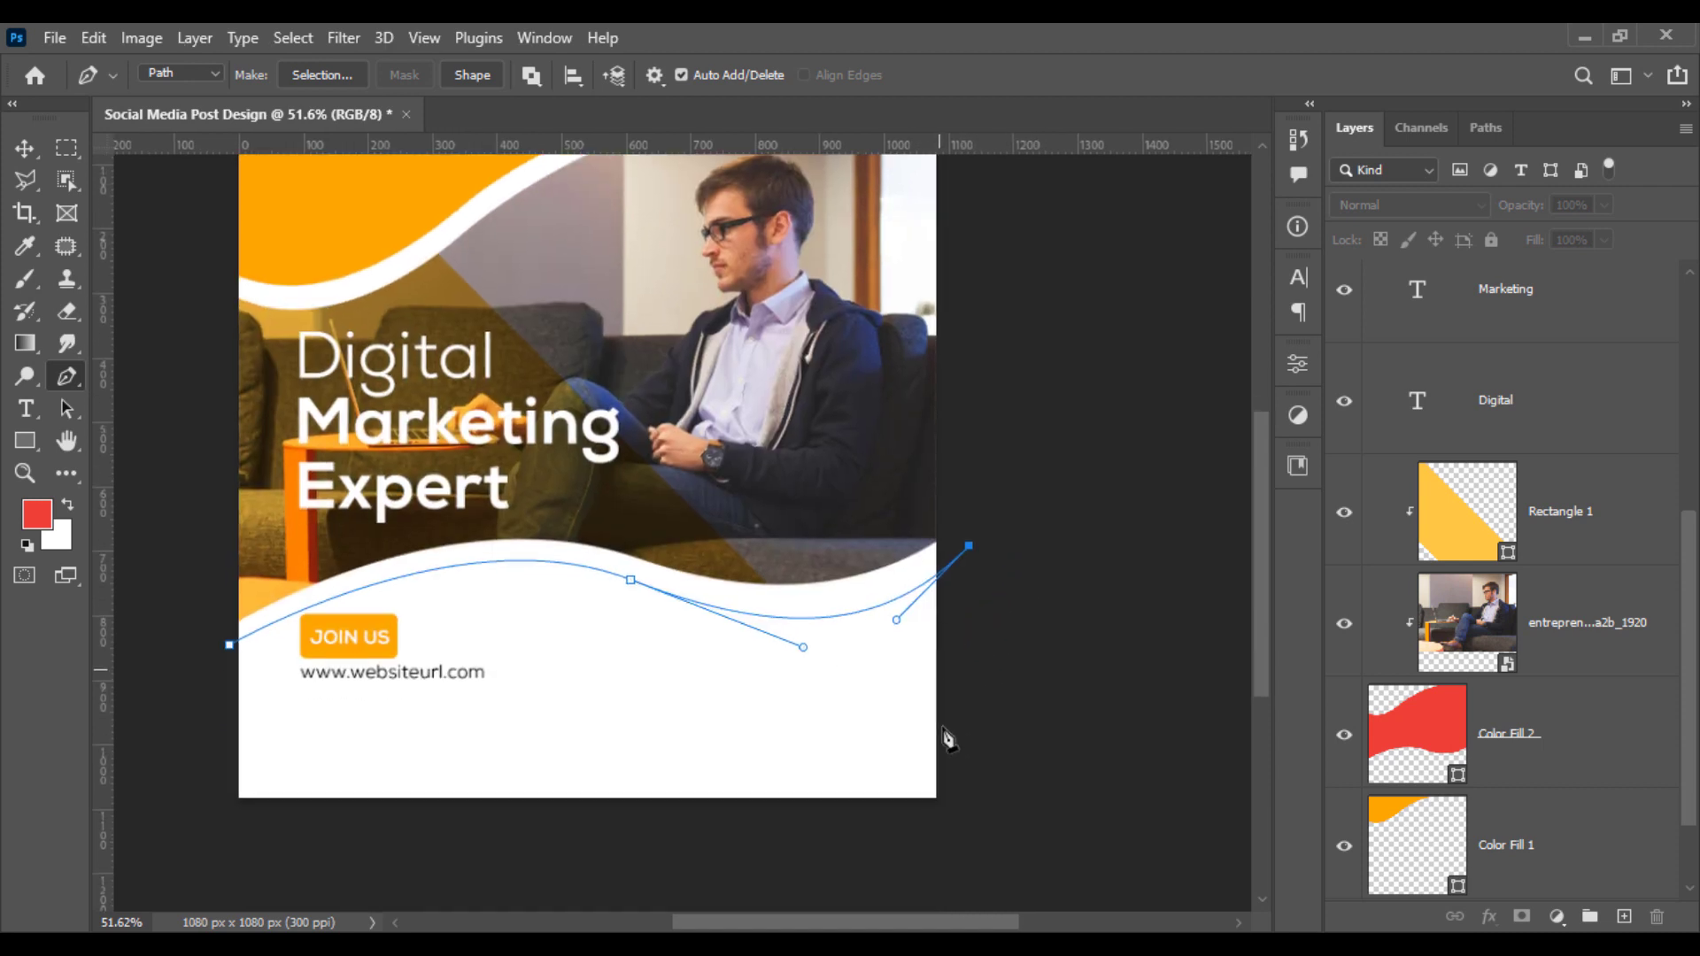
{"action": "left_click", "coordinate": [942, 812], "text": "shift"}
{"action": "left_click", "coordinate": [231, 812], "text": "shift"}
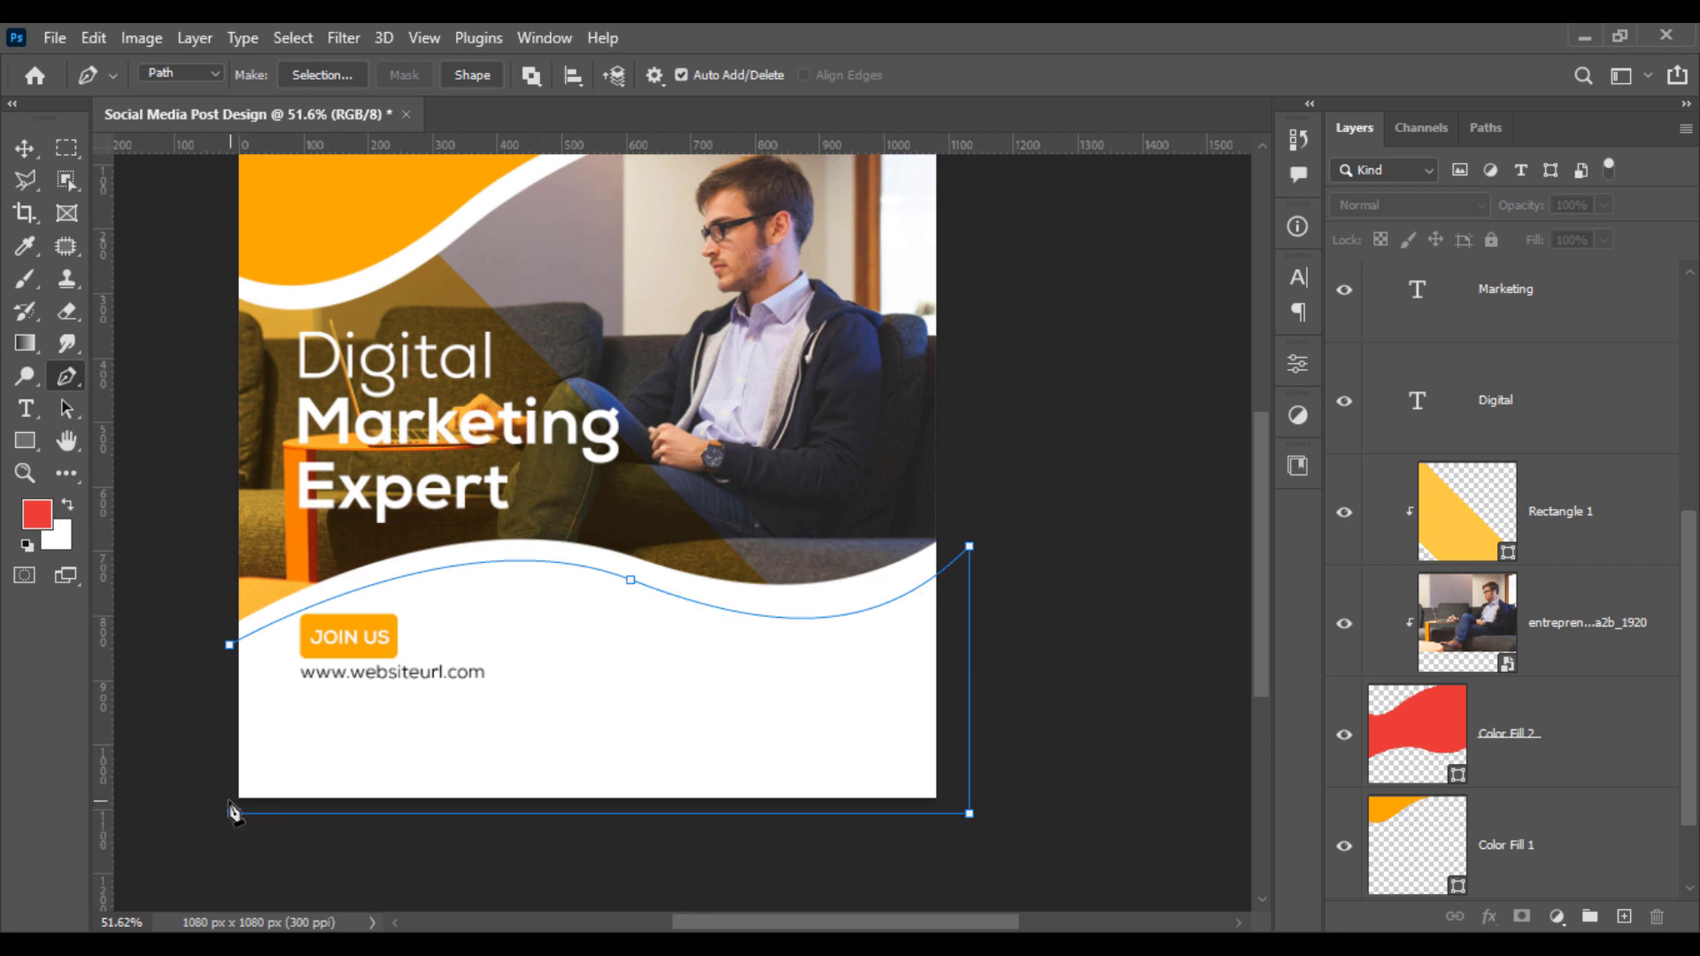
{"action": "left_click", "coordinate": [230, 644]}
{"action": "scroll", "coordinate": [1560, 496], "scroll_direction": "up", "scroll_amount": 5}
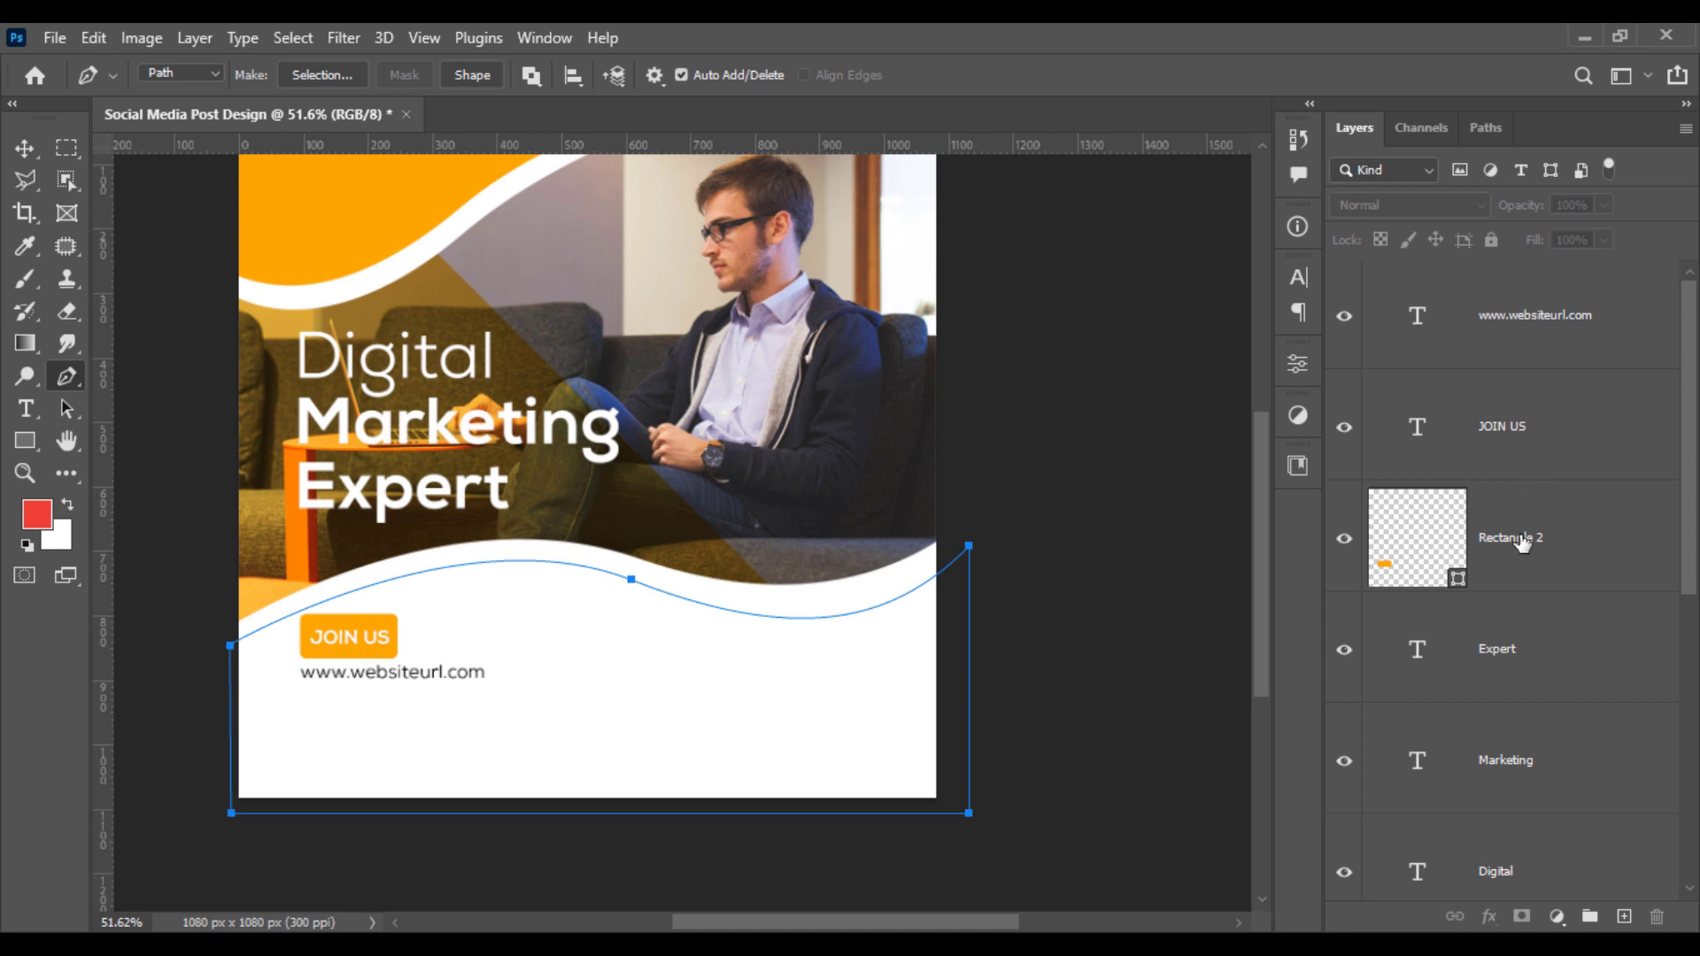
Step: Fill the closed wavy path with a solid colour fill layer directly above the Background, using dark 27262c sampled from the man's jacket
{"action": "scroll", "coordinate": [1523, 542], "scroll_direction": "down", "scroll_amount": 5}
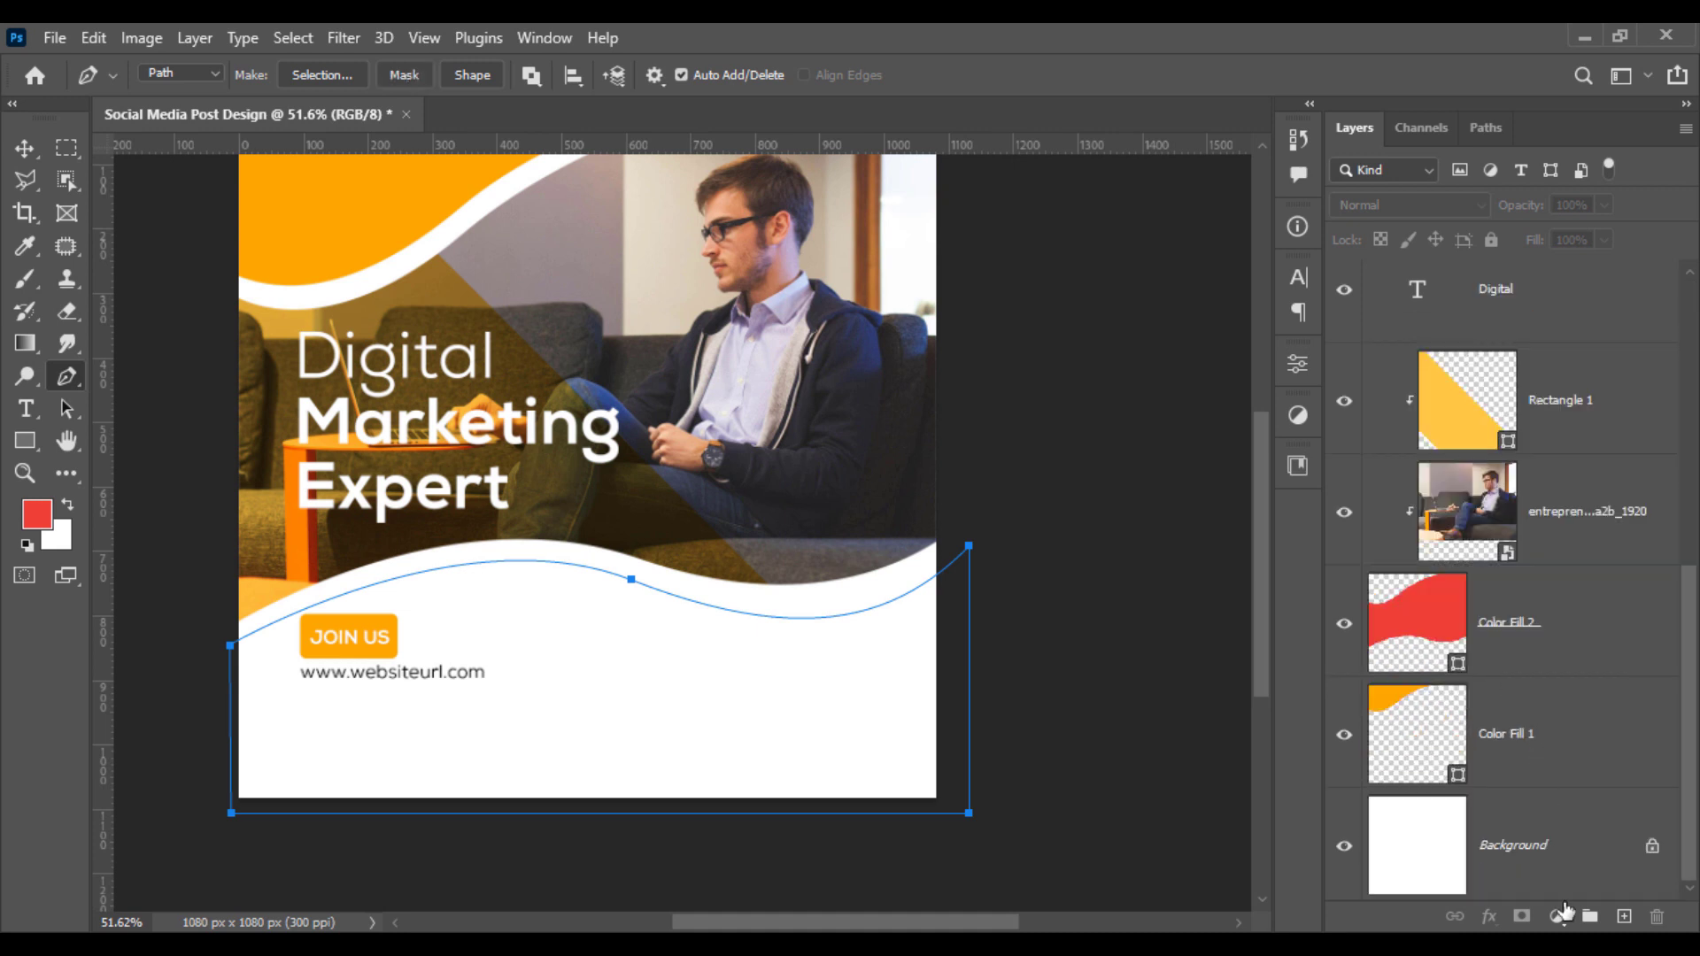
{"action": "left_click", "coordinate": [1559, 881]}
{"action": "left_click", "coordinate": [1557, 916]}
{"action": "left_click", "coordinate": [1522, 478]}
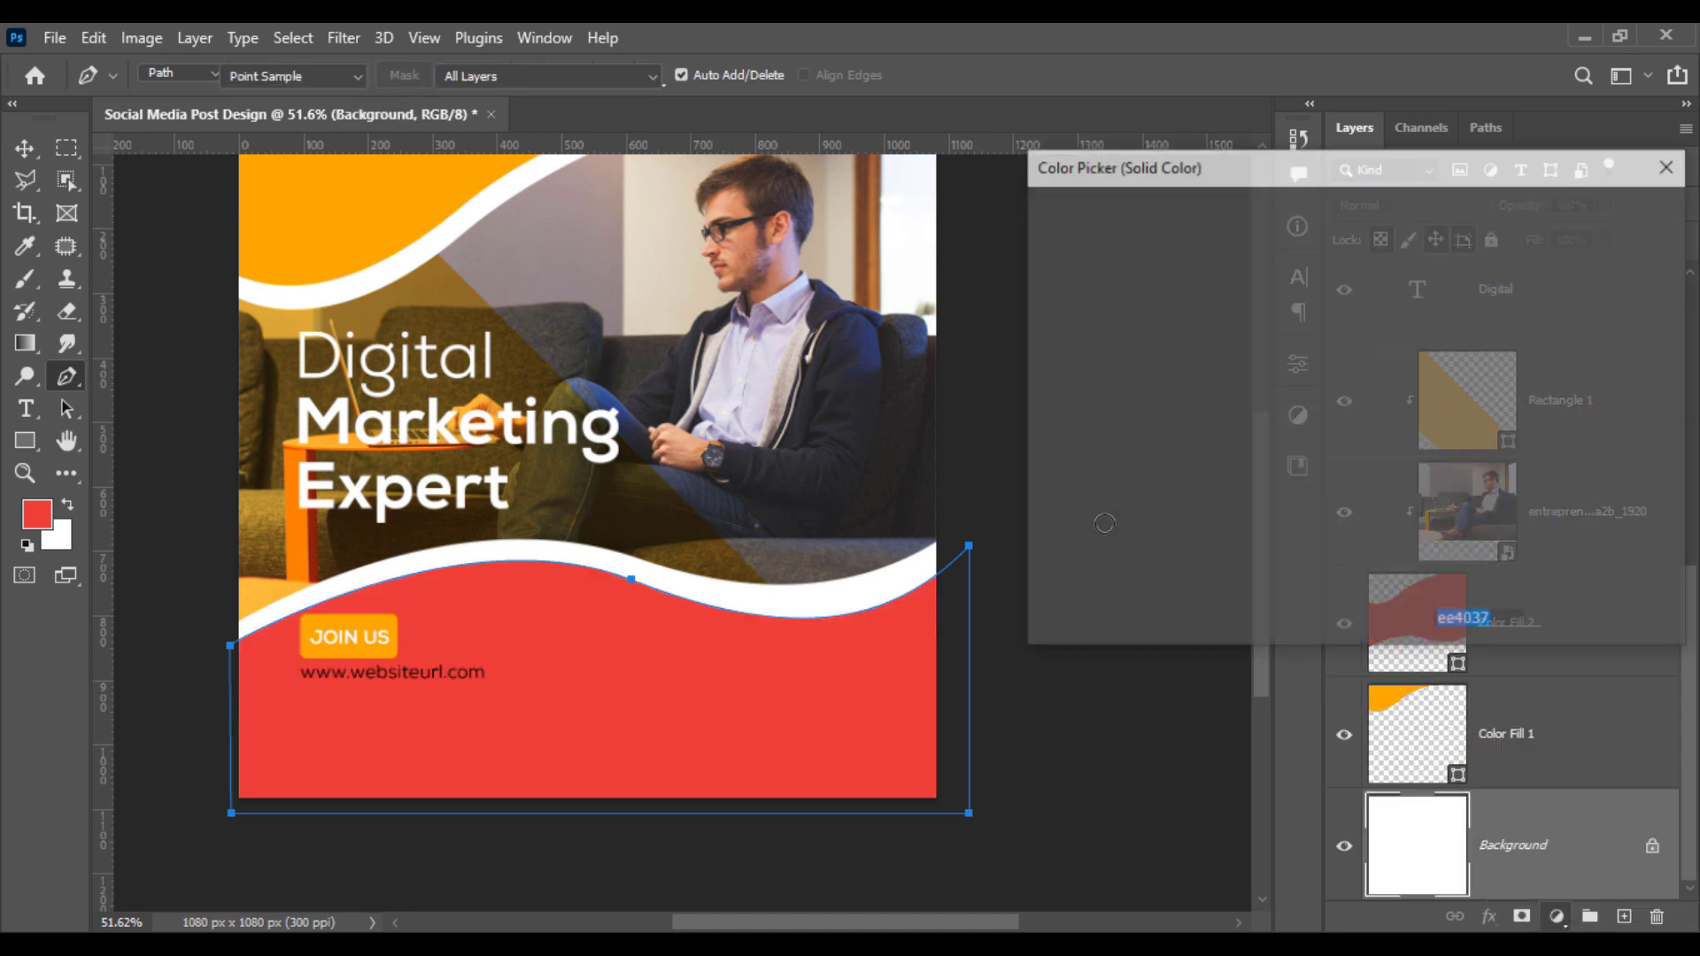
{"action": "left_click_drag", "start_coordinate": [1147, 415], "coordinate": [927, 448]}
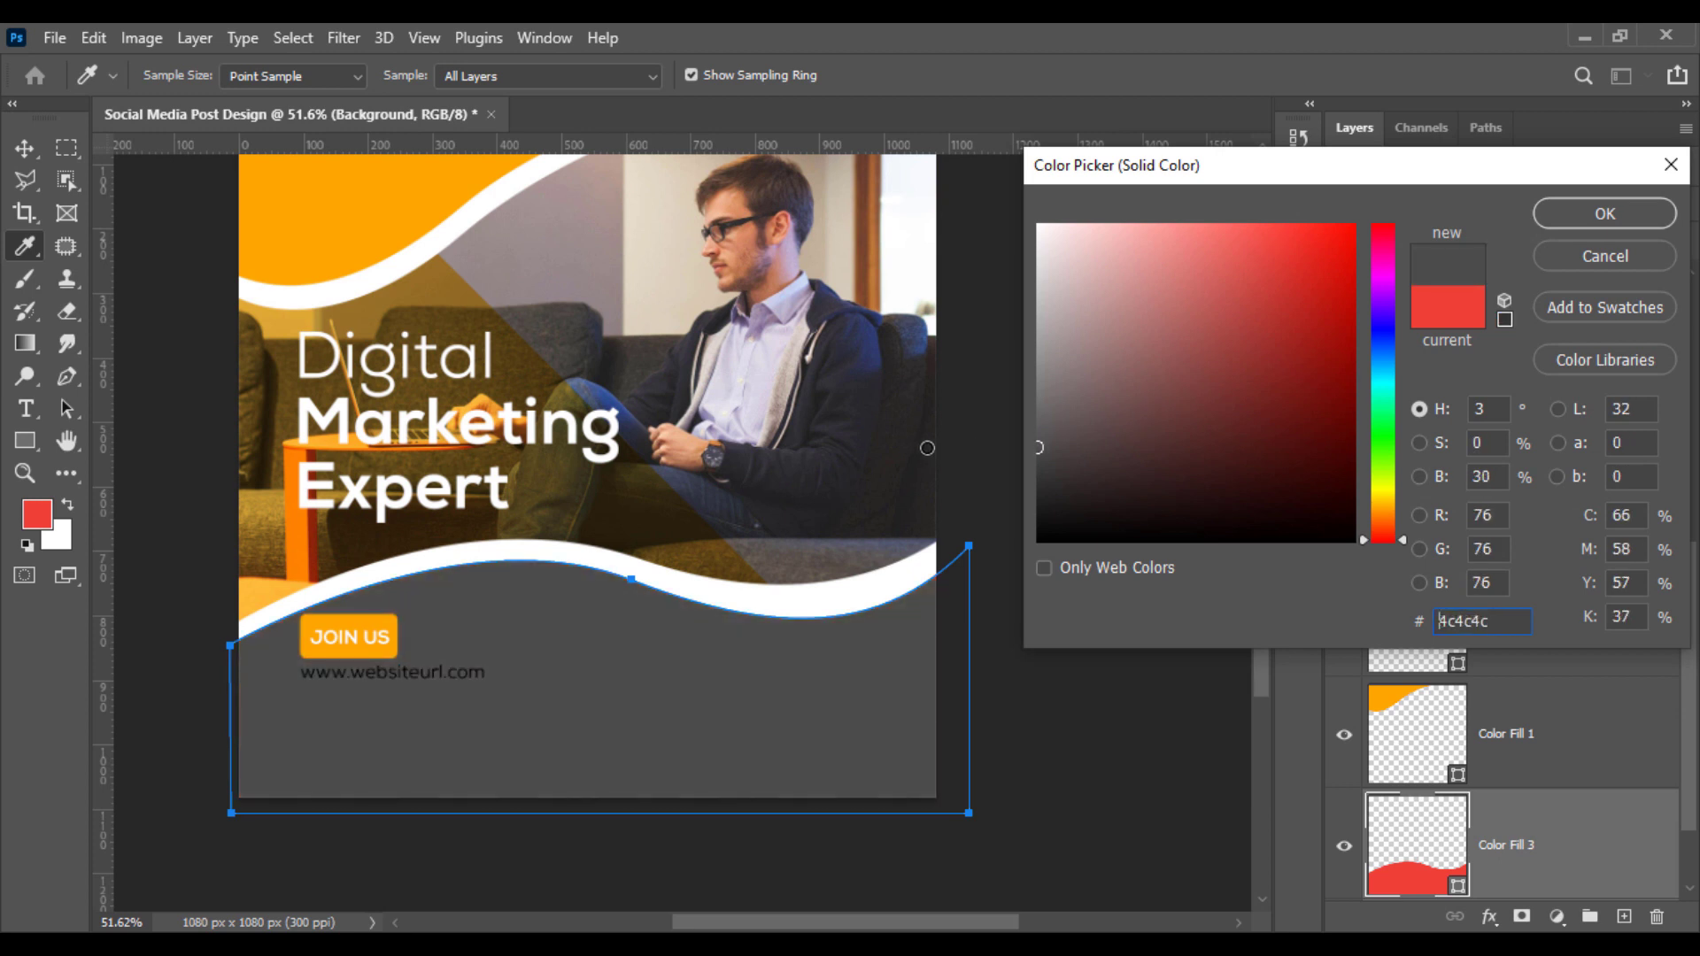
{"action": "left_click", "coordinate": [855, 436]}
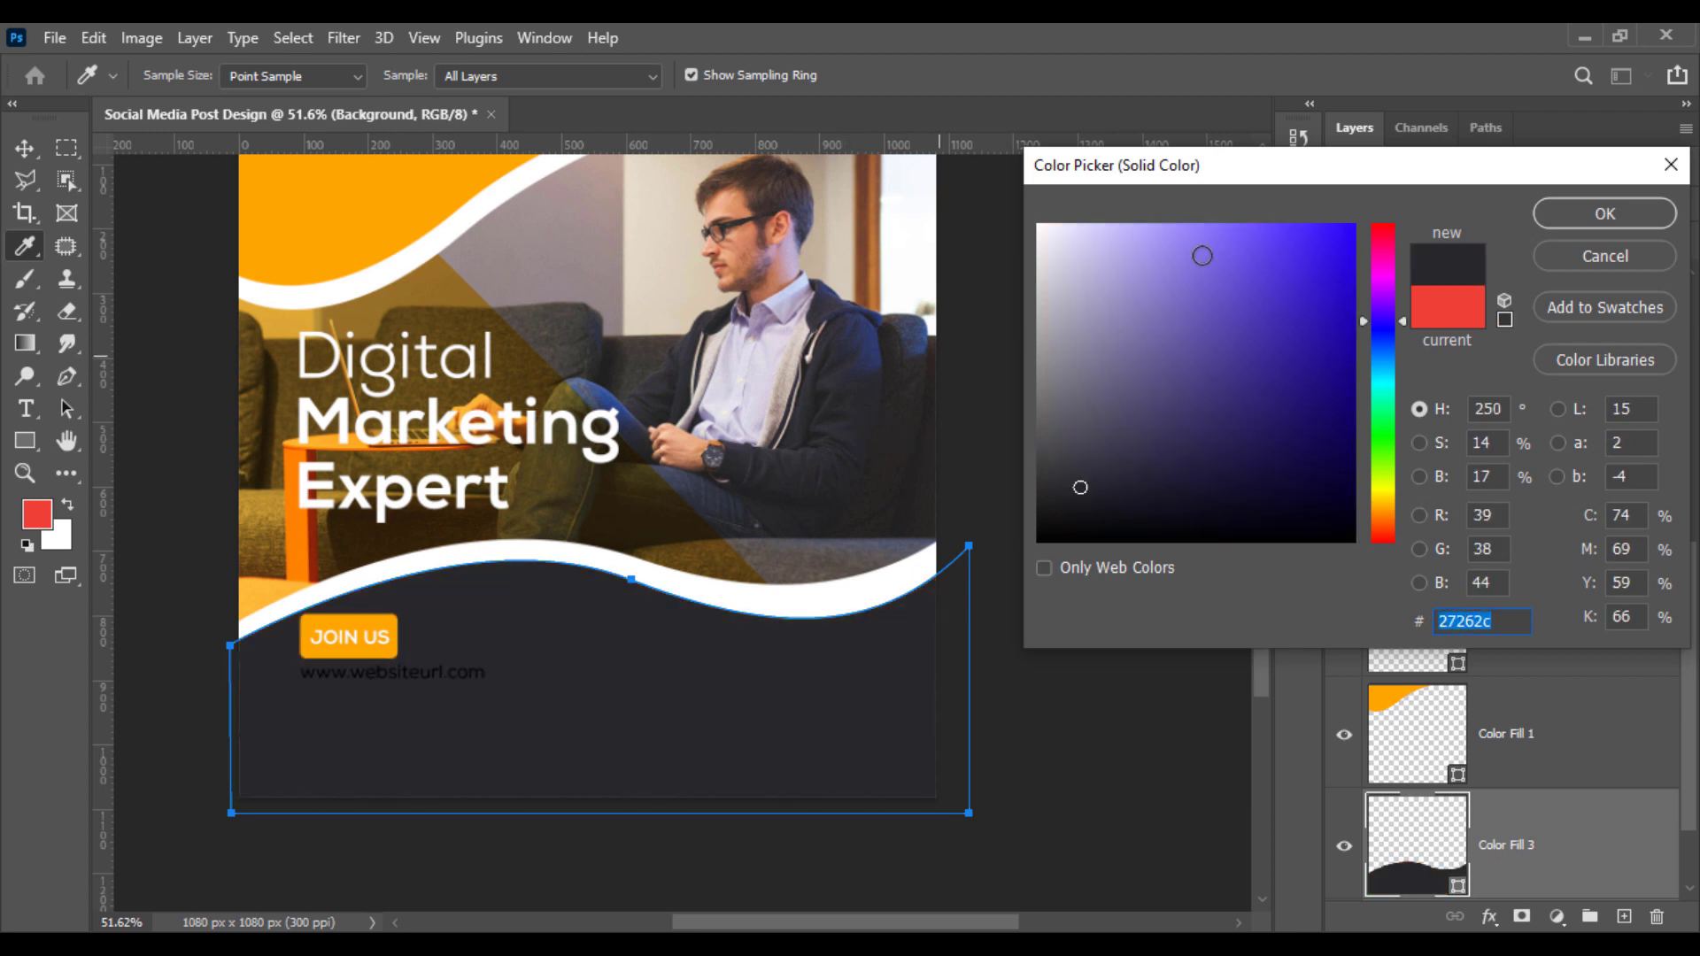
{"action": "left_click", "coordinate": [1584, 209]}
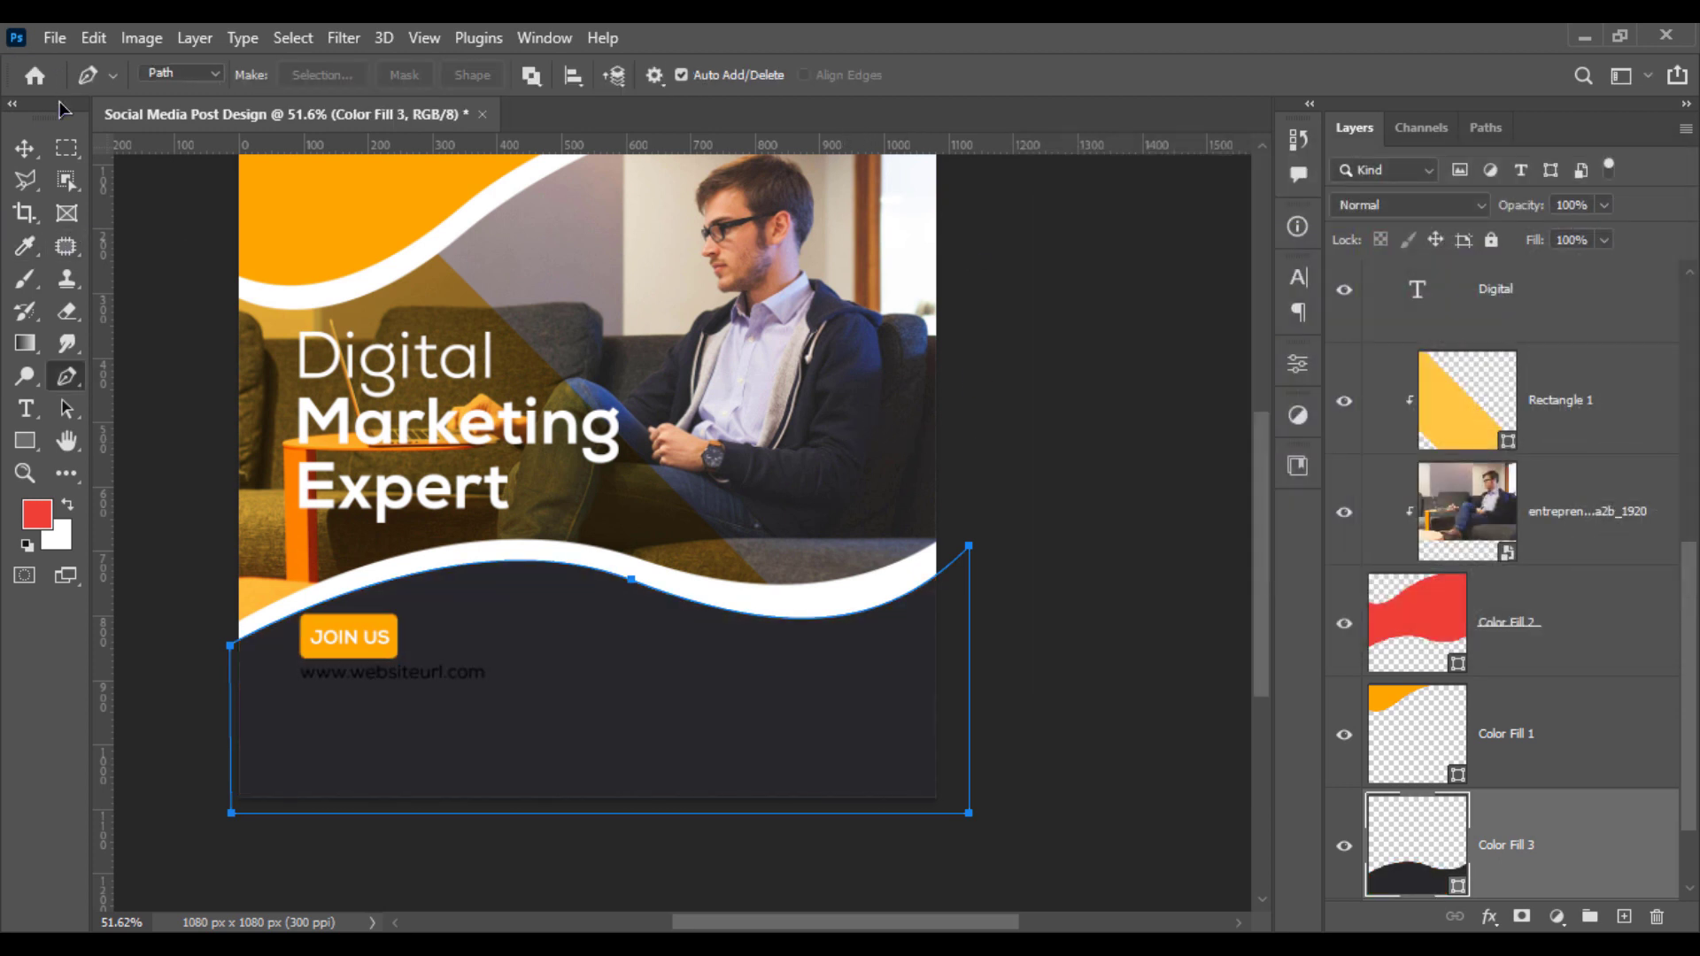
Step: Move the JOIN US text, its orange rectangle and the web address together slightly lower on the dark wave
{"action": "left_click", "coordinate": [25, 147]}
{"action": "scroll", "coordinate": [1516, 343], "scroll_direction": "up", "scroll_amount": 5}
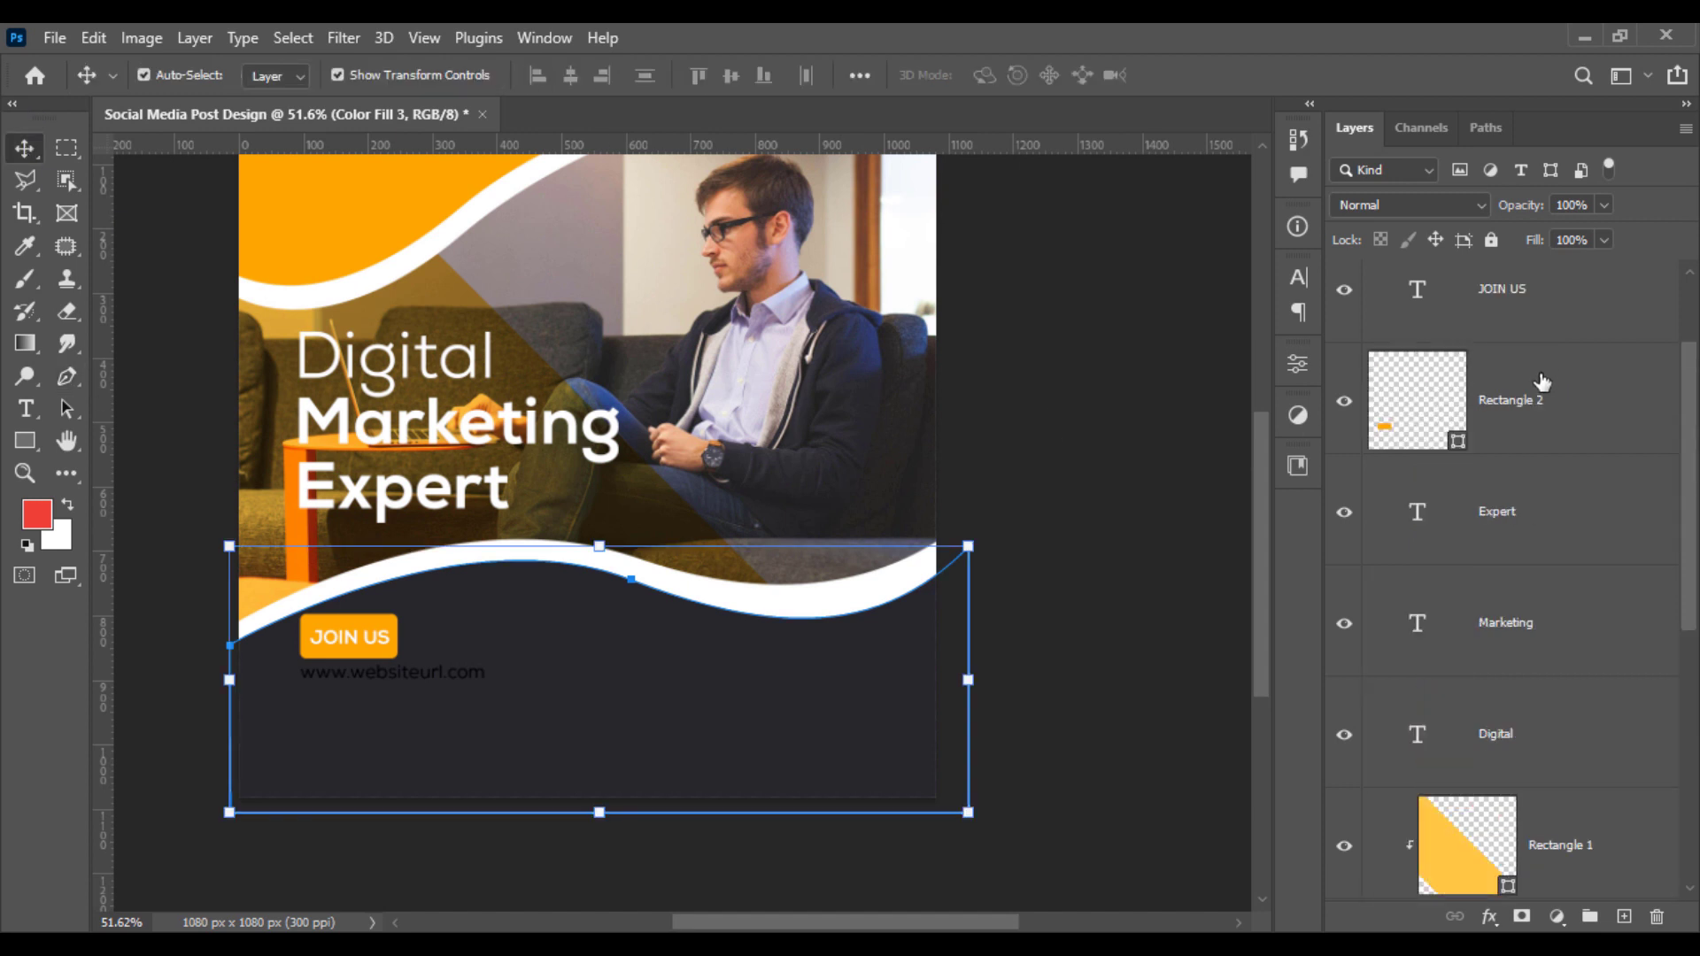
{"action": "left_click", "coordinate": [1527, 347]}
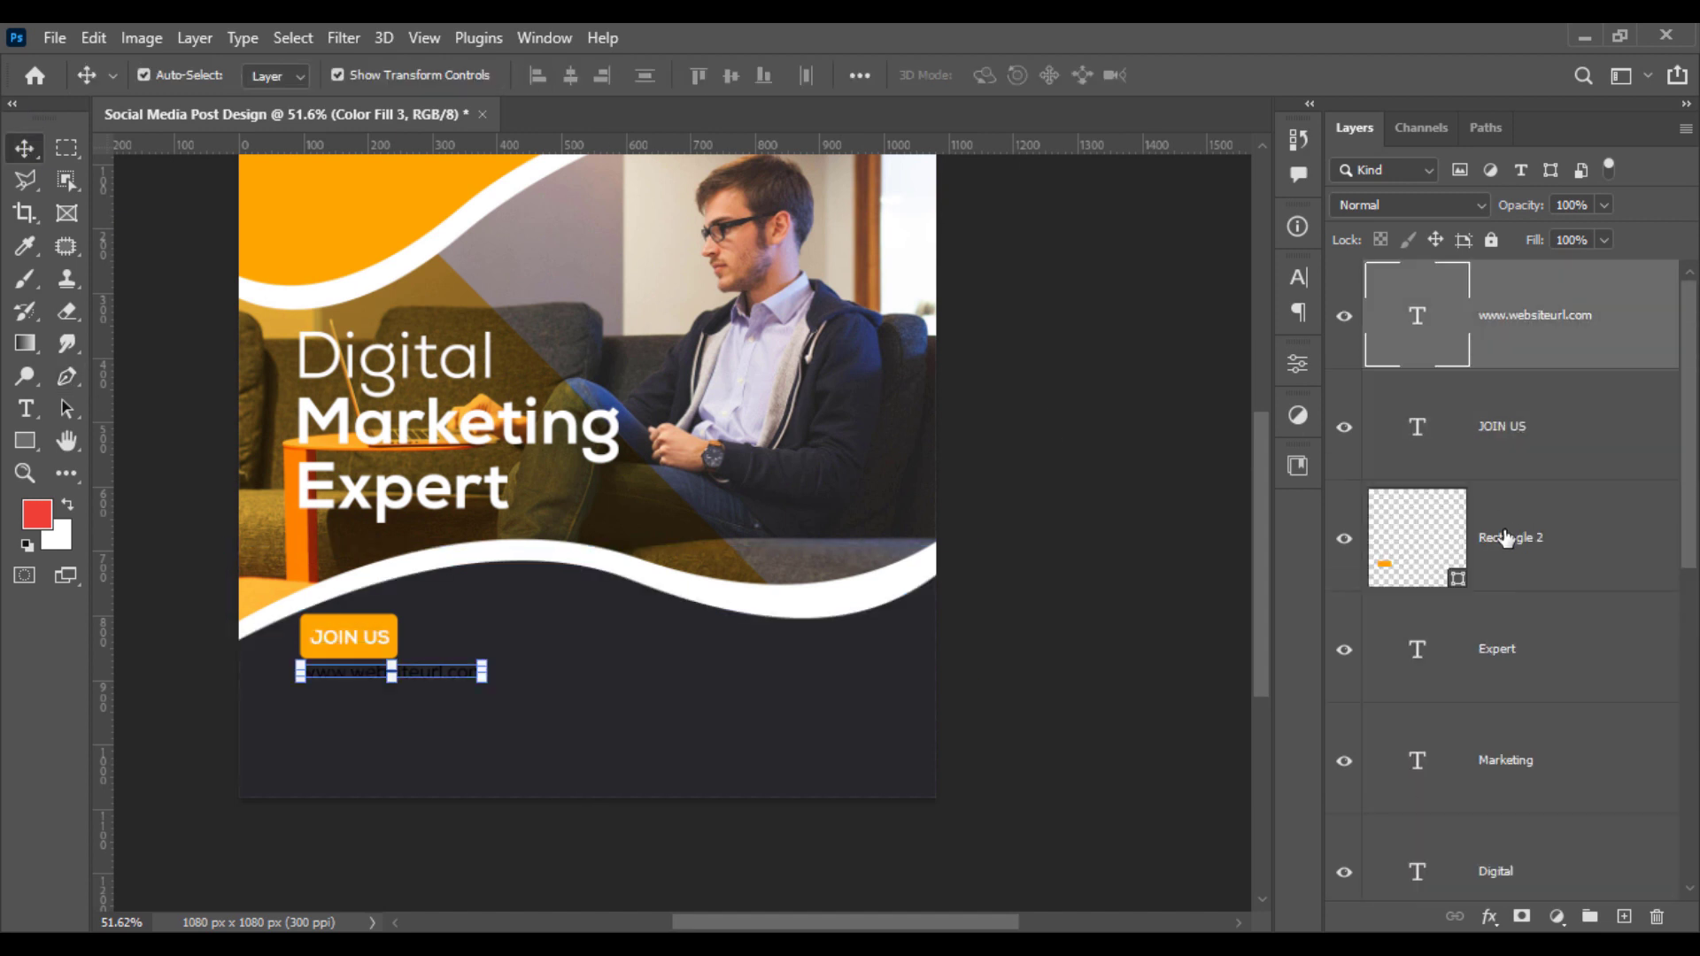
{"action": "left_click", "coordinate": [1509, 537], "text": "shift"}
{"action": "mouse_move", "coordinate": [375, 653]}
{"action": "left_mouse_down"}
{"action": "mouse_move", "coordinate": [367, 704]}
{"action": "mouse_move", "coordinate": [363, 673]}
{"action": "left_mouse_up"}
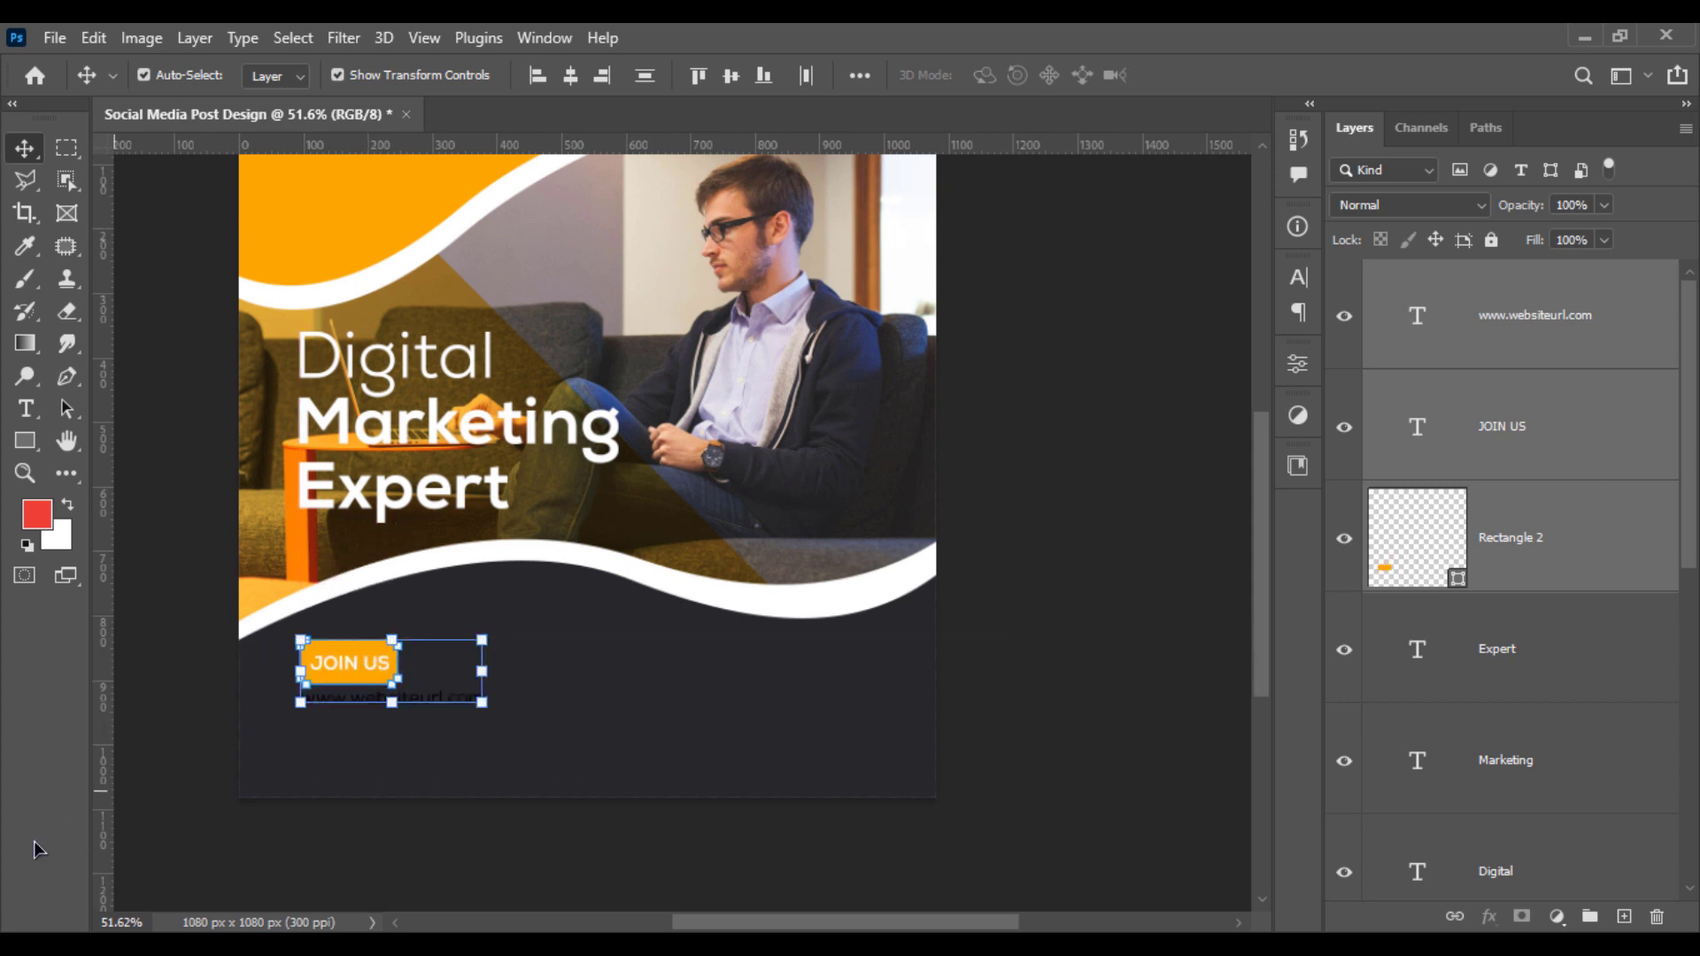
{"action": "left_click", "coordinate": [182, 706]}
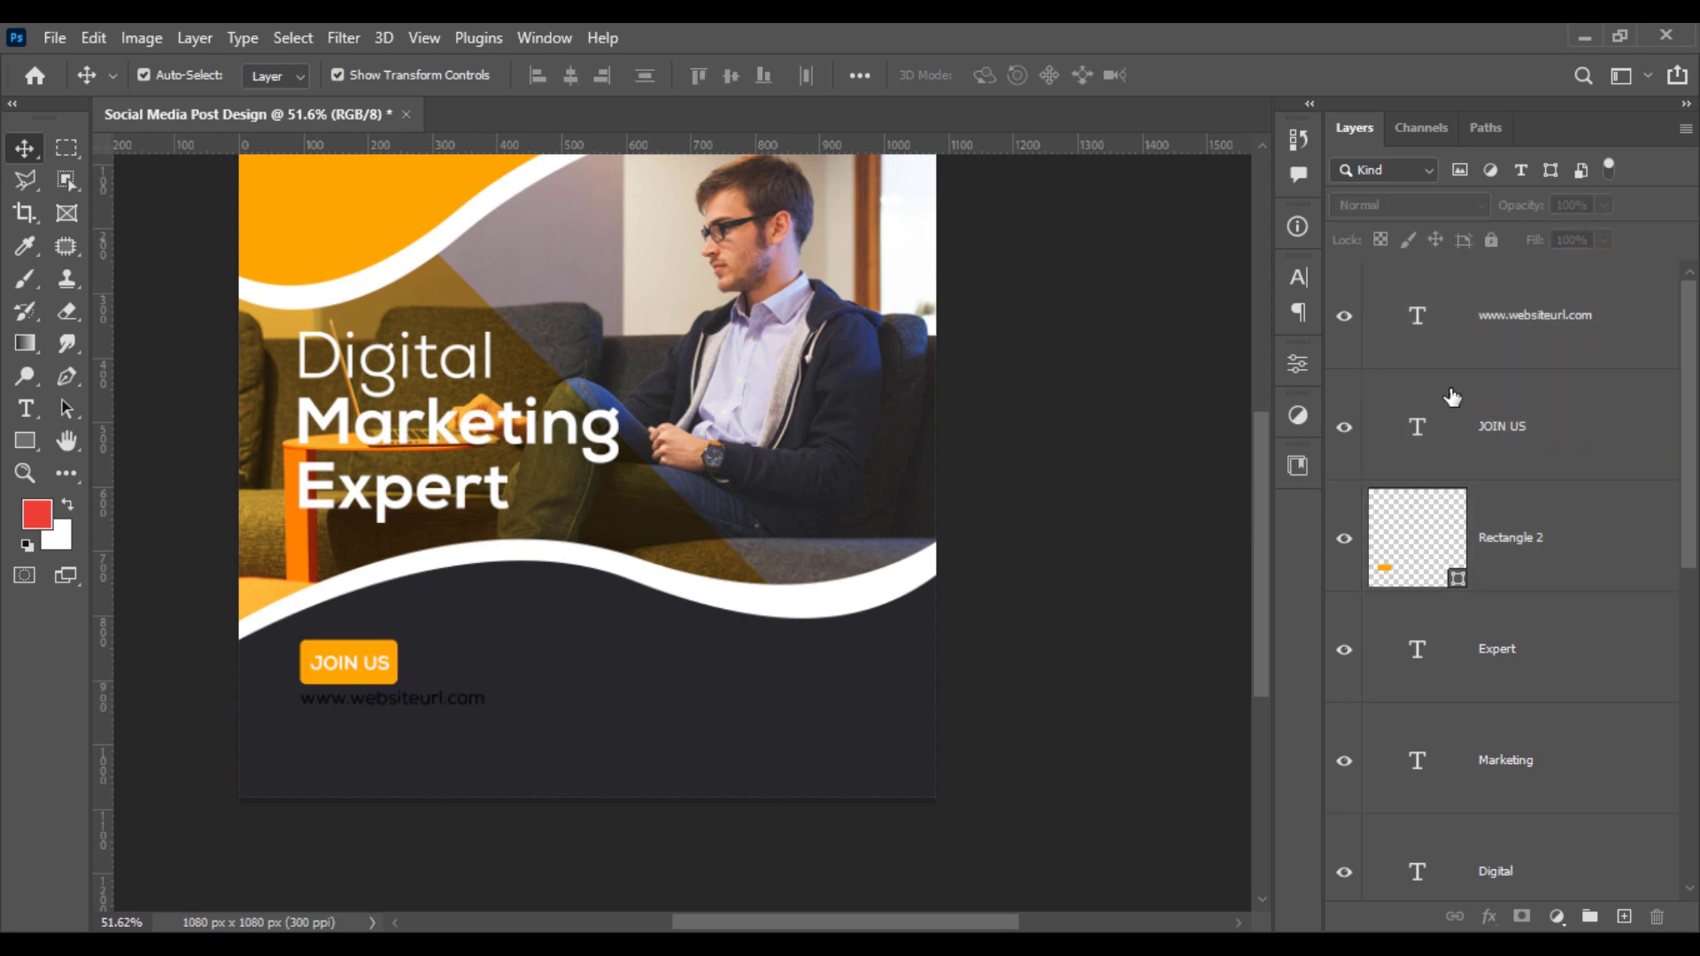
{"action": "left_click", "coordinate": [1522, 315]}
{"action": "left_click", "coordinate": [26, 408]}
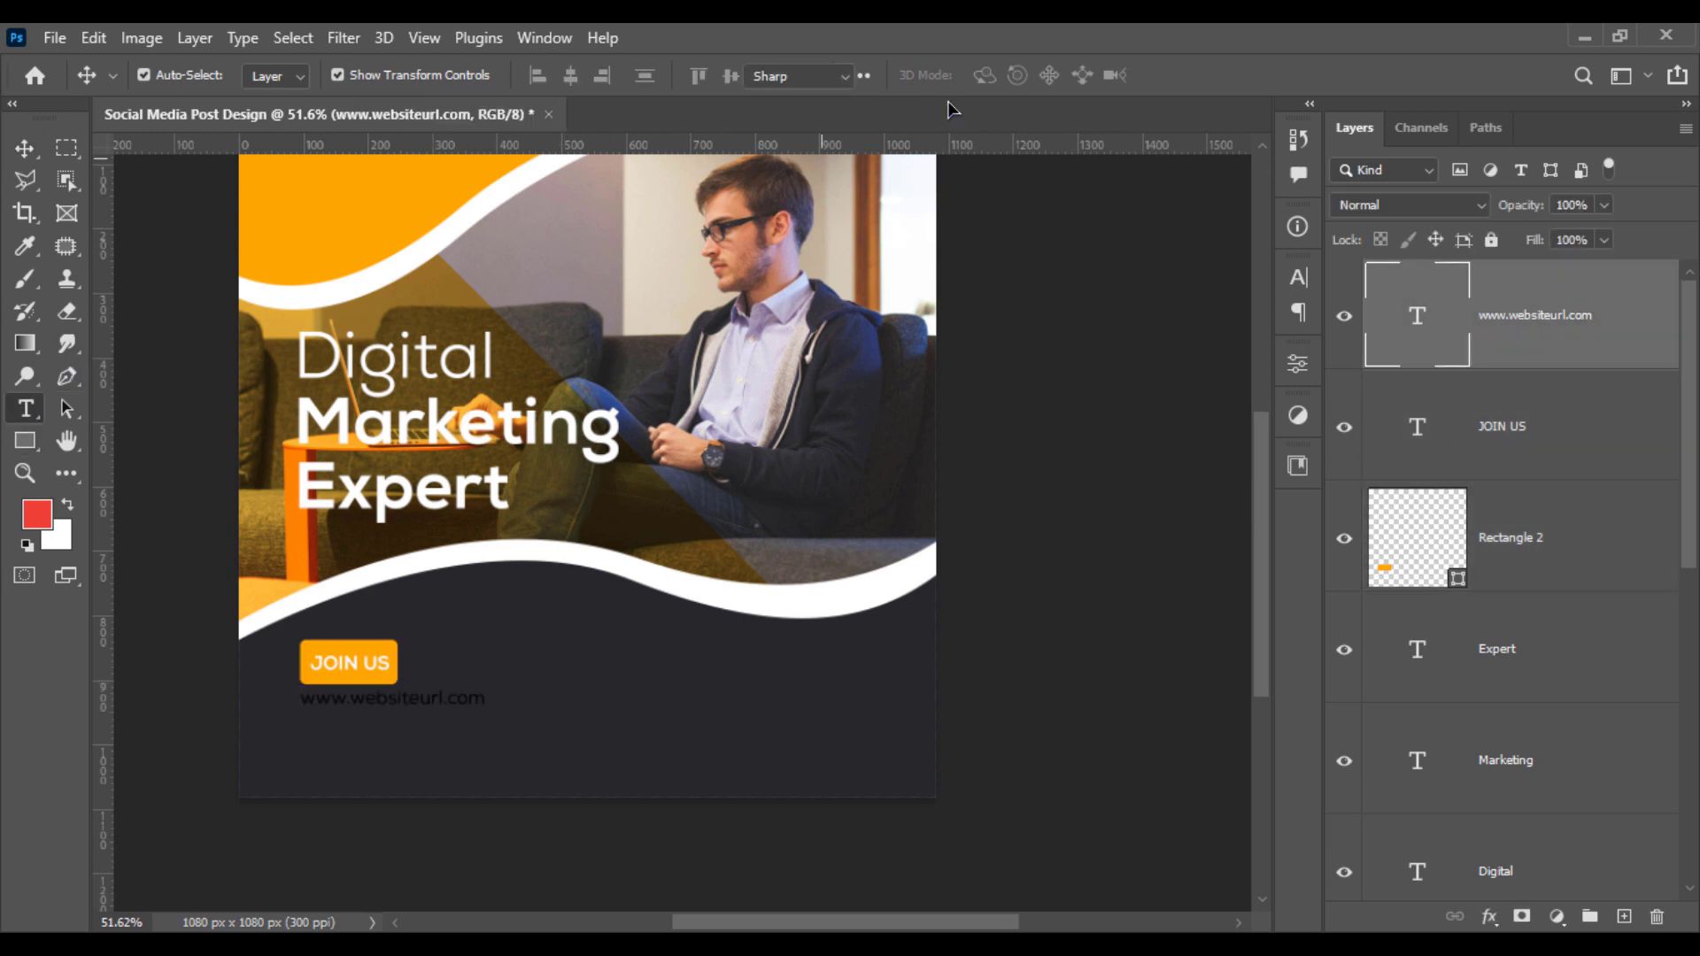
{"action": "left_click", "coordinate": [1001, 79]}
{"action": "left_click", "coordinate": [1066, 250]}
{"action": "left_click_drag", "start_coordinate": [1066, 251], "coordinate": [1038, 225]}
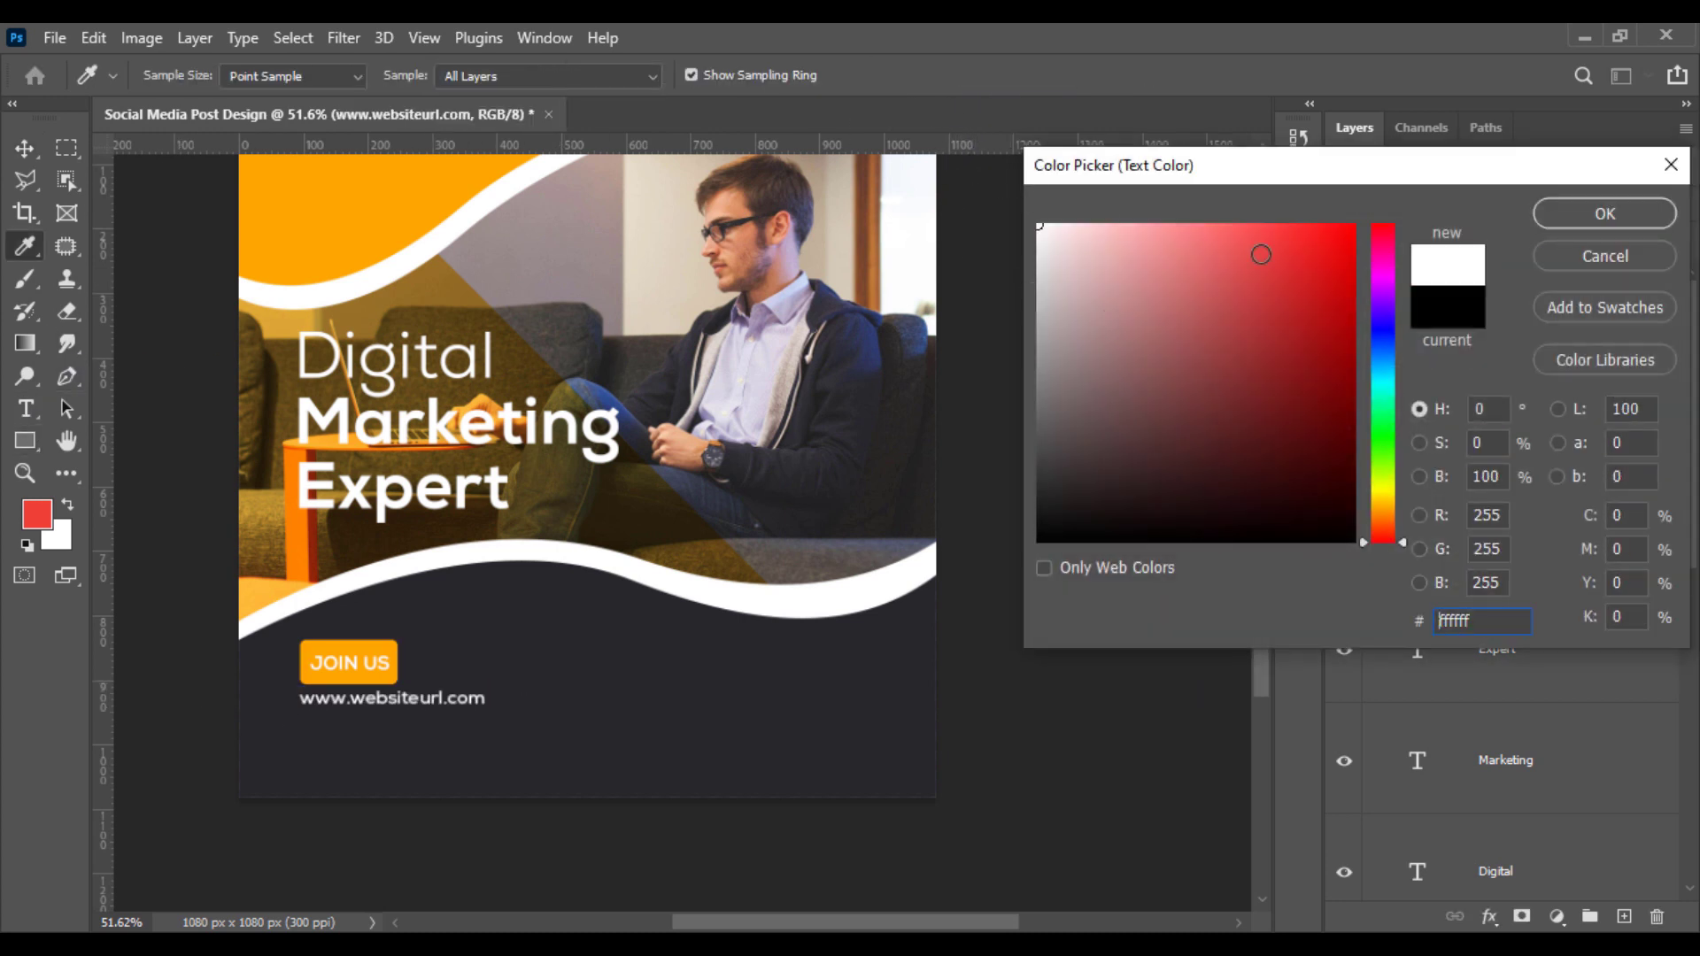
{"action": "left_click", "coordinate": [1623, 223]}
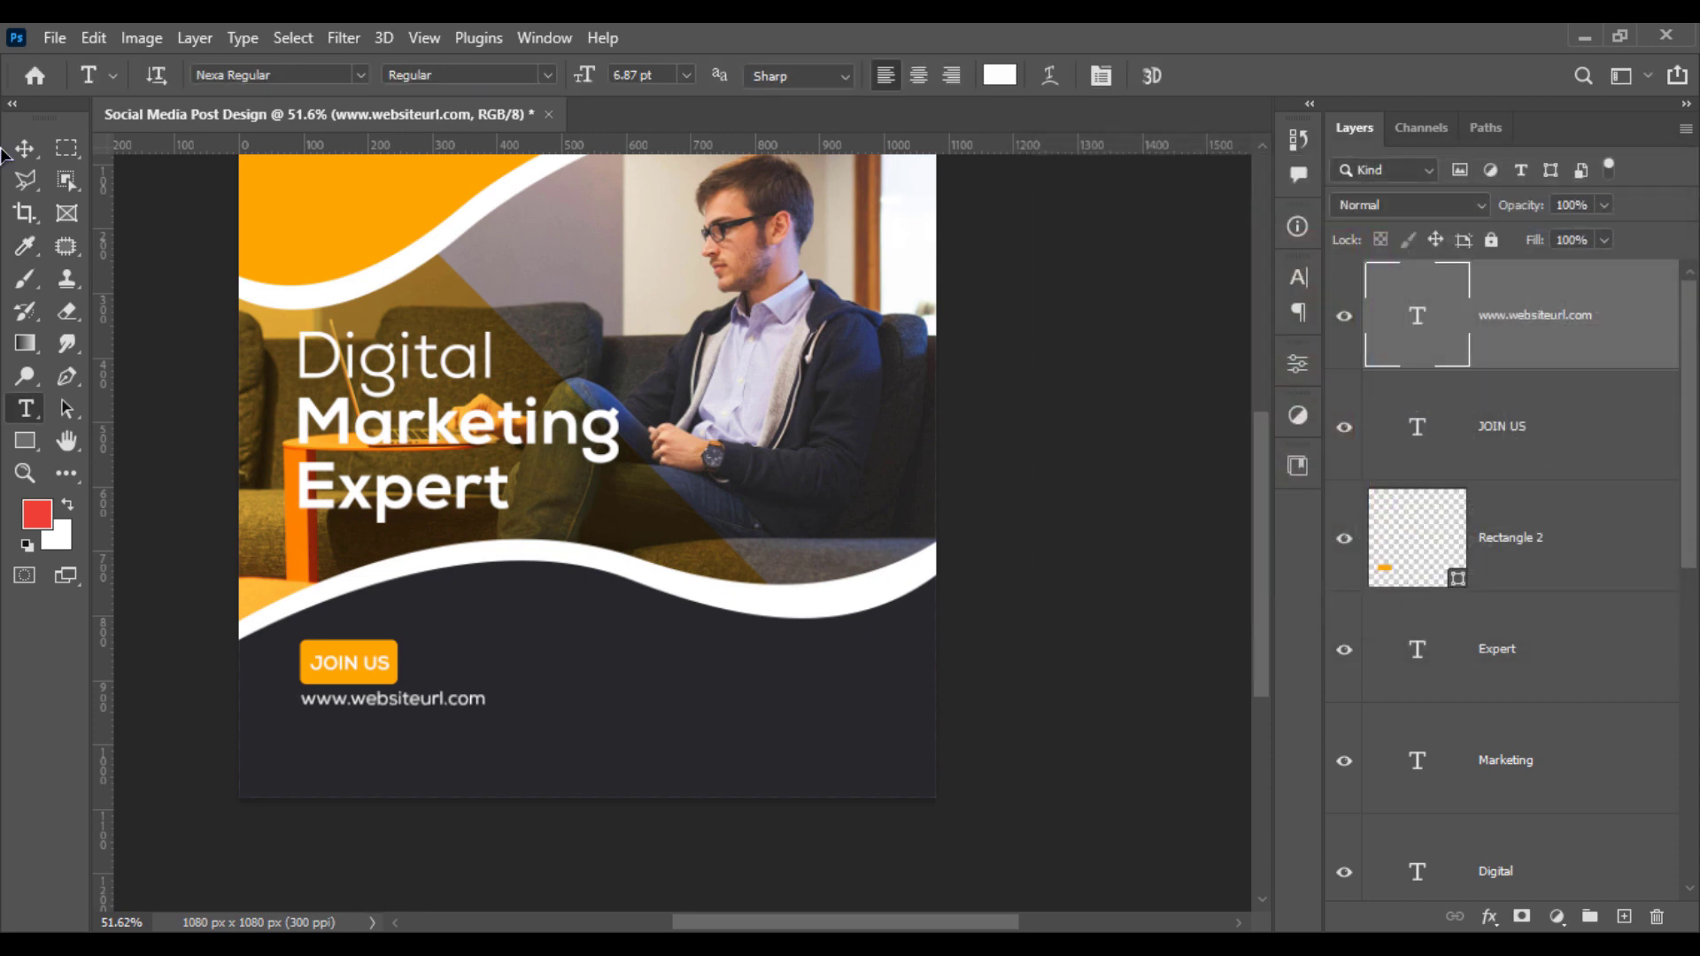
{"action": "left_click", "coordinate": [26, 148]}
{"action": "left_click", "coordinate": [124, 282]}
Step: Paste the copied phone icon as a smart object and scale it to about 60 px wide near the canvas's lower right
{"action": "scroll", "coordinate": [762, 500], "scroll_direction": "down", "scroll_amount": 1}
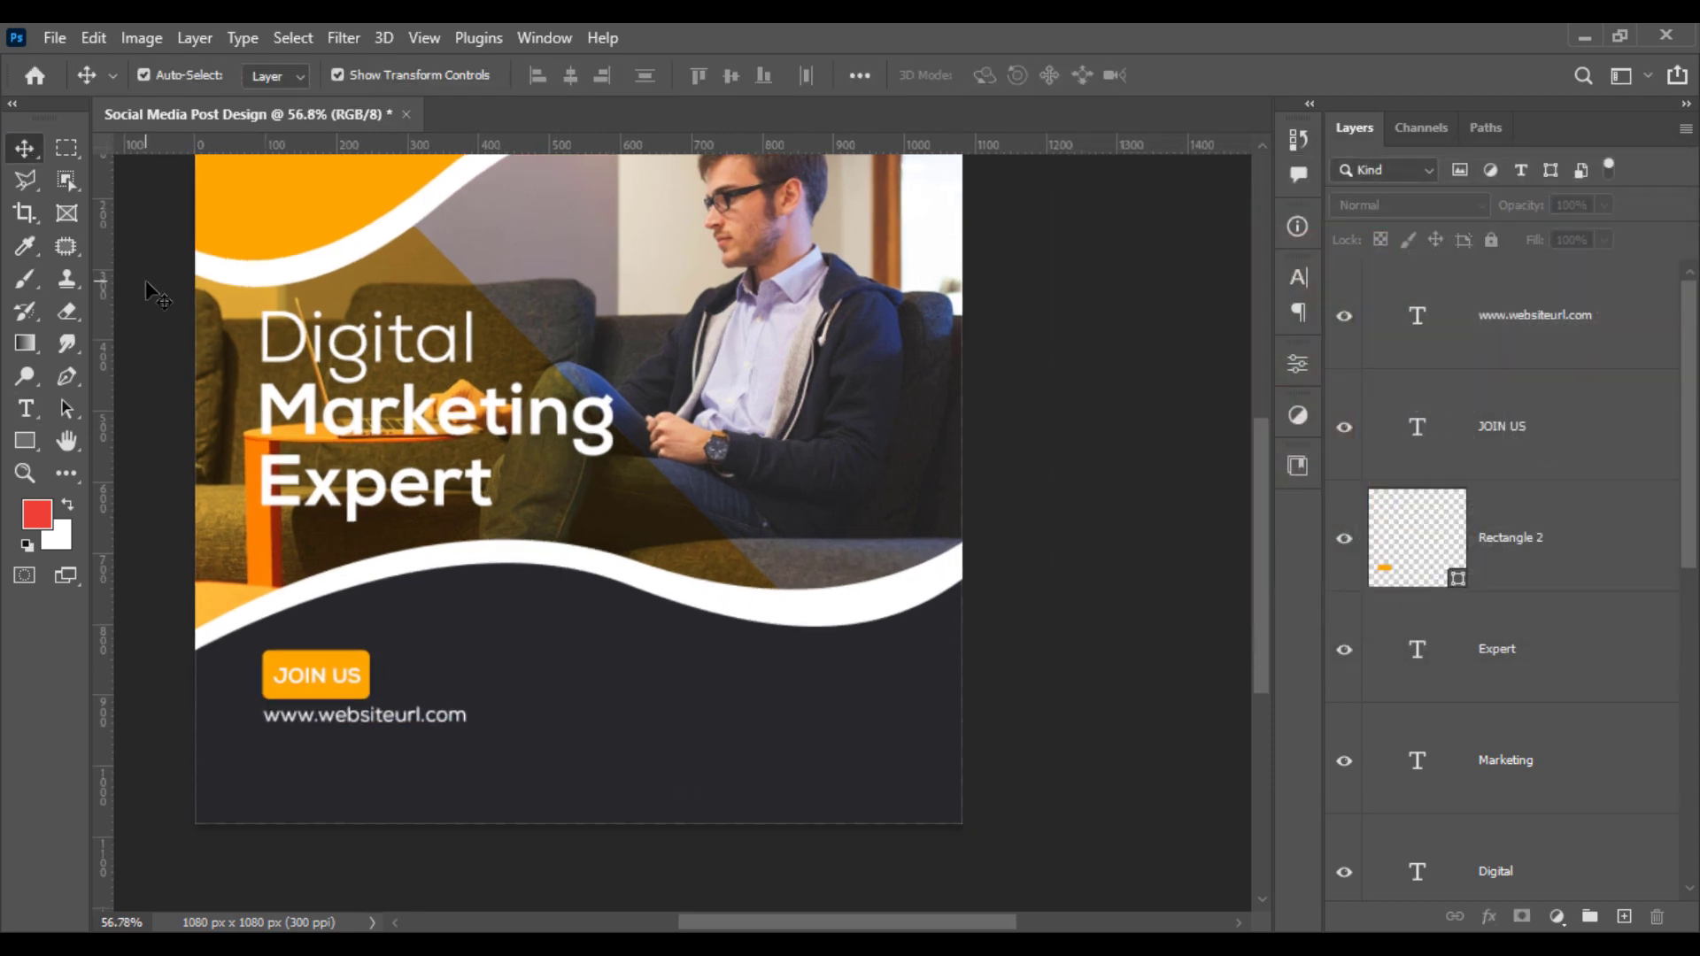
{"action": "left_click_drag", "start_coordinate": [761, 500], "coordinate": [777, 519]}
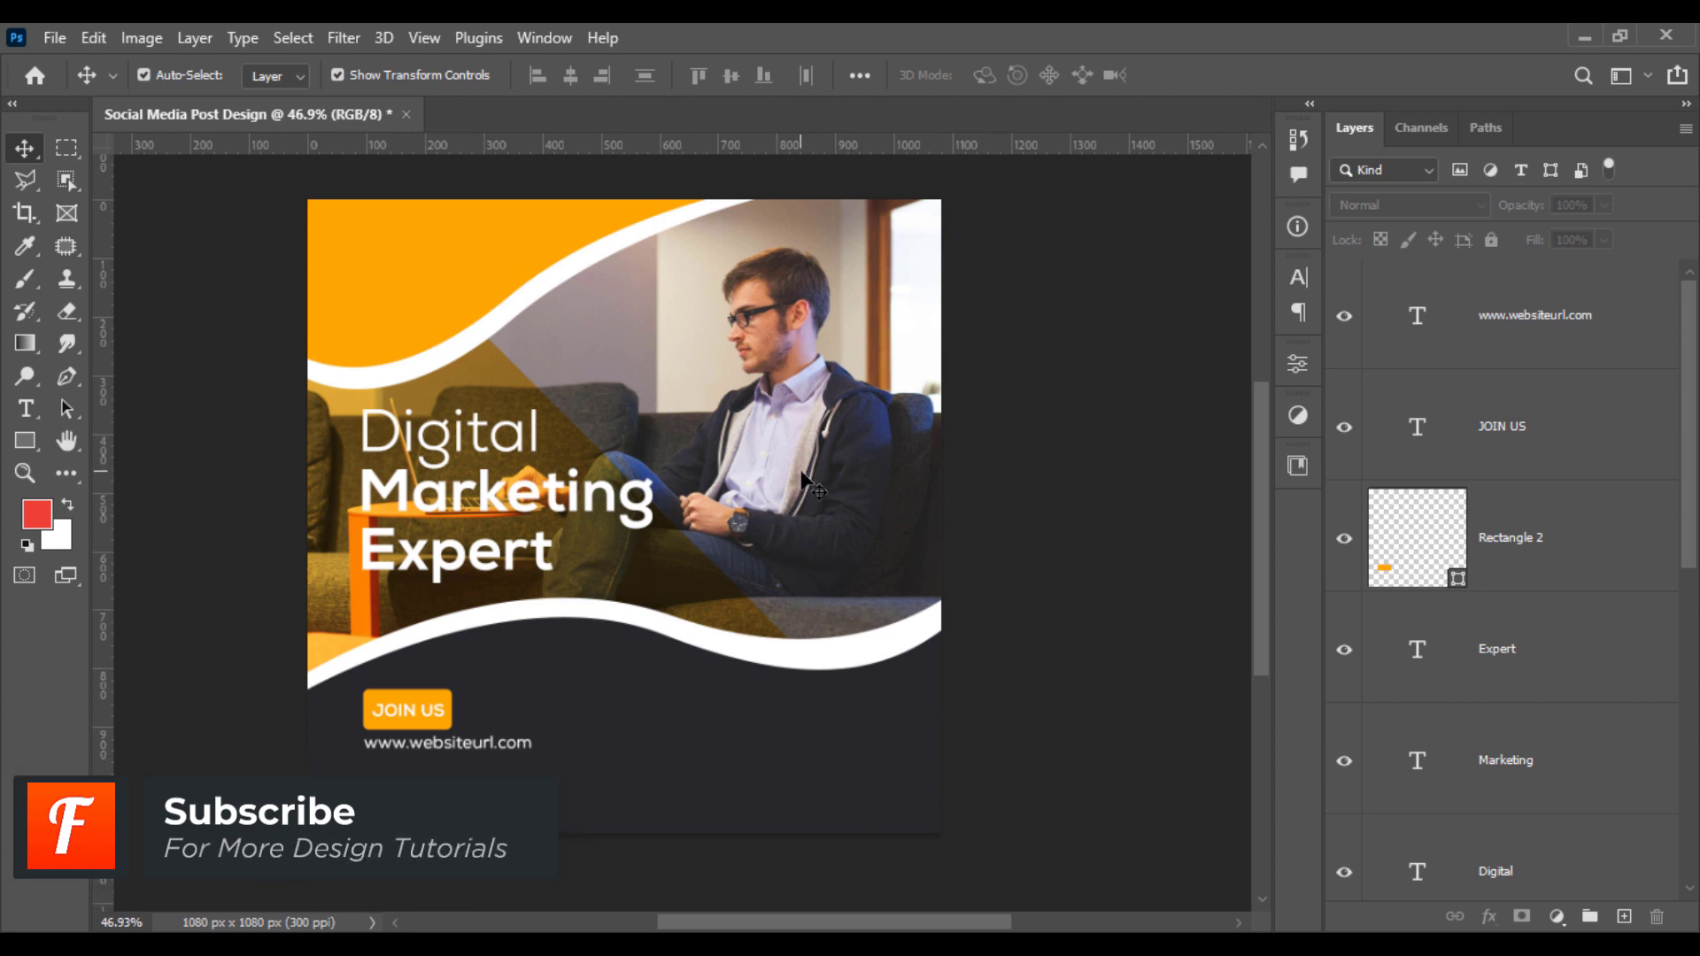
{"action": "key", "text": "ctrl+v"}
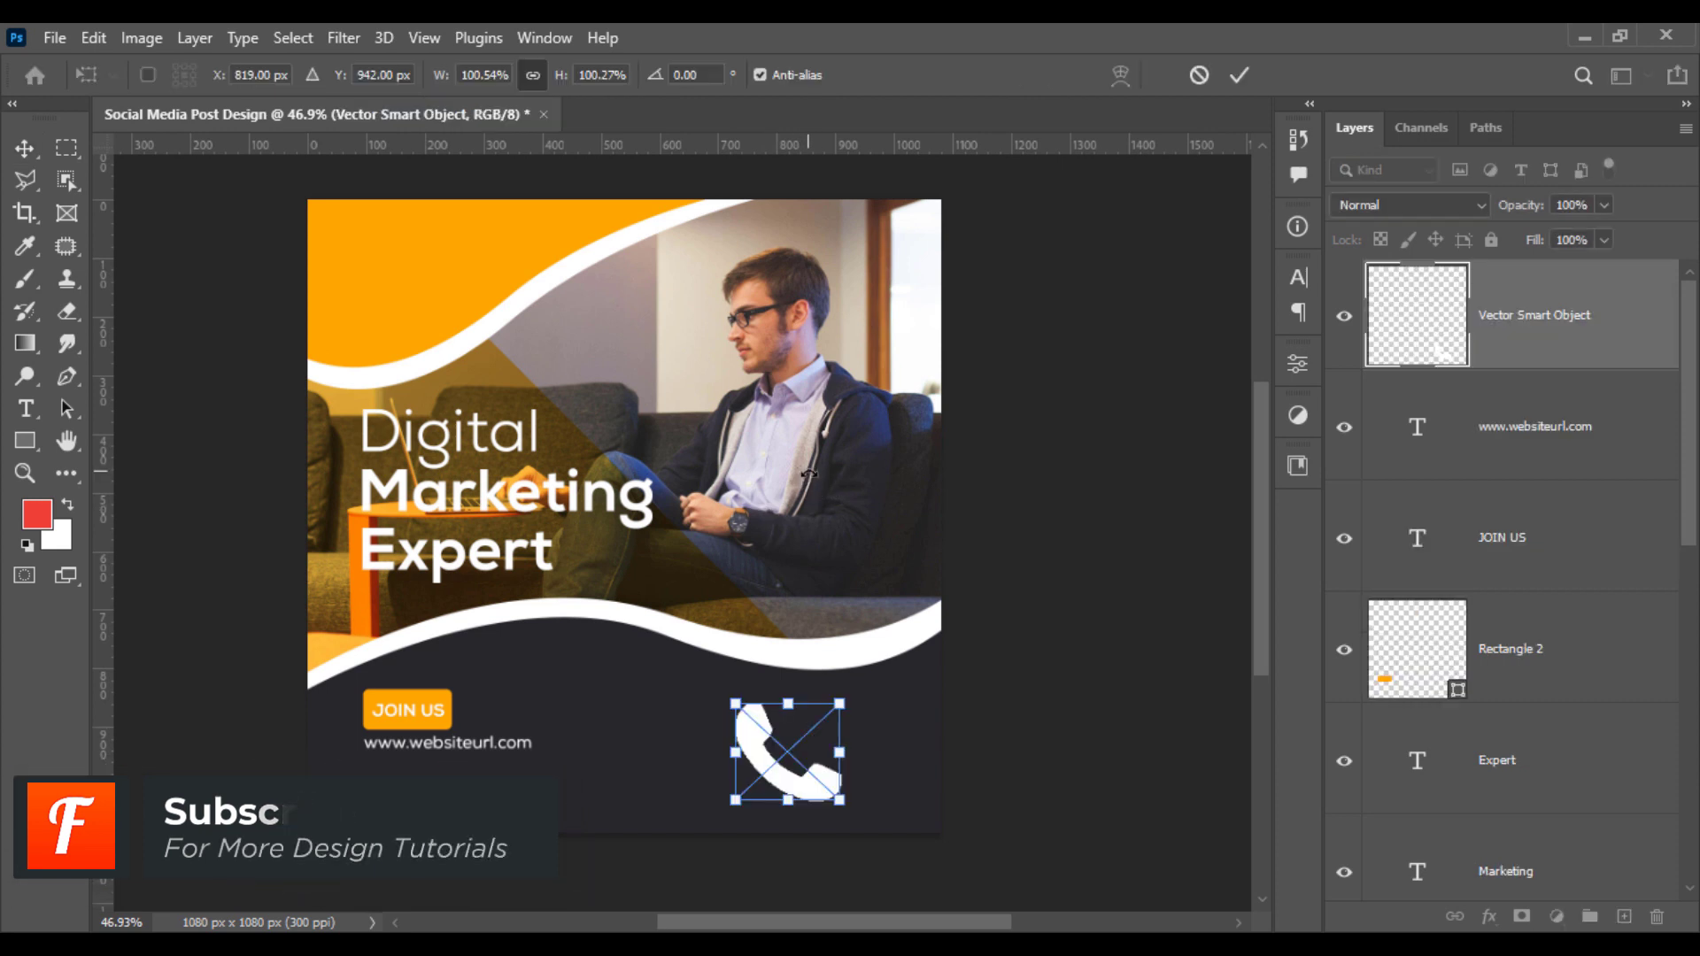
{"action": "key", "text": "ctrl+plus"}
{"action": "key", "text": "ctrl+plus"}
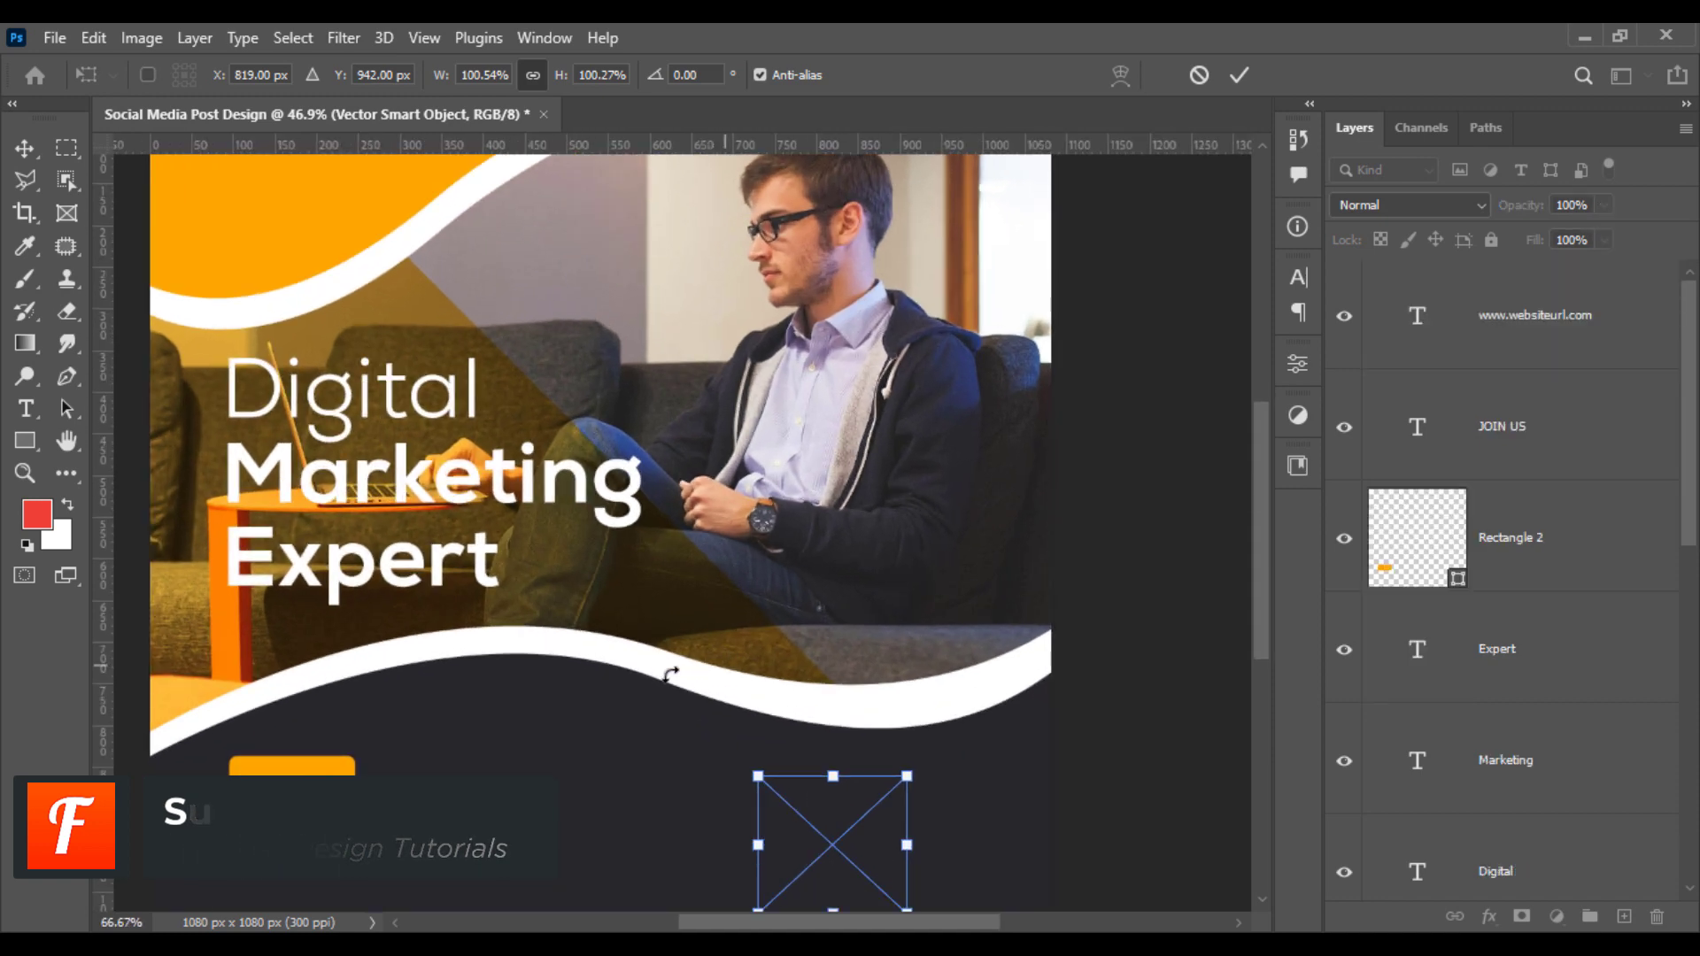
{"action": "left_click_drag", "start_coordinate": [690, 704], "coordinate": [673, 531]}
{"action": "left_click_drag", "start_coordinate": [892, 634], "coordinate": [855, 653]}
{"action": "key", "text": "Return"}
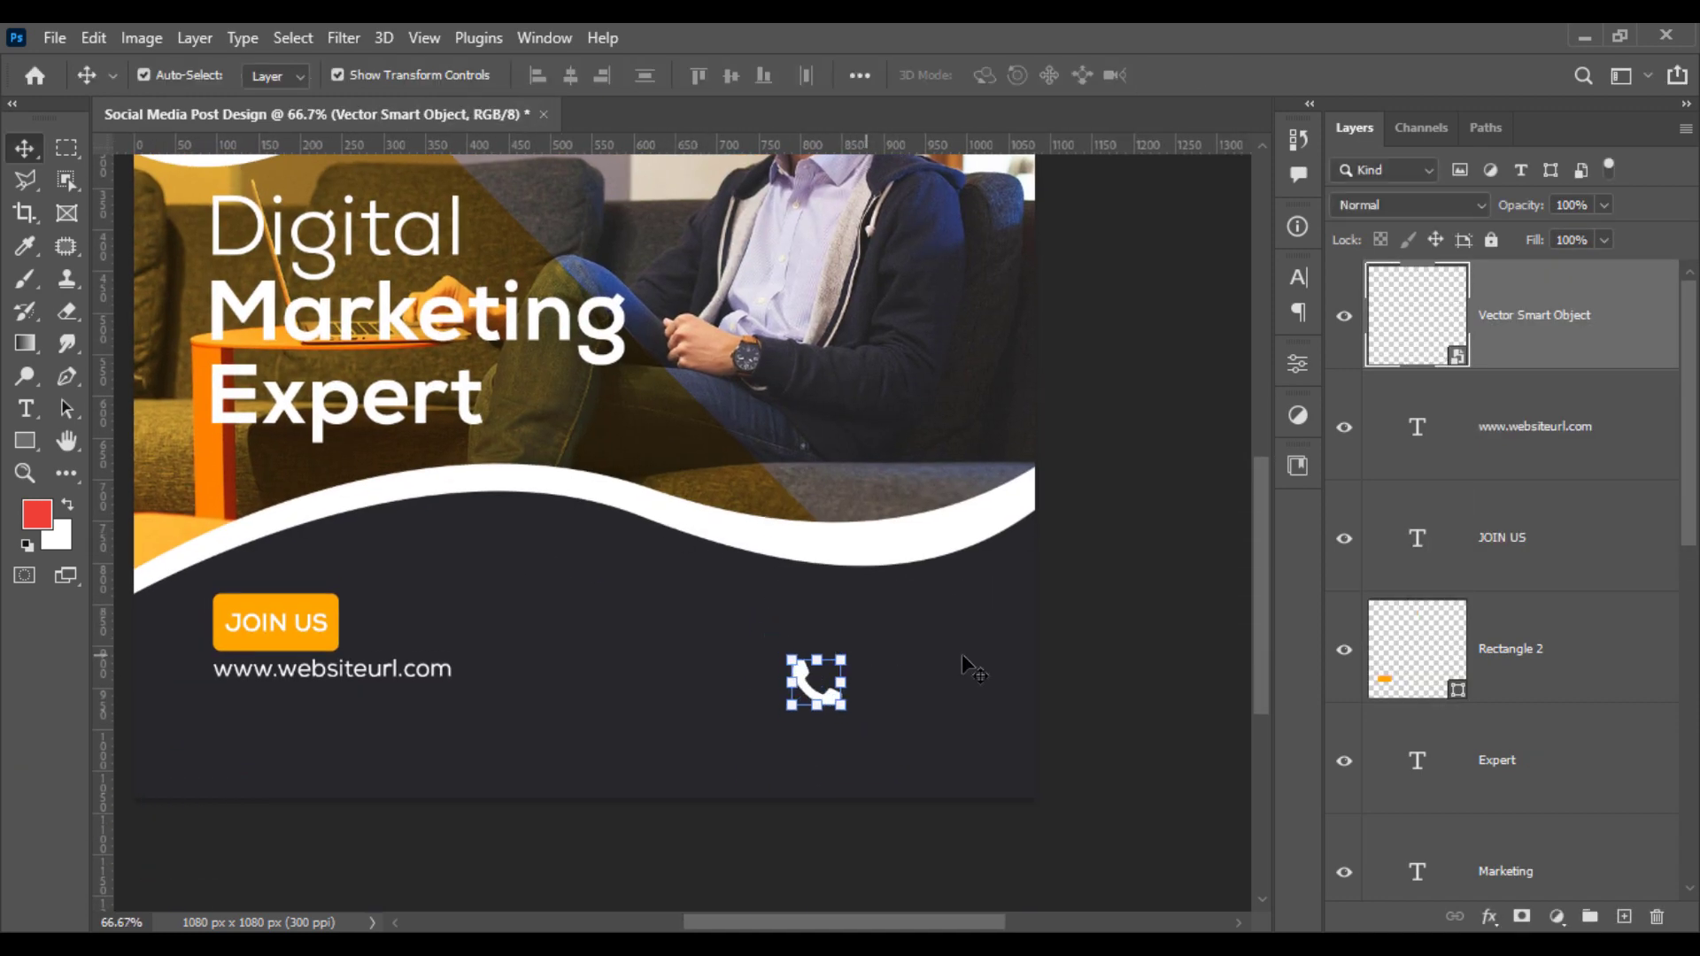
{"action": "left_click", "coordinate": [1102, 664]}
Step: Draw a 136 x 136 px square just right of the phone icon and set its corner radius to 1 px
{"action": "left_click", "coordinate": [25, 441]}
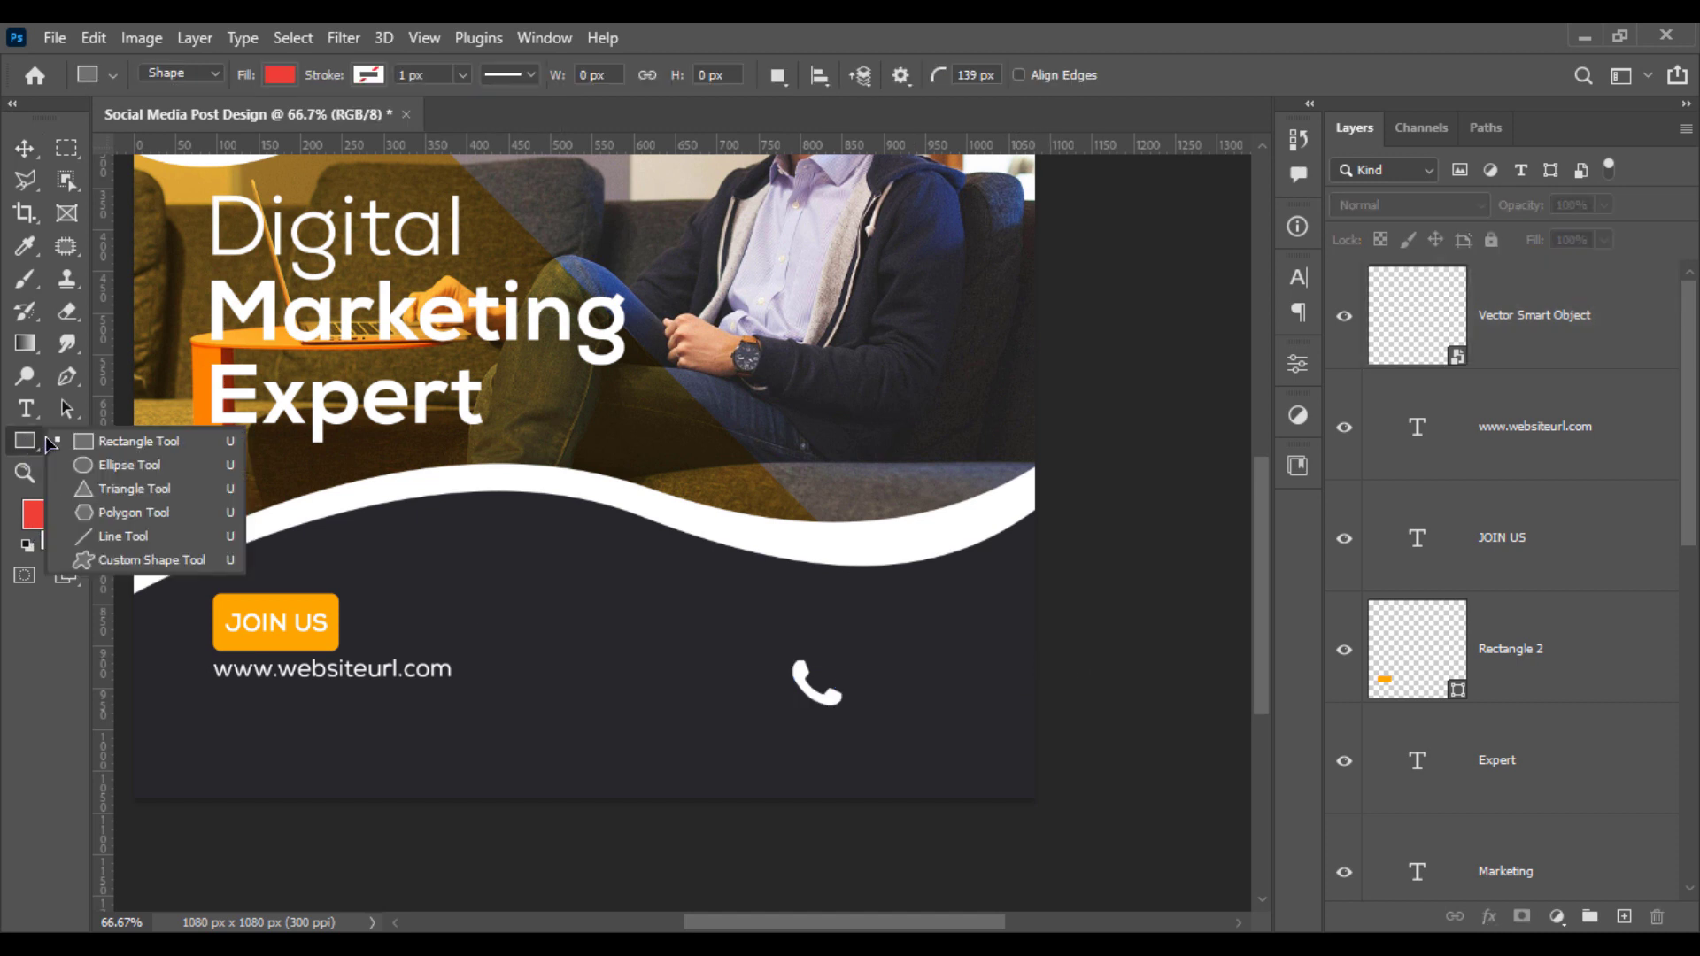
{"action": "left_click", "coordinate": [124, 440]}
{"action": "left_click_drag", "start_coordinate": [889, 639], "coordinate": [1005, 754]}
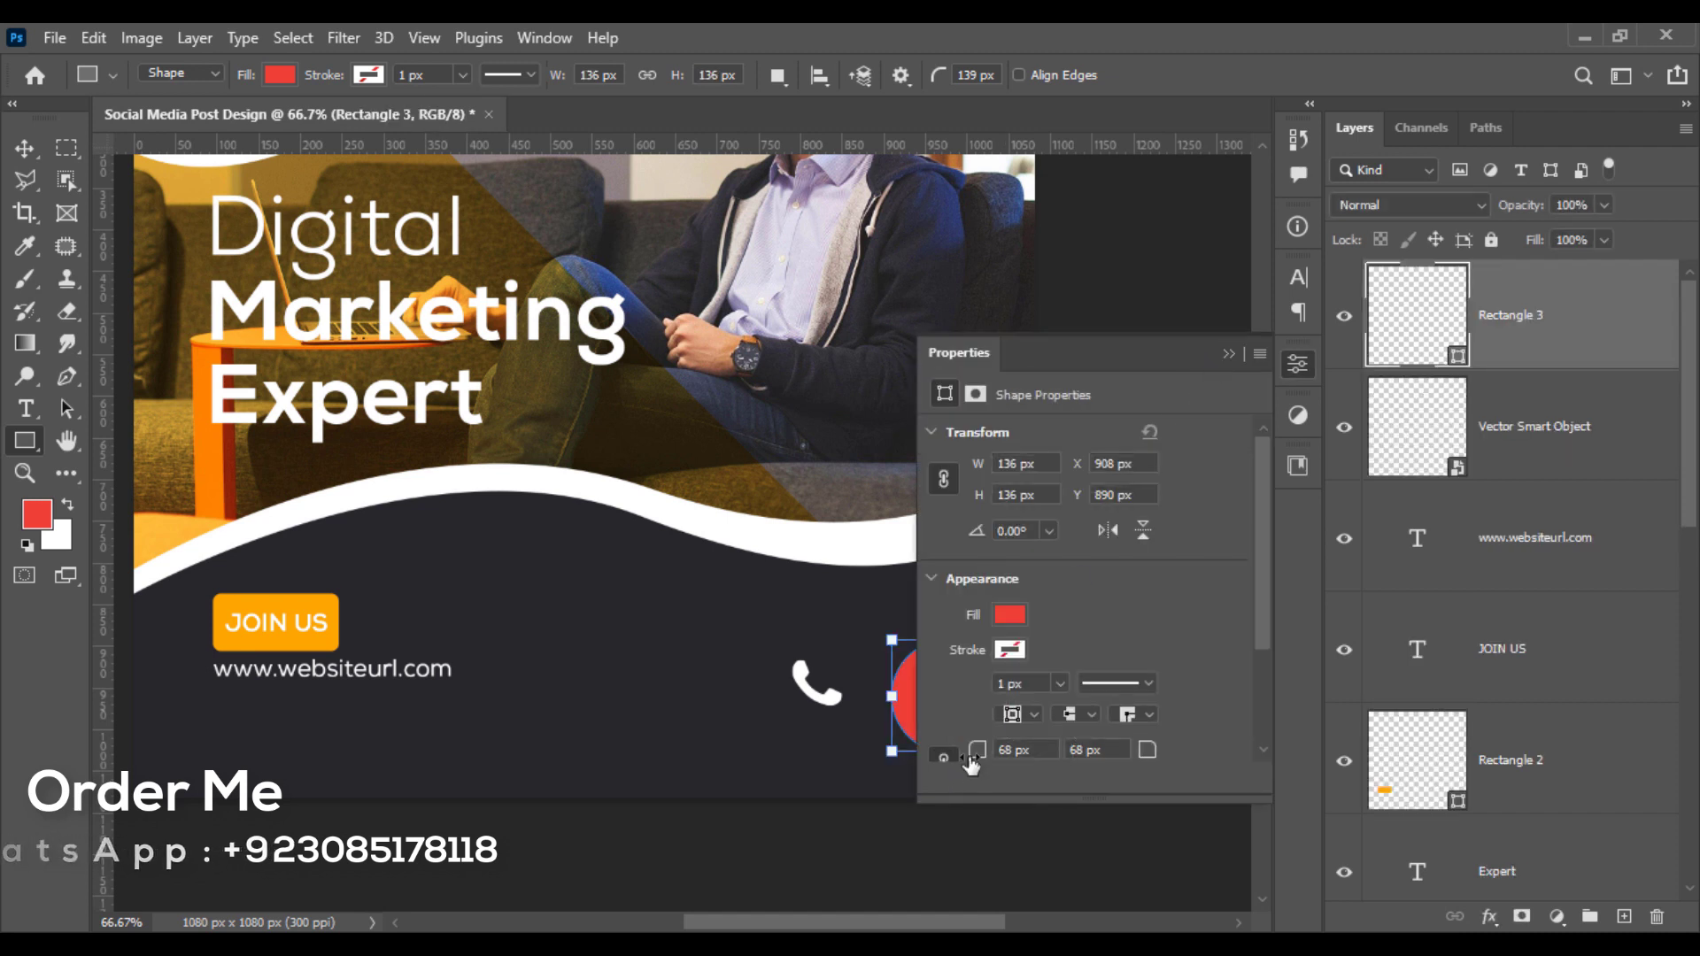
{"action": "left_click", "coordinate": [1018, 750]}
{"action": "type", "text": "1"}
{"action": "key", "text": "Return"}
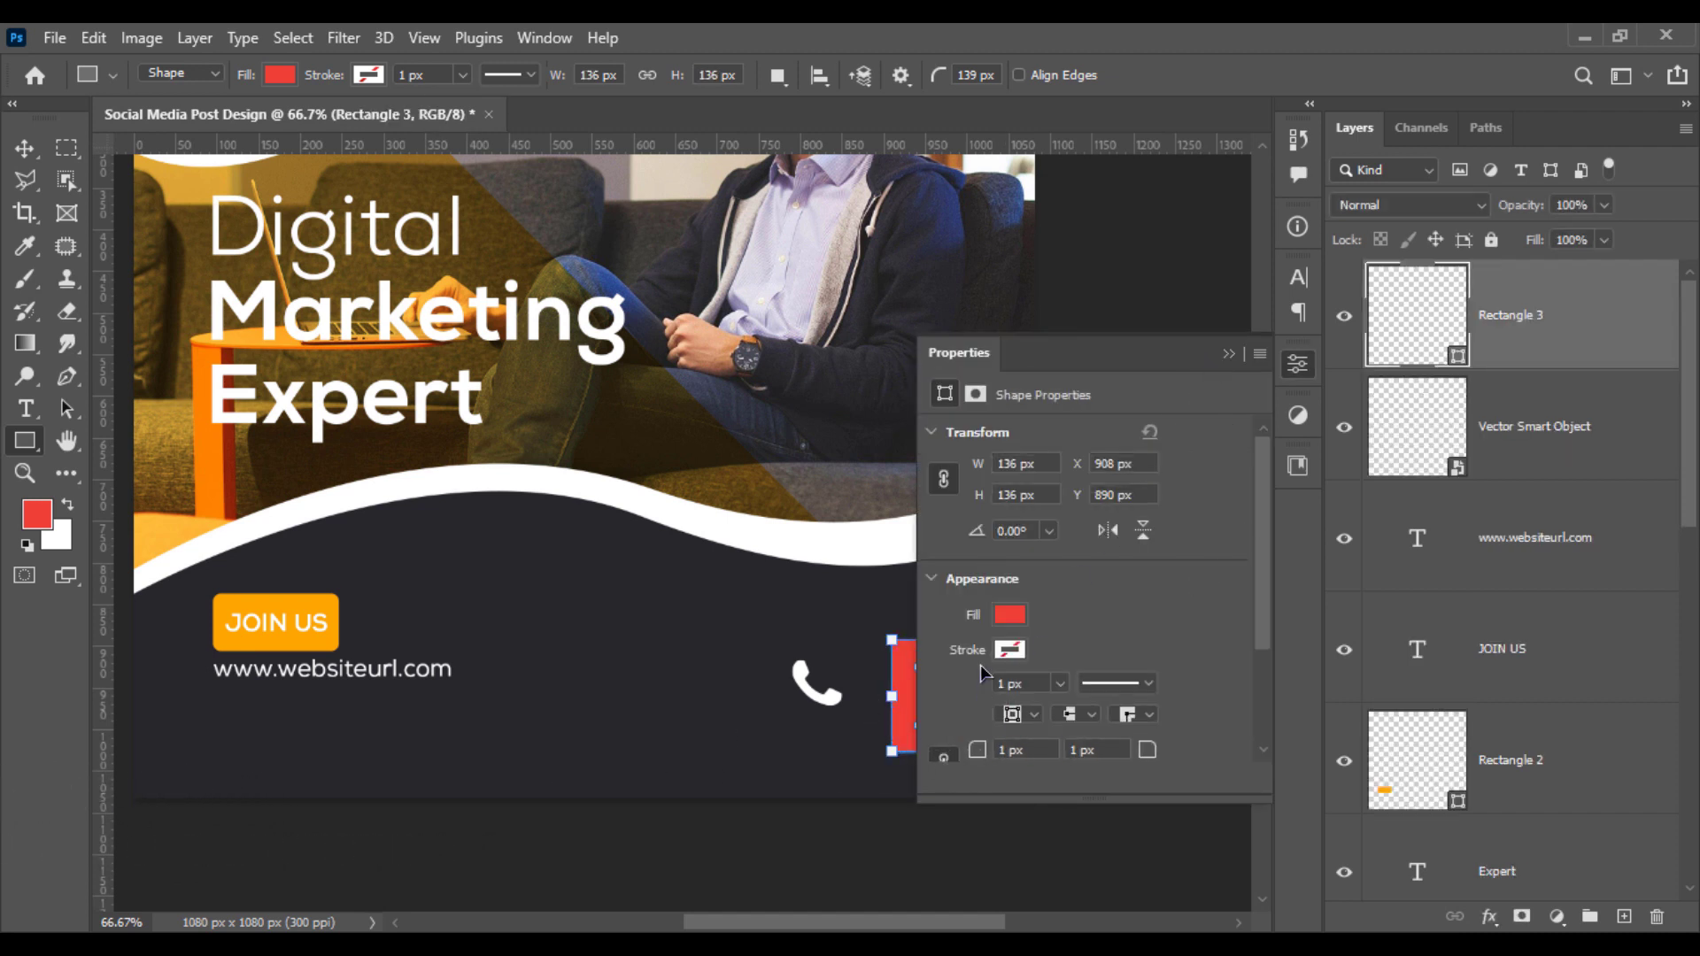
Step: Recolour the red square with the recently used orange that matches the JOIN US button
{"action": "left_click", "coordinate": [1017, 617]}
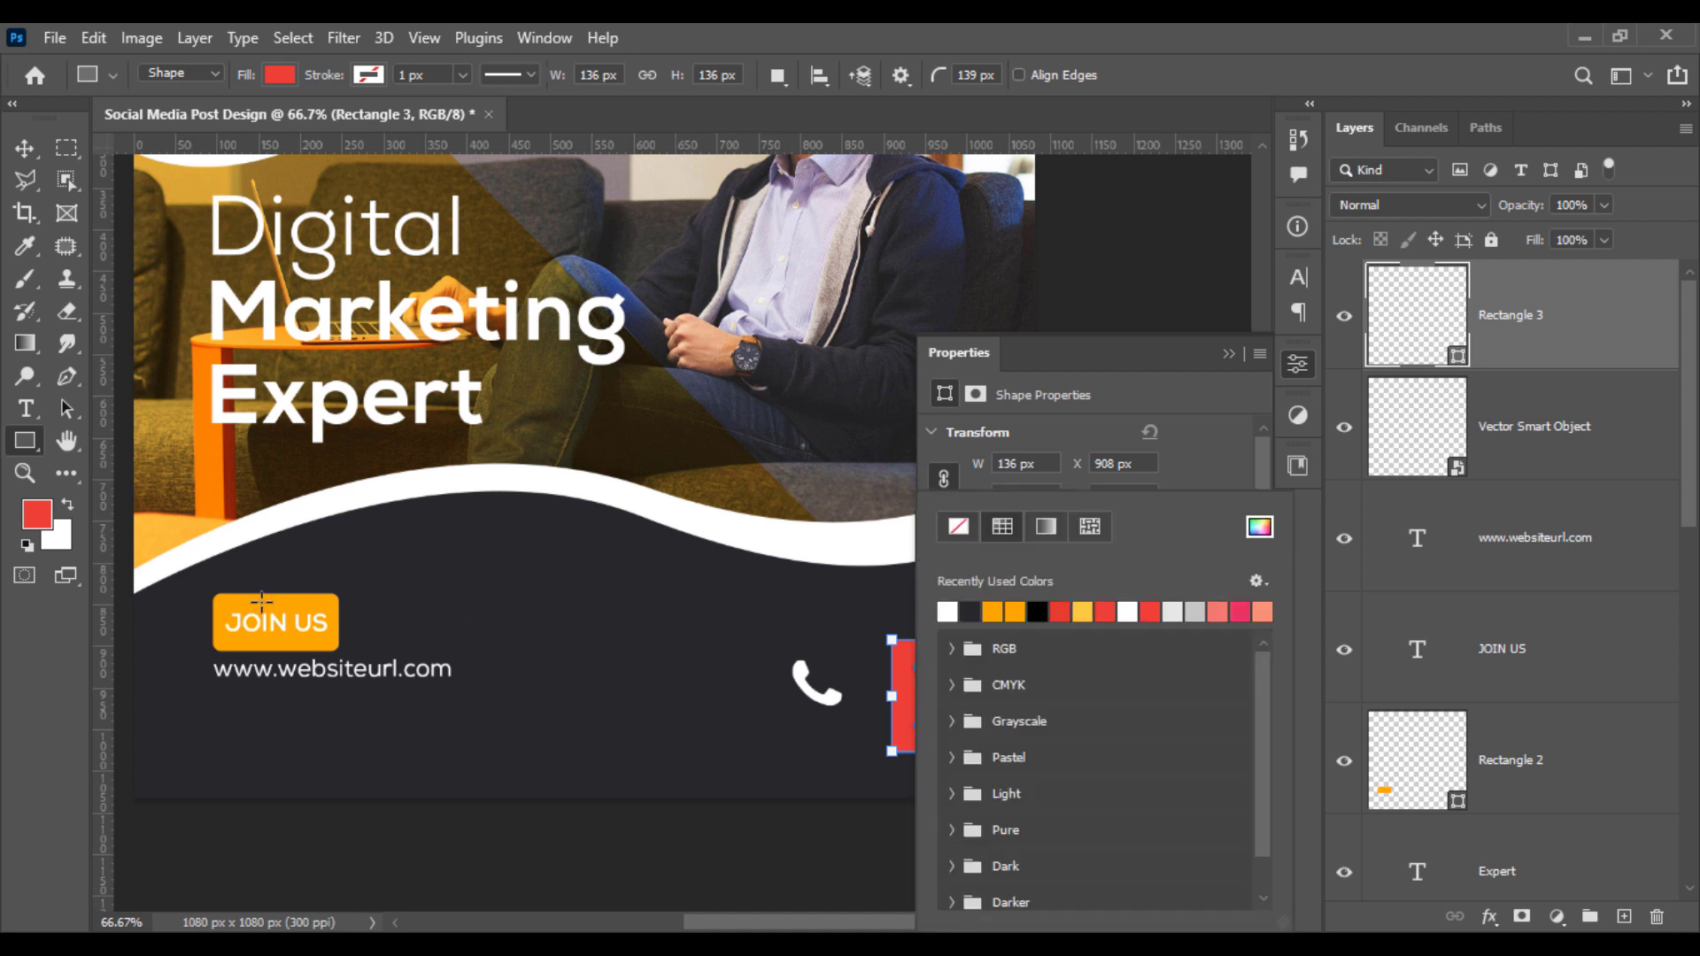
{"action": "left_click", "coordinate": [994, 609]}
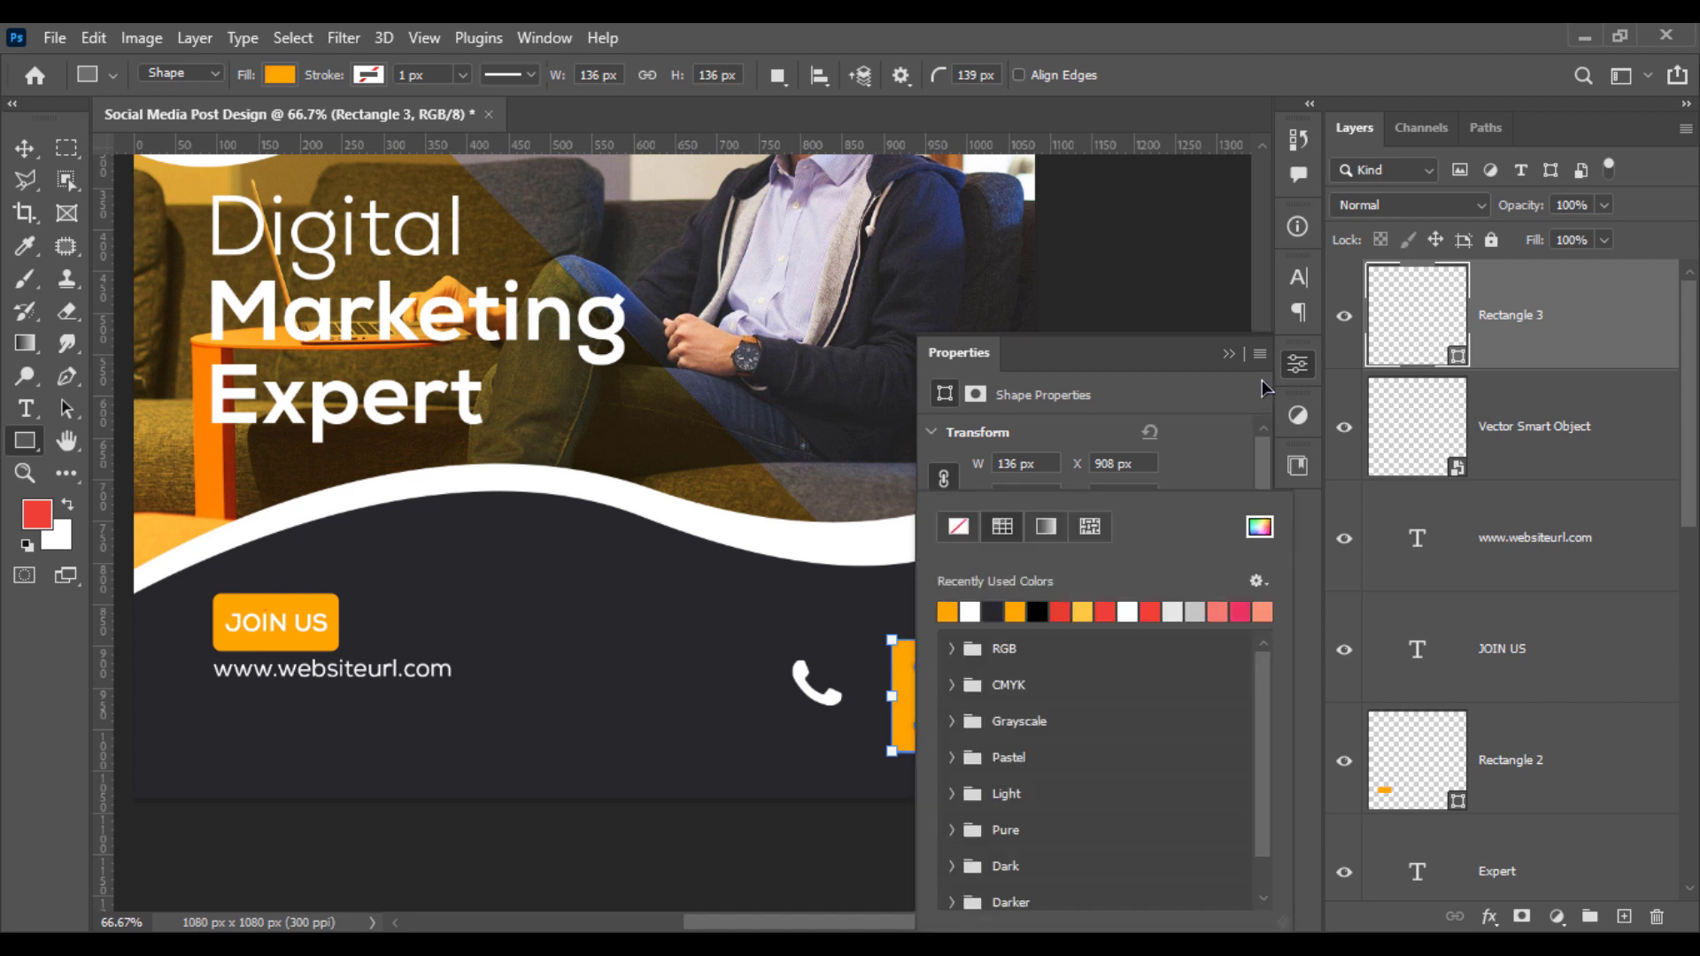
{"action": "left_click", "coordinate": [1298, 363]}
{"action": "left_click", "coordinate": [1298, 364]}
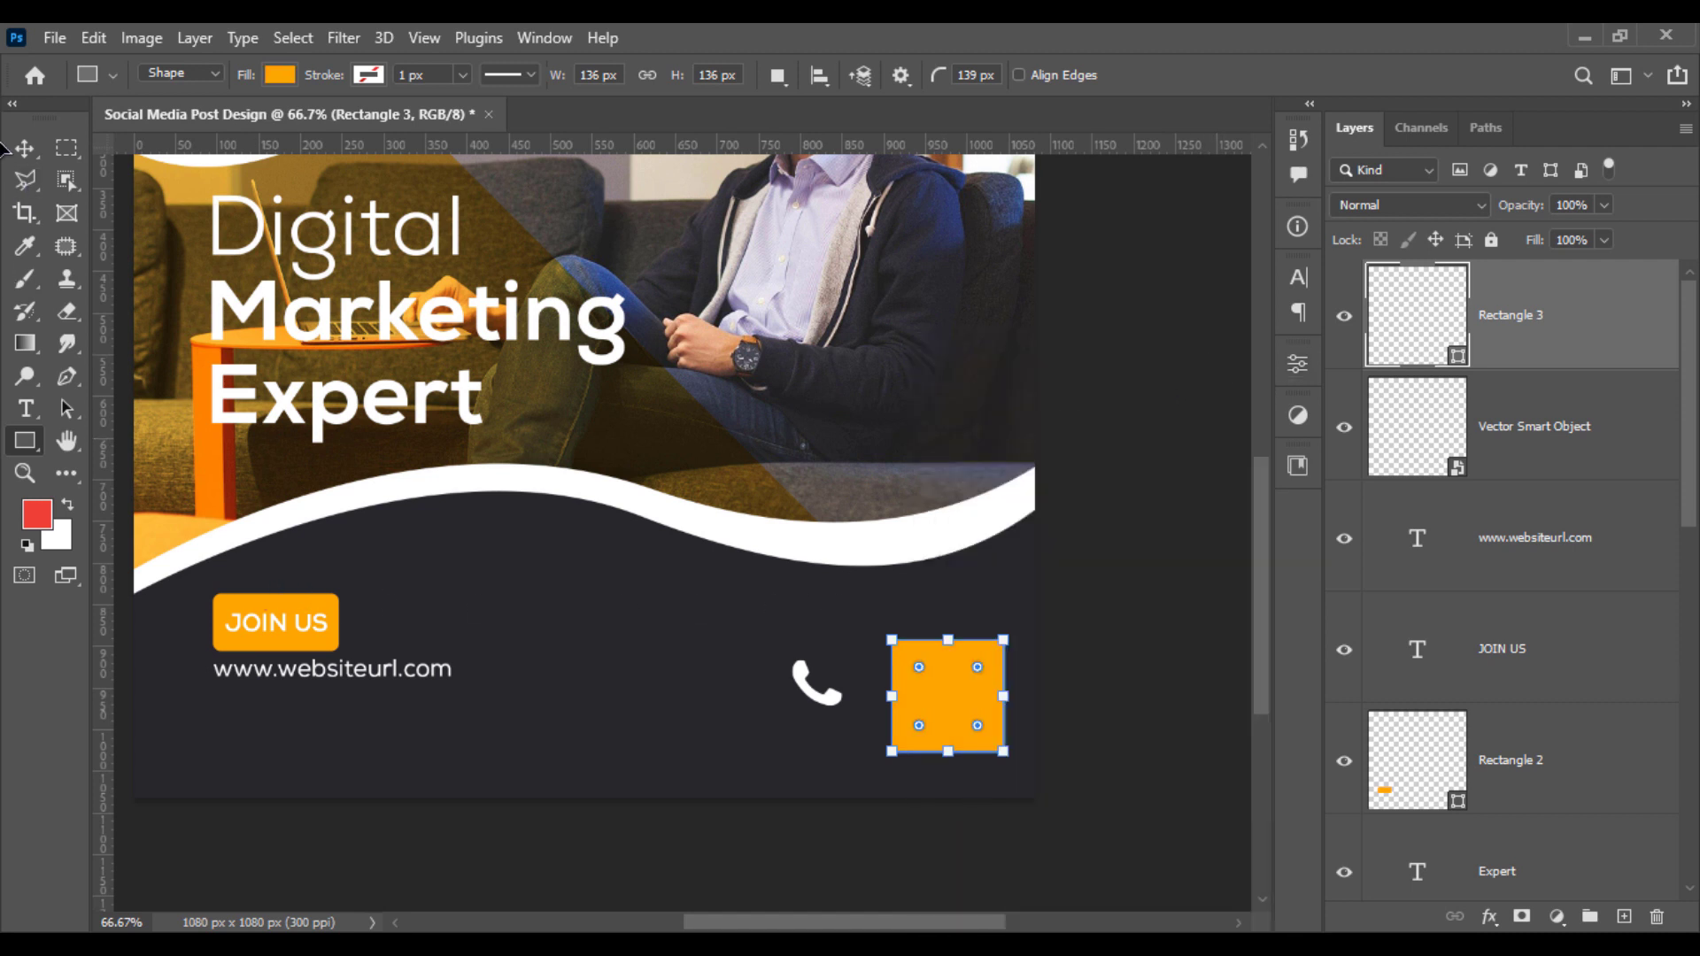
{"action": "left_click", "coordinate": [25, 147]}
{"action": "left_click", "coordinate": [1150, 684]}
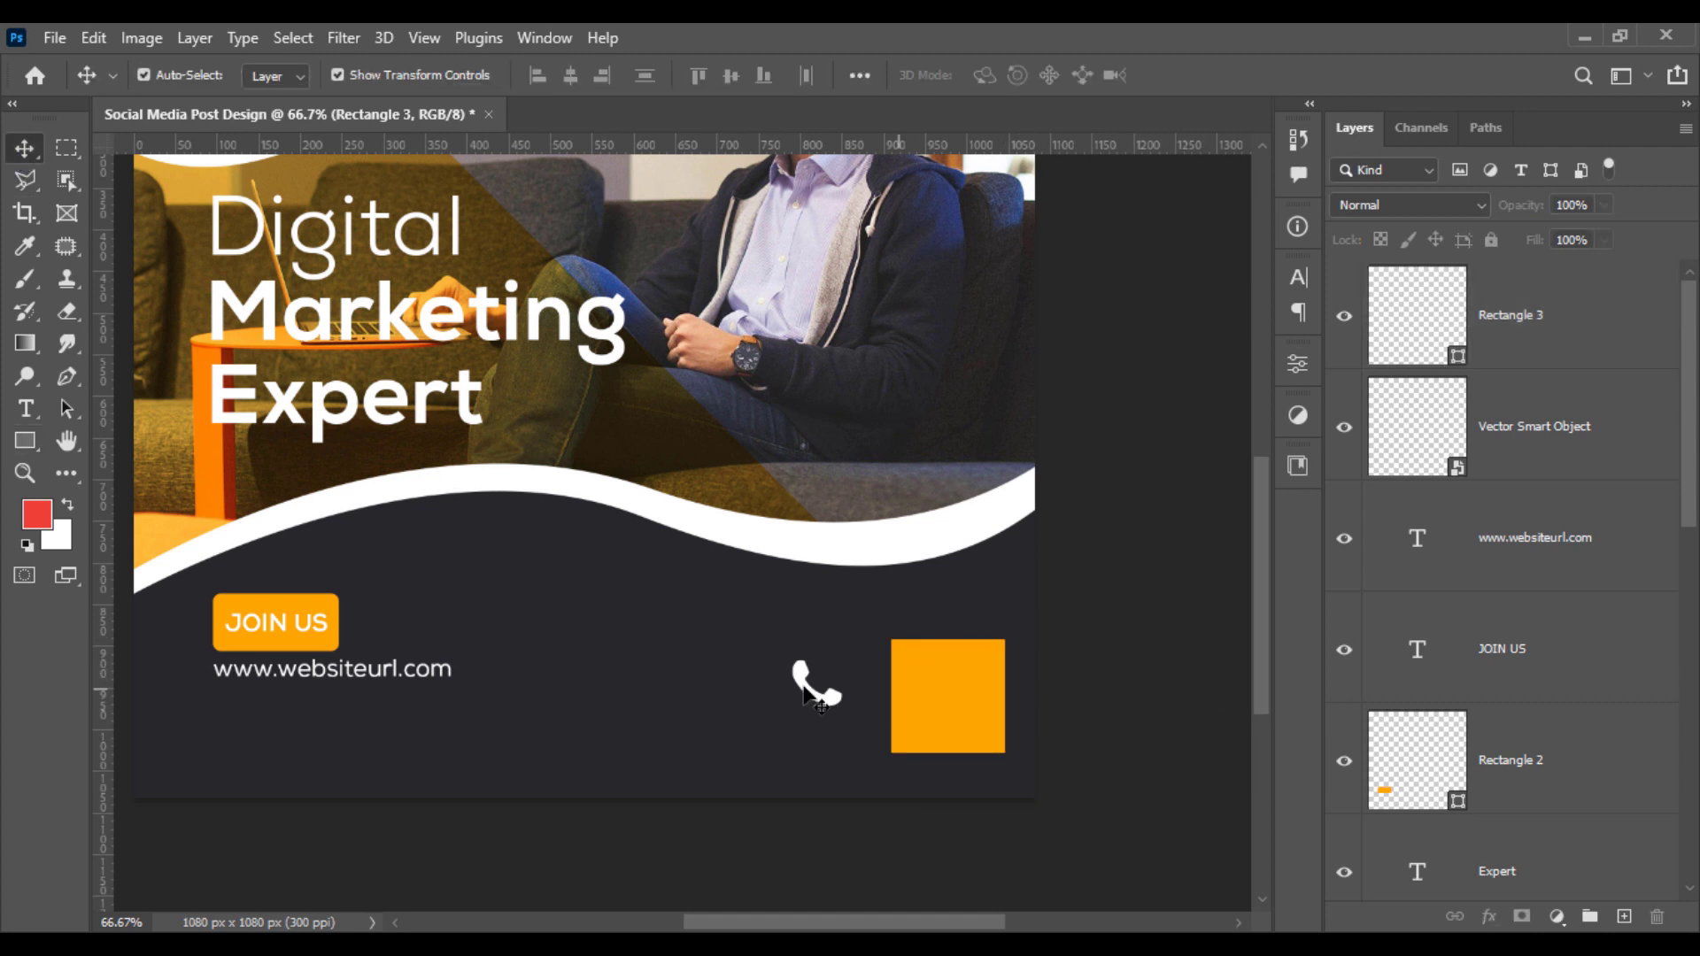
Step: Position the phone icon in the middle of the orange square, stacked above it, and enlarge it slightly
{"action": "left_click", "coordinate": [885, 704]}
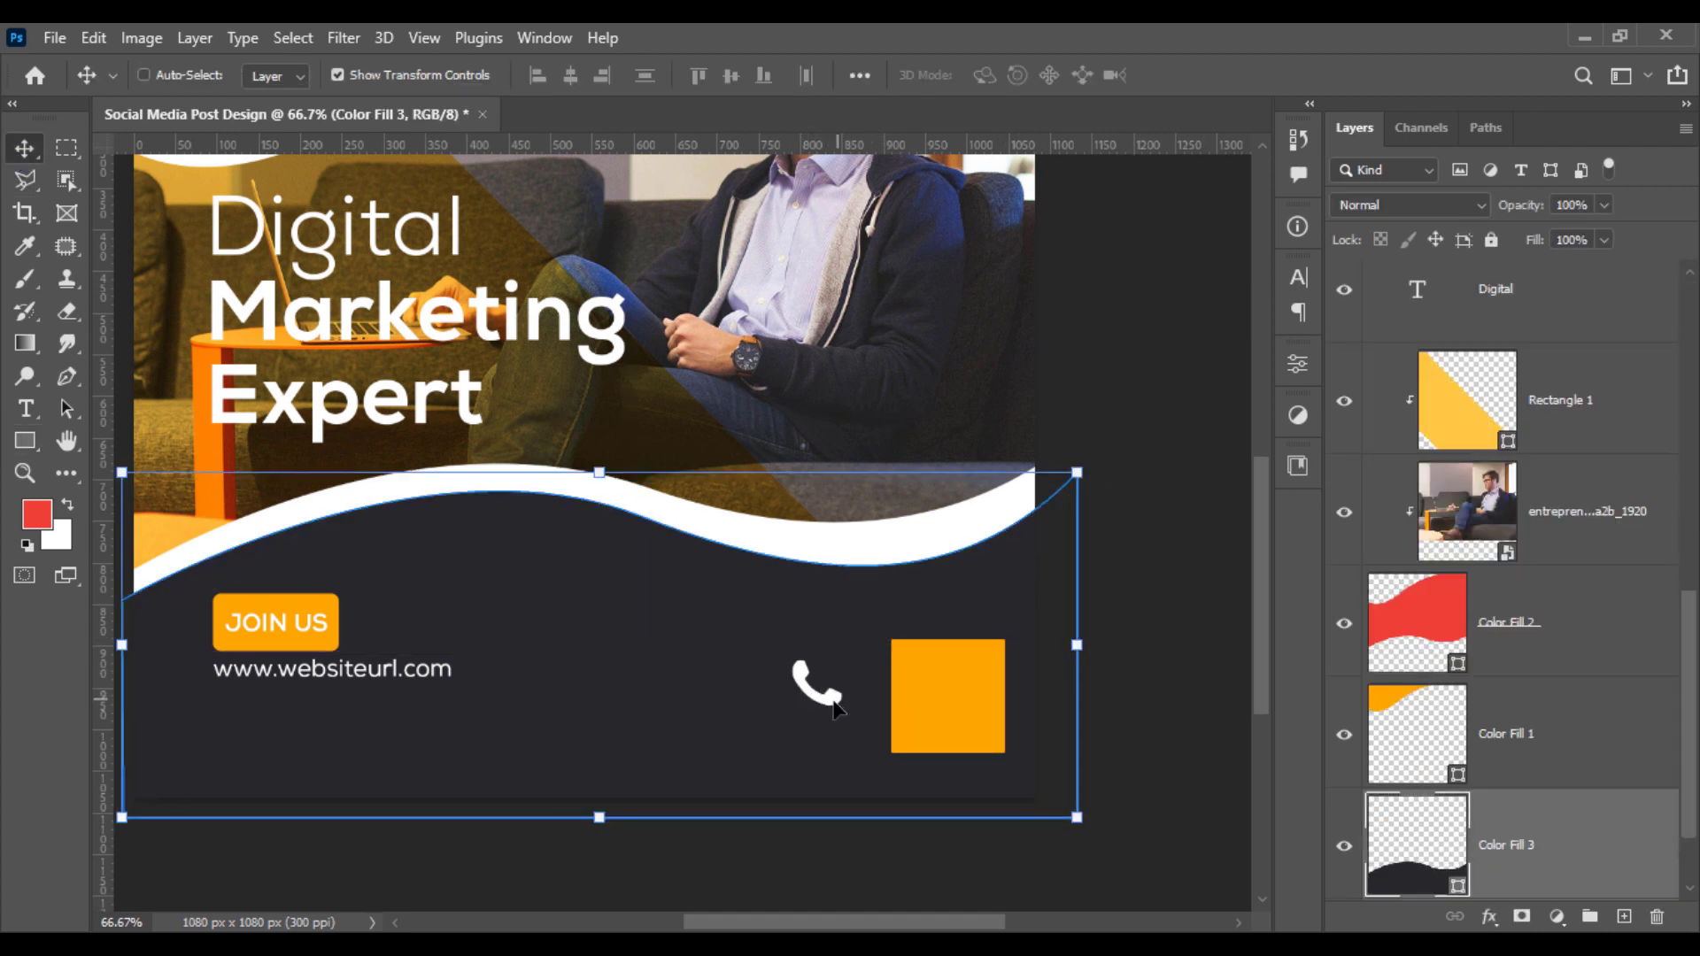
{"action": "left_click", "coordinate": [899, 699], "text": "ctrl"}
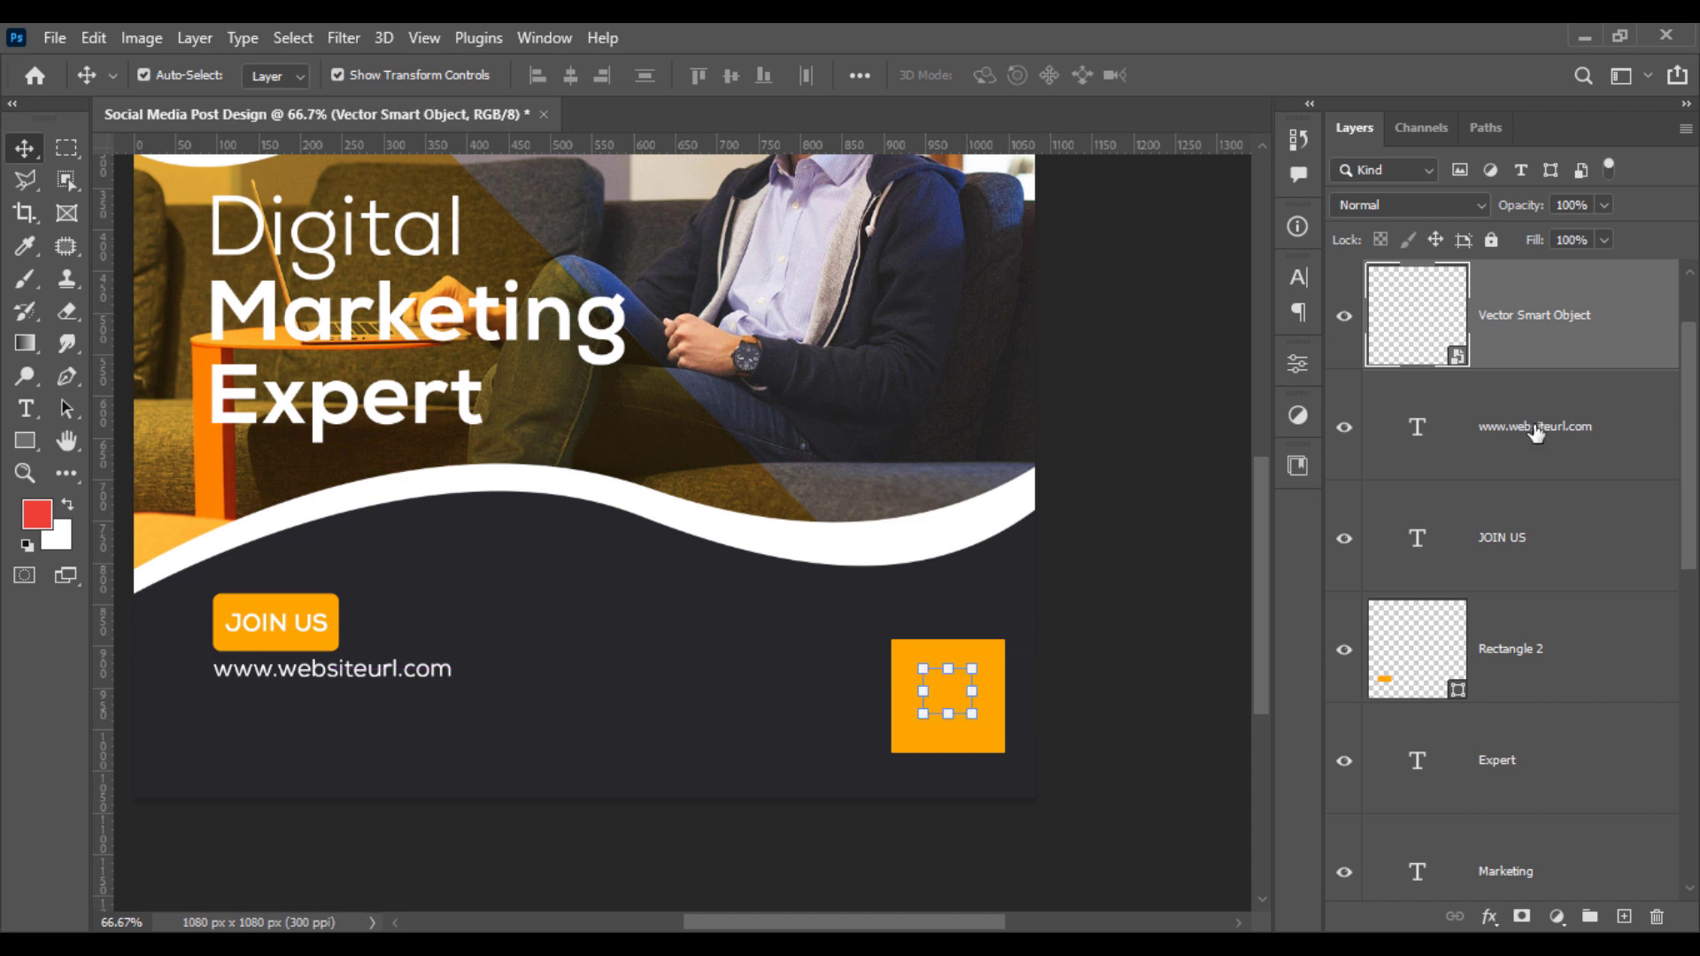
{"action": "left_click_drag", "start_coordinate": [1552, 346], "coordinate": [1543, 278]}
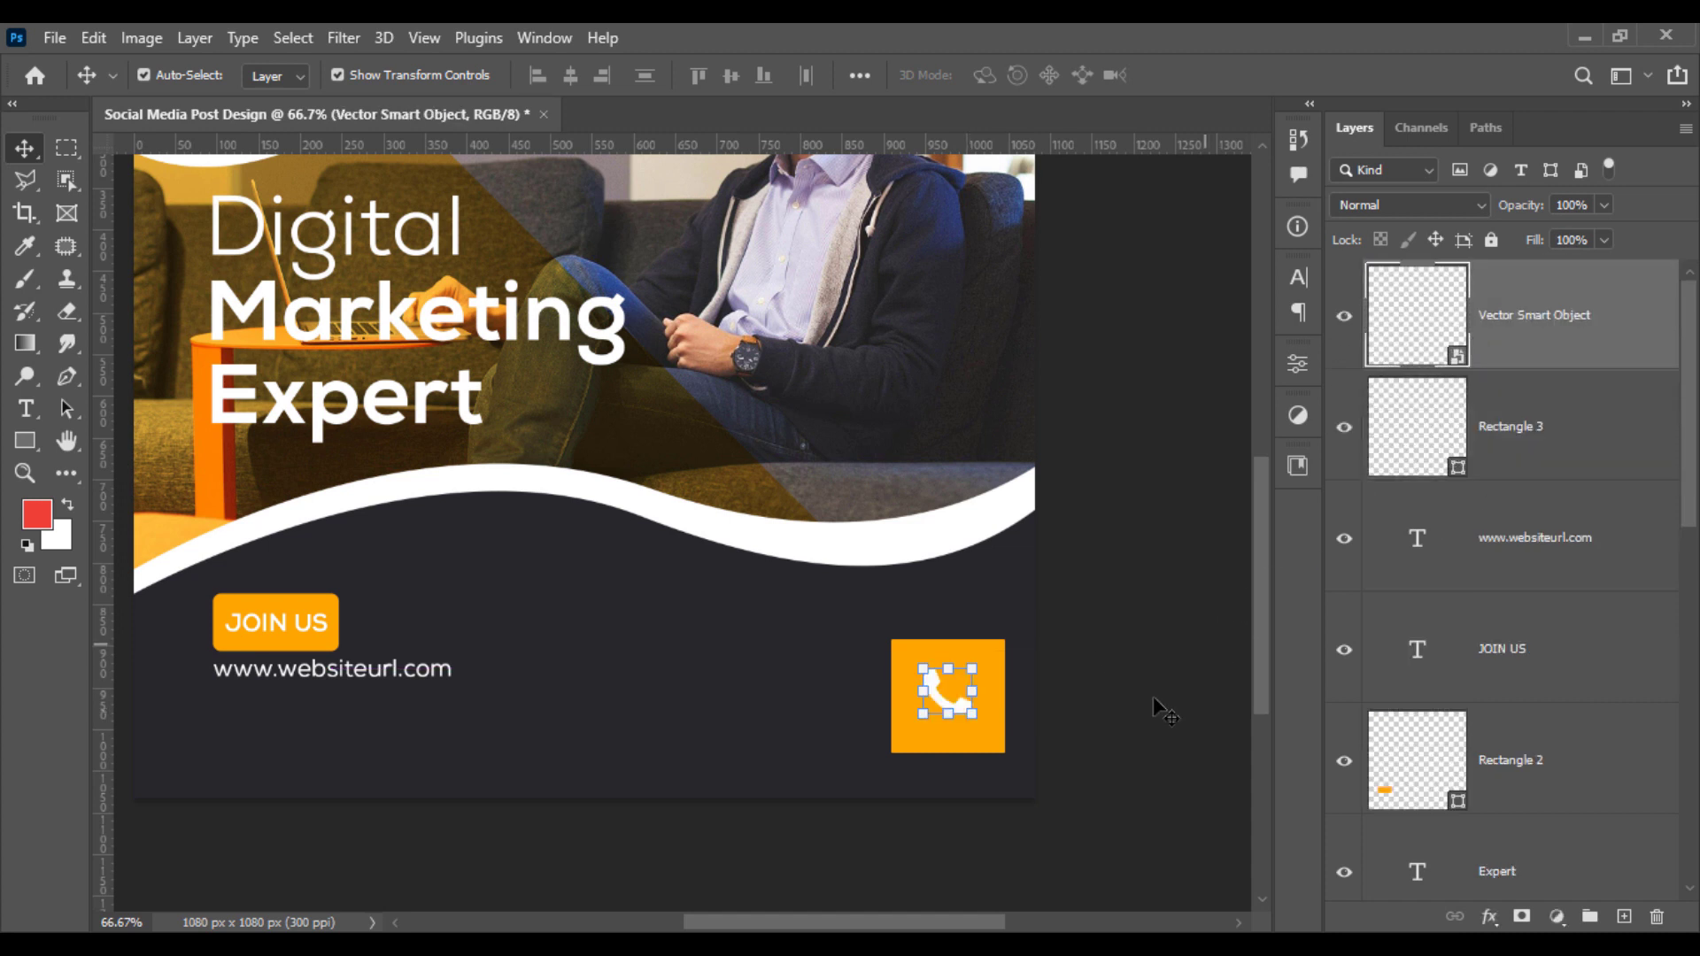
{"action": "mouse_move", "coordinate": [971, 669]}
{"action": "left_mouse_down"}
{"action": "mouse_move", "coordinate": [986, 640]}
{"action": "mouse_move", "coordinate": [980, 658]}
{"action": "left_mouse_up"}
{"action": "key", "text": "Return"}
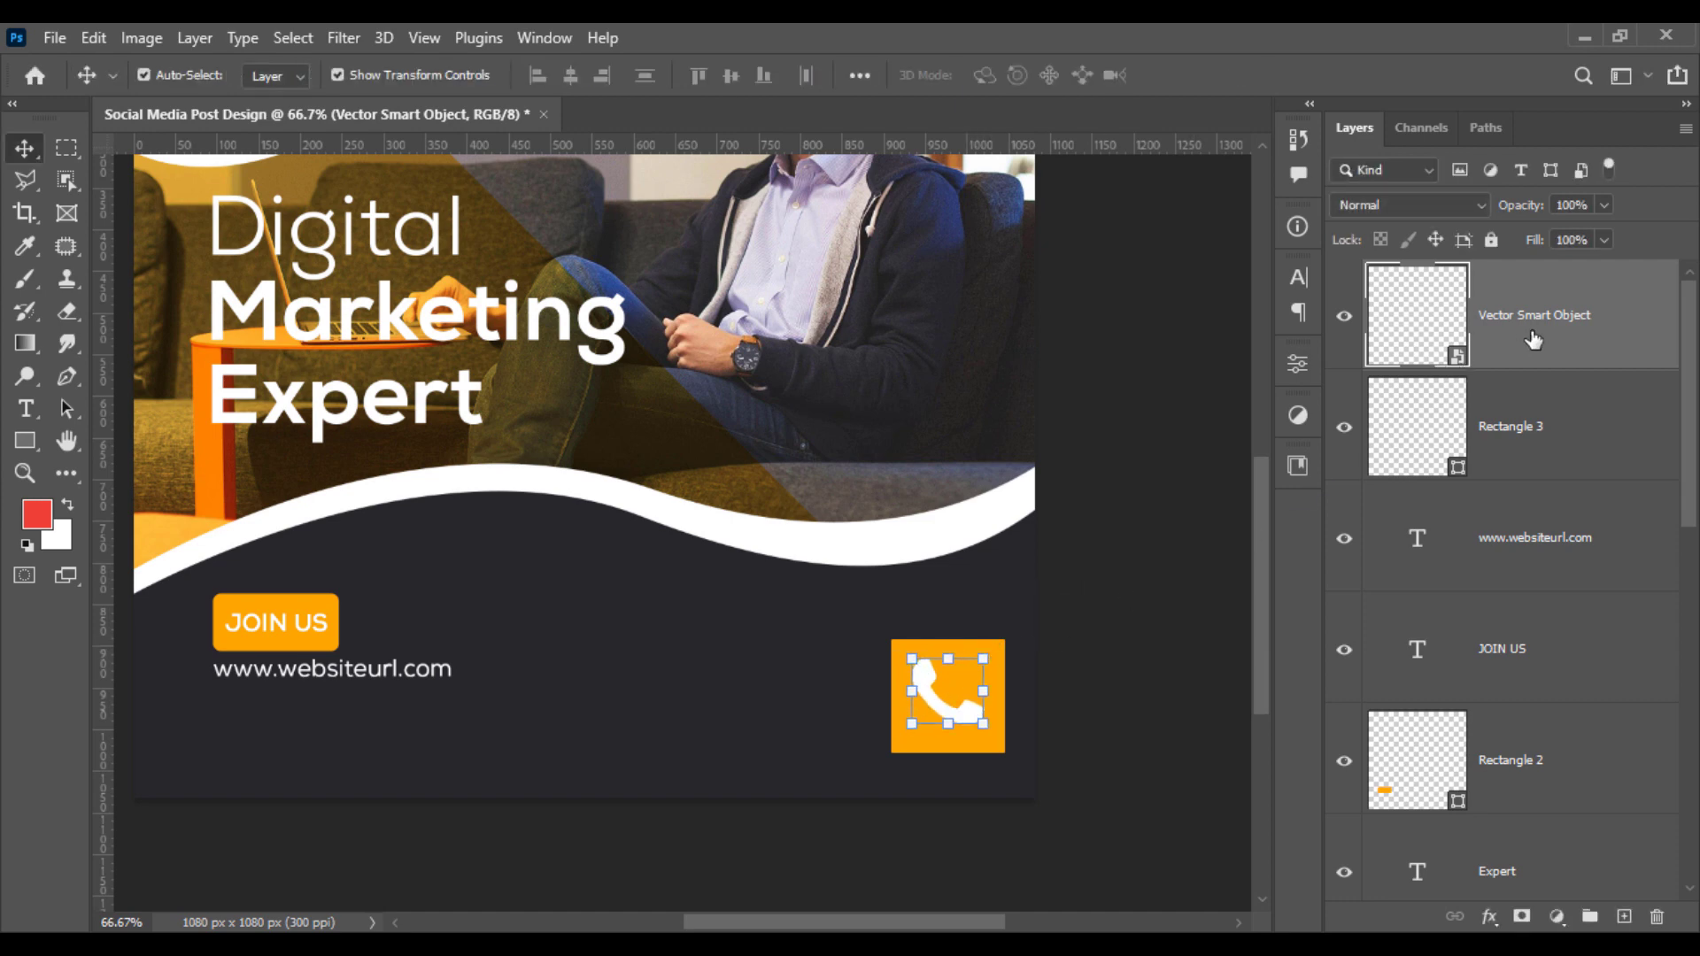
Step: Apply a Color Overlay to the phone icon using 27262c, sampled from the dark wave
{"action": "right_click", "coordinate": [1532, 292]}
{"action": "left_click", "coordinate": [1240, 59]}
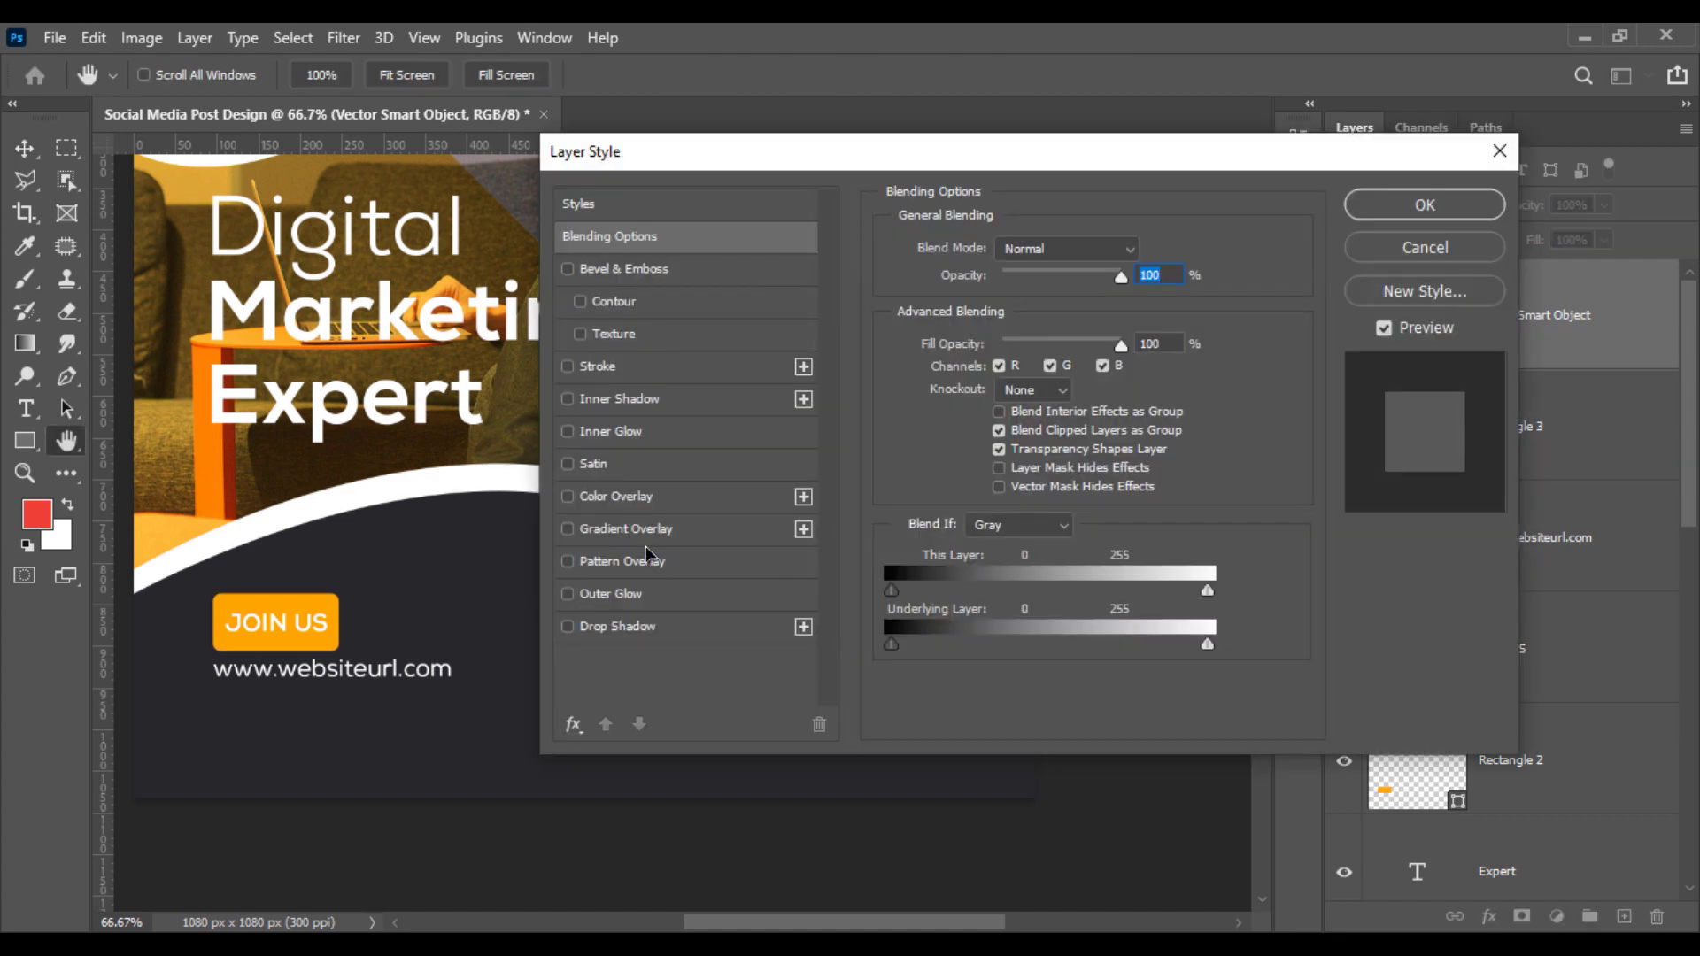
{"action": "left_click", "coordinate": [619, 501]}
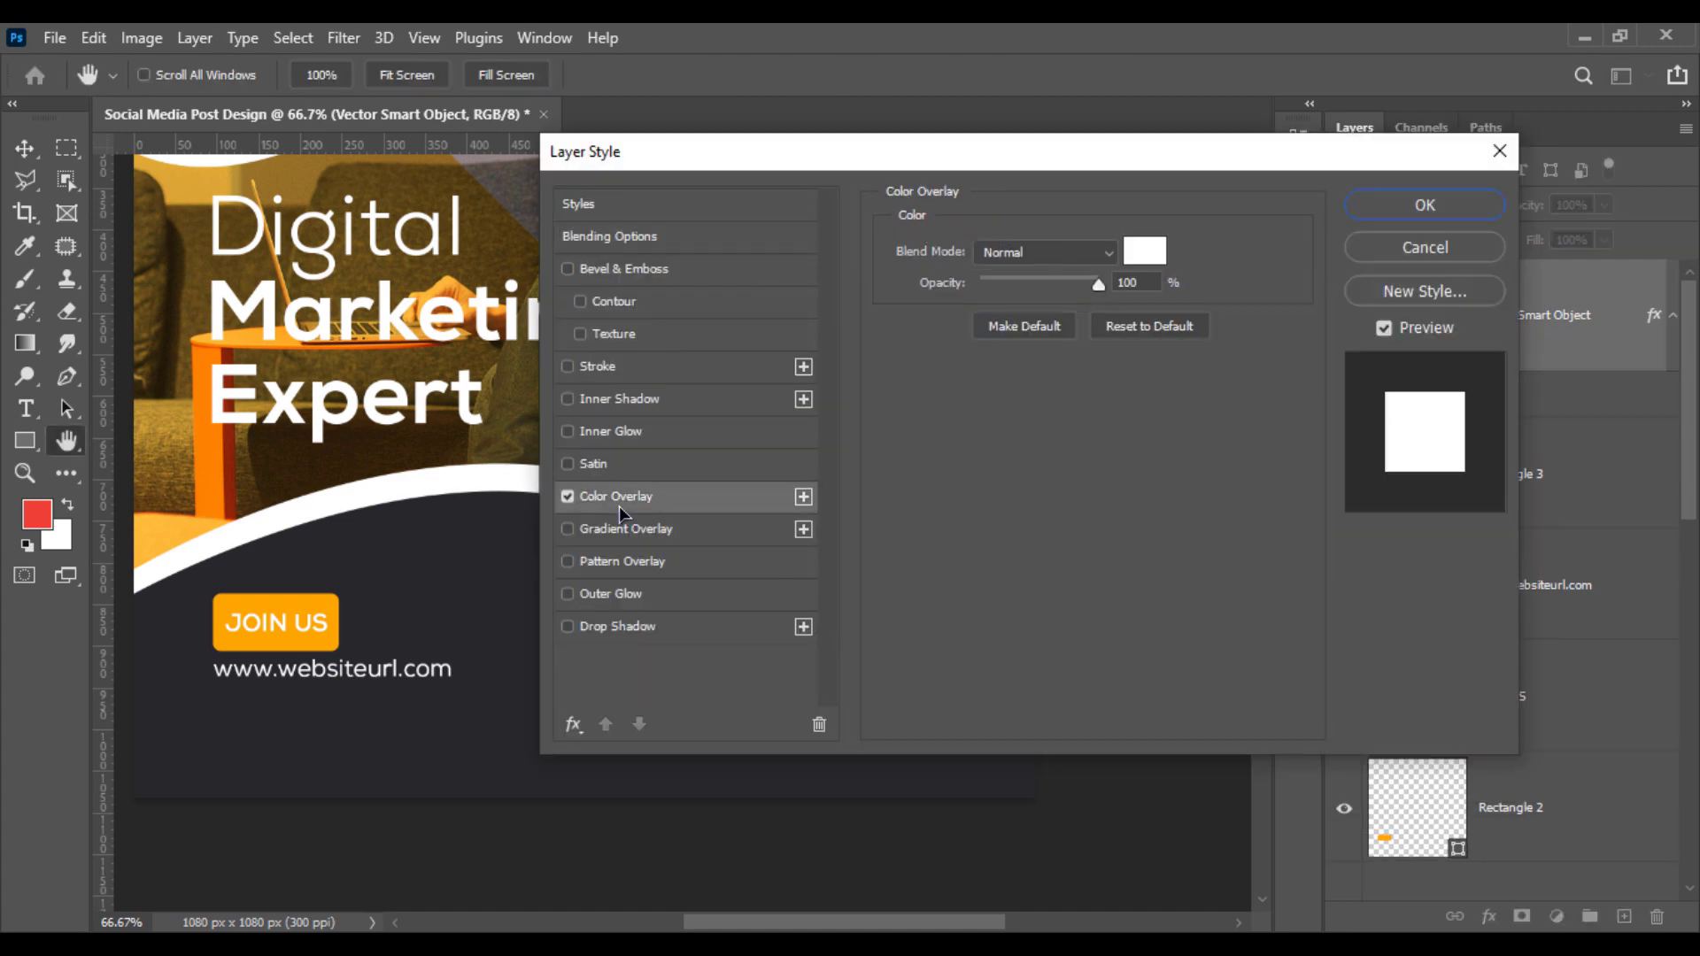
{"action": "left_click", "coordinate": [1165, 251]}
{"action": "left_click", "coordinate": [465, 709]}
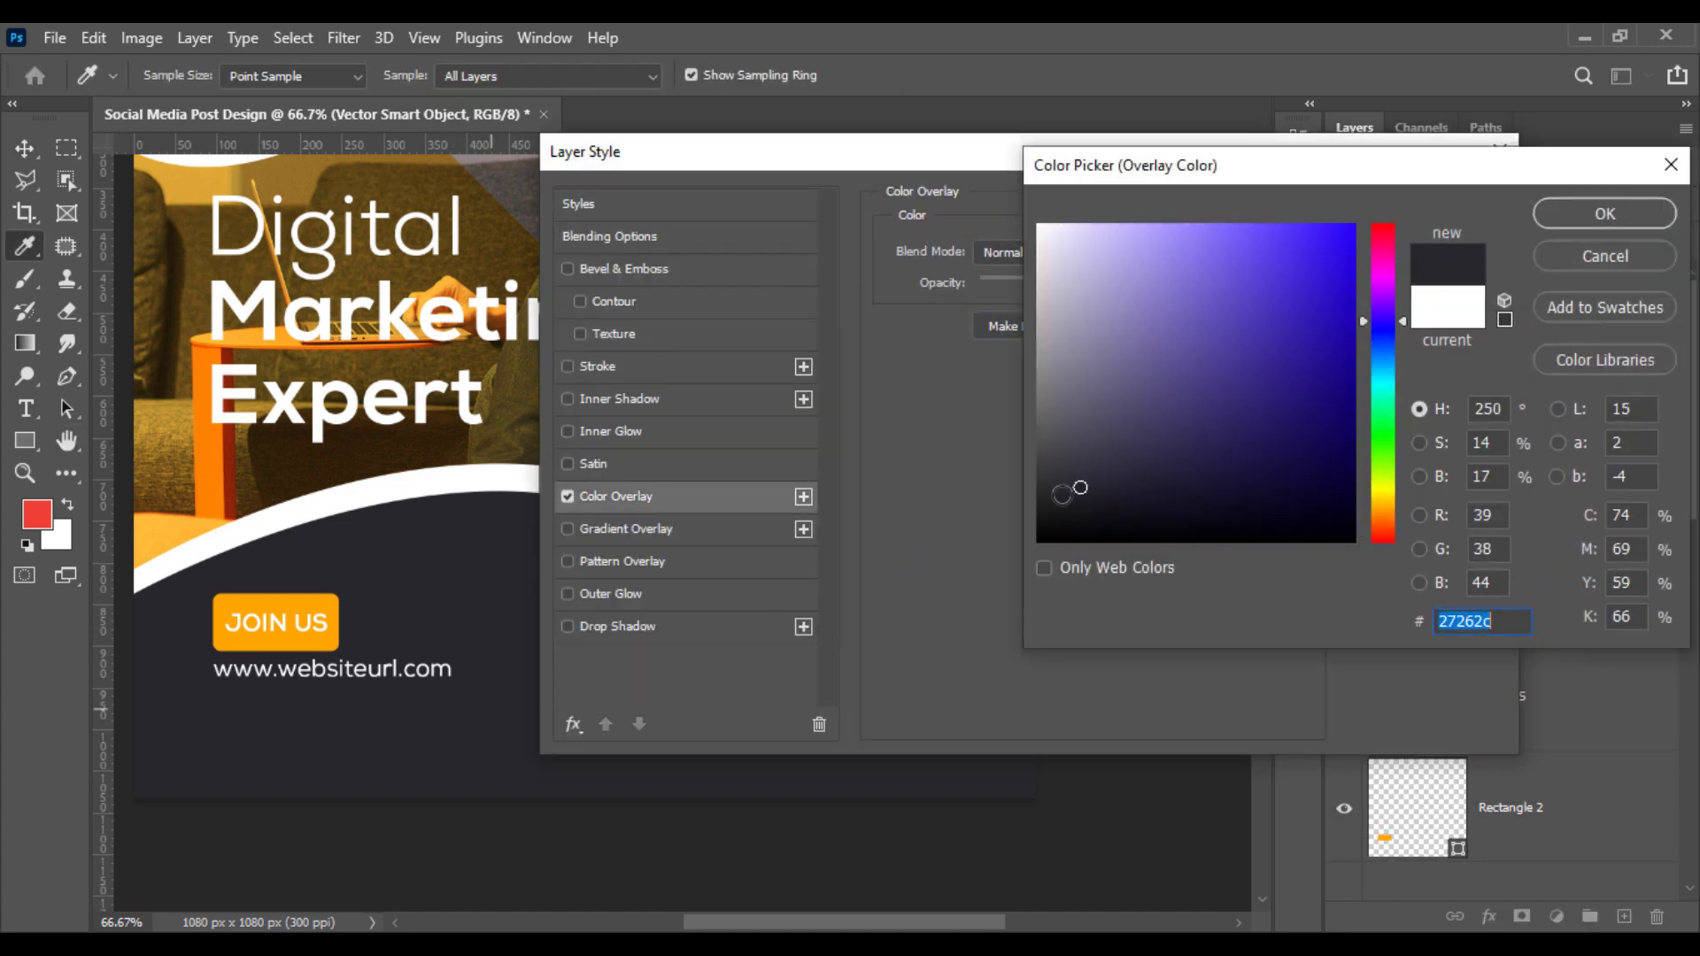
{"action": "left_click", "coordinate": [1631, 224]}
{"action": "left_click", "coordinate": [1416, 209]}
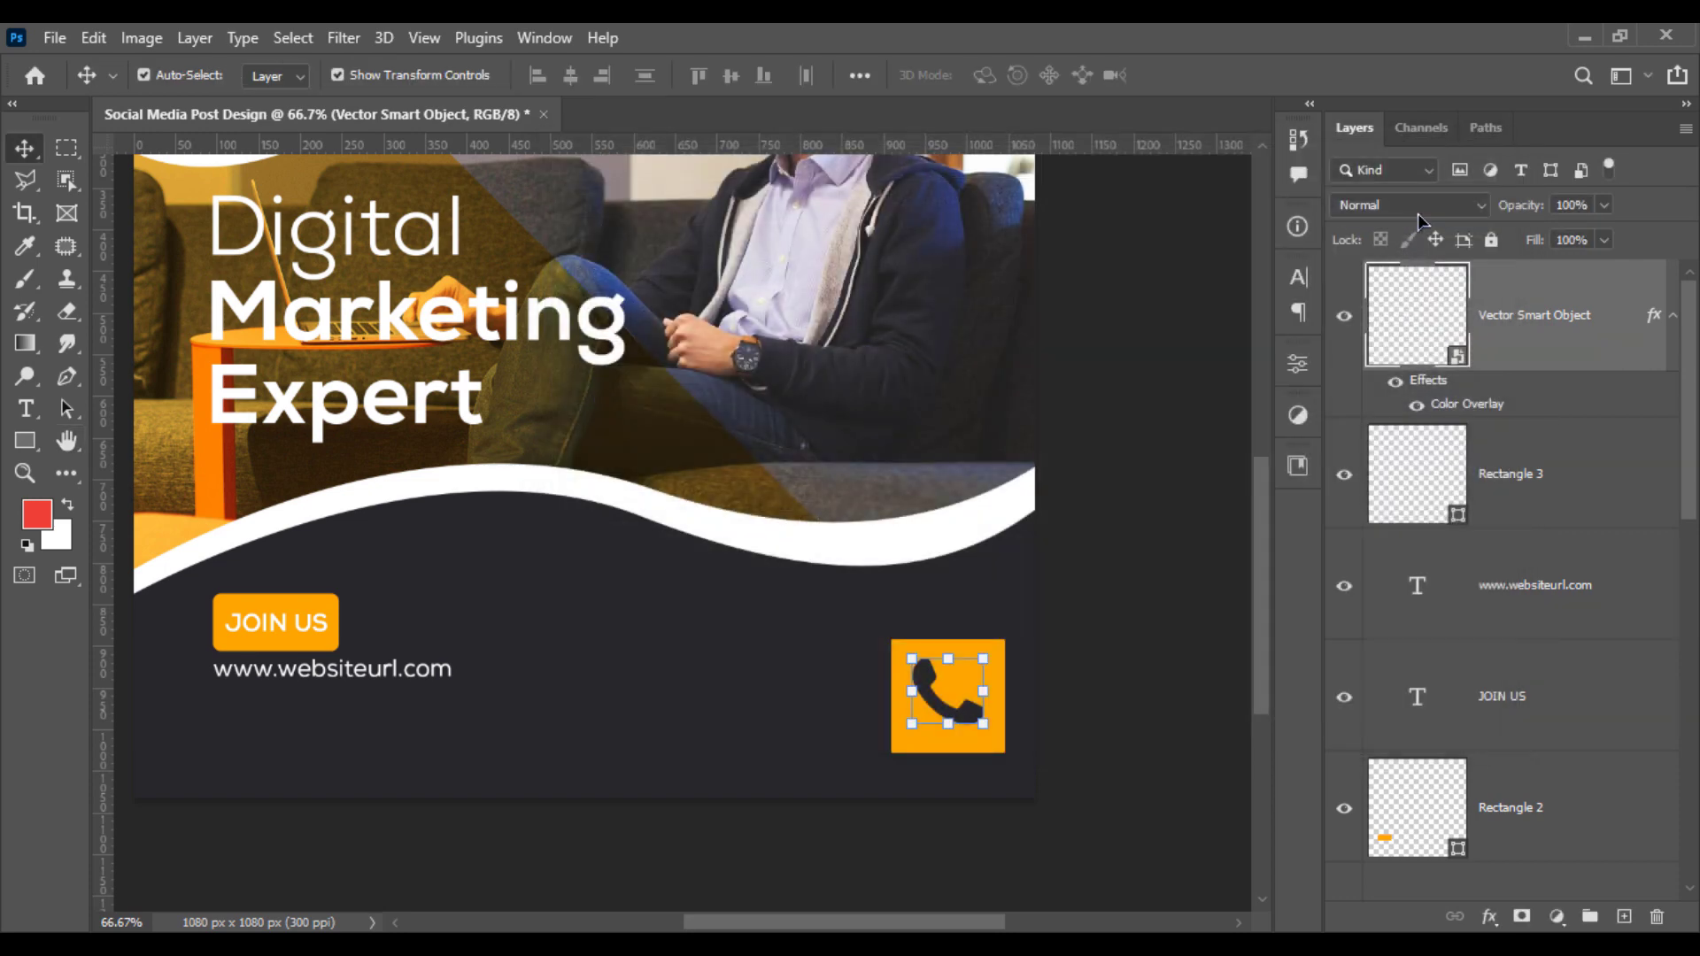
Step: Convert the phone icon and its orange square together into one smart object
{"action": "left_click", "coordinate": [1511, 453], "text": "shift"}
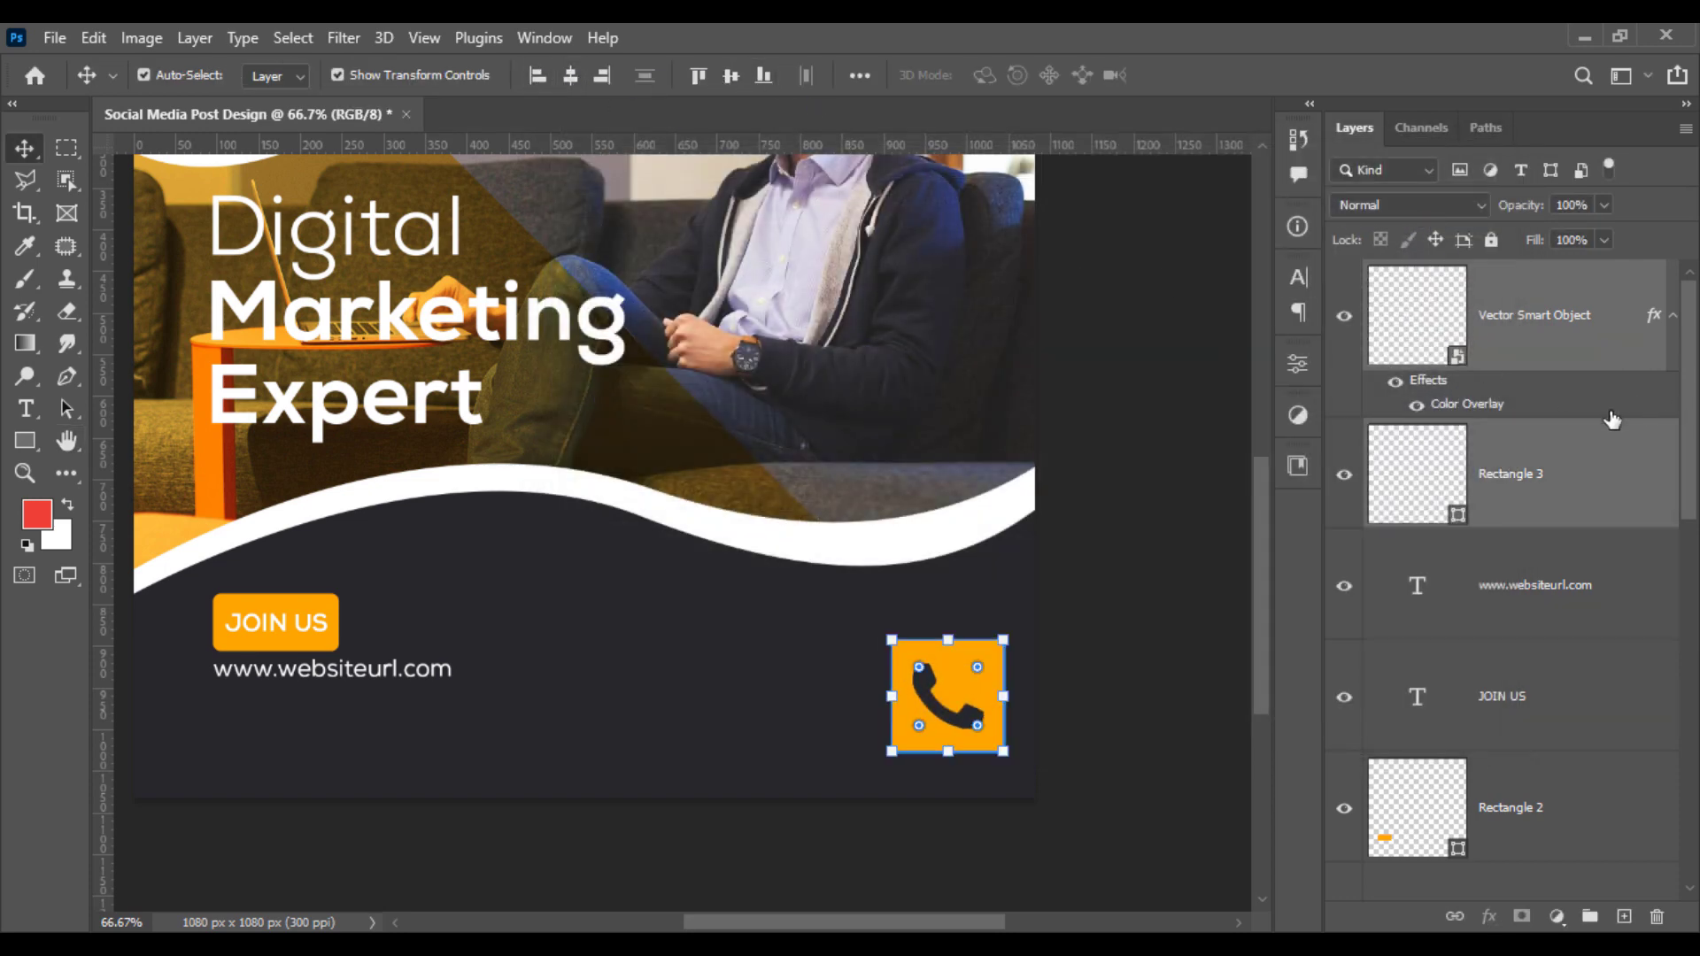
{"action": "right_click", "coordinate": [1583, 336]}
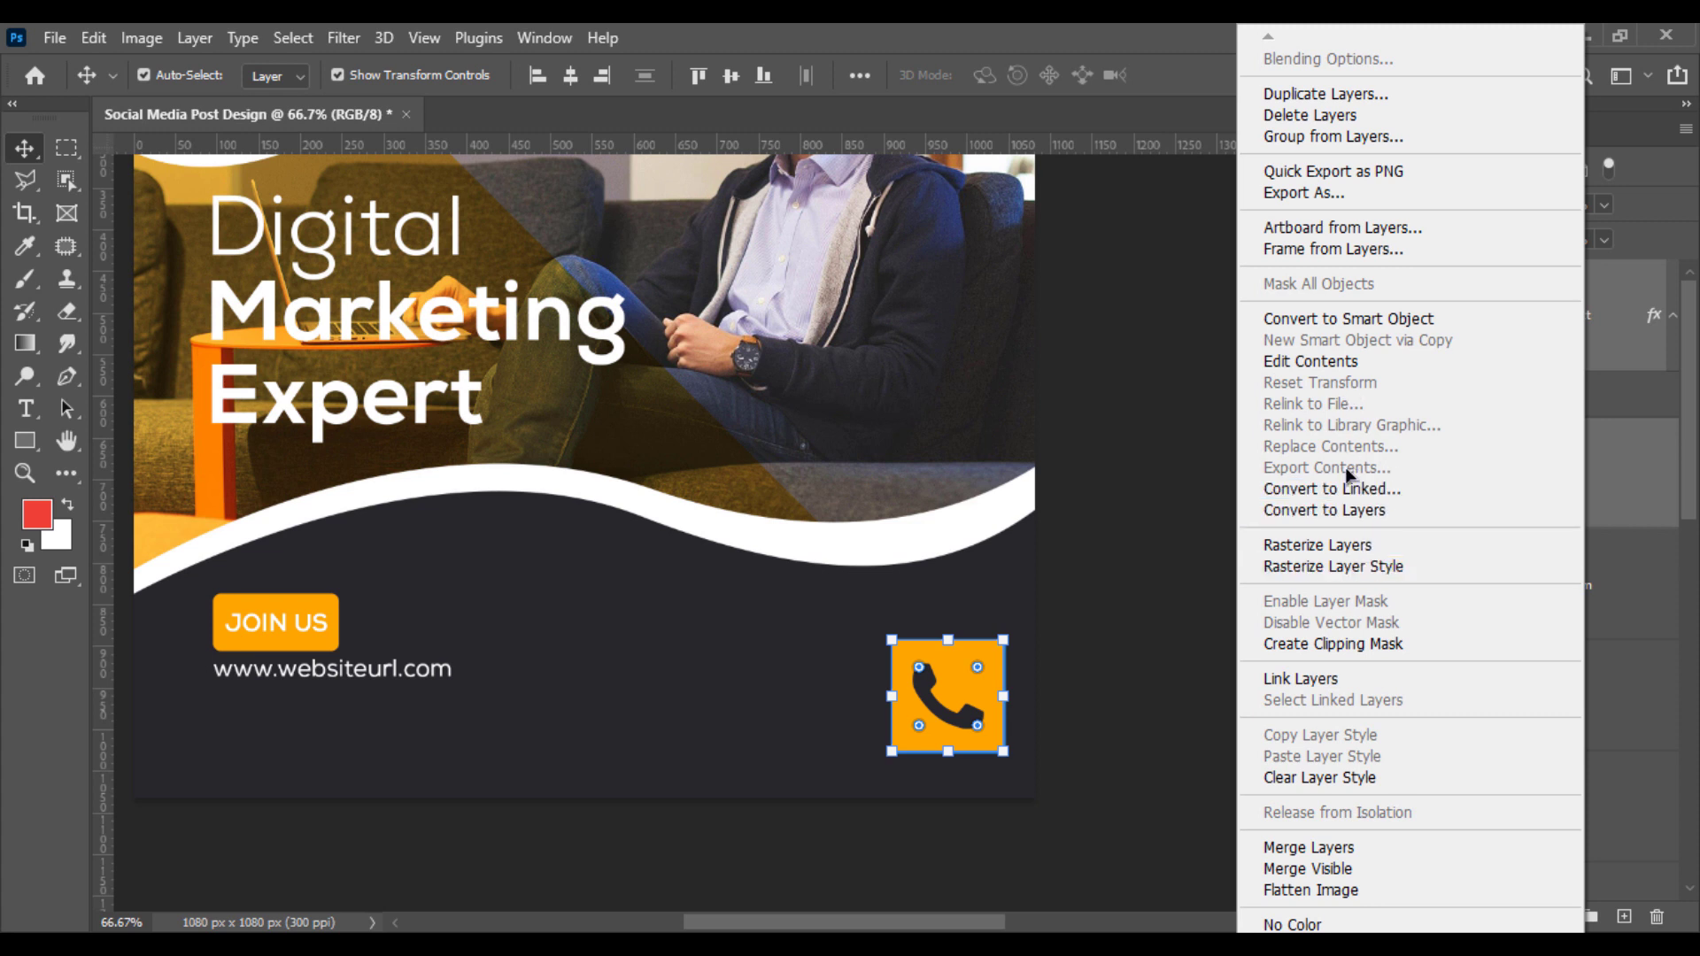
{"action": "left_click", "coordinate": [1337, 318]}
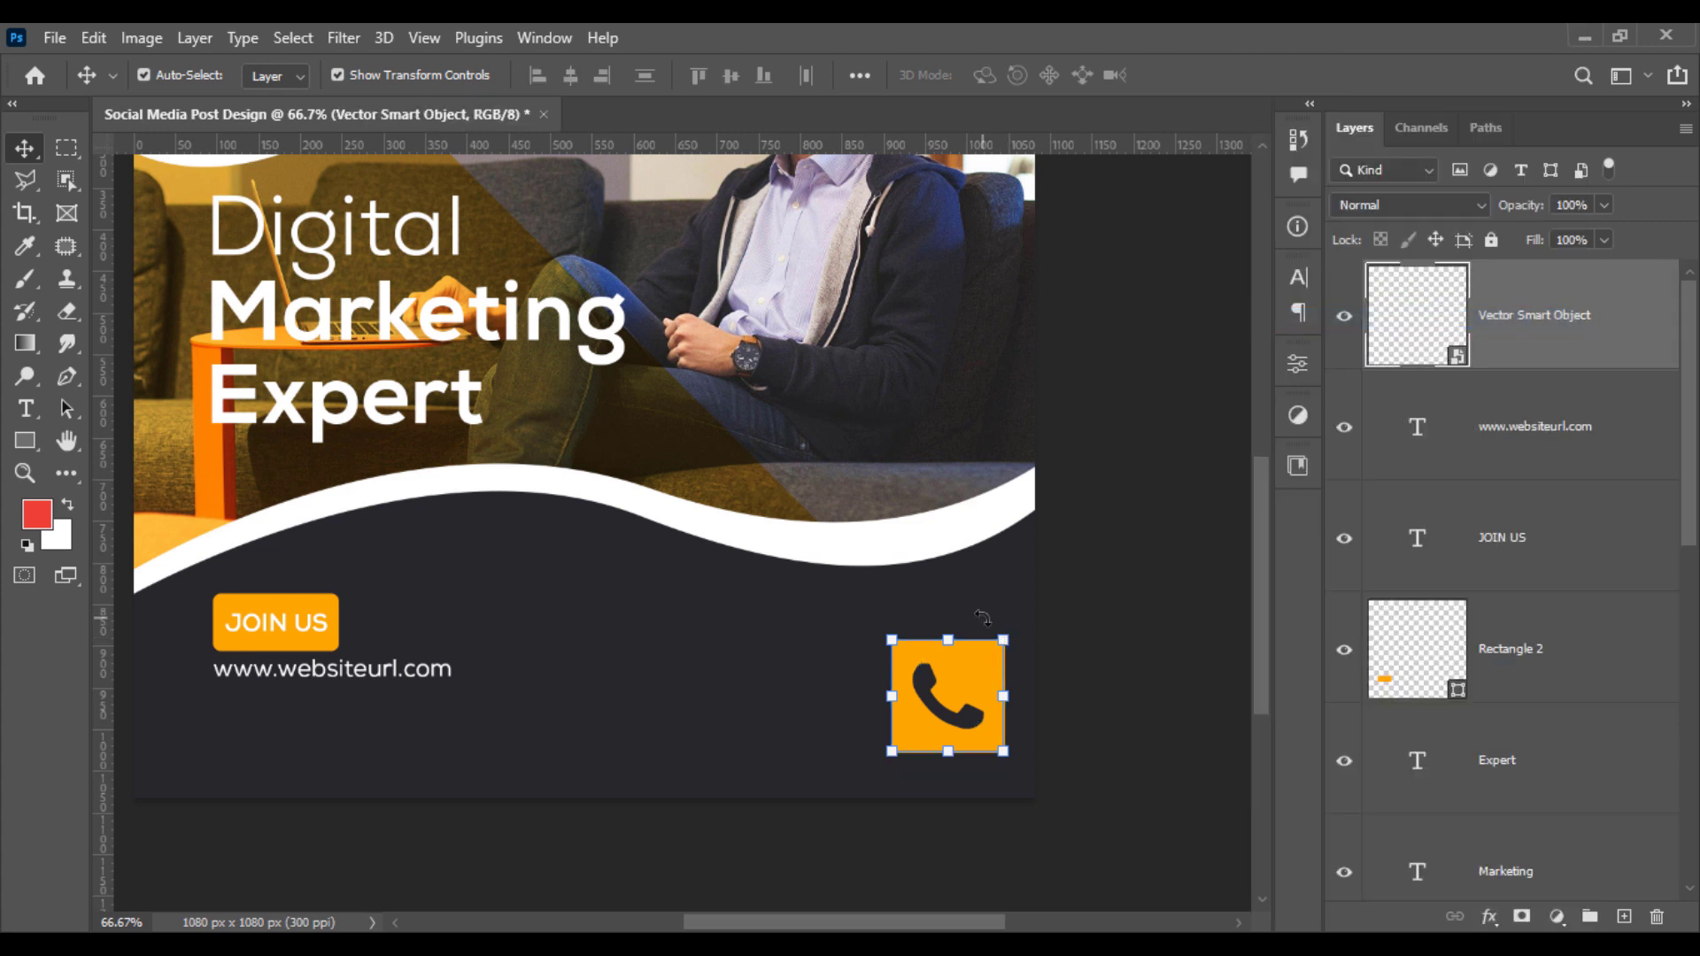
Step: Scale the orange phone icon down to about 73 x 73 px and move it up about 7 px
{"action": "left_click_drag", "start_coordinate": [1002, 637], "coordinate": [978, 663]}
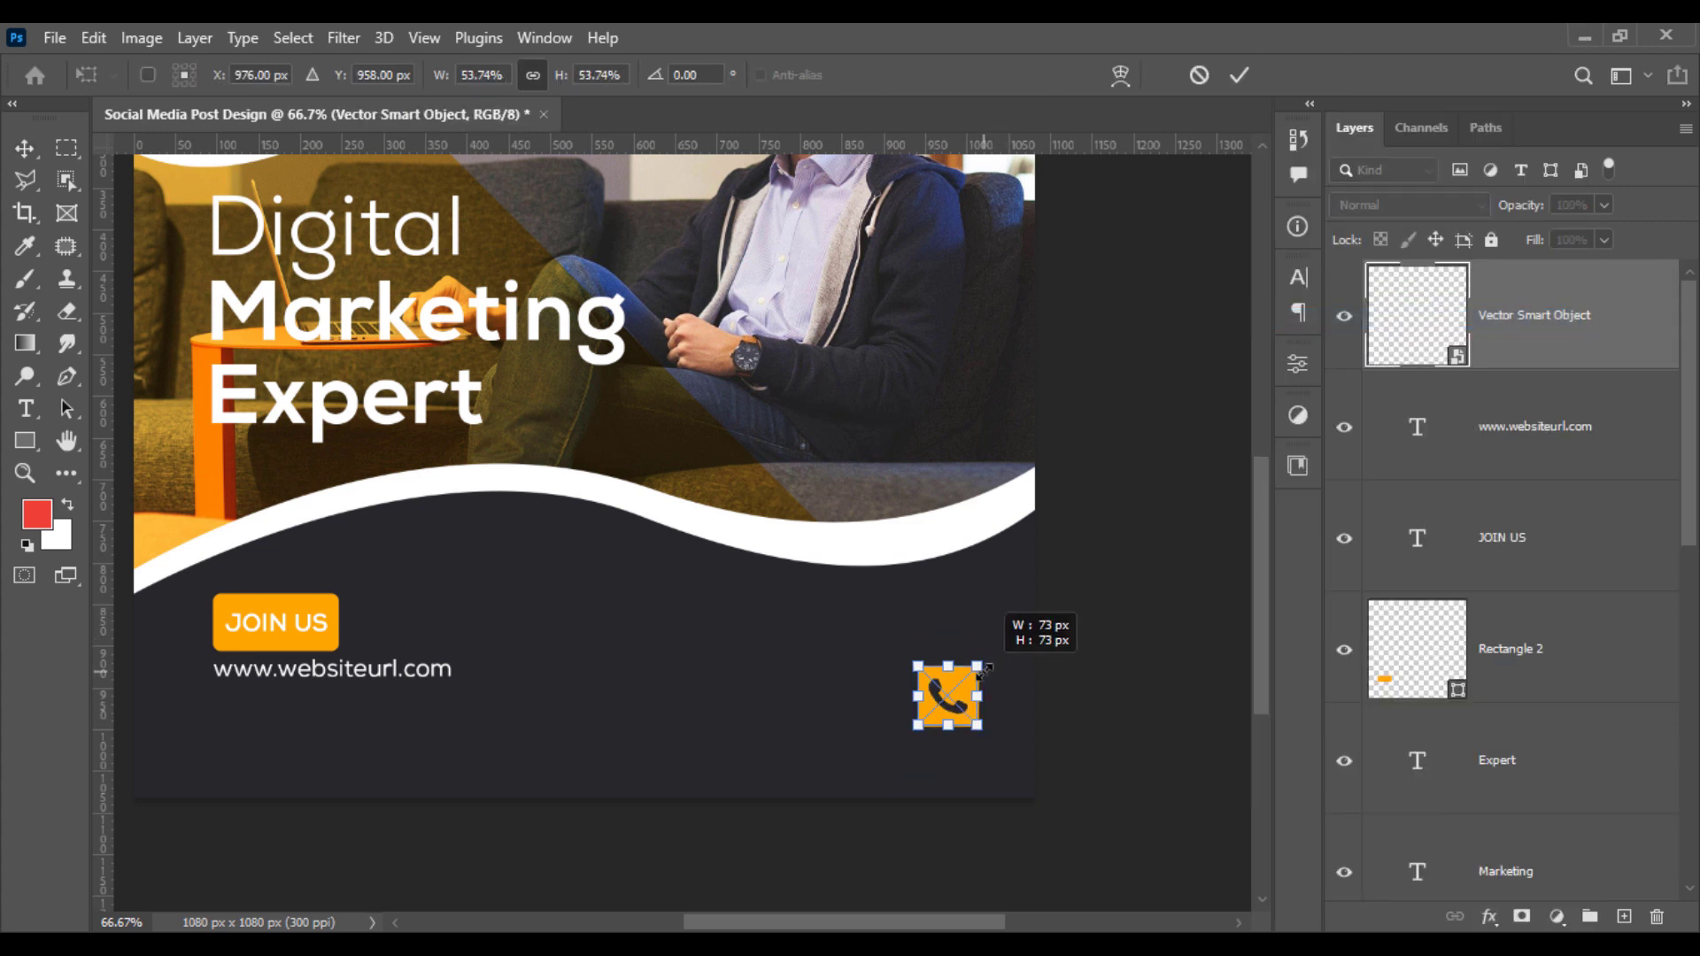
{"action": "key", "text": "Return"}
{"action": "left_click", "coordinate": [1098, 677]}
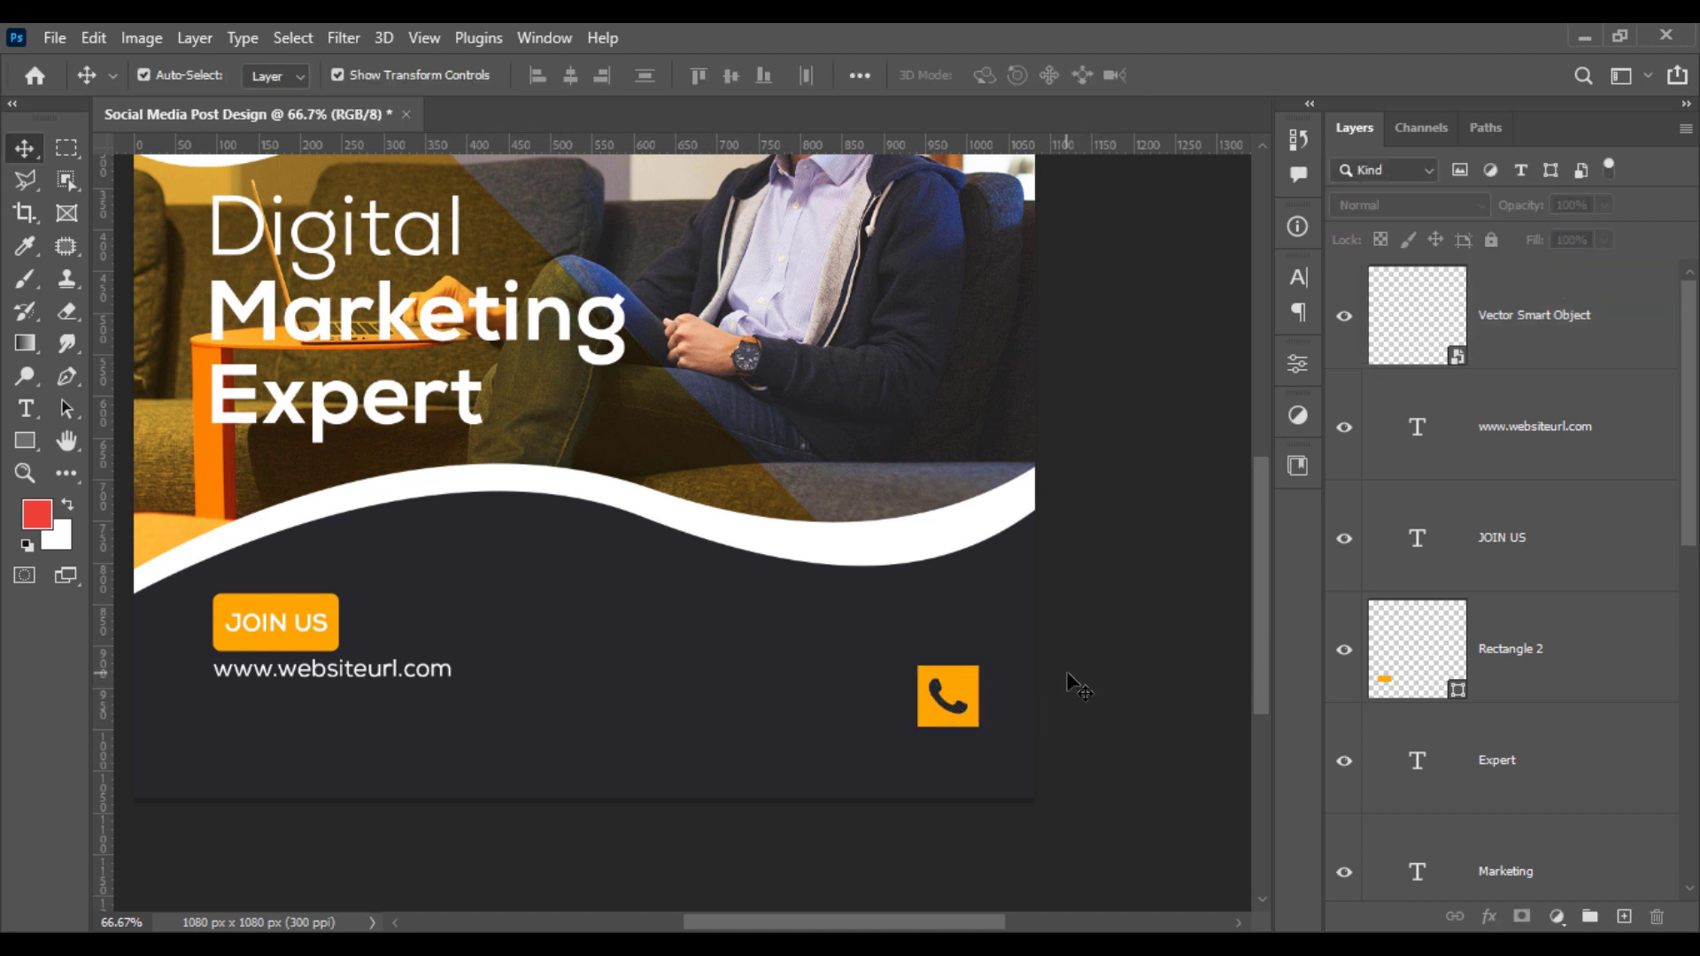
{"action": "left_click_drag", "start_coordinate": [960, 702], "coordinate": [958, 692]}
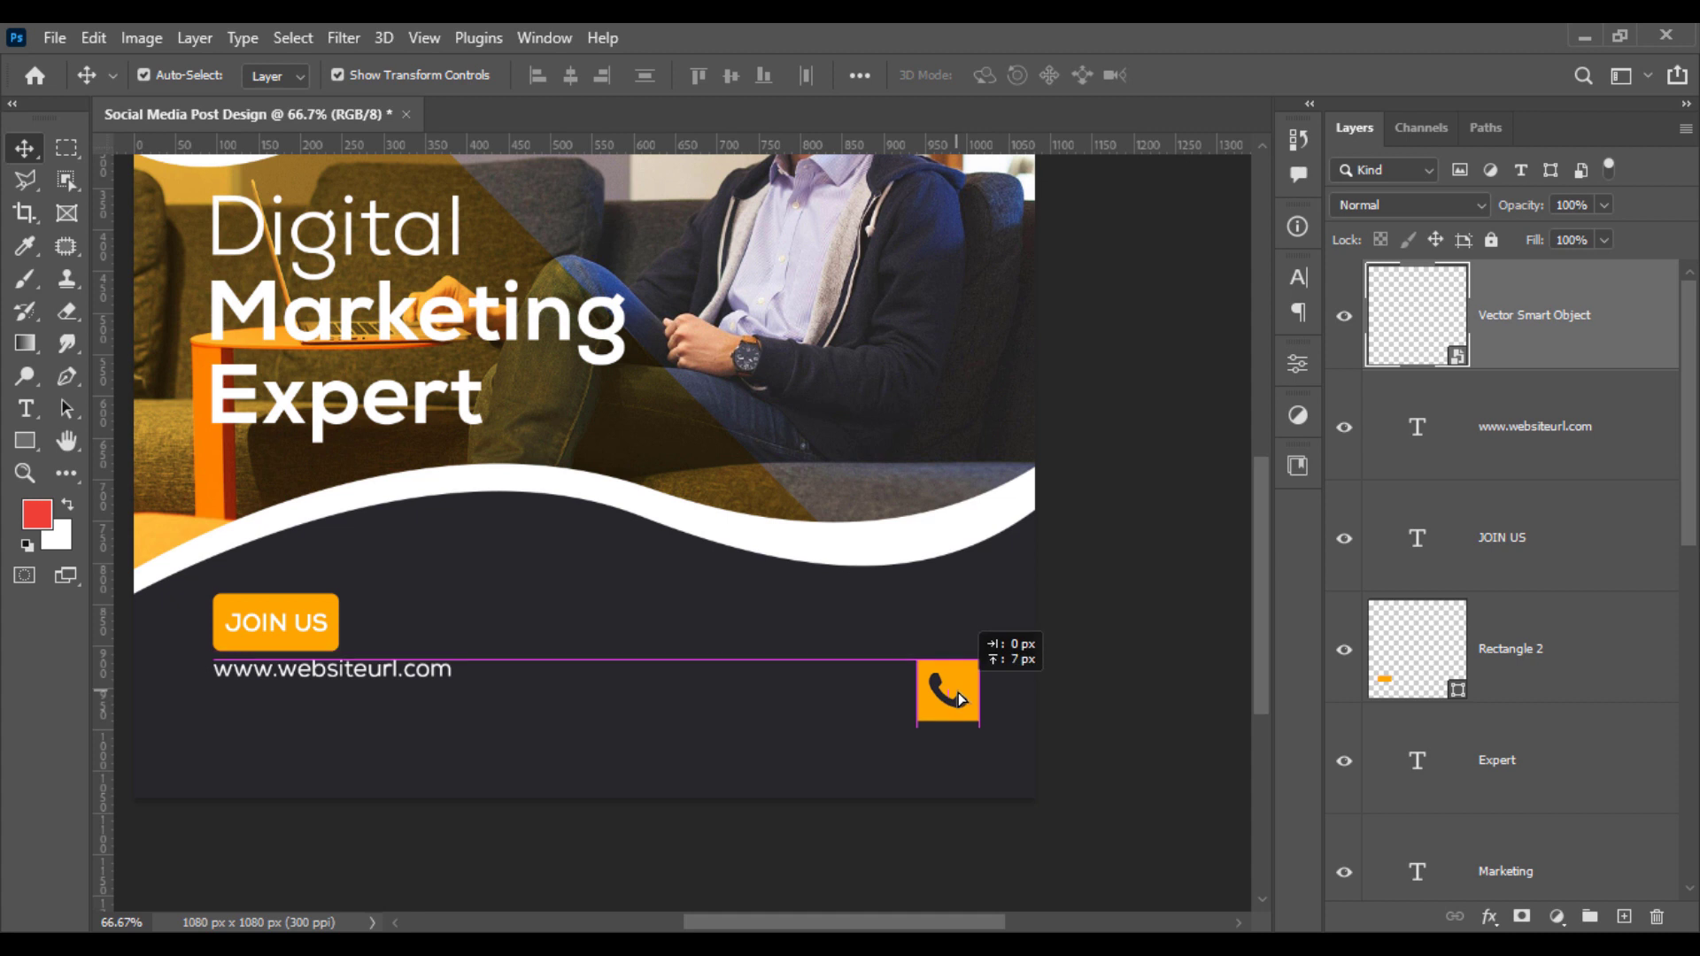
{"action": "left_click", "coordinate": [1098, 682]}
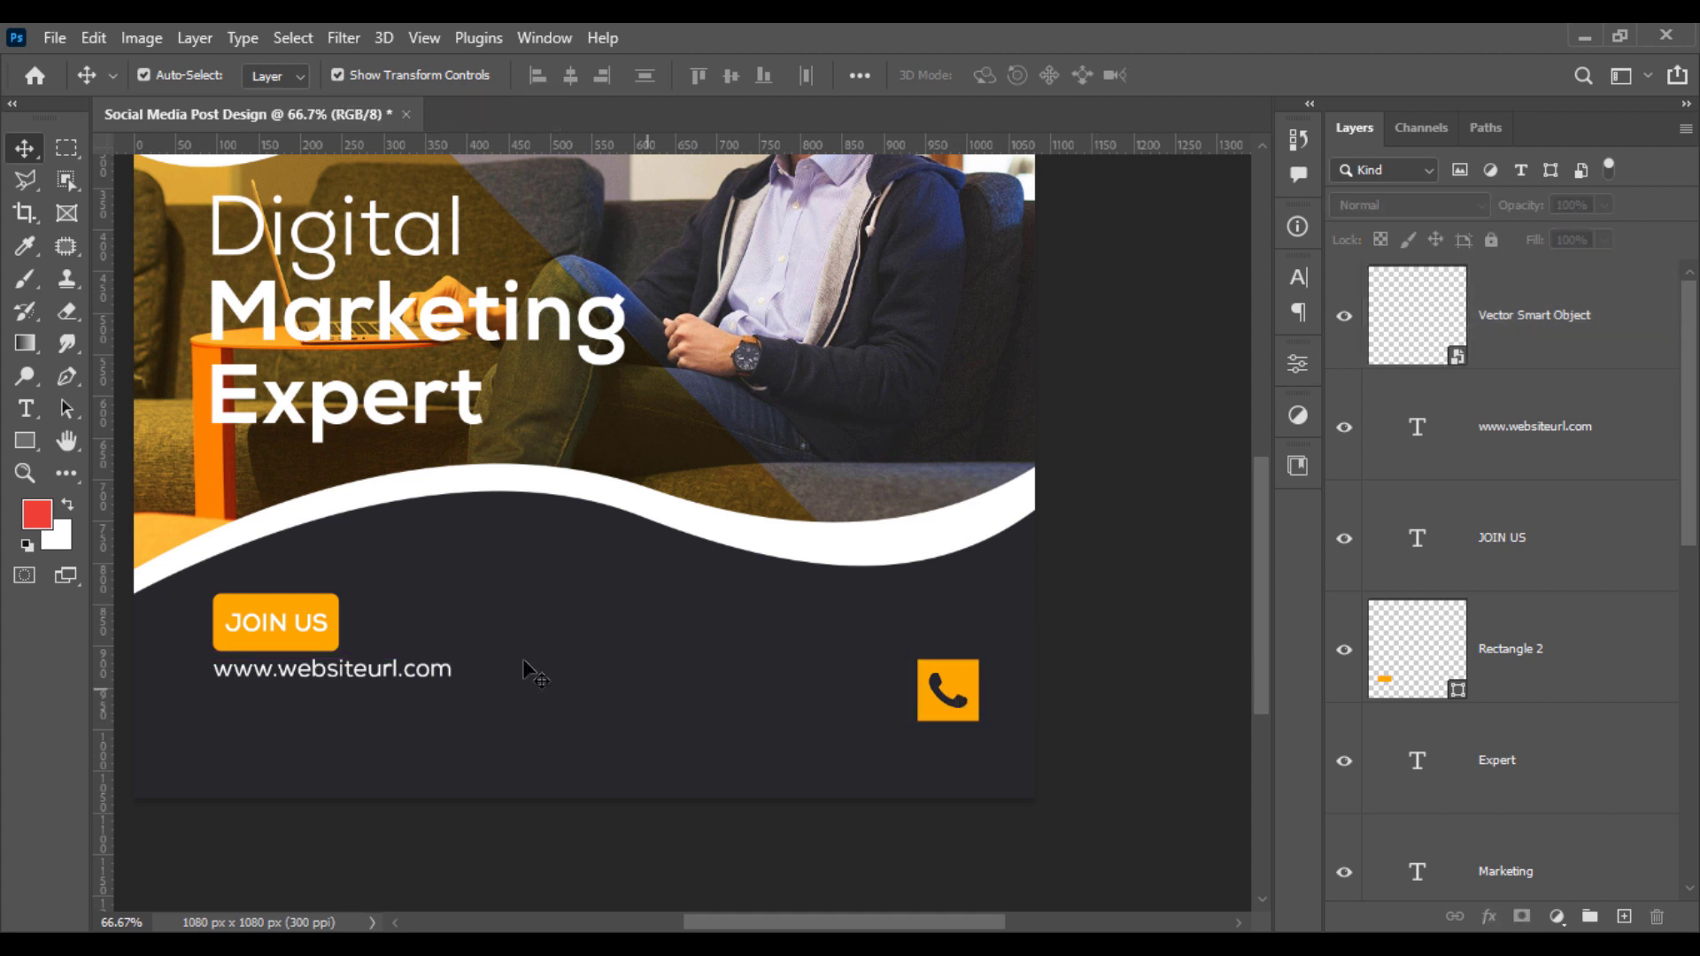
Step: Add a text layer with the contact phone number on the dark area, between the web address and the phone icon
{"action": "left_click", "coordinate": [25, 416]}
{"action": "left_click", "coordinate": [578, 747]}
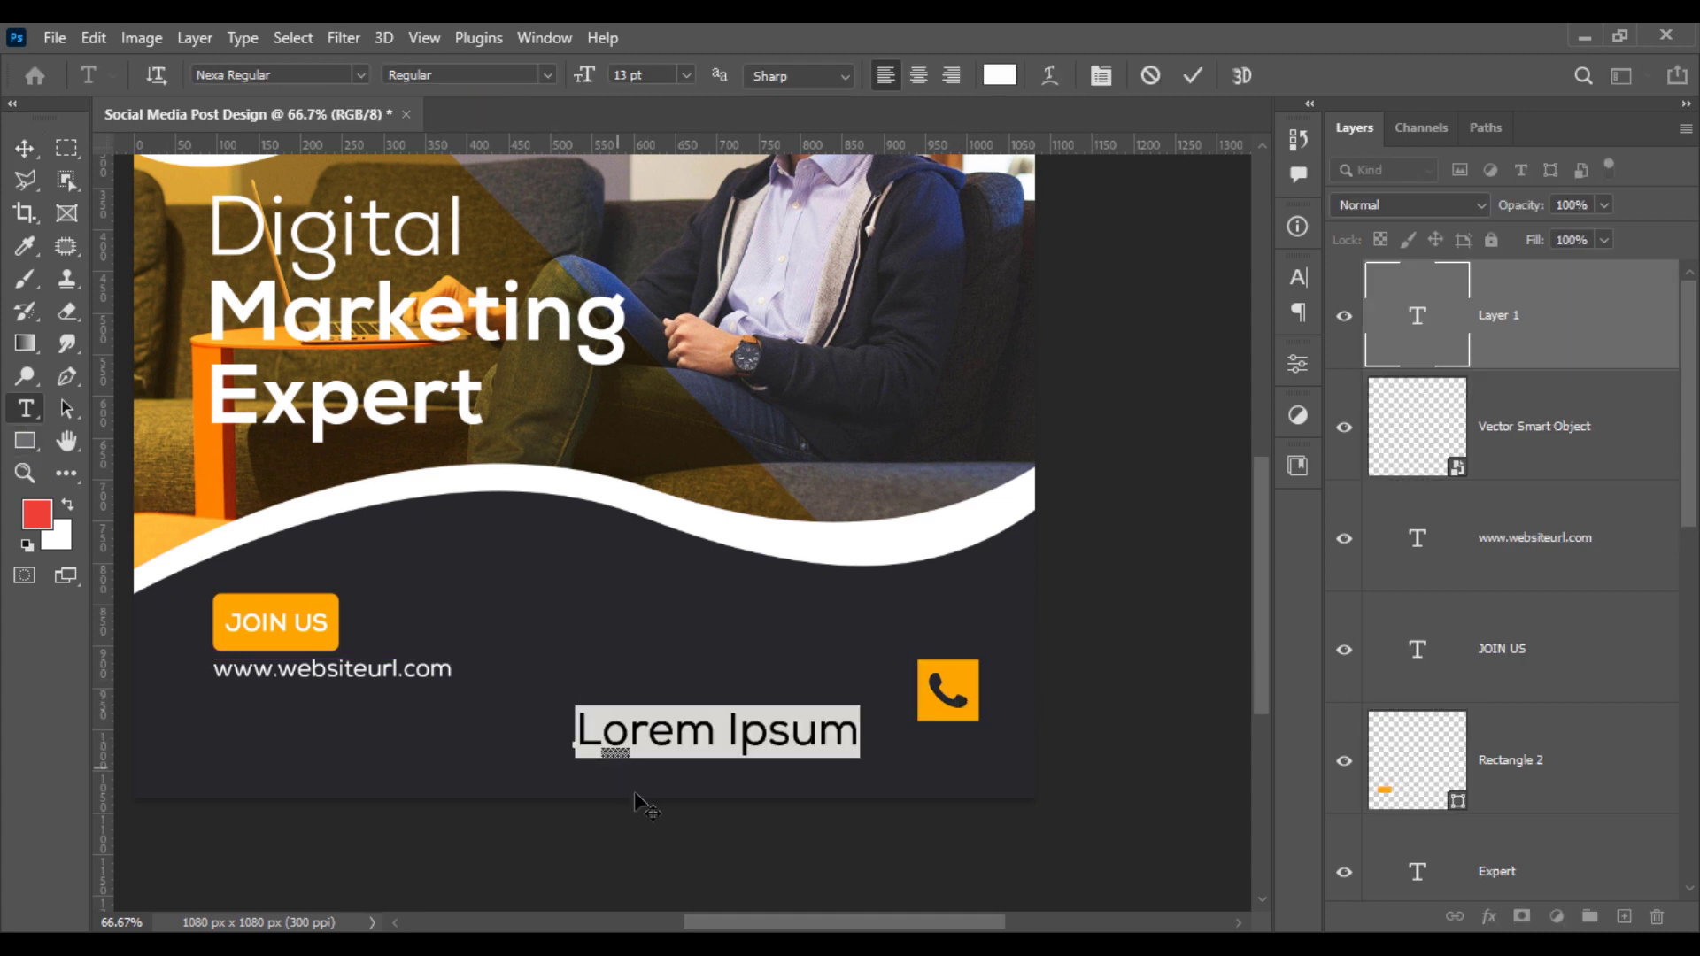
{"action": "key", "text": "BackSpace"}
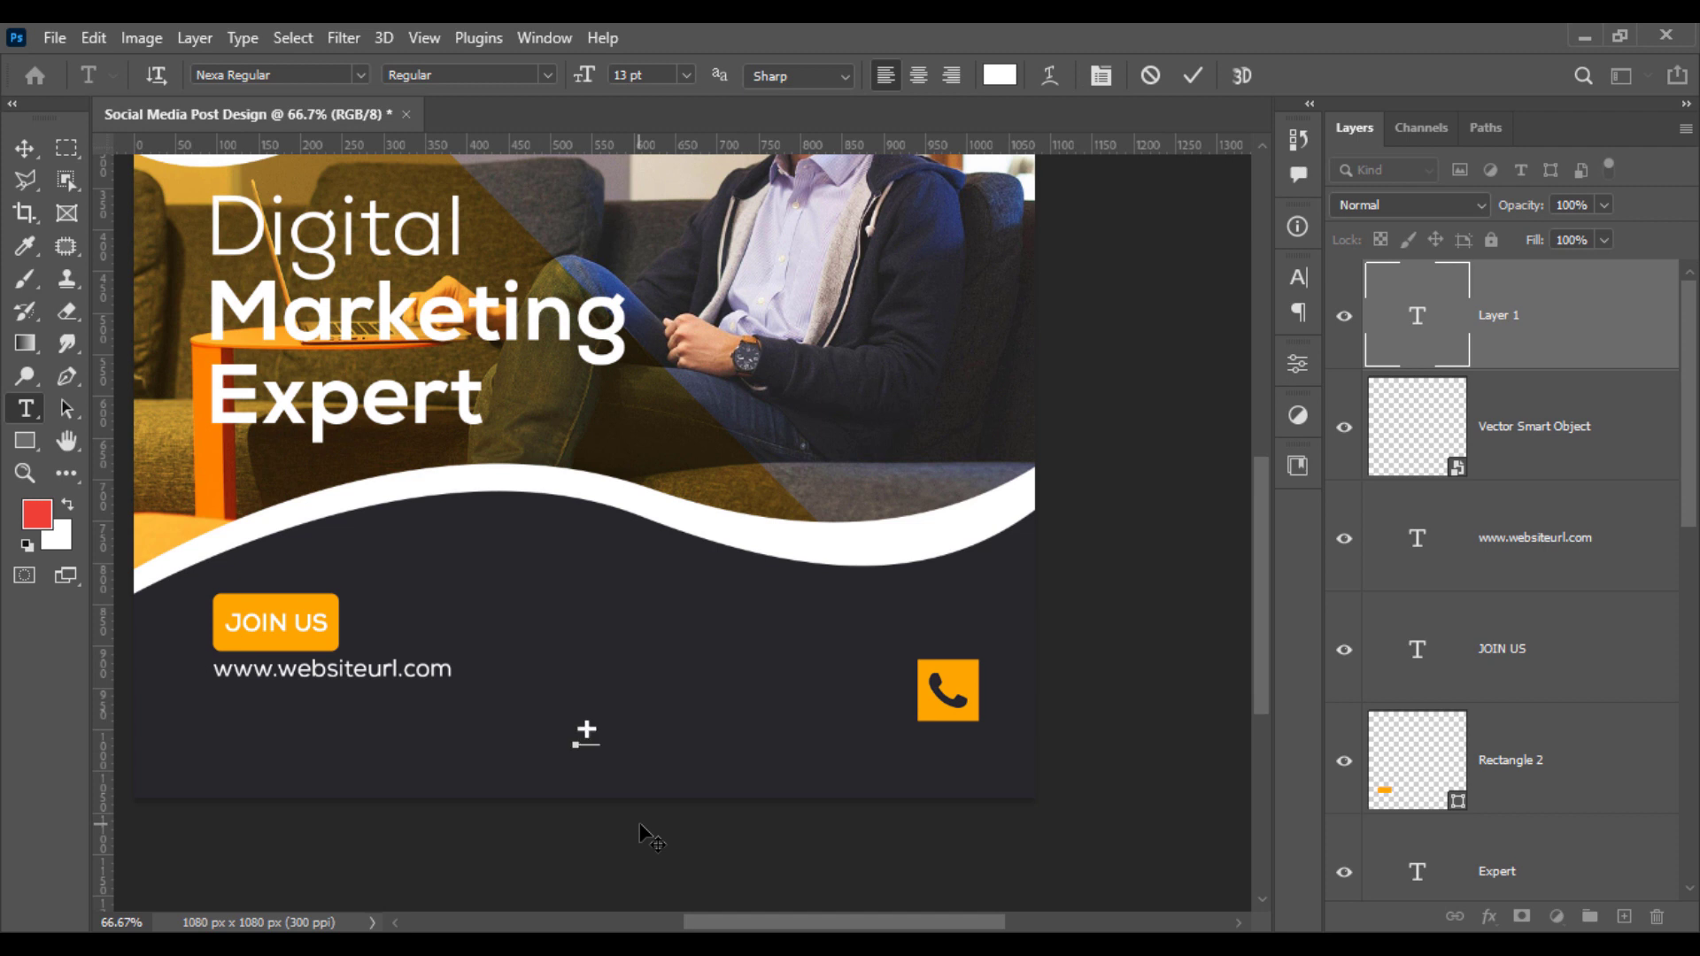
{"action": "scroll", "coordinate": [641, 828], "scroll_direction": "down", "scroll_amount": 5}
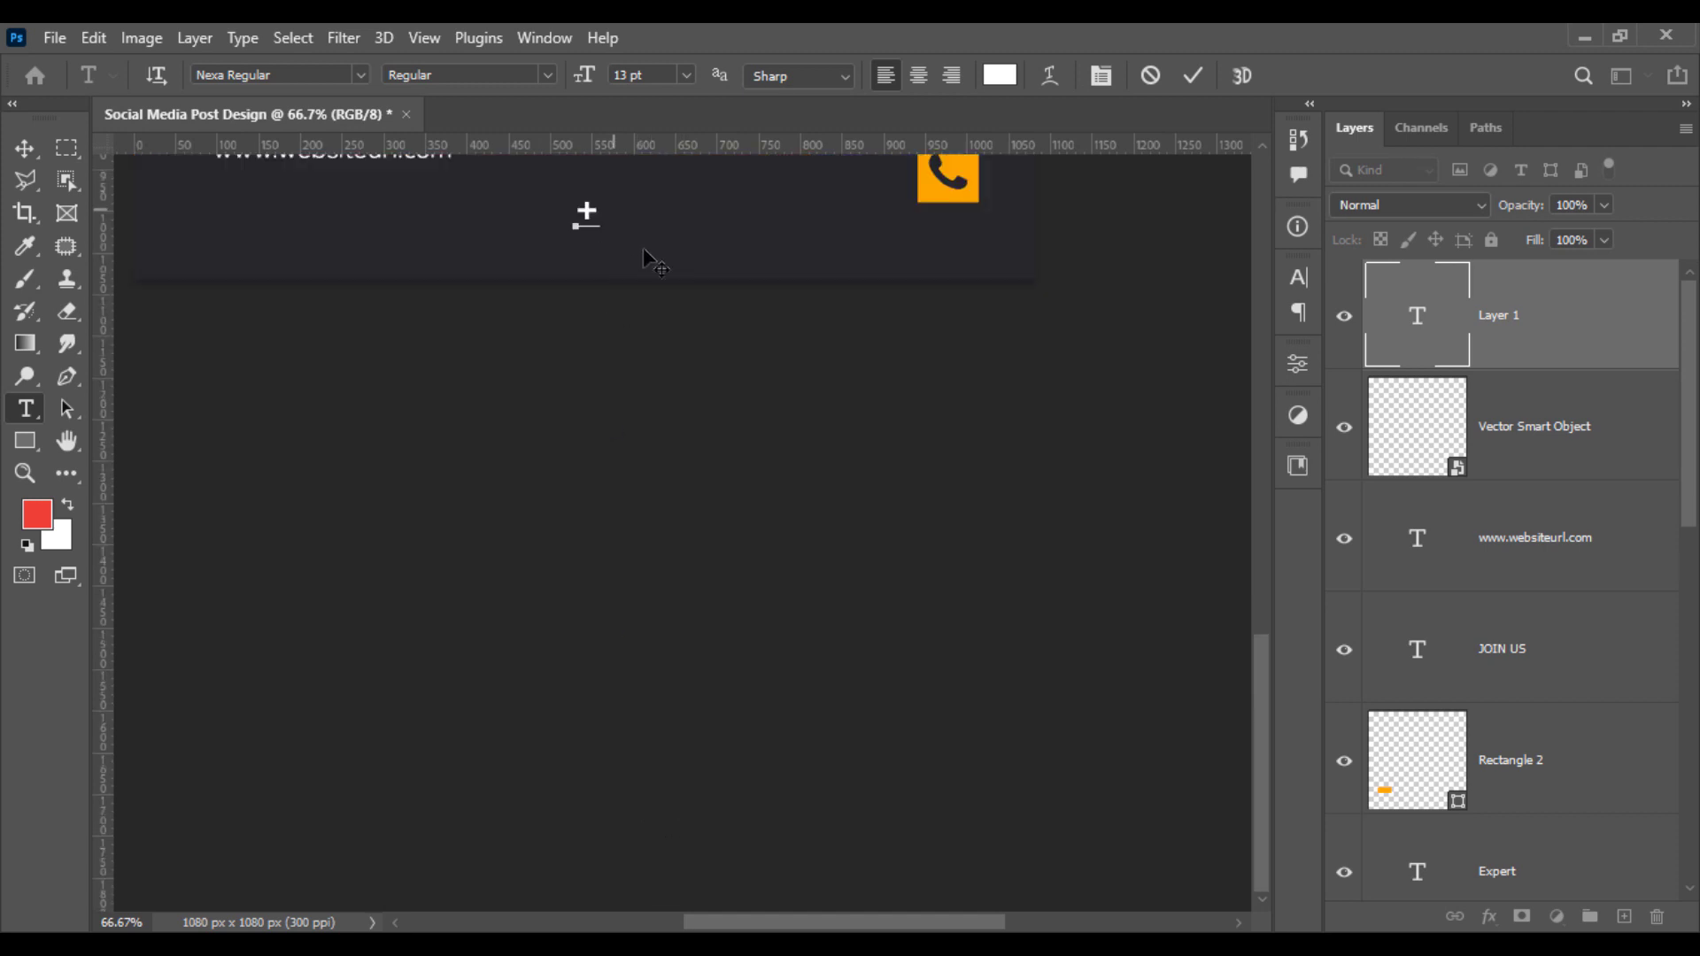
{"action": "scroll", "coordinate": [655, 264], "scroll_direction": "up", "scroll_amount": 5}
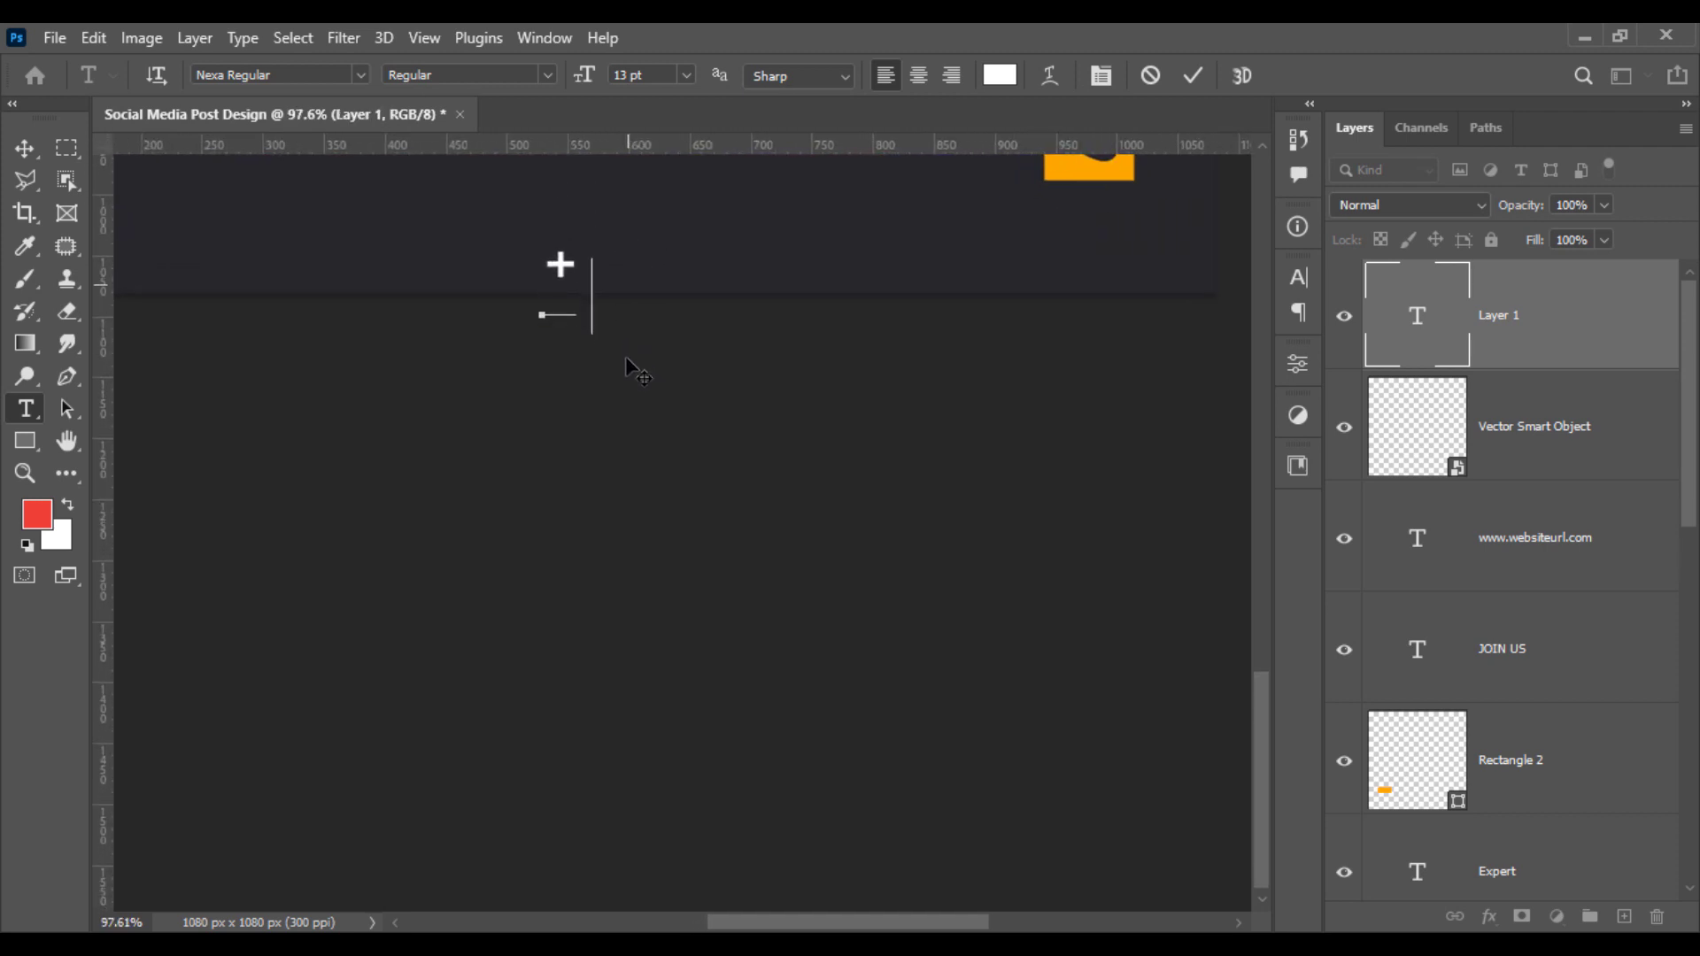
{"action": "left_click_drag", "start_coordinate": [626, 359], "coordinate": [626, 239]}
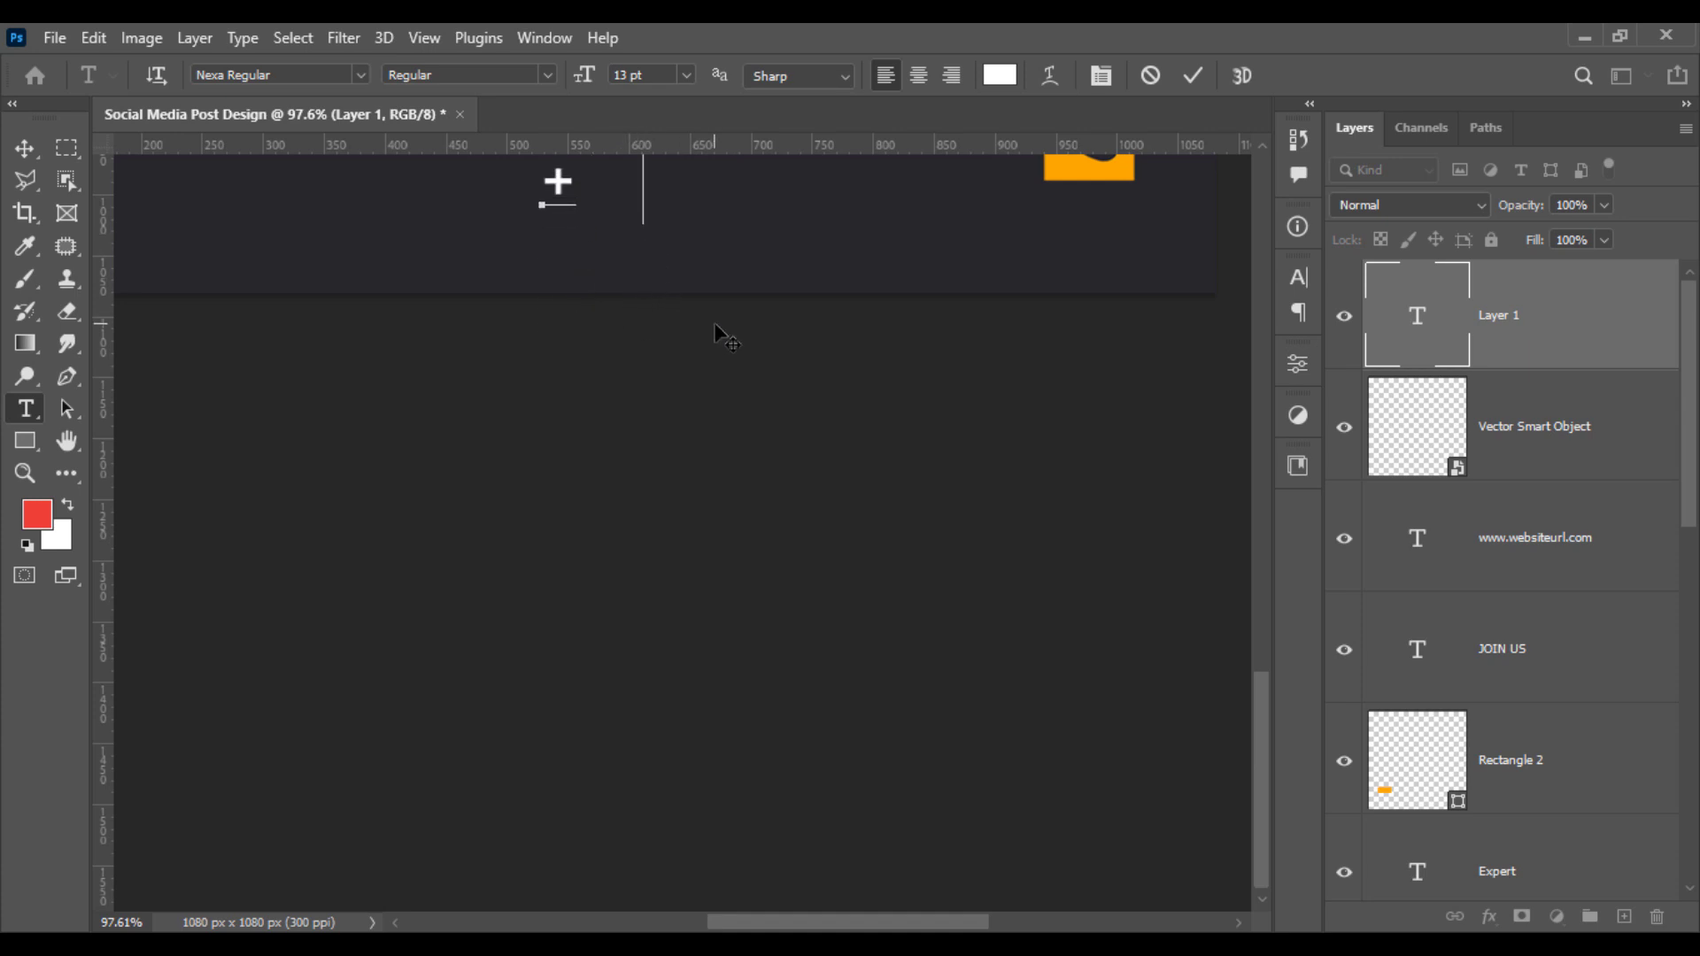
{"action": "type", "text": "+123 456 789"}
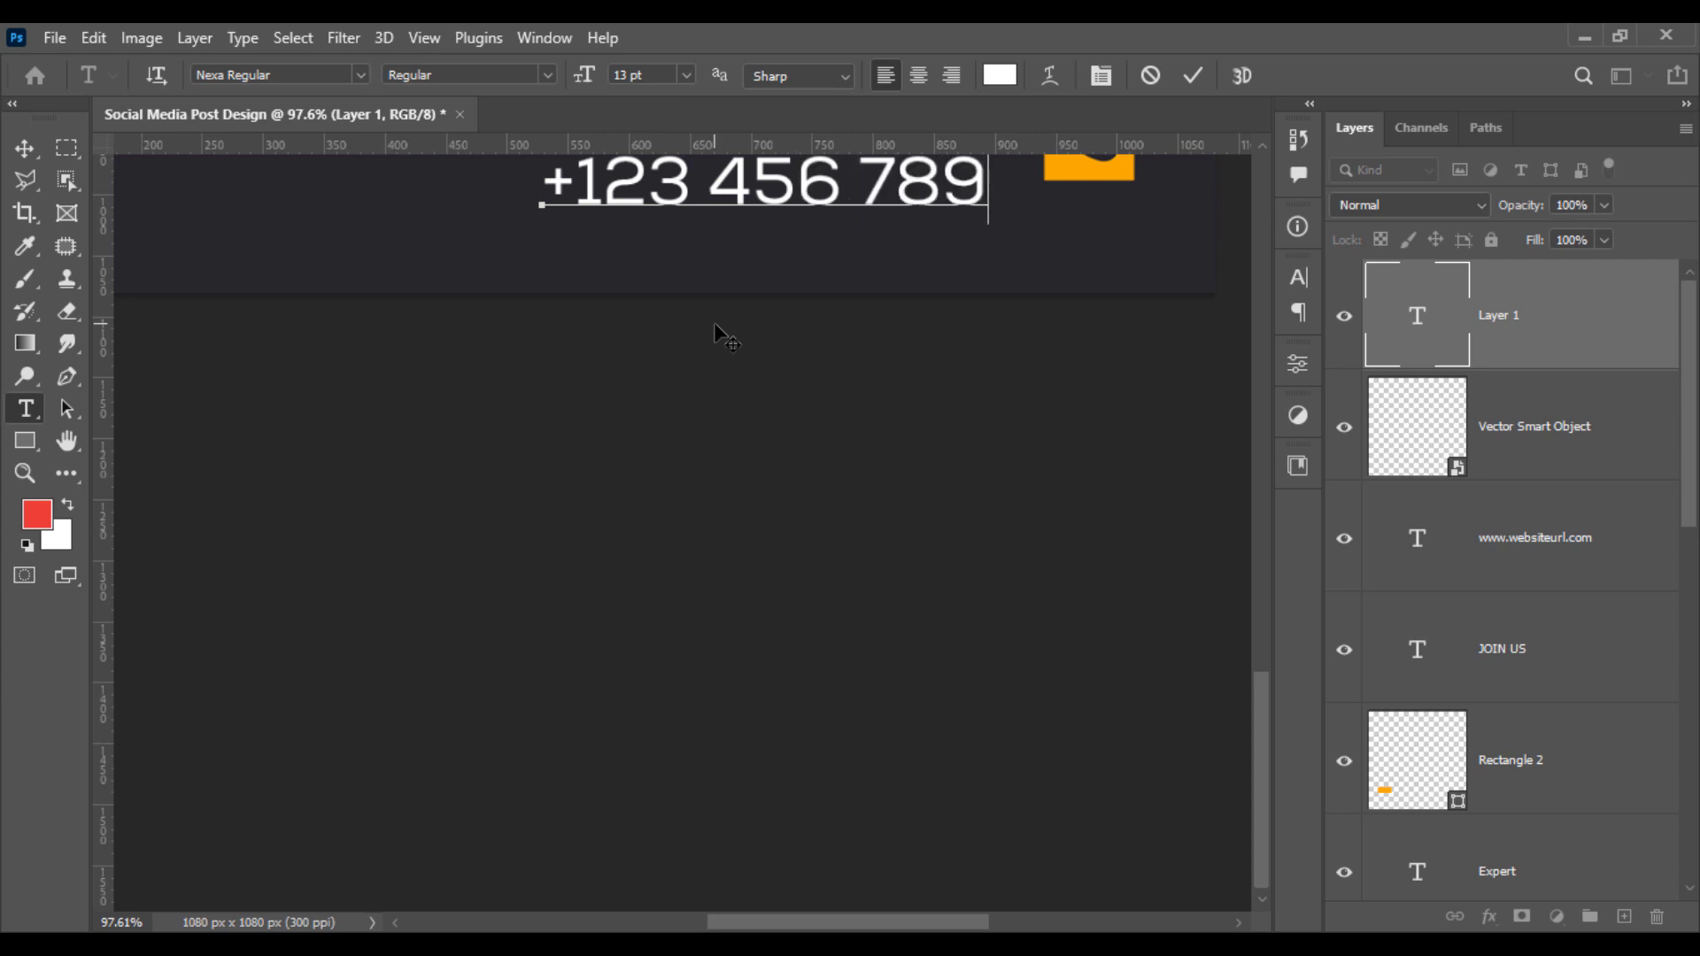
{"action": "type", "text": "0"}
Step: Set the phone number text to the Nexa Heavy font
{"action": "key", "text": "ctrl+a"}
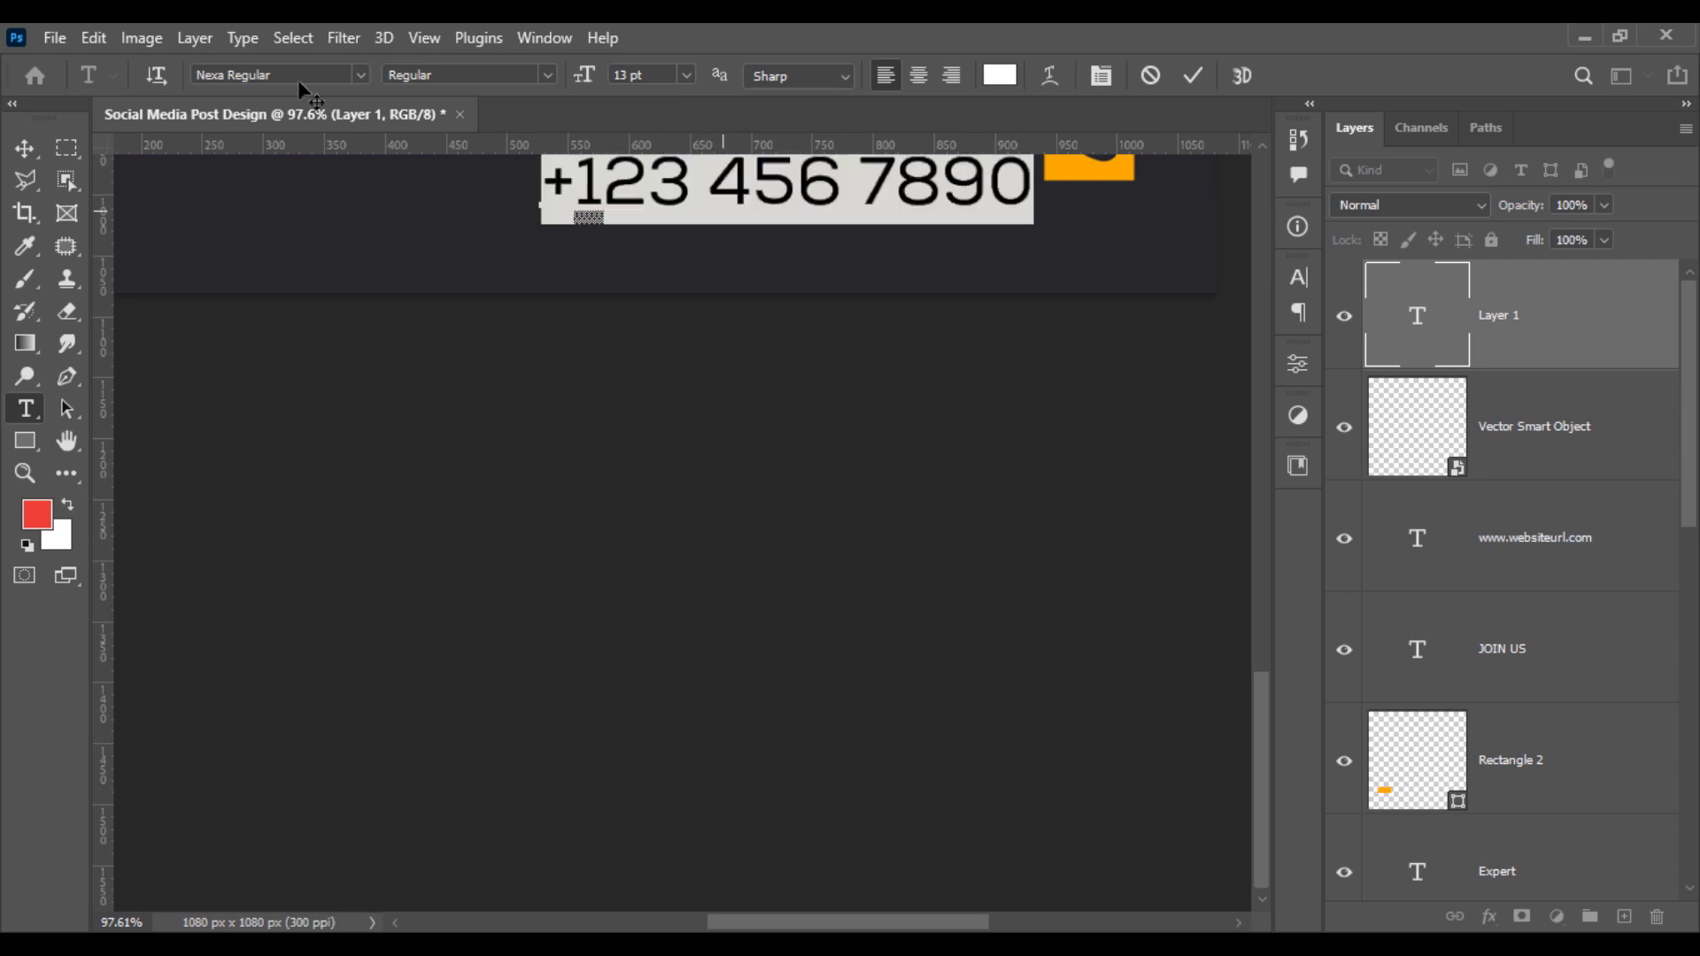
{"action": "type", "text": "nexa"}
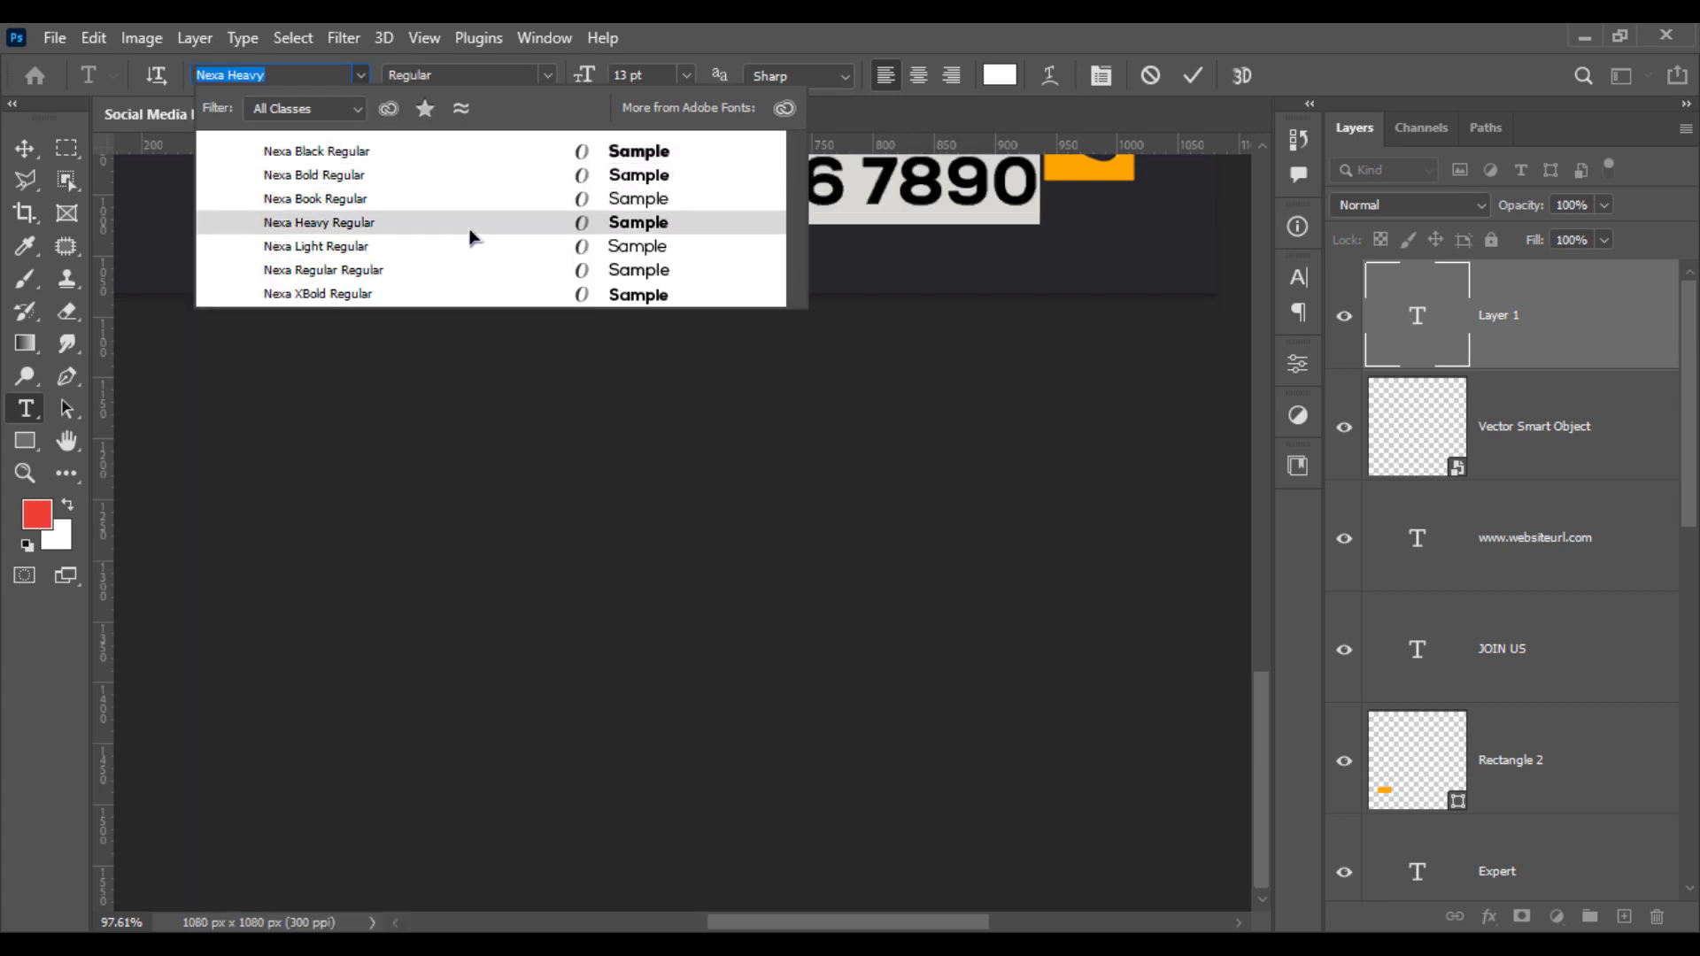
{"action": "left_click", "coordinate": [469, 229]}
{"action": "left_click", "coordinate": [34, 151]}
Step: Scale the phone number down and place it just left of the orange phone icon
{"action": "scroll", "coordinate": [709, 659], "scroll_direction": "up", "scroll_amount": 5}
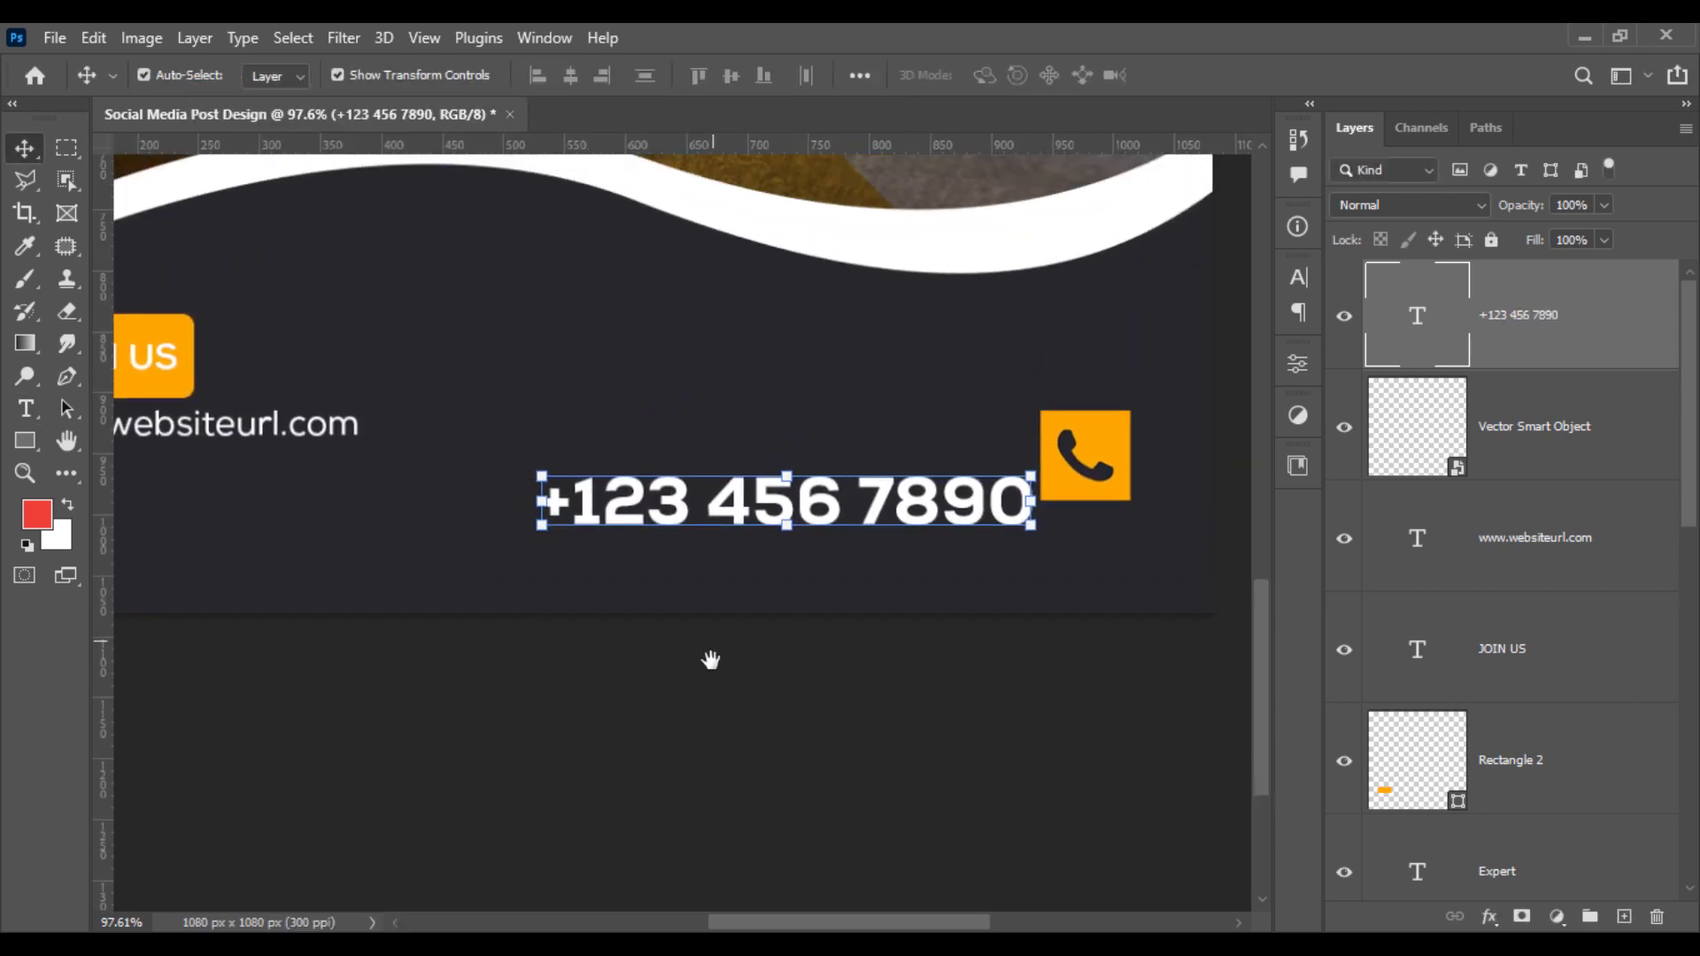
{"action": "mouse_move", "coordinate": [1034, 527]}
{"action": "left_mouse_down"}
{"action": "mouse_move", "coordinate": [880, 554]}
{"action": "mouse_move", "coordinate": [1004, 522]}
{"action": "left_mouse_up"}
{"action": "key", "text": "Return"}
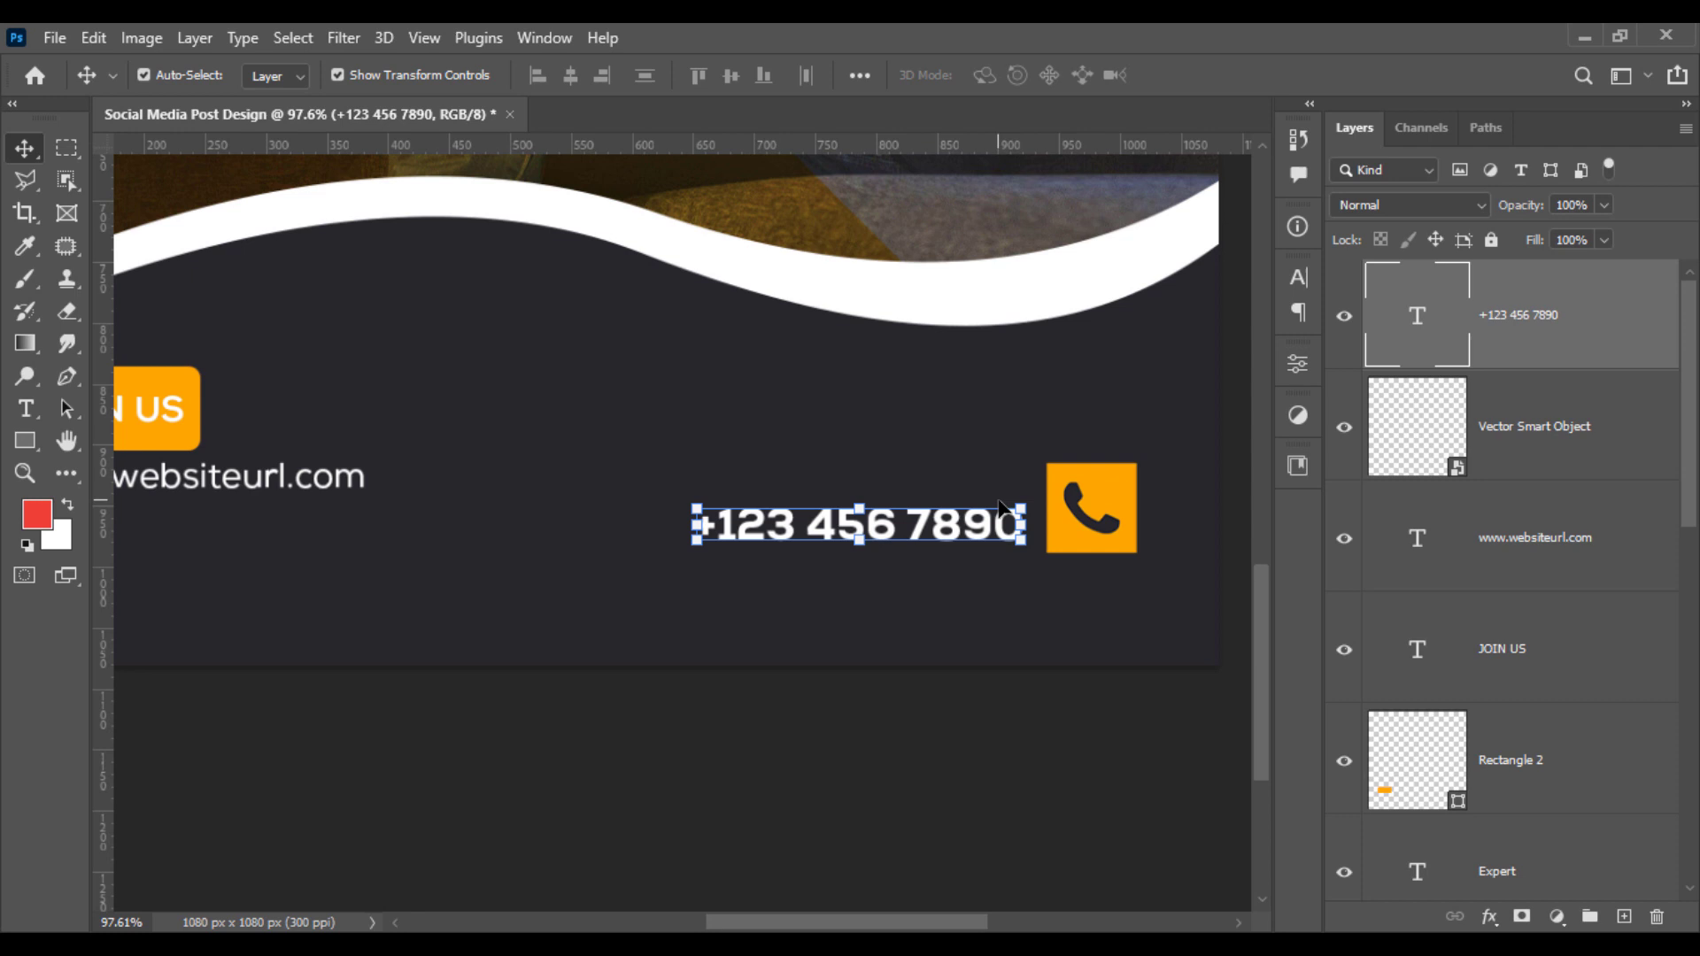
{"action": "left_click", "coordinate": [912, 741]}
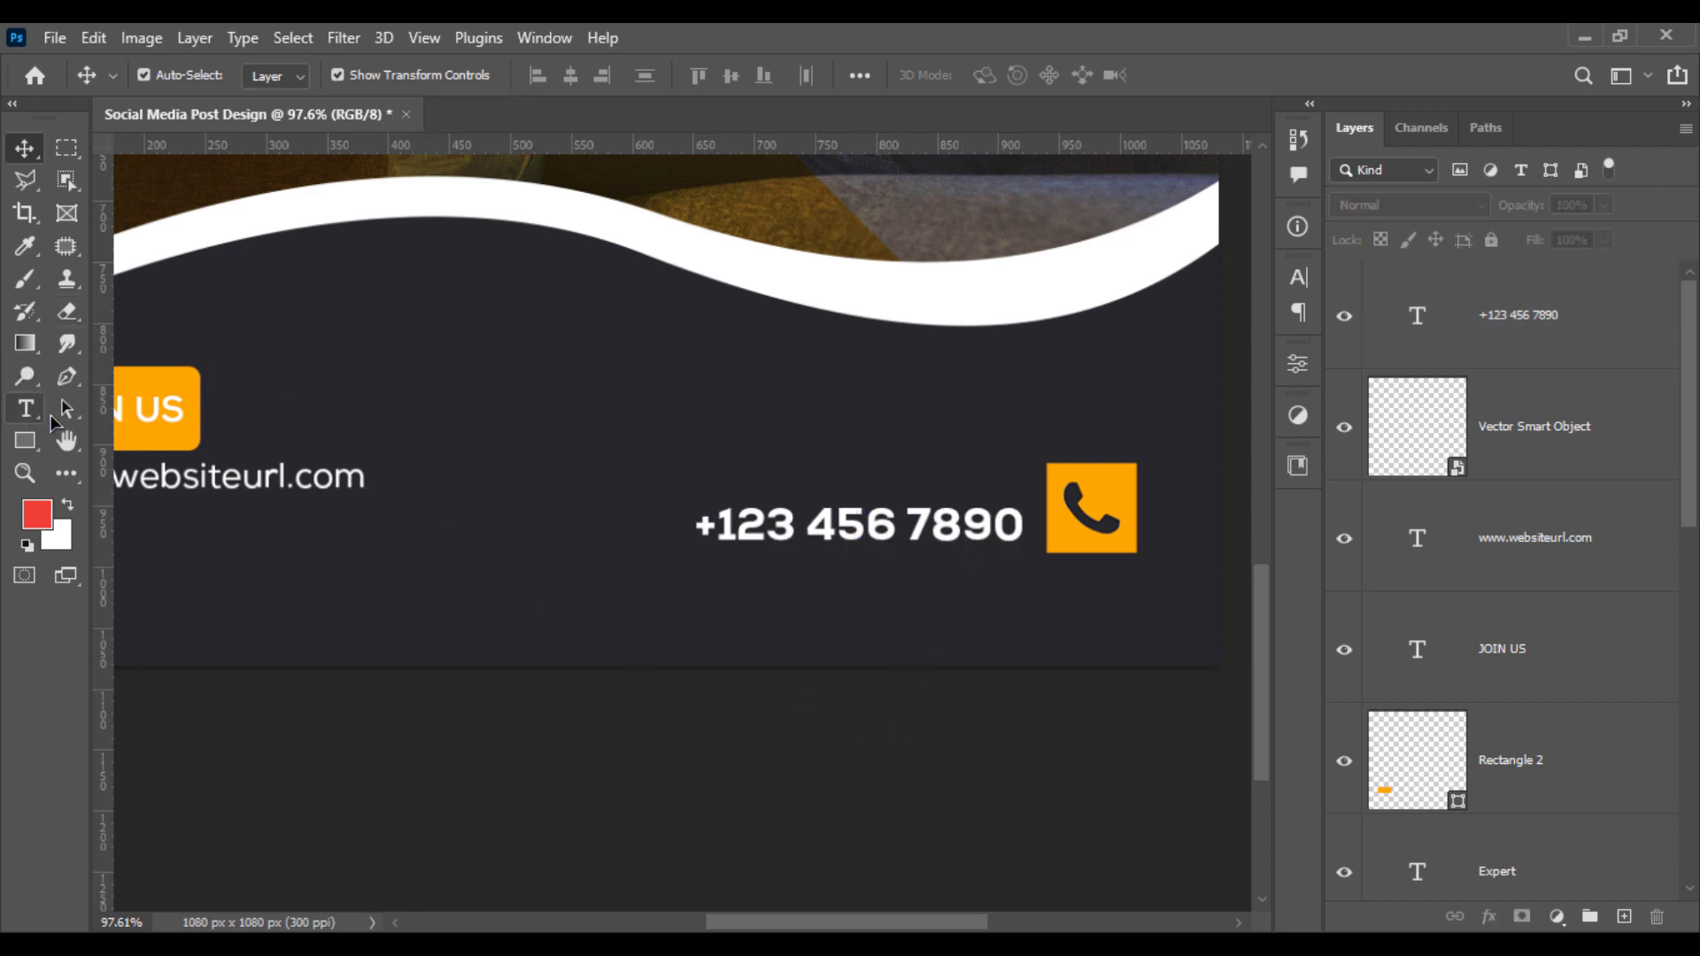
Step: Add a new text layer reading JOIN US above the phone number
{"action": "left_click", "coordinate": [26, 409]}
{"action": "left_click", "coordinate": [611, 474]}
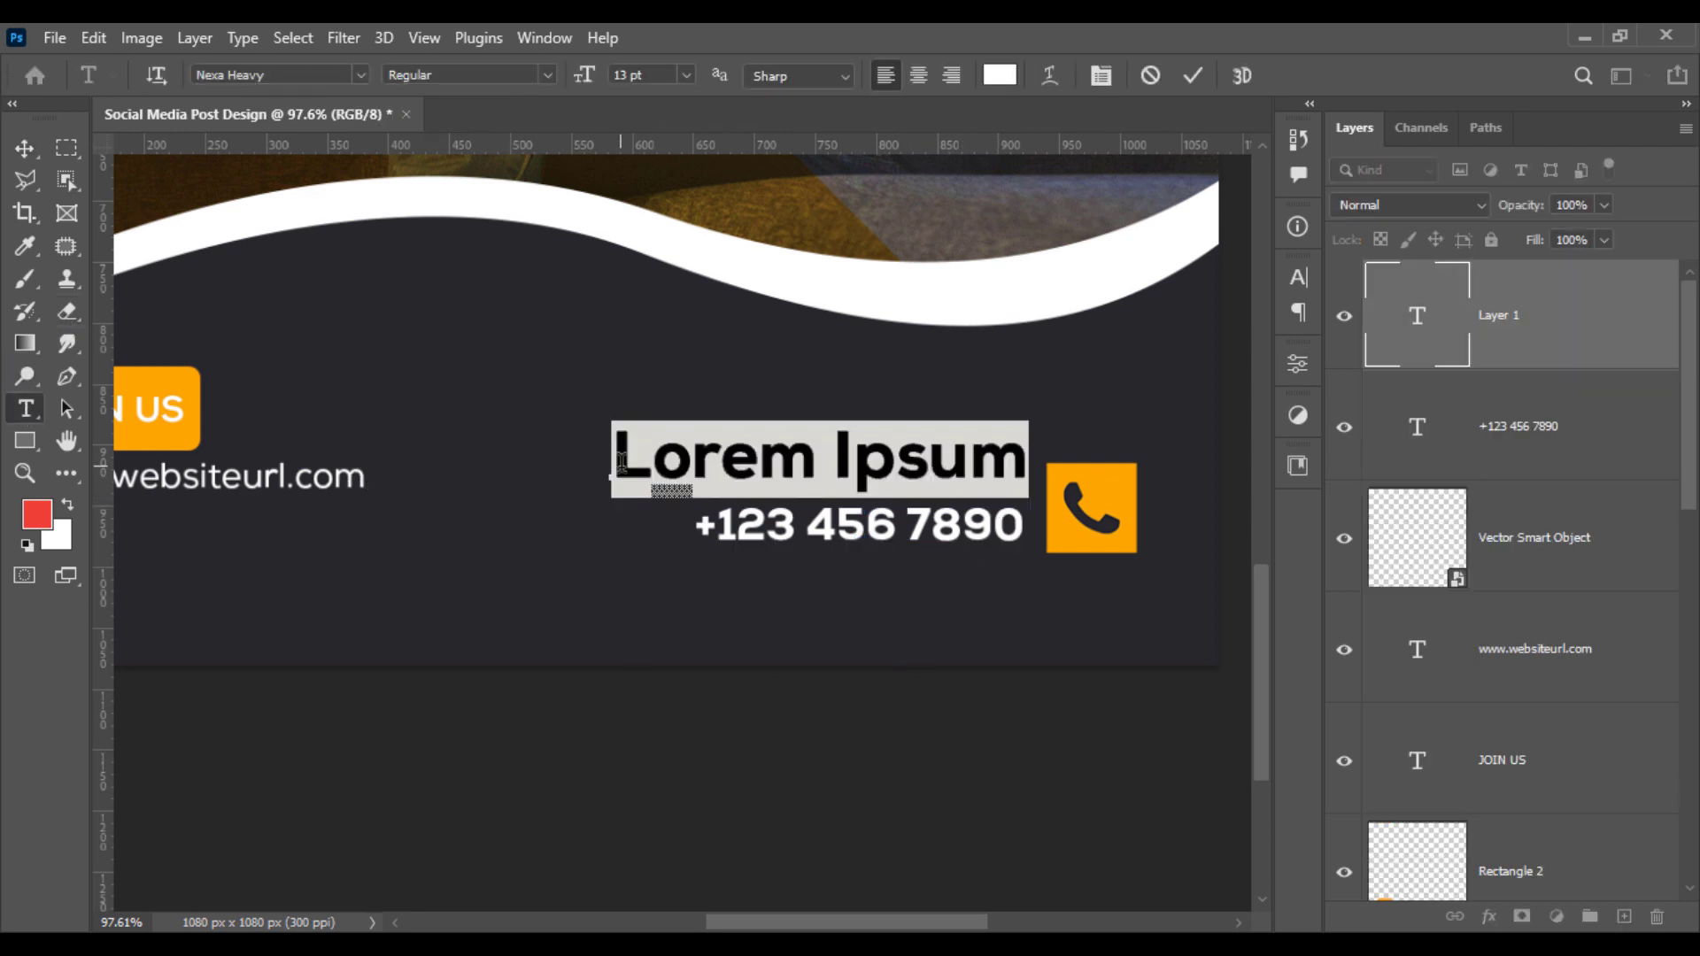
{"action": "type", "text": "joi"}
{"action": "key", "text": "BackSpace"}
{"action": "key", "text": "BackSpace"}
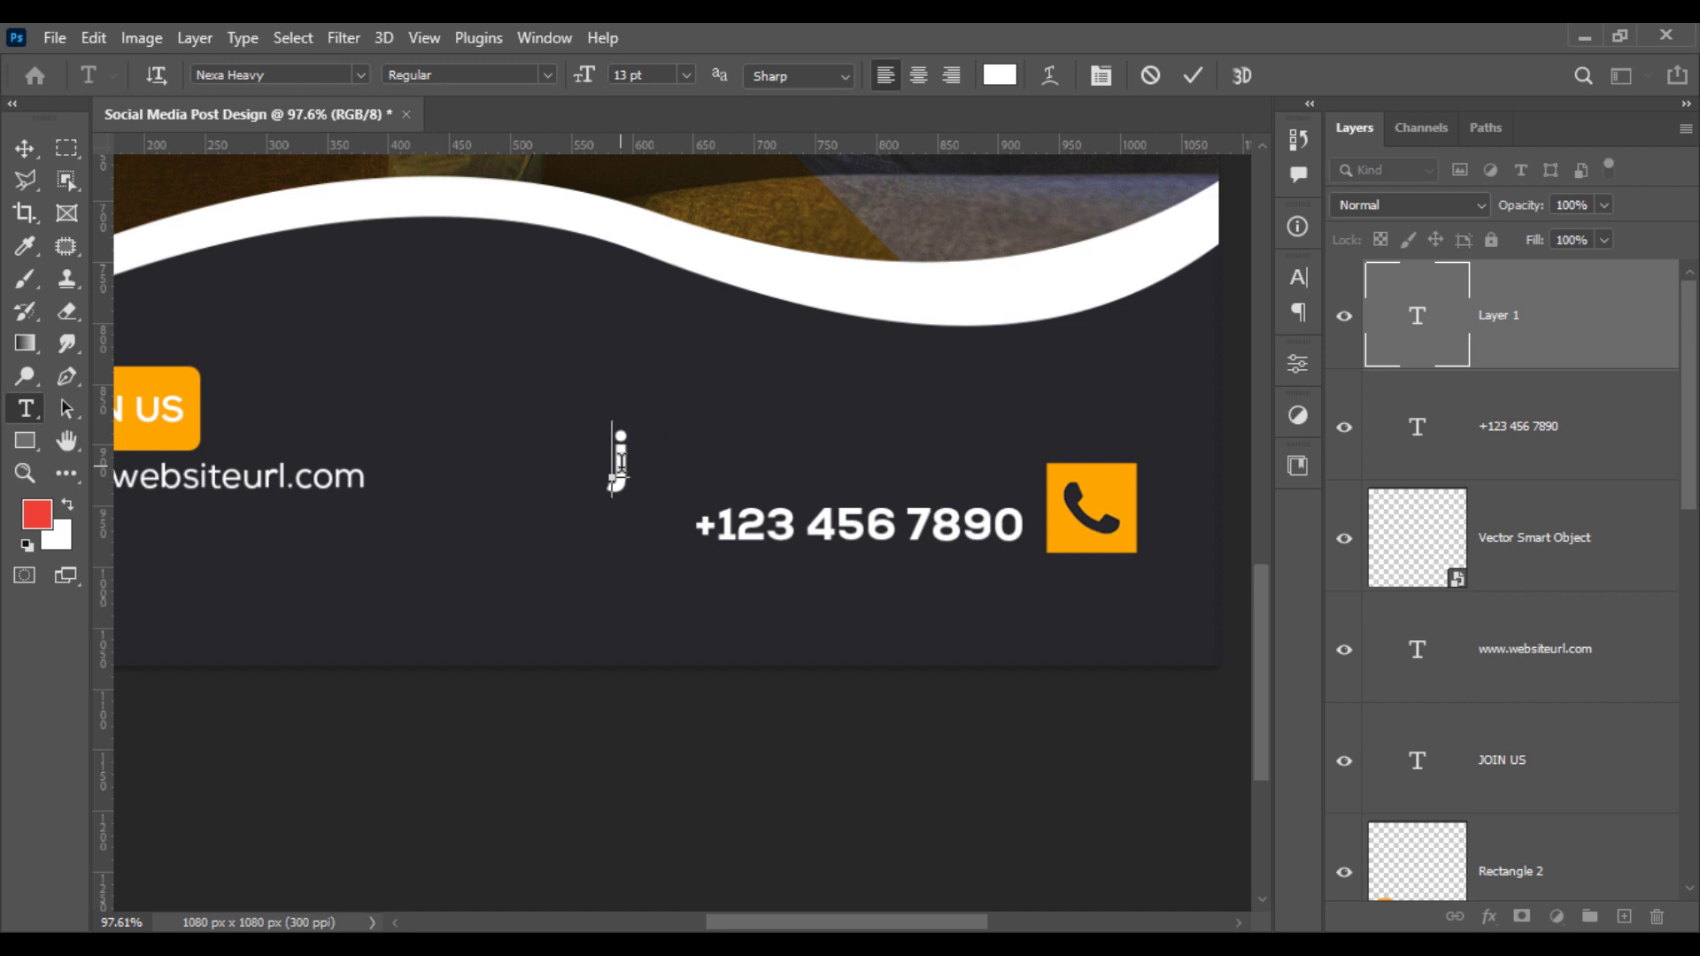
{"action": "type", "text": "JOIN US"}
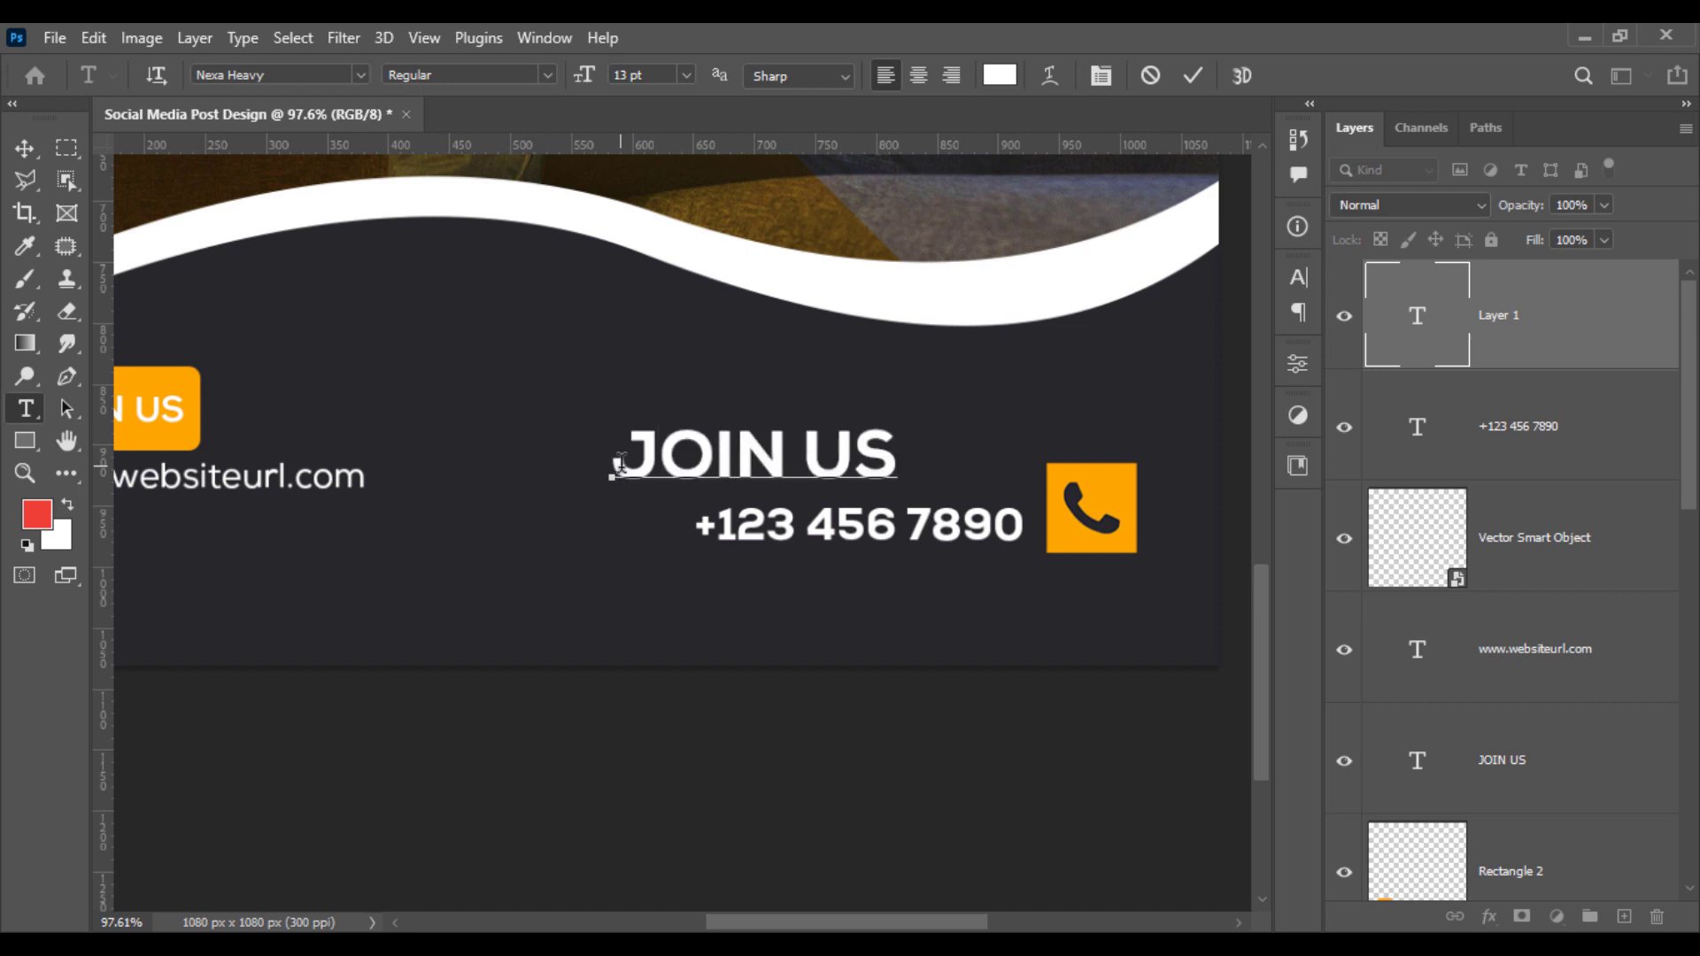
Step: Set the new JOIN US text above the phone number to the Nexa Regular font
{"action": "key", "text": "ctrl+a"}
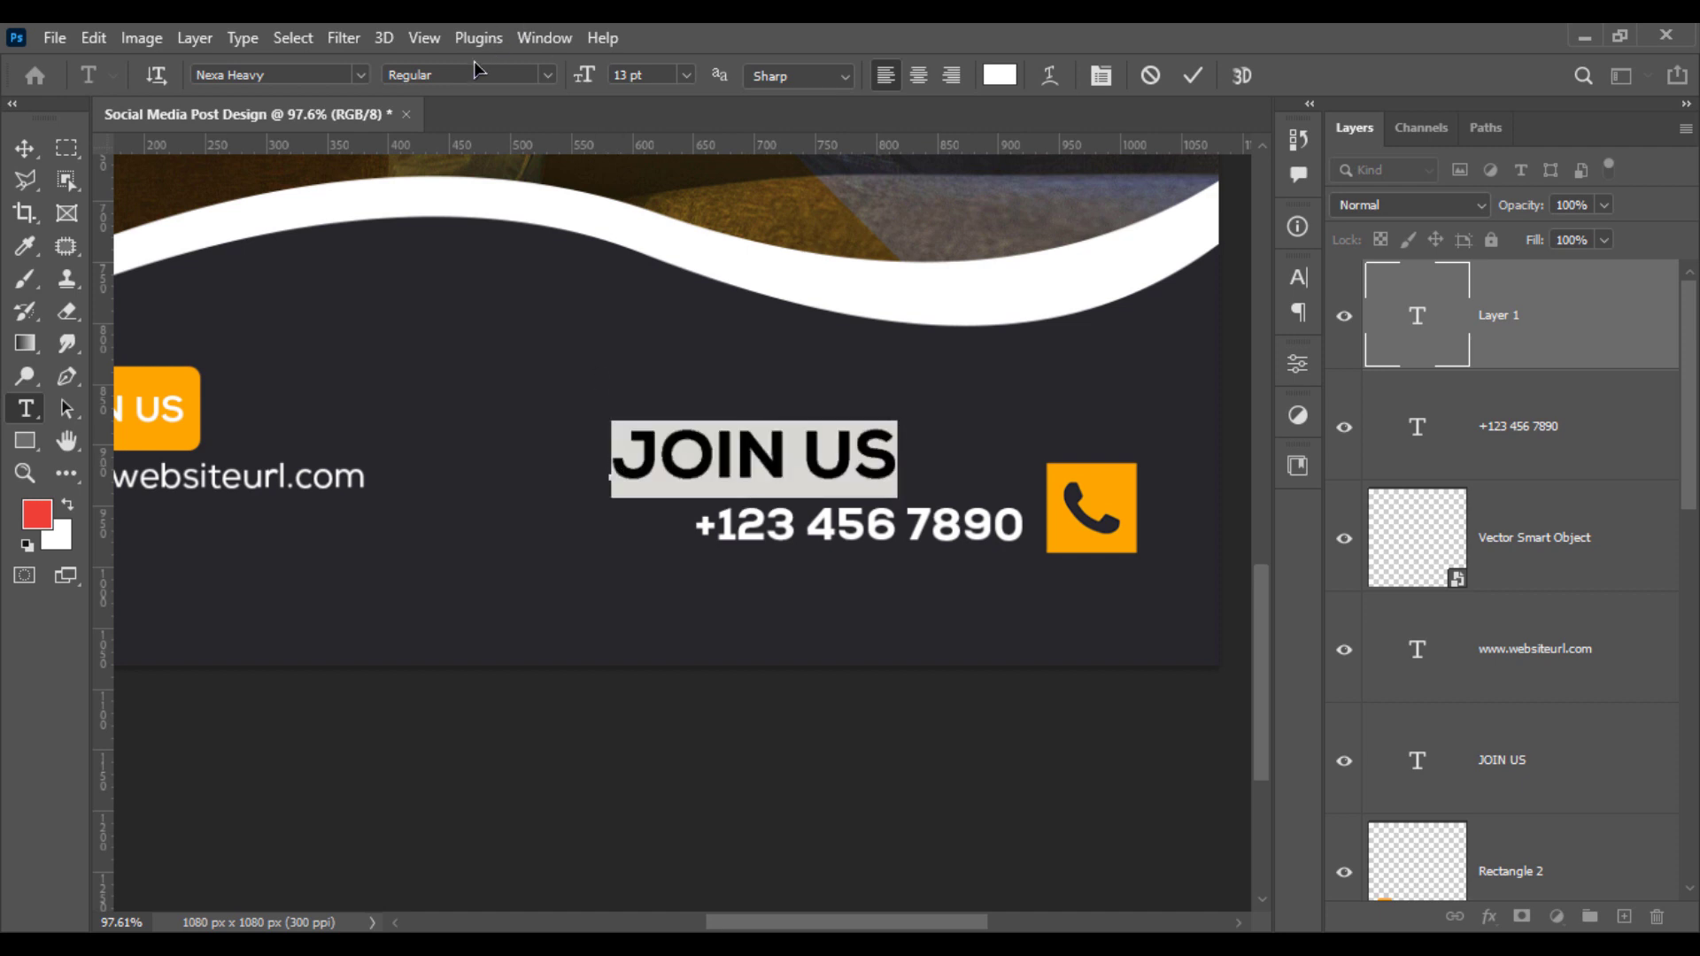
{"action": "left_click", "coordinate": [293, 71]}
{"action": "type", "text": "nexa"}
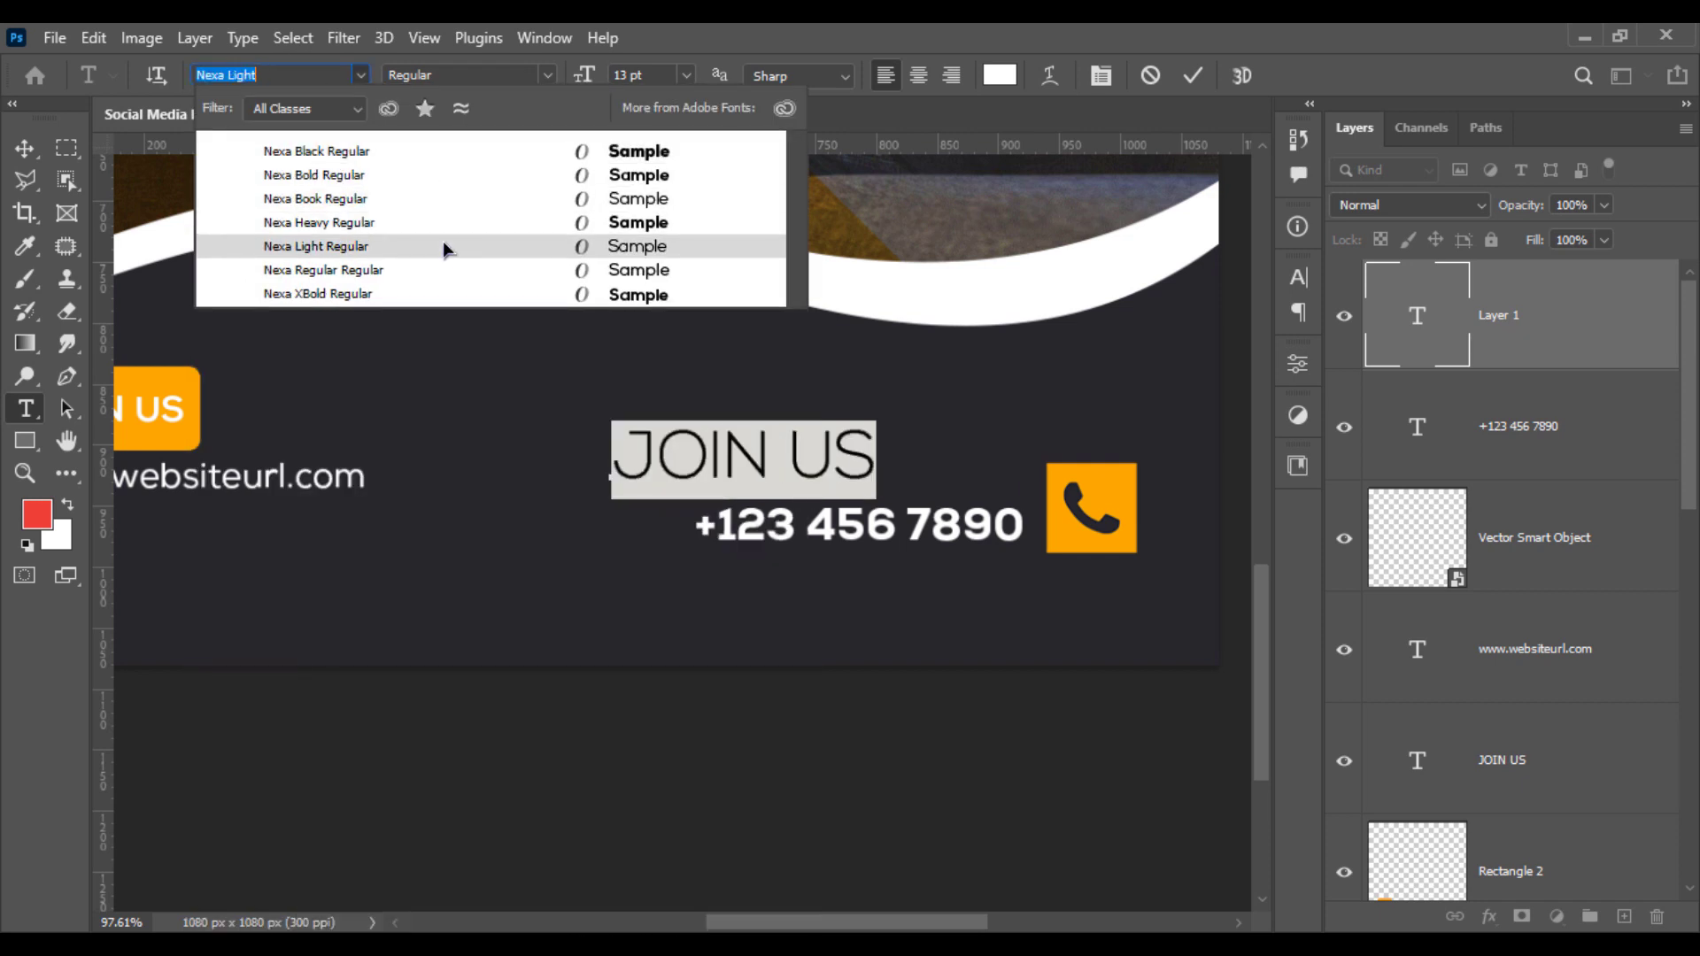
{"action": "left_click", "coordinate": [447, 265]}
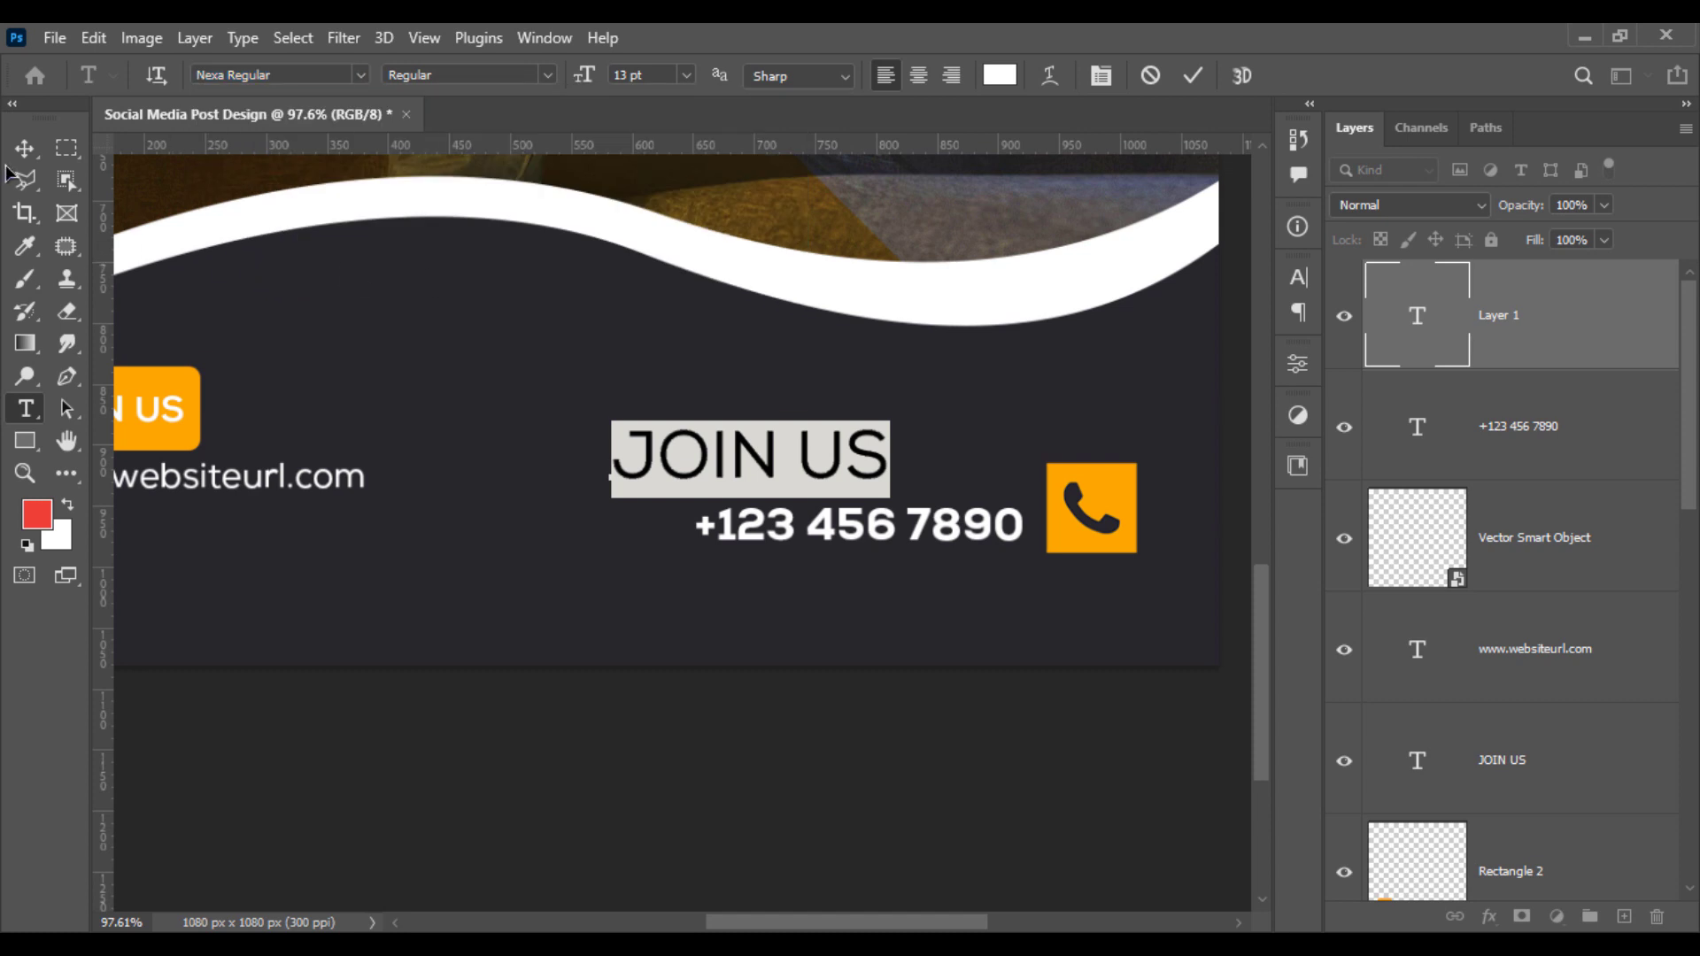
{"action": "left_click", "coordinate": [25, 147]}
Step: Scale the new JOIN US text to about 50% and align it with the right end of the phone number
{"action": "left_click_drag", "start_coordinate": [609, 431], "coordinate": [750, 442]}
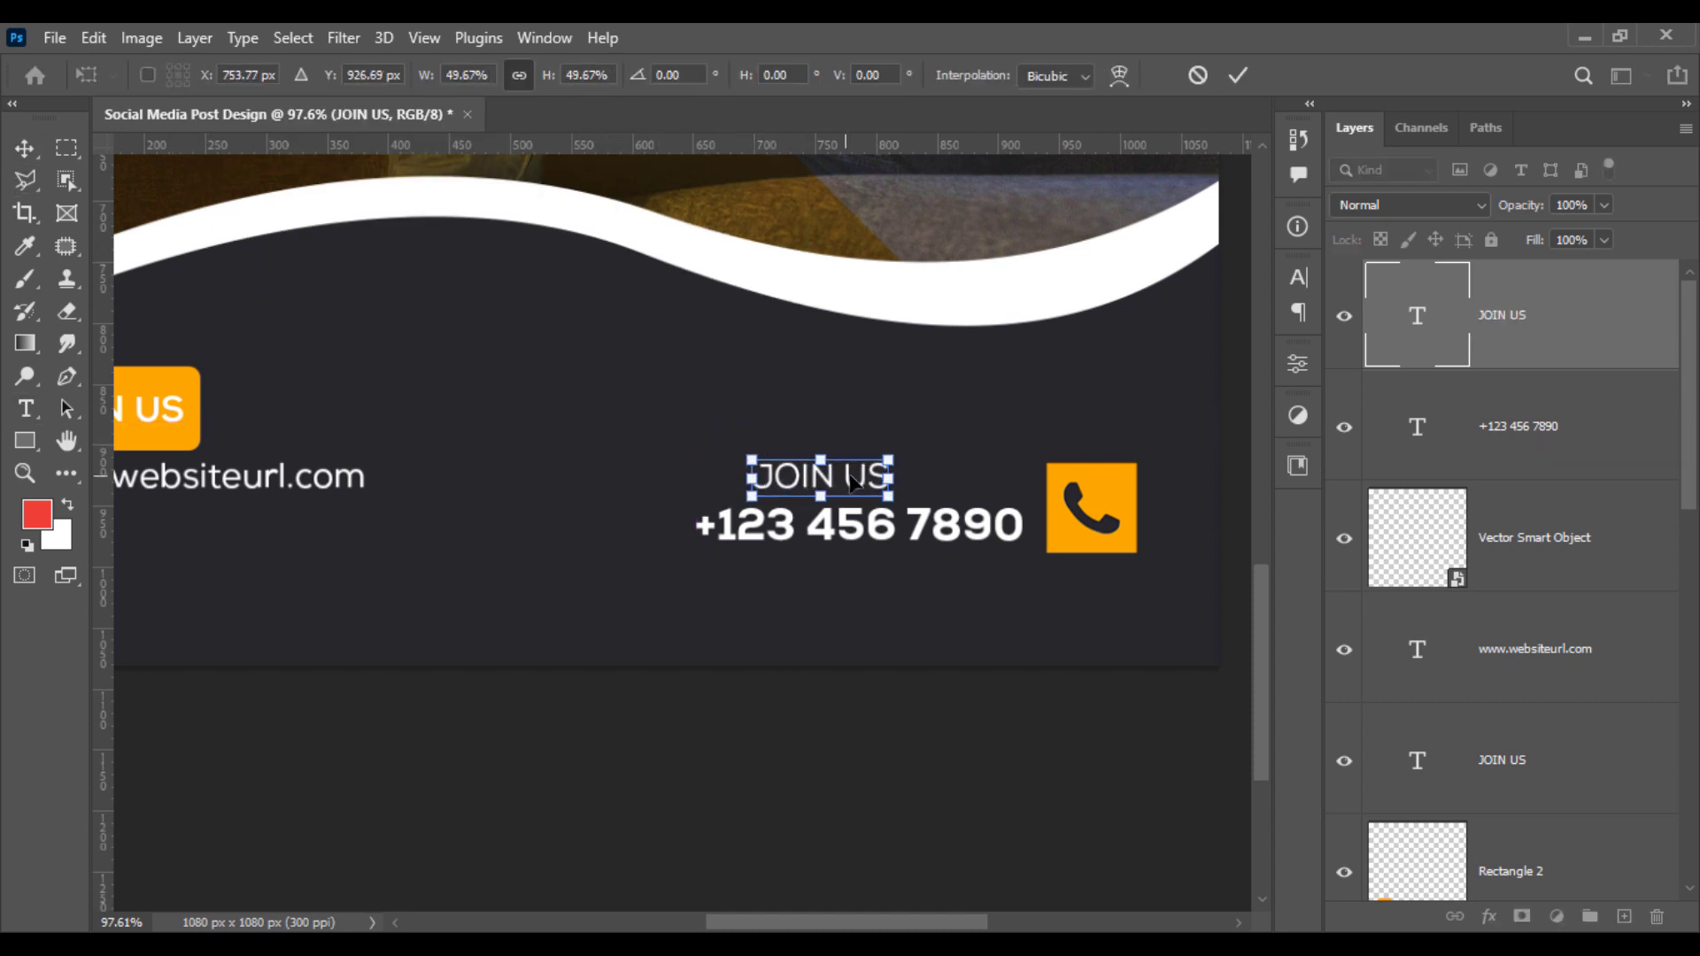
{"action": "left_click_drag", "start_coordinate": [854, 479], "coordinate": [985, 481]}
{"action": "key", "text": "Return"}
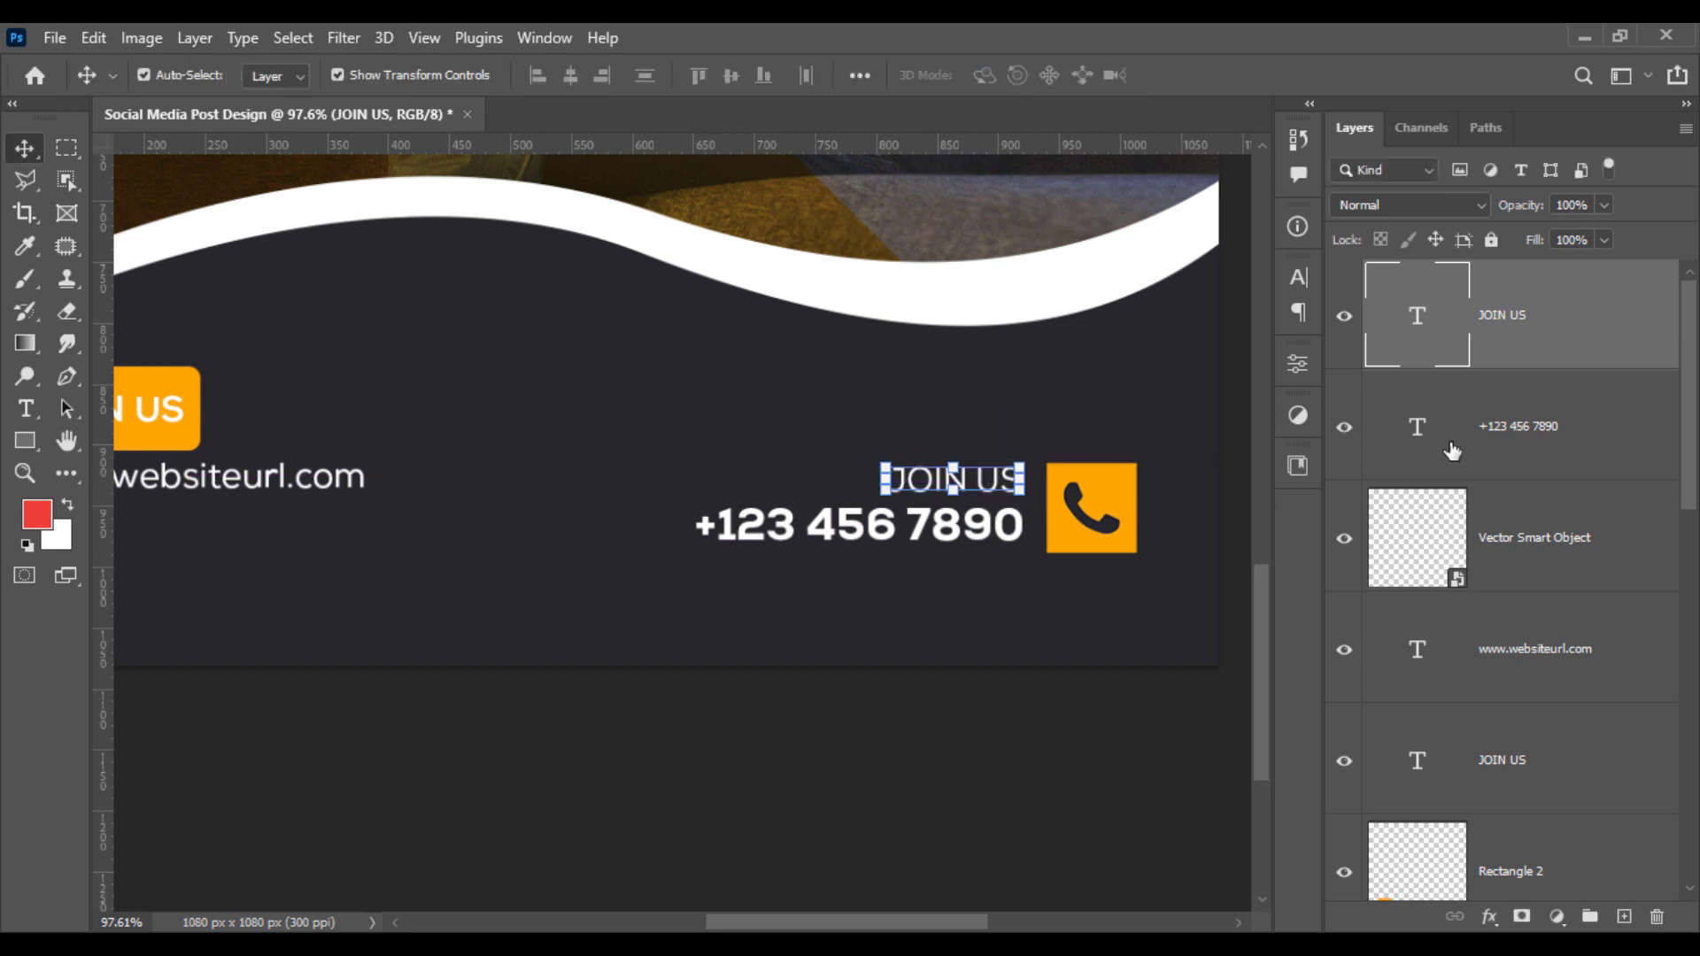
Step: Move the JOIN US text and phone number down together slightly to centre them beside the phone icon
{"action": "left_click", "coordinate": [1507, 432], "text": "shift"}
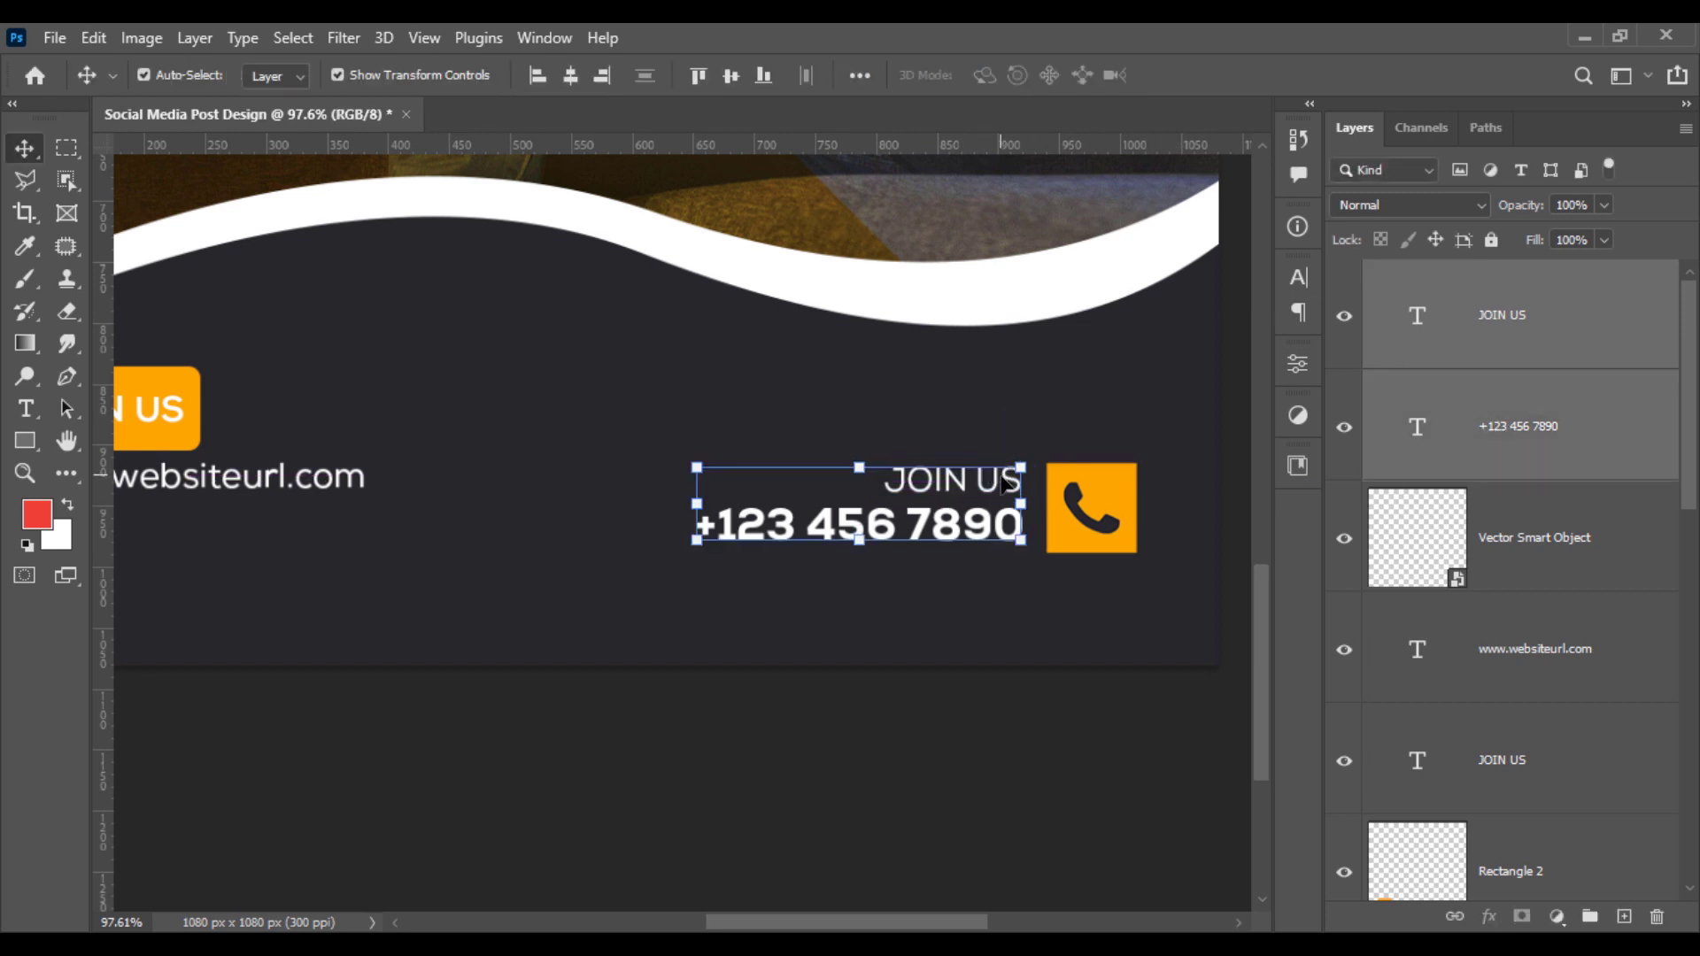
{"action": "left_click_drag", "start_coordinate": [985, 481], "coordinate": [982, 487]}
{"action": "left_click", "coordinate": [1027, 733]}
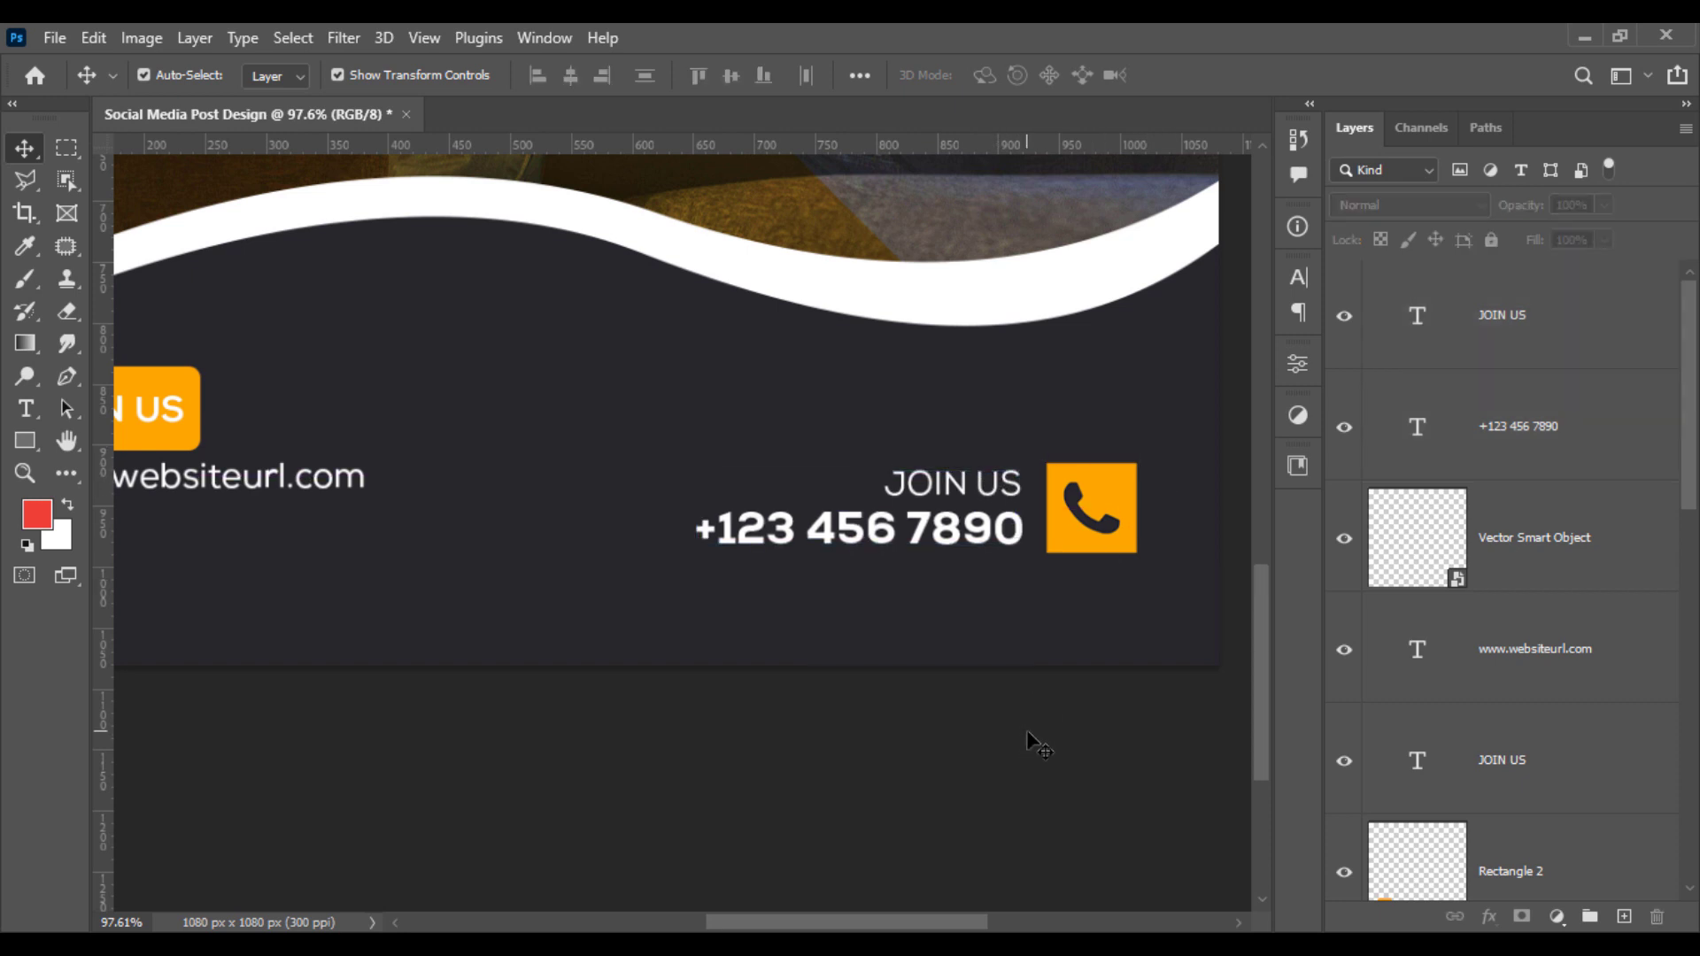
Step: Scale the pasted DIGITAL MARKETING logo to 16.46% and place it in the orange area at the post's upper left
{"action": "scroll", "coordinate": [836, 625], "scroll_direction": "down", "scroll_amount": 5}
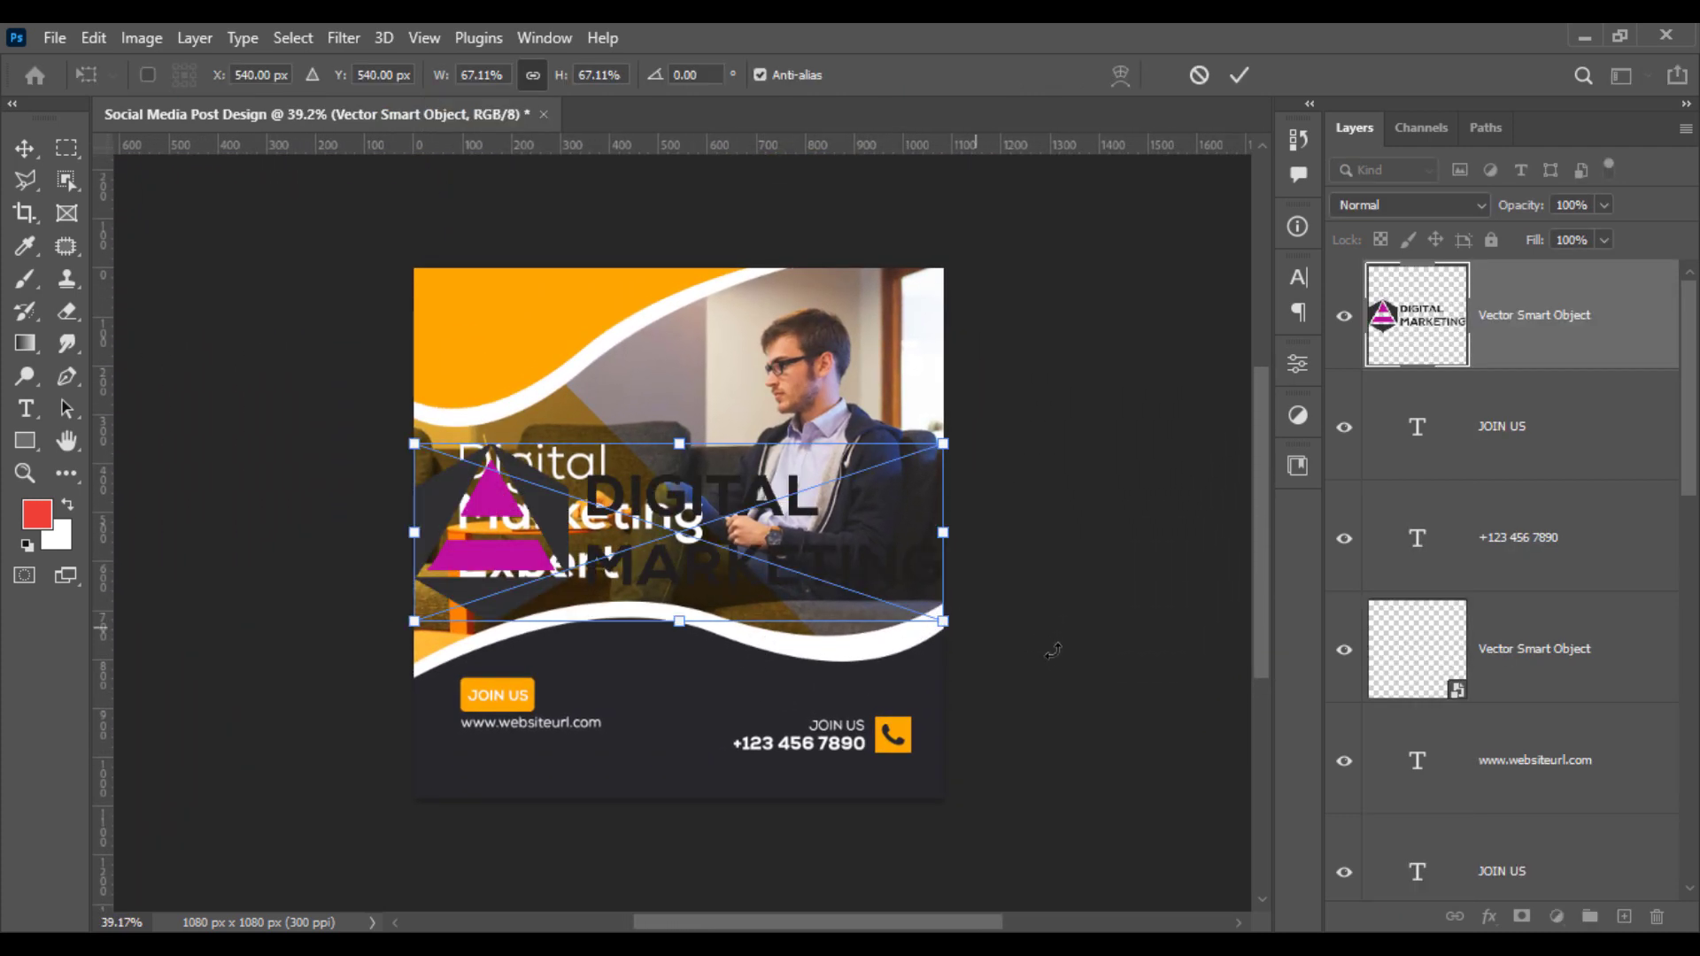
{"action": "left_click_drag", "start_coordinate": [947, 633], "coordinate": [540, 326]}
{"action": "key", "text": "Return"}
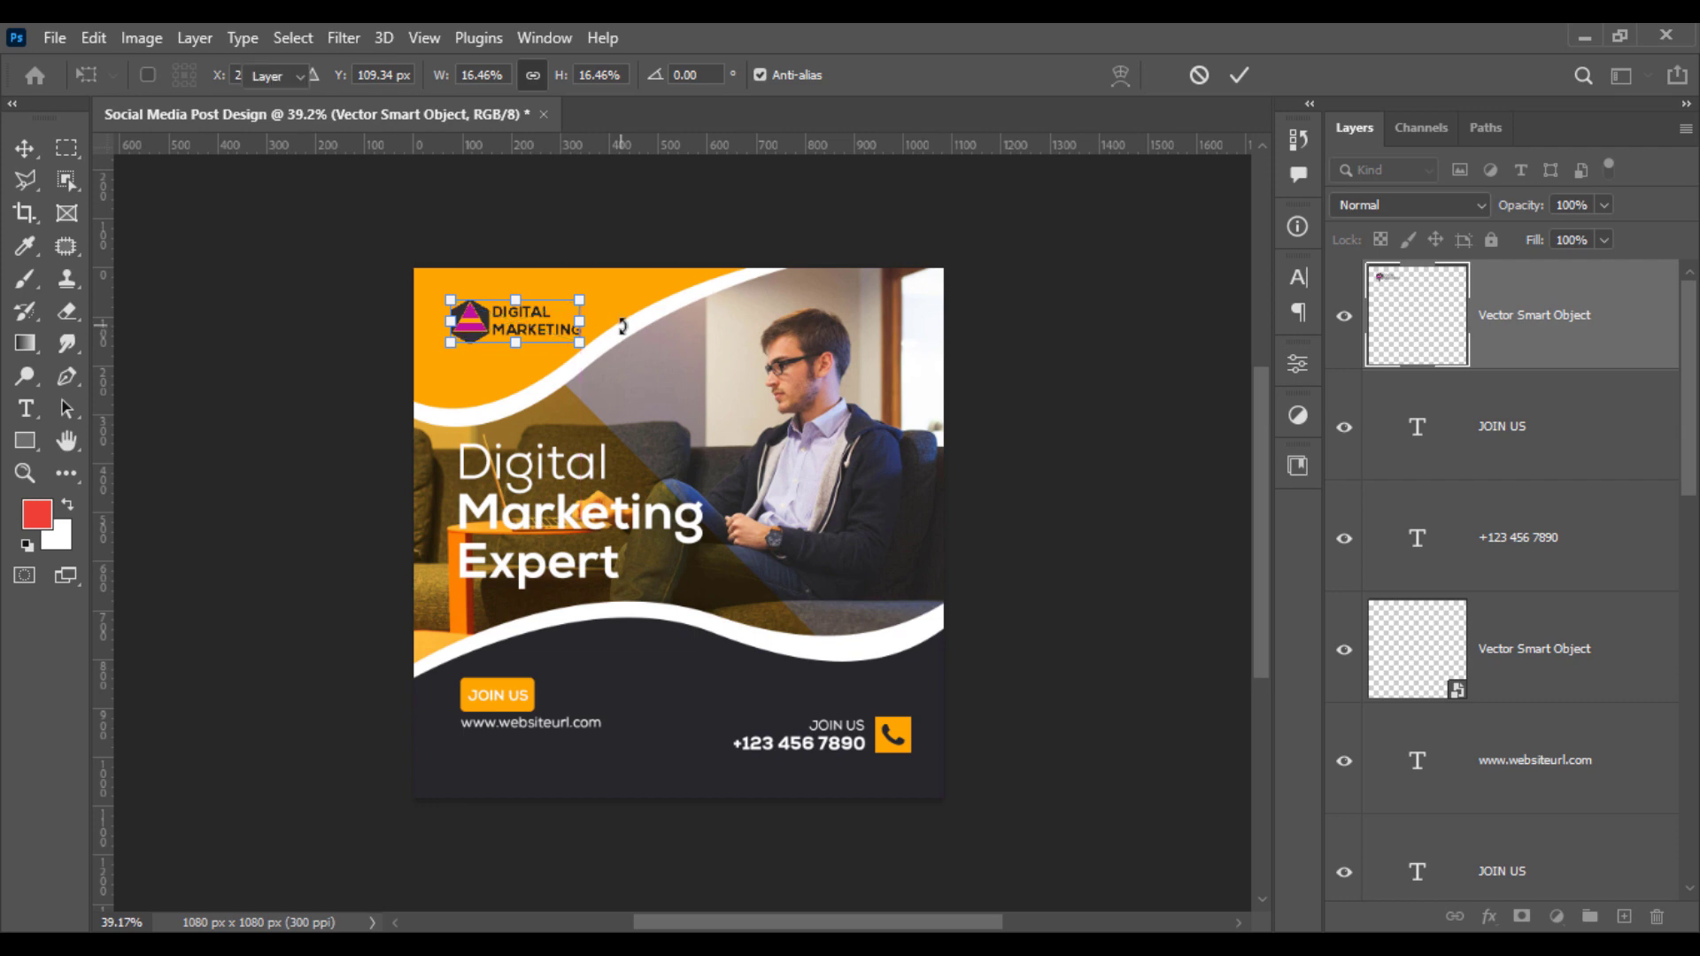
Step: Nudge the DIGITAL MARKETING logo slightly to the left within the orange area
{"action": "key", "text": "ctrl+plus"}
{"action": "key", "text": "ctrl+plus"}
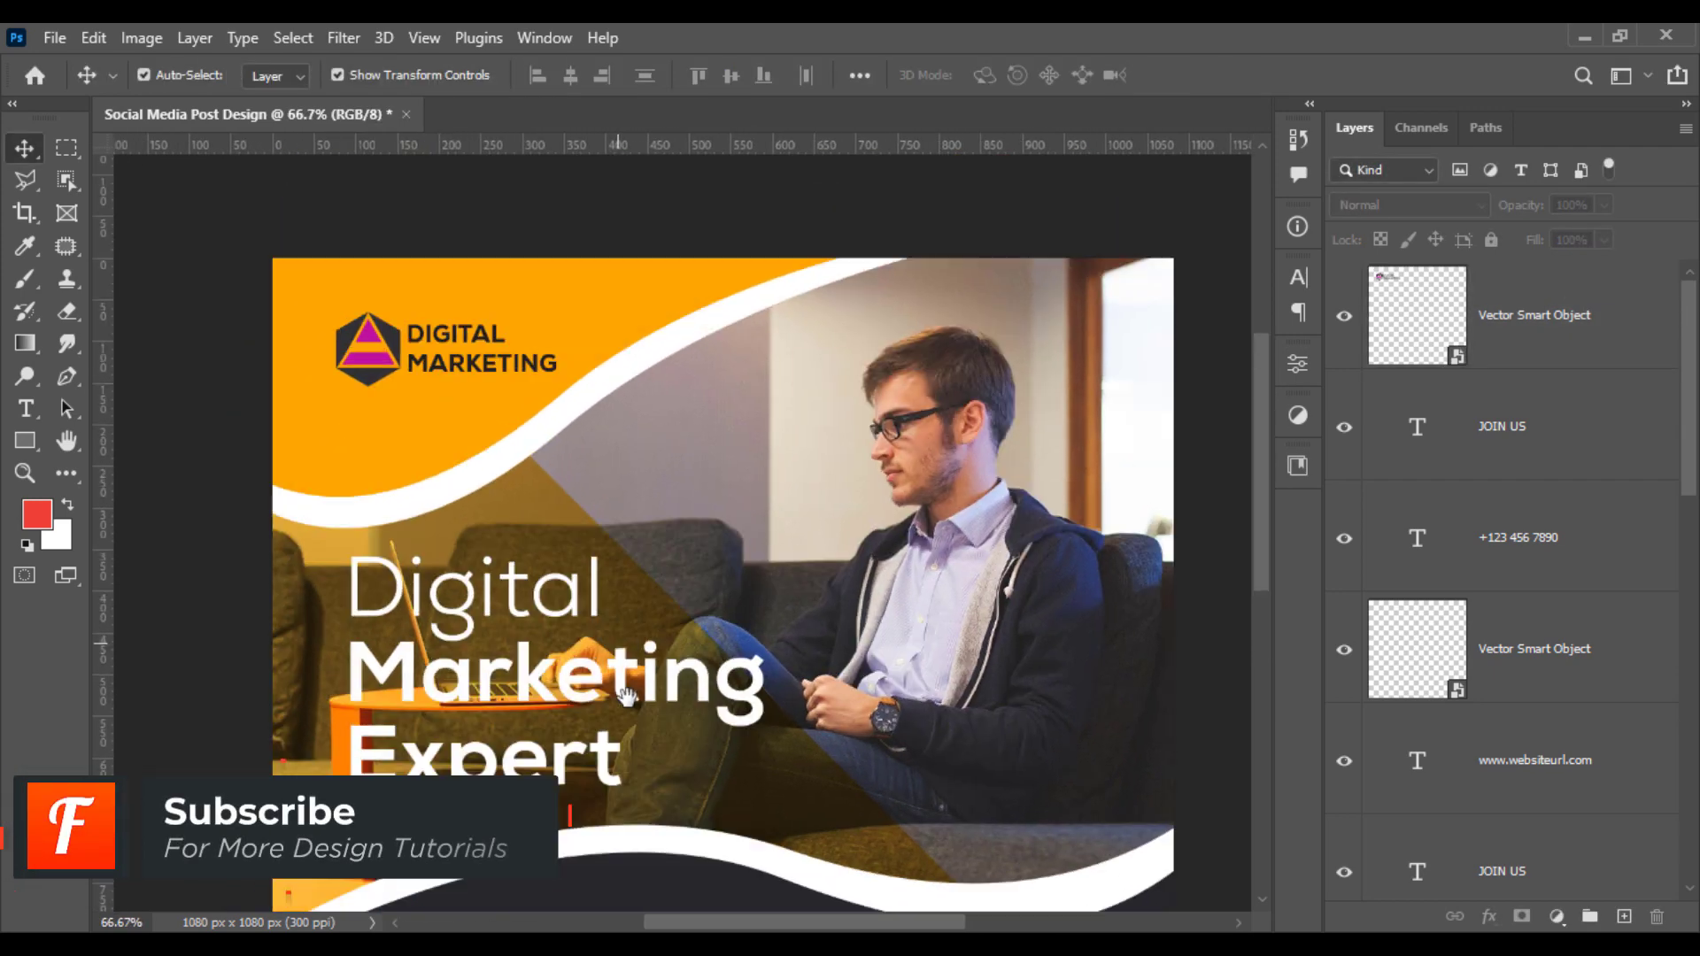
{"action": "left_click_drag", "start_coordinate": [627, 698], "coordinate": [643, 820]}
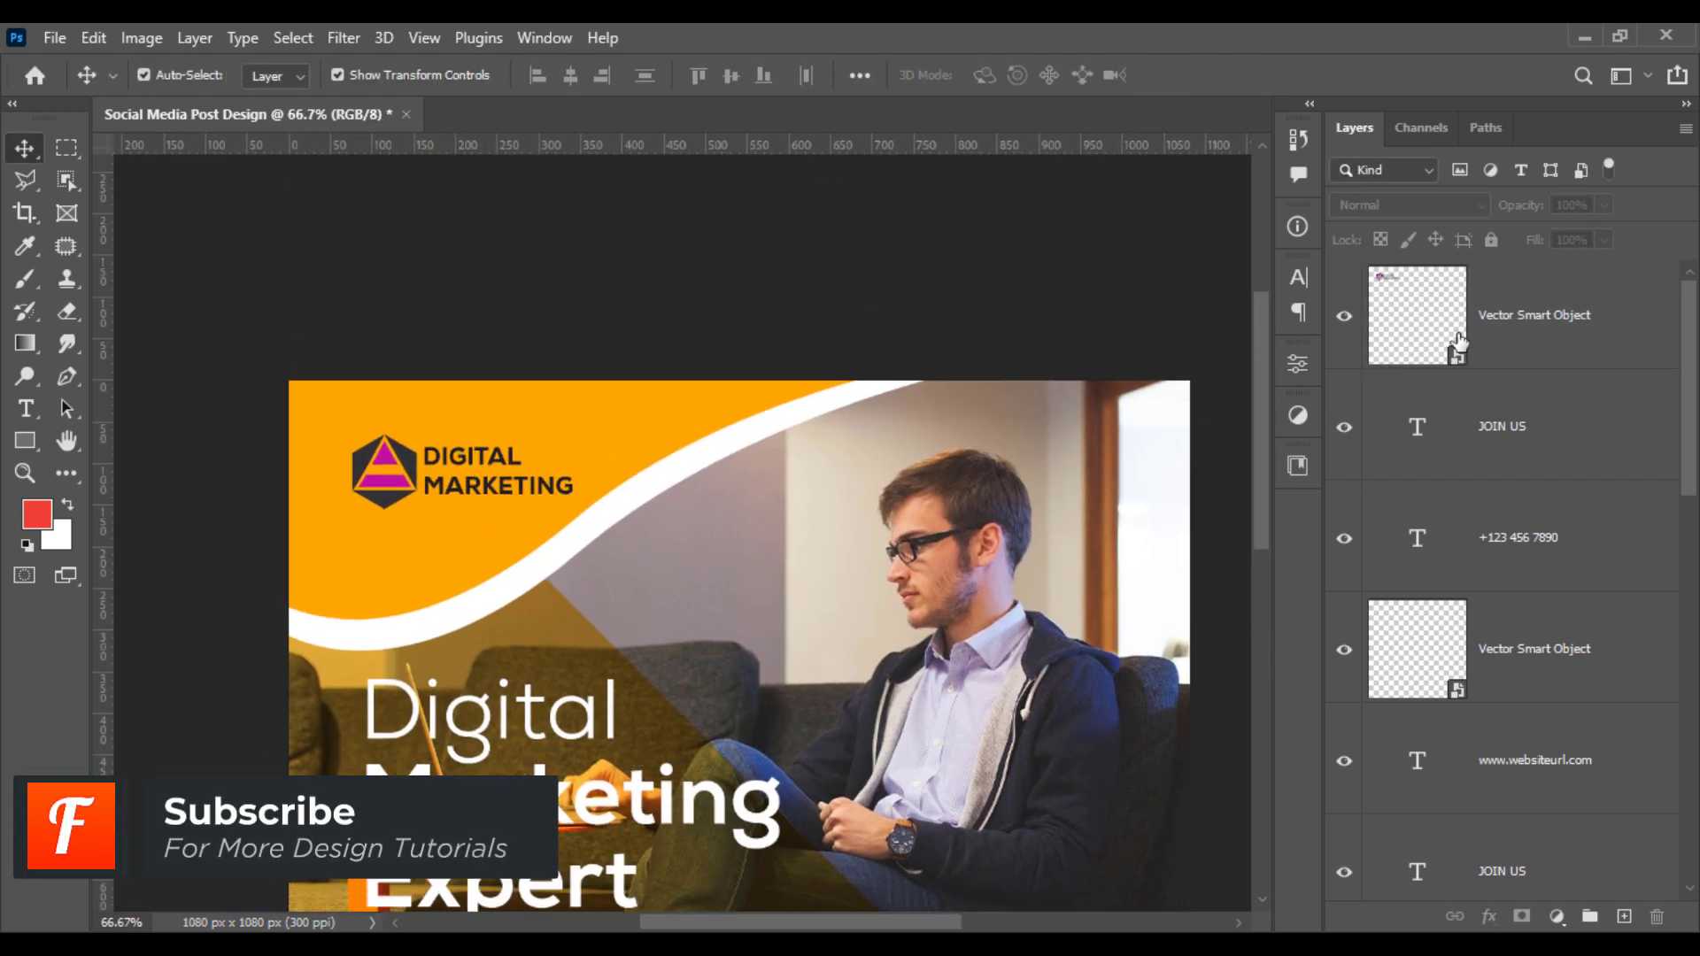
{"action": "left_click", "coordinate": [1496, 330]}
{"action": "key", "text": "Left"}
{"action": "key", "text": "Left"}
{"action": "key", "text": "Left"}
{"action": "key", "text": "Left"}
{"action": "key", "text": "Left"}
{"action": "key", "text": "Left"}
{"action": "key", "text": "Left"}
{"action": "key", "text": "Left"}
{"action": "key", "text": "Left"}
{"action": "key", "text": "Left"}
{"action": "key", "text": "Left"}
{"action": "key", "text": "Left"}
{"action": "key", "text": "Left"}
{"action": "key", "text": "Left"}
{"action": "key", "text": "Left"}
{"action": "key", "text": "Left"}
{"action": "key", "text": "Left"}
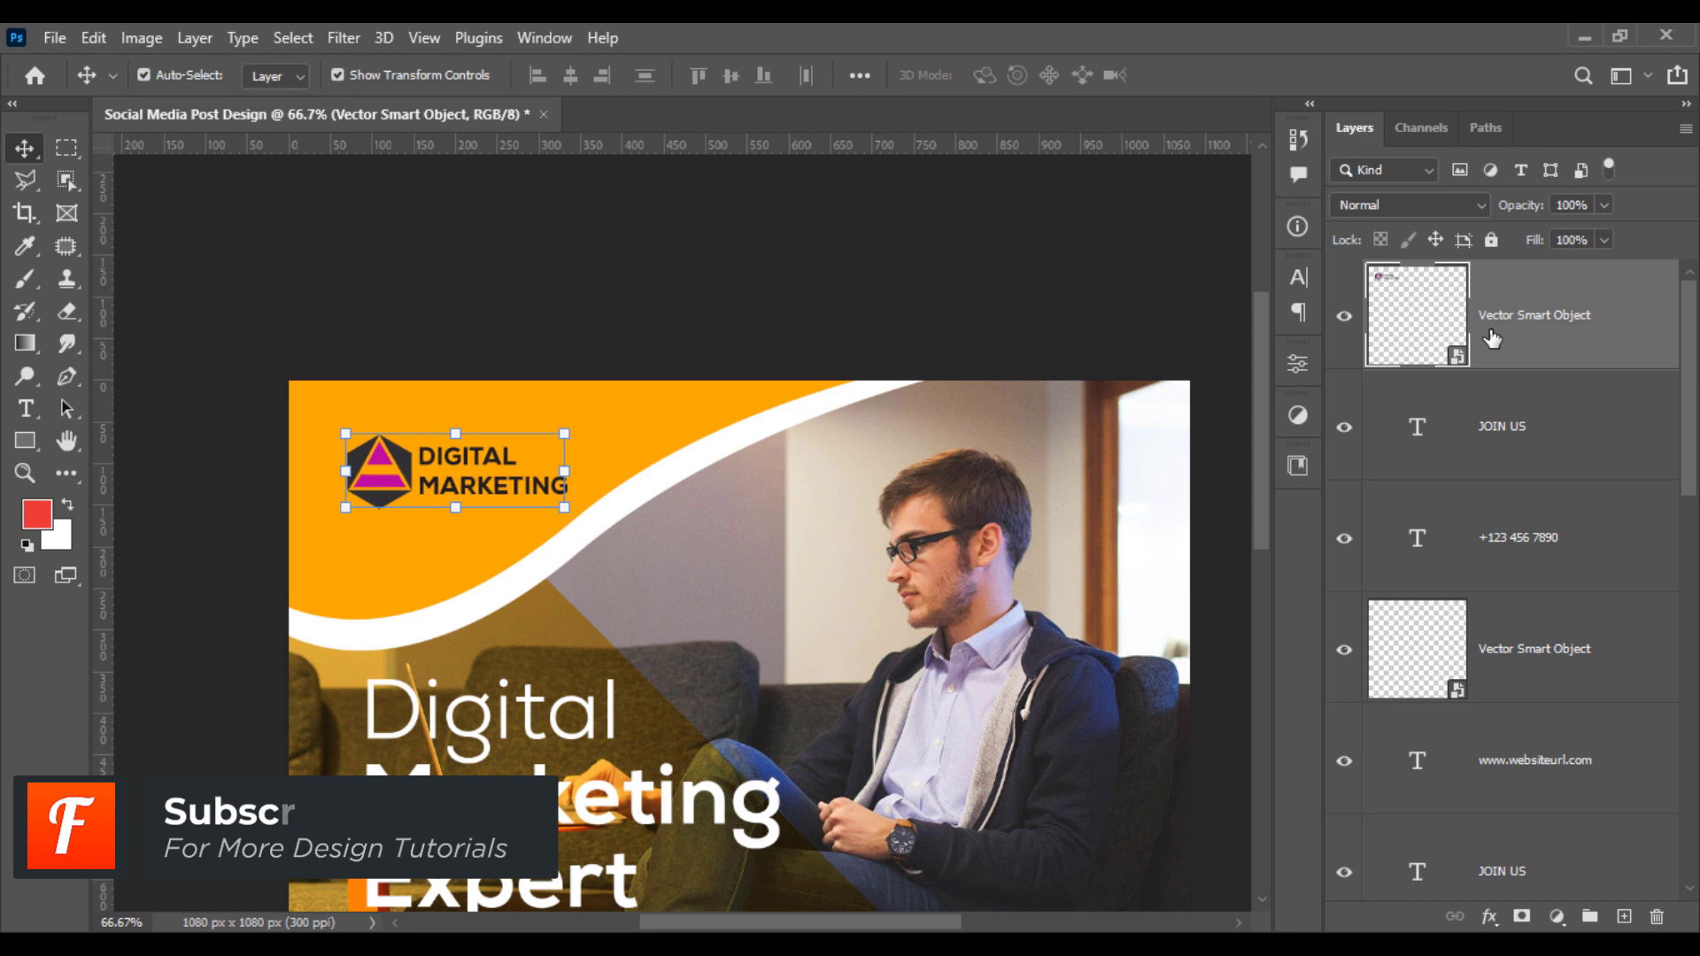
Step: Replace the logo with its white-emblem version, scaled to 15.90% and placed in the orange area at the post's upper left
{"action": "double_click", "coordinate": [1412, 304]}
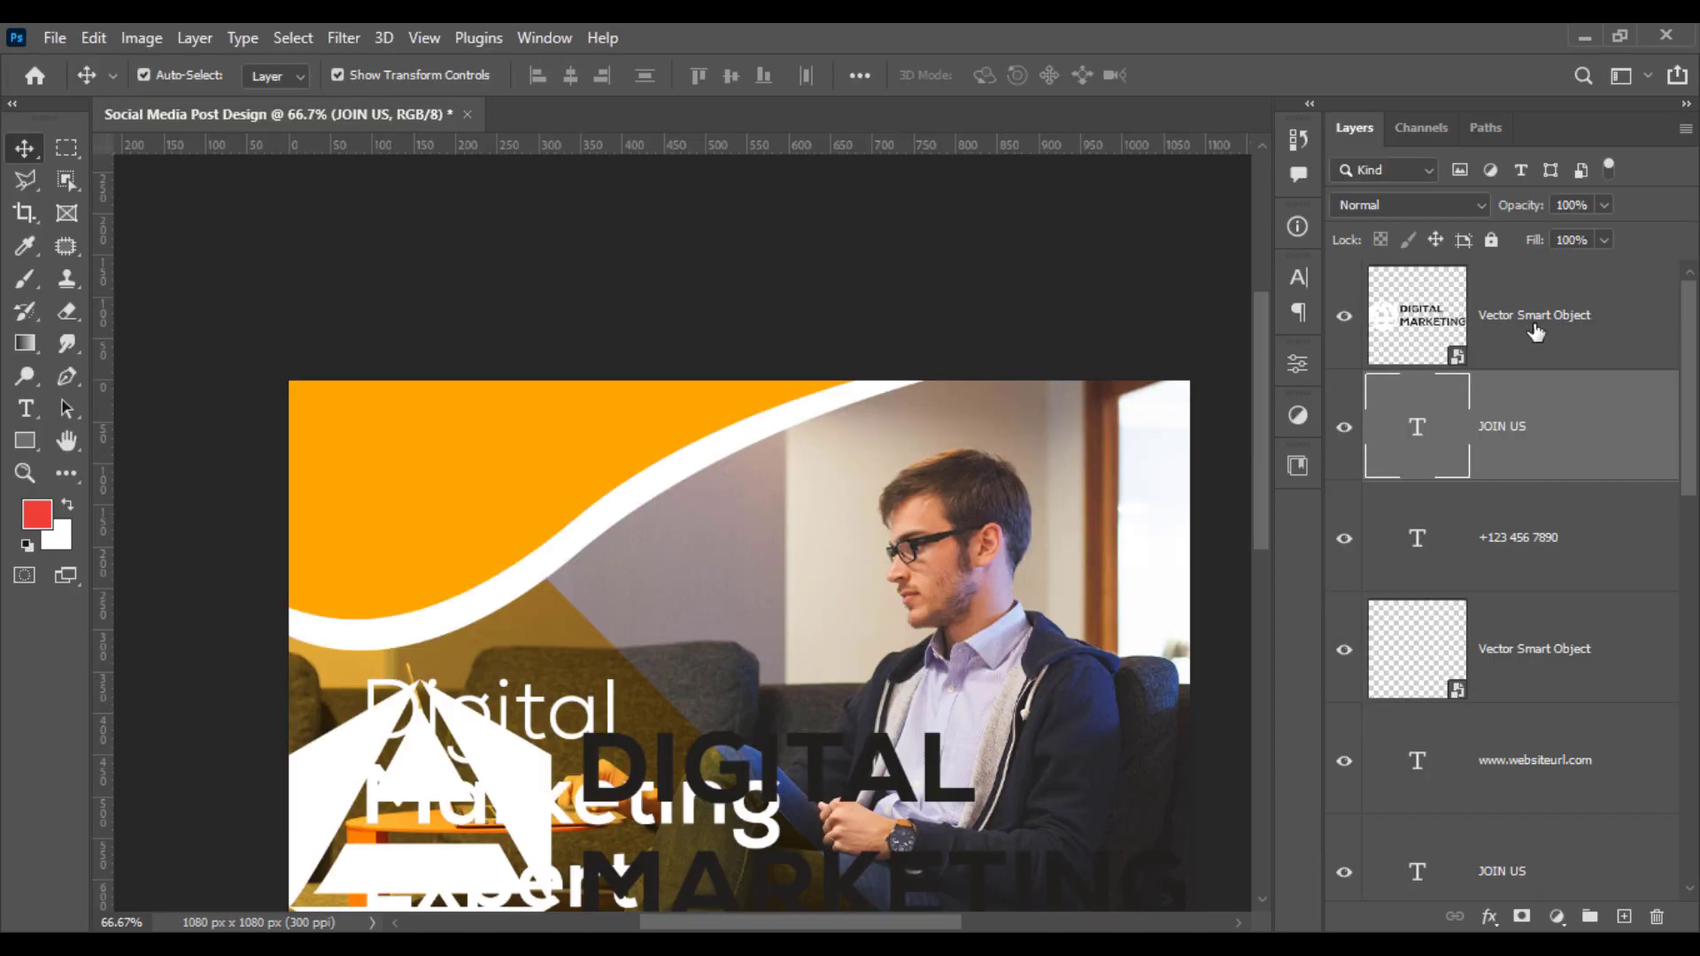
{"action": "left_click", "coordinate": [1536, 332]}
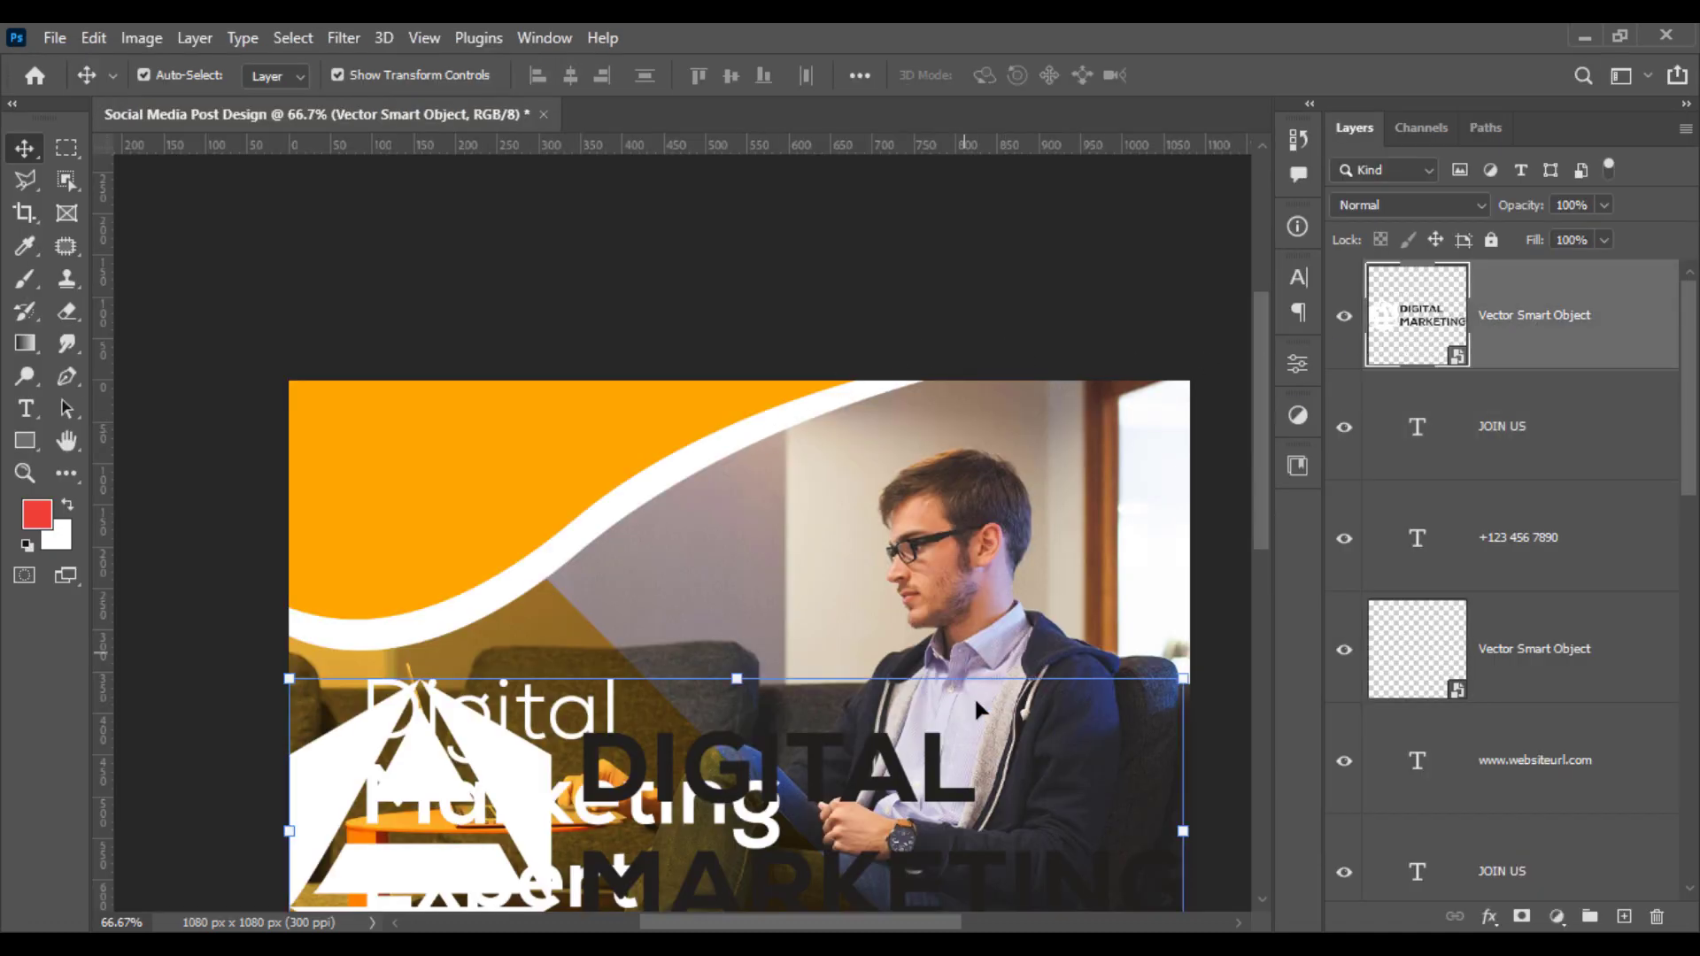
{"action": "left_click_drag", "start_coordinate": [1183, 830], "coordinate": [501, 501]}
{"action": "key", "text": "Return"}
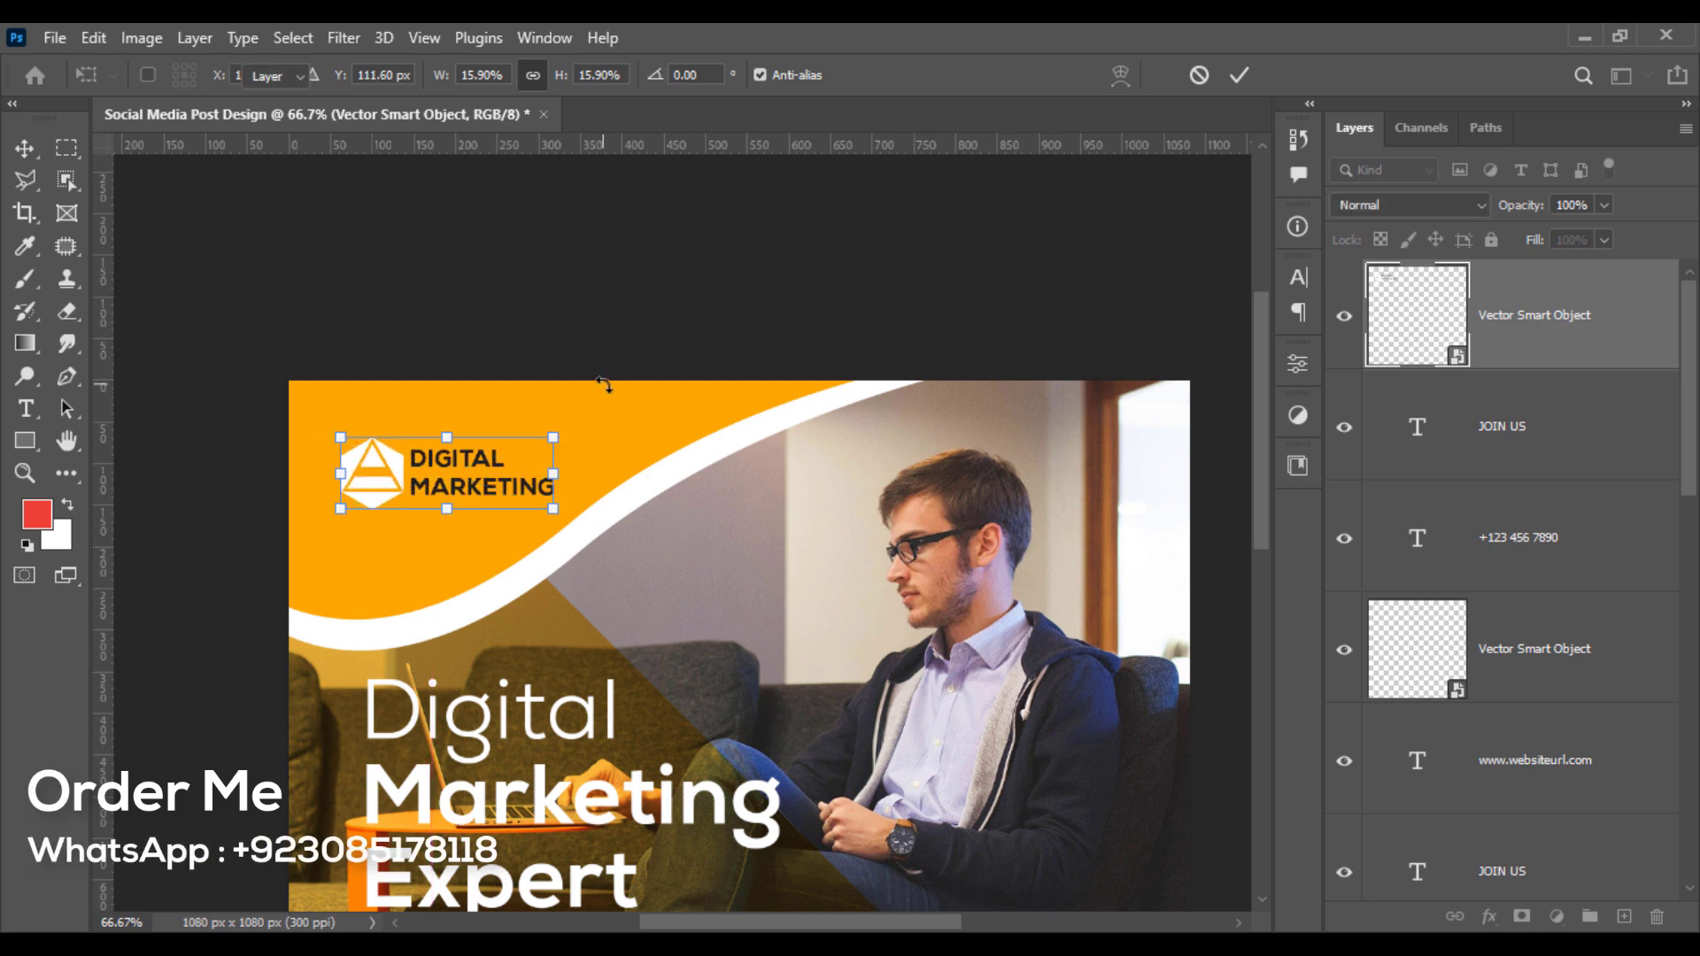
Step: Rasterize the white-emblem DIGITAL MARKETING logo layer
{"action": "right_click", "coordinate": [1509, 319]}
{"action": "left_click", "coordinate": [1252, 511]}
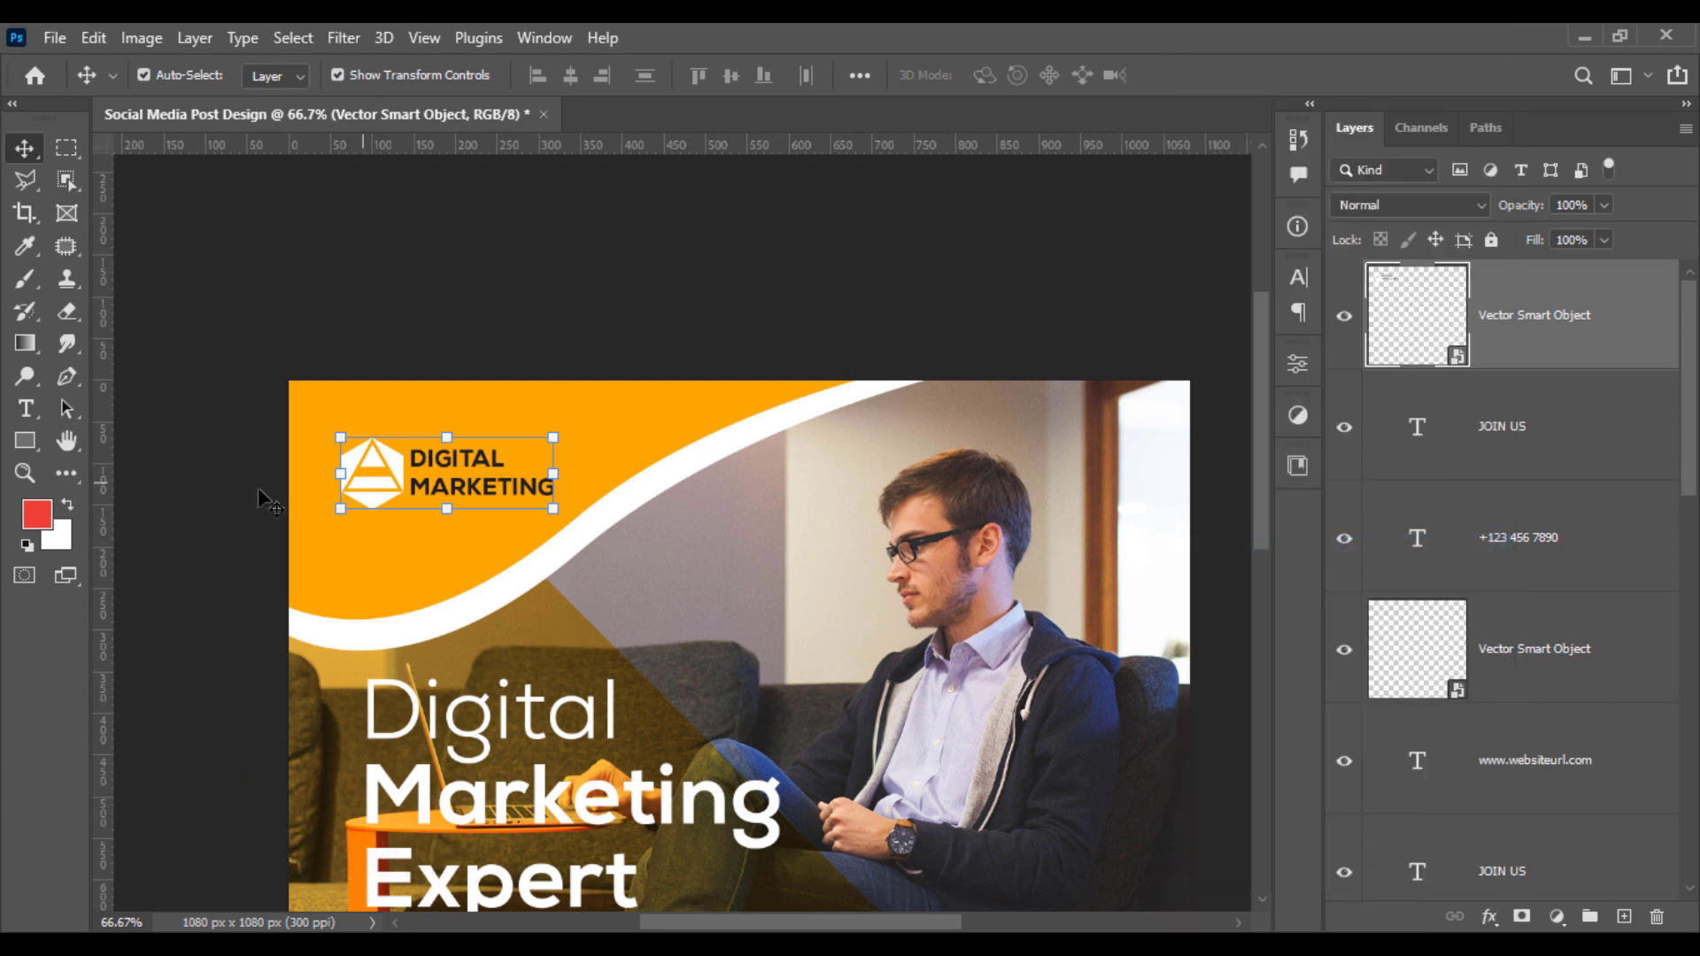
{"action": "key", "text": "ctrl+plus"}
{"action": "key", "text": "ctrl+plus"}
{"action": "left_click_drag", "start_coordinate": [588, 512], "coordinate": [937, 642]}
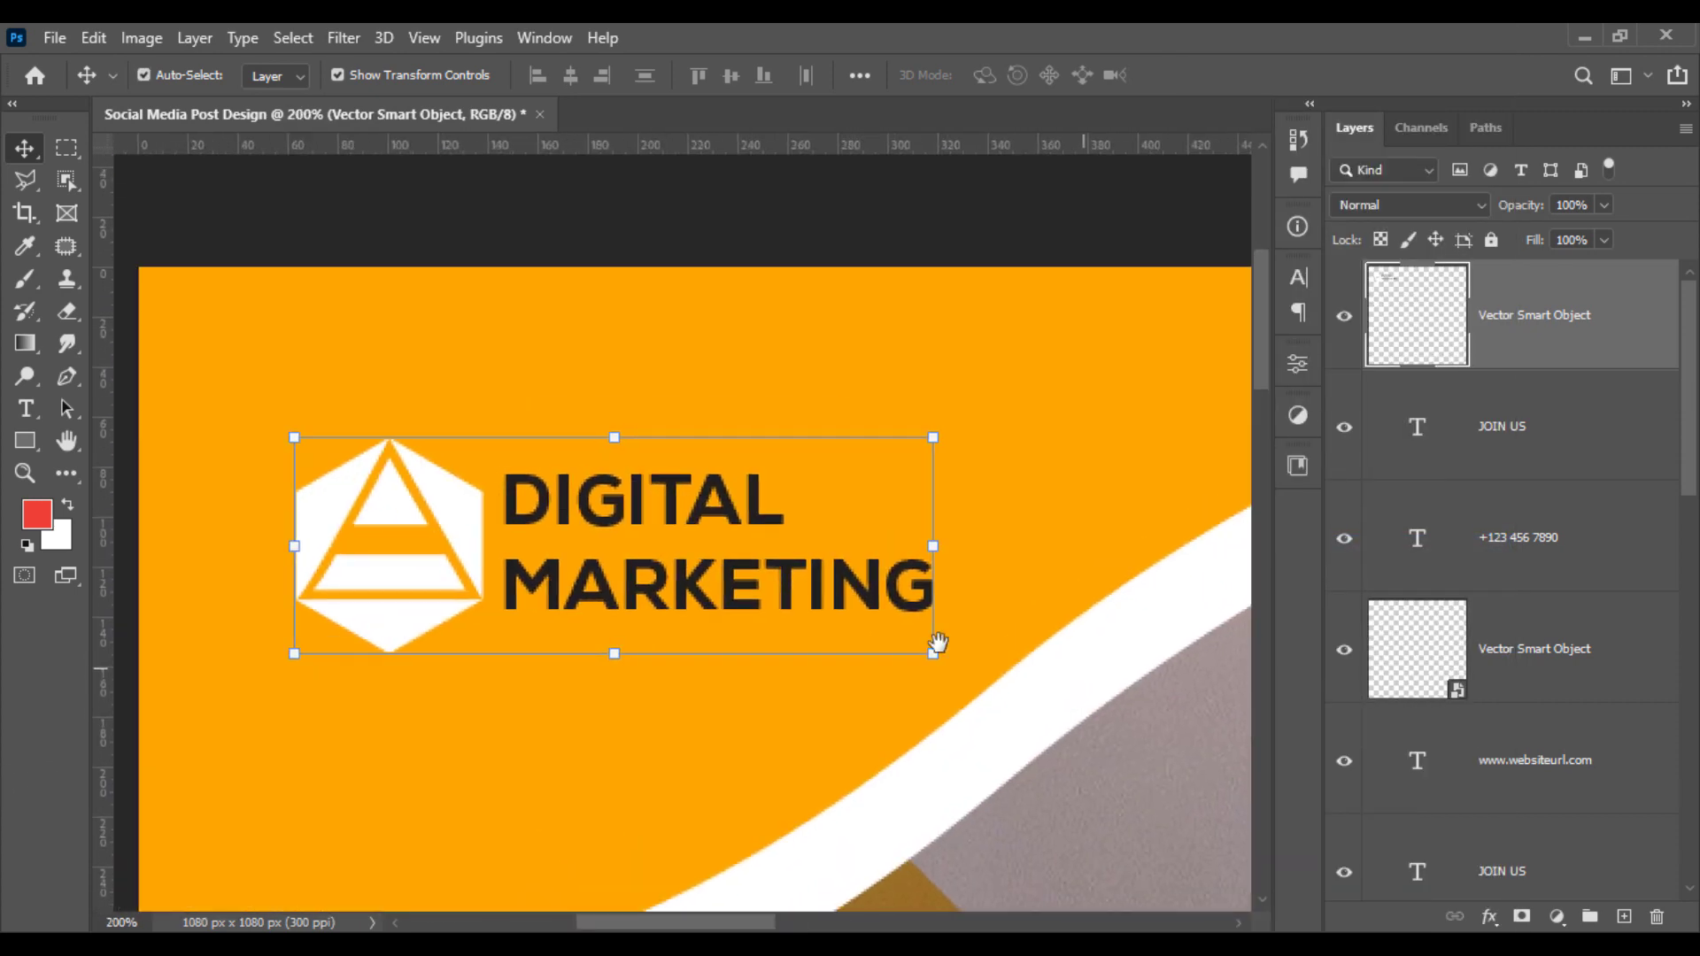
Step: Marquee-select the logo's white hexagonal emblem and move it onto its own layer with Layer Via Cut
{"action": "left_click", "coordinate": [252, 234]}
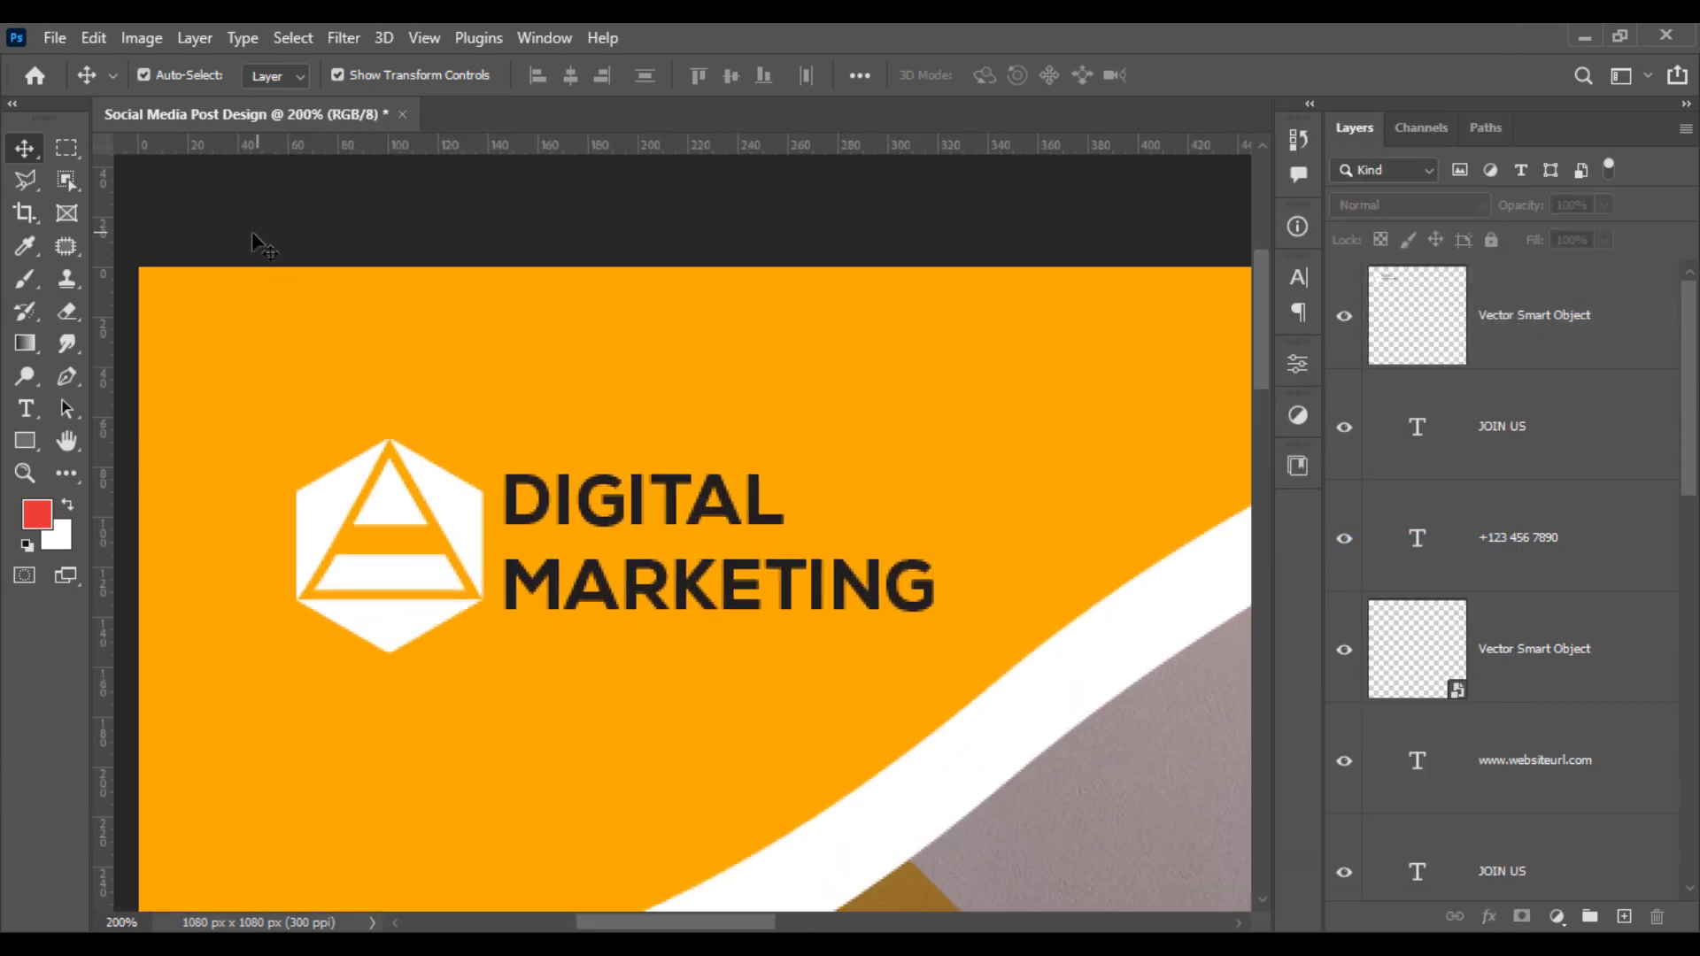
{"action": "left_click", "coordinate": [66, 148]}
{"action": "left_click_drag", "start_coordinate": [237, 406], "coordinate": [494, 704]}
{"action": "right_click", "coordinate": [425, 558]}
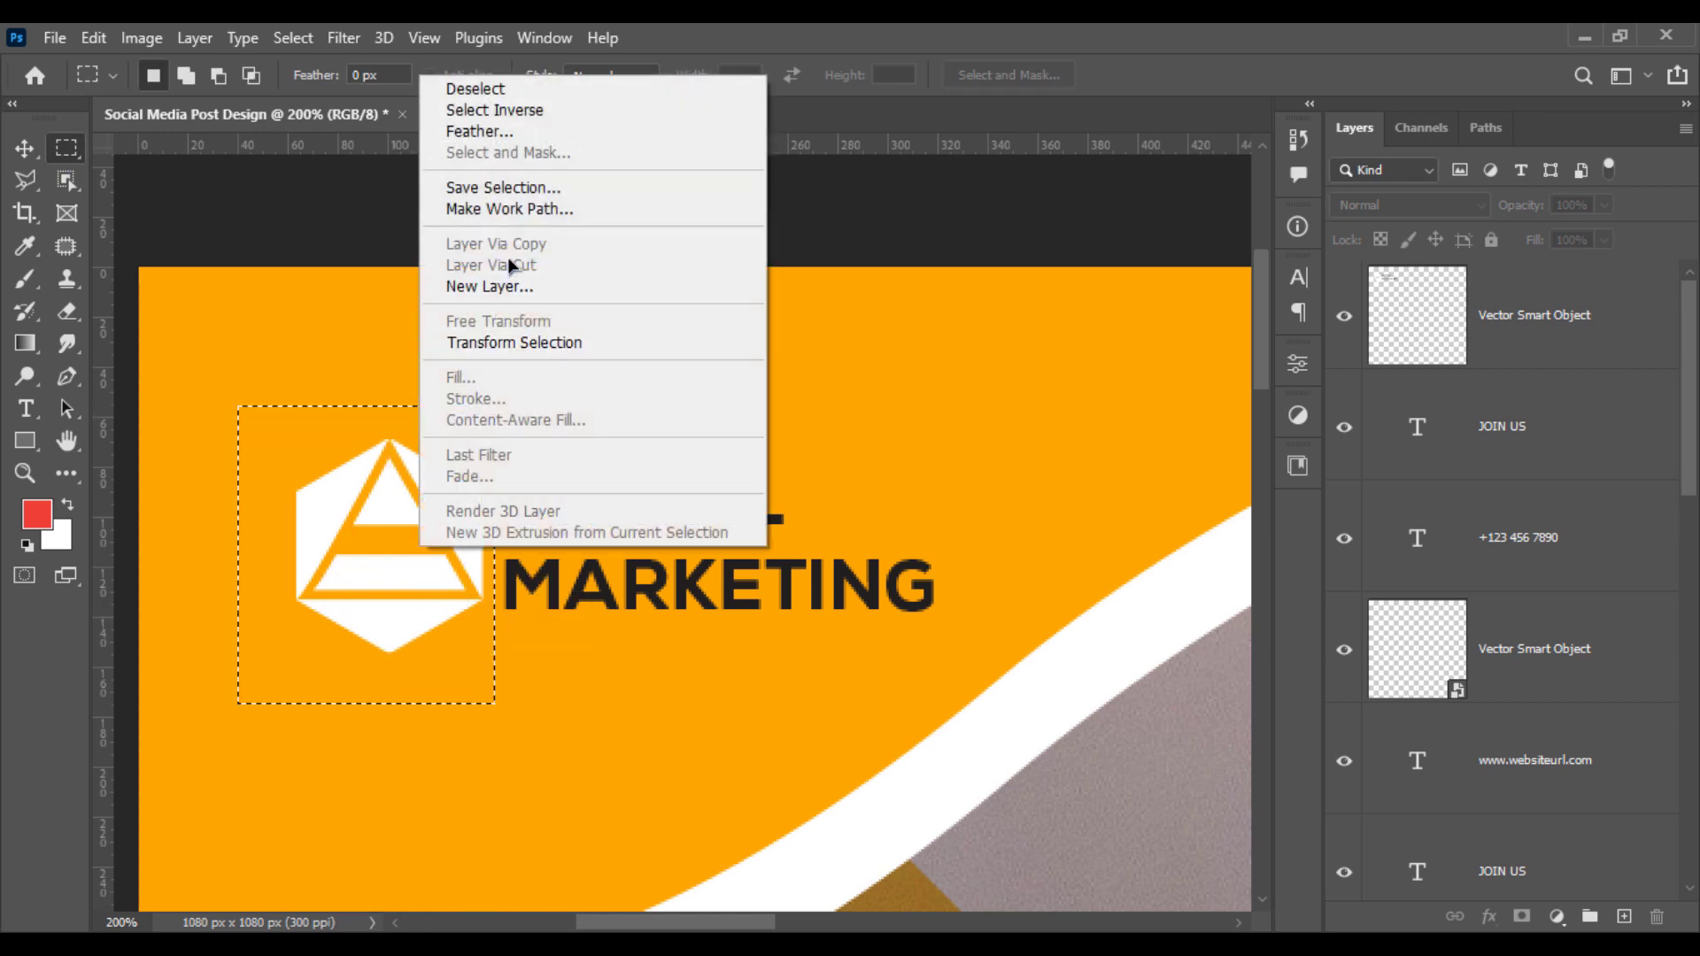
{"action": "left_click", "coordinate": [1495, 369]}
{"action": "left_click", "coordinate": [1522, 363]}
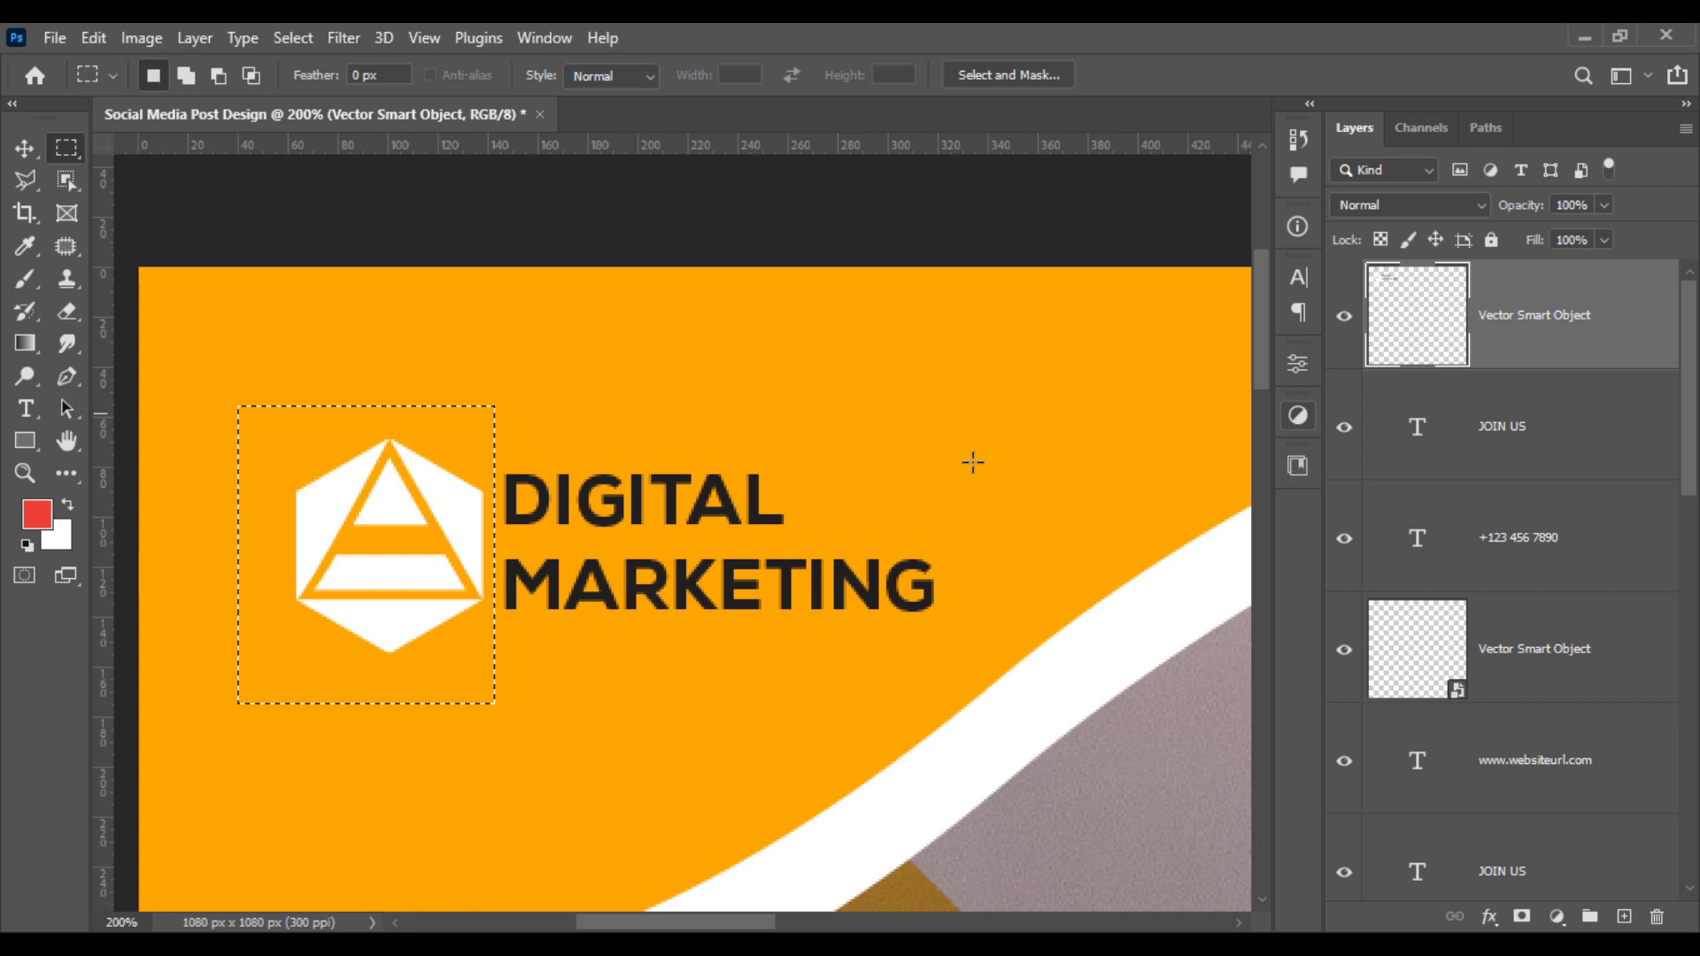
{"action": "right_click", "coordinate": [471, 505]}
{"action": "left_click", "coordinate": [585, 213]}
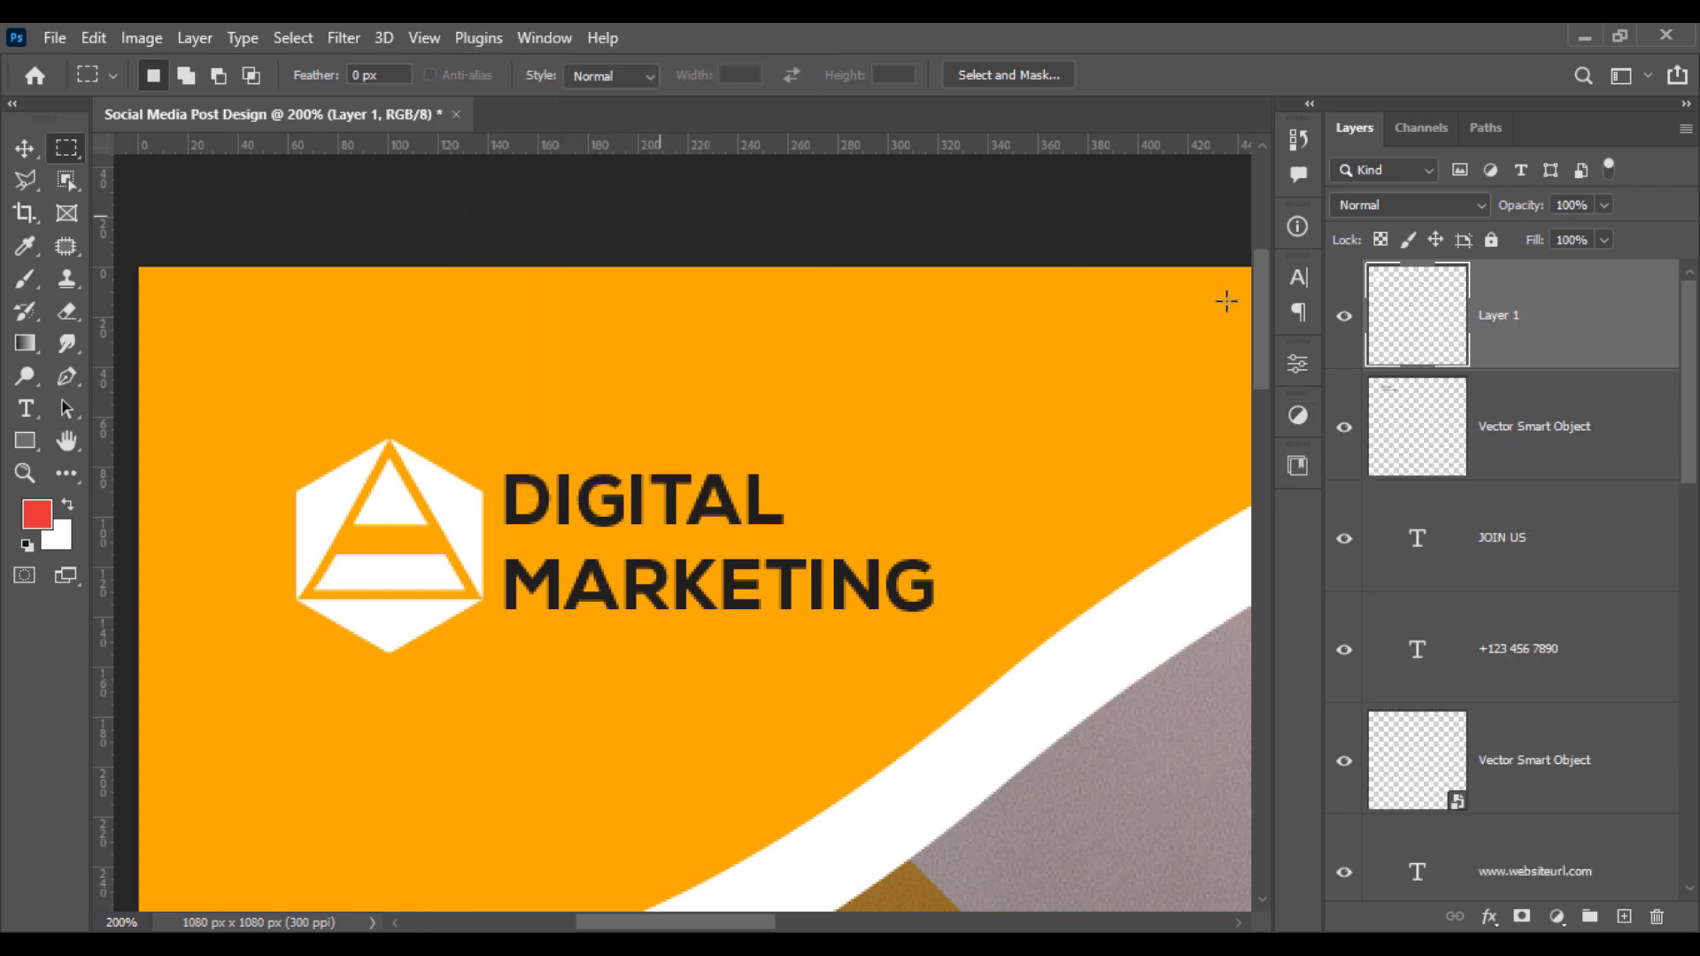
Step: Apply a dark Color Overlay to the separated logo emblem so it matches the DIGITAL MARKETING lettering
{"action": "right_click", "coordinate": [1531, 329]}
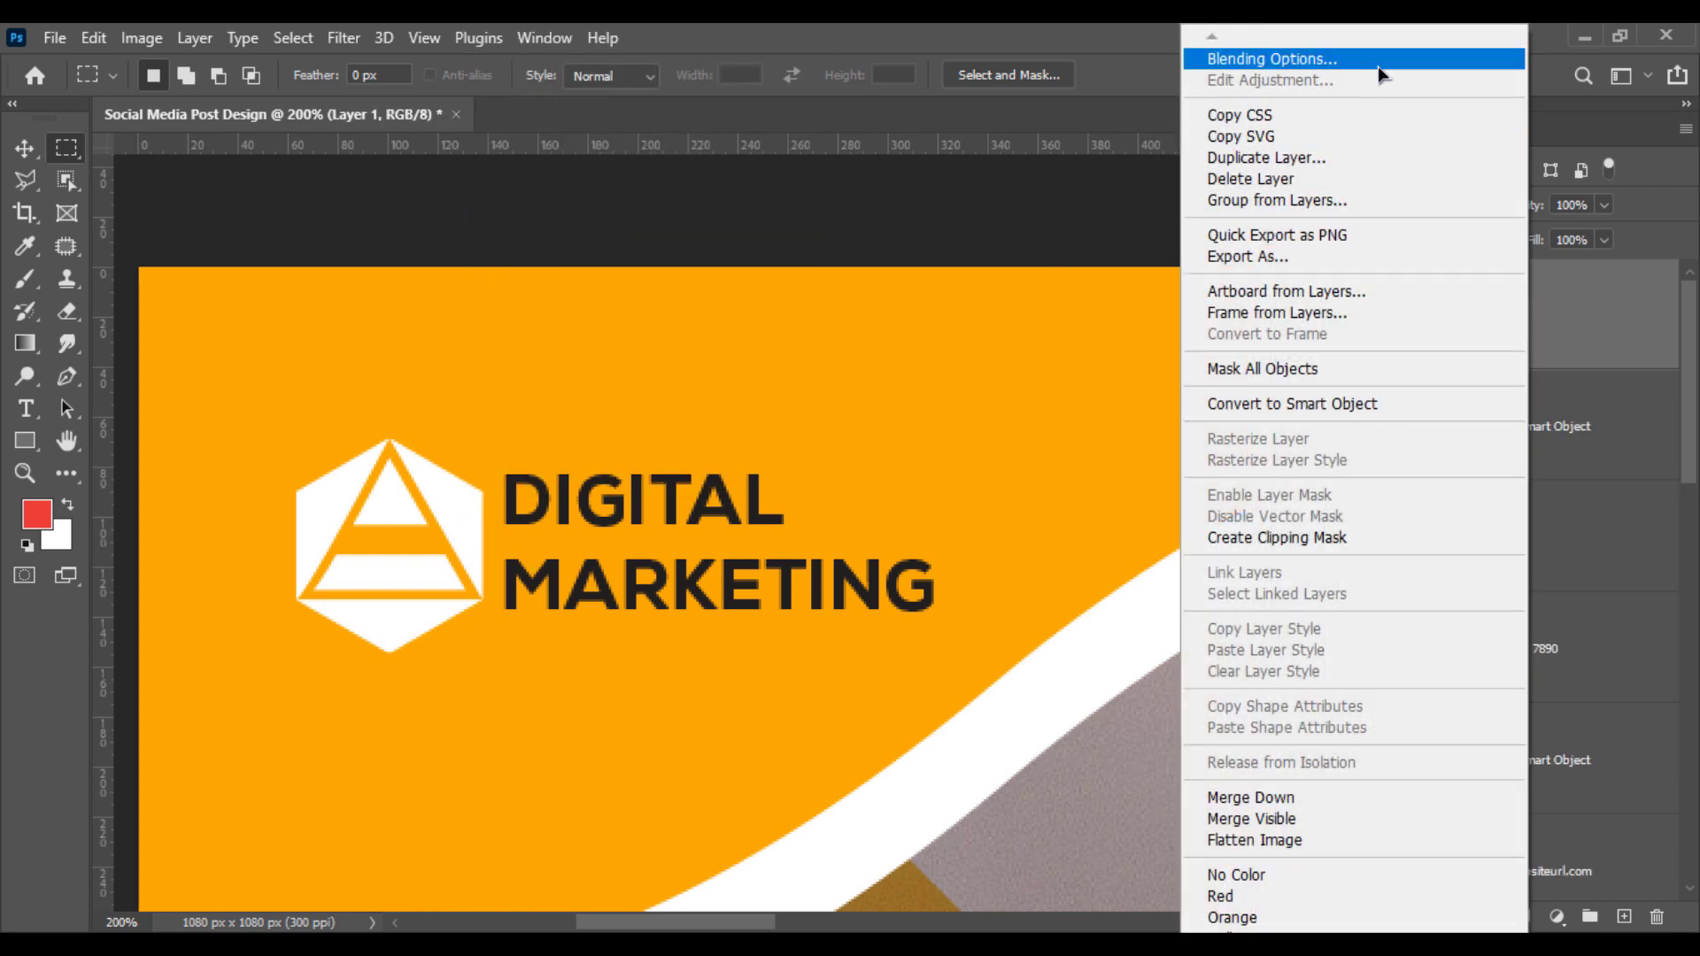
{"action": "left_click", "coordinate": [863, 579]}
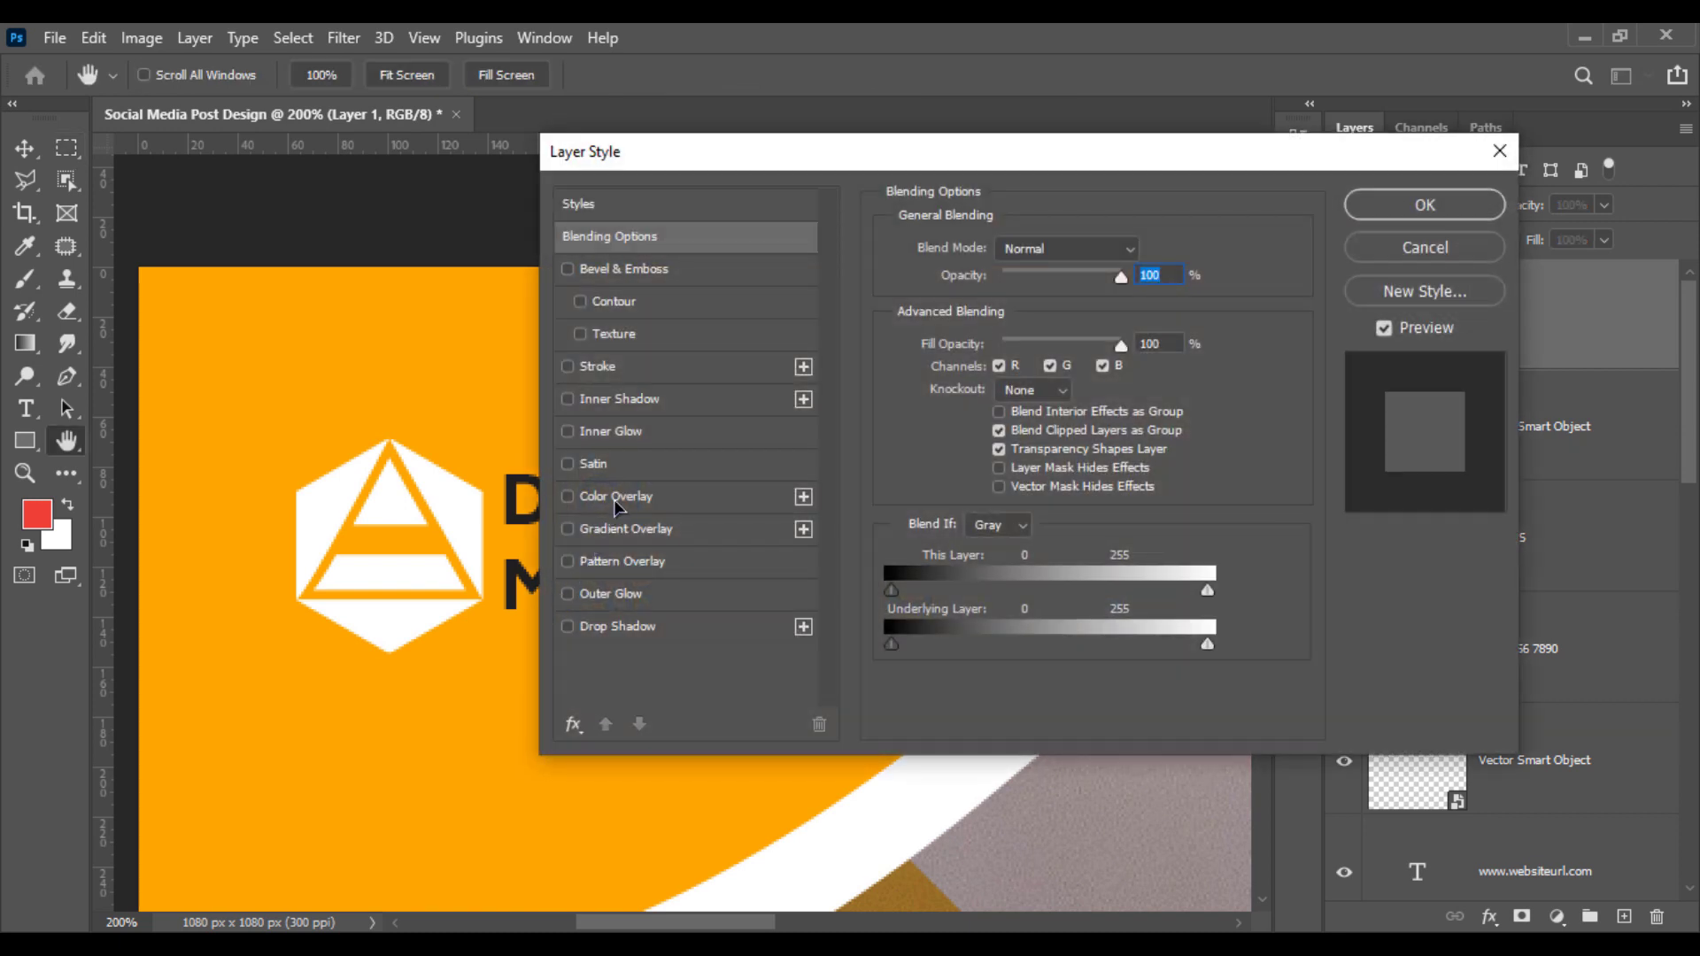
{"action": "left_click", "coordinate": [617, 497]}
{"action": "left_click", "coordinate": [1425, 205]}
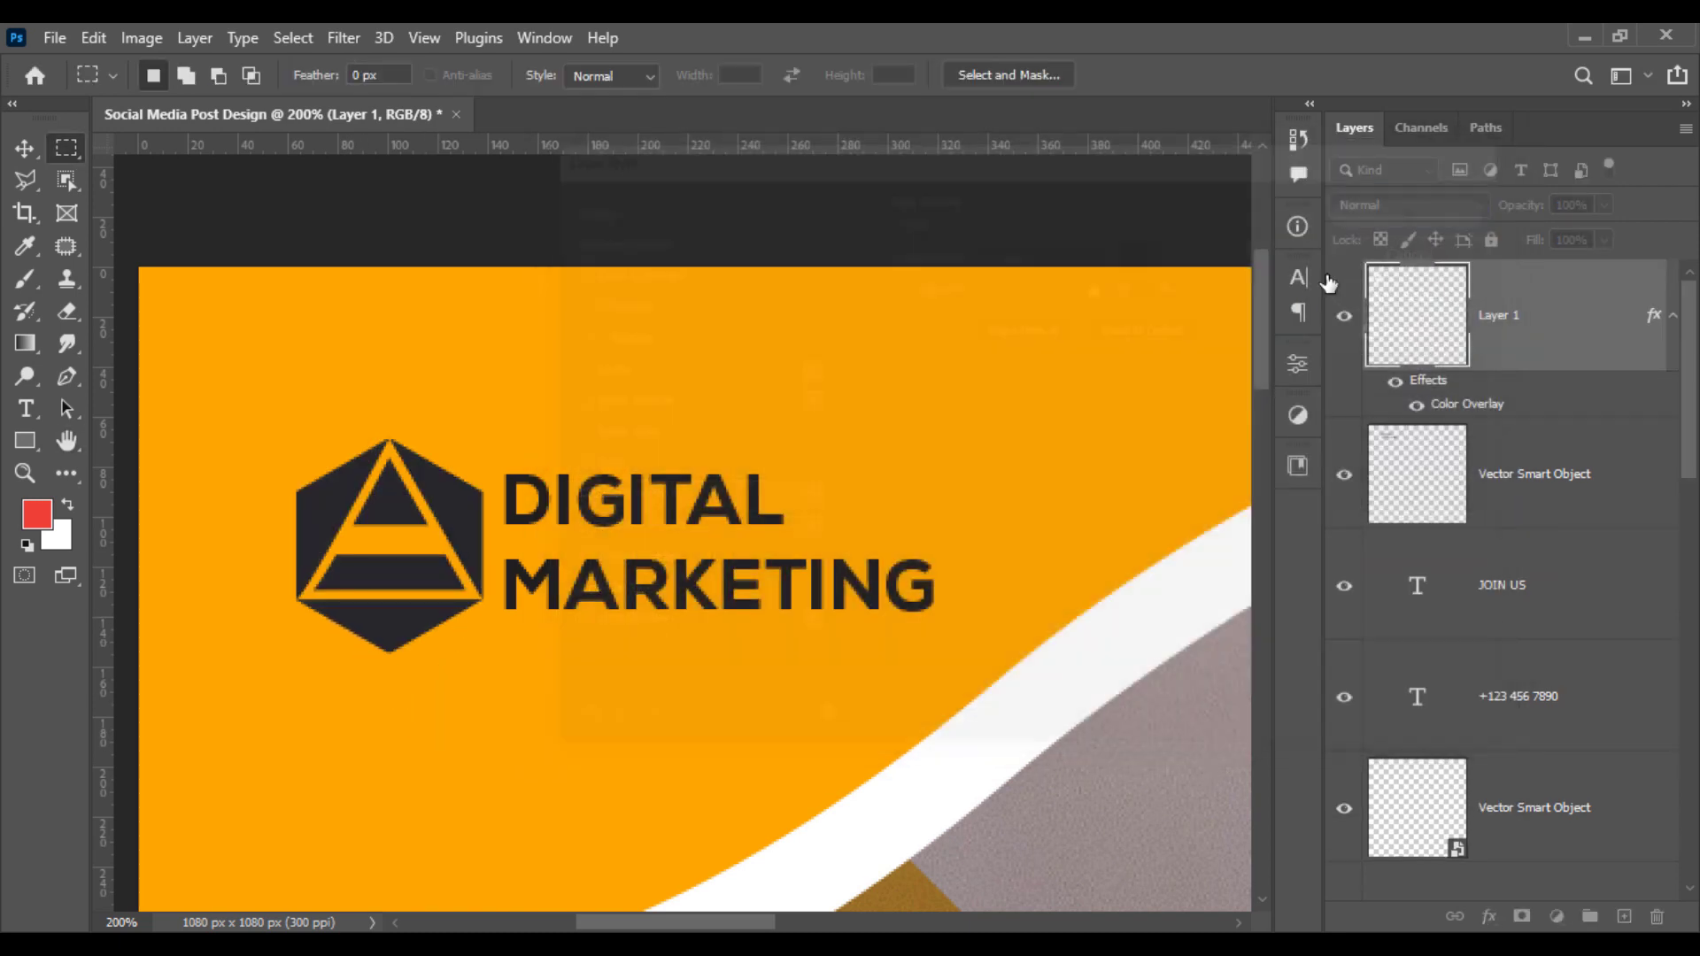
{"action": "left_click", "coordinate": [24, 148]}
{"action": "left_click", "coordinate": [434, 276]}
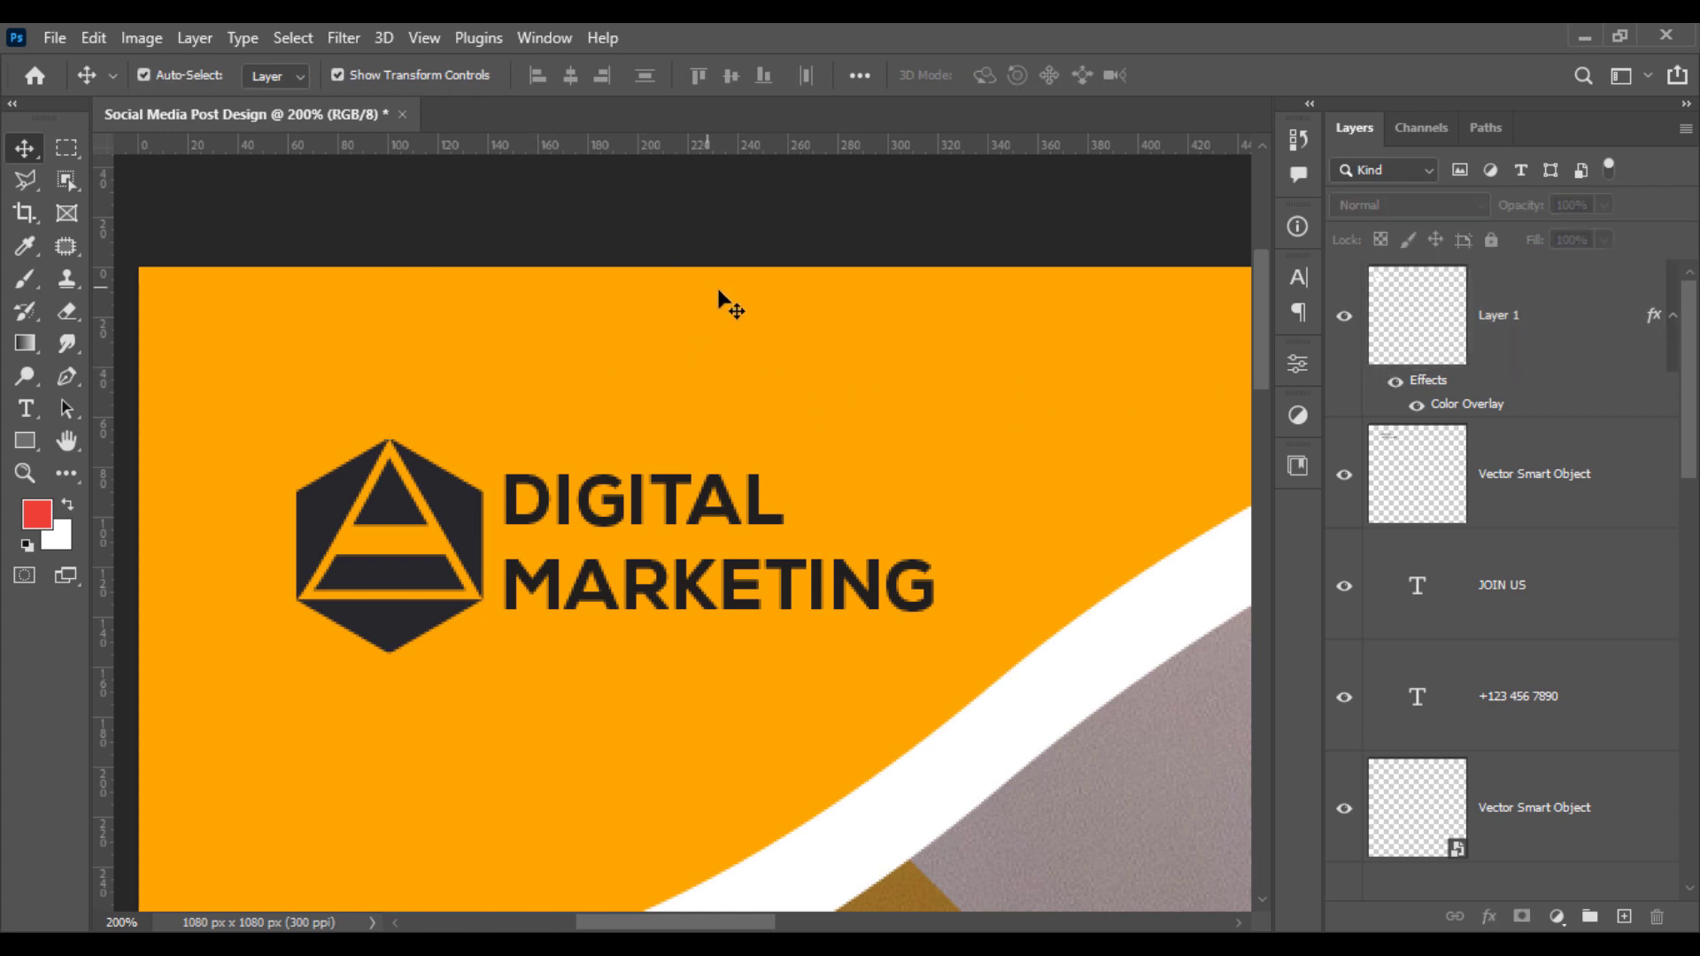
Step: Place the pexels-kaique-rocha-242124 city photo in the post and move its layer directly above Color Fill 3
{"action": "key", "text": "ctrl+minus"}
{"action": "key", "text": "ctrl+minus"}
{"action": "key", "text": "ctrl+minus"}
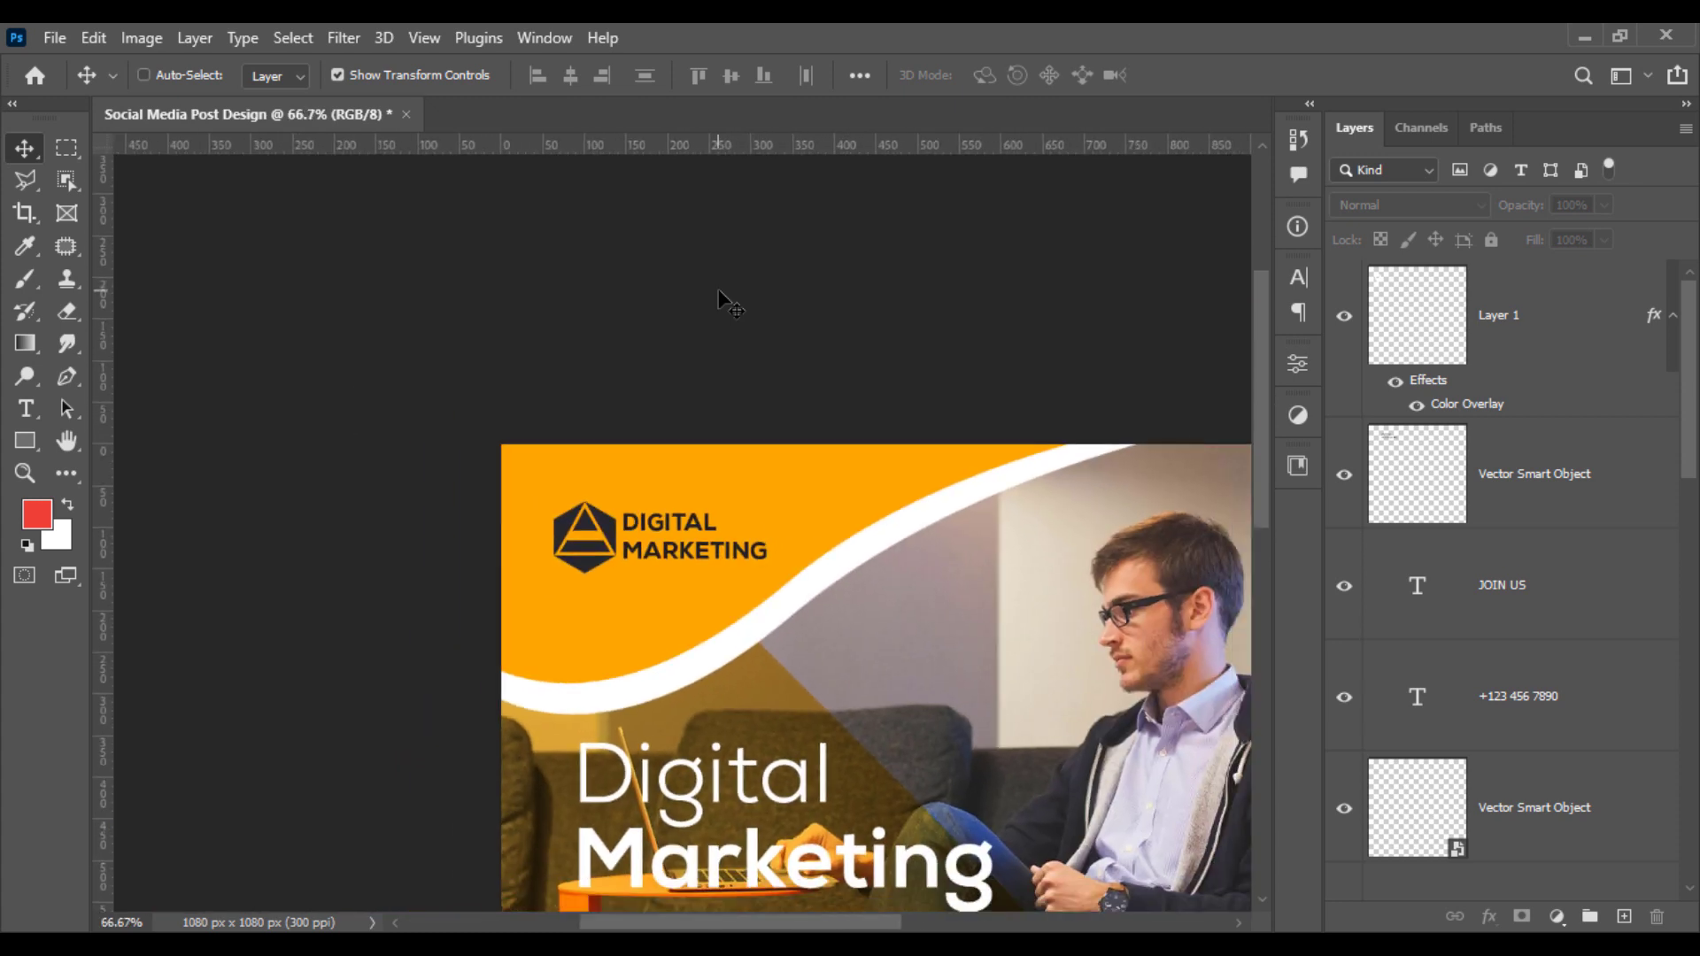
{"action": "left_click_drag", "start_coordinate": [888, 390], "coordinate": [645, 145]}
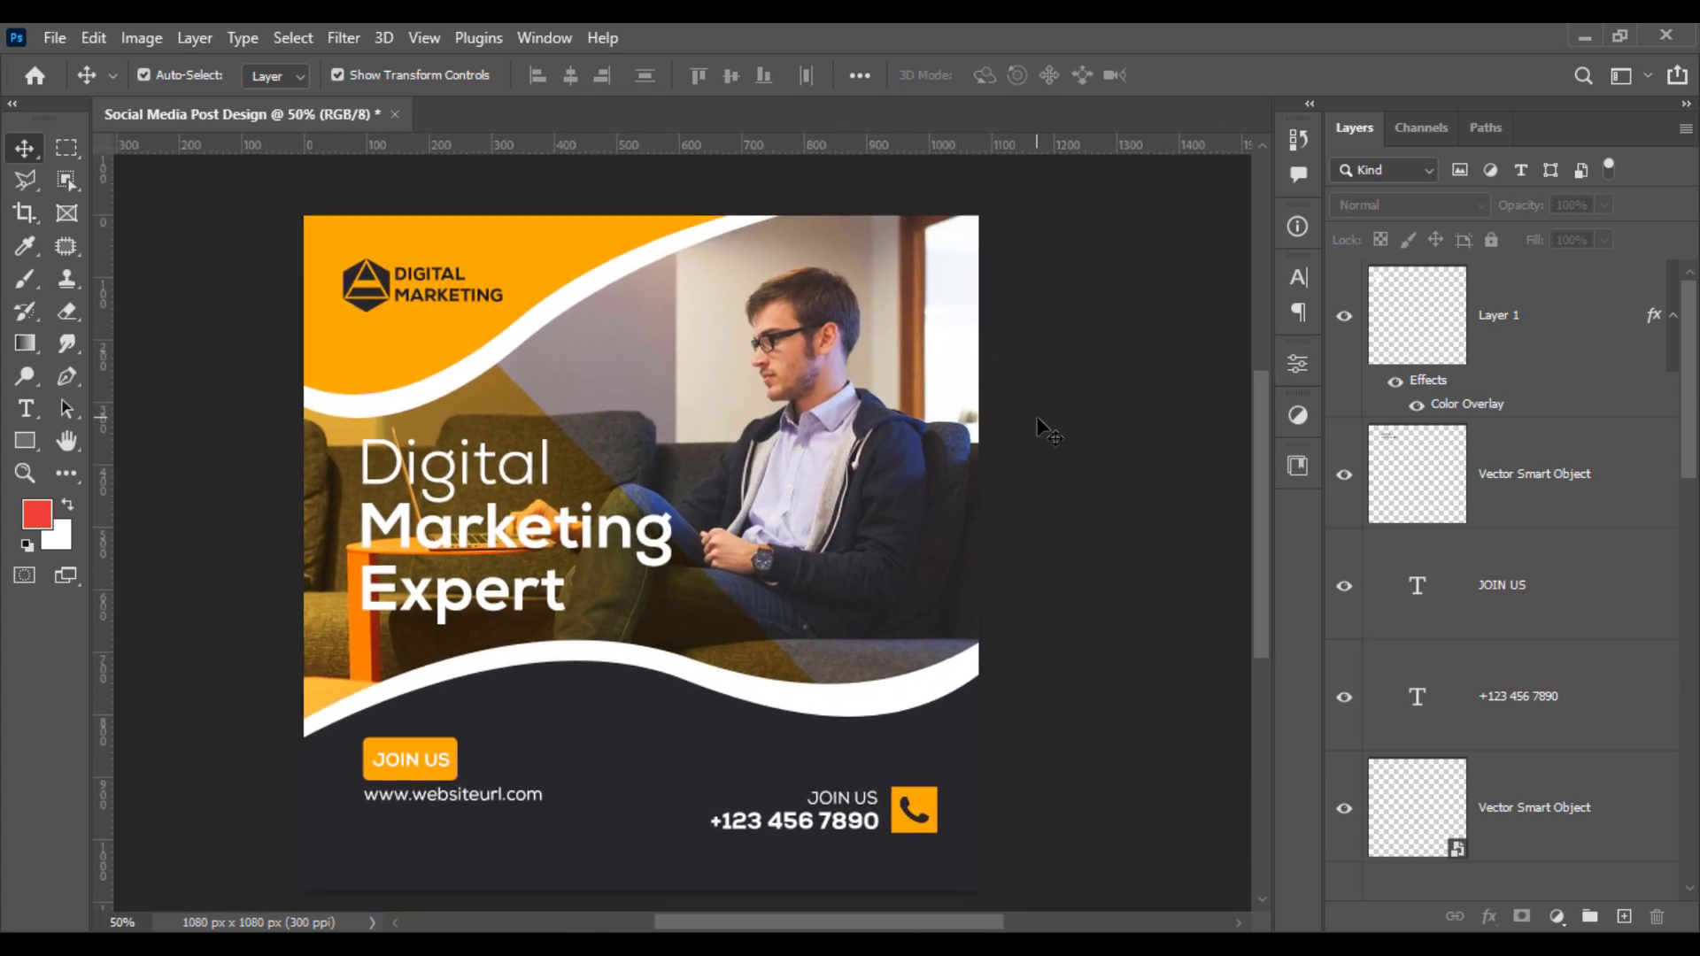
{"action": "left_click_drag", "start_coordinate": [1051, 383], "coordinate": [1054, 382]}
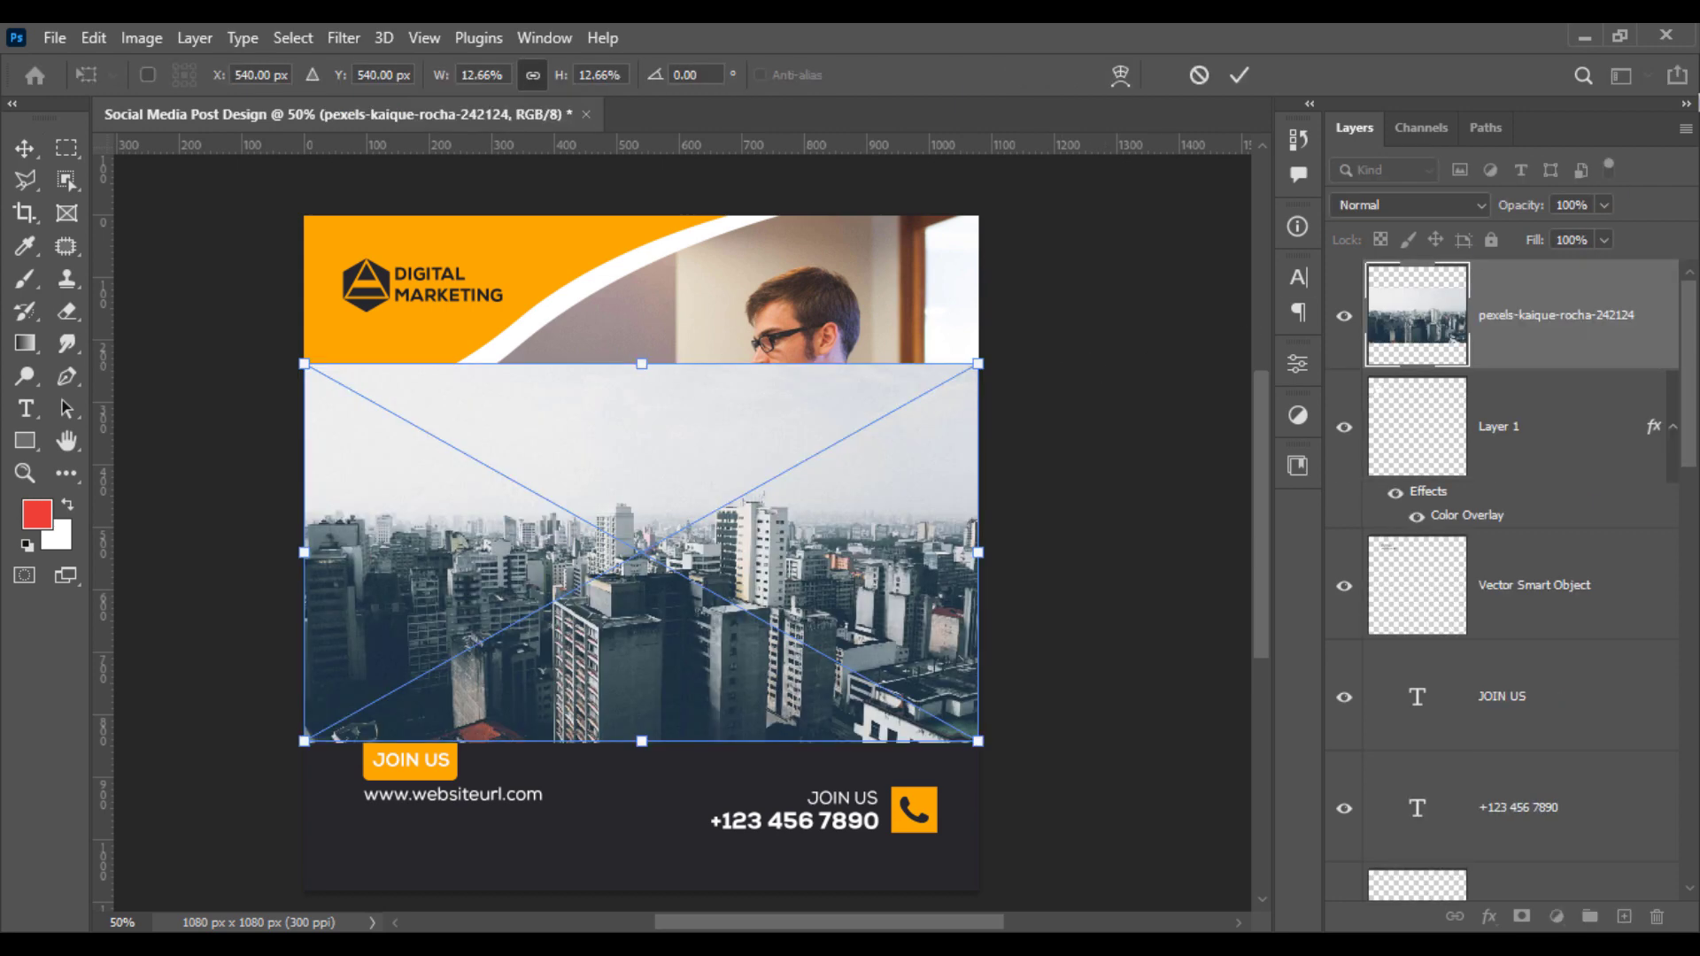
{"action": "left_click_drag", "start_coordinate": [1645, 382], "coordinate": [1508, 697]}
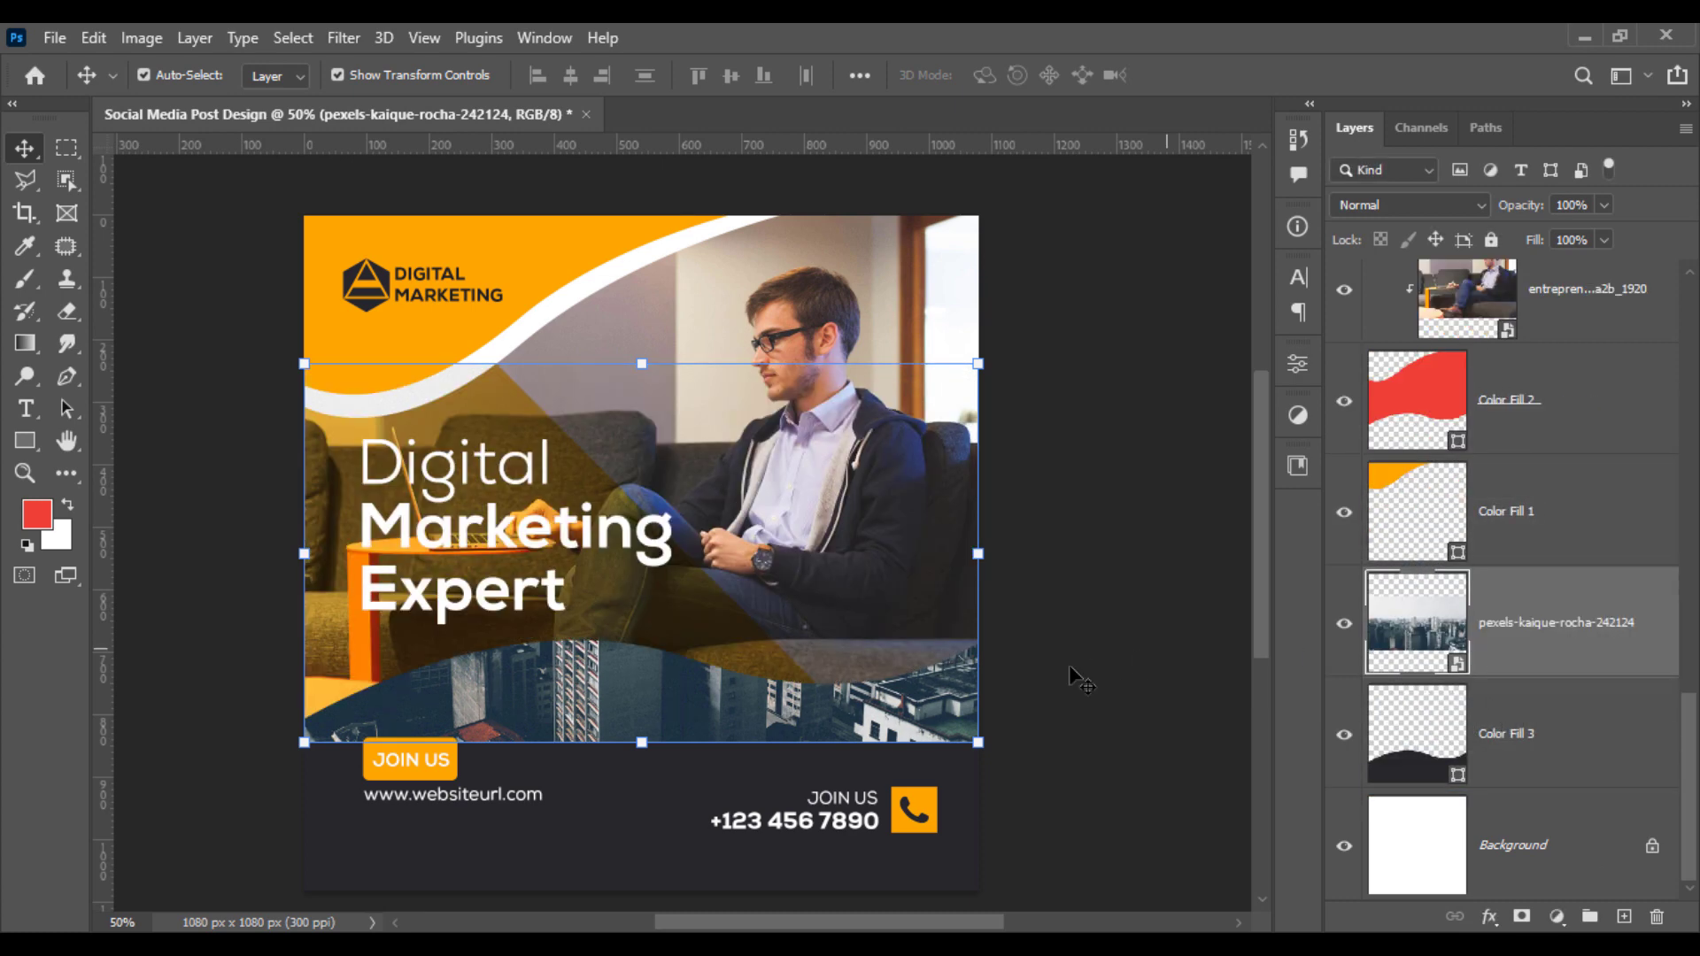
Step: Move the city photo down over the dark bottom wave and scale it to 13.85%, centred at X 540 px, Y 982 px
{"action": "left_click_drag", "start_coordinate": [895, 739], "coordinate": [925, 886]}
{"action": "key", "text": "ctrl+z"}
{"action": "left_click_drag", "start_coordinate": [785, 730], "coordinate": [791, 901]}
{"action": "left_click_drag", "start_coordinate": [985, 728], "coordinate": [1009, 731]}
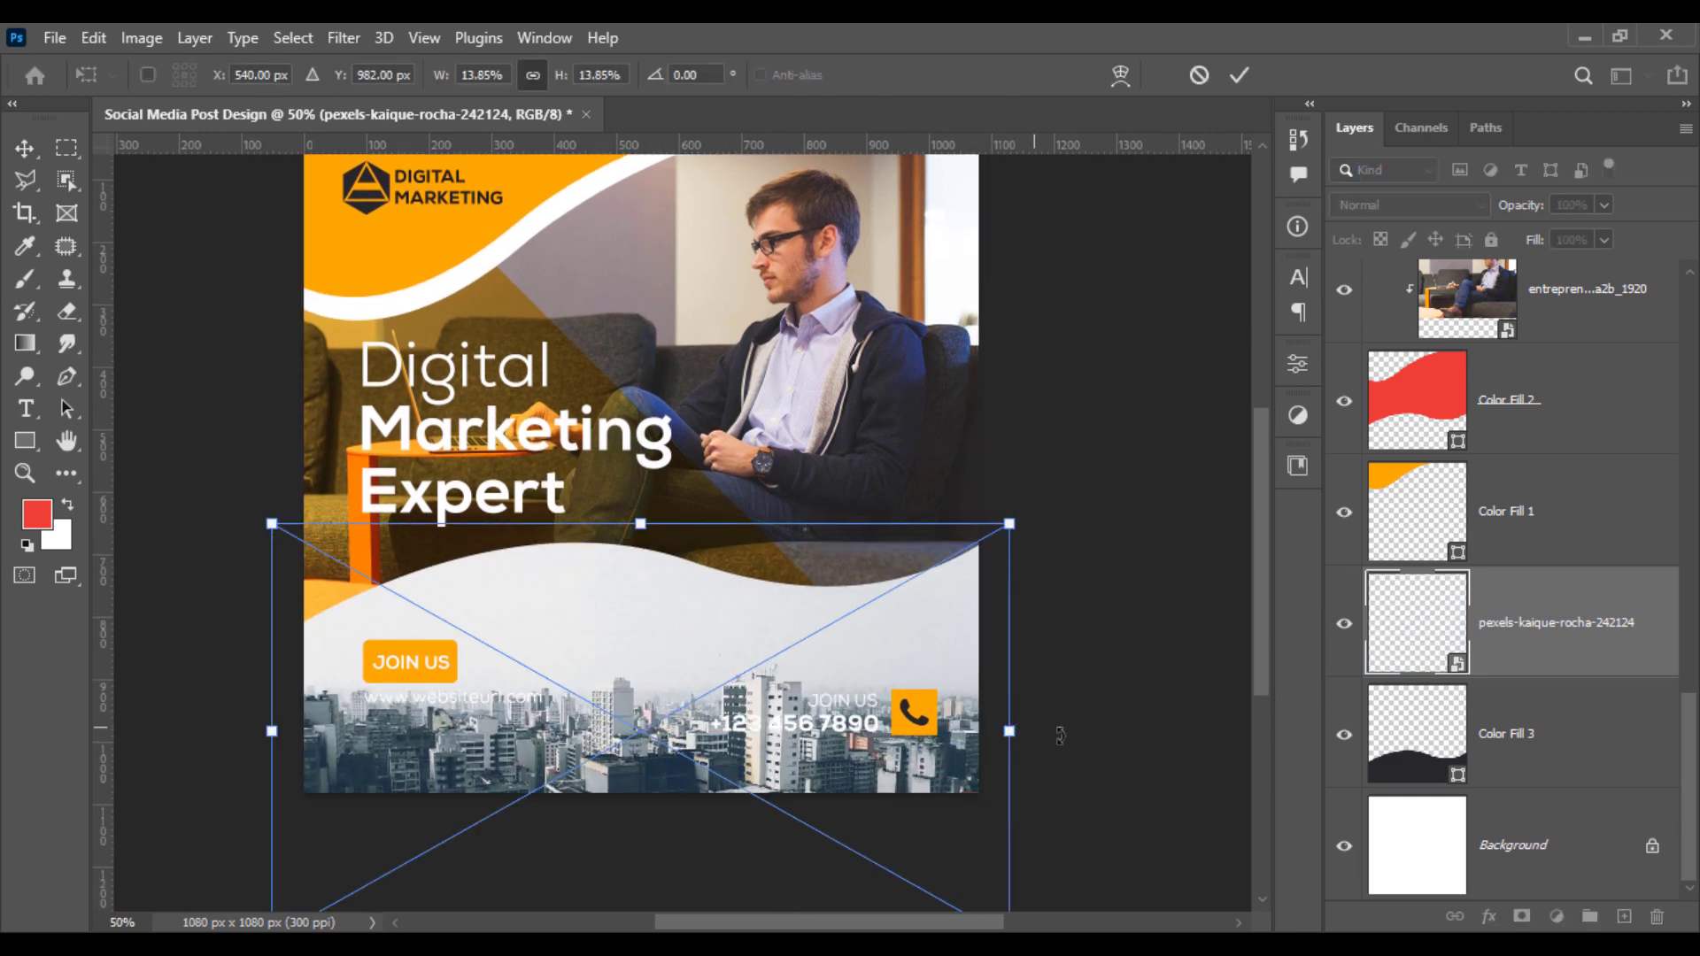
{"action": "key", "text": "Return"}
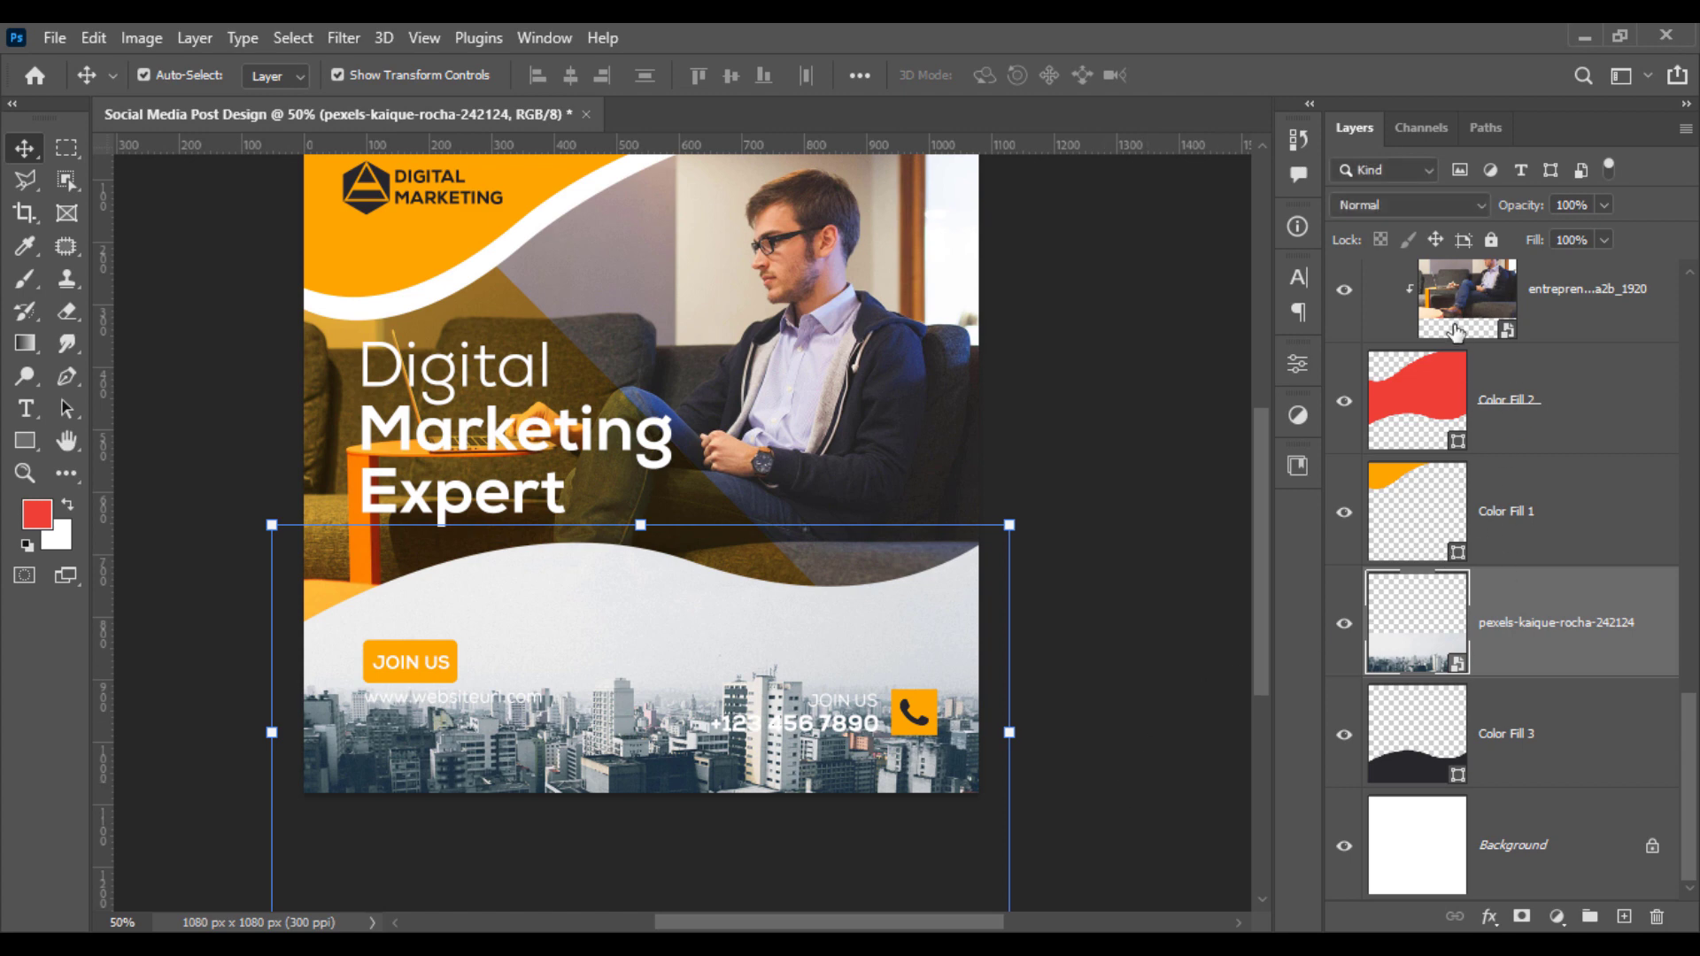
Step: Set the city photo layer to Soft Light blending with 39% opacity
{"action": "left_click", "coordinate": [1394, 206]}
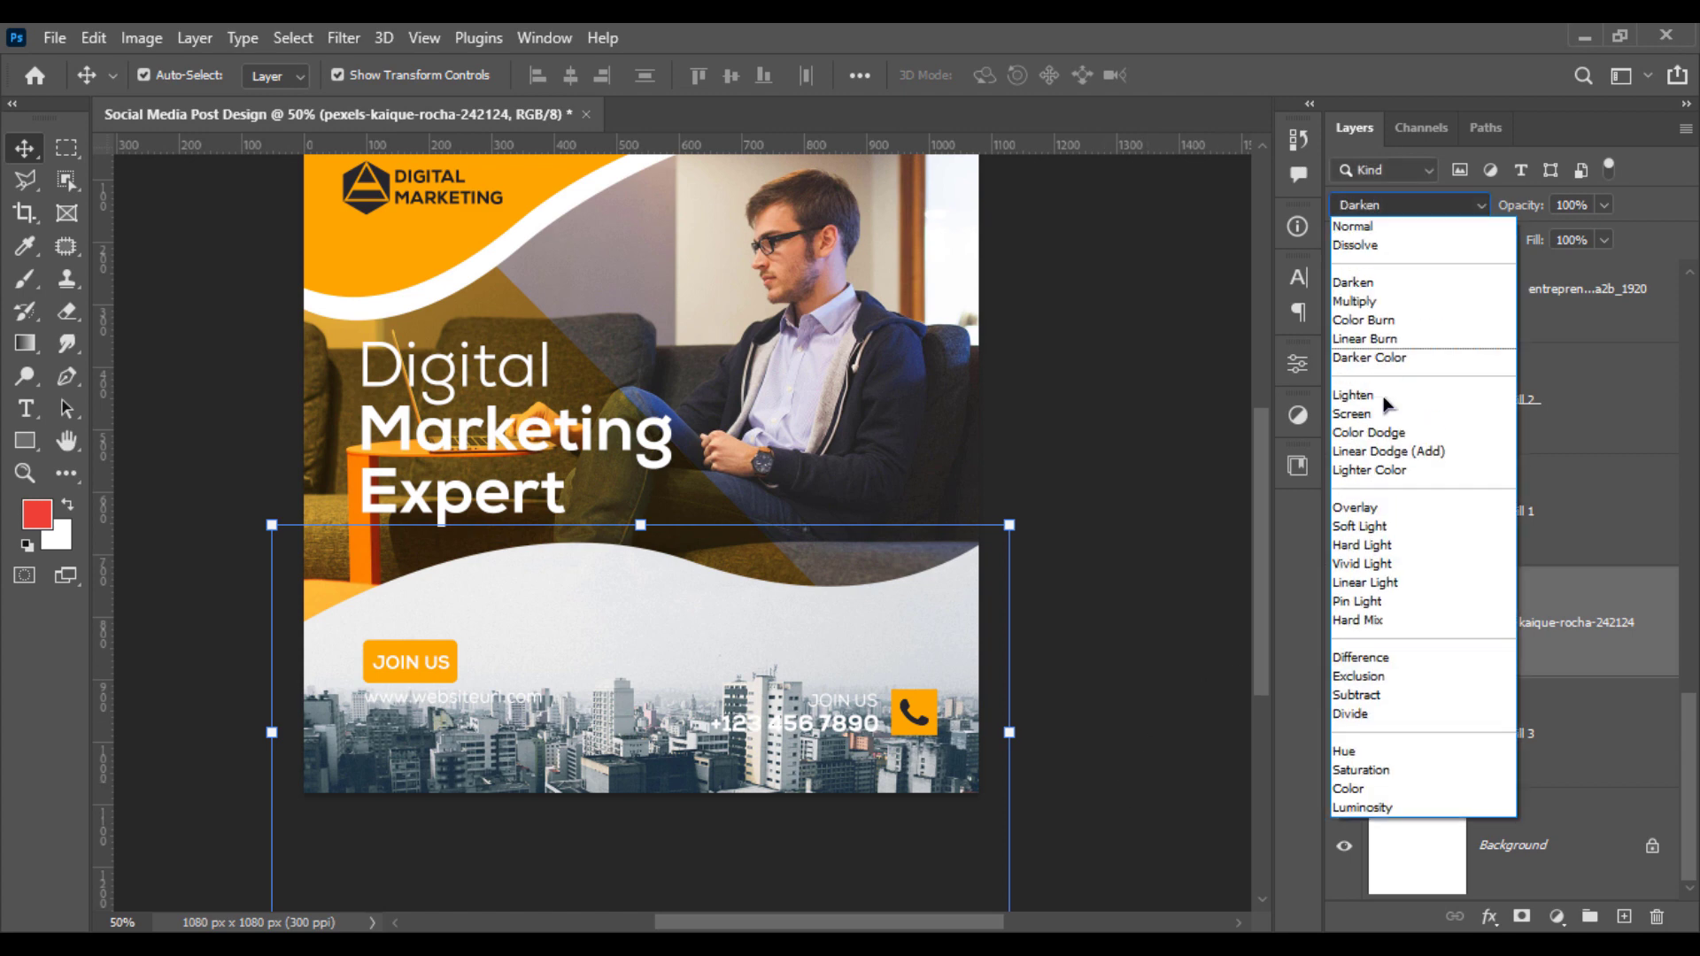
{"action": "left_click", "coordinate": [1387, 528]}
{"action": "key", "text": "ctrl+t"}
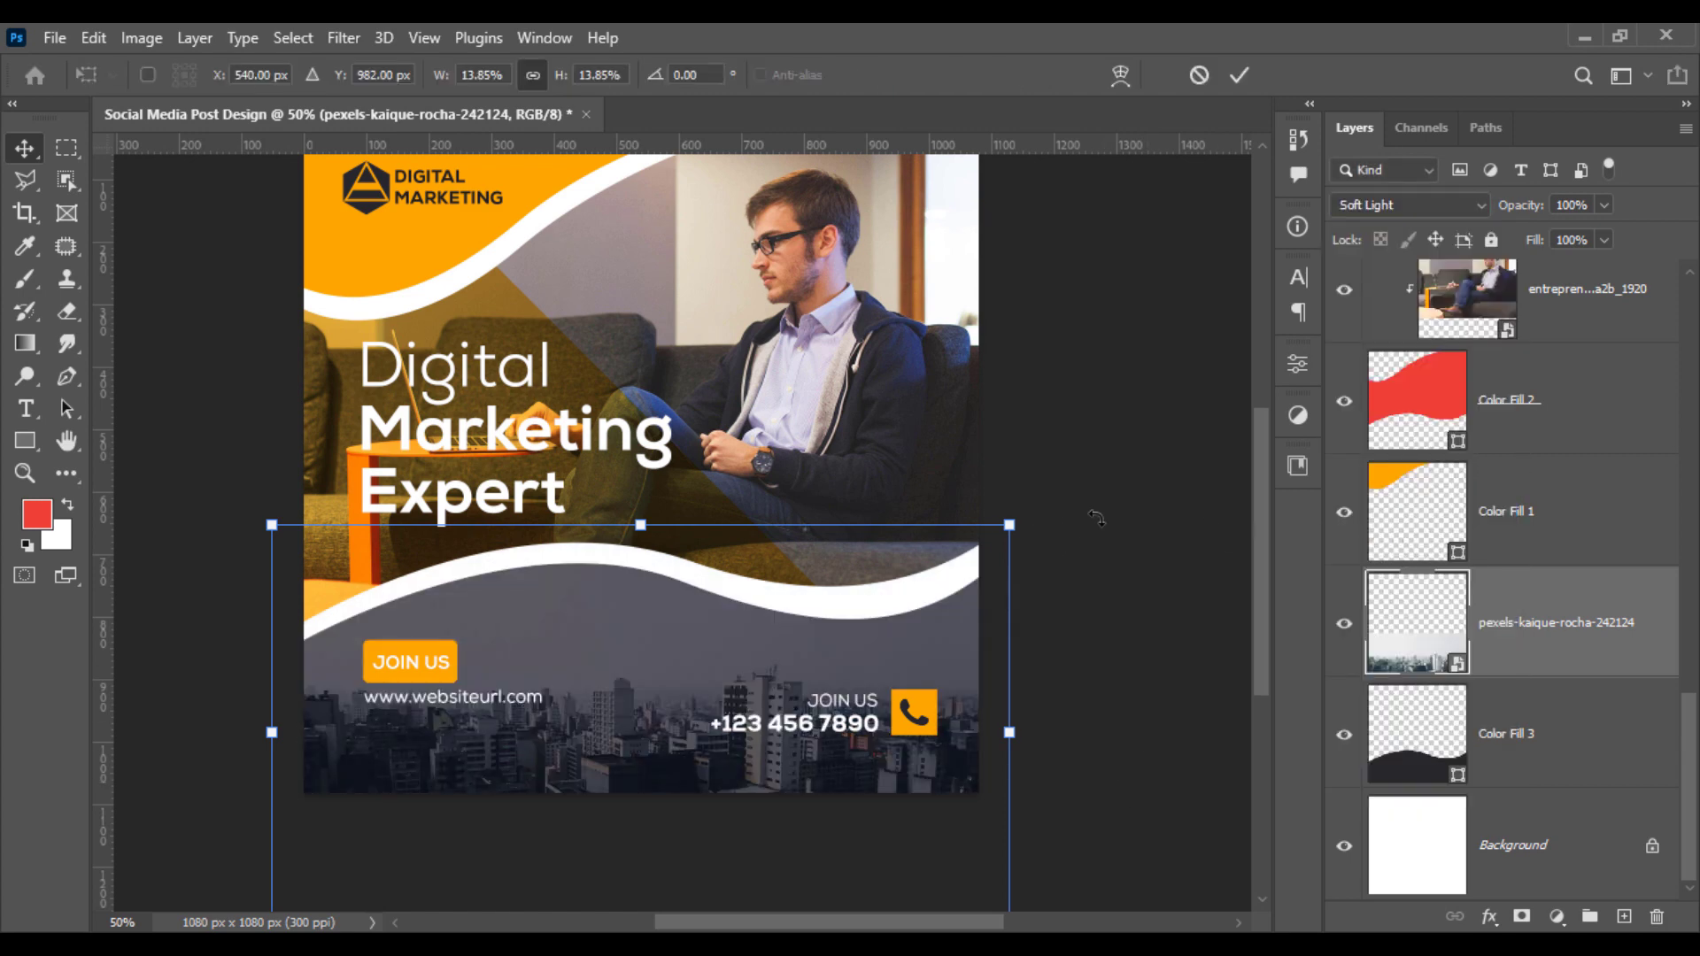
{"action": "left_click", "coordinate": [1603, 205]}
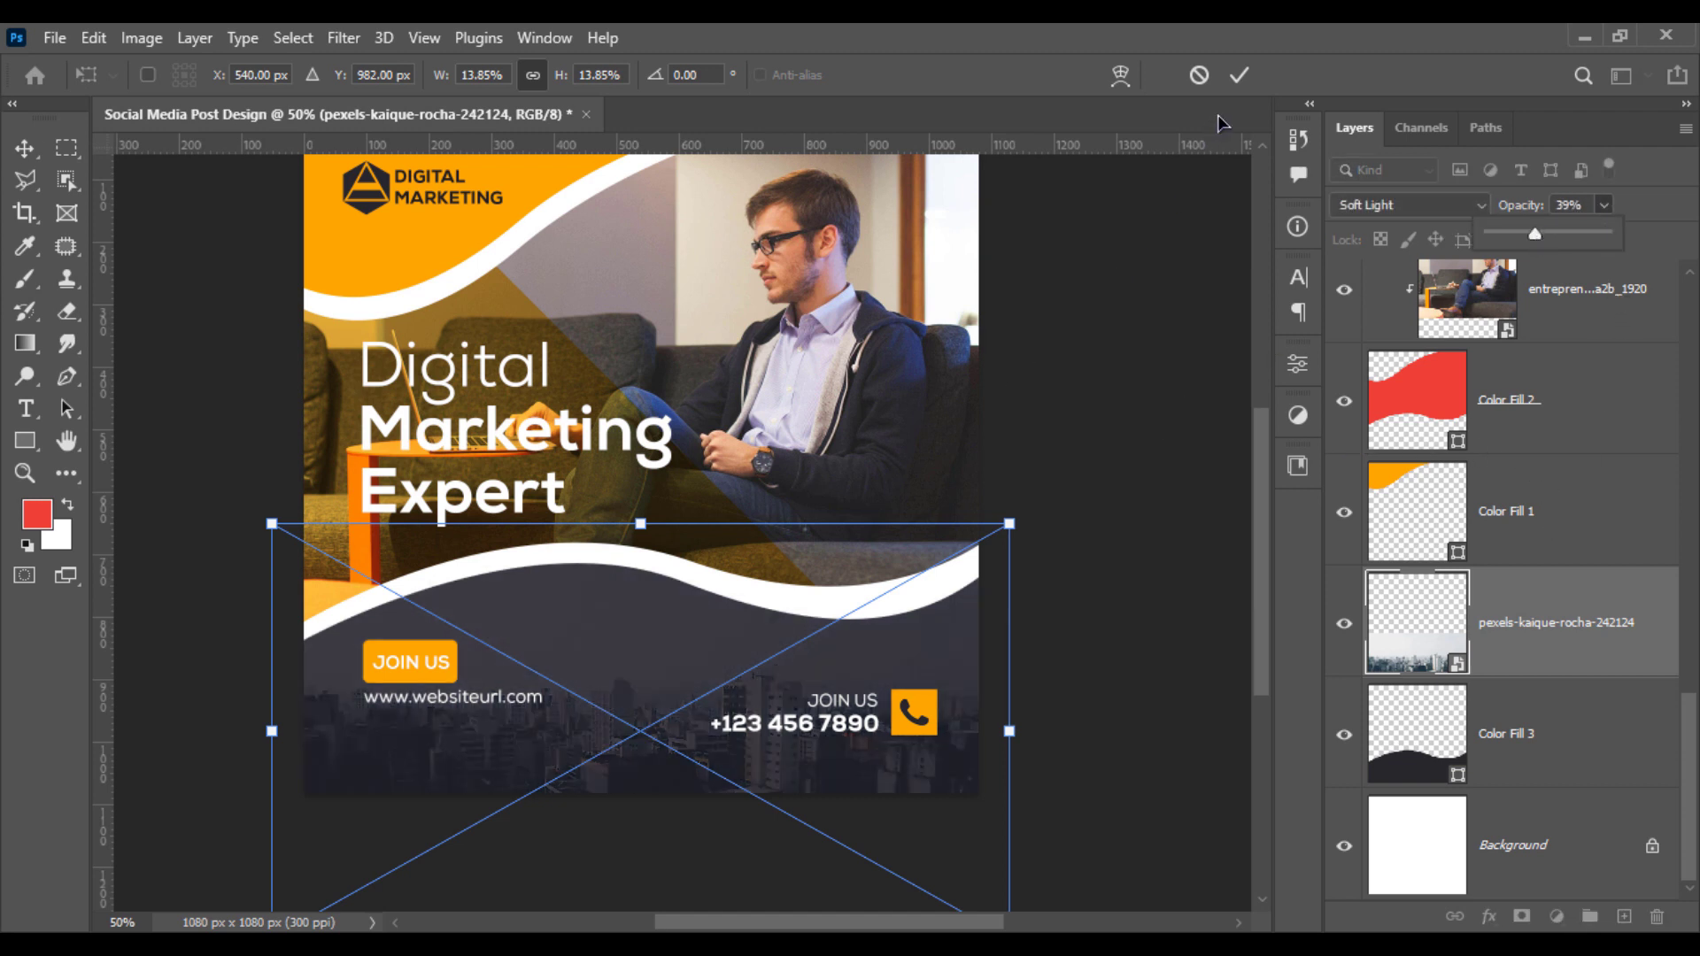
{"action": "key", "text": "Return"}
{"action": "left_click", "coordinate": [1093, 349]}
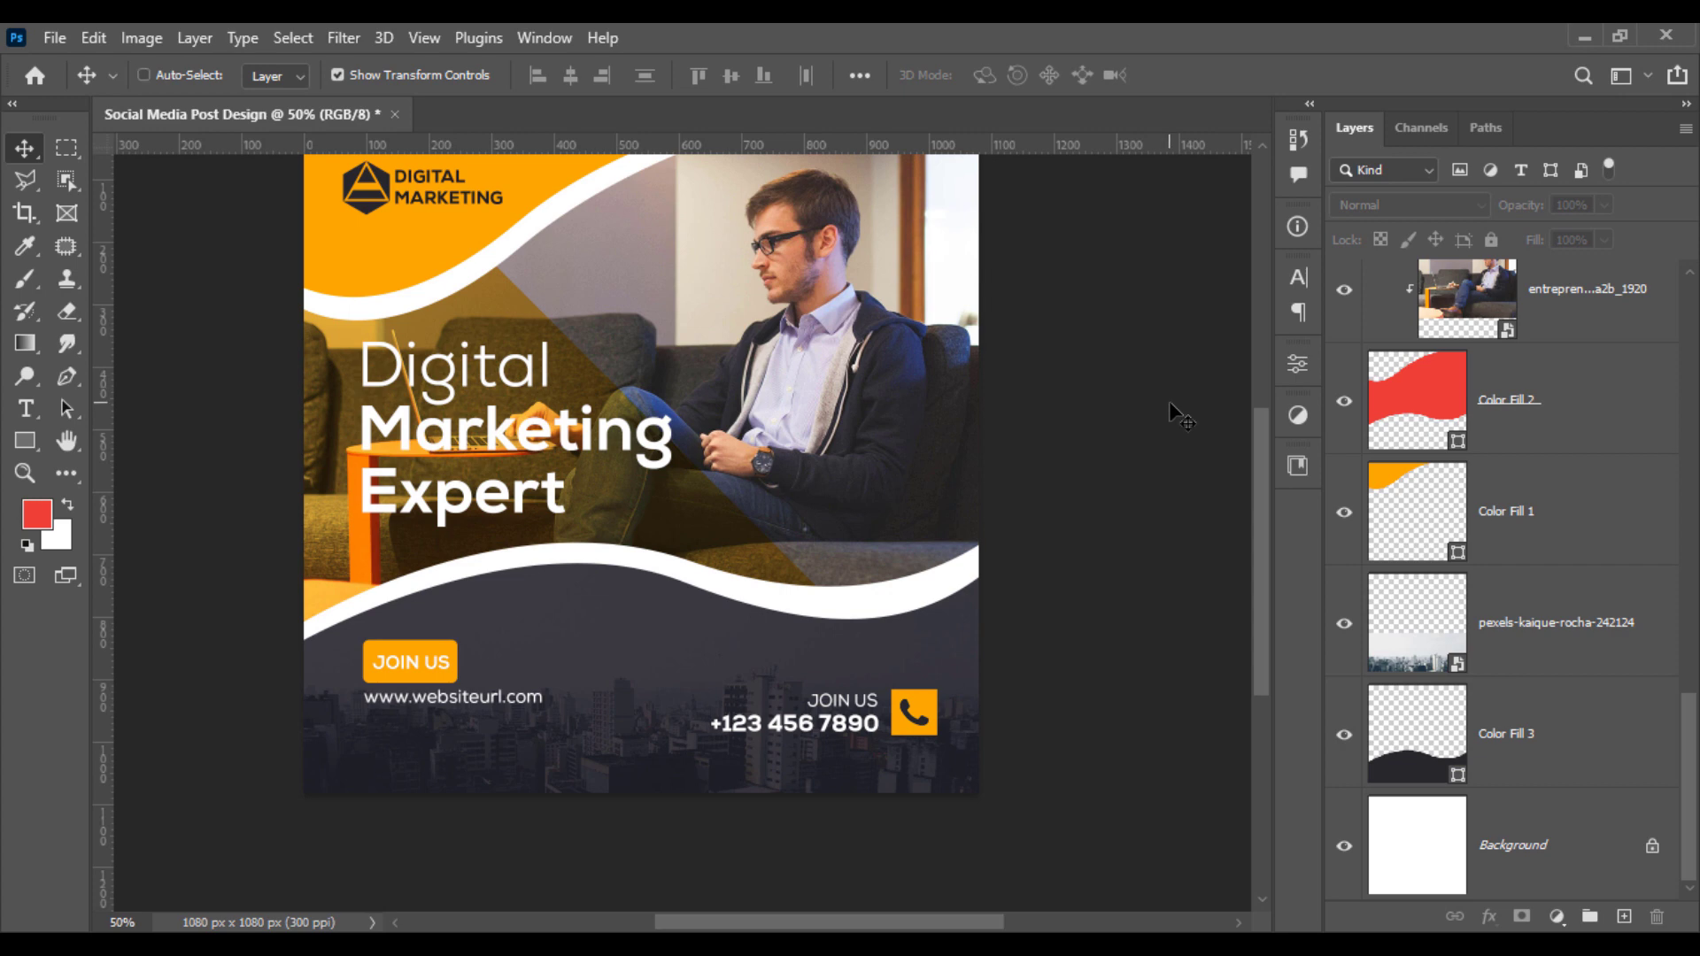
{"action": "key", "text": "ctrl+minus"}
{"action": "key", "text": "ctrl+minus"}
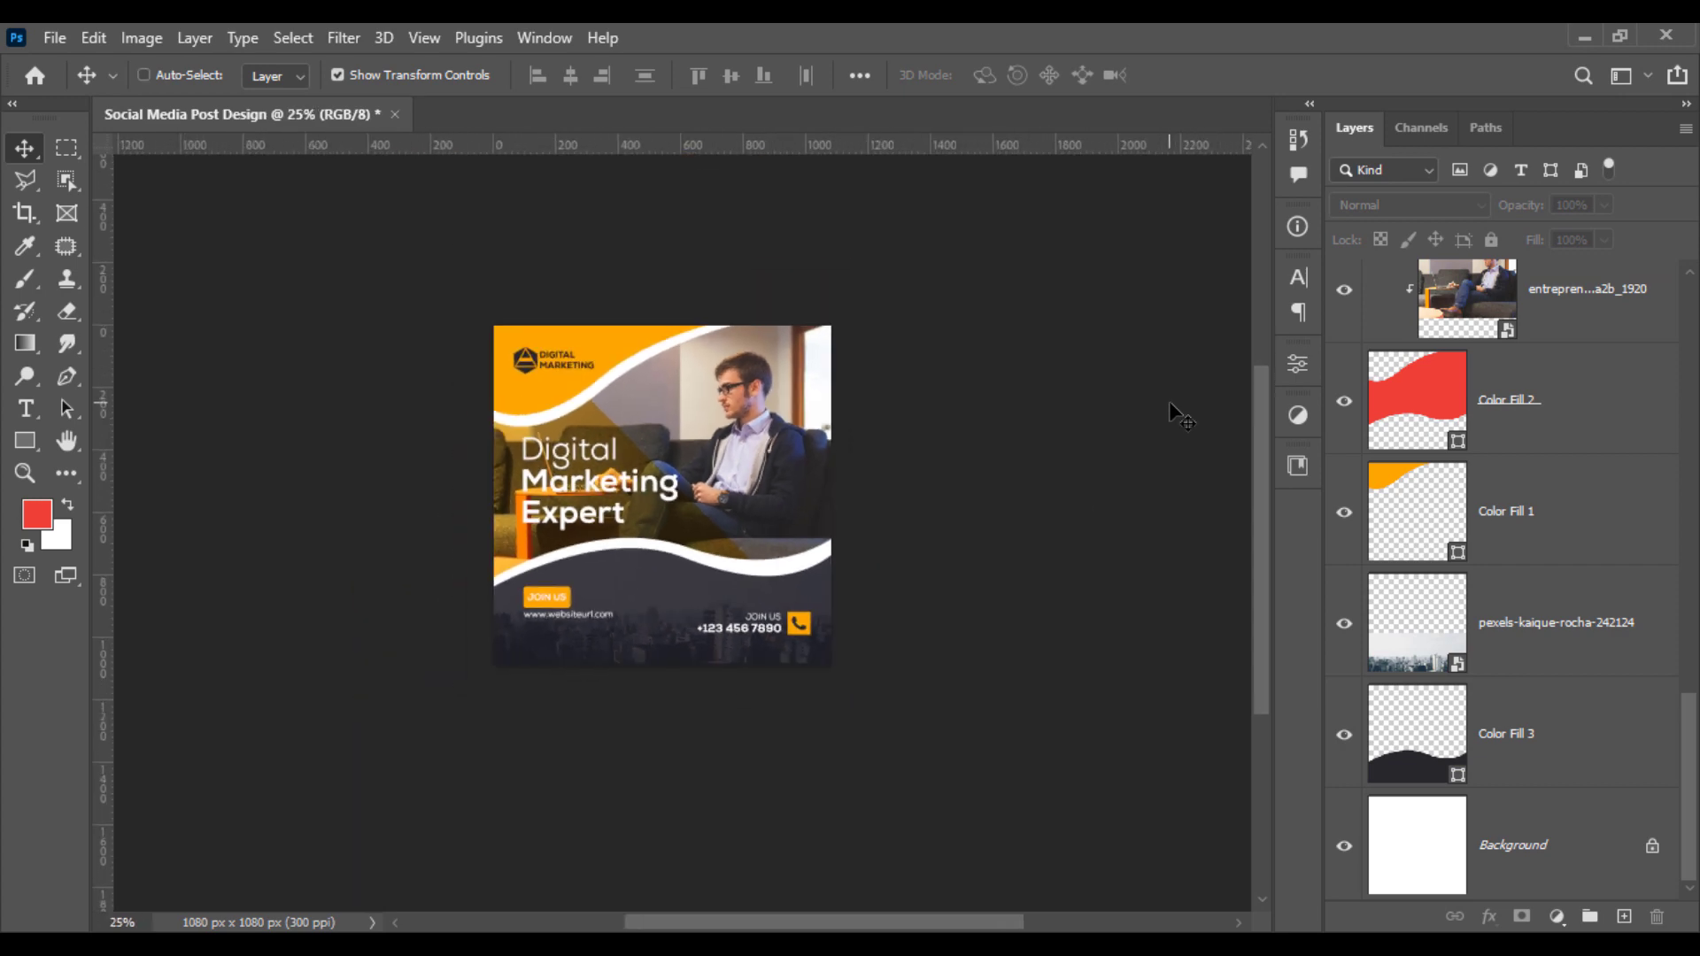
{"action": "key", "text": "ctrl+plus"}
{"action": "key", "text": "ctrl+plus"}
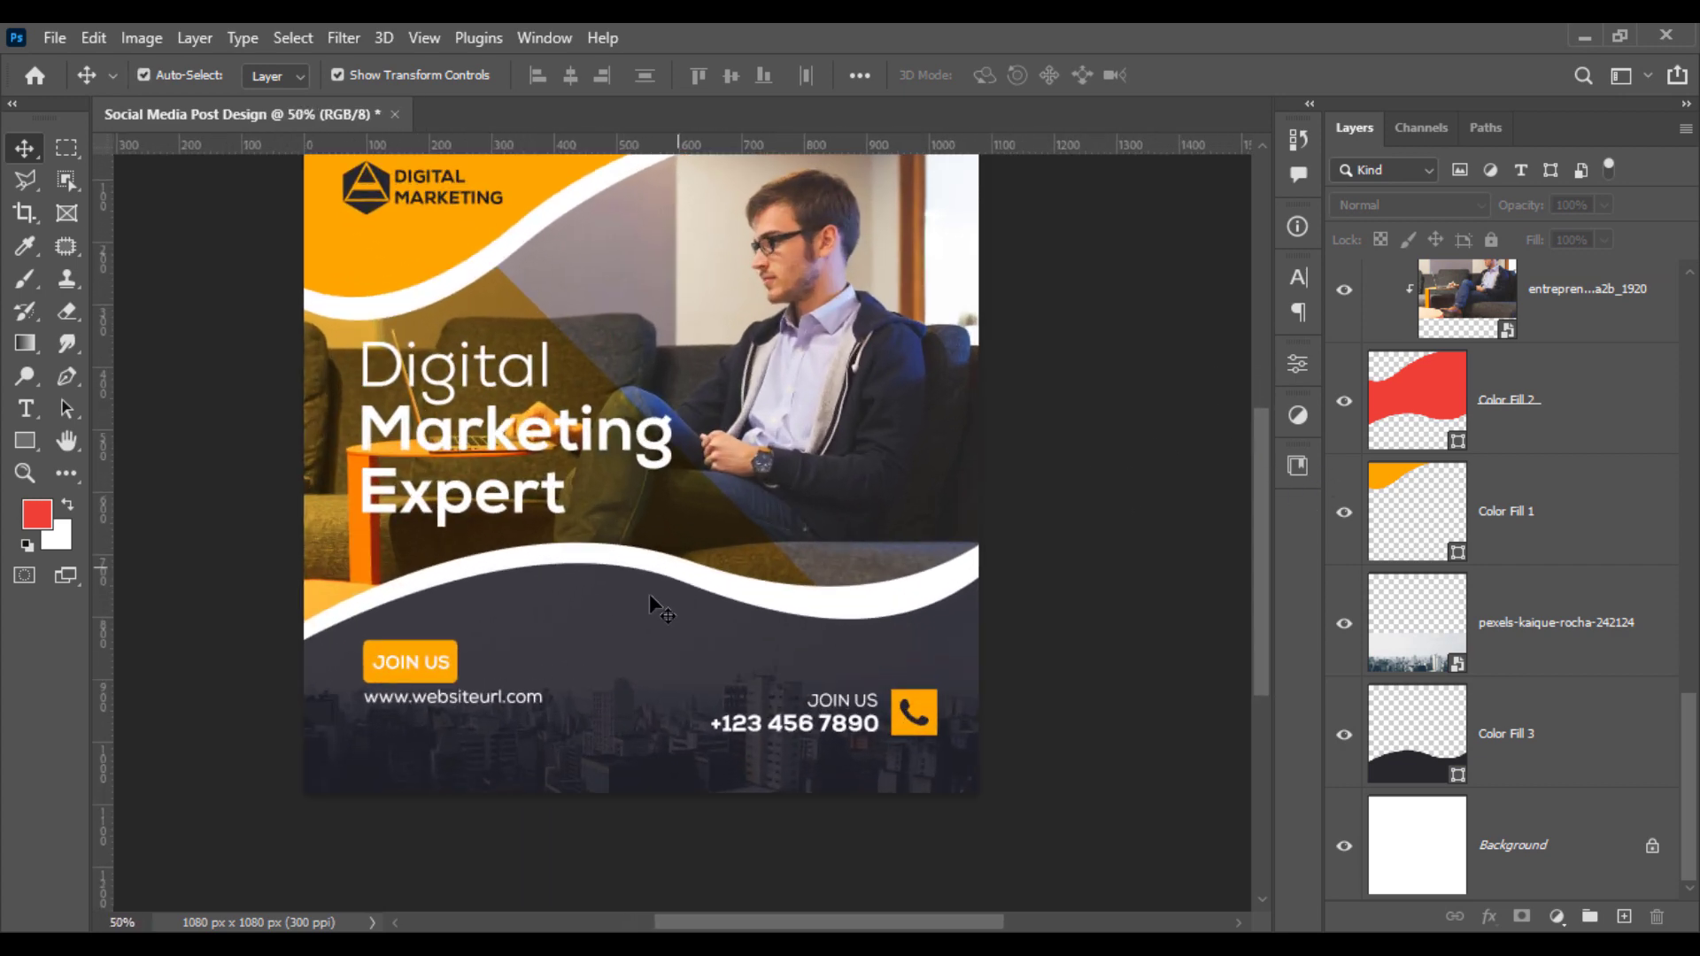
Step: Move the JOIN US button, its text and the web address together down and slightly left, lining up with the headline's left edge
{"action": "left_click", "coordinate": [423, 671]}
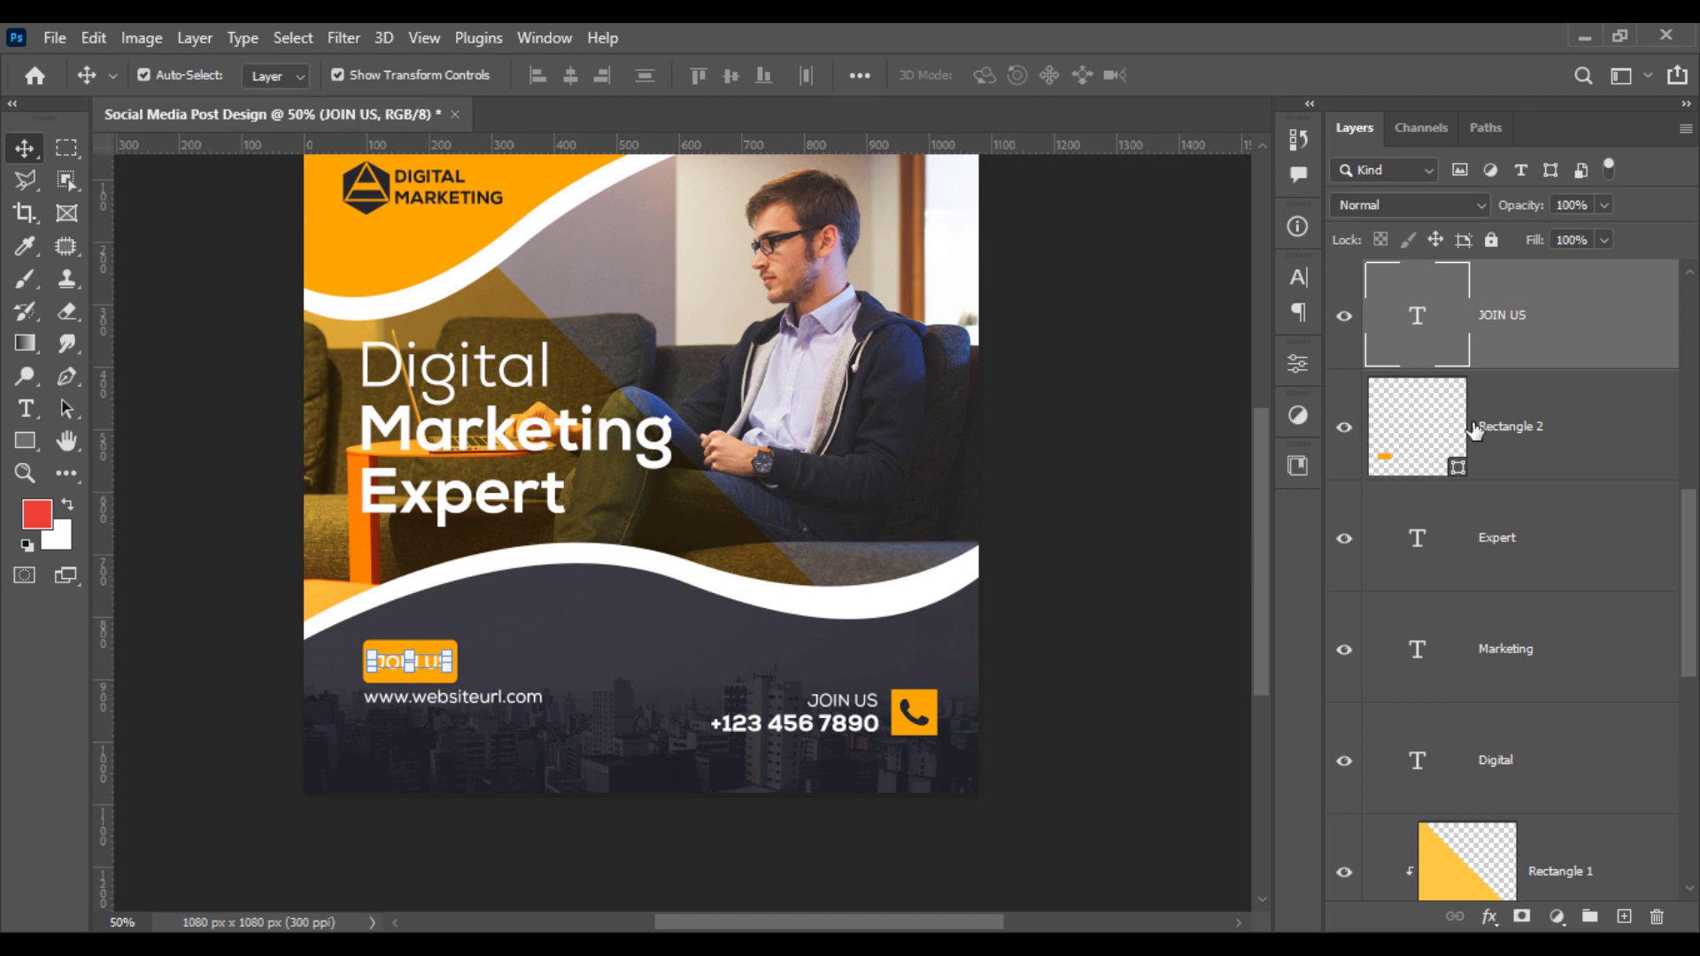
{"action": "left_click", "coordinate": [1491, 442], "text": "shift"}
{"action": "scroll", "coordinate": [1505, 615], "scroll_direction": "up", "scroll_amount": 5}
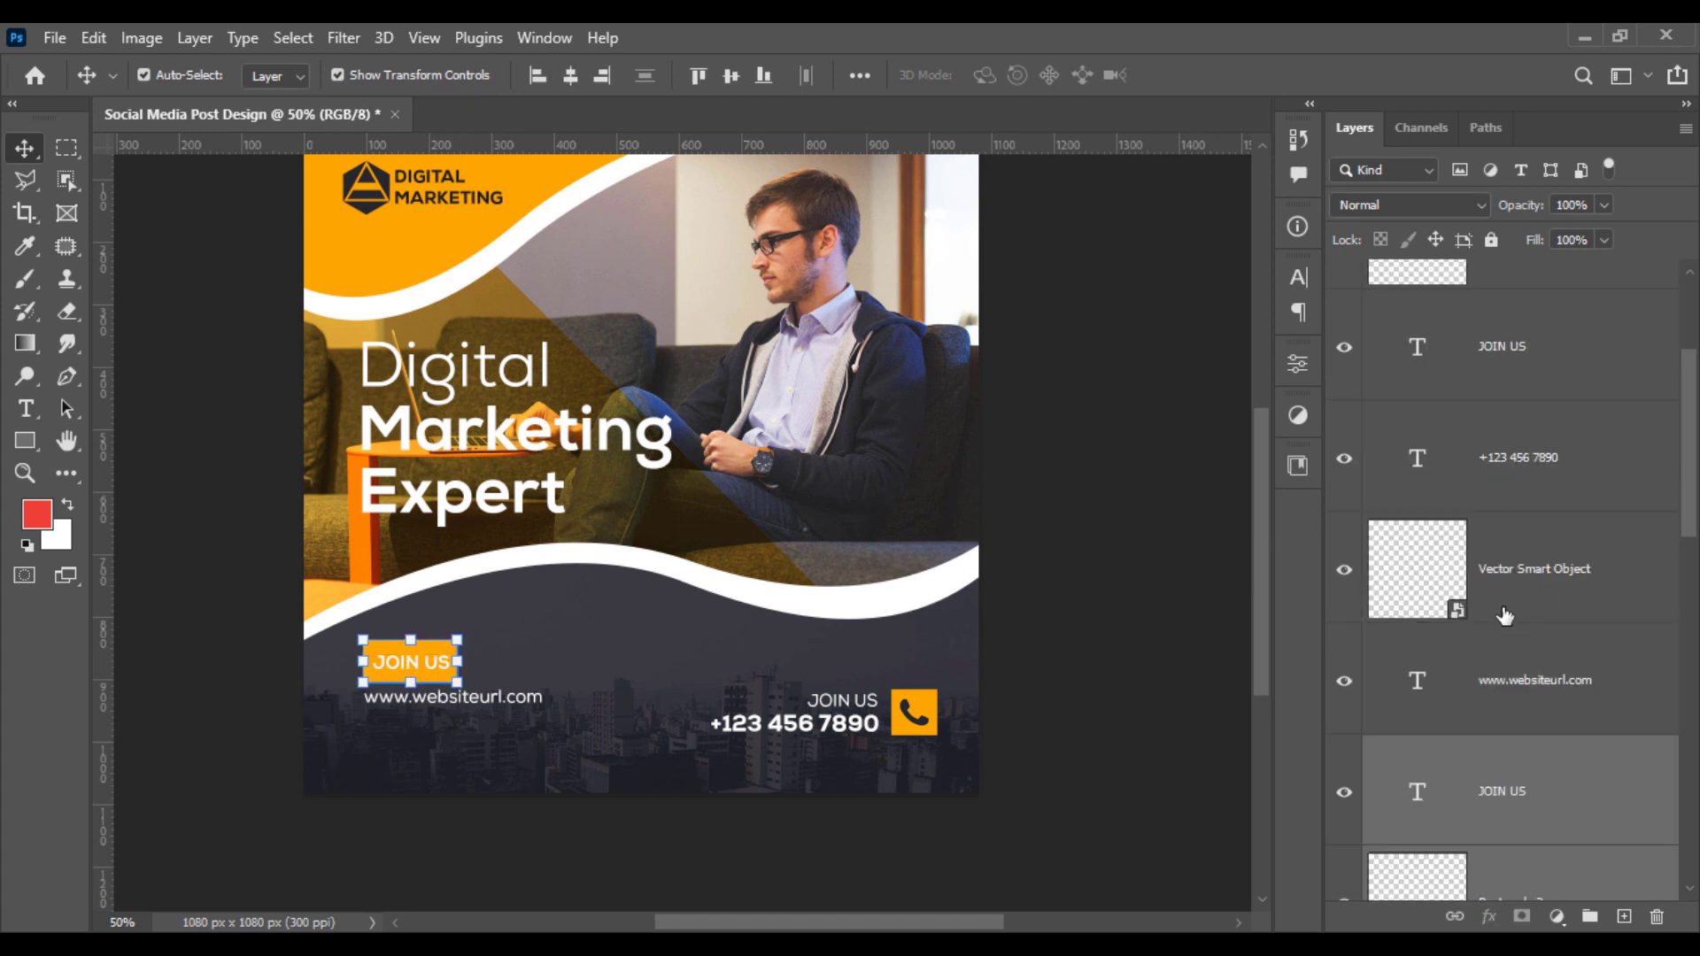
{"action": "left_click", "coordinate": [1519, 687], "text": "shift"}
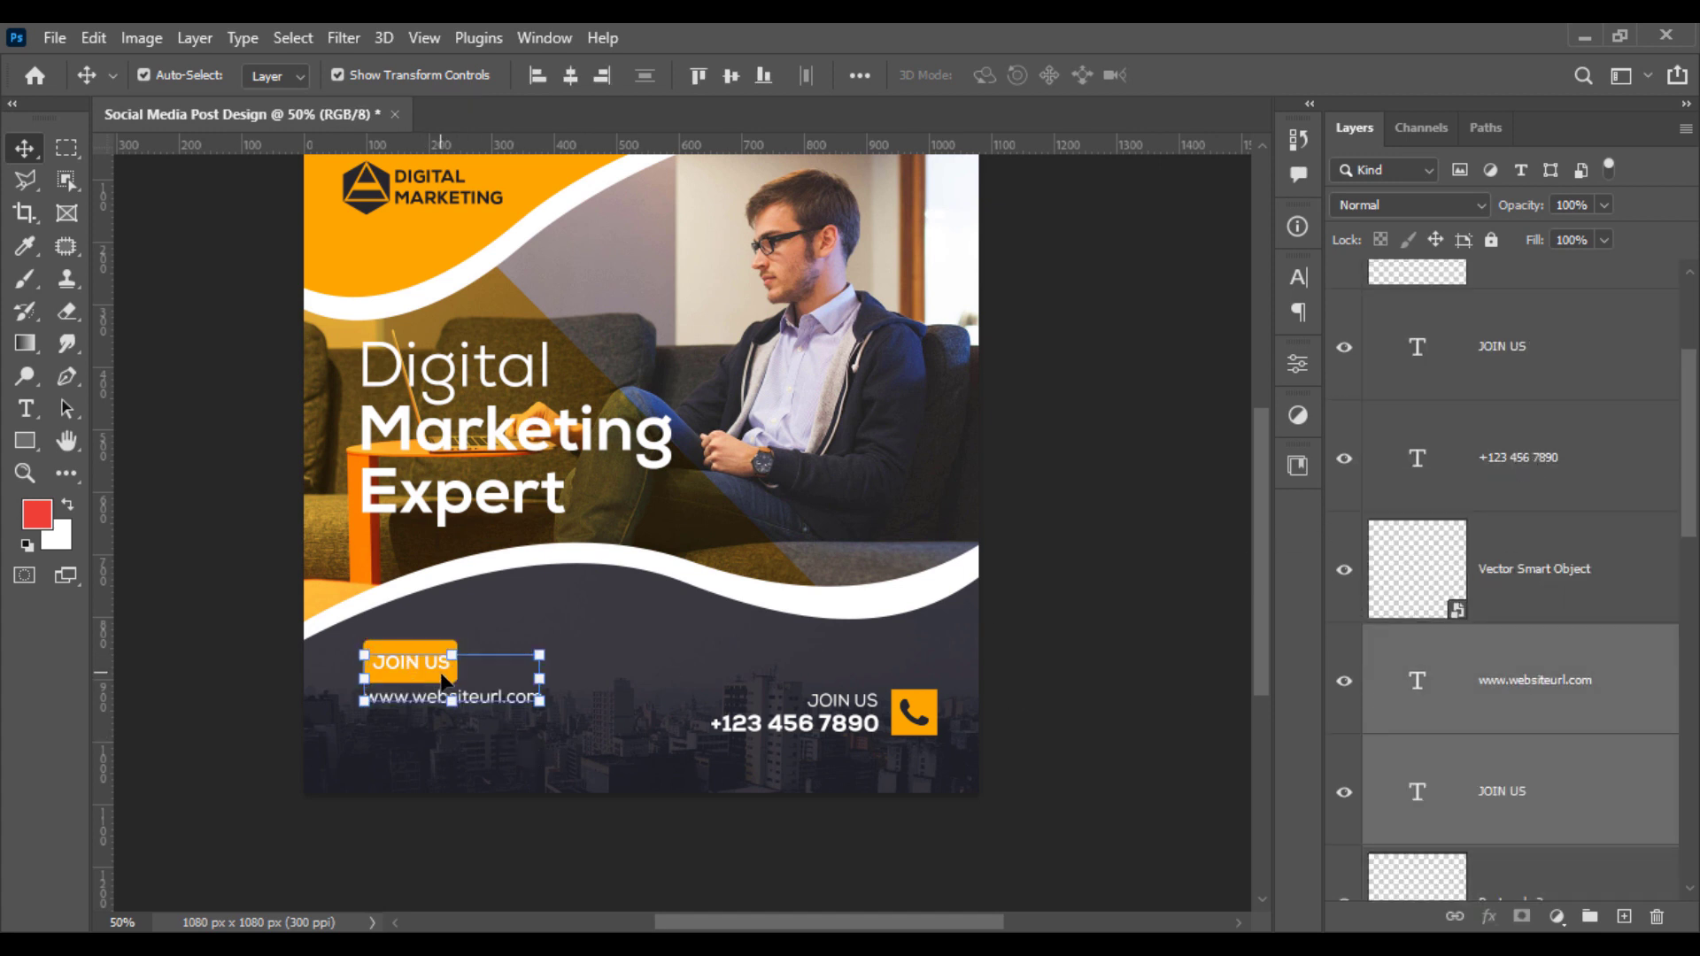
{"action": "scroll", "coordinate": [1505, 779], "scroll_direction": "down", "scroll_amount": 2}
{"action": "left_click", "coordinate": [1505, 779]}
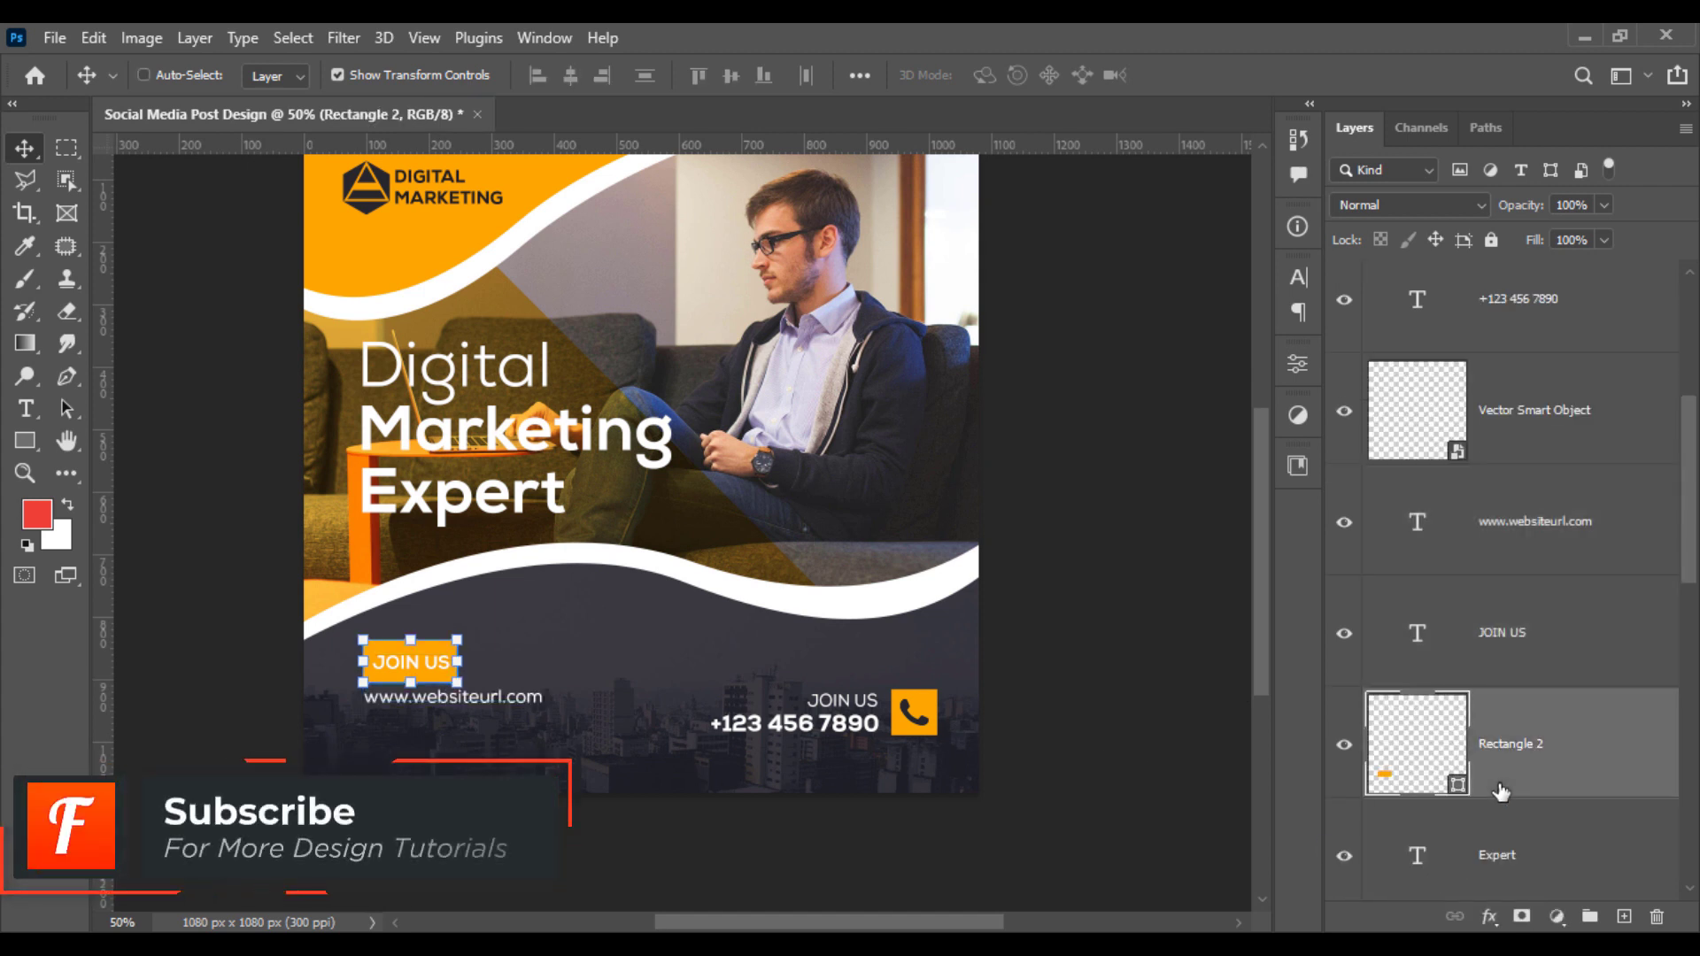
{"action": "left_click", "coordinate": [1519, 547], "text": "ctrl"}
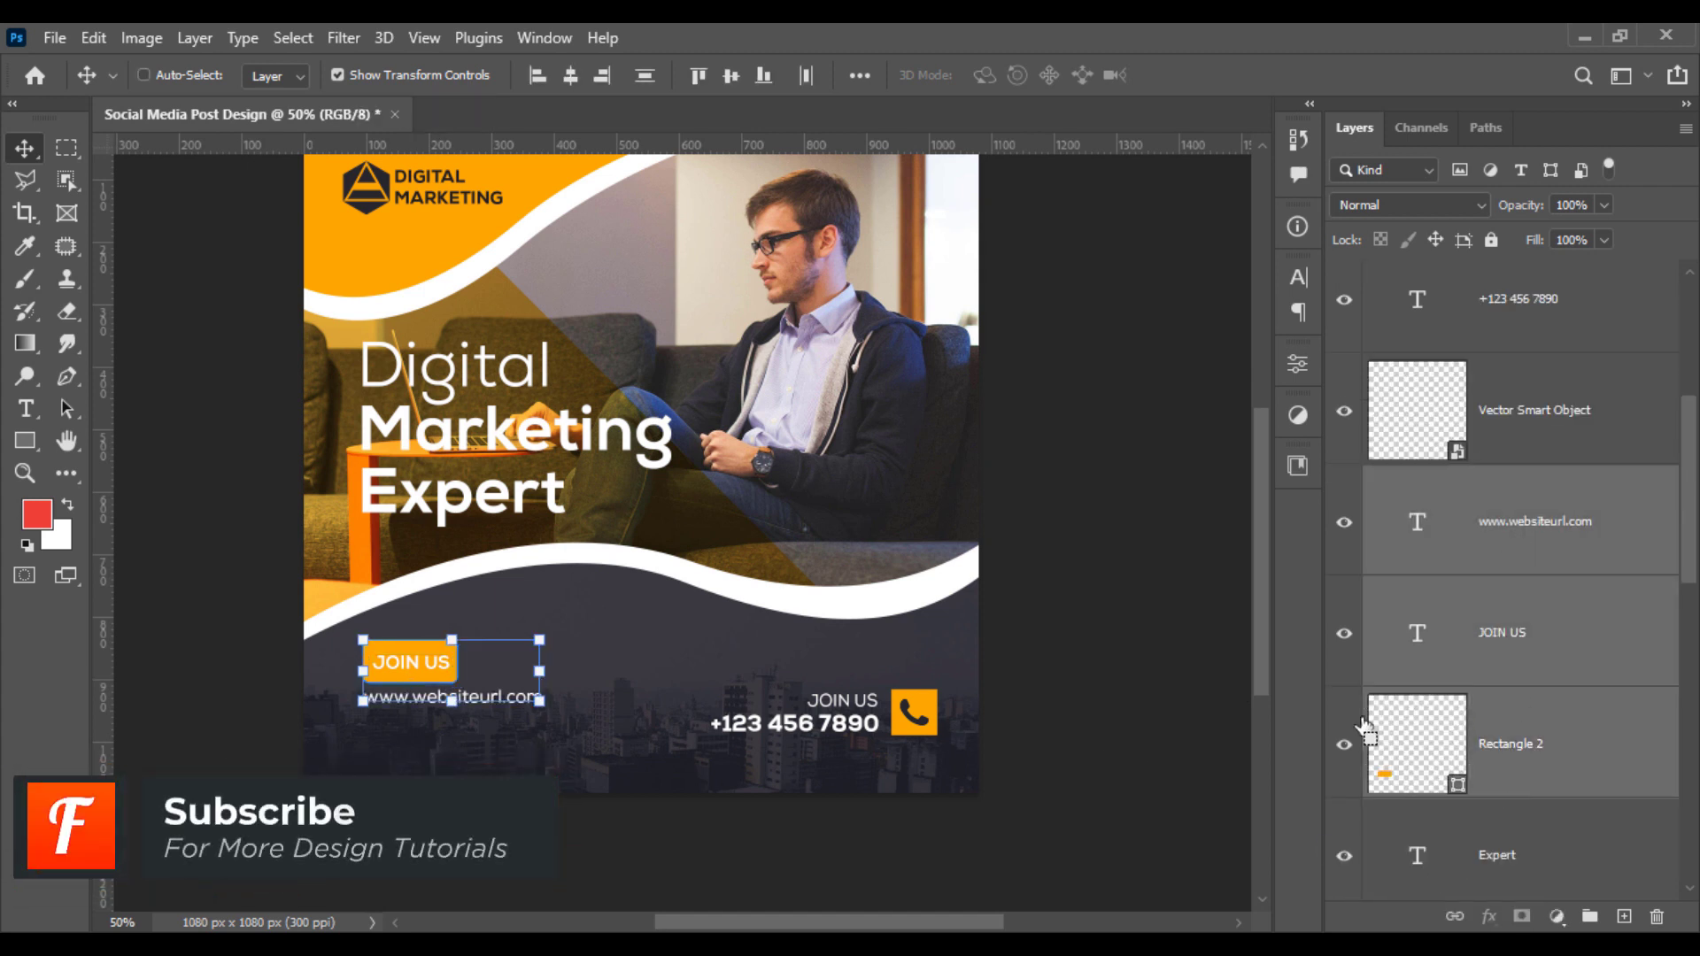
{"action": "left_click", "coordinate": [1505, 646], "text": "ctrl"}
{"action": "left_click_drag", "start_coordinate": [402, 680], "coordinate": [422, 702]}
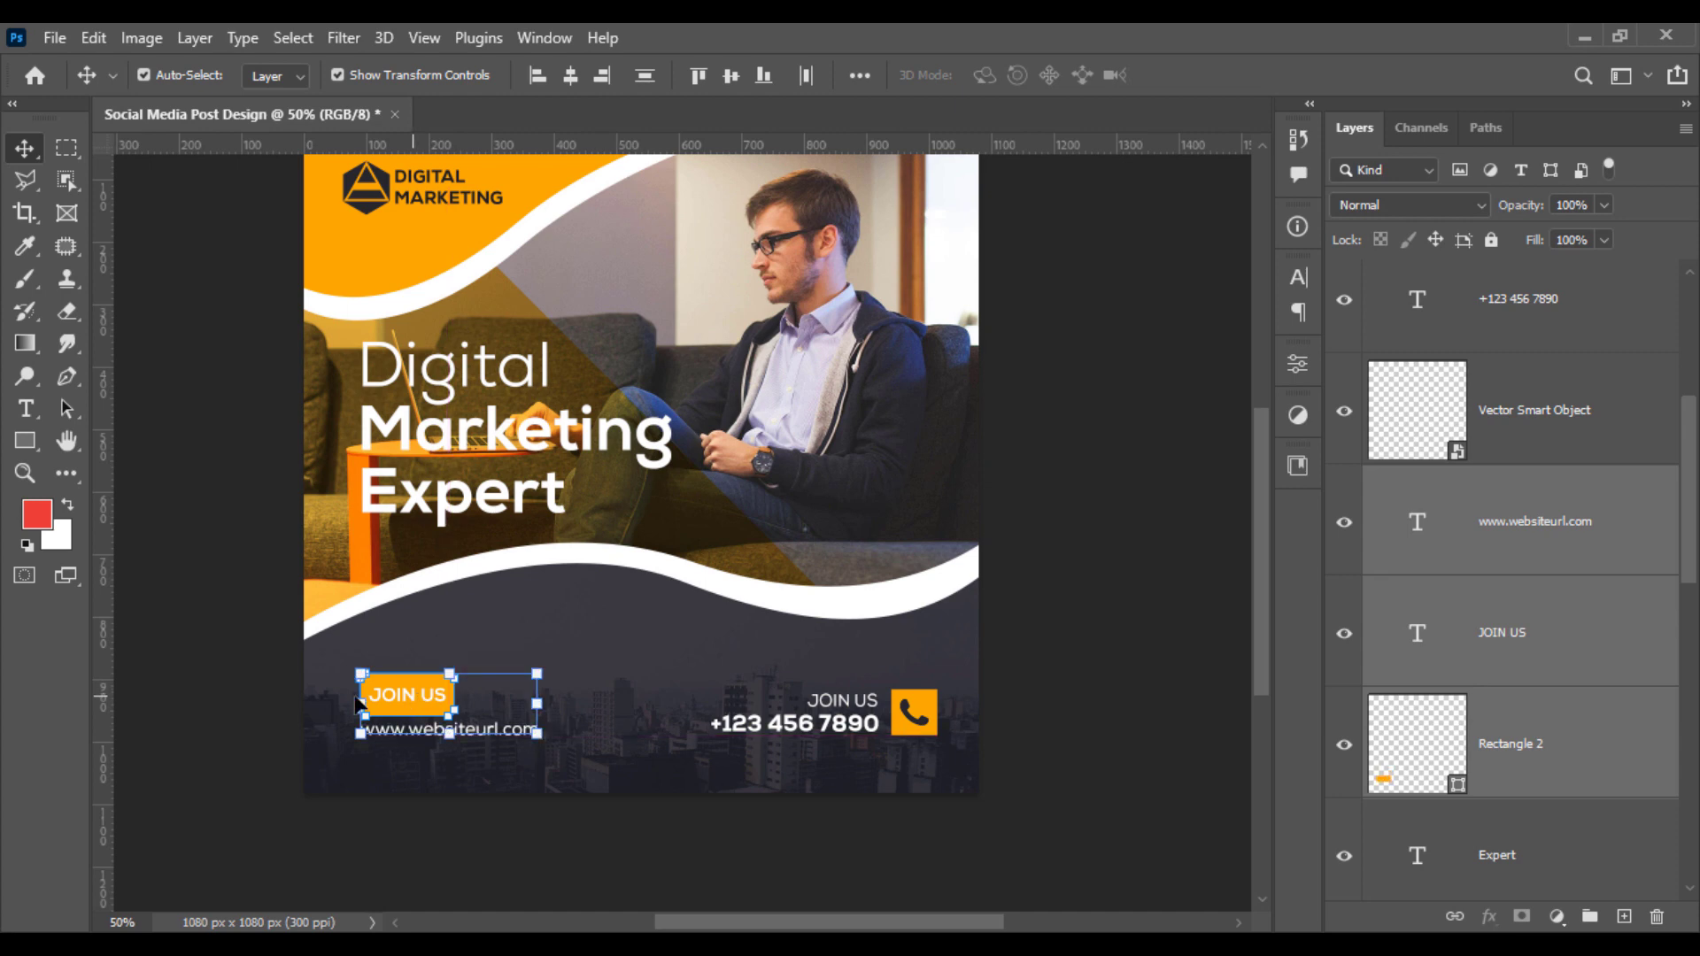
{"action": "left_click", "coordinate": [240, 693]}
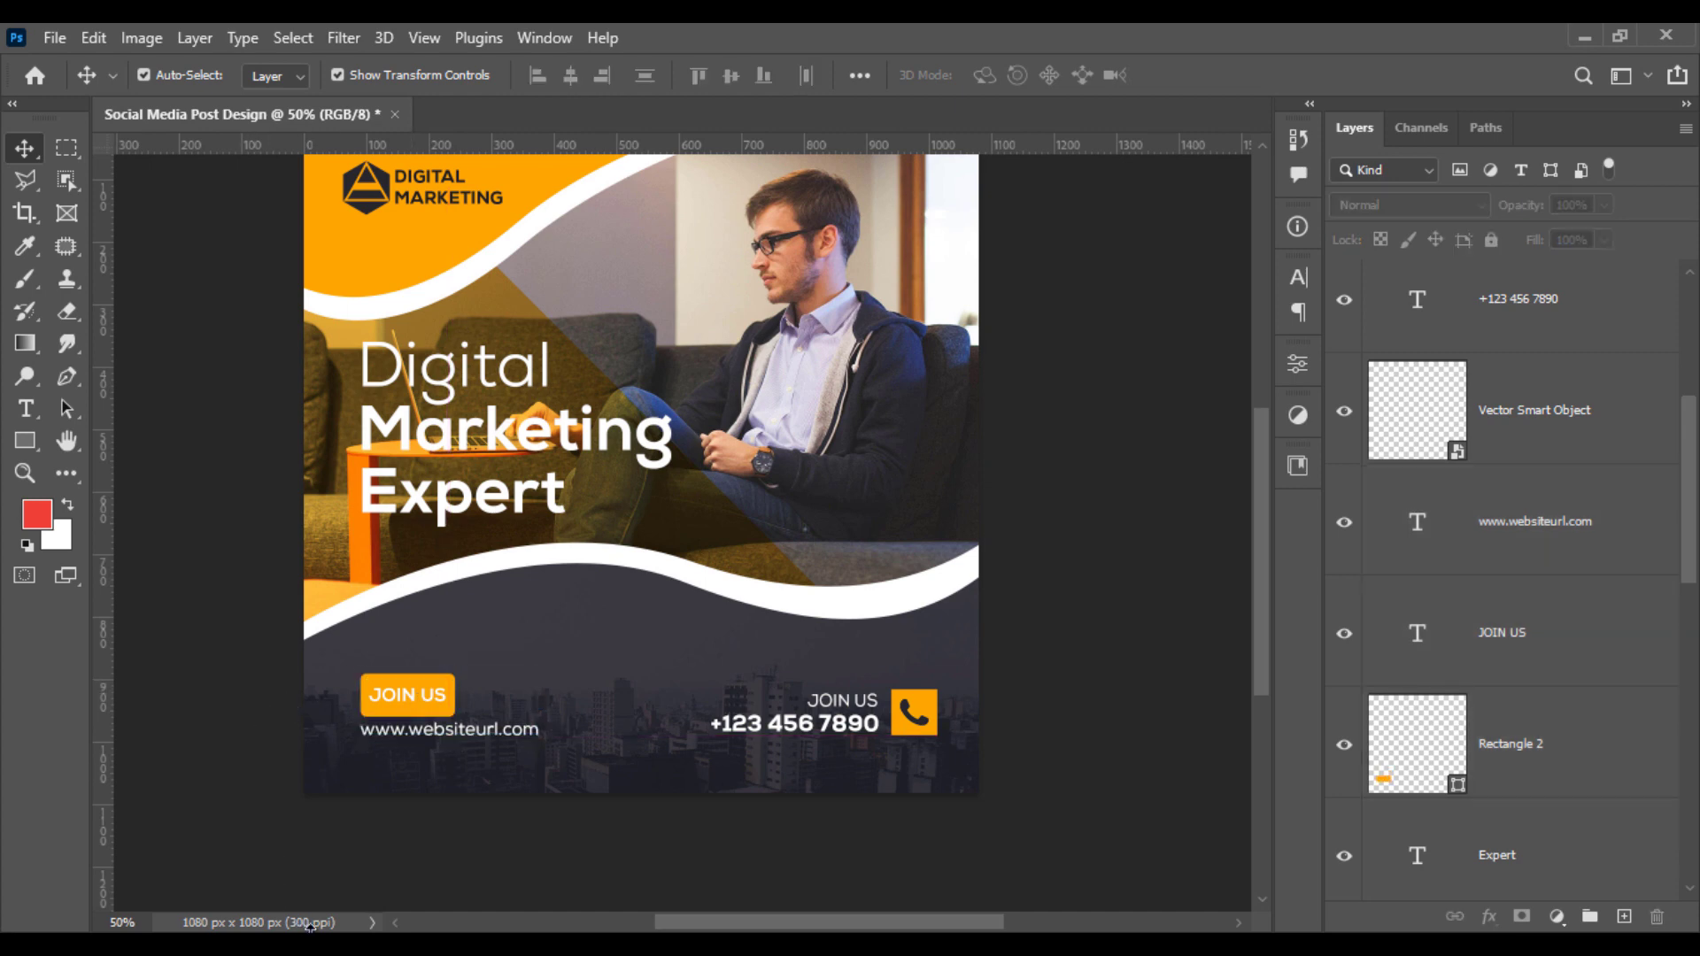
{"action": "key", "text": "ctrl+minus"}
{"action": "key", "text": "ctrl+plus"}
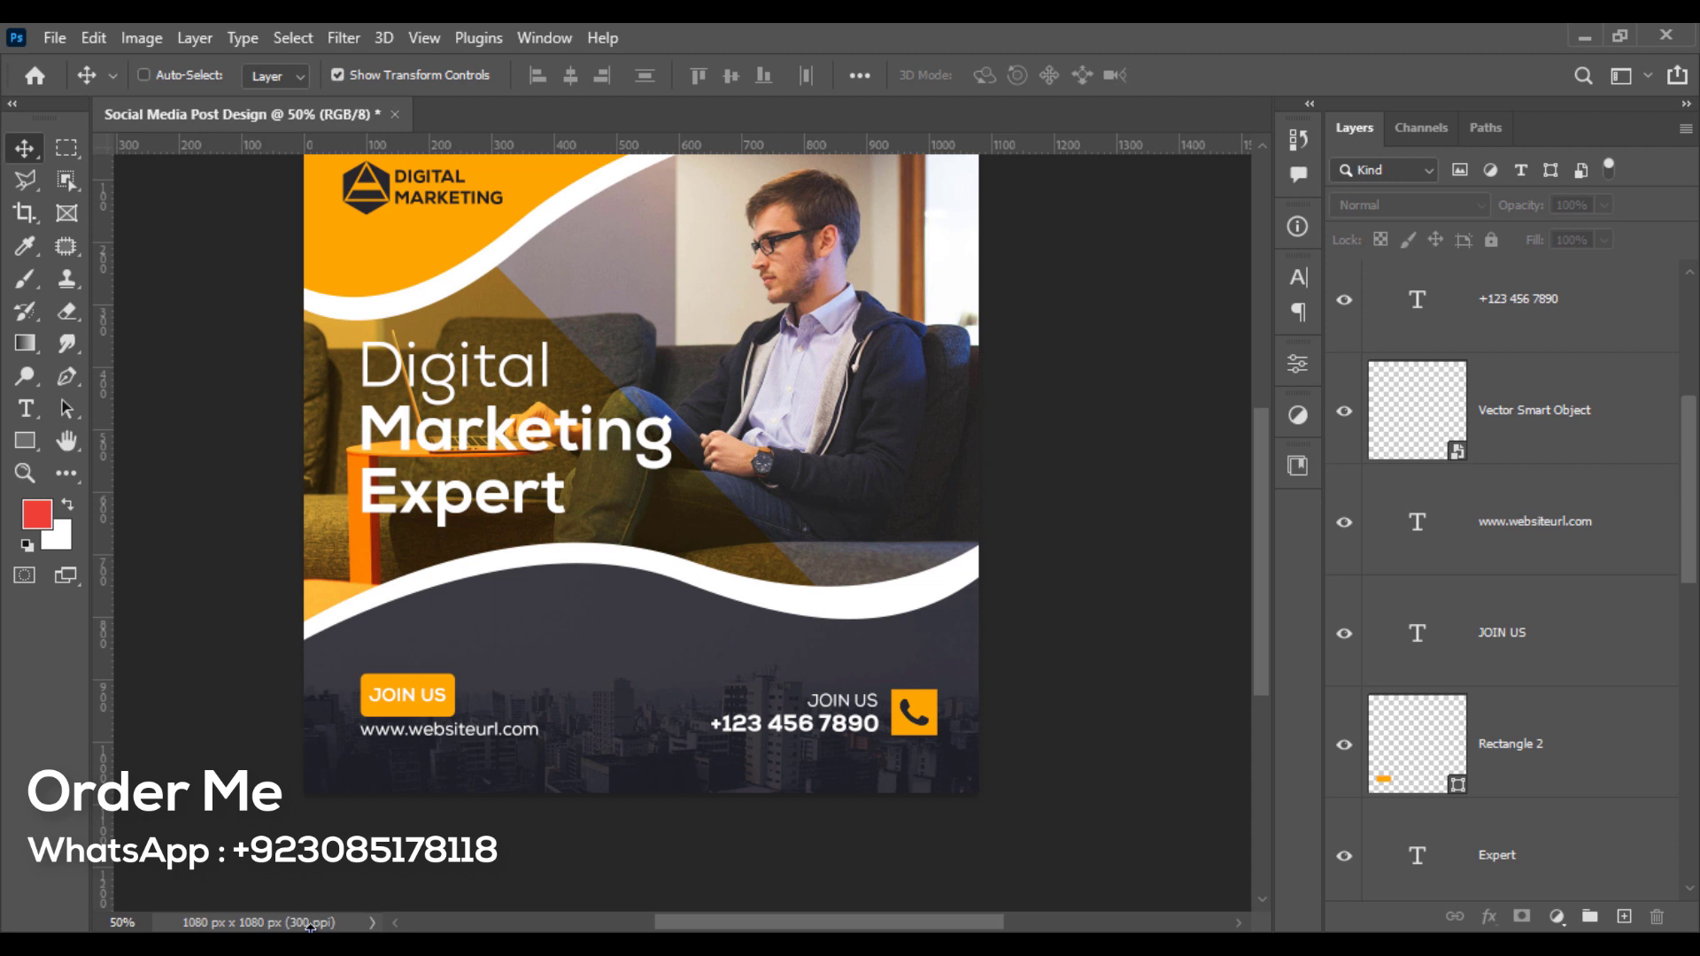
{"action": "key", "text": "ctrl+plus"}
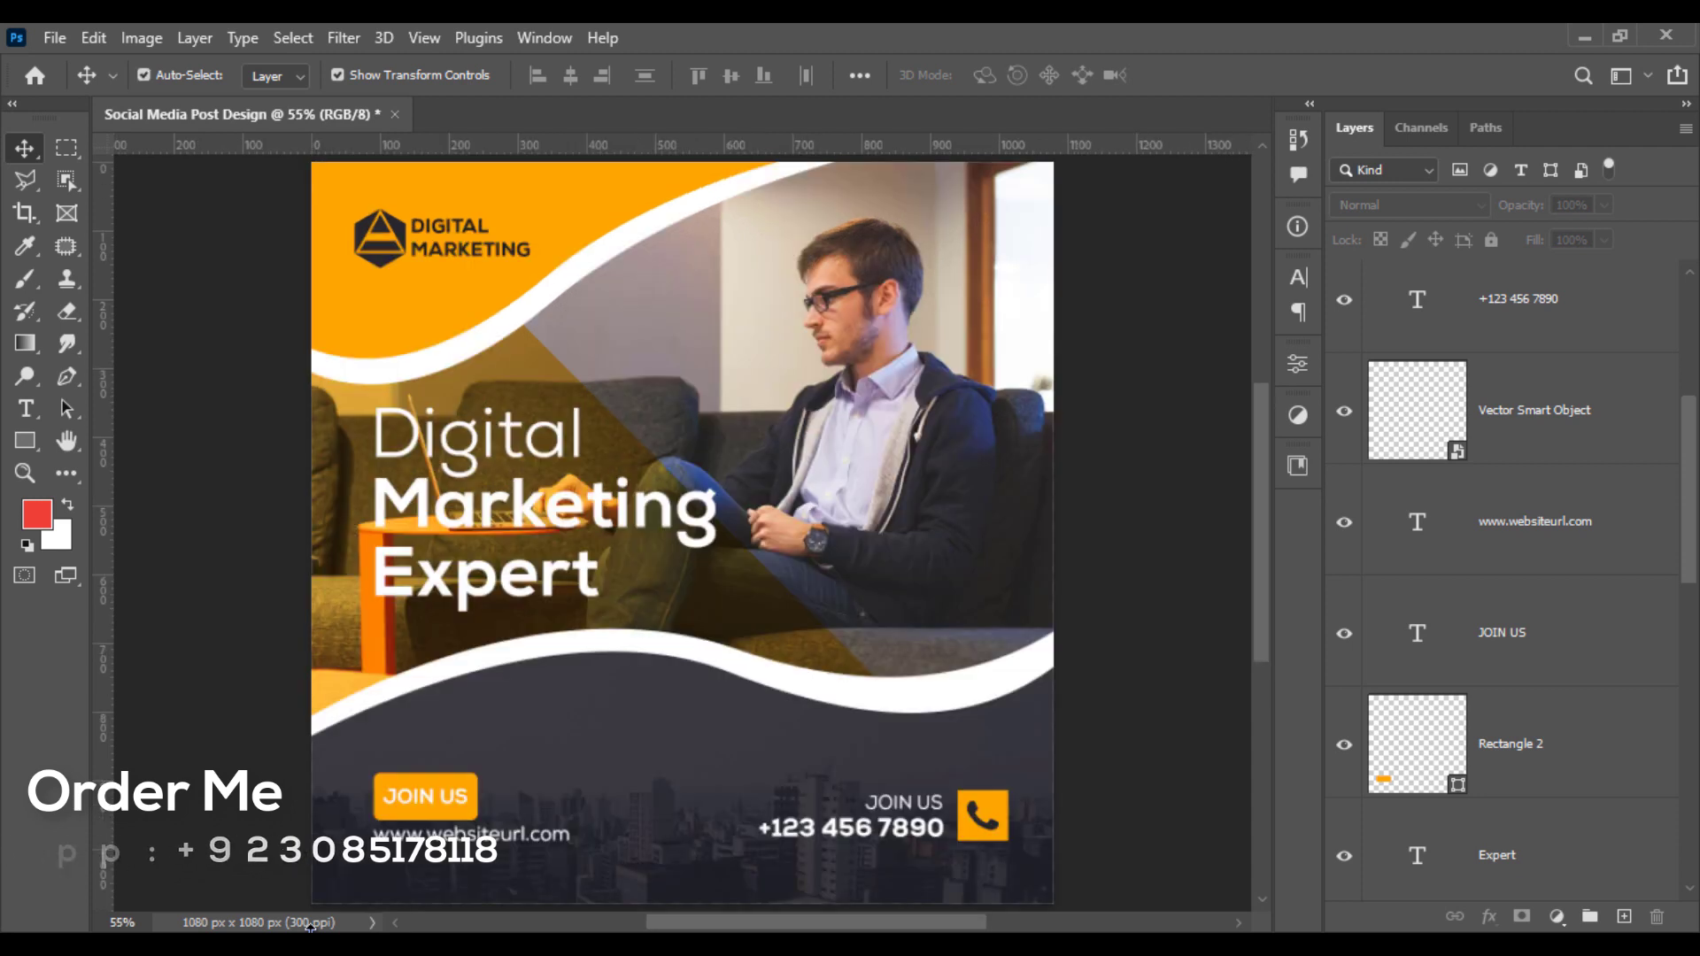